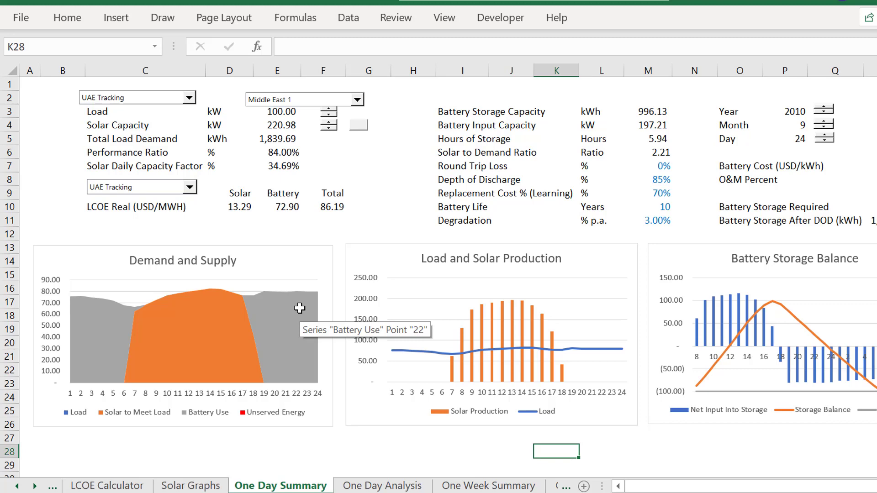
# Step: Go back through the preceding sheets to the LCOE Calculator and reach the battery analysis columns
pyautogui.hotkey('ctrl', 'pageup')
pyautogui.hotkey('ctrl', 'pageup')
pyautogui.hotkey('ctrl', 'pageup')
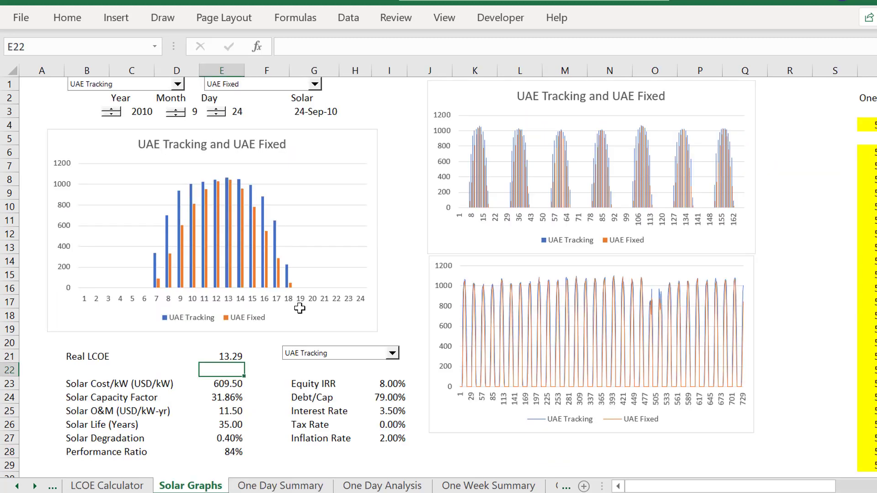
pyautogui.hotkey('ctrl', 'pagedown')
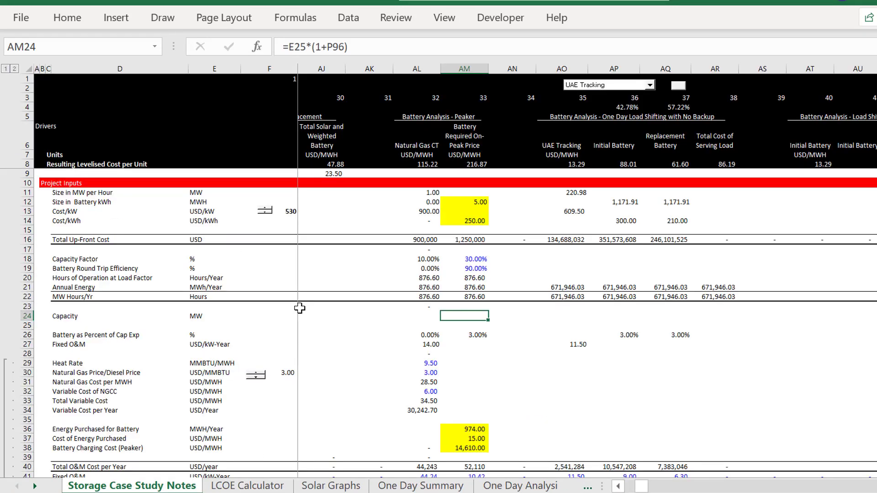
pyautogui.press('Left')
pyautogui.press('Right')
pyautogui.press('Right')
pyautogui.press('Right')
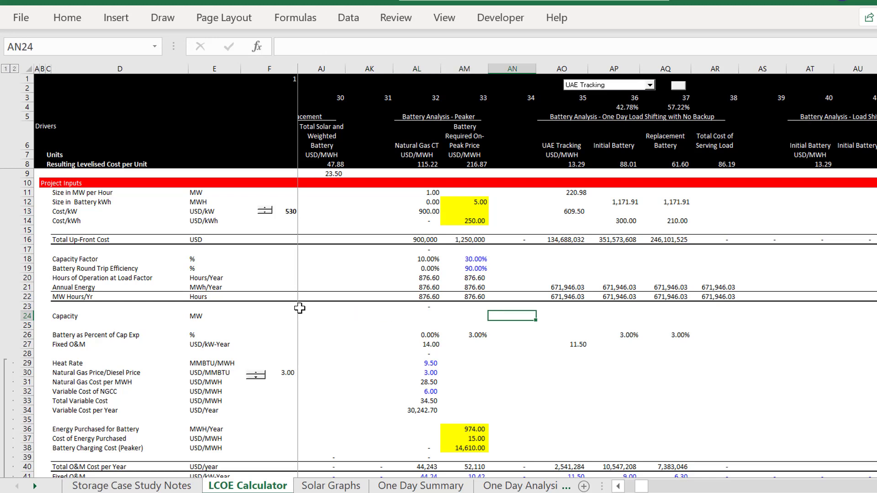
# Step: Examine the annual hours and capacity factor rows across the One Day Load Shifting with No Backup columns
pyautogui.press('Up')
pyautogui.press('Up')
pyautogui.press('Left')
pyautogui.press('Right')
pyautogui.press('Right')
pyautogui.press('Right')
pyautogui.press('Right')
pyautogui.press('Right')
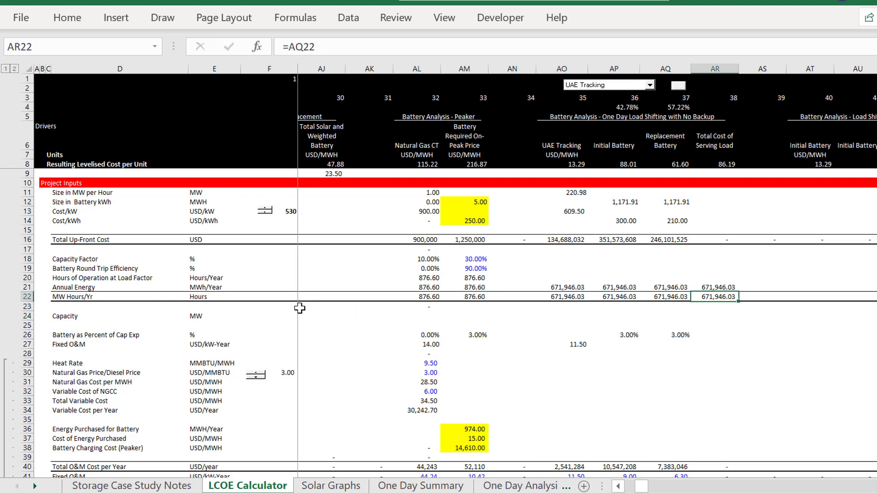
pyautogui.press('Left')
pyautogui.press('Left')
pyautogui.press('Left')
pyautogui.press('Up')
pyautogui.press('Up')
pyautogui.press('Up')
pyautogui.press('Up')
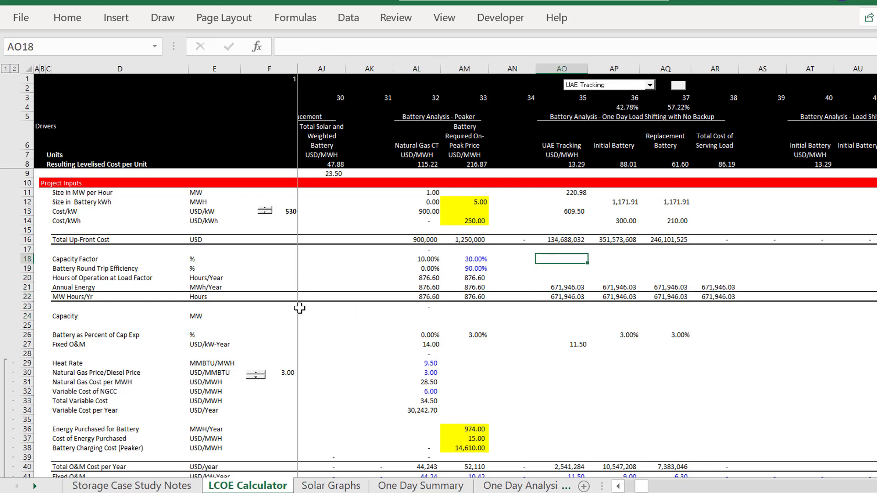
pyautogui.press('Right')
pyautogui.press('Right')
pyautogui.press('Right')
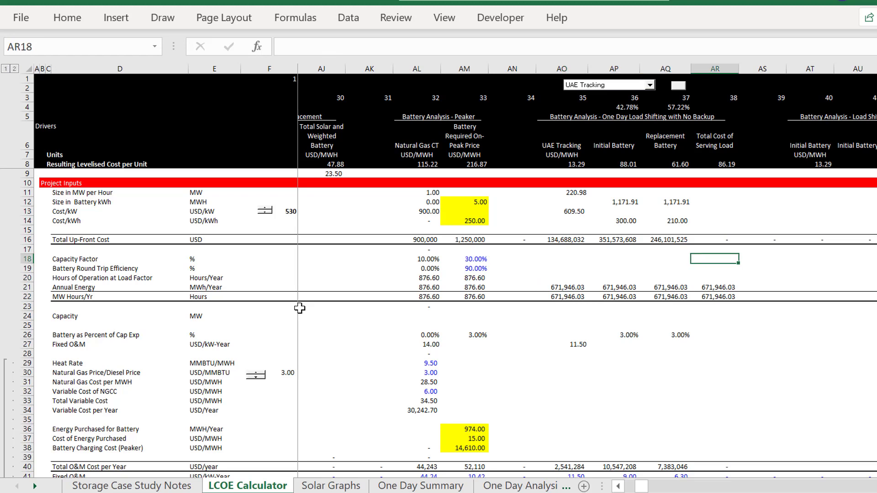
# Step: Review the levelised cost columns back to the Battery for Ancillary Capacity case
pyautogui.press('Left')
pyautogui.press('Left')
pyautogui.press('Left')
pyautogui.press('Left')
pyautogui.press('Left')
pyautogui.press('Left')
pyautogui.press('Left')
pyautogui.press('Left')
pyautogui.press('Left')
pyautogui.press('Left')
pyautogui.press('Left')
pyautogui.press('Left')
pyautogui.press('Left')
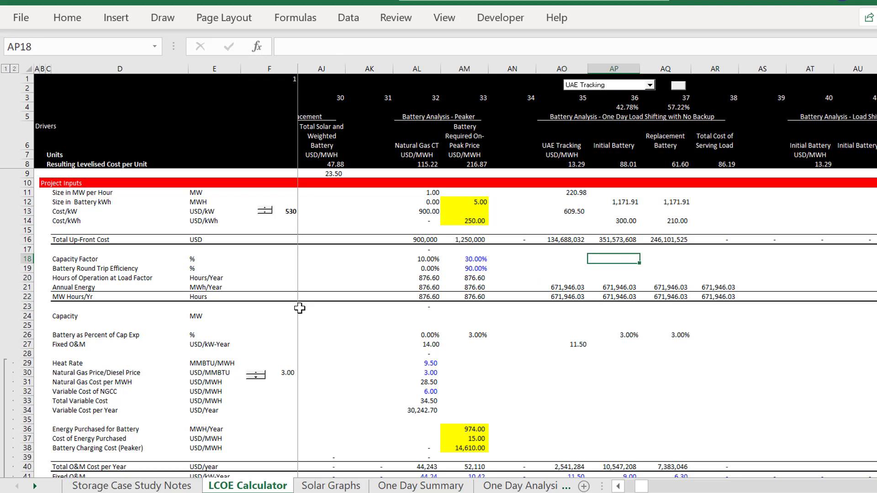
pyautogui.press('Right')
pyautogui.press('Right')
pyautogui.press('Right')
pyautogui.press('Right')
pyautogui.press('Right')
pyautogui.press('Right')
pyautogui.press('Right')
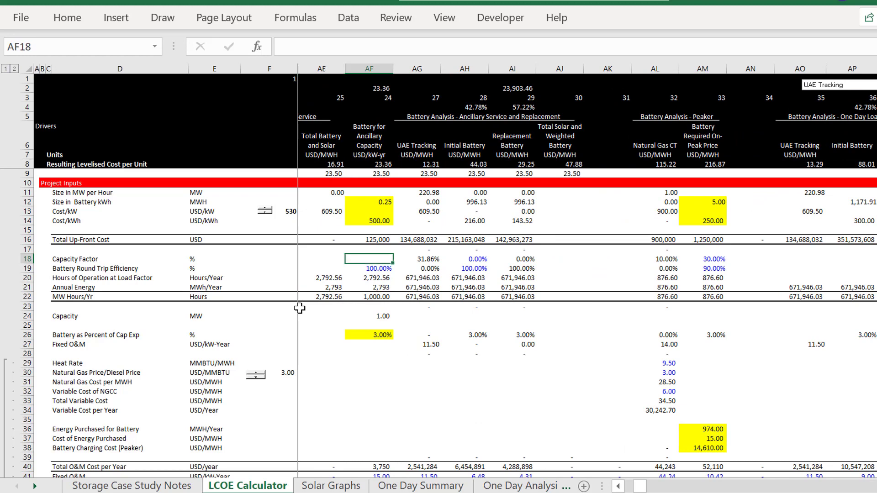
# Step: Review the battery analysis columns from Ancillary Service through Peaker to Load Shifting with NGCC Backup
pyautogui.press('Right')
pyautogui.press('Right')
pyautogui.press('Right')
pyautogui.press('Right')
pyautogui.press('Right')
pyautogui.press('Right')
pyautogui.press('Right')
pyautogui.press('Right')
pyautogui.press('Right')
pyautogui.press('Right')
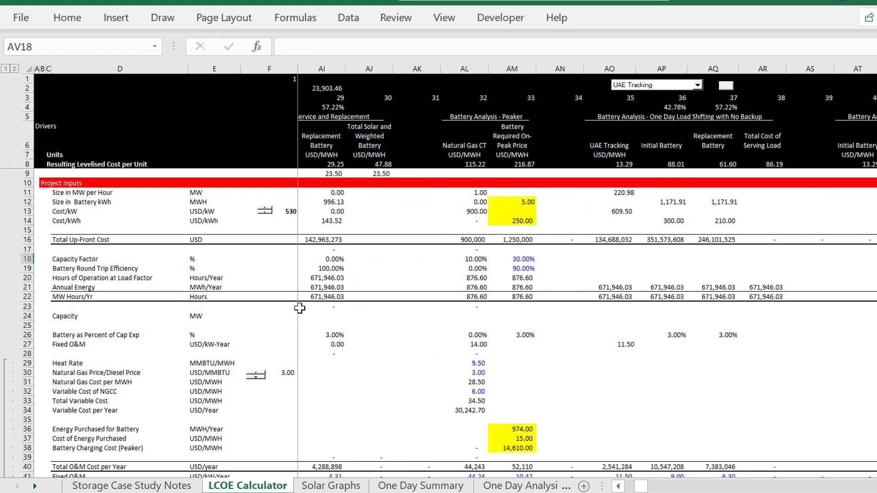
pyautogui.press('Right')
pyautogui.press('Right')
pyautogui.press('Right')
pyautogui.press('Right')
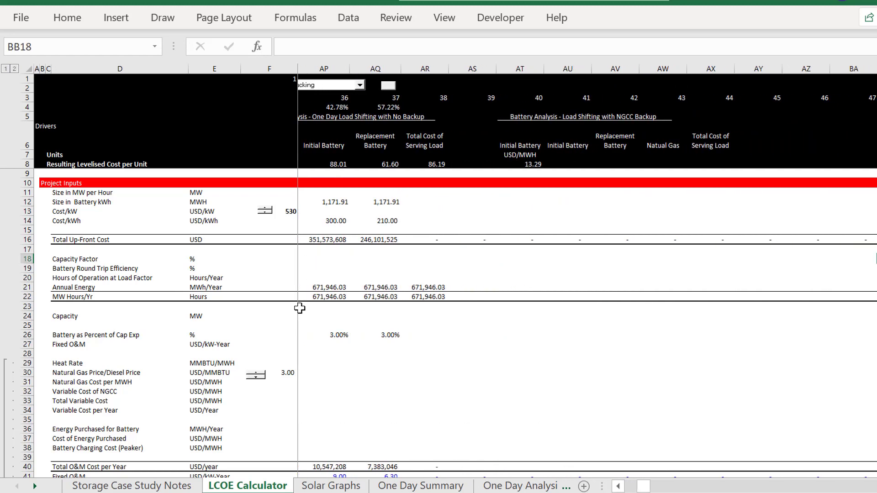
# Step: Return to the Peaker and One Day Load Shifting columns in the LCOE Calculator
pyautogui.press('Left')
pyautogui.press('Left')
pyautogui.press('Left')
pyautogui.press('Left')
pyautogui.press('Left')
pyautogui.press('Left')
pyautogui.press('Left')
pyautogui.press('Left')
pyautogui.press('Left')
pyautogui.press('Left')
pyautogui.press('Left')
pyautogui.press('Left')
pyautogui.press('Left')
pyautogui.press('Left')
pyautogui.press('Left')
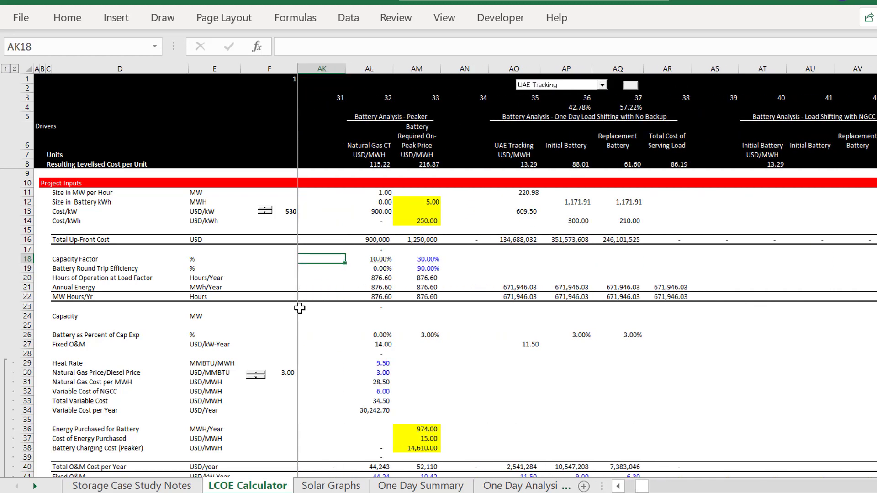
# Step: View the Solar Graphs and One Day Summary sheets in turn and open the One Day Analysis sheet
pyautogui.hotkey('ctrl', 'pagedown')
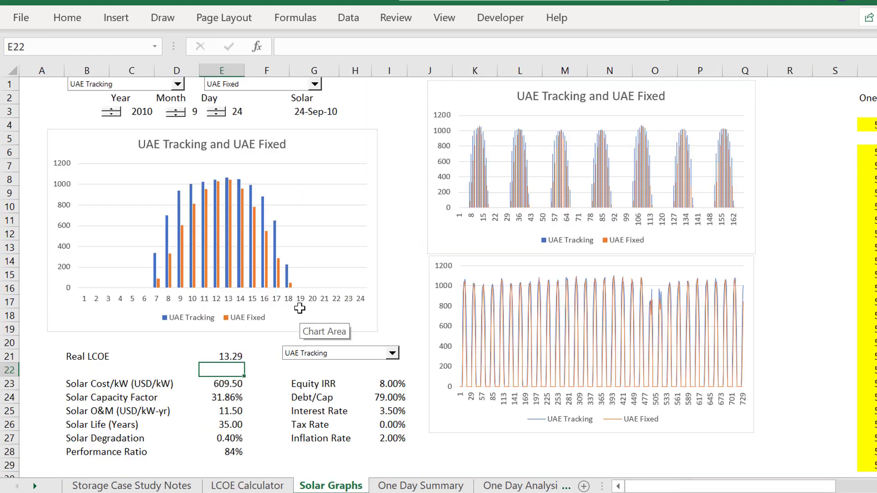
pyautogui.hotkey('ctrl', 'pagedown')
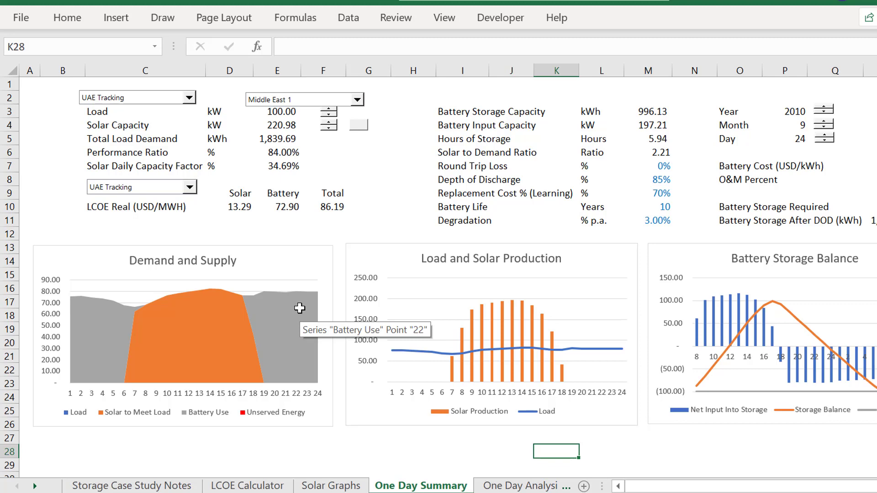
pyautogui.hotkey('ctrl', 'pagedown')
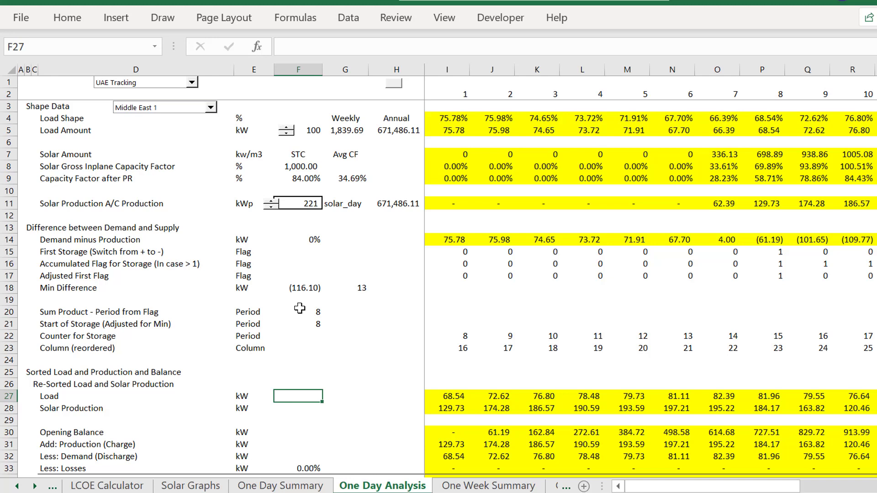
# Step: Inspect the load amount input and the first hour's load shape formula in the Shape Data section
pyautogui.hotkey('ctrl', 'Up')
pyautogui.hotkey('ctrl', 'Up')
pyautogui.hotkey('ctrl', 'Up')
pyautogui.hotkey('ctrl', 'Up')
pyautogui.hotkey('ctrl', 'Up')
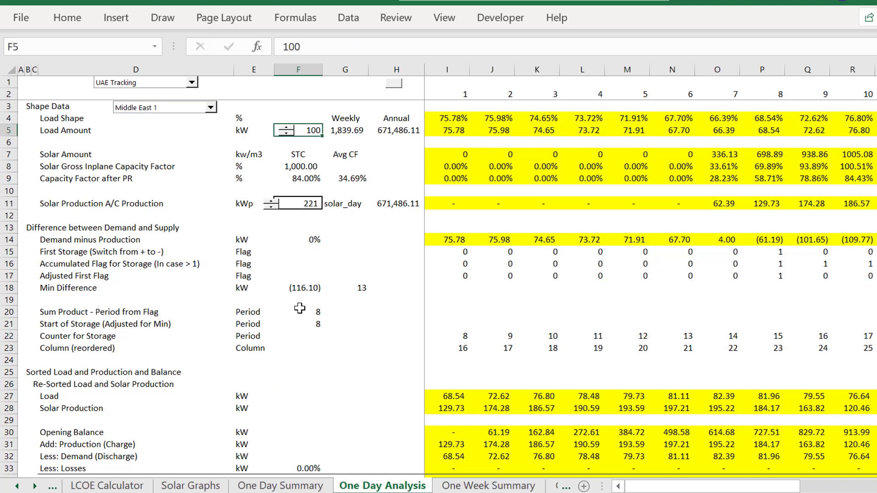
pyautogui.press('Down')
pyautogui.press('Down')
pyautogui.press('Down')
pyautogui.press('Right')
pyautogui.press('Right')
pyautogui.press('Right')
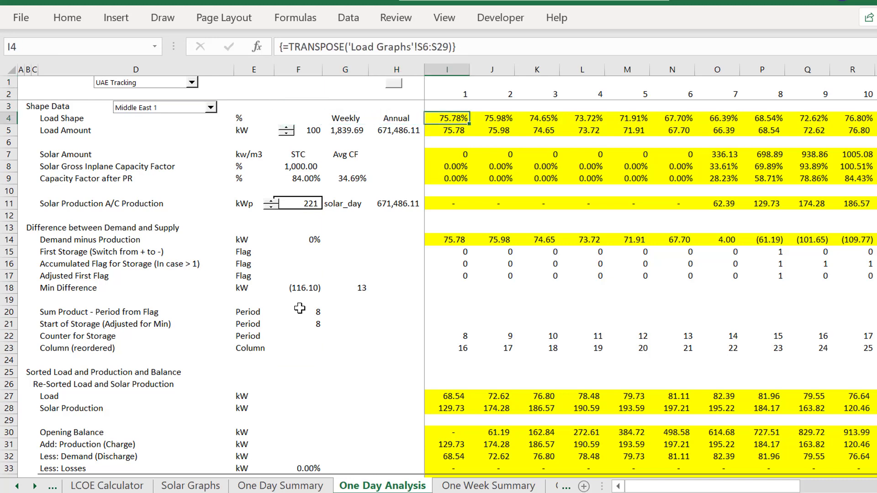
# Step: Look through the first hour's solar production, demand difference and storage balance rows down to row 38
pyautogui.press('Down')
pyautogui.press('Down')
pyautogui.press('Down')
pyautogui.press('Down')
pyautogui.press('Down')
pyautogui.press('Down')
pyautogui.press('Down')
pyautogui.press('Down')
pyautogui.press('Down')
pyautogui.press('Down')
pyautogui.press('Down')
pyautogui.press('Down')
pyautogui.press('Down')
pyautogui.press('Down')
pyautogui.press('Down')
pyautogui.press('Down')
pyautogui.press('Down')
pyautogui.press('Down')
pyautogui.press('Down')
pyautogui.press('Down')
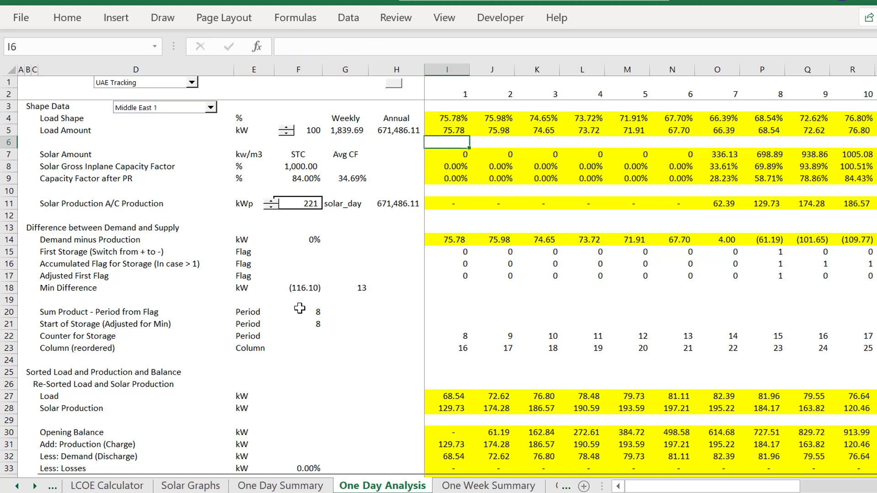
pyautogui.press('Down')
pyautogui.press('Down')
pyautogui.press('Down')
pyautogui.press('Down')
pyautogui.press('Down')
pyautogui.press('Down')
pyautogui.press('Down')
pyautogui.press('Down')
pyautogui.press('Down')
pyautogui.press('Down')
pyautogui.press('Down')
pyautogui.press('Down')
pyautogui.press('Down')
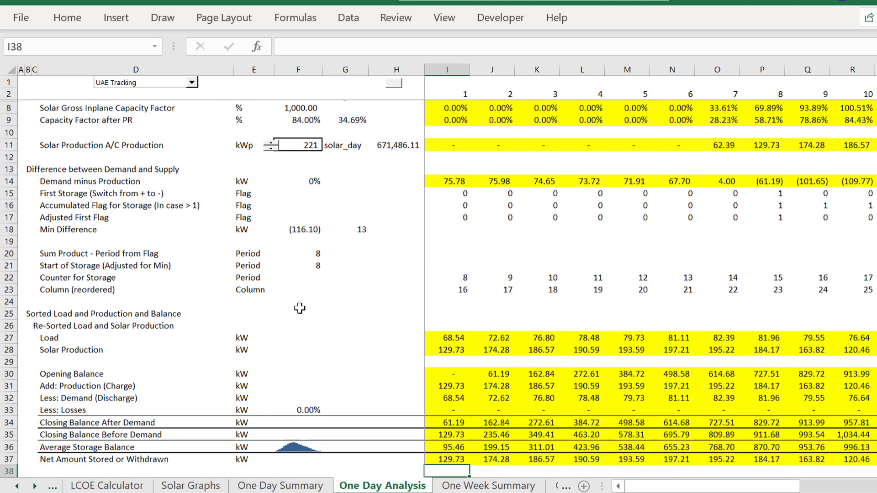
# Step: Examine the re-sorted load and production rows through the Closing Balance Before Demand formula
pyautogui.press('Up')
pyautogui.press('Up')
pyautogui.press('Up')
pyautogui.press('Up')
pyautogui.press('Up')
pyautogui.press('Up')
pyautogui.press('Up')
pyautogui.press('Up')
pyautogui.press('Up')
pyautogui.press('Up')
pyautogui.press('Up')
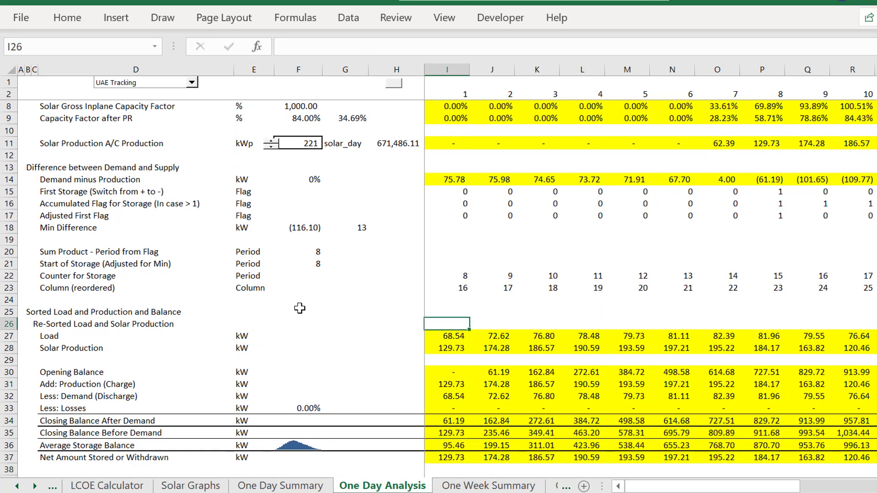
pyautogui.press('Down')
pyautogui.press('Down')
pyautogui.press('Down')
pyautogui.press('Down')
pyautogui.press('Down')
pyautogui.press('Down')
pyautogui.press('Down')
pyautogui.press('Down')
pyautogui.press('Down')
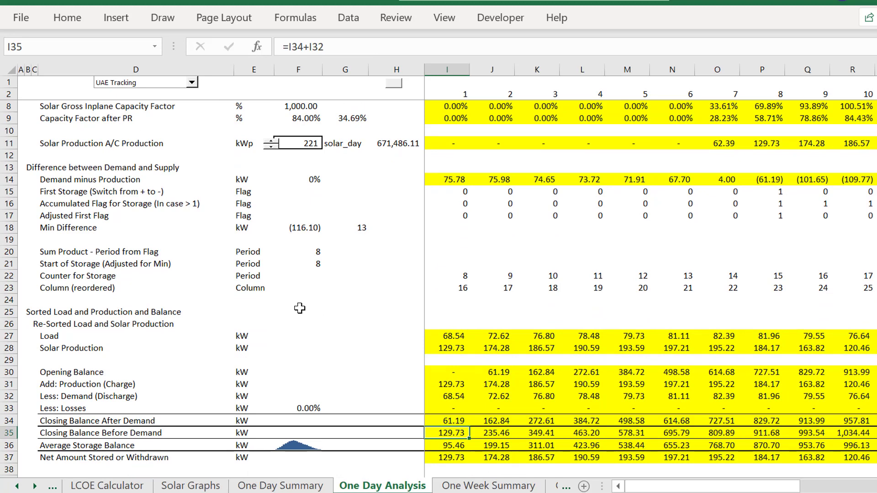
# Step: Check the Average Storage Balance formula and the required battery capacity, DOD and storage size results below it
pyautogui.press('Down')
pyautogui.press('Down')
pyautogui.press('Down')
pyautogui.press('Down')
pyautogui.press('Down')
pyautogui.press('Down')
pyautogui.press('Down')
pyautogui.press('Down')
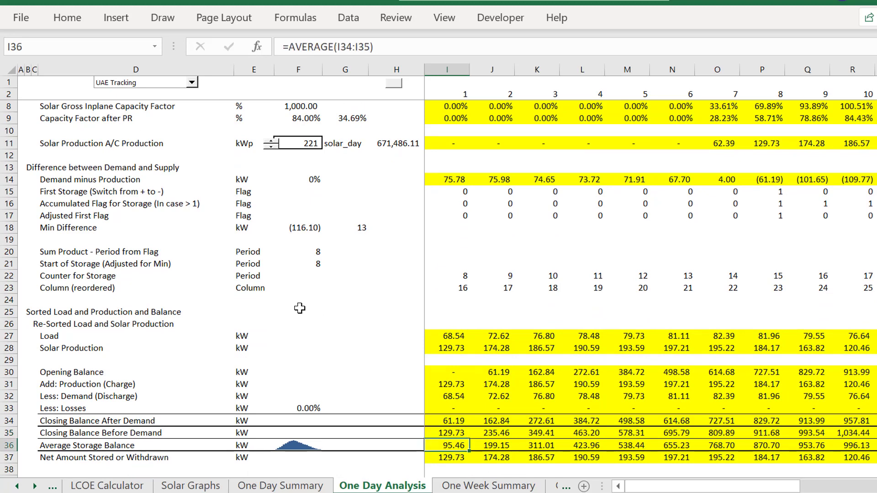
pyautogui.press('Down')
pyautogui.press('Down')
pyautogui.press('Down')
pyautogui.press('Down')
pyautogui.press('Down')
pyautogui.press('Down')
pyautogui.press('Down')
pyautogui.press('Down')
pyautogui.press('Down')
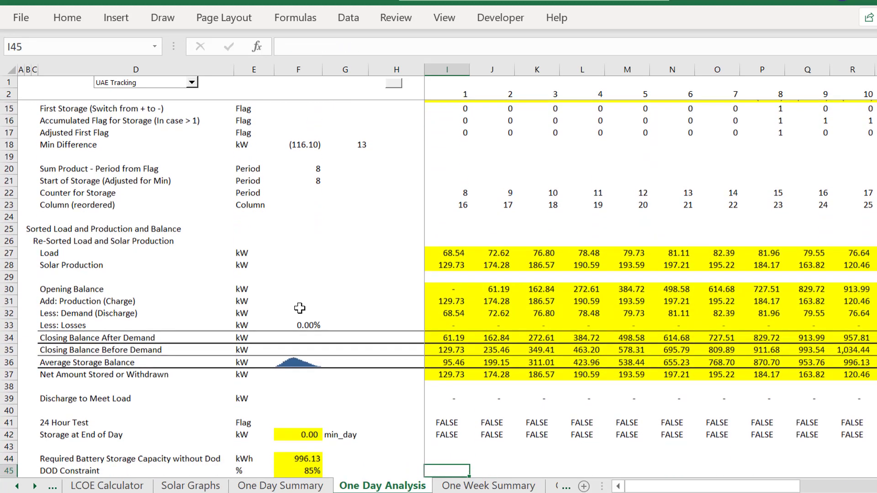
pyautogui.press('Left')
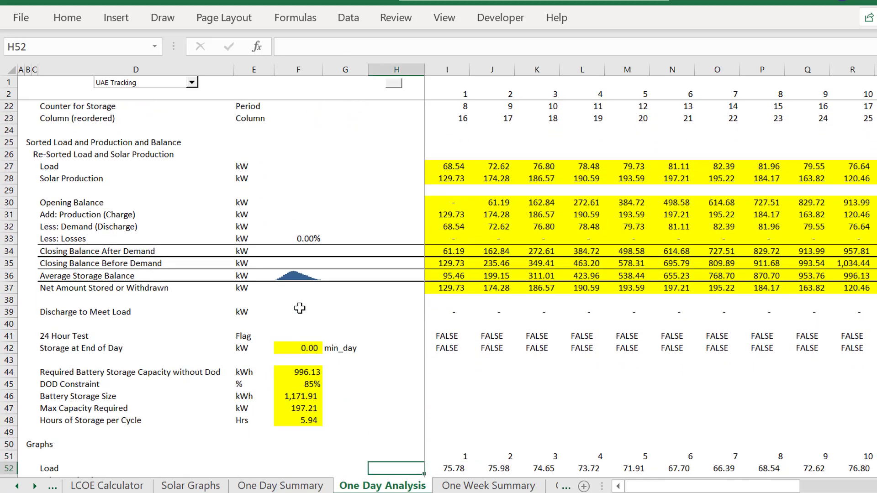
# Step: Look back up the storage balance rows to the Shape Data section and return to the One Day Summary sheet
pyautogui.press('Left')
pyautogui.press('Left')
pyautogui.press('Up')
pyautogui.press('Up')
pyautogui.press('Up')
pyautogui.press('Up')
pyautogui.press('Up')
pyautogui.press('Up')
pyautogui.press('Up')
pyautogui.press('Up')
pyautogui.press('Up')
pyautogui.press('Up')
pyautogui.press('Up')
pyautogui.press('Up')
pyautogui.press('Up')
pyautogui.press('Up')
pyautogui.press('Up')
pyautogui.press('Up')
pyautogui.press('Up')
pyautogui.press('Up')
pyautogui.press('Up')
pyautogui.press('Up')
pyautogui.scroll(1, 299, 308)
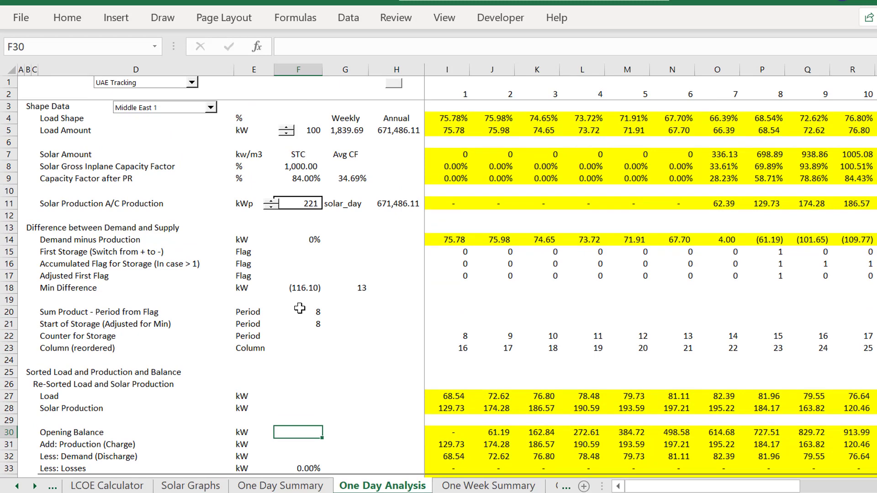
pyautogui.hotkey('ctrl', 'pageup')
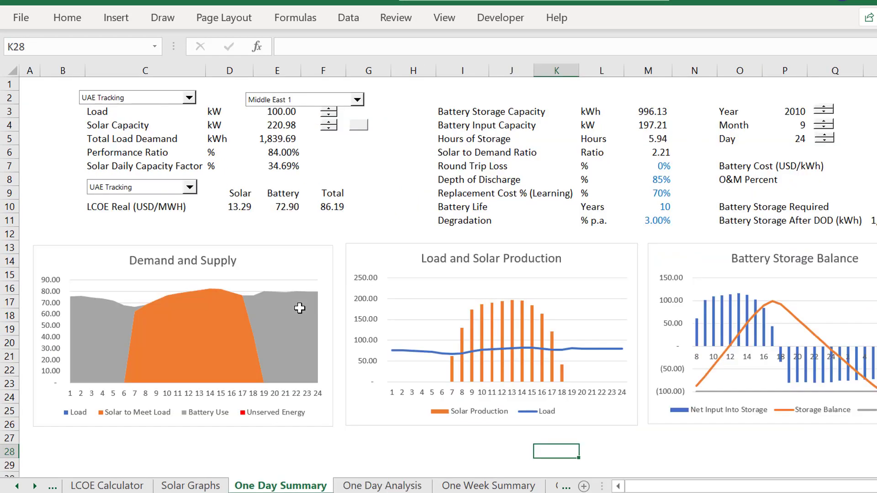
# Step: Lower the Solar Capacity on the One Day Summary to 90 kW in 10 kW increments
pyautogui.click(331, 130)
pyautogui.click(331, 131)
pyautogui.click(331, 130)
pyautogui.click(332, 130)
pyautogui.click(331, 130)
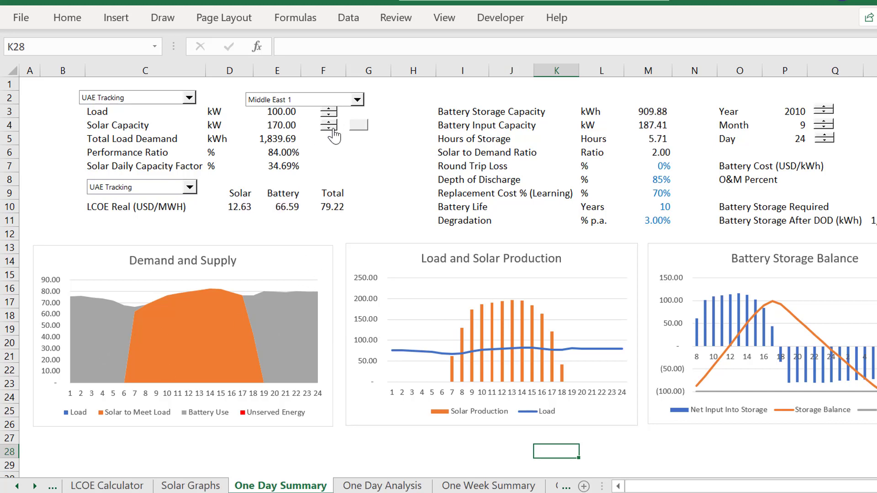
pyautogui.click(331, 130)
pyautogui.click(332, 130)
pyautogui.click(332, 130)
pyautogui.click(332, 130)
pyautogui.click(331, 131)
pyautogui.click(332, 130)
pyautogui.click(332, 130)
pyautogui.click(333, 131)
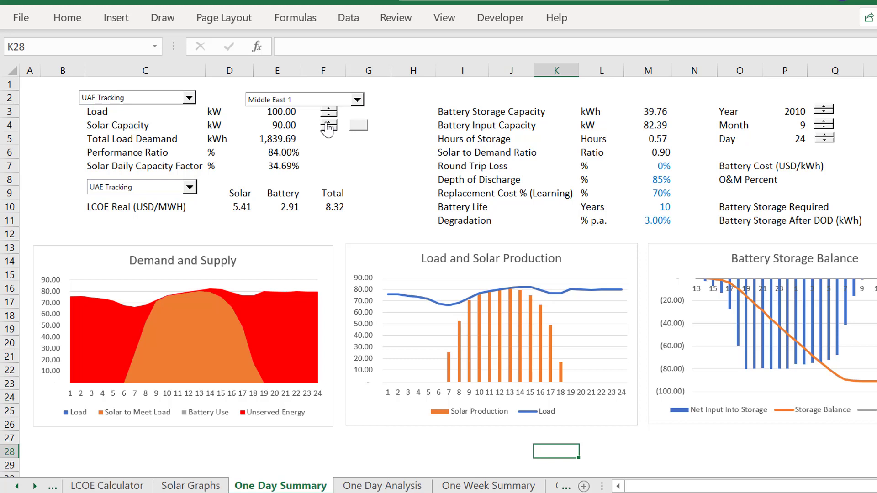
# Step: Raise the Solar Capacity to 160 kW and re-solve it so solar plus battery meets the full daily load
pyautogui.click(327, 122)
pyautogui.click(328, 122)
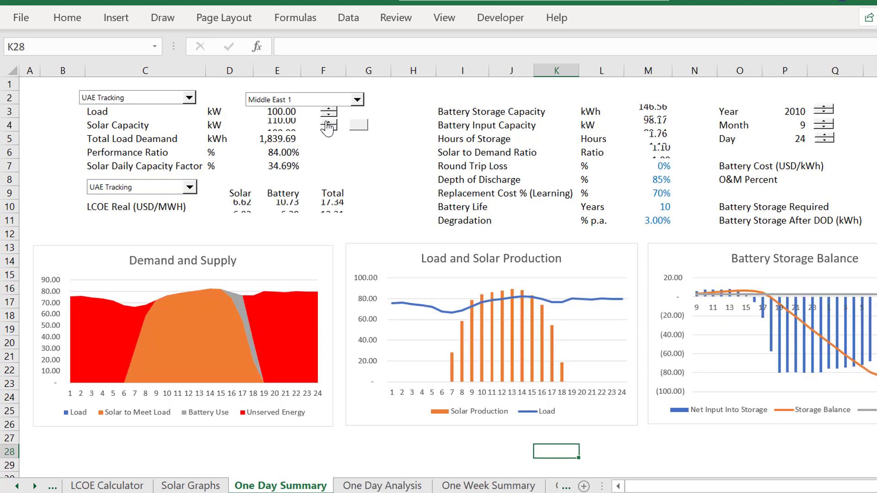
pyautogui.click(328, 122)
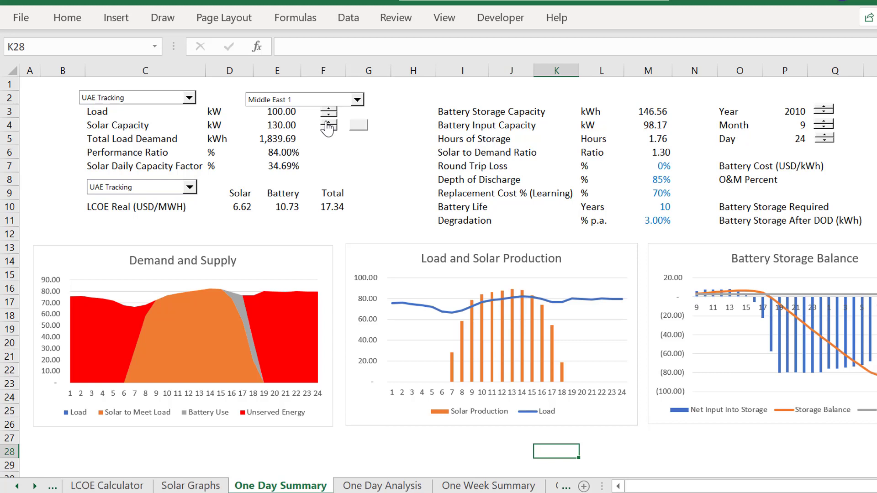
pyautogui.click(328, 122)
pyautogui.click(327, 122)
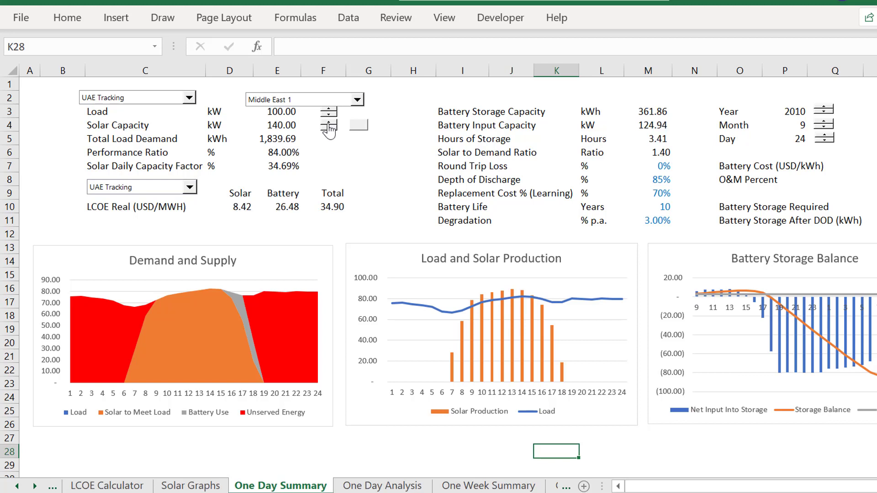
pyautogui.click(338, 153)
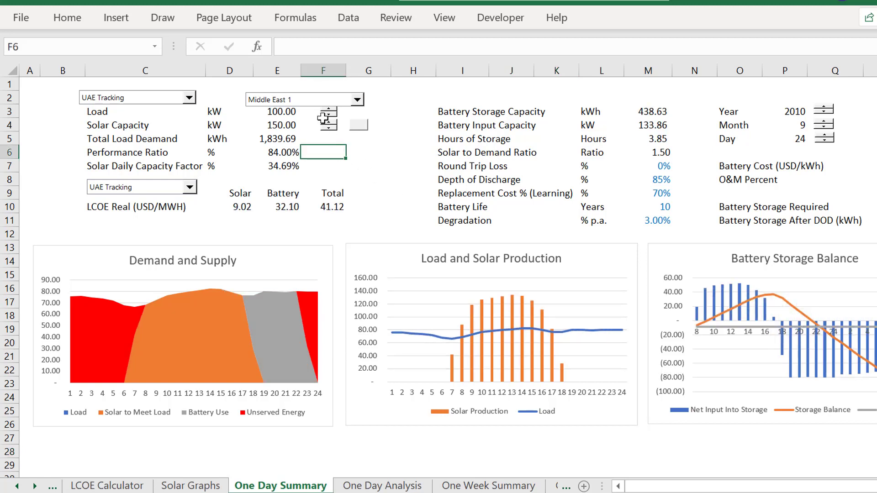
pyautogui.click(329, 122)
pyautogui.click(358, 124)
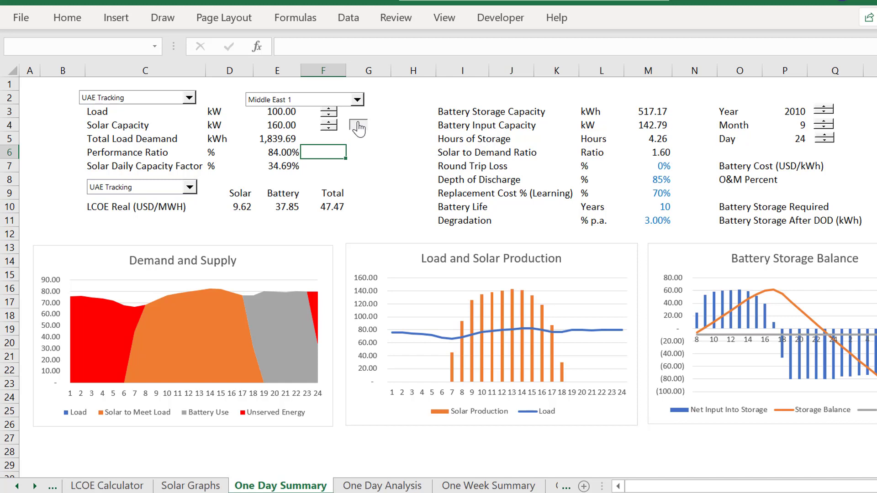
pyautogui.click(358, 126)
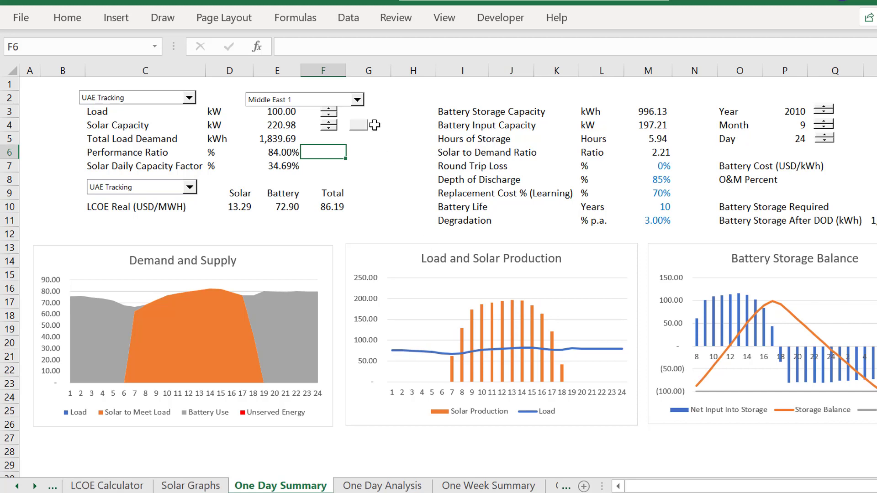
# Step: Set the load shape to Middle East 2 and re-solve the Solar Capacity to meet that load
pyautogui.click(357, 100)
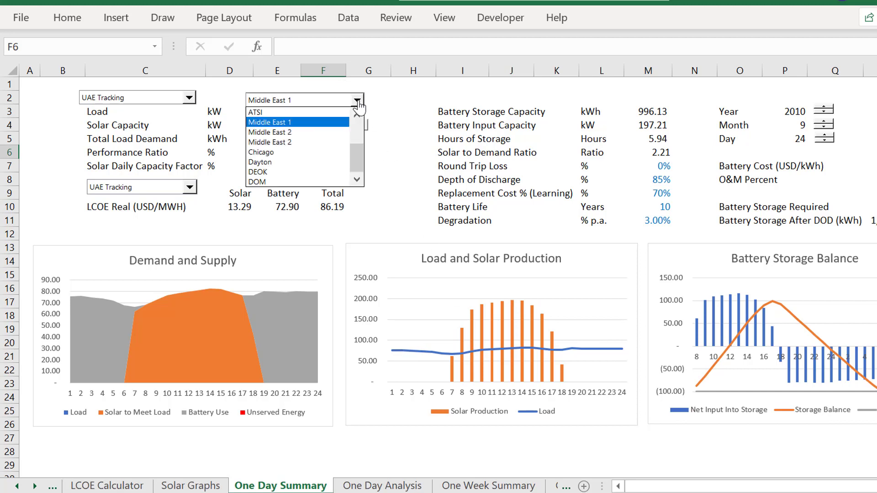
pyautogui.press('Down')
pyautogui.press('Down')
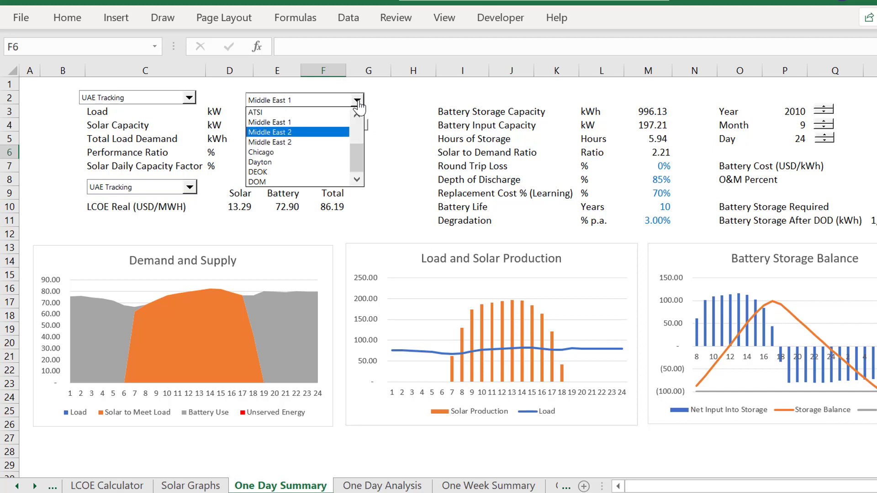
pyautogui.press('Return')
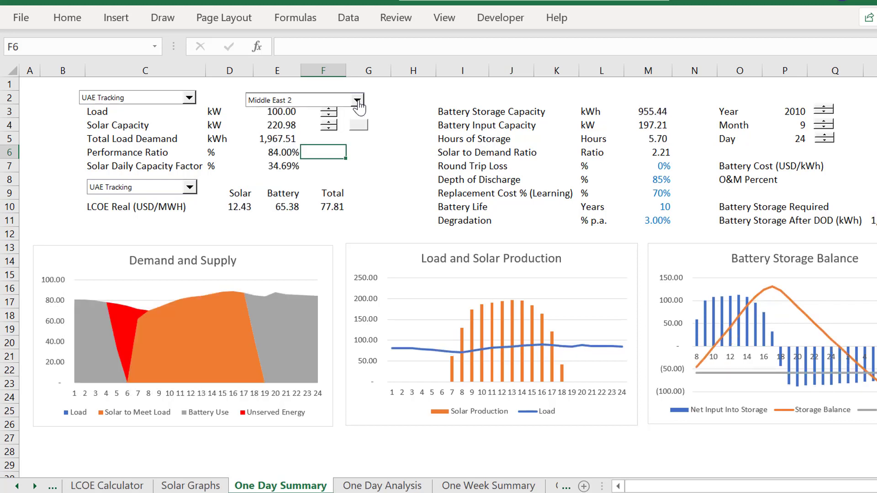
pyautogui.click(361, 128)
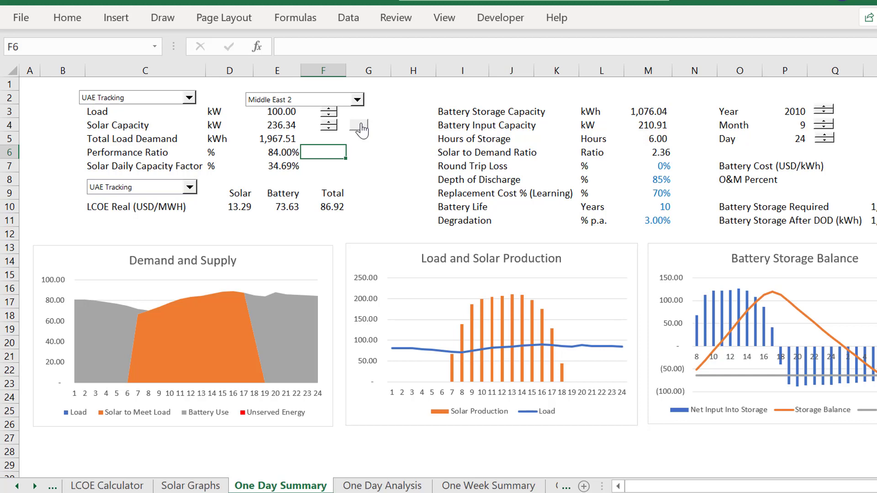
# Step: Inspect the first hour's Load Shape formula in the Shape Data section of the One Day Analysis sheet
pyautogui.hotkey('ctrl', 'pagedown')
pyautogui.press('Left')
pyautogui.press('Right')
pyautogui.press('Right')
pyautogui.press('Right')
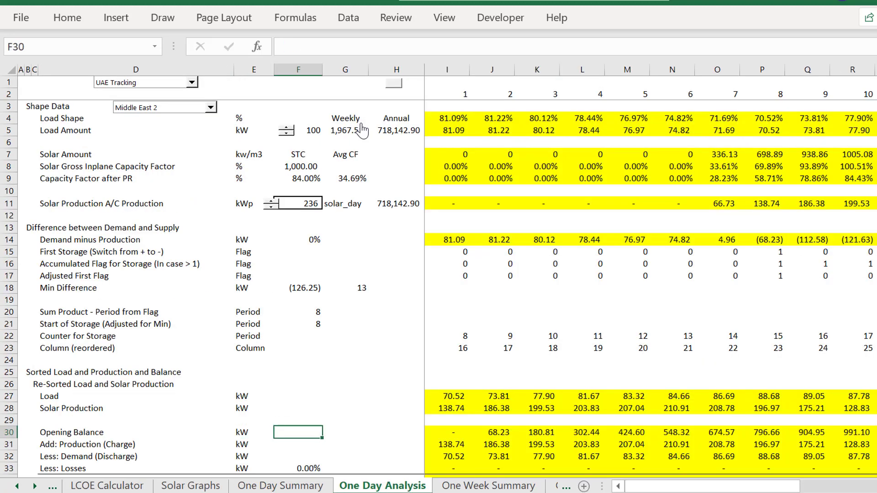
pyautogui.press('Right')
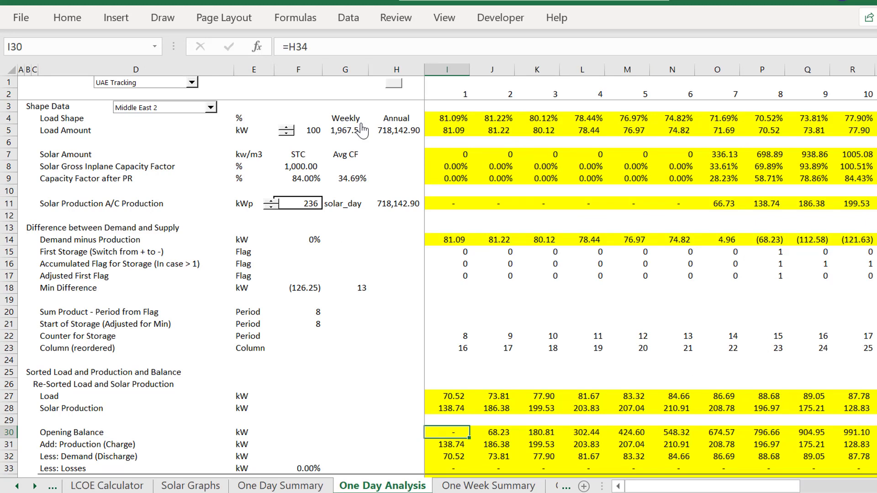
pyautogui.hotkey('ctrl', 'Up')
pyautogui.hotkey('ctrl', 'Up')
pyautogui.hotkey('ctrl', 'Up')
pyautogui.hotkey('ctrl', 'Up')
pyautogui.hotkey('ctrl', 'Up')
pyautogui.hotkey('ctrl', 'Up')
pyautogui.hotkey('ctrl', 'Up')
pyautogui.hotkey('ctrl', 'Up')
pyautogui.hotkey('ctrl', 'Up')
pyautogui.hotkey('ctrl', 'Up')
pyautogui.hotkey('ctrl', 'Up')
pyautogui.hotkey('ctrl', 'Up')
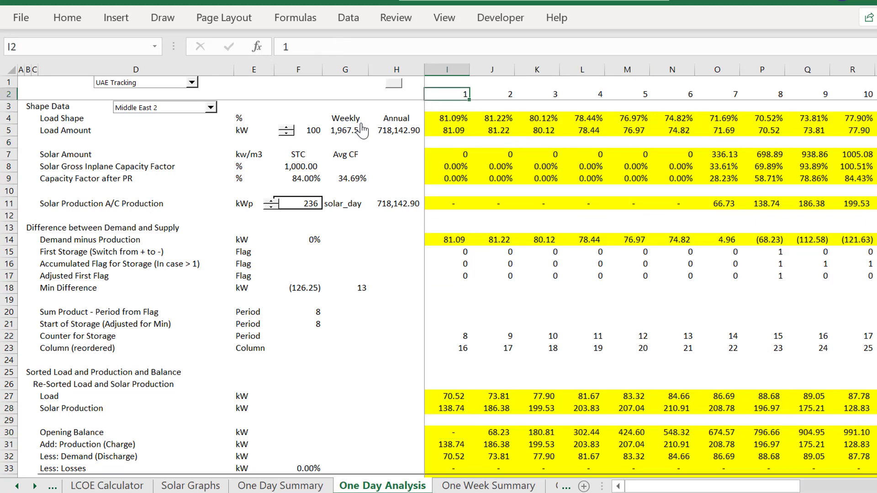
pyautogui.press('Down')
pyautogui.press('Down')
pyautogui.press('Left')
pyautogui.press('Right')
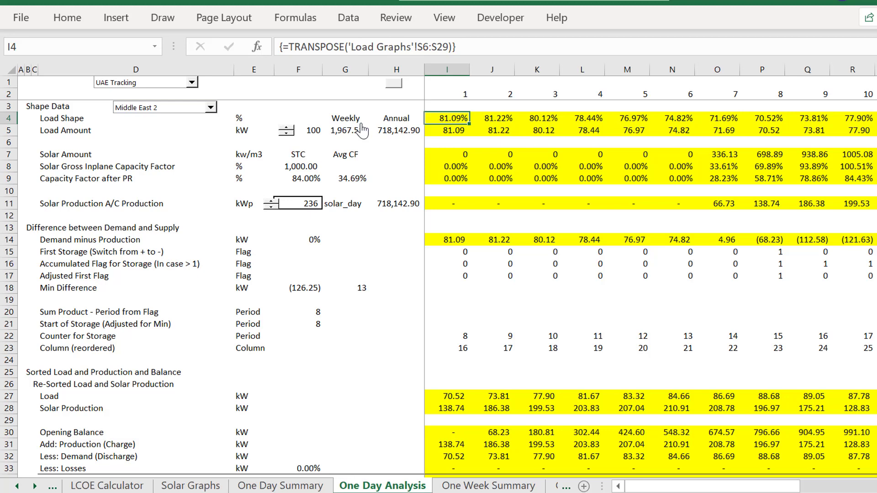
# Step: Examine the Load and Solar Production and Battery Storage Balance charts on the One Day Summary sheet
pyautogui.hotkey('ctrl', 'pageup')
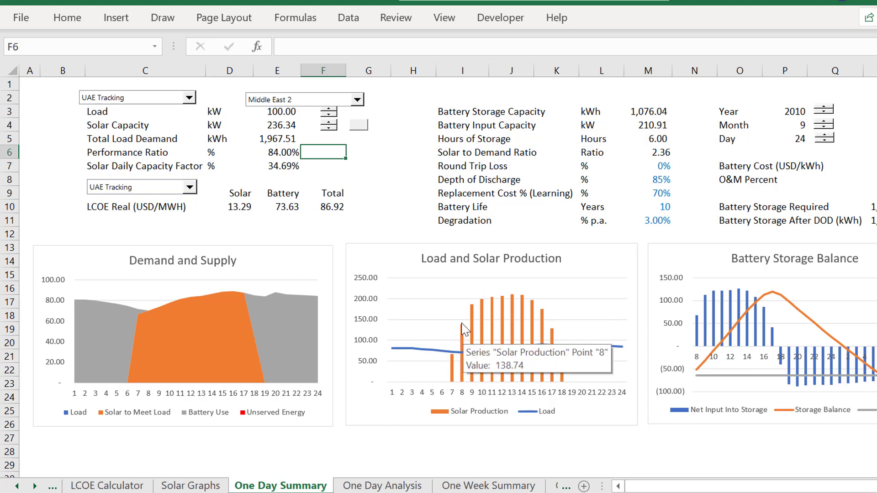
pyautogui.moveTo(463, 357)
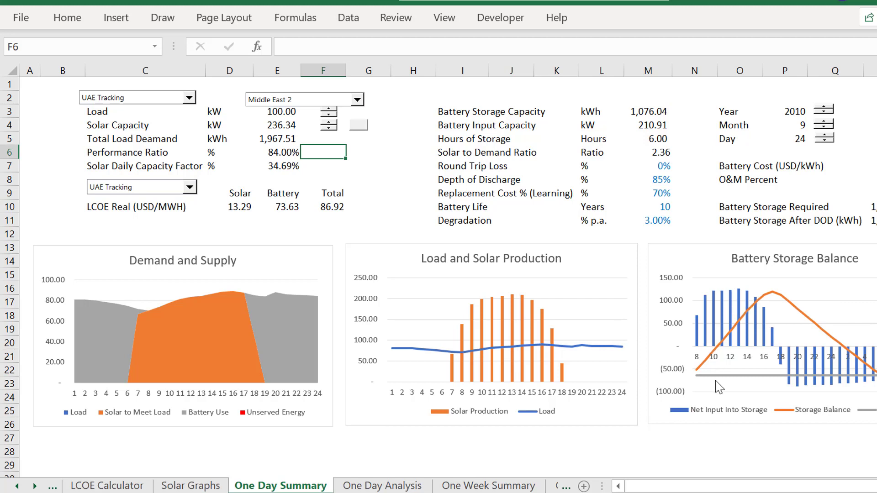
pyautogui.click(715, 448)
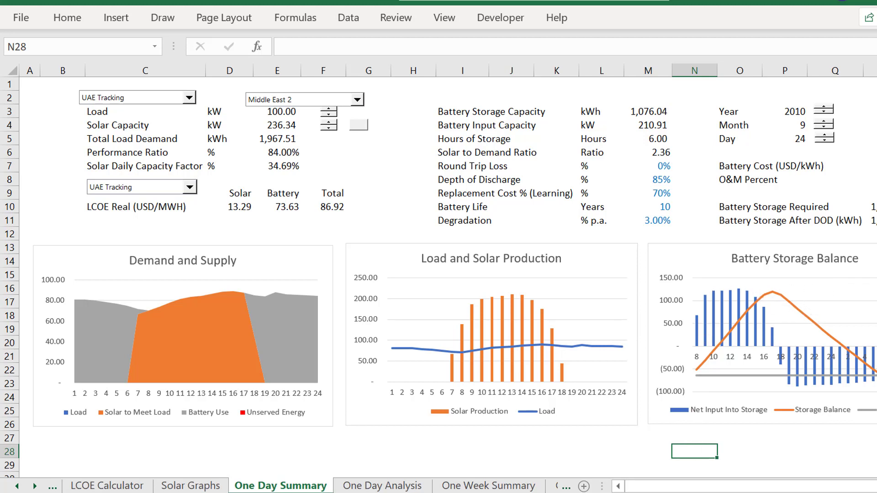
# Step: Switch to the battery storage slide deck and look through it back to the Introduction, then the Outline and Battery Services slides
pyautogui.click(690, 492)
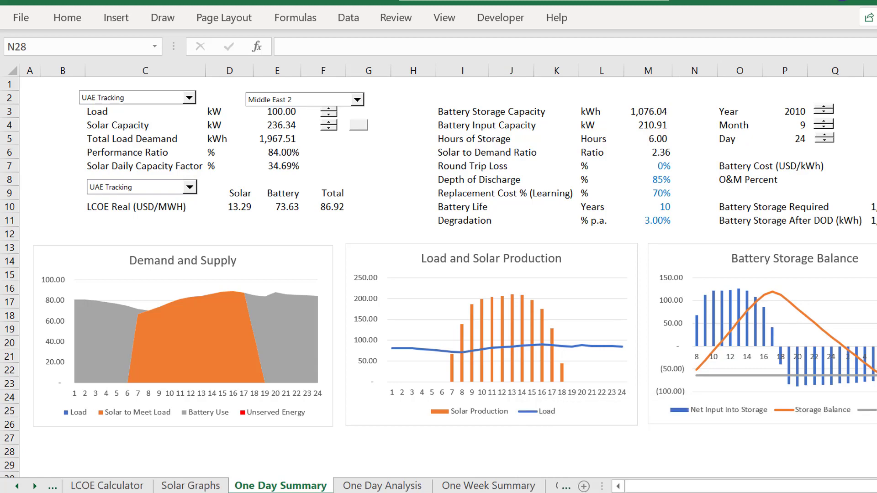
pyautogui.moveTo(690, 492)
pyautogui.click(608, 457)
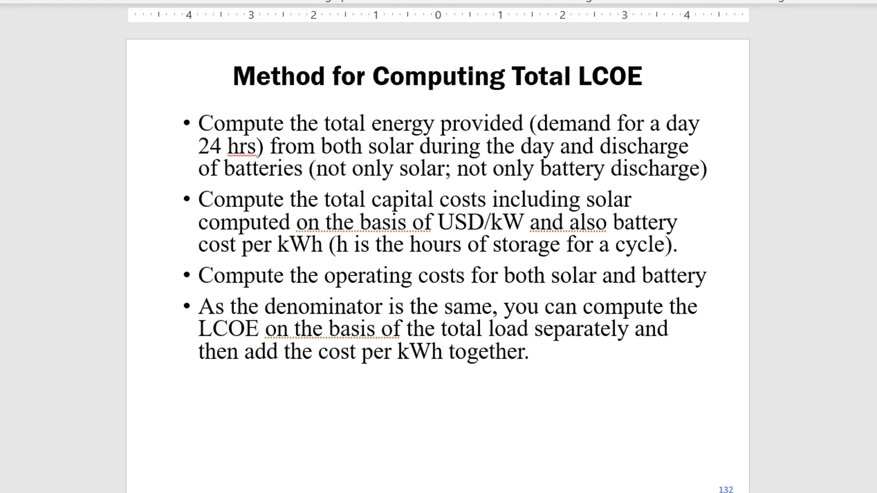
pyautogui.scroll(14, 593, 374)
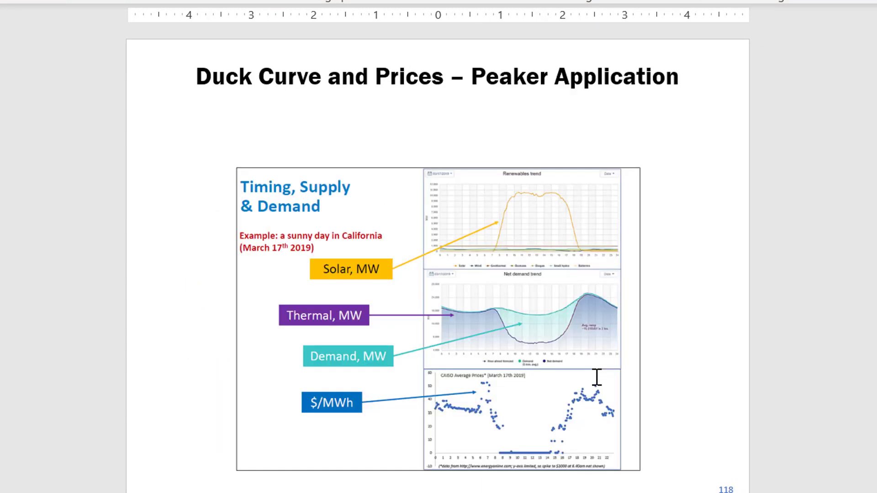
pyautogui.scroll(20, 597, 378)
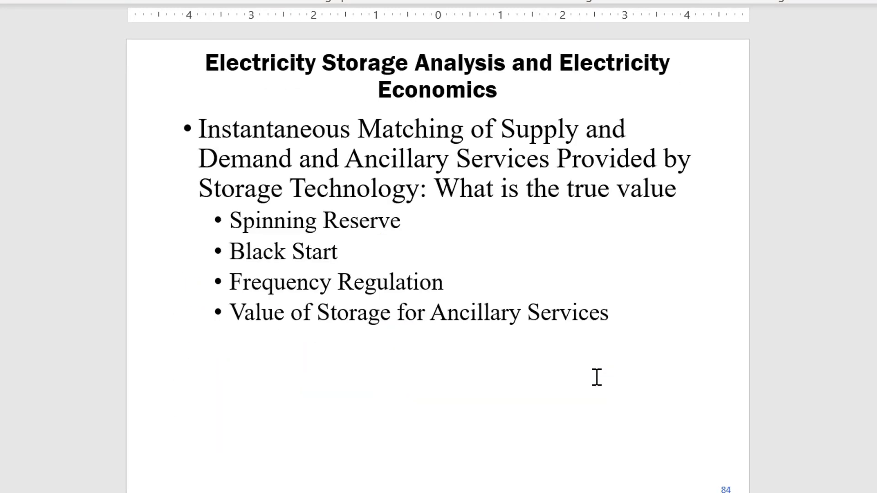
pyautogui.scroll(20, 597, 377)
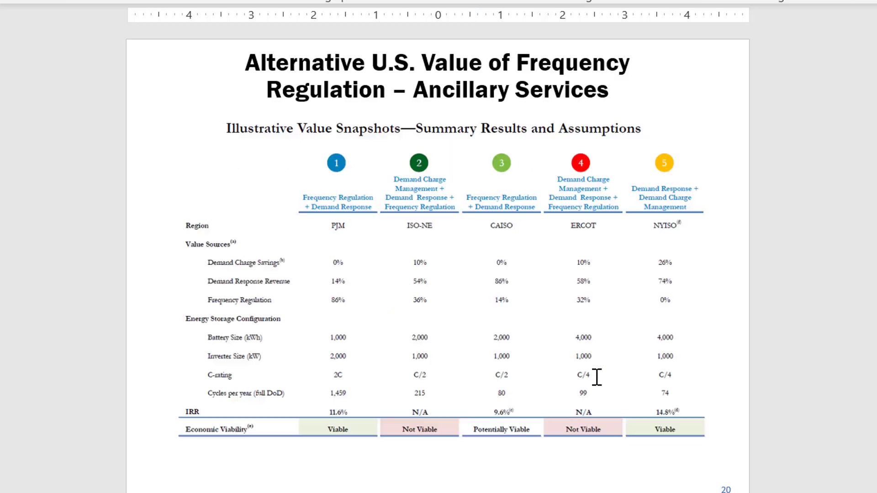
pyautogui.scroll(19, 596, 377)
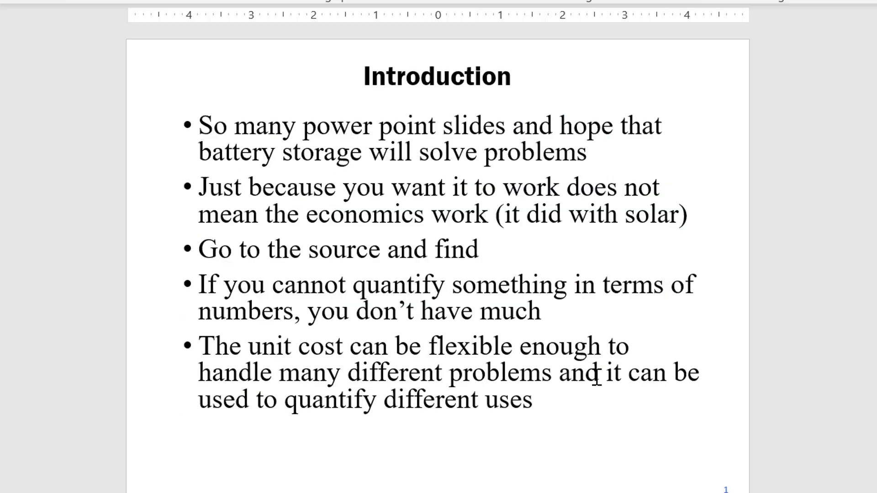
pyautogui.scroll(-2, 597, 377)
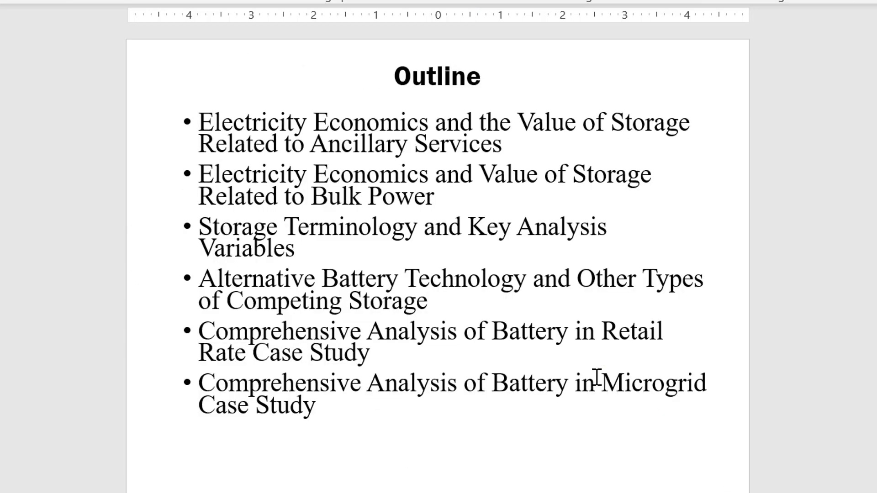
pyautogui.scroll(-3, 597, 377)
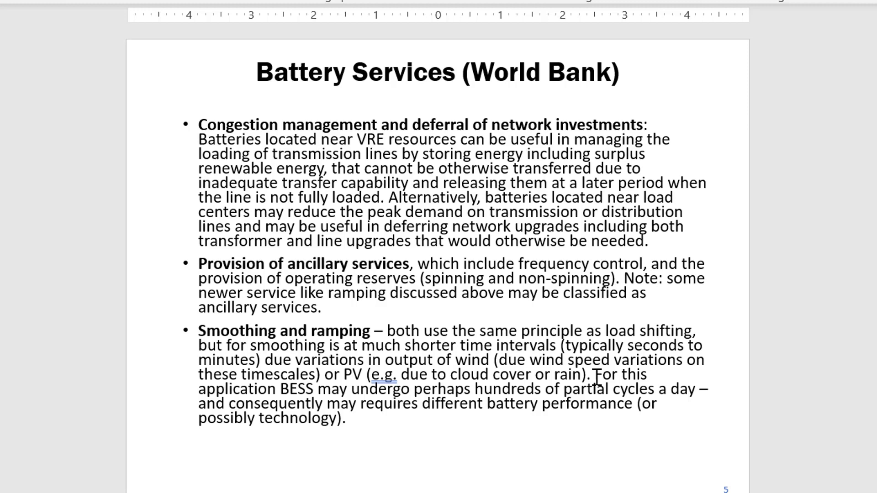
pyautogui.scroll(-5, 597, 377)
pyautogui.scroll(-3, 596, 378)
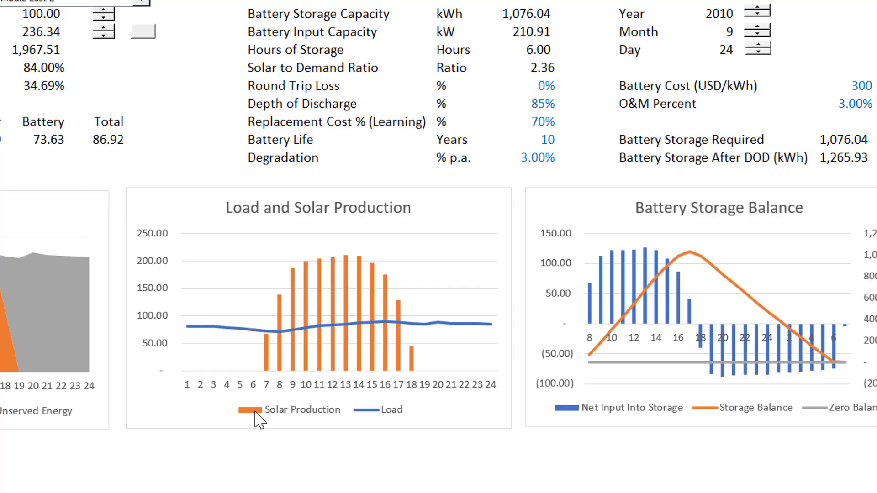
# Step: Return to the One Day Summary in Excel and check the Battery Storage Required and Battery Storage After DOD formulas
pyautogui.click(254, 418)
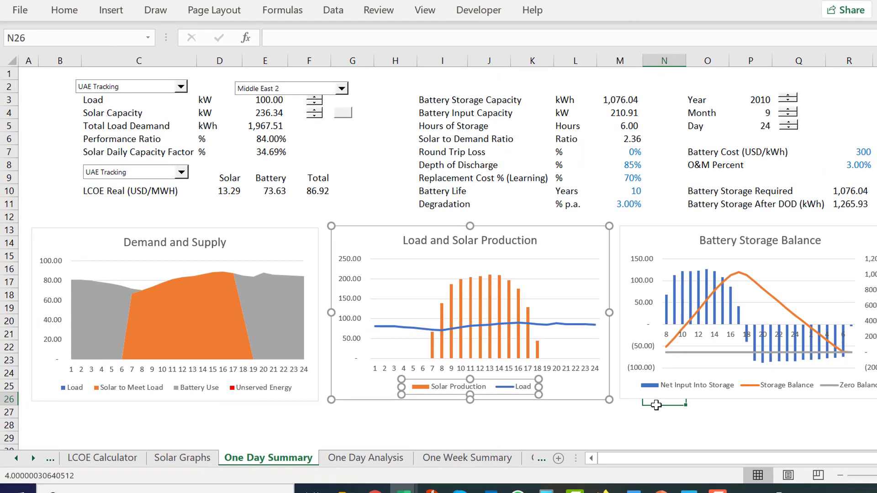
pyautogui.click(625, 416)
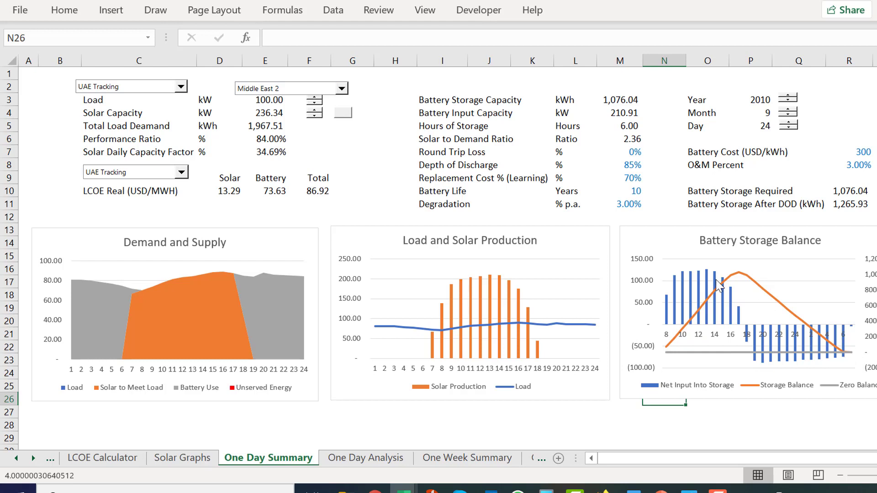
pyautogui.click(852, 185)
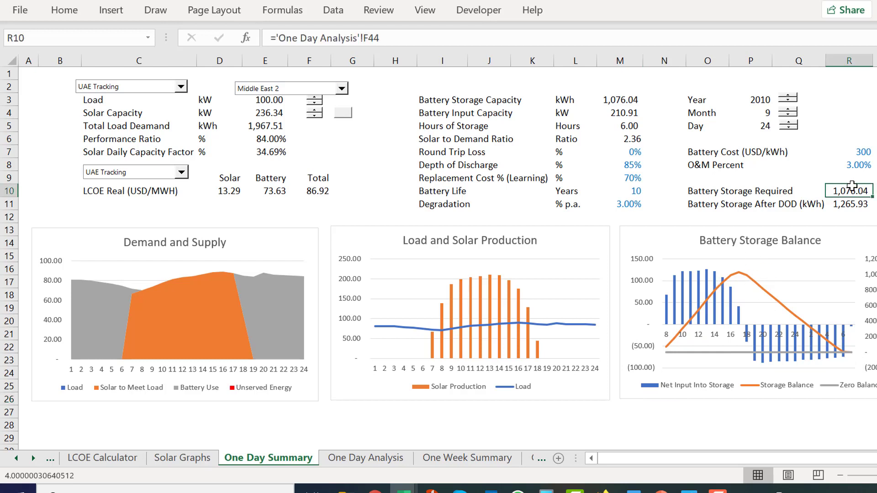
pyautogui.click(845, 204)
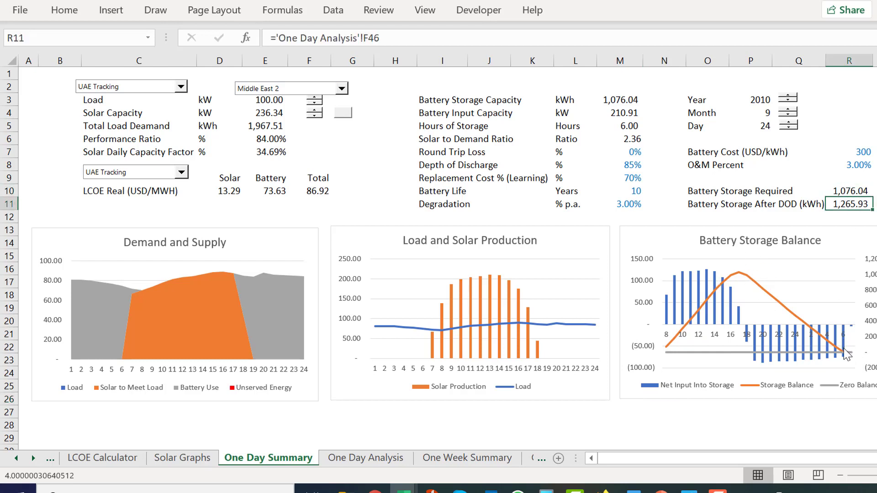
# Step: Select the Round Trip Loss percentage among the battery inputs on the One Day Summary
pyautogui.click(377, 156)
pyautogui.press('Right')
pyautogui.press('Right')
pyautogui.press('Right')
pyautogui.press('Right')
pyautogui.press('Right')
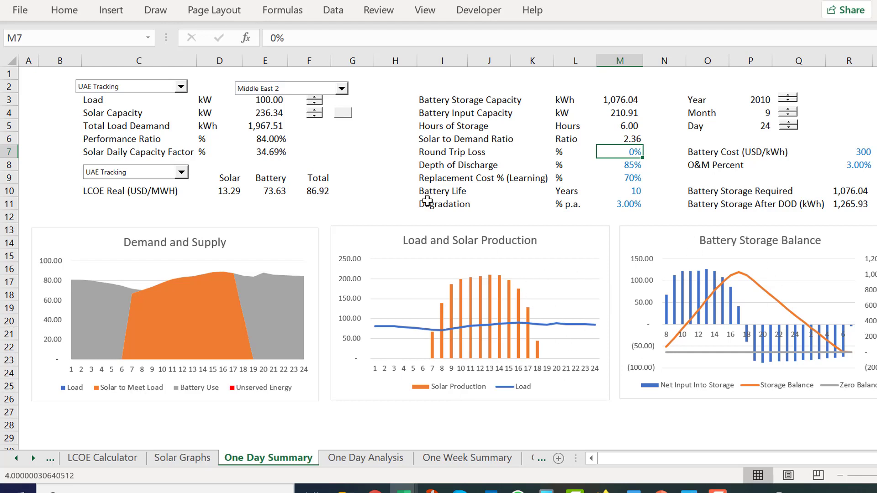
# Step: Leave the One Day Summary and open the One Day Analysis sheet
pyautogui.click(376, 155)
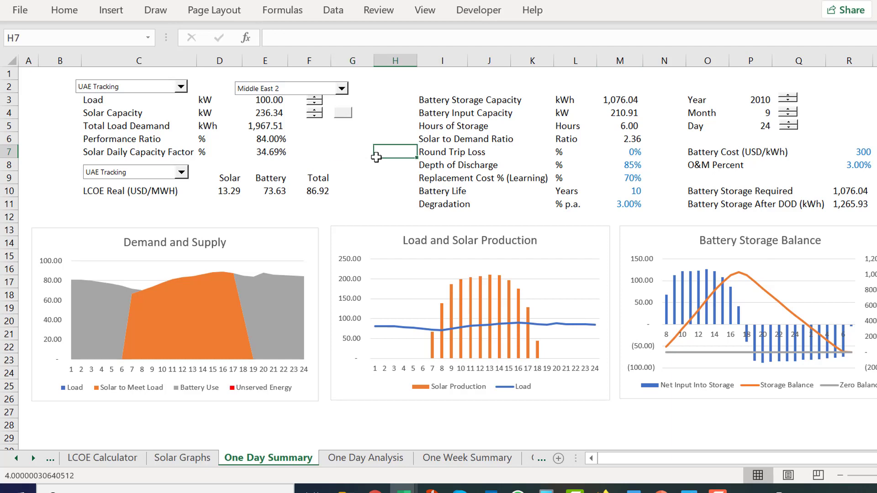
pyautogui.press('Right')
pyautogui.hotkey('ctrl', 'pagedown')
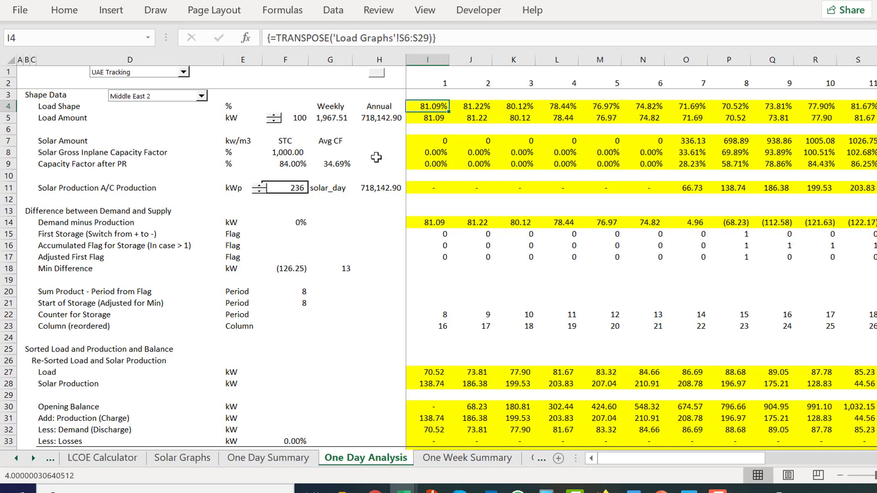
# Step: Clear the hourly formulas in rows 4 to 14, from Load Shape through Demand minus Production, across all 24 hours
pyautogui.hotkey('shift', 'Down')
pyautogui.hotkey('shift', 'Down')
pyautogui.hotkey('shift', 'Down')
pyautogui.hotkey('shift', 'Down')
pyautogui.hotkey('shift', 'Down')
pyautogui.hotkey('shift', 'Down')
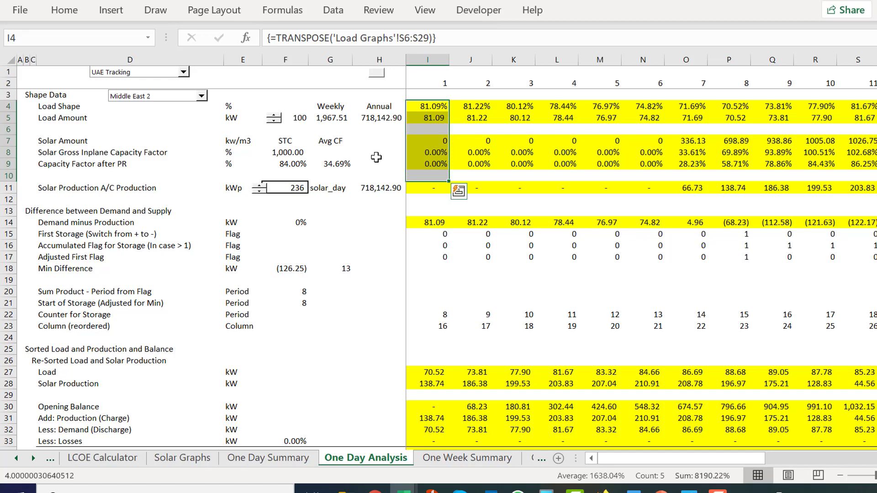
pyautogui.press('Left')
pyautogui.press('Right')
pyautogui.hotkey('shift', 'Down')
pyautogui.hotkey('shift', 'Down')
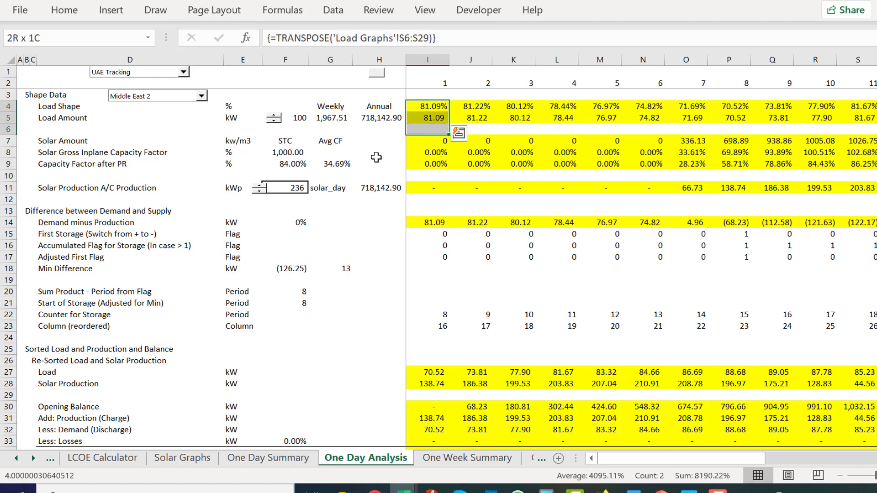
pyautogui.hotkey('shift', 'Down')
pyautogui.hotkey('shift', 'Down')
pyautogui.hotkey('shift', 'Down')
pyautogui.hotkey('shift', 'Down')
pyautogui.hotkey('shift', 'Down')
pyautogui.hotkey('shift', 'Down')
pyautogui.hotkey('shift', 'Down')
pyautogui.hotkey('shift', 'Down')
pyautogui.hotkey('shift', 'Down')
pyautogui.hotkey('shift', 'Down')
pyautogui.hotkey('shift', 'Up')
pyautogui.hotkey('shift', 'Up')
pyautogui.hotkey('shift', 'Up')
pyautogui.hotkey('shift', 'Up')
pyautogui.hotkey('shift', 'Down')
pyautogui.hotkey('shift', 'Down')
pyautogui.hotkey('shift', 'Down')
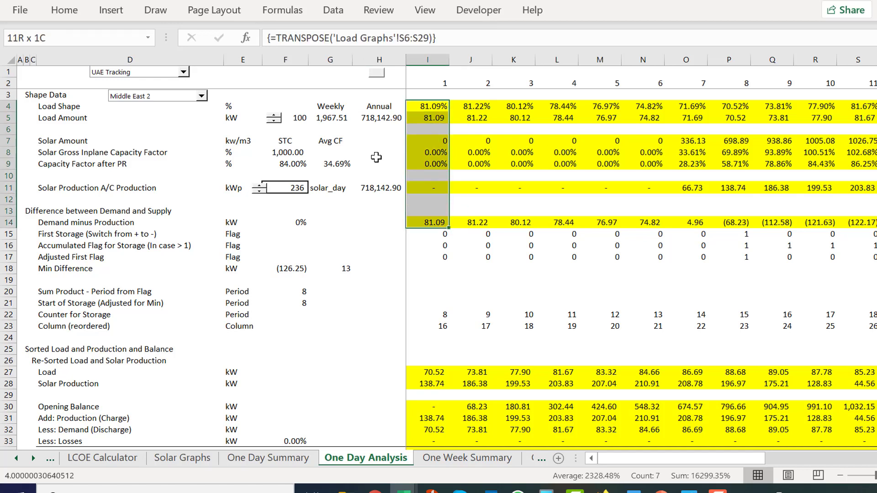
pyautogui.hotkey('ctrl', 'shift', 'Right')
pyautogui.press('Delete')
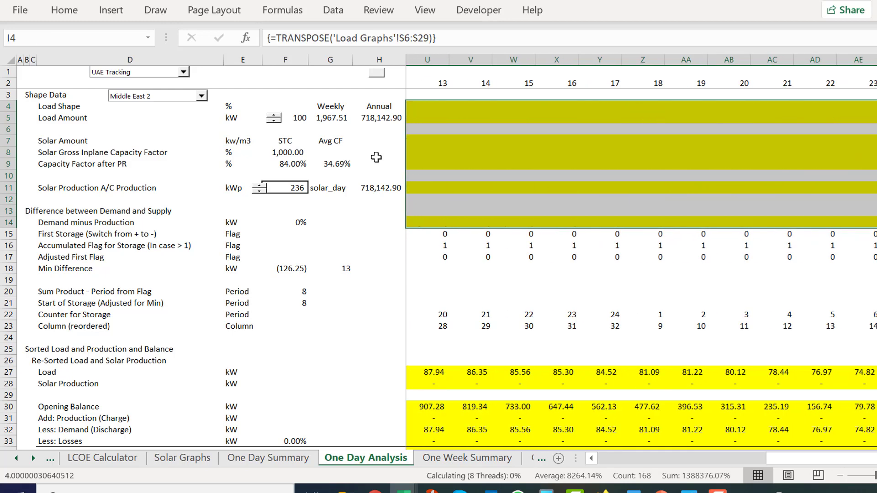
pyautogui.press('Right')
pyautogui.press('Left')
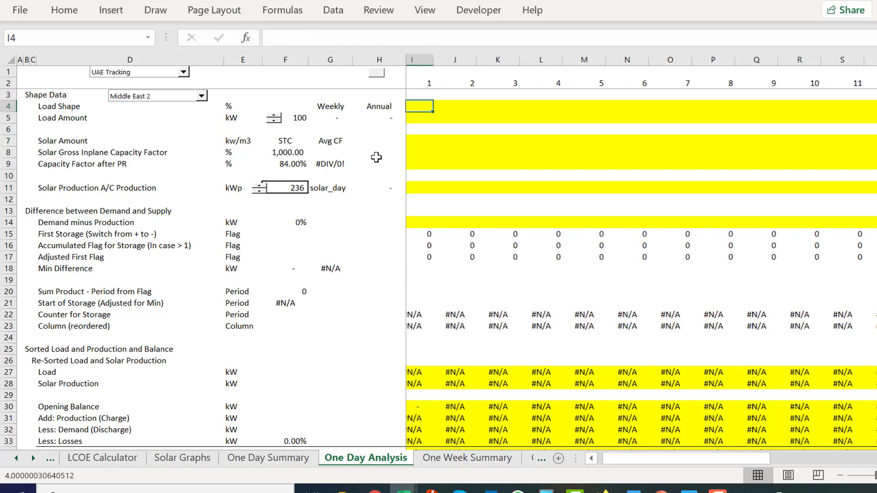
# Step: Clear the hourly formulas in rows 27 to 37, from the re-sorted Load through Net Amount Stored or Withdrawn, for all 24 hours
pyautogui.press('Left')
pyautogui.press('Left')
pyautogui.press('Right')
pyautogui.press('Down')
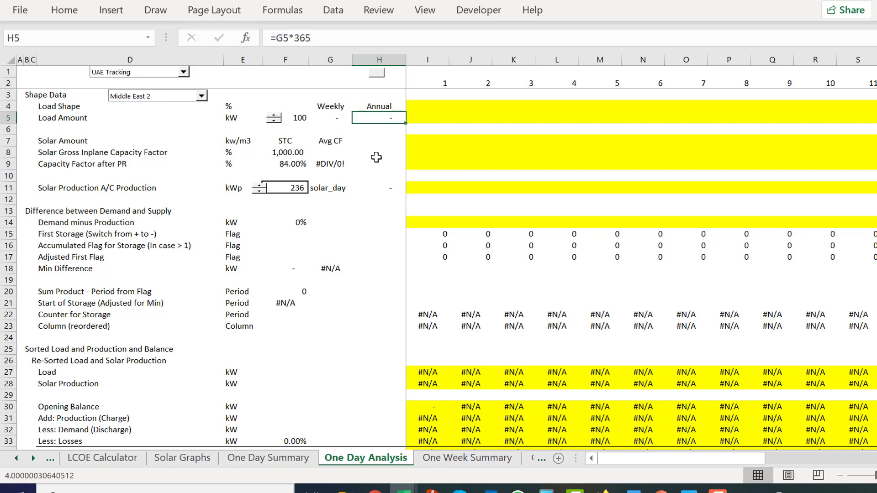
pyautogui.hotkey('ctrl', 'Down')
pyautogui.hotkey('ctrl', 'Down')
pyautogui.hotkey('ctrl', 'Down')
pyautogui.press('Down')
pyautogui.press('Right')
pyautogui.press('Down')
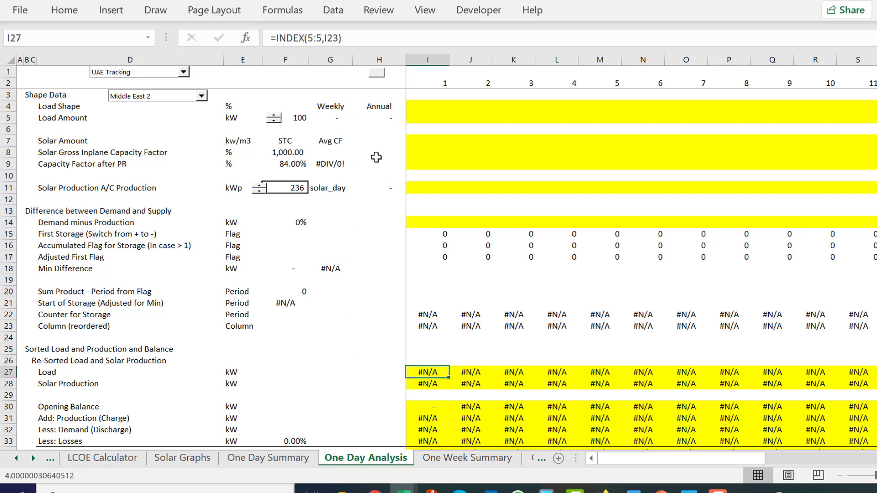
pyautogui.hotkey('shift', 'Down')
pyautogui.hotkey('shift', 'Down')
pyautogui.hotkey('shift', 'Down')
pyautogui.hotkey('shift', 'Down')
pyautogui.hotkey('shift', 'Down')
pyautogui.hotkey('shift', 'Down')
pyautogui.hotkey('shift', 'Down')
pyautogui.hotkey('shift', 'Down')
pyautogui.hotkey('shift', 'Down')
pyautogui.hotkey('shift', 'Down')
pyautogui.hotkey('shift', 'Down')
pyautogui.hotkey('shift', 'Down')
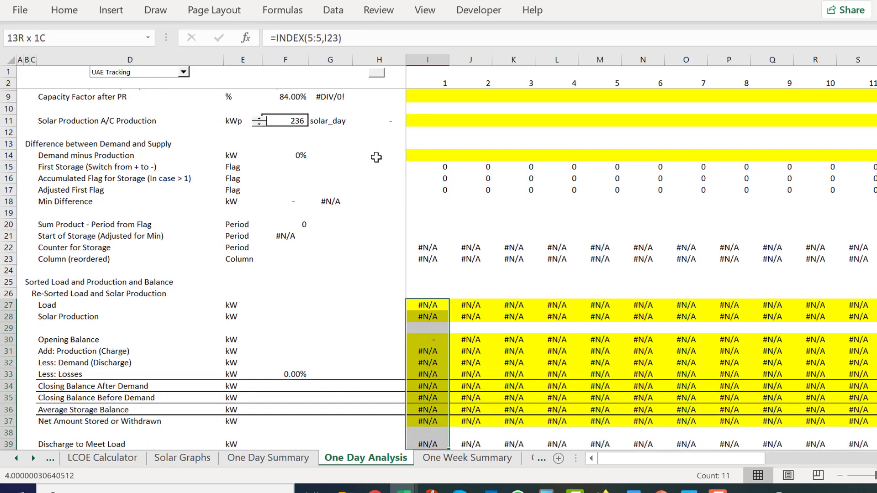
pyautogui.hotkey('shift', 'Up')
pyautogui.hotkey('shift', 'Up')
pyautogui.hotkey('ctrl', 'shift', 'Right')
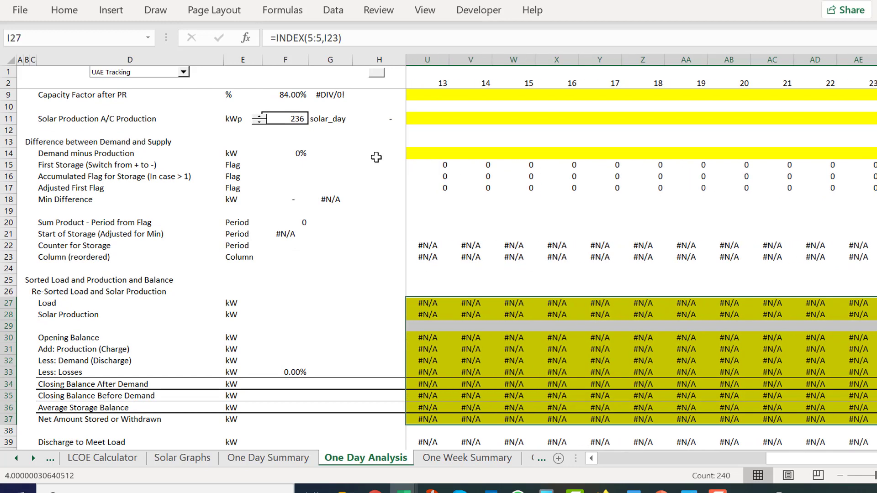
pyautogui.press('Delete')
pyautogui.press('Left')
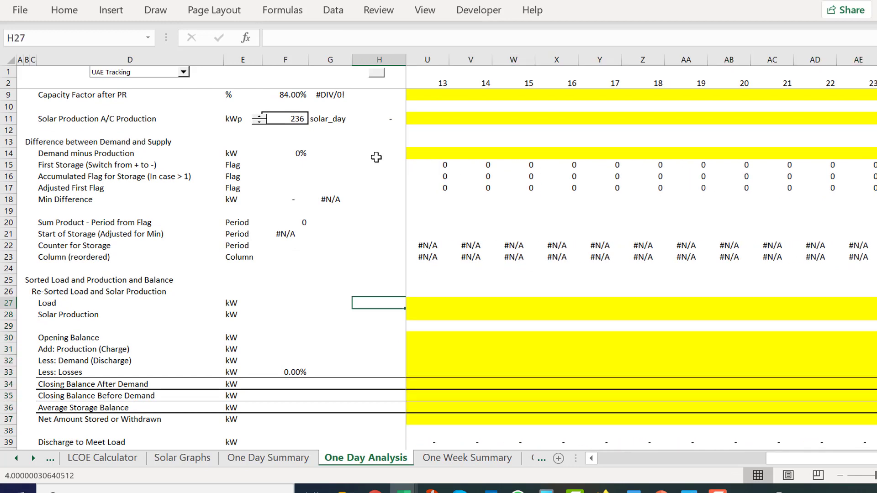
# Step: Examine the Storage at End of Day and battery sizing cells in F42:F48 on the One Day Analysis sheet
pyautogui.press('Right')
pyautogui.press('Left')
pyautogui.press('Left')
pyautogui.press('pagedown')
pyautogui.press('Up')
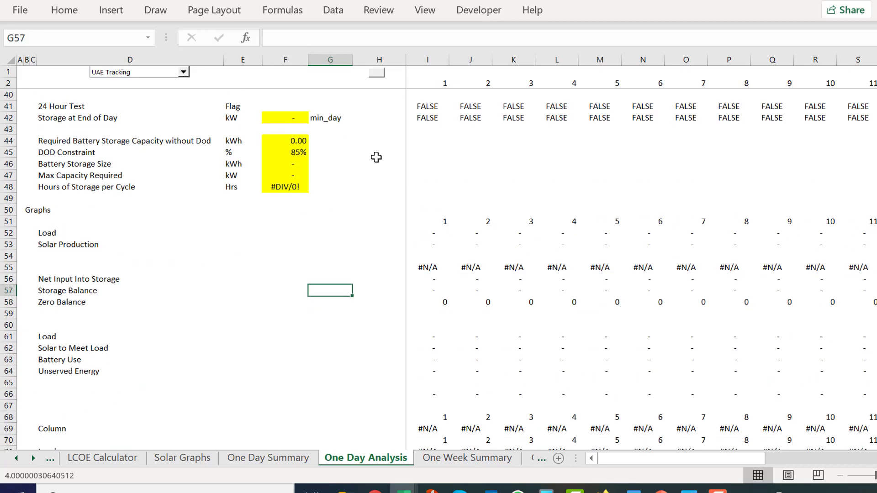
pyautogui.press('Up')
pyautogui.press('Up')
pyautogui.press('Up')
pyautogui.press('Up')
pyautogui.press('Up')
pyautogui.press('Up')
pyautogui.press('Up')
pyautogui.press('Up')
pyautogui.press('Up')
pyautogui.press('Up')
pyautogui.press('Up')
pyautogui.press('Up')
pyautogui.press('Up')
pyautogui.press('Up')
pyautogui.press('Up')
pyautogui.press('Up')
pyautogui.press('Up')
pyautogui.press('Left')
pyautogui.press('Down')
pyautogui.press('Down')
pyautogui.press('Down')
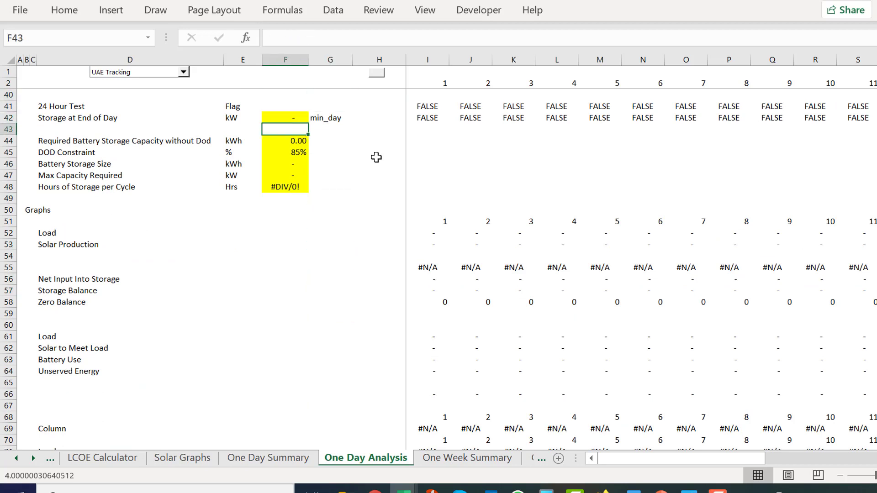
pyautogui.press('Up')
pyautogui.press('Down')
pyautogui.press('Down')
pyautogui.press('Down')
pyautogui.press('Down')
pyautogui.press('Down')
pyautogui.press('Down')
# Step: Check the solar capacity and Load Amount inputs, and select the hour 1 Load Shape cell, I4
pyautogui.press('pageup')
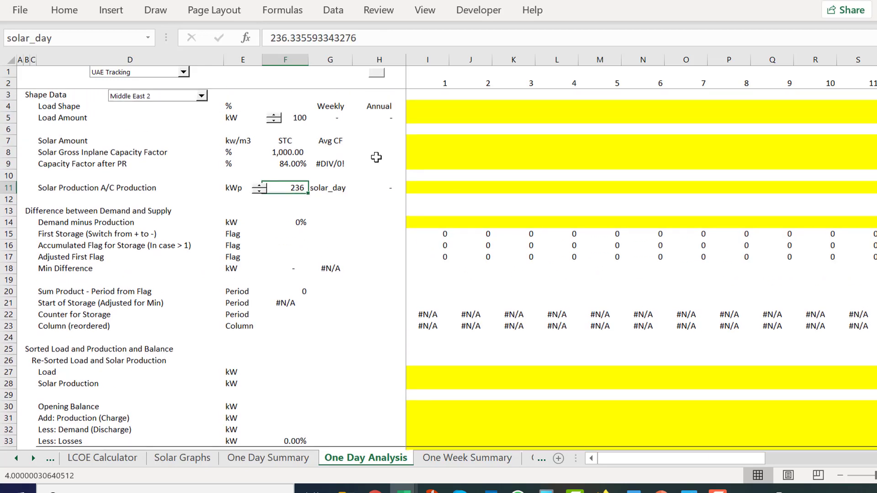
pyautogui.press('Up')
pyautogui.press('Up')
pyautogui.press('Up')
pyautogui.press('Up')
pyautogui.press('Up')
pyautogui.press('Up')
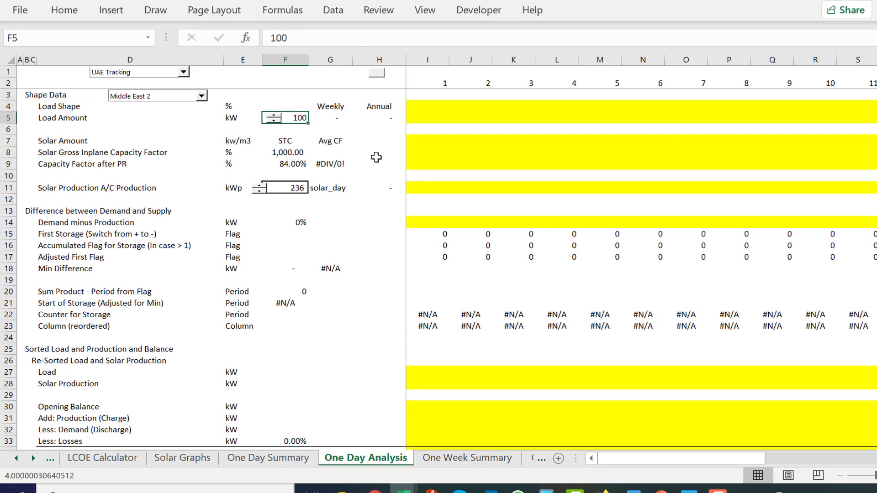
pyautogui.press('Right')
pyautogui.press('Right')
pyautogui.press('Right')
pyautogui.press('Up')
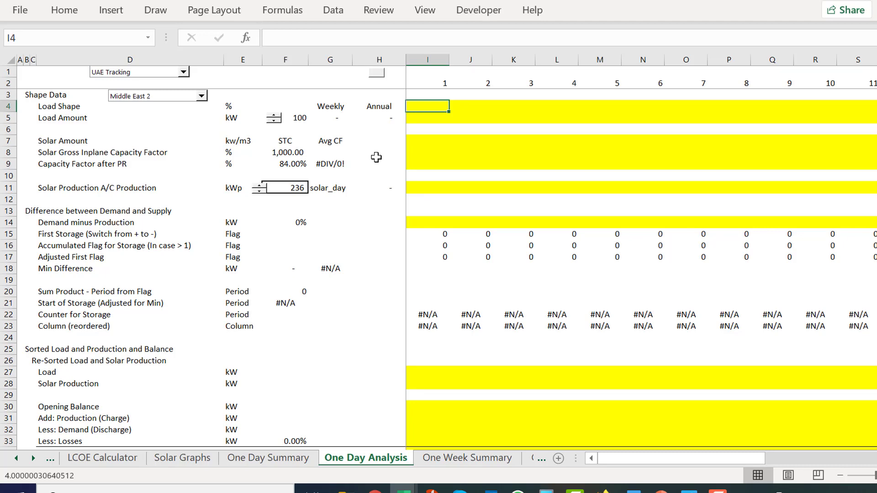
# Step: Look through the sheets from One Week Summary, past Forms and Economies of Scale, to Solar Resource Summary
pyautogui.hotkey('ctrl', 'pagedown')
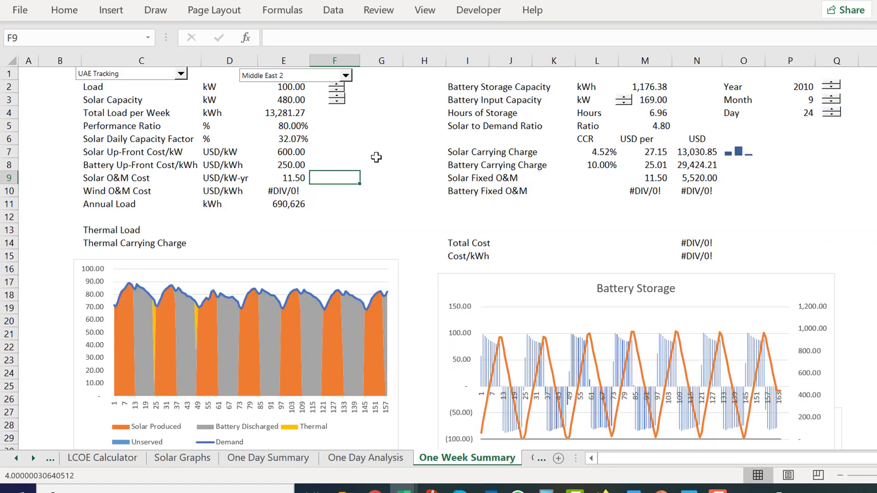
pyautogui.hotkey('ctrl', 'pagedown')
pyautogui.hotkey('ctrl', 'pagedown')
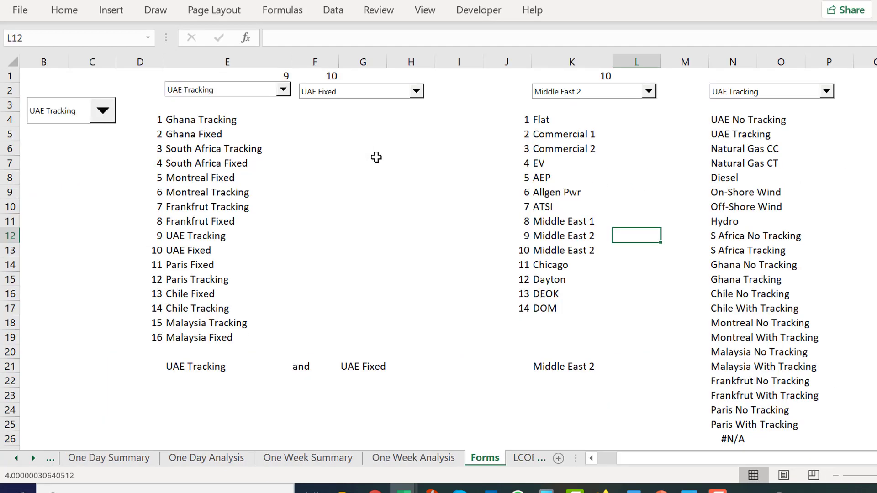
pyautogui.hotkey('ctrl', 'pagedown')
pyautogui.hotkey('ctrl', 'pagedown')
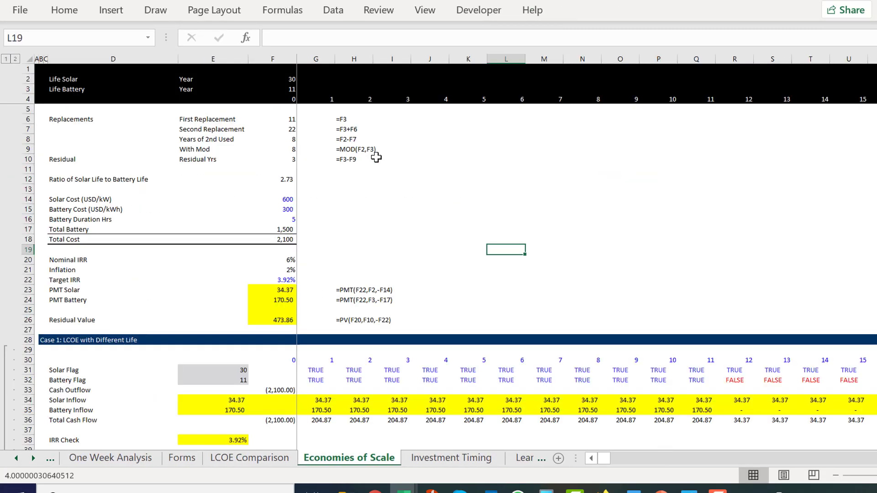
pyautogui.hotkey('ctrl', 'pagedown')
pyautogui.hotkey('ctrl', 'pagedown')
pyautogui.hotkey('ctrl', 'pagedown')
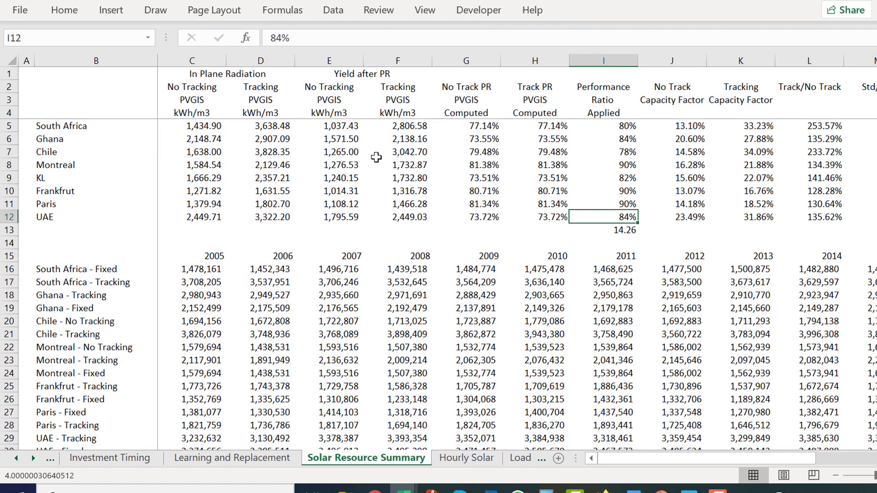
# Step: Look back at the Solar Resource Summary and open the Hourly Solar sheet with its UAE Tracking column
pyautogui.hotkey('ctrl', 'pagedown')
pyautogui.hotkey('ctrl', 'pageup')
pyautogui.hotkey('ctrl', 'pagedown')
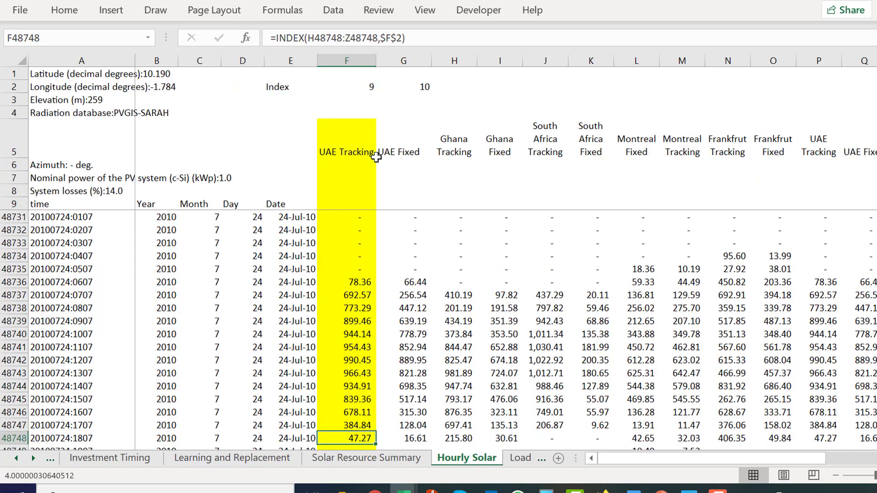
# Step: Open the Load Graphs sheet and examine the Middle East 2 charts and the hourly load tables in columns Q to W
pyautogui.hotkey('ctrl', 'pagedown')
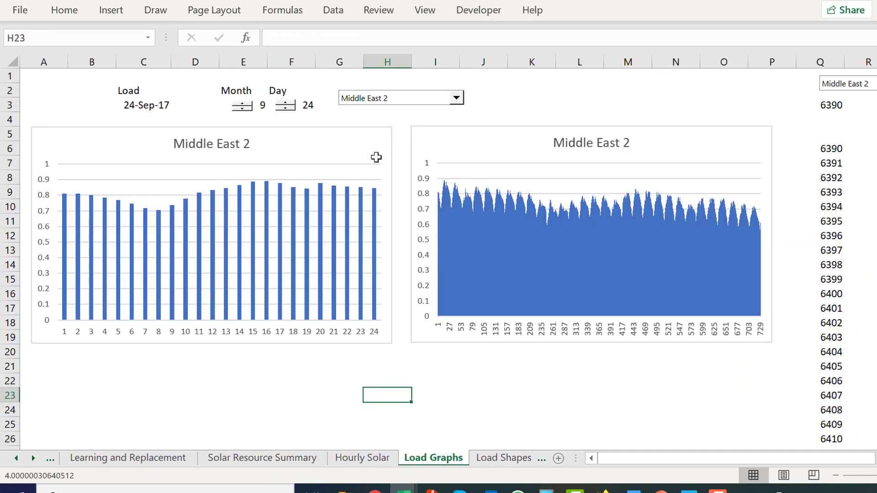
pyautogui.press('Right')
pyautogui.press('Right')
pyautogui.press('Right')
pyautogui.press('Right')
pyautogui.press('Right')
pyautogui.press('Right')
pyautogui.press('Right')
pyautogui.press('Right')
pyautogui.press('Right')
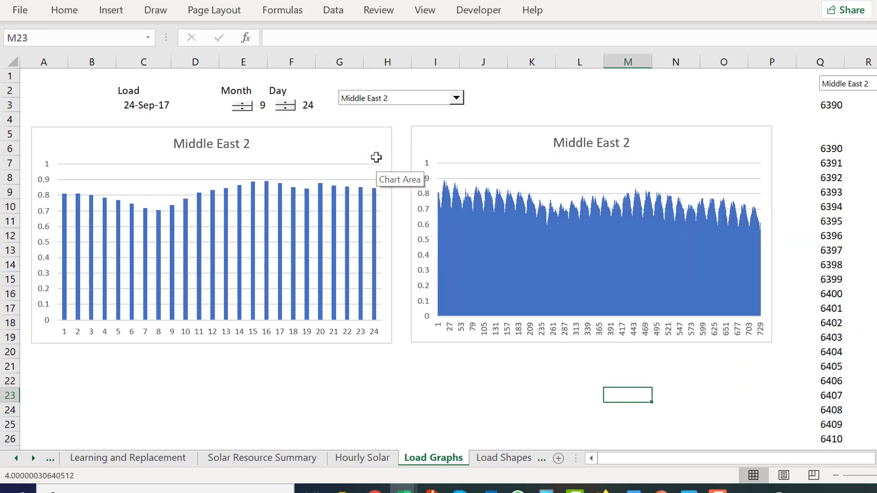
pyautogui.press('Right')
pyautogui.press('Right')
pyautogui.press('Right')
pyautogui.press('Right')
pyautogui.press('Right')
pyautogui.press('Right')
pyautogui.press('Right')
pyautogui.press('Right')
pyautogui.press('Right')
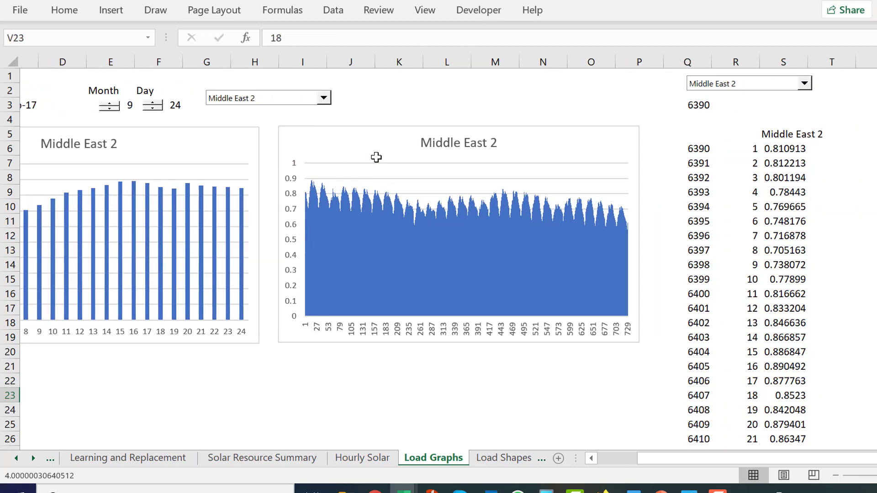
pyautogui.press('Right')
pyautogui.press('Right')
pyautogui.press('Right')
pyautogui.press('Right')
pyautogui.press('Right')
pyautogui.press('Right')
pyautogui.press('Right')
pyautogui.press('Right')
pyautogui.press('Right')
pyautogui.press('Right')
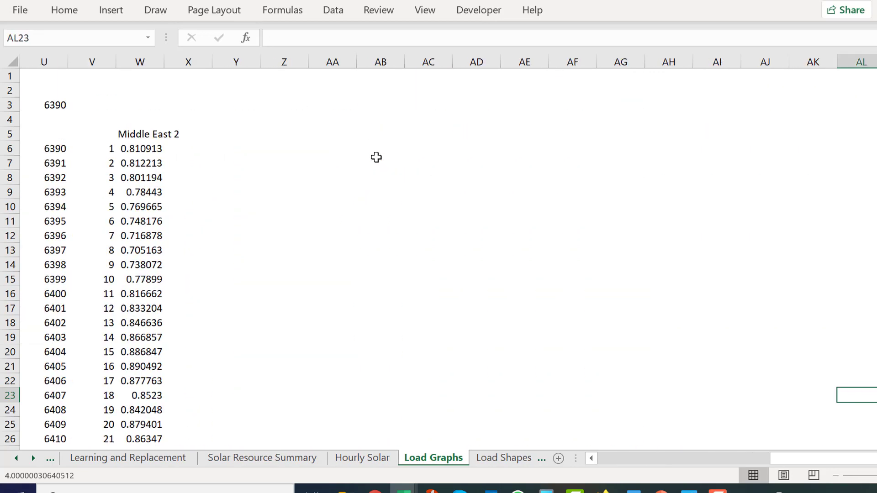
# Step: Move on from the load graphs to the hourly data on the Load Shapes sheet
pyautogui.press('Left')
pyautogui.press('Left')
pyautogui.press('Left')
pyautogui.press('Left')
pyautogui.hotkey('ctrl', 'pagedown')
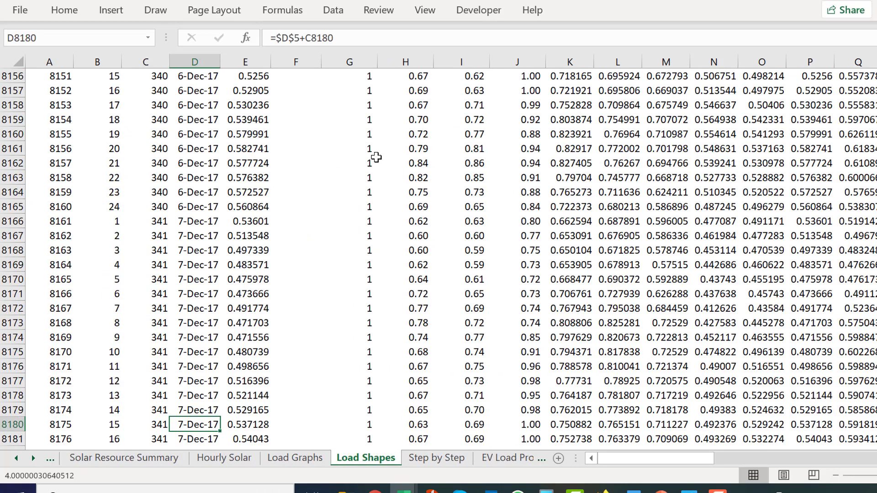
# Step: Look back through the hourly Load Shapes rows from December up to the column headers and the 1-Jan-17 data
pyautogui.press('Left')
pyautogui.press('pageup')
pyautogui.press('pageup')
pyautogui.press('pageup')
pyautogui.press('pageup')
pyautogui.press('pageup')
pyautogui.press('pageup')
pyautogui.press('pageup')
pyautogui.press('pageup')
pyautogui.press('pageup')
pyautogui.press('pageup')
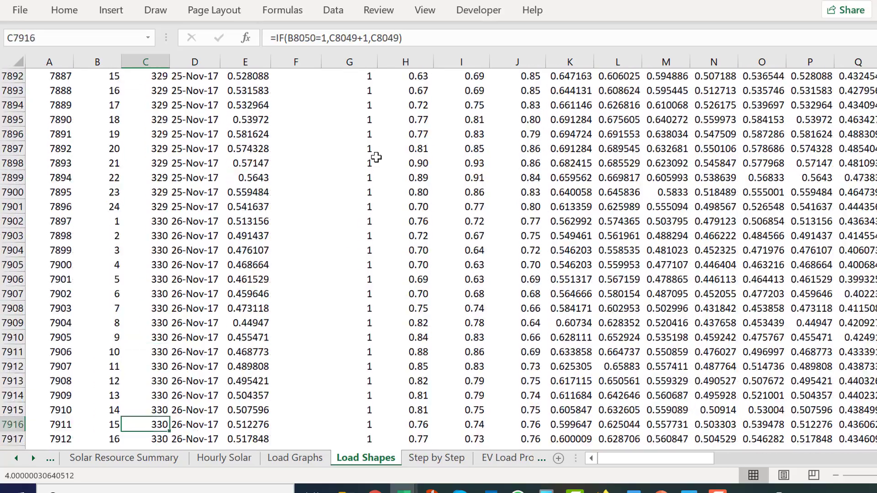
pyautogui.press('pageup')
pyautogui.press('pageup')
pyautogui.press('pageup')
pyautogui.press('pageup')
pyautogui.press('pageup')
pyautogui.press('pageup')
pyautogui.press('pageup')
pyautogui.press('pageup')
pyautogui.press('pageup')
pyautogui.press('pageup')
pyautogui.press('pageup')
pyautogui.press('pageup')
pyautogui.press('pageup')
pyautogui.press('pageup')
pyautogui.press('pageup')
pyautogui.press('pageup')
pyautogui.press('pageup')
pyautogui.press('pageup')
pyautogui.press('pageup')
pyautogui.press('pageup')
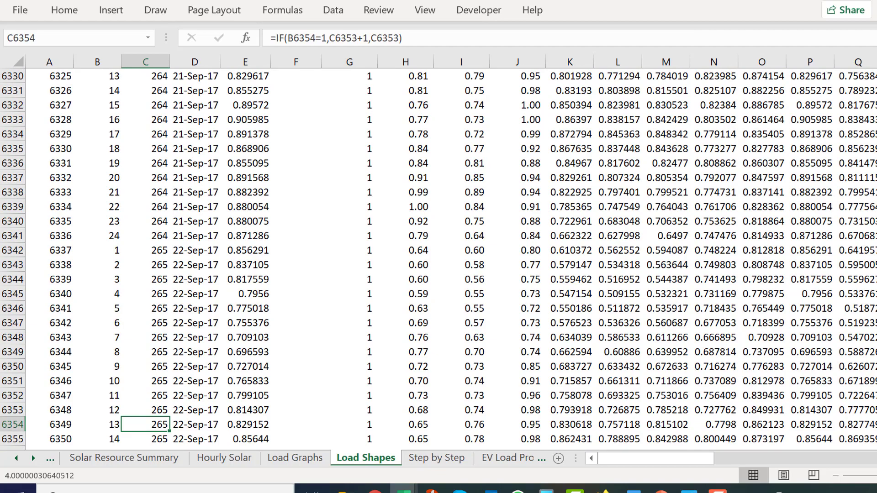
pyautogui.scroll(20, 555, 89)
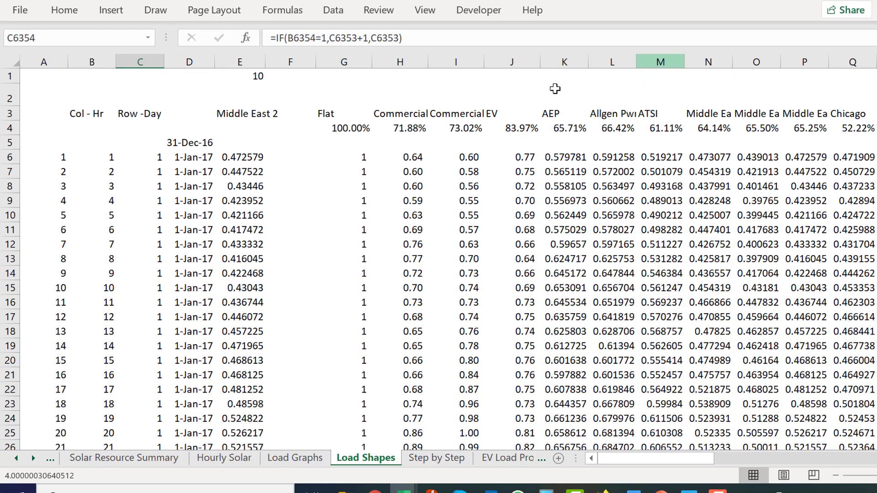
# Step: Look across row 6 of the Load Shapes sheet, from the scaled regional shapes to the raw regional loads and the Saudi data
pyautogui.click(521, 155)
pyautogui.press('Right')
pyautogui.press('Right')
pyautogui.press('Right')
pyautogui.press('Right')
pyautogui.press('Right')
pyautogui.press('Right')
pyautogui.press('Right')
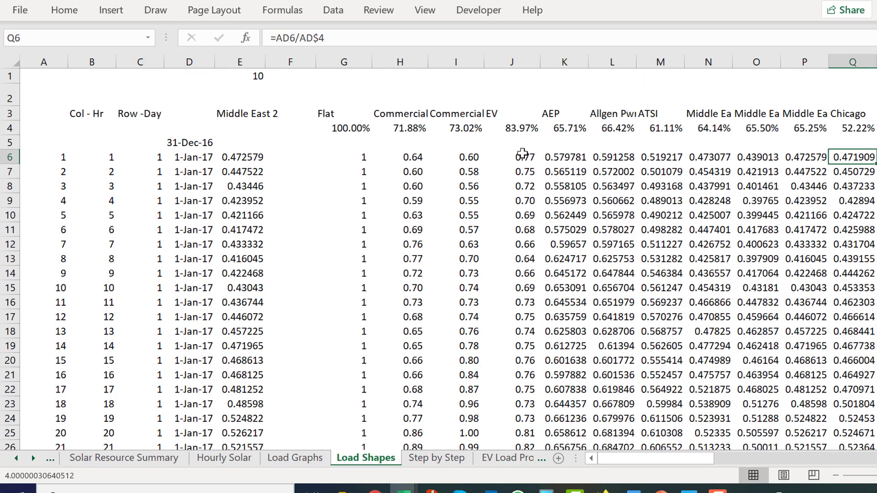
pyautogui.press('Right')
pyautogui.press('Right')
pyautogui.press('Right')
pyautogui.press('Right')
pyautogui.press('Right')
pyautogui.press('Right')
pyautogui.press('Right')
pyautogui.press('Right')
pyautogui.press('Right')
pyautogui.press('Right')
pyautogui.press('Right')
pyautogui.press('Right')
pyautogui.press('Right')
pyautogui.press('Right')
pyautogui.press('Right')
pyautogui.press('Right')
pyautogui.press('Right')
pyautogui.press('Right')
pyautogui.press('Right')
pyautogui.press('Right')
pyautogui.press('Right')
pyautogui.press('Right')
pyautogui.press('Right')
pyautogui.press('Right')
pyautogui.press('Right')
pyautogui.press('Right')
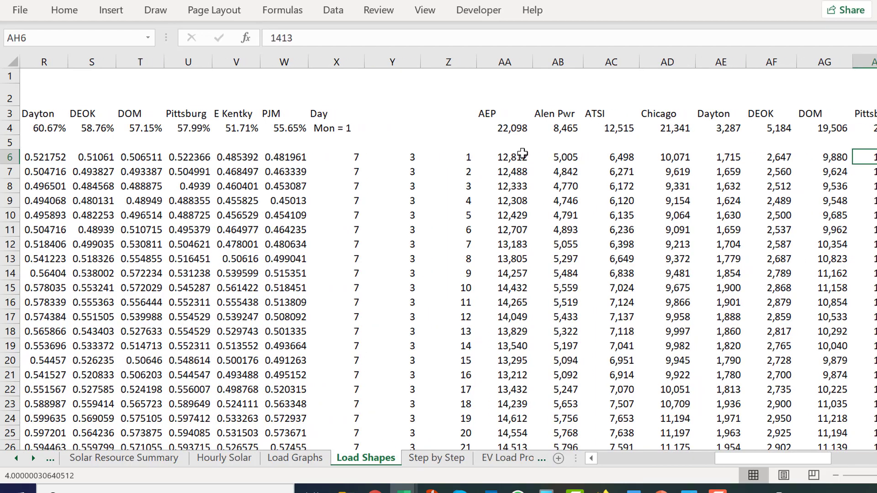
pyautogui.press('Right')
pyautogui.press('Right')
pyautogui.press('Right')
pyautogui.press('Right')
pyautogui.press('Right')
pyautogui.press('Right')
pyautogui.press('Right')
pyautogui.press('Right')
pyautogui.press('Right')
pyautogui.press('Right')
pyautogui.press('Right')
pyautogui.press('Right')
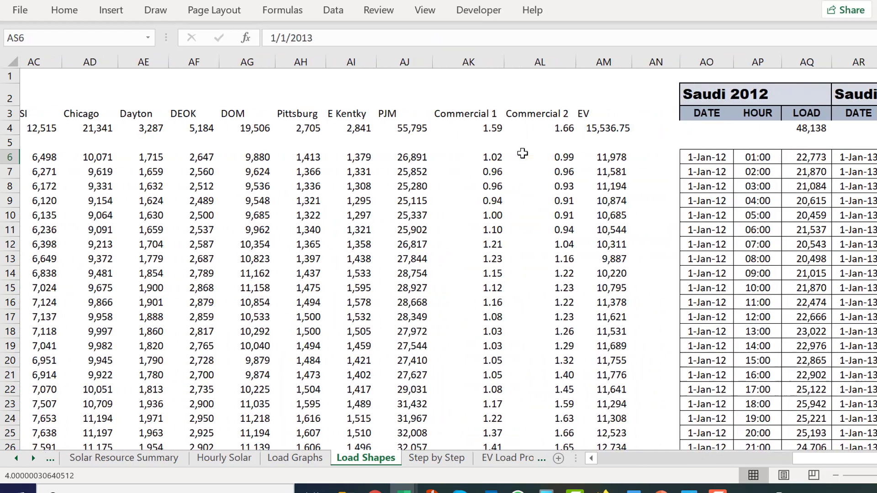
# Step: Look back over the raw hourly load columns from the Saudi data to Chicago in column AD
pyautogui.press('Left')
pyautogui.press('Left')
pyautogui.press('Left')
pyautogui.press('Left')
pyautogui.press('Left')
pyautogui.press('Left')
pyautogui.press('Left')
pyautogui.press('Left')
pyautogui.press('Left')
pyautogui.press('Left')
pyautogui.press('Left')
pyautogui.press('Left')
pyautogui.press('Left')
pyautogui.press('Left')
pyautogui.press('Left')
pyautogui.press('Left')
pyautogui.press('Left')
pyautogui.press('Left')
pyautogui.press('Left')
pyautogui.press('Left')
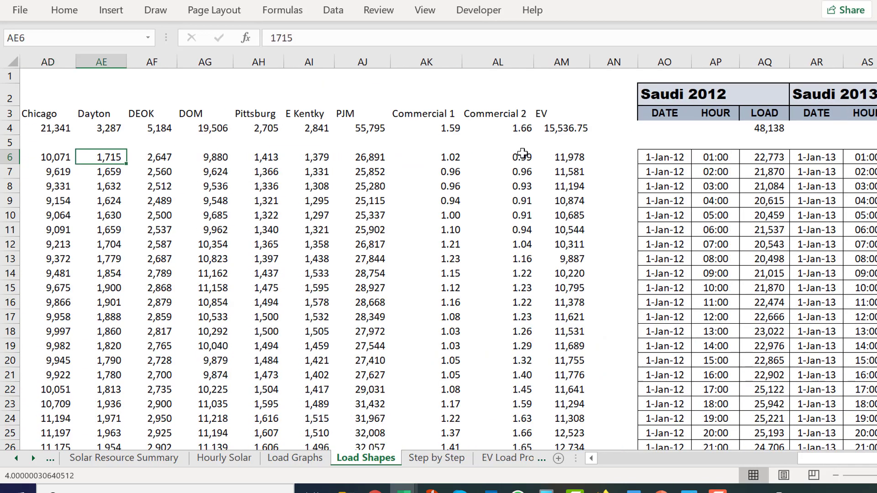
pyautogui.press('Left')
pyautogui.press('Left')
pyautogui.press('Left')
pyautogui.press('Right')
pyautogui.press('Right')
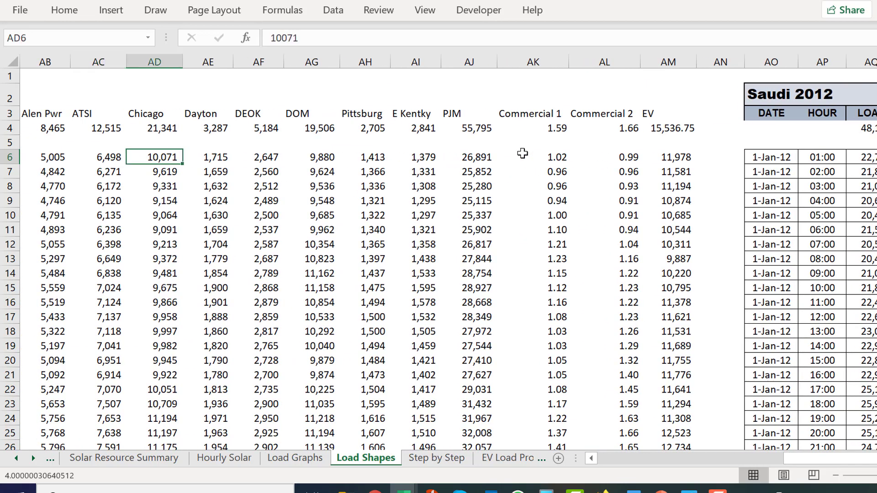
# Step: Select the hourly Commercial 2 loads in AL6:AL31 to examine their daily pattern
pyautogui.press('Right')
pyautogui.press('Right')
pyautogui.press('Right')
pyautogui.press('Right')
pyautogui.press('Right')
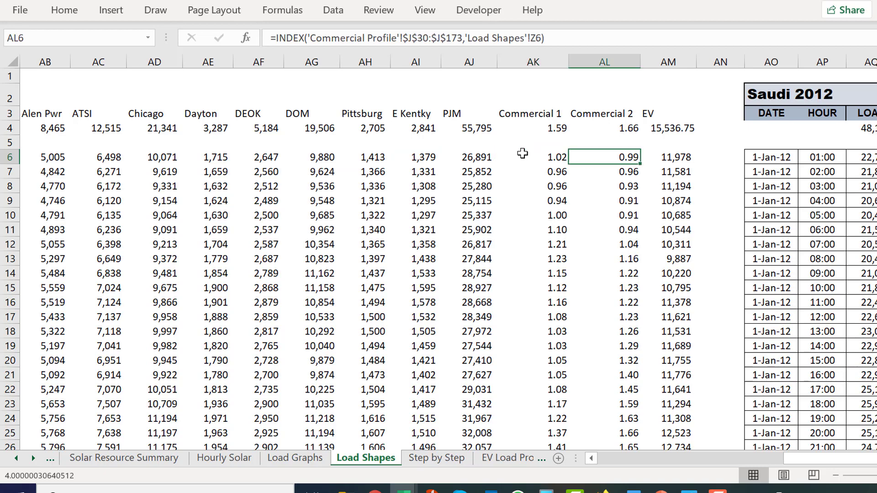
pyautogui.hotkey('shift', 'Down')
pyautogui.hotkey('shift', 'Down')
pyautogui.hotkey('shift', 'Down')
pyautogui.hotkey('shift', 'Down')
pyautogui.hotkey('shift', 'Down')
pyautogui.hotkey('shift', 'Down')
pyautogui.hotkey('shift', 'Down')
pyautogui.hotkey('shift', 'Down')
pyautogui.hotkey('shift', 'Down')
pyautogui.hotkey('shift', 'Down')
pyautogui.hotkey('shift', 'Down')
pyautogui.hotkey('shift', 'Down')
pyautogui.hotkey('shift', 'Down')
pyautogui.hotkey('shift', 'Down')
pyautogui.hotkey('shift', 'Down')
pyautogui.hotkey('shift', 'Down')
pyautogui.hotkey('shift', 'Down')
pyautogui.hotkey('shift', 'Down')
pyautogui.hotkey('shift', 'Down')
pyautogui.hotkey('shift', 'Down')
pyautogui.hotkey('shift', 'Down')
pyautogui.hotkey('shift', 'Down')
pyautogui.hotkey('shift', 'Down')
pyautogui.hotkey('shift', 'Down')
pyautogui.hotkey('shift', 'Down')
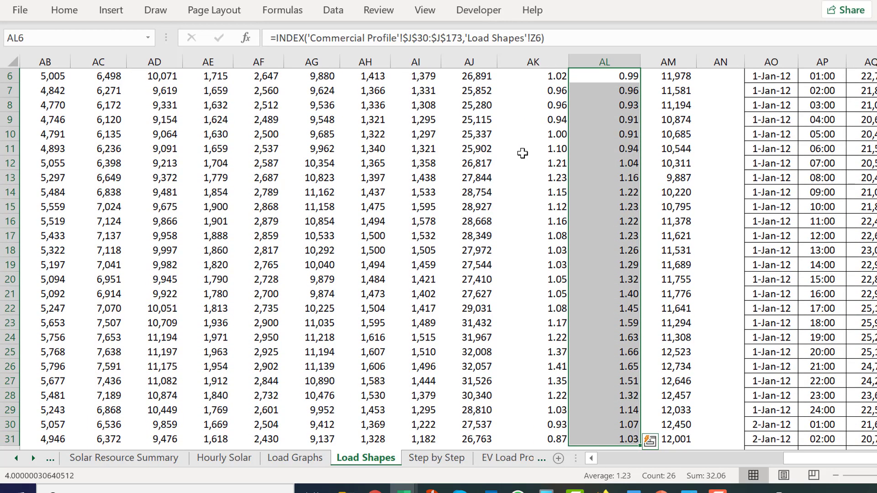
# Step: Create a quick column chart of the hourly Commercial 1 loads in AK6:AK28 and delete it after viewing
pyautogui.click(523, 153)
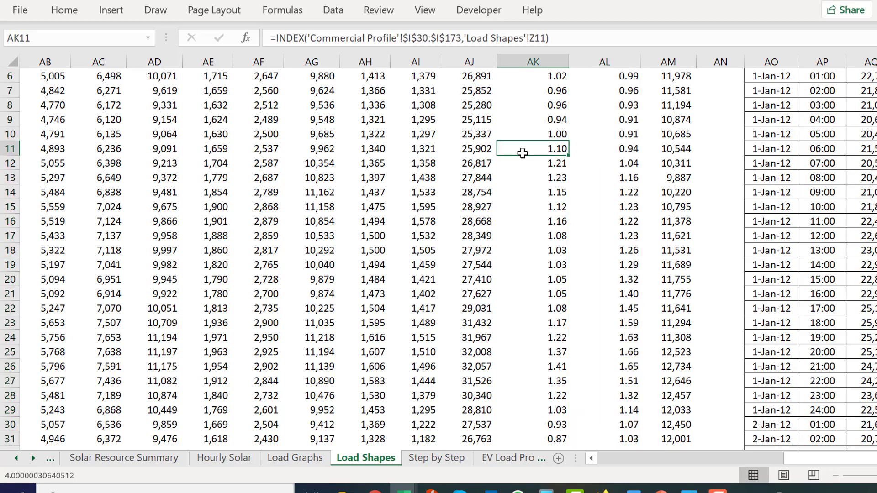
pyautogui.scroll(2, 522, 153)
pyautogui.press('Up')
pyautogui.press('Up')
pyautogui.press('Up')
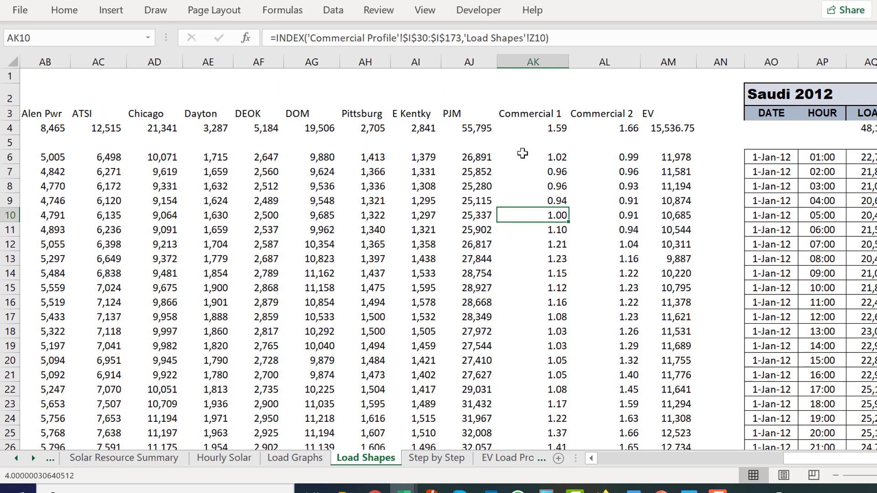
pyautogui.click(523, 153)
pyautogui.hotkey('shift', 'Down')
pyautogui.hotkey('shift', 'Down')
pyautogui.hotkey('shift', 'Down')
pyautogui.hotkey('shift', 'Down')
pyautogui.hotkey('shift', 'Down')
pyautogui.hotkey('shift', 'Down')
pyautogui.hotkey('shift', 'Down')
pyautogui.hotkey('shift', 'Down')
pyautogui.hotkey('shift', 'Down')
pyautogui.hotkey('shift', 'Down')
pyautogui.hotkey('shift', 'Down')
pyautogui.hotkey('shift', 'Down')
pyautogui.hotkey('shift', 'Down')
pyautogui.hotkey('shift', 'Down')
pyautogui.hotkey('shift', 'Down')
pyautogui.hotkey('shift', 'Down')
pyautogui.hotkey('shift', 'Down')
pyautogui.hotkey('shift', 'Down')
pyautogui.hotkey('shift', 'Down')
pyautogui.hotkey('shift', 'Down')
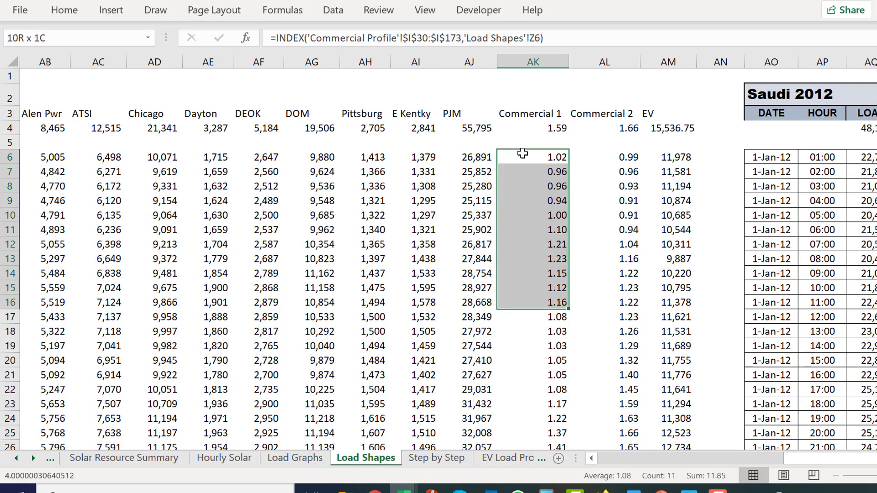
pyautogui.hotkey('shift', 'Down')
pyautogui.hotkey('shift', 'Down')
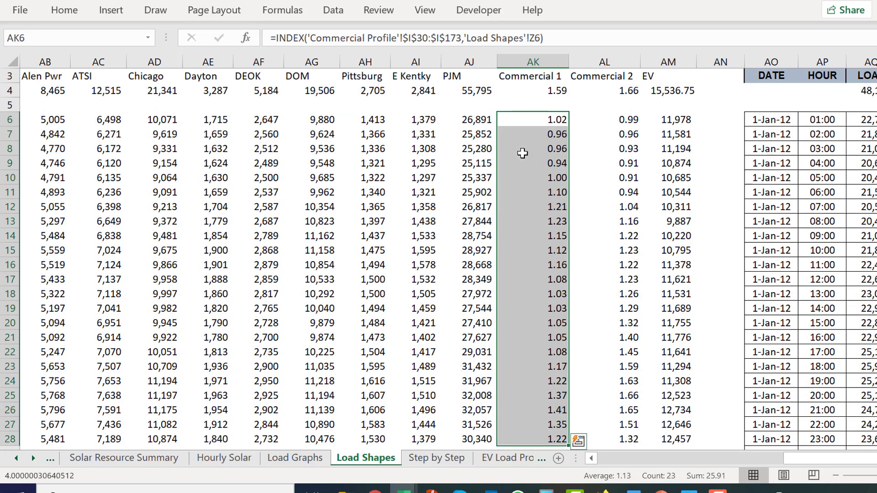
pyautogui.hotkey('alt', 'F1')
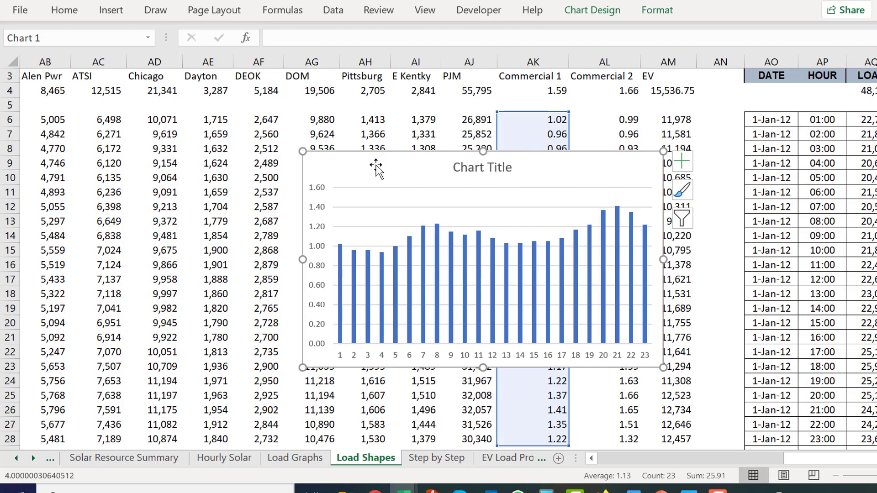
pyautogui.press('Delete')
# Step: Look back across row 6 of Load Shapes from the raw regional loads to the date, Flat and scaled Commercial columns
pyautogui.press('Left')
pyautogui.press('Left')
pyautogui.press('Left')
pyautogui.press('Left')
pyautogui.press('Left')
pyautogui.press('Left')
pyautogui.press('Left')
pyautogui.press('Left')
pyautogui.press('Left')
pyautogui.press('Left')
pyautogui.press('Left')
pyautogui.press('Left')
pyautogui.press('Left')
pyautogui.press('Left')
pyautogui.press('Left')
pyautogui.press('Left')
pyautogui.press('Left')
pyautogui.press('Left')
pyautogui.press('Left')
pyautogui.press('Left')
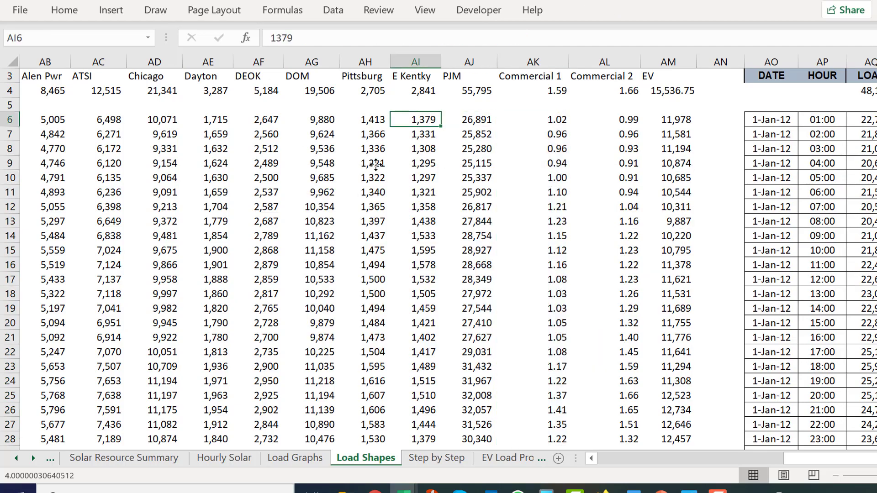
pyautogui.press('Left')
pyautogui.press('Left')
pyautogui.press('Left')
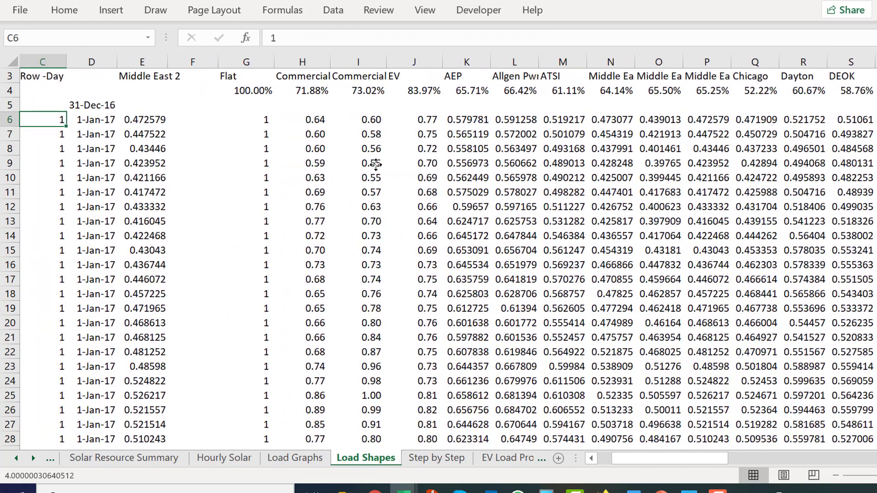
pyautogui.press('Right')
pyautogui.press('Right')
pyautogui.press('Right')
pyautogui.press('Right')
pyautogui.press('Right')
pyautogui.press('Right')
pyautogui.press('Right')
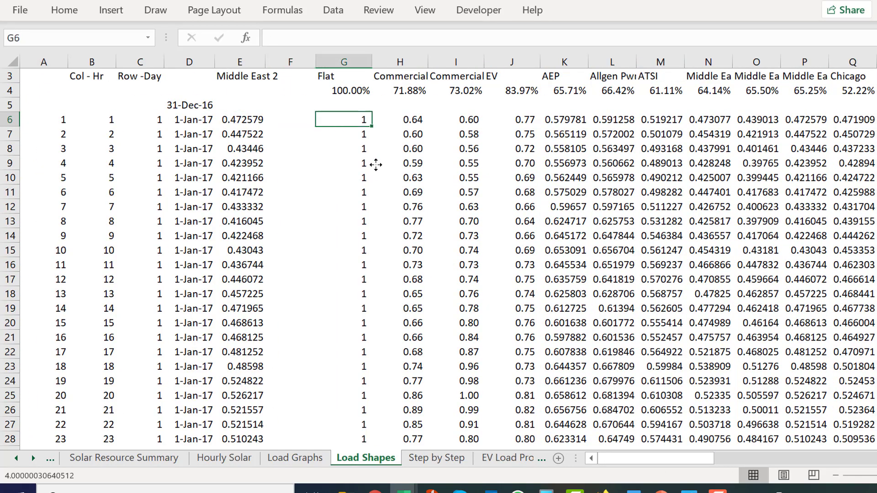
# Step: Examine the hourly commercial data and the weekday average formulas on the Commercial Profile sheet
pyautogui.hotkey('ctrl', 'pagedown')
pyautogui.hotkey('ctrl', 'pagedown')
pyautogui.hotkey('ctrl', 'pagedown')
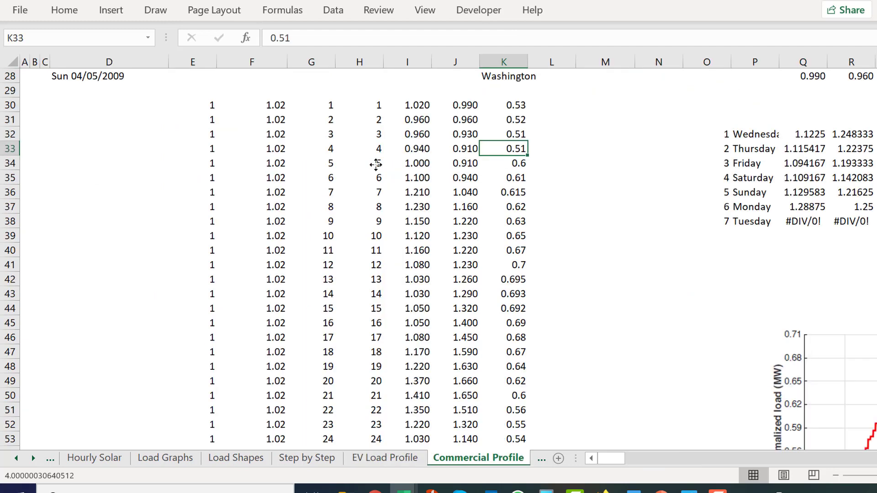
pyautogui.press('Right')
pyautogui.press('Right')
pyautogui.press('Right')
pyautogui.press('Right')
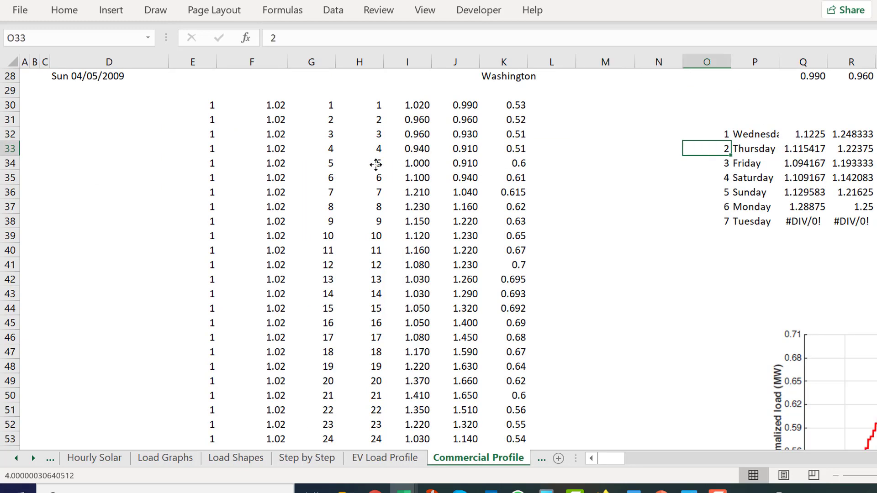
pyautogui.press('pagedown')
pyautogui.press('pageup')
pyautogui.press('Right')
pyautogui.press('Right')
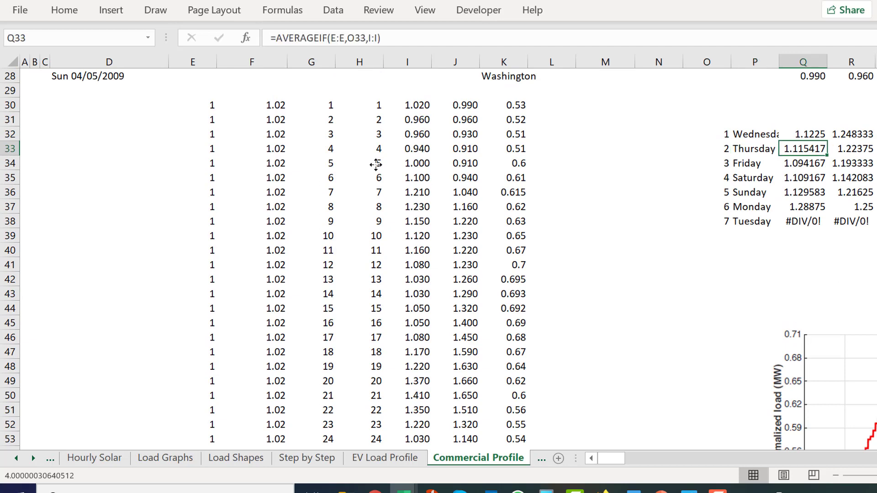
# Step: View the PVGIS hourly radiation page on the Hourly Data sheet and return to the Load Shapes sheet
pyautogui.hotkey('ctrl', 'pagedown')
pyautogui.hotkey('ctrl', 'pagedown')
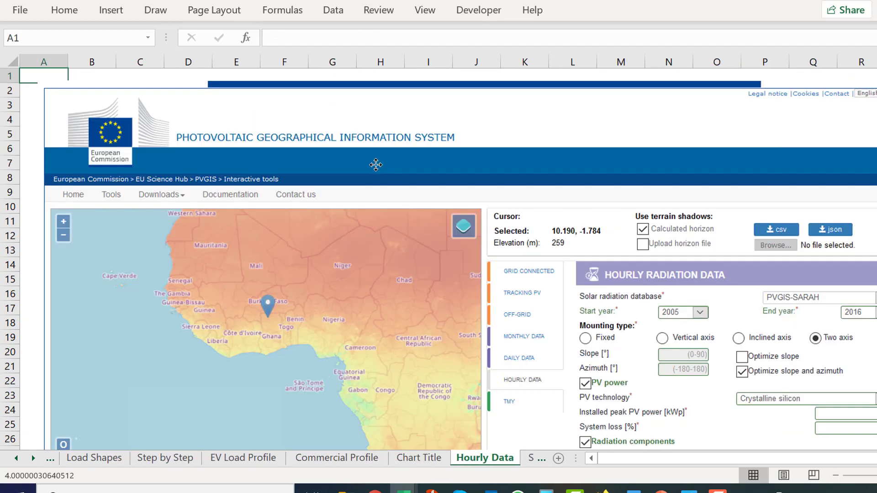
pyautogui.hotkey('ctrl', 'pageup')
pyautogui.hotkey('ctrl', 'pageup')
pyautogui.hotkey('ctrl', 'pageup')
pyautogui.hotkey('ctrl', 'pageup')
pyautogui.hotkey('ctrl', 'pageup')
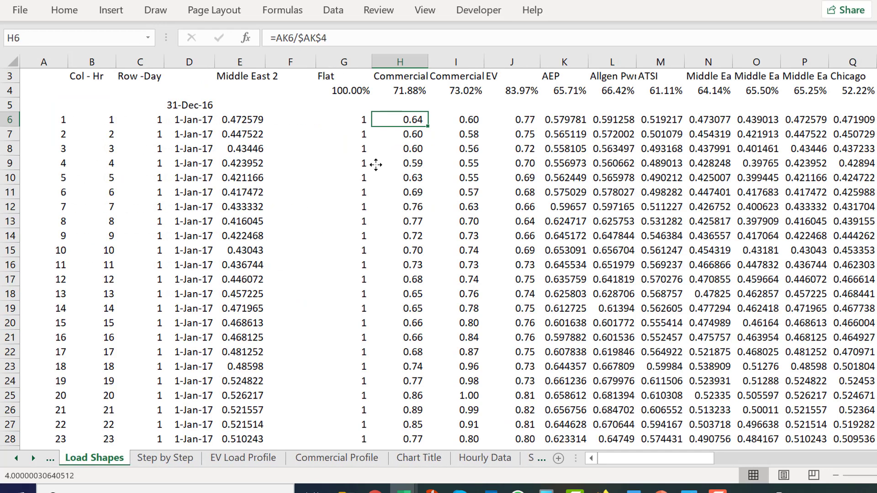
# Step: Look from the date column across the Load Shapes headers to the Day column in X
pyautogui.press('Left')
pyautogui.press('Left')
pyautogui.press('Left')
pyautogui.press('Left')
pyautogui.press('Up')
pyautogui.press('Up')
pyautogui.press('Up')
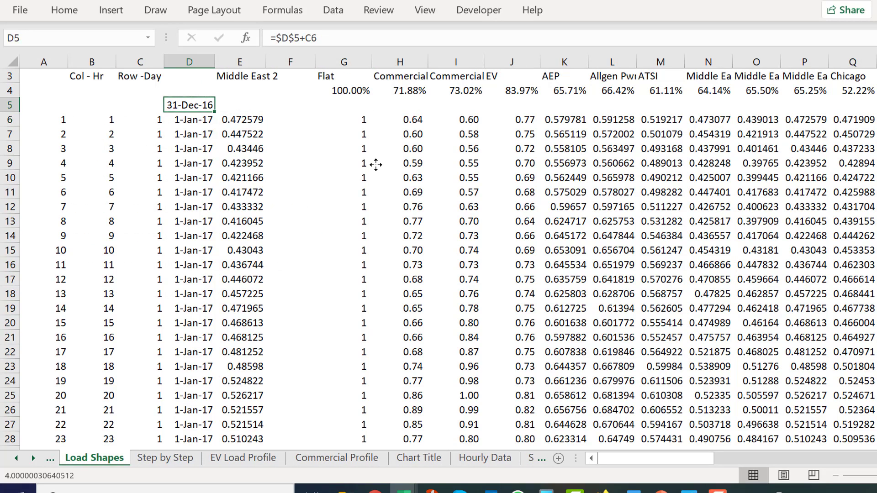
pyautogui.press('Right')
pyautogui.press('Right')
pyautogui.press('Right')
pyautogui.press('Right')
pyautogui.press('Right')
pyautogui.press('Right')
pyautogui.press('Right')
pyautogui.press('Right')
pyautogui.press('Right')
pyautogui.press('Right')
pyautogui.press('Right')
pyautogui.press('Right')
pyautogui.press('Right')
pyautogui.press('Right')
pyautogui.press('Right')
pyautogui.press('Right')
pyautogui.press('Right')
pyautogui.press('Right')
pyautogui.press('Right')
pyautogui.press('Right')
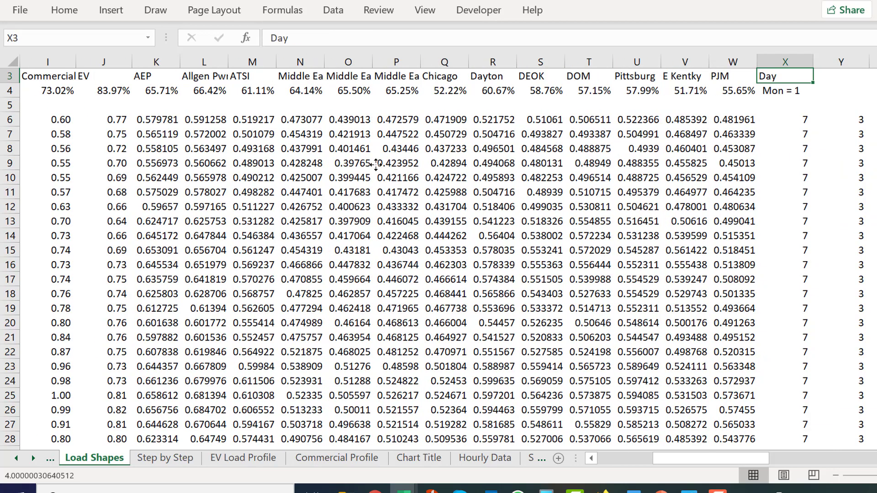
# Step: Check the scaled PJM formula in column W and look across row 6 to the raw regional loads
pyautogui.press('Left')
pyautogui.press('Down')
pyautogui.press('Down')
pyautogui.press('Down')
pyautogui.press('Down')
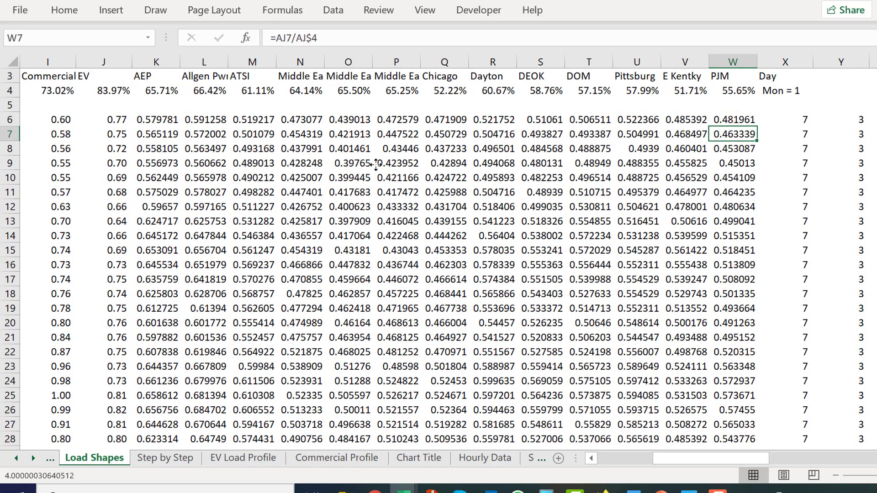
pyautogui.press('Up')
pyautogui.press('Right')
pyautogui.press('Right')
pyautogui.press('Right')
pyautogui.press('Right')
pyautogui.press('Right')
pyautogui.press('Right')
pyautogui.press('Right')
pyautogui.press('Right')
pyautogui.press('Right')
pyautogui.press('Right')
pyautogui.press('Right')
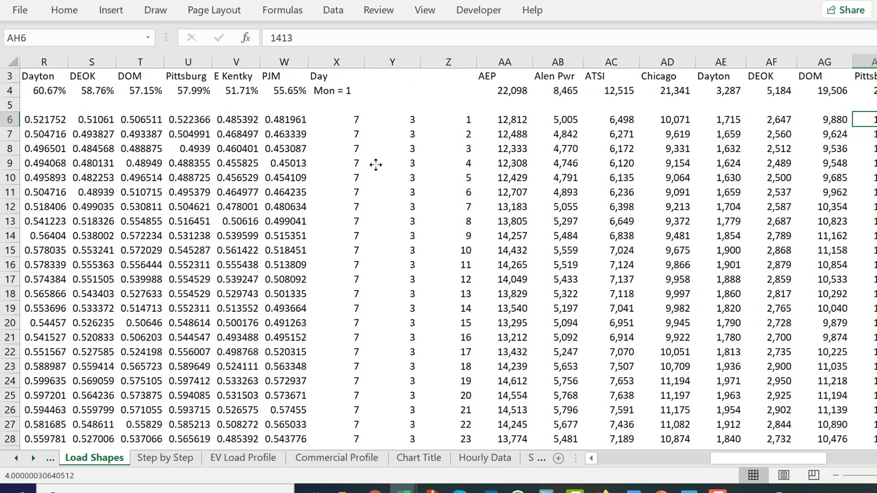
# Step: Look back over the raw loads from Pittsburgh to the hour index and forward to Chicago in AD6
pyautogui.press('Left')
pyautogui.press('Left')
pyautogui.press('Left')
pyautogui.press('Left')
pyautogui.press('Left')
pyautogui.press('Left')
pyautogui.press('Left')
pyautogui.press('Left')
pyautogui.press('Right')
pyautogui.press('Right')
pyautogui.press('Right')
pyautogui.press('Right')
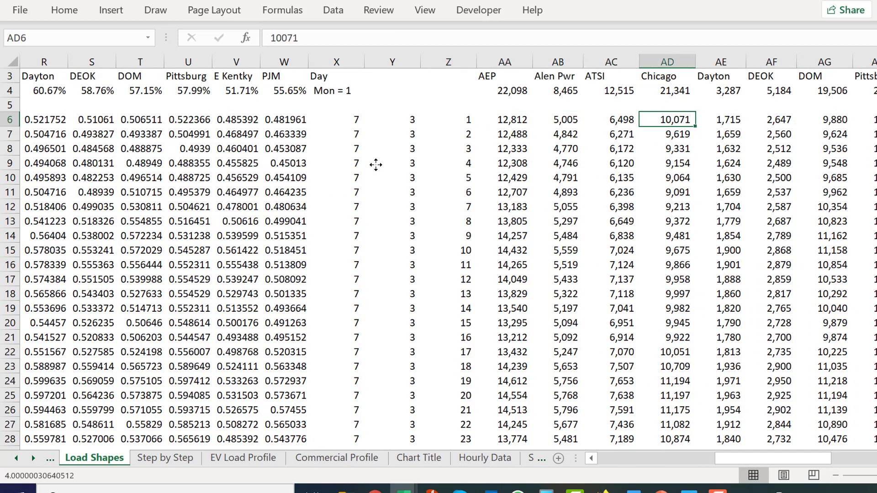
pyautogui.hotkey('ctrl', 'shift', 'Down')
pyautogui.click(375, 164)
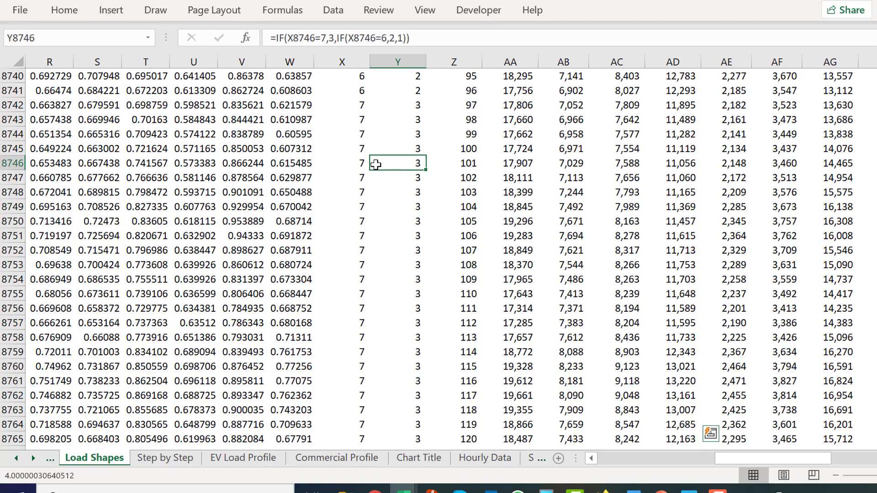
pyautogui.click(624, 105)
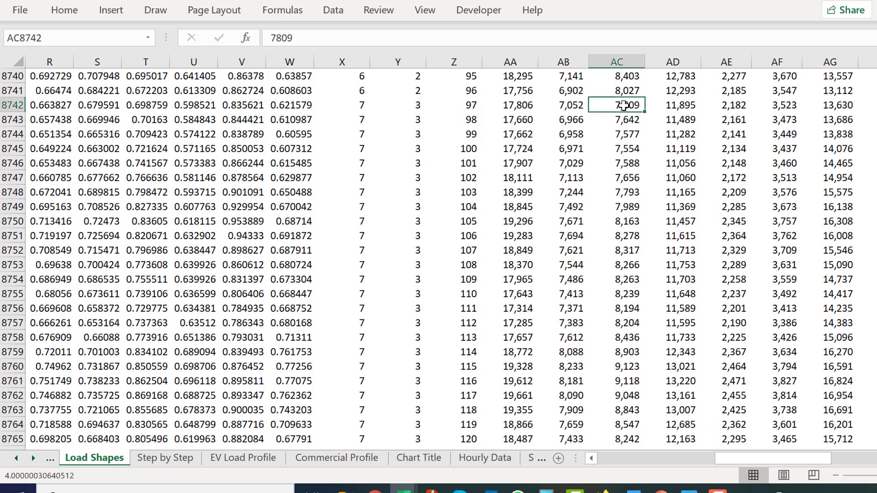
pyautogui.hotkey('ctrl', 'Up')
pyautogui.hotkey('ctrl', 'Up')
pyautogui.hotkey('ctrl', 'Up')
pyautogui.hotkey('ctrl', 'Up')
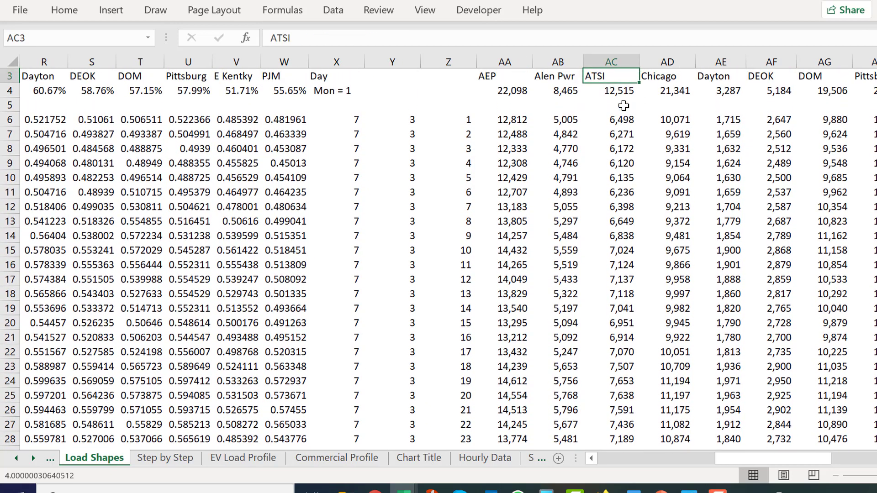
# Step: Select the full year of raw hourly Chicago loads in AD6:AD8765
pyautogui.press('Down')
pyautogui.press('Down')
pyautogui.press('Down')
pyautogui.press('Down')
pyautogui.press('Down')
pyautogui.press('Right')
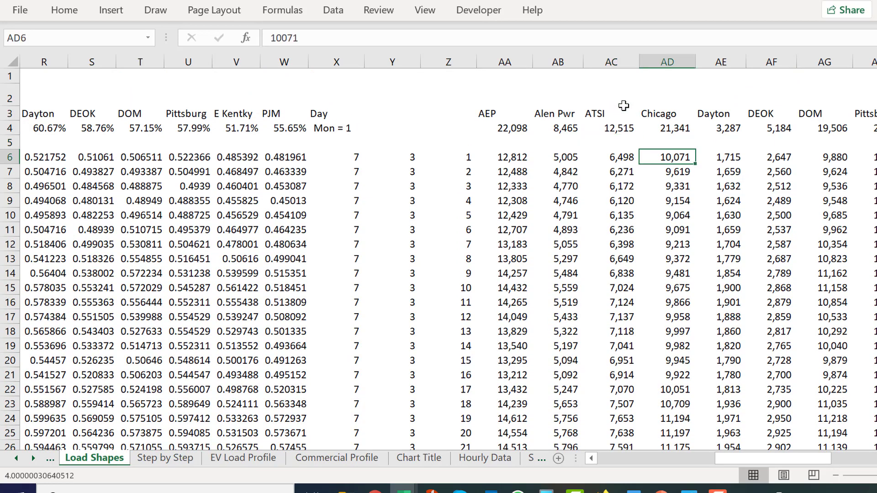
pyautogui.hotkey('ctrl', 'shift', 'Down')
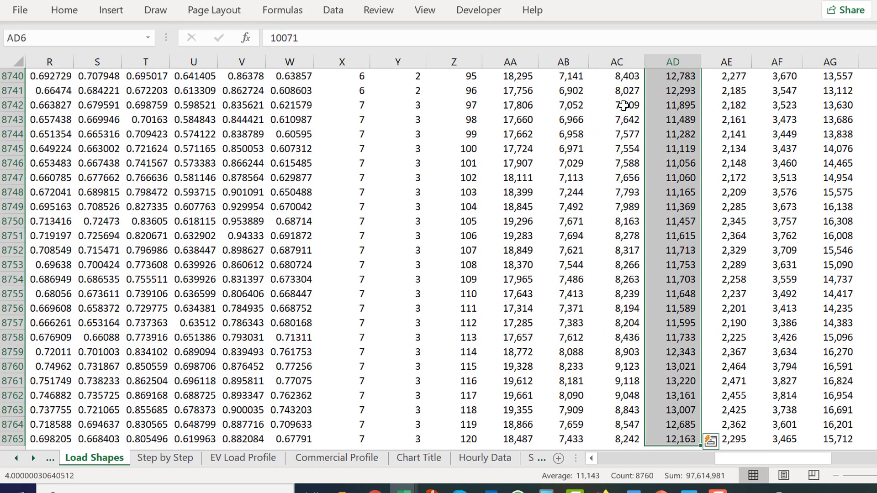
pyautogui.click(624, 105)
pyautogui.doubleClick(624, 105)
pyautogui.write('=')
pyautogui.press('Up')
pyautogui.press('Up')
pyautogui.press('Up')
pyautogui.press('Up')
pyautogui.press('Up')
pyautogui.press('Up')
pyautogui.press('Up')
pyautogui.press('Up')
pyautogui.press('Up')
pyautogui.press('Up')
pyautogui.press('Up')
pyautogui.press('Up')
pyautogui.press('Up')
pyautogui.press('Up')
pyautogui.press('Up')
pyautogui.press('Up')
pyautogui.press('Up')
pyautogui.press('Up')
pyautogui.press('Up')
pyautogui.press('Up')
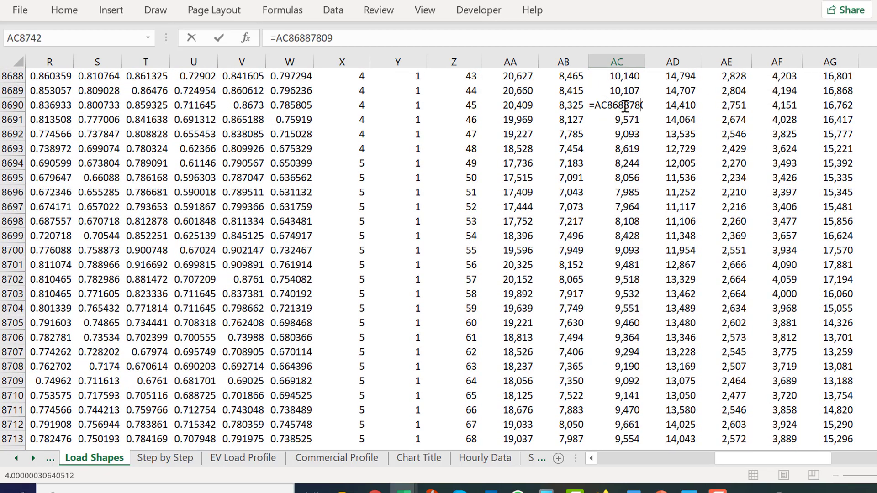
pyautogui.press('Escape')
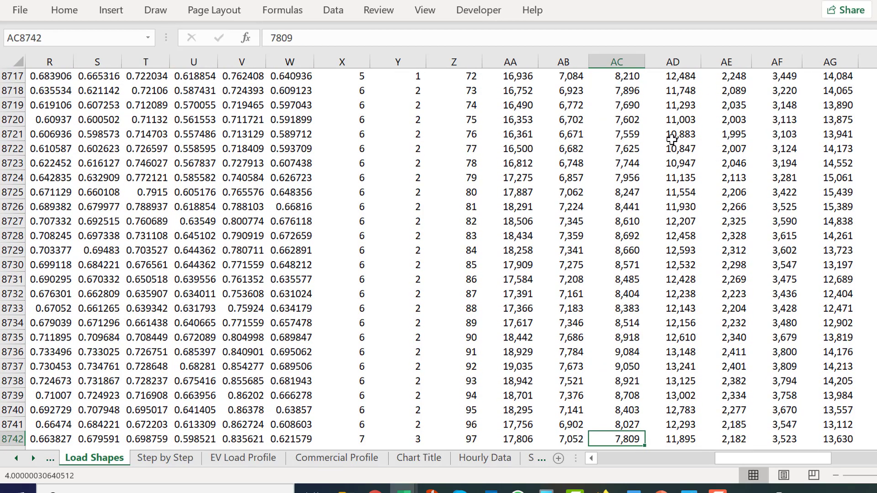
# Step: Chart the full year of raw hourly Chicago loads in AD6:AD8765 to examine its shape, and remove the chart
pyautogui.press('Up')
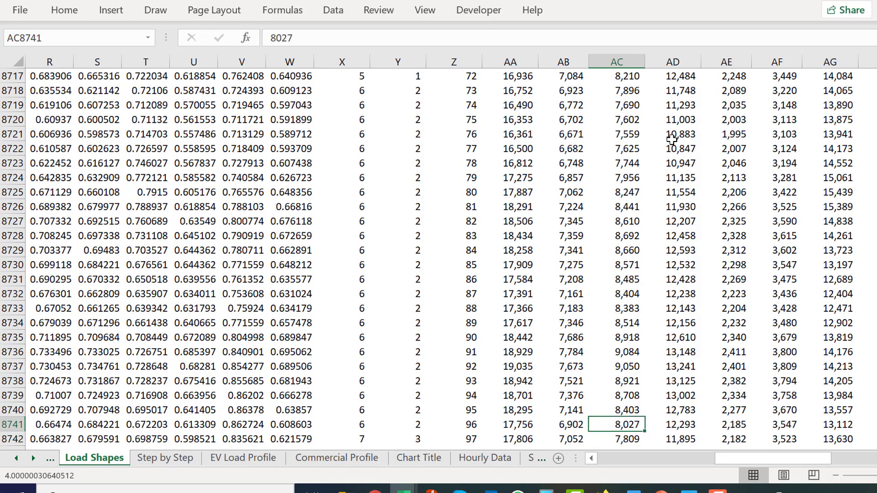
pyautogui.hotkey('ctrl', 'Up')
pyautogui.hotkey('ctrl', 'Up')
pyautogui.press('Up')
pyautogui.press('Up')
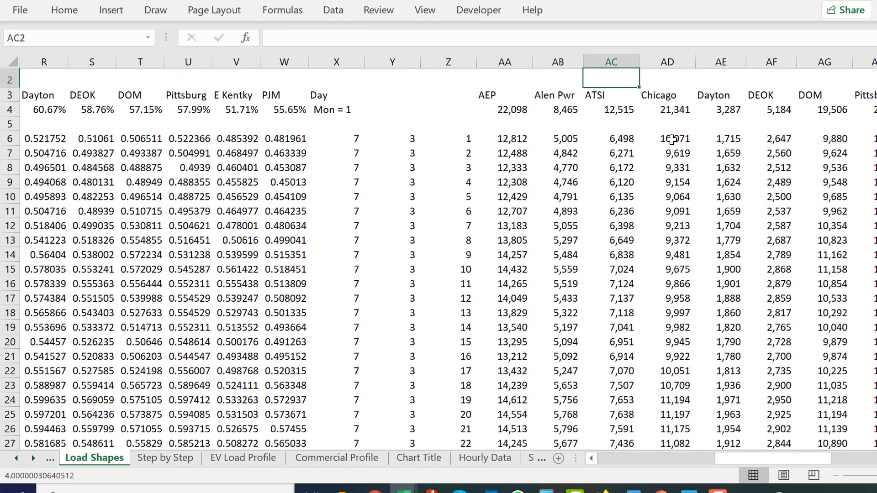
pyautogui.press('Down')
pyautogui.press('Down')
pyautogui.press('Down')
pyautogui.press('Down')
pyautogui.press('Right')
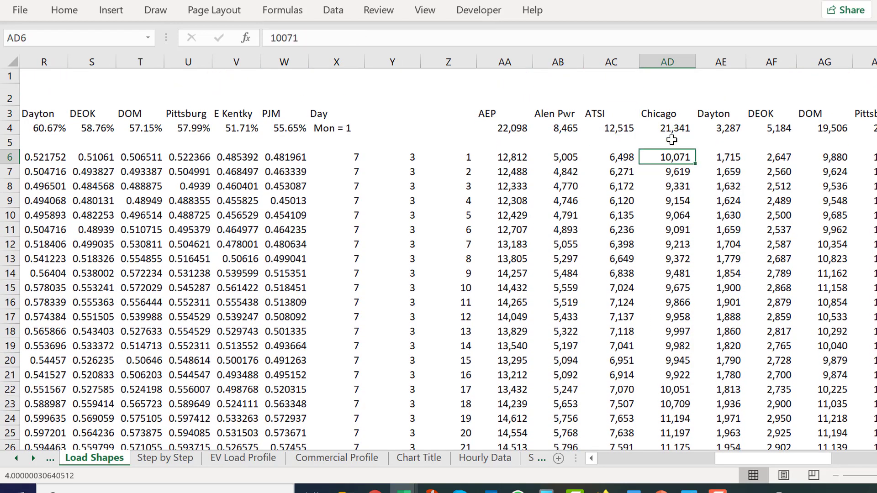
pyautogui.hotkey('ctrl', 'shift', 'Down')
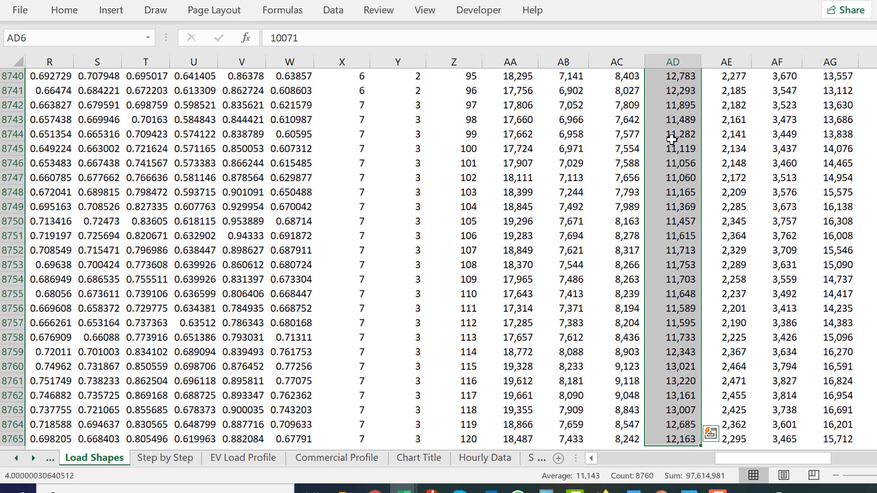
pyautogui.hotkey('alt', 'F1')
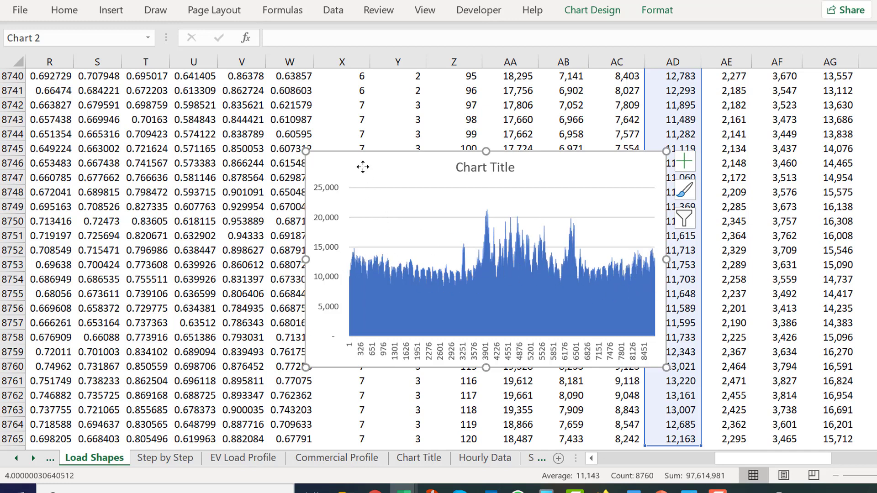
pyautogui.press('Delete')
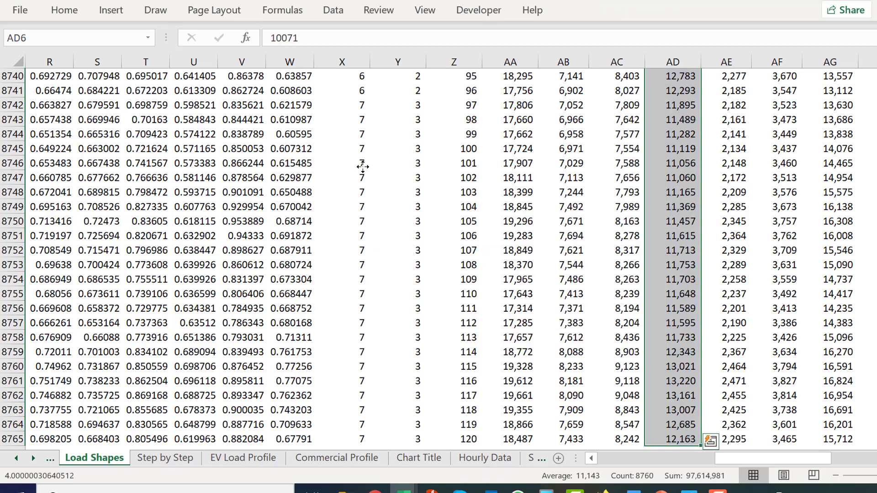
# Step: Return to the head of the raw Chicago column and check the annual peak formula in AD4
pyautogui.press('pageup')
pyautogui.press('pageup')
pyautogui.press('pageup')
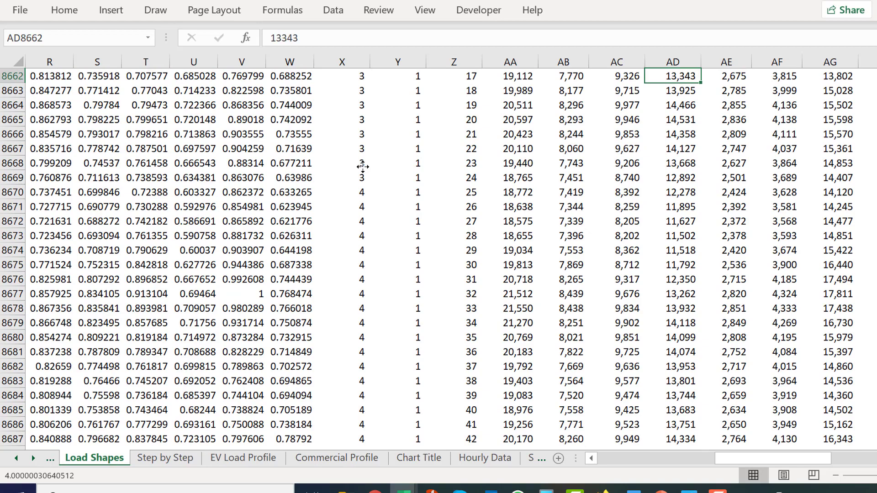
pyautogui.press('Up')
pyautogui.press('Up')
pyautogui.hotkey('ctrl', 'Up')
pyautogui.press('Up')
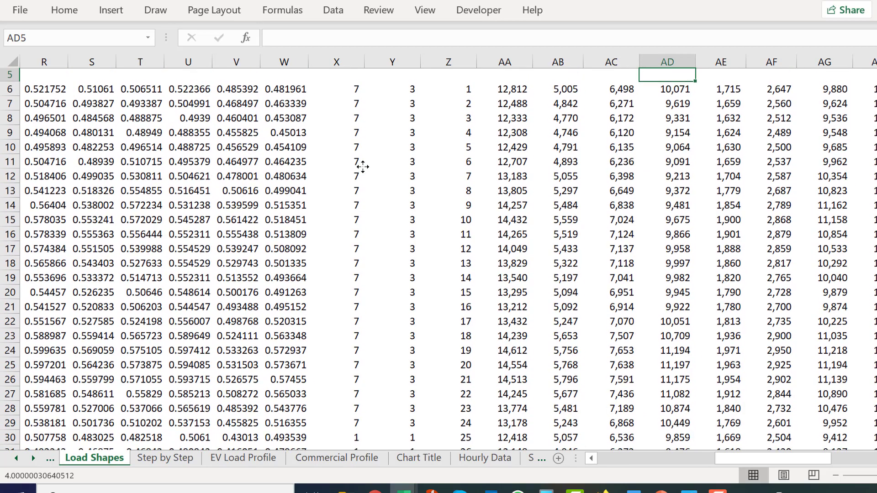
pyautogui.press('Up')
pyautogui.press('Up')
pyautogui.press('Down')
pyautogui.press('Down')
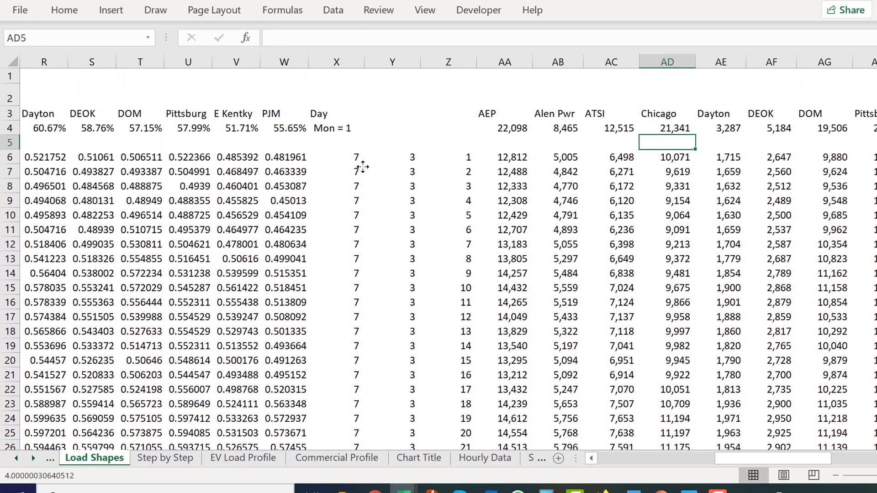
pyautogui.press('Up')
pyautogui.press('F2')
pyautogui.hotkey('ctrl', 'Return')
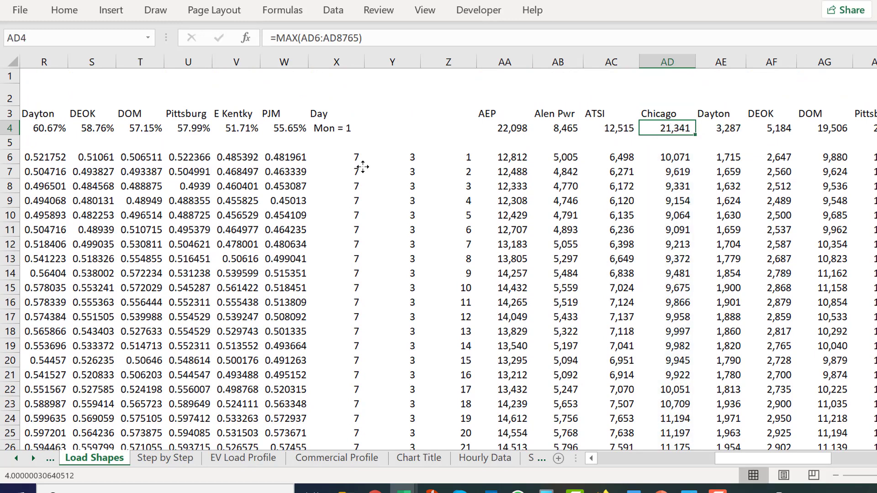
# Step: Review the peak load formulas along row 4 from ATSI across to the EV column
pyautogui.press('Left')
pyautogui.press('Left')
pyautogui.press('Left')
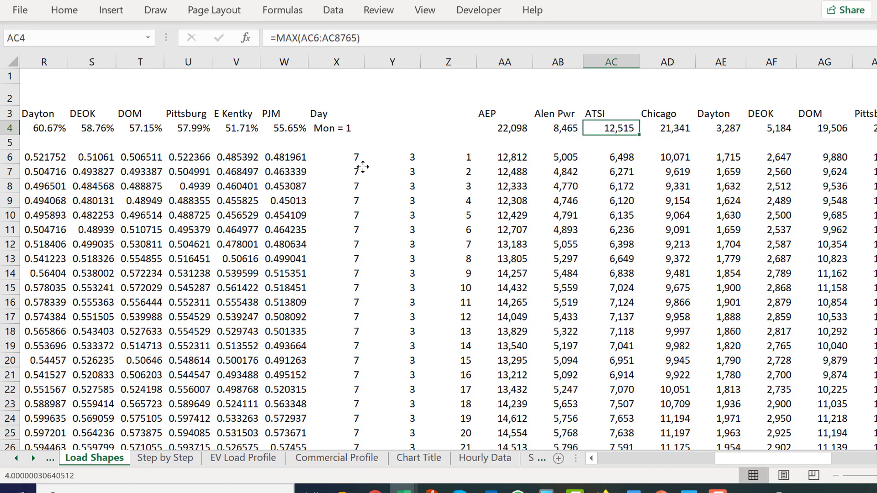
pyautogui.press('Right')
pyautogui.press('Right')
pyautogui.press('Right')
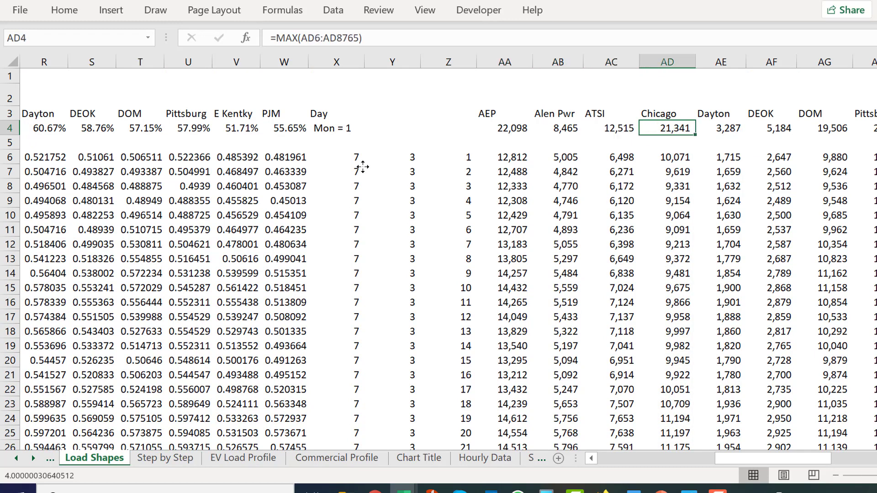
pyautogui.press('Right')
pyautogui.press('Right')
pyautogui.press('Right')
pyautogui.press('Right')
pyautogui.press('Right')
pyautogui.press('Right')
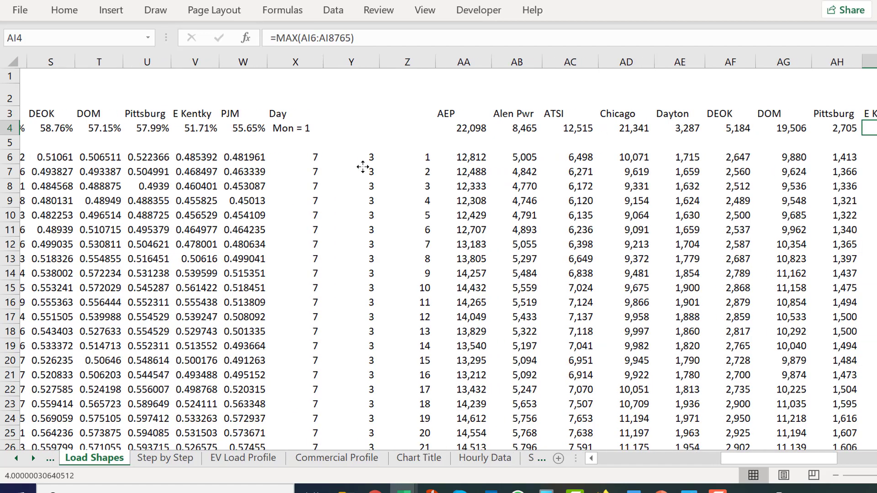
pyautogui.press('Right')
pyautogui.press('Right')
pyautogui.press('Right')
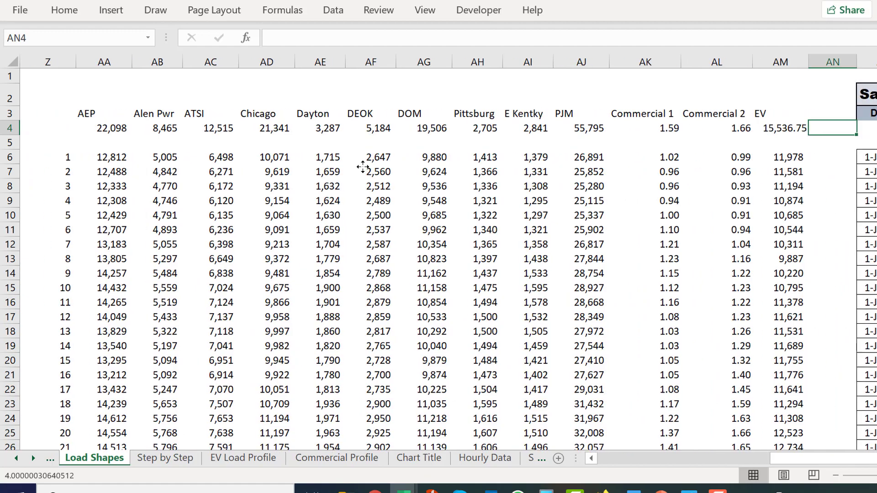
# Step: Look back along row 4 from the raw load peaks through the average load factors to column E
pyautogui.press('Left')
pyautogui.press('Left')
pyautogui.press('Left')
pyautogui.press('Left')
pyautogui.press('Left')
pyautogui.press('Left')
pyautogui.press('Left')
pyautogui.press('Left')
pyautogui.press('Left')
pyautogui.press('Left')
pyautogui.press('Left')
pyautogui.press('Left')
pyautogui.press('Left')
pyautogui.press('Left')
pyautogui.press('Left')
pyautogui.press('Left')
pyautogui.press('Left')
pyautogui.press('Left')
pyautogui.press('Left')
pyautogui.press('Left')
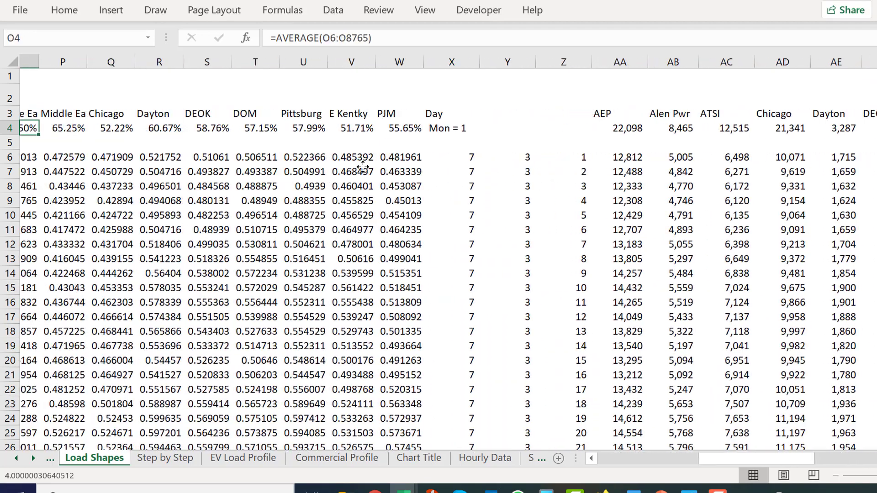
pyautogui.press('Left')
pyautogui.press('Left')
pyautogui.press('Left')
pyautogui.press('Left')
pyautogui.press('Left')
pyautogui.press('Left')
pyautogui.press('Left')
pyautogui.press('Left')
pyautogui.press('Left')
pyautogui.press('Left')
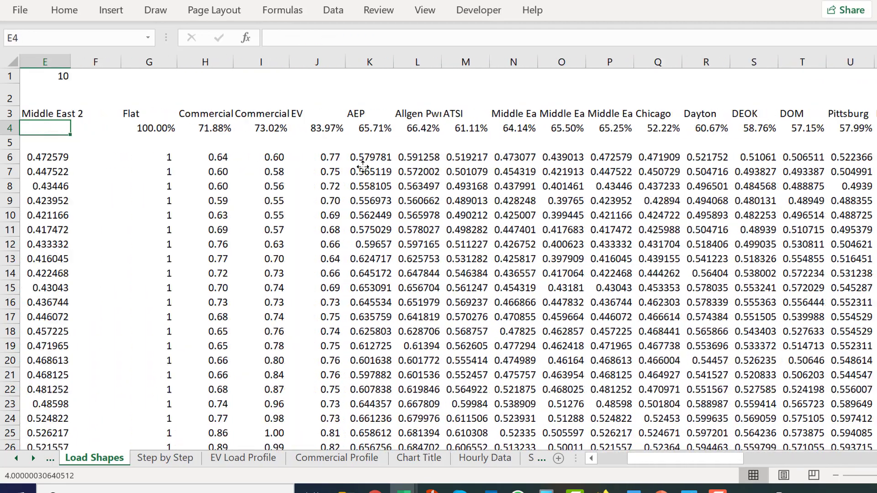
# Step: Check the formula in Q6 that divides the hourly Chicago load by its annual peak
pyautogui.press('Right')
pyautogui.press('Right')
pyautogui.press('Right')
pyautogui.press('Right')
pyautogui.press('Right')
pyautogui.press('Right')
pyautogui.press('Right')
pyautogui.press('Right')
pyautogui.press('Right')
pyautogui.press('Right')
pyautogui.press('Right')
pyautogui.press('Right')
pyautogui.press('Right')
pyautogui.press('Right')
pyautogui.press('Right')
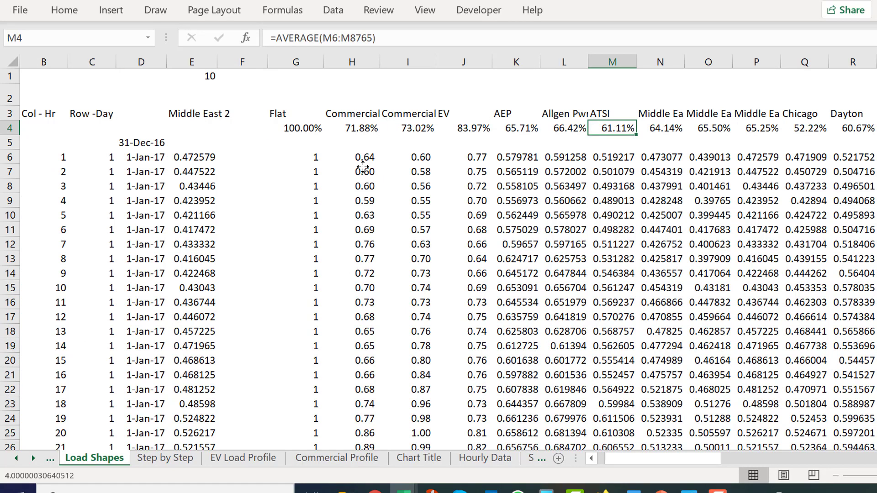
pyautogui.press('Down')
pyautogui.press('Down')
pyautogui.press('F2')
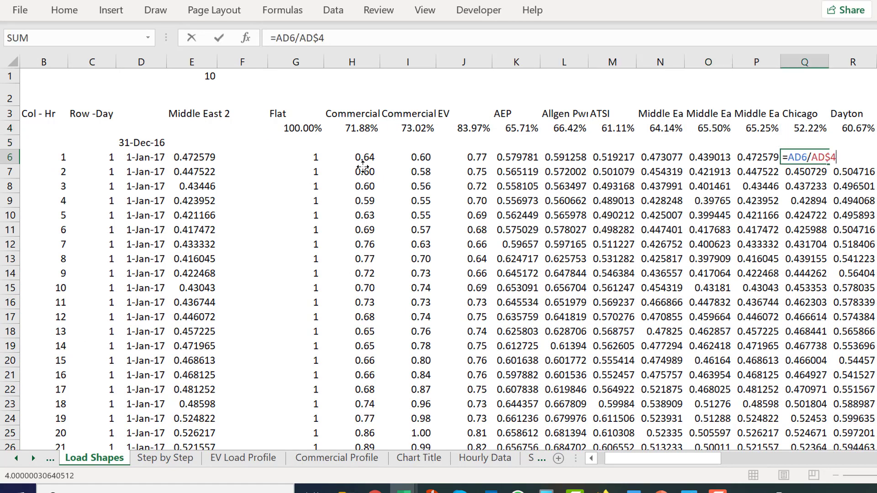
pyautogui.press('Escape')
# Step: Check the average load factor formula for Chicago in Q4
pyautogui.press('Up')
pyautogui.press('Up')
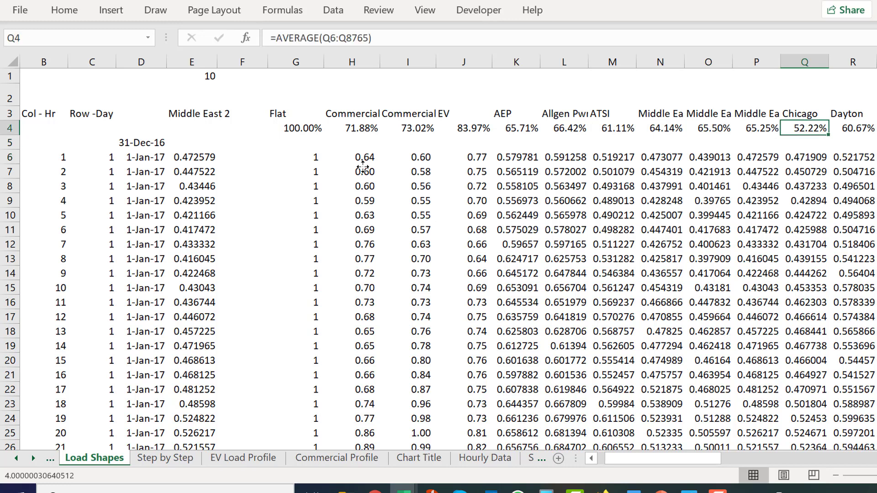
pyautogui.press('F2')
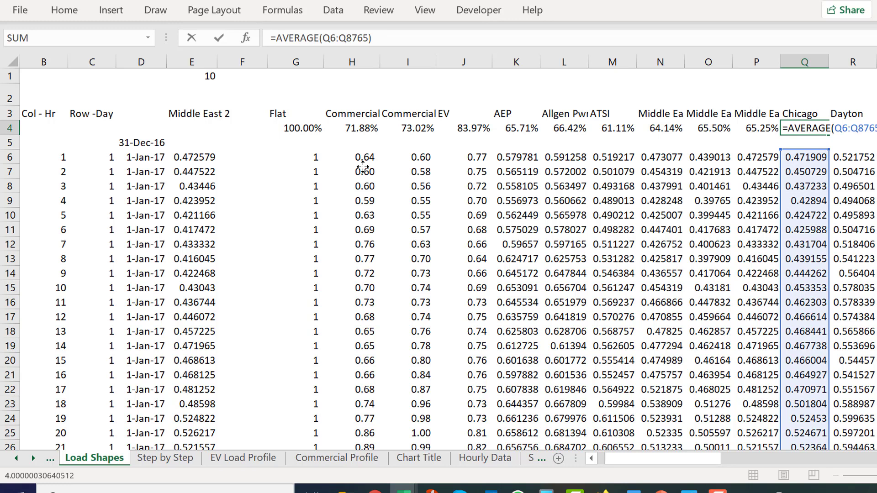
pyautogui.hotkey('ctrl', 'Return')
# Step: Look back across the row 4 load factors from Chicago to column A
pyautogui.press('Left')
pyautogui.press('Left')
pyautogui.press('Left')
pyautogui.press('Left')
pyautogui.press('Left')
pyautogui.press('Left')
pyautogui.press('Left')
pyautogui.press('Left')
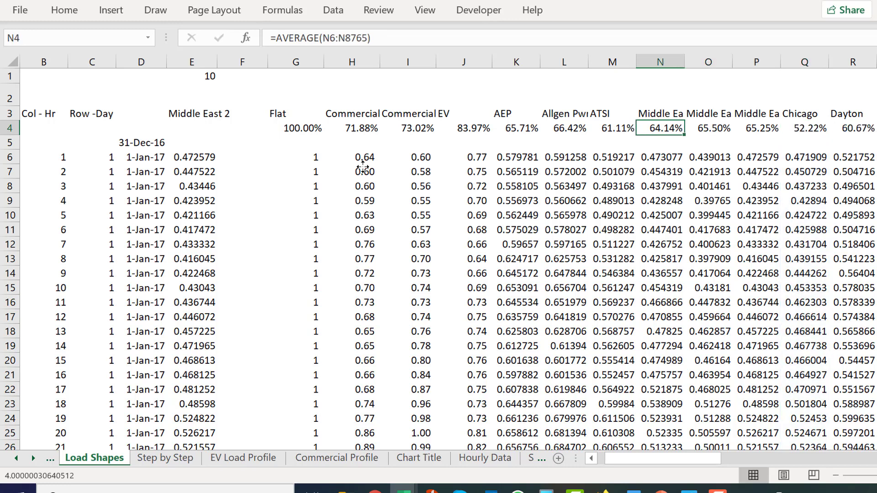
pyautogui.press('Left')
pyautogui.press('Left')
pyautogui.press('Left')
pyautogui.press('Left')
pyautogui.press('Left')
pyautogui.press('Left')
pyautogui.press('Left')
pyautogui.press('Left')
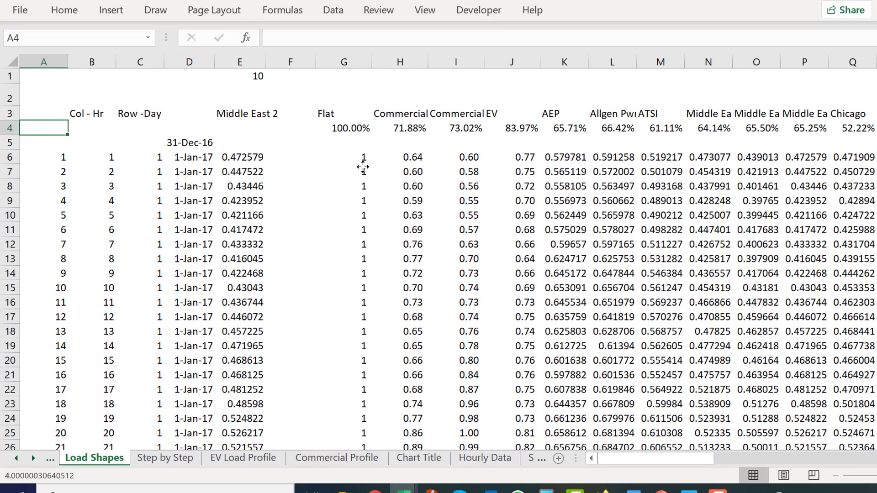
# Step: Go back through the preceding worksheets to the Forms sheet
pyautogui.hotkey('ctrl', 'pageup')
pyautogui.hotkey('ctrl', 'pageup')
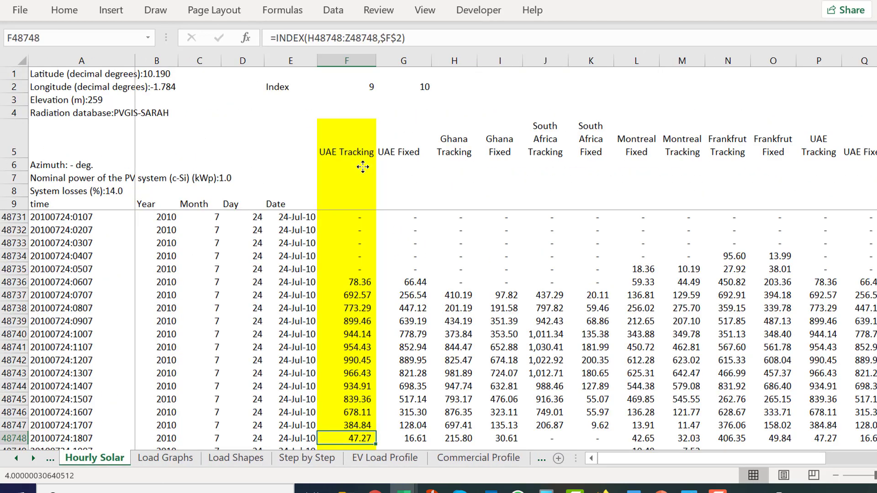
pyautogui.hotkey('ctrl', 'pageup')
pyautogui.hotkey('ctrl', 'pageup')
pyautogui.hotkey('ctrl', 'pageup')
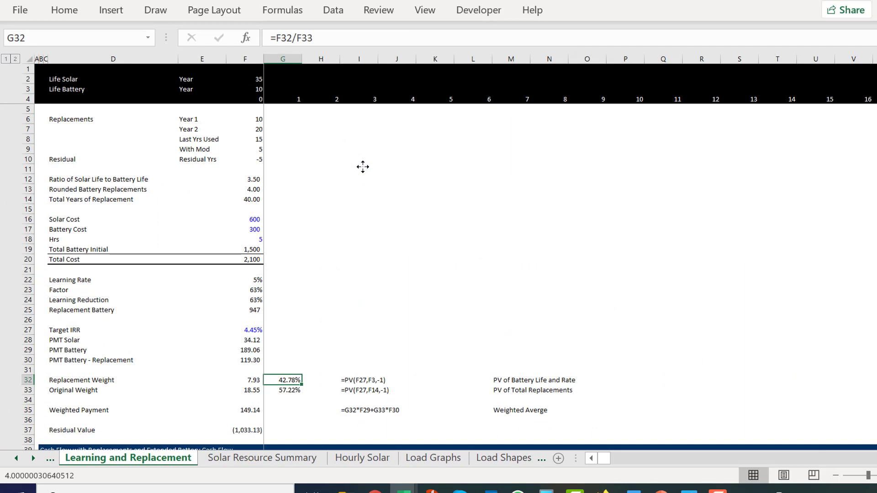
pyautogui.hotkey('ctrl', 'pageup')
pyautogui.hotkey('ctrl', 'pageup')
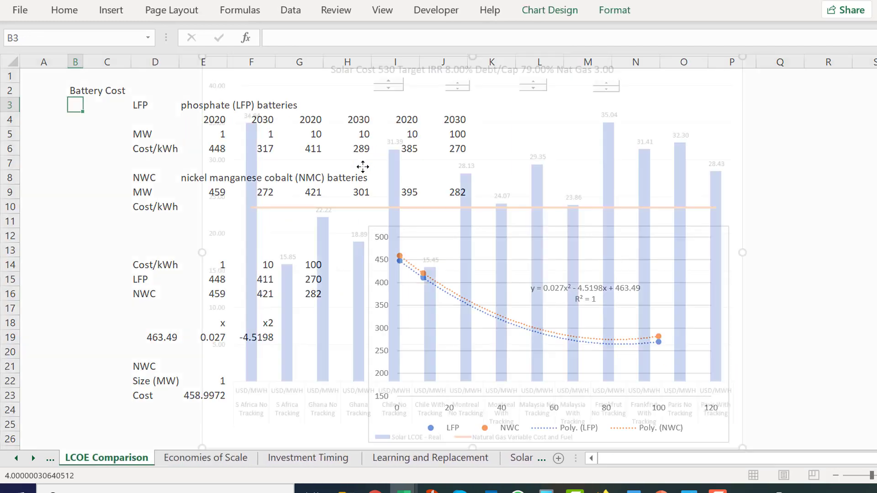
pyautogui.hotkey('ctrl', 'pageup')
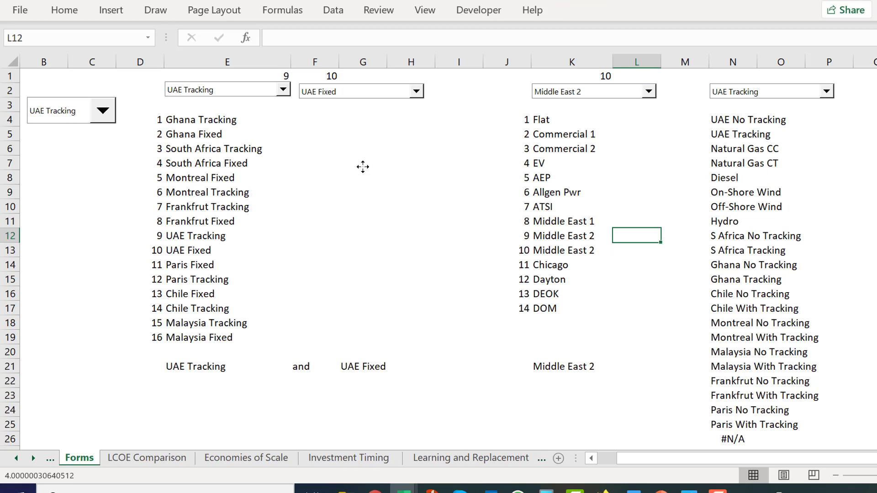
# Step: Re-enter the array formula =TRANSPOSE('Load Shapes'!G3:W3) across the load name list in K4:K17
pyautogui.click(521, 120)
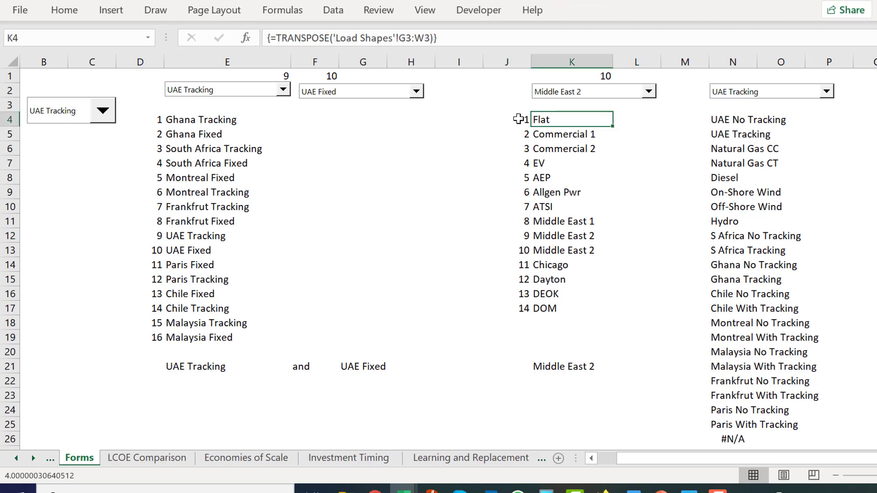
pyautogui.hotkey('shift', 'Down')
pyautogui.hotkey('shift', 'Down')
pyautogui.hotkey('shift', 'Down')
pyautogui.hotkey('shift', 'Down')
pyautogui.hotkey('shift', 'Down')
pyautogui.hotkey('shift', 'Down')
pyautogui.hotkey('shift', 'Down')
pyautogui.hotkey('shift', 'Down')
pyautogui.hotkey('shift', 'Down')
pyautogui.hotkey('shift', 'Down')
pyautogui.hotkey('shift', 'Down')
pyautogui.hotkey('shift', 'Down')
pyautogui.hotkey('shift', 'Down')
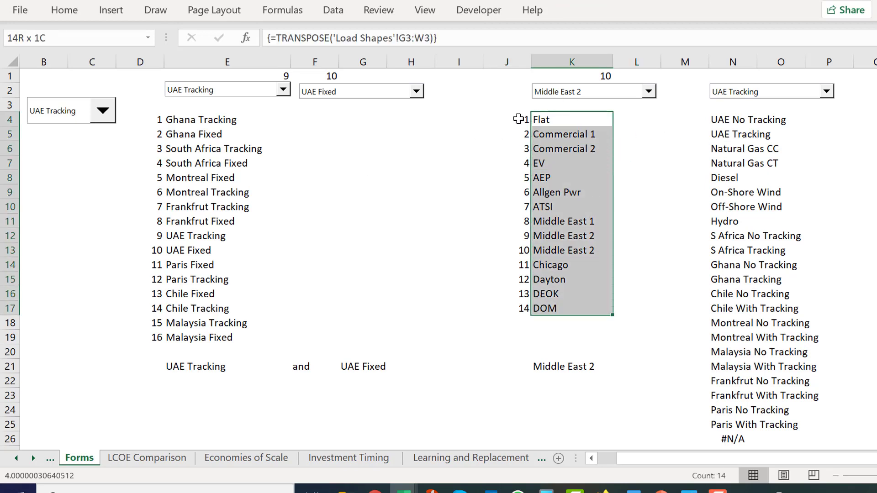
pyautogui.press('F2')
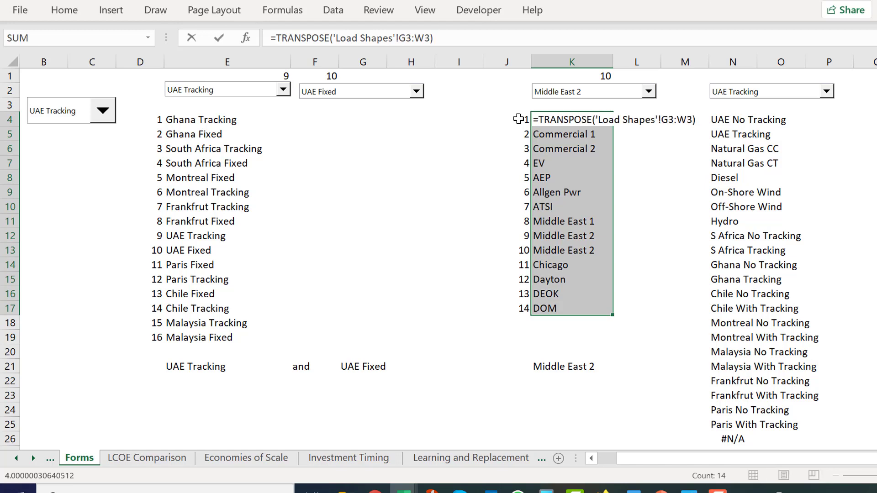
pyautogui.hotkey('ctrl', 'shift', 'Return')
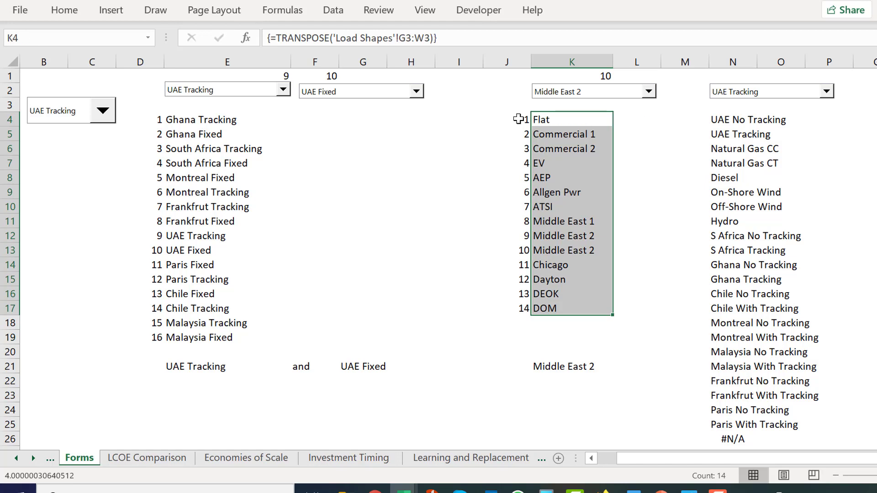
# Step: Select Chicago in the load shape drop-down above the K4:K17 name list
pyautogui.click(616, 93)
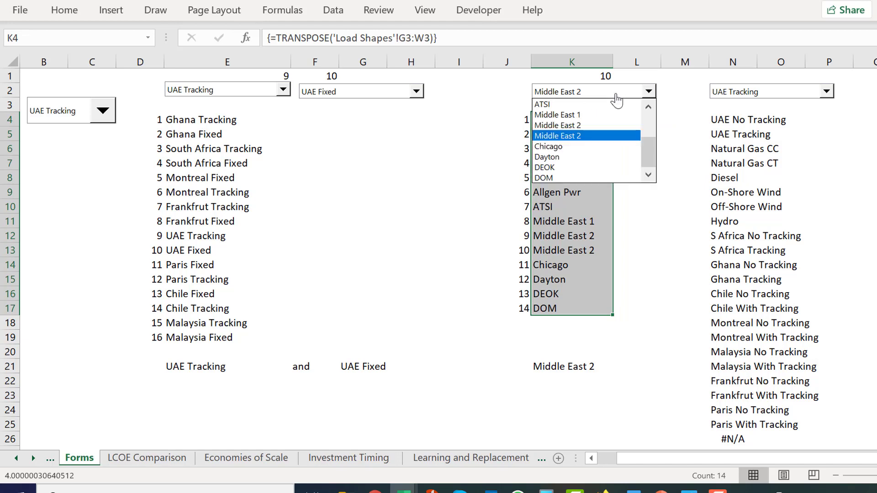
pyautogui.scroll(3, 616, 100)
pyautogui.scroll(-1, 616, 100)
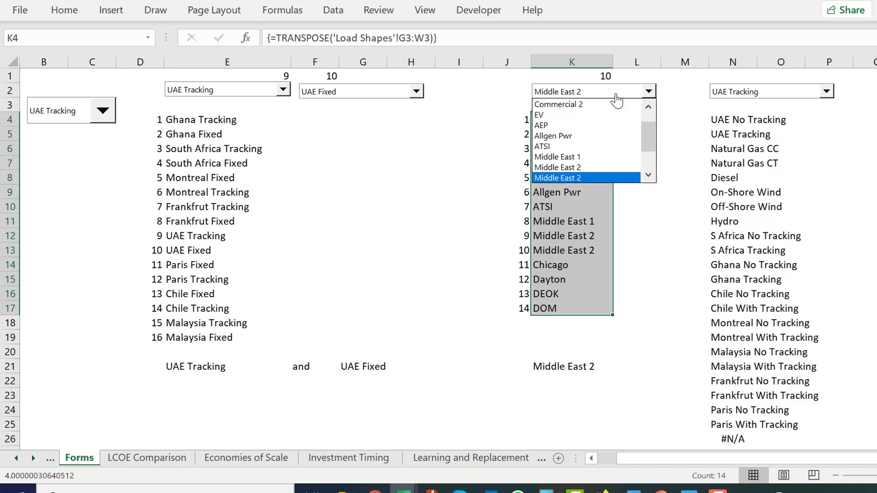
pyautogui.press('Down')
pyautogui.press('Down')
pyautogui.press('Down')
pyautogui.press('Down')
pyautogui.press('Up')
pyautogui.press('Up')
pyautogui.press('Up')
pyautogui.press('Return')
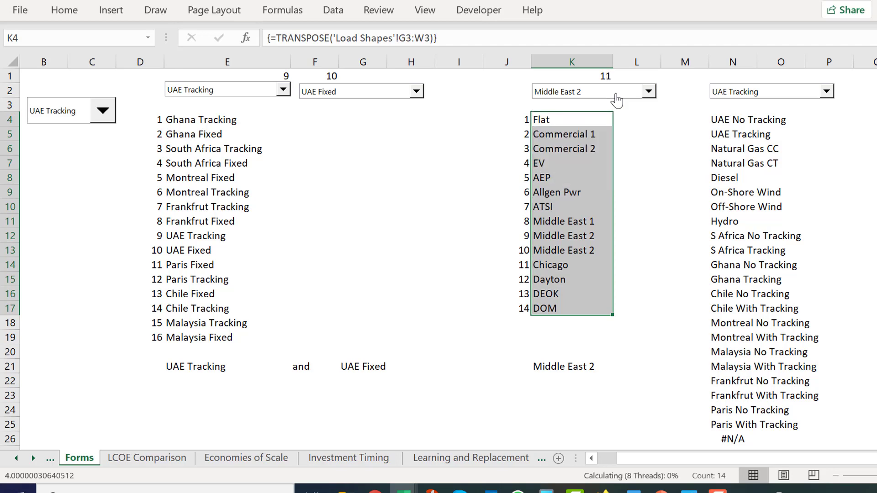
pyautogui.click(648, 154)
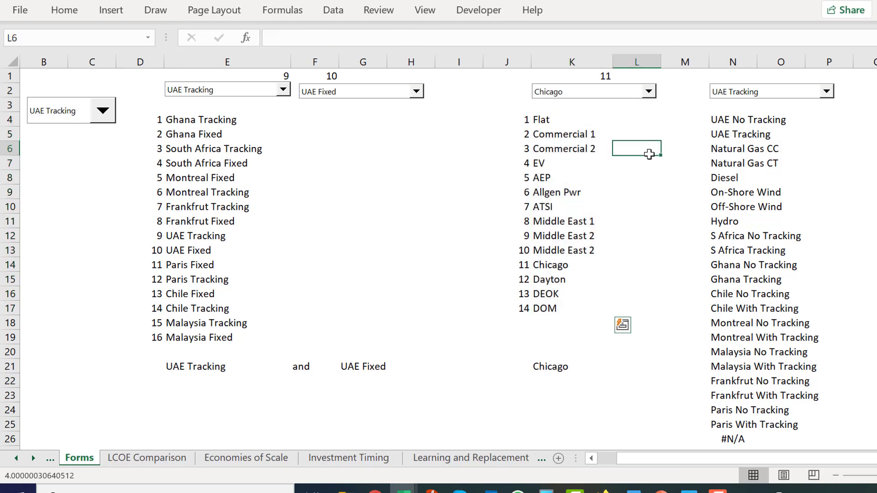
# Step: Go forward through the worksheets to the Load Shapes sheet
pyautogui.hotkey('ctrl', 'pagedown')
pyautogui.hotkey('ctrl', 'pagedown')
pyautogui.hotkey('ctrl', 'pagedown')
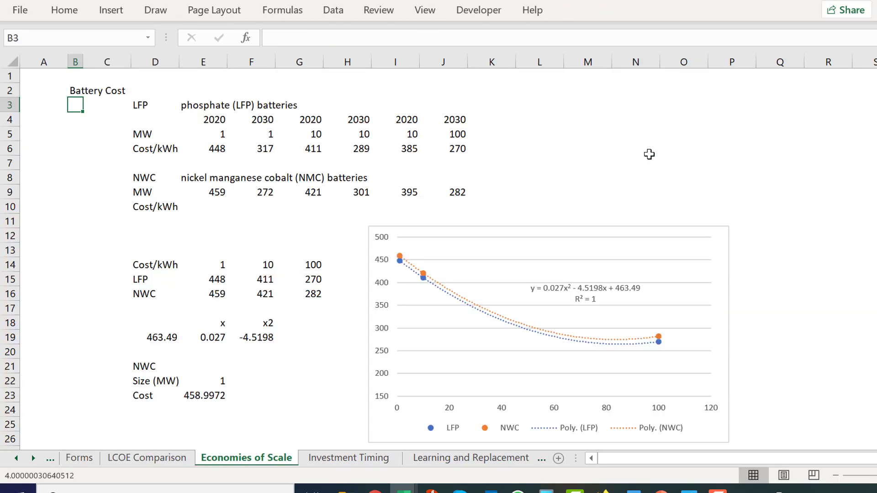
pyautogui.hotkey('ctrl', 'pagedown')
pyautogui.hotkey('ctrl', 'pagedown')
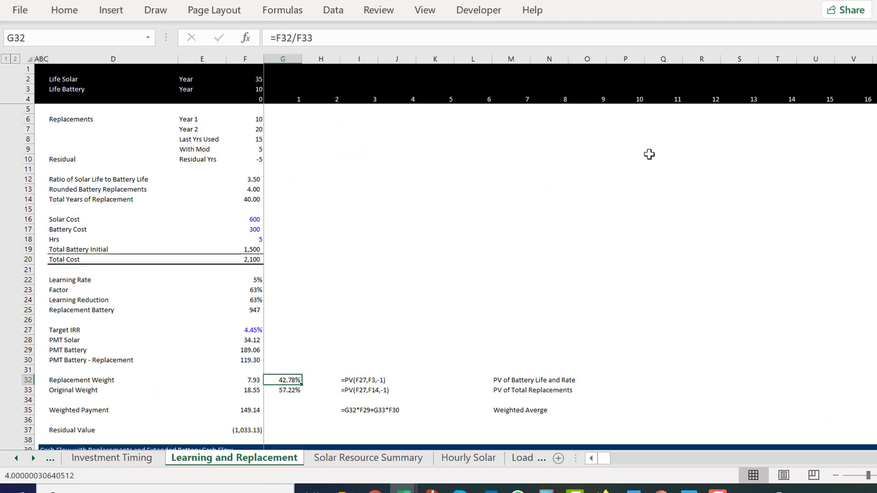
pyautogui.hotkey('ctrl', 'pagedown')
pyautogui.hotkey('ctrl', 'pagedown')
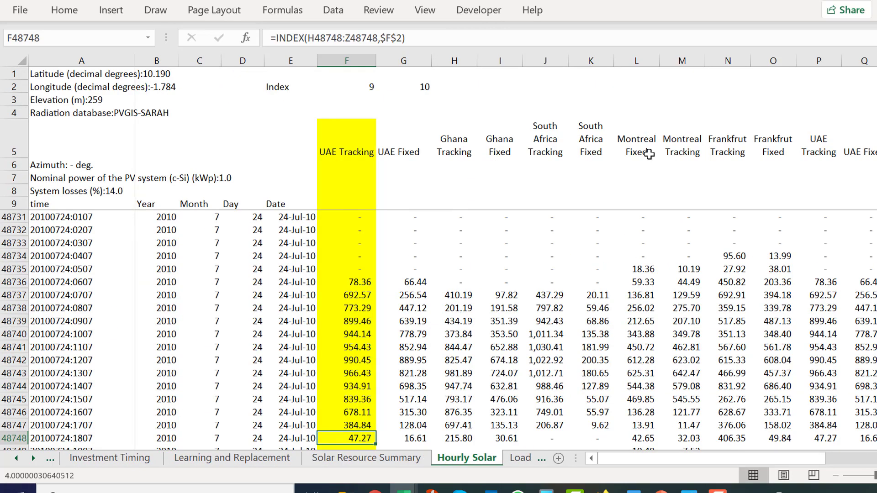
pyautogui.hotkey('ctrl', 'pagedown')
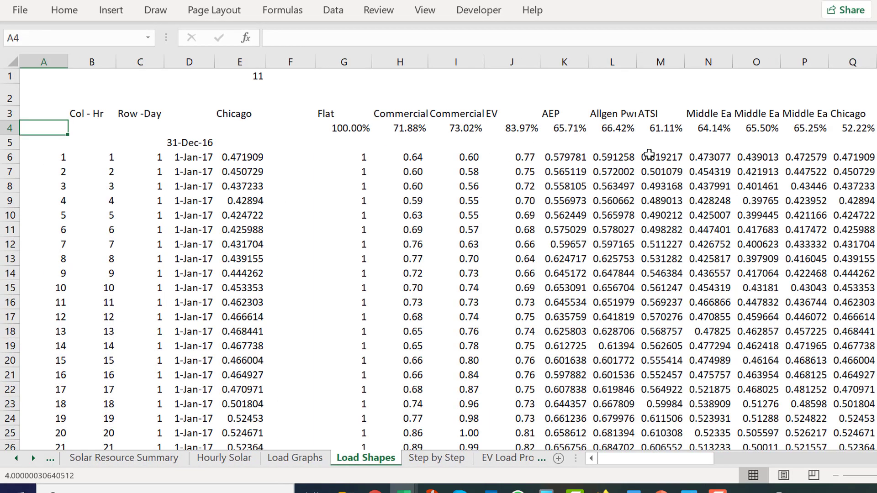
# Step: Look across the first-hour values in row 6, from the selected load in E6 to the EV column
pyautogui.press('Down')
pyautogui.press('Down')
pyautogui.press('Right')
pyautogui.press('Right')
pyautogui.press('Right')
pyautogui.press('Right')
pyautogui.press('Right')
pyautogui.press('Right')
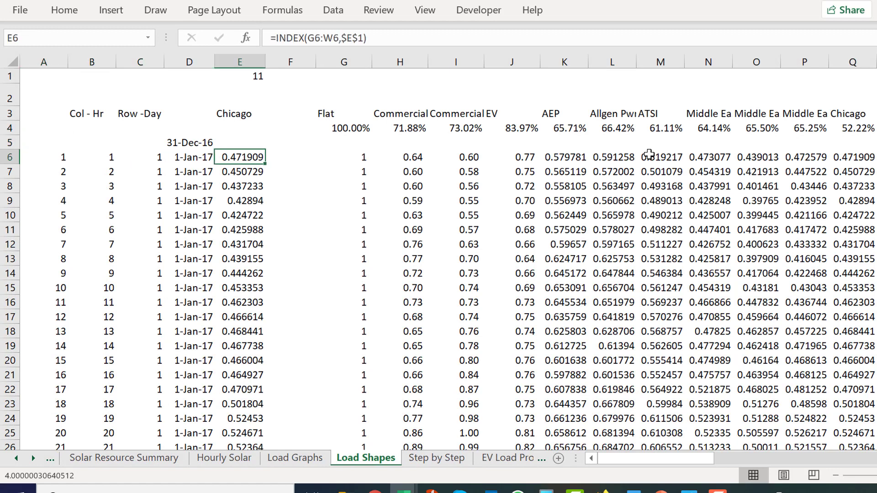
pyautogui.press('Right')
pyautogui.press('Right')
pyautogui.press('Right')
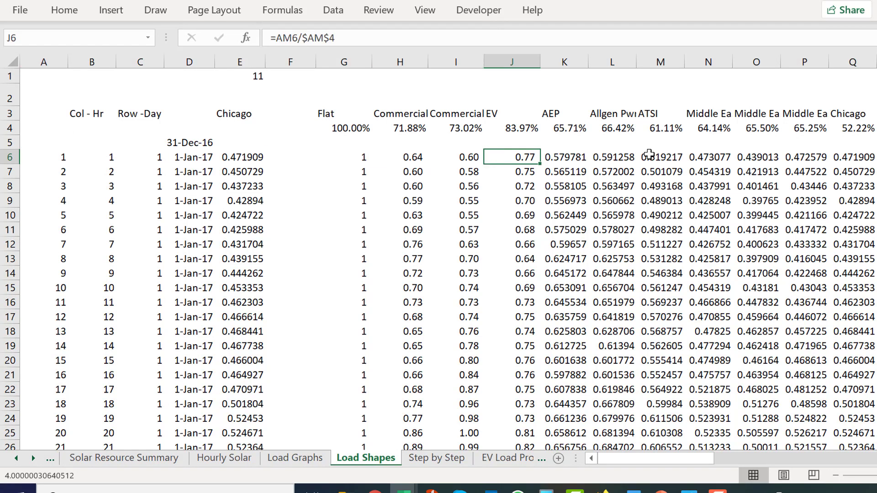
# Step: Inspect the INDEX formula in E6 and the cells it references
pyautogui.press('Left')
pyautogui.press('Left')
pyautogui.press('Left')
pyautogui.press('Left')
pyautogui.press('Left')
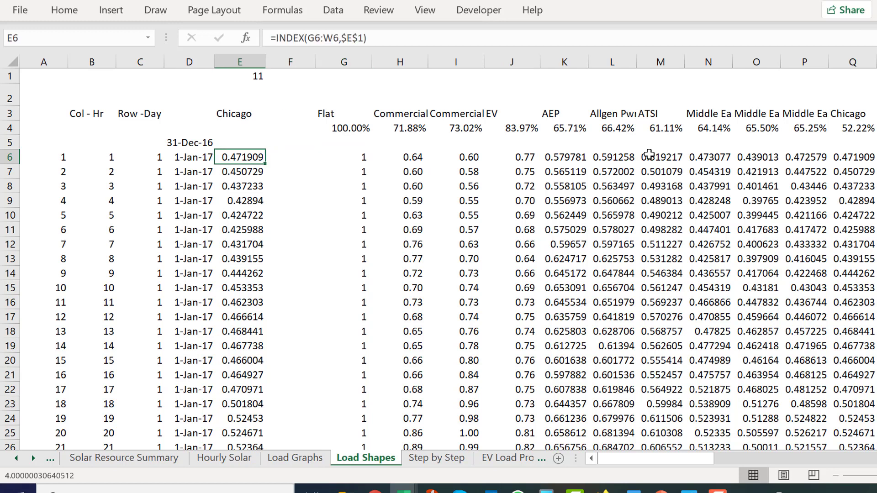
pyautogui.press('F2')
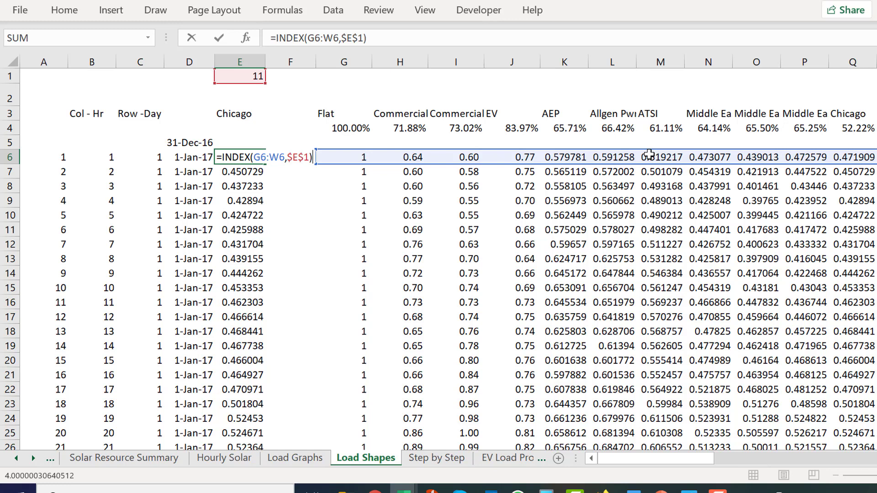
pyautogui.hotkey('ctrl', 'Return')
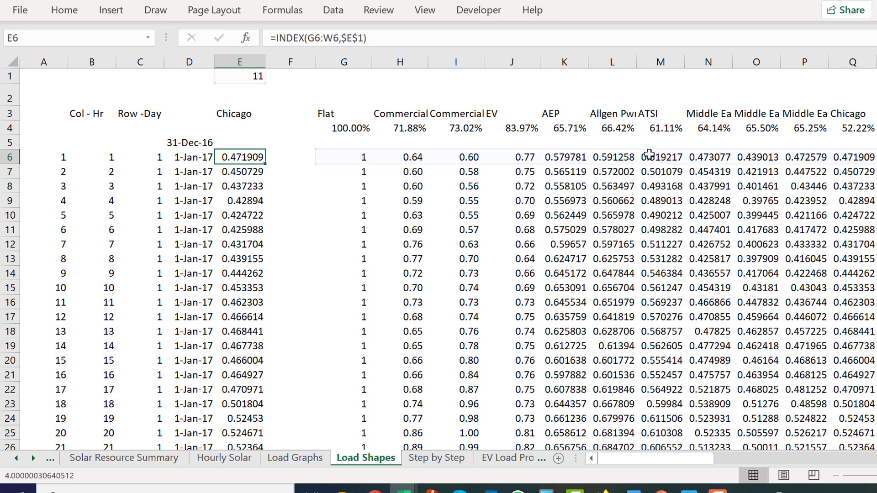
# Step: Check the formula in E1 that supplies the selected load's index number
pyautogui.press('Up')
pyautogui.press('Up')
pyautogui.press('Up')
pyautogui.press('Up')
pyautogui.press('Up')
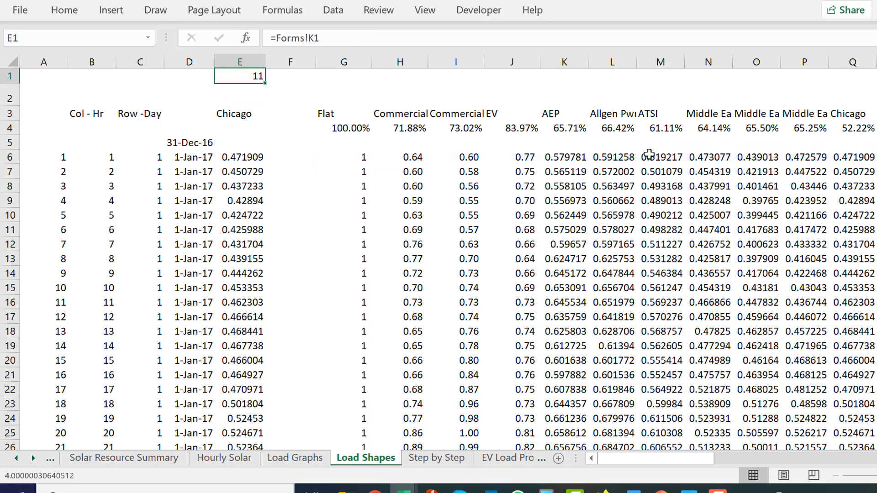
pyautogui.press('Right')
pyautogui.press('Right')
# Step: Go back through the preceding worksheets to the Forms sheet
pyautogui.hotkey('ctrl', 'pageup')
pyautogui.hotkey('ctrl', 'pageup')
pyautogui.hotkey('ctrl', 'pageup')
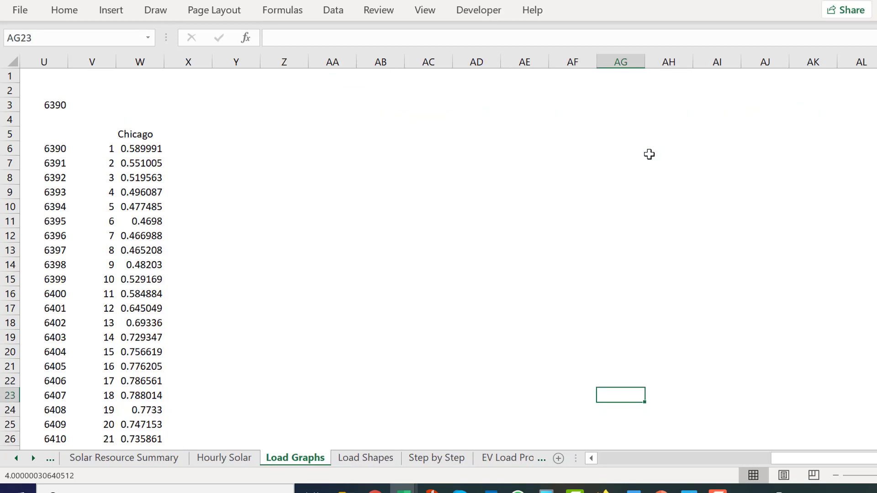
pyautogui.hotkey('ctrl', 'pageup')
pyautogui.hotkey('ctrl', 'pageup')
pyautogui.hotkey('ctrl', 'pageup')
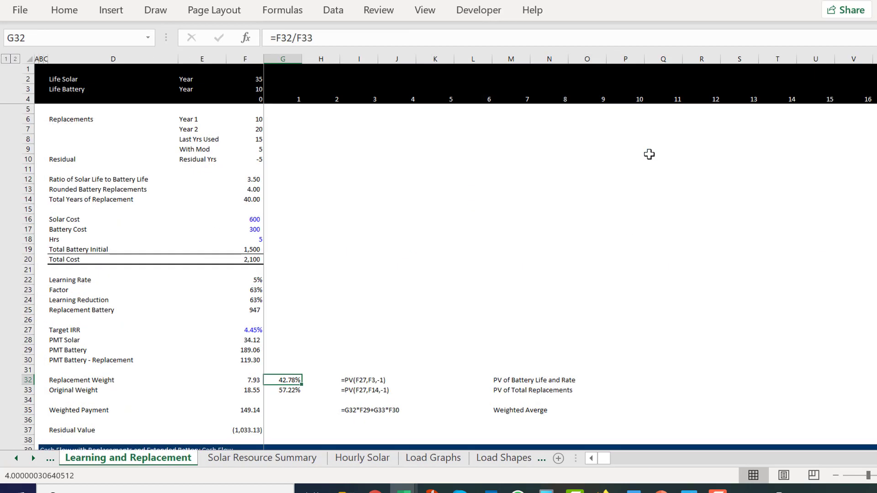
pyautogui.hotkey('ctrl', 'pageup')
pyautogui.hotkey('ctrl', 'pageup')
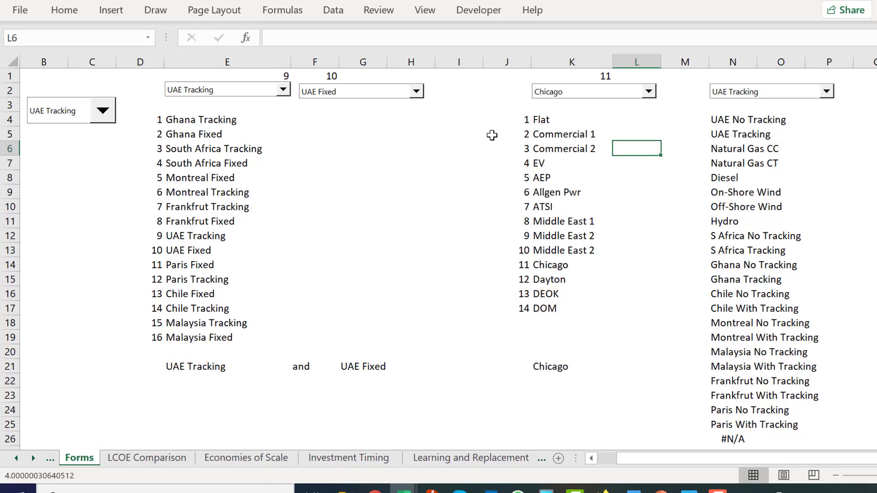
# Step: Insert a combo box form control across columns G to J in rows 5 and 6
pyautogui.click(464, 15)
pyautogui.click(326, 59)
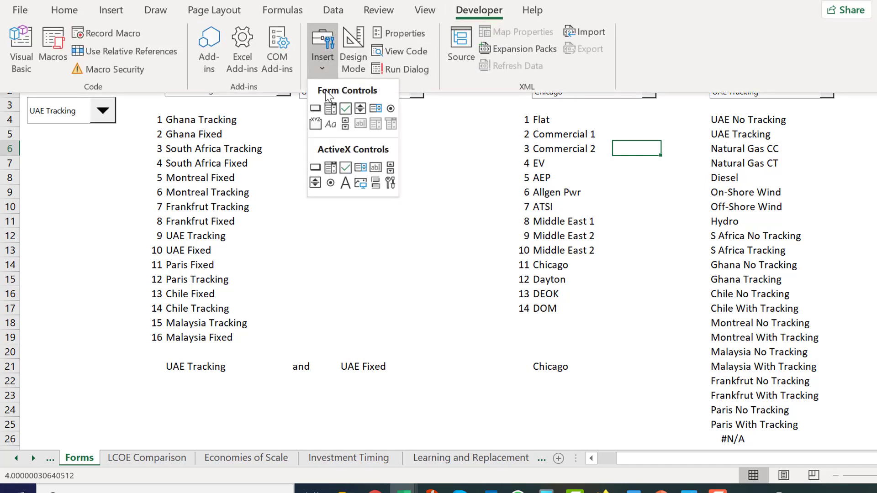
pyautogui.click(327, 111)
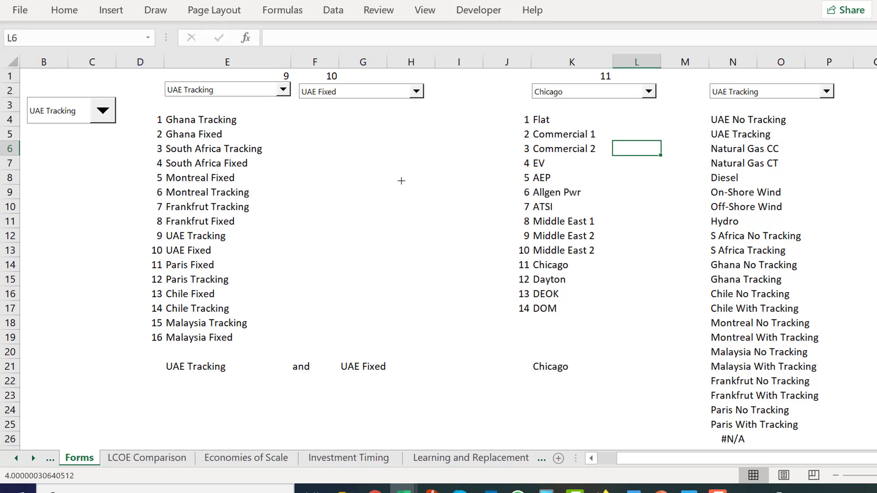
pyautogui.moveTo(376, 136); pyautogui.dragTo(494, 135)
# Step: Set the new combo box's input range to Forms!$K$4:$K$17
pyautogui.rightClick(478, 140)
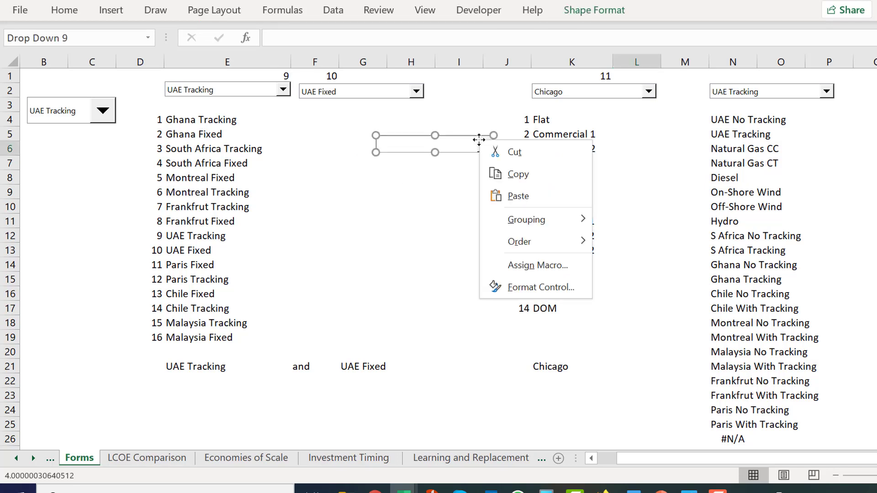
pyautogui.click(526, 285)
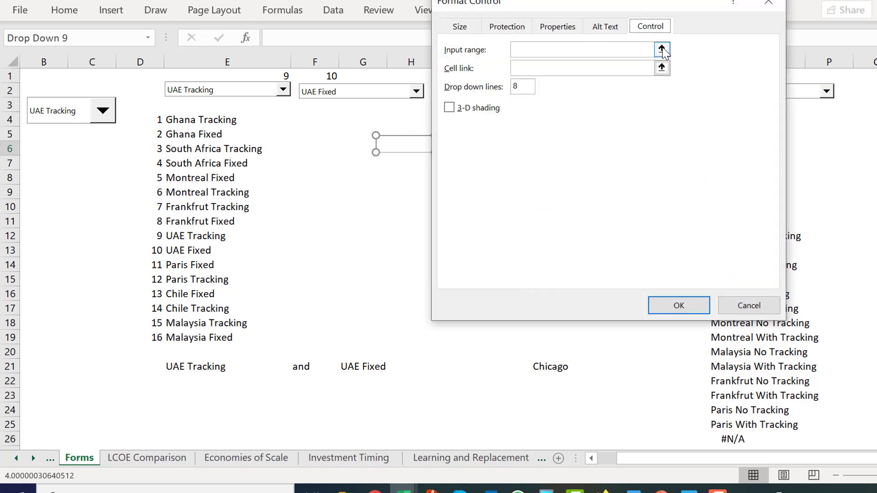
pyautogui.click(661, 49)
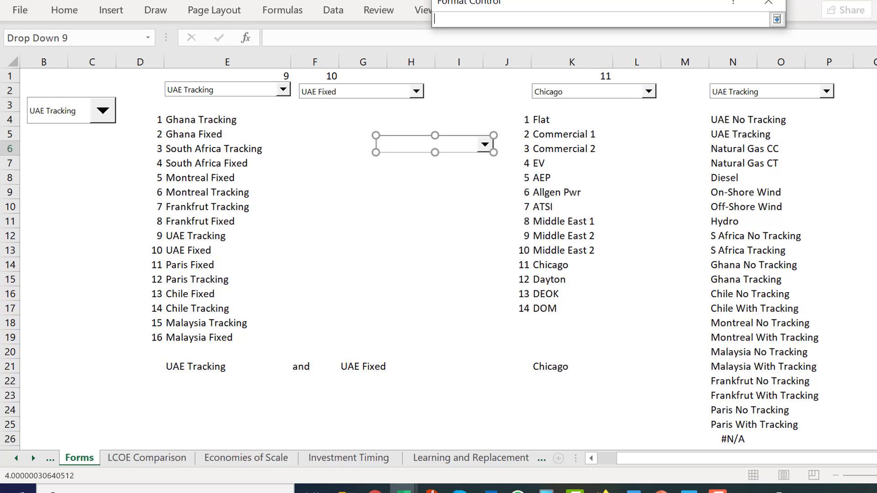
pyautogui.click(256, 458)
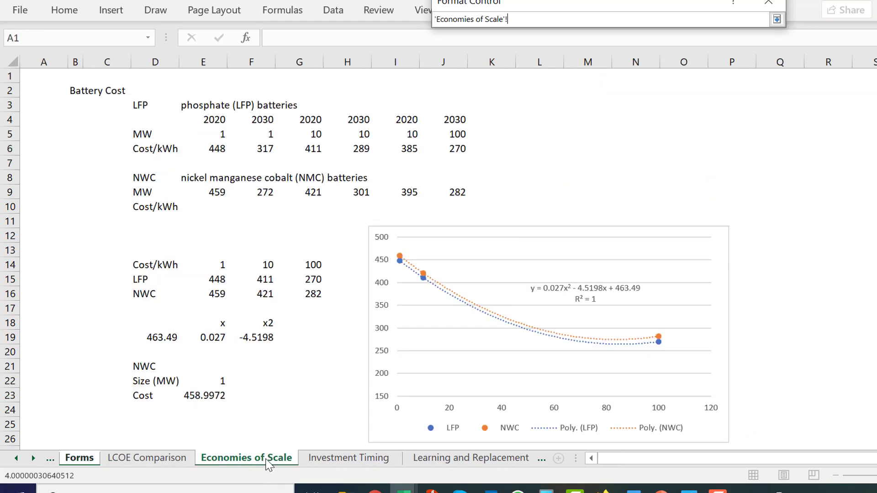
pyautogui.click(82, 458)
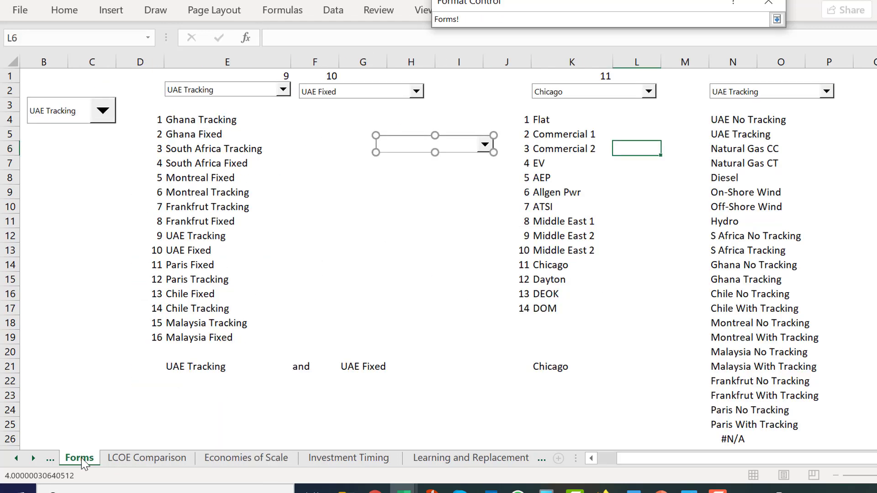
pyautogui.moveTo(551, 114)
pyautogui.mouseDown()
pyautogui.moveTo(566, 295)
pyautogui.moveTo(556, 302)
pyautogui.mouseUp()
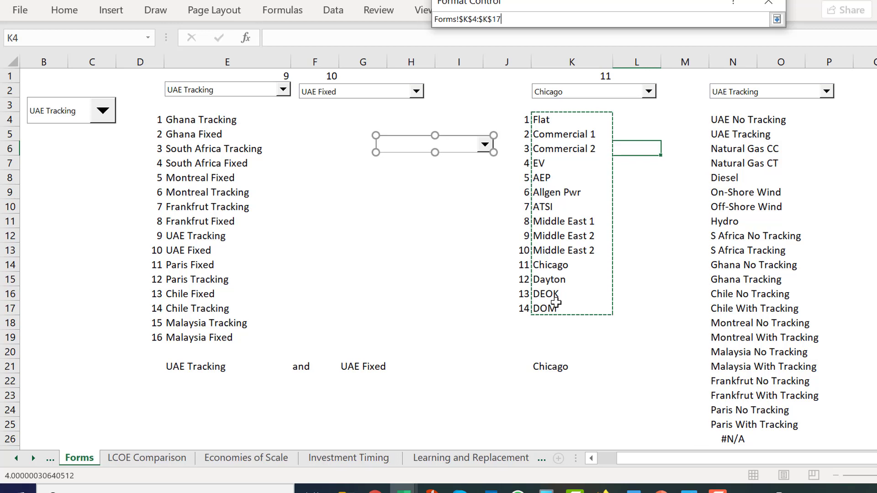
pyautogui.press('Return')
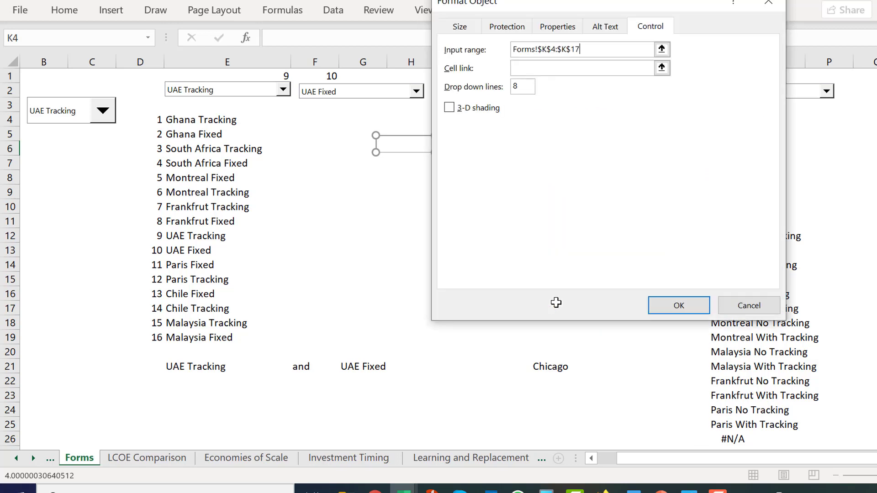
# Step: Link the new combo box to cell Forms!$K$1 and apply its control settings
pyautogui.click(661, 67)
pyautogui.click(257, 459)
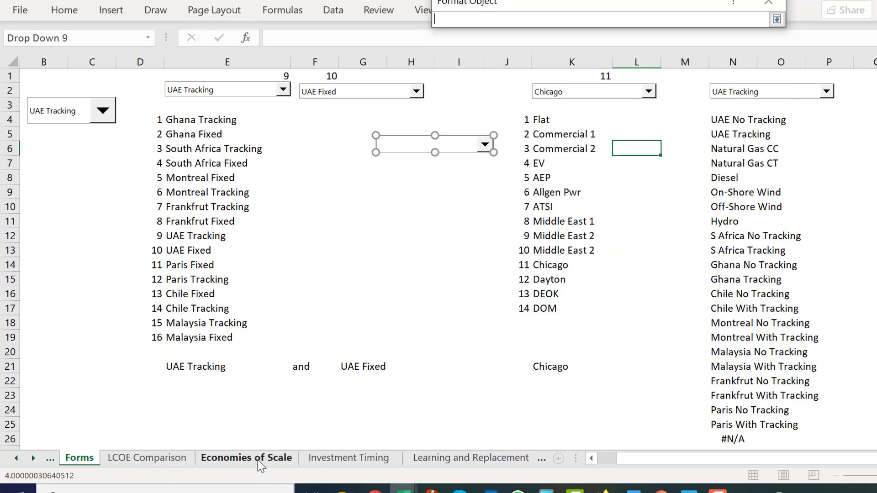
pyautogui.click(91, 462)
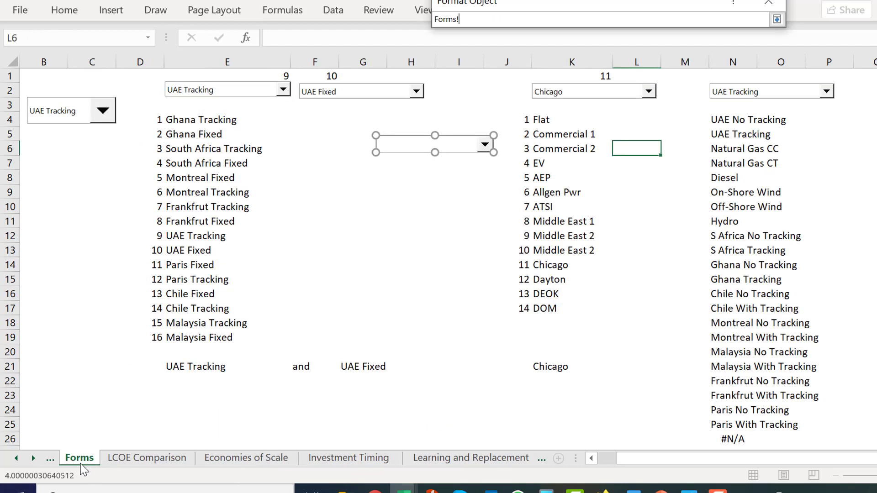
pyautogui.click(603, 73)
pyautogui.press('Return')
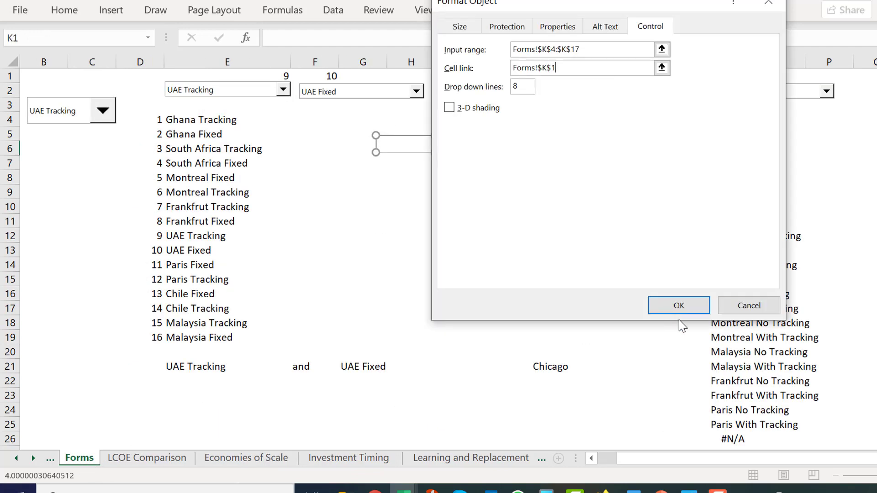
pyautogui.click(679, 306)
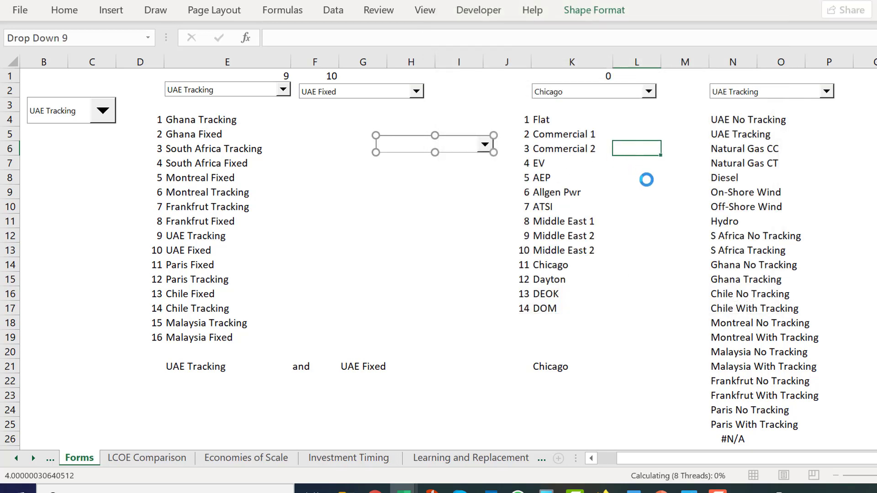
pyautogui.click(651, 217)
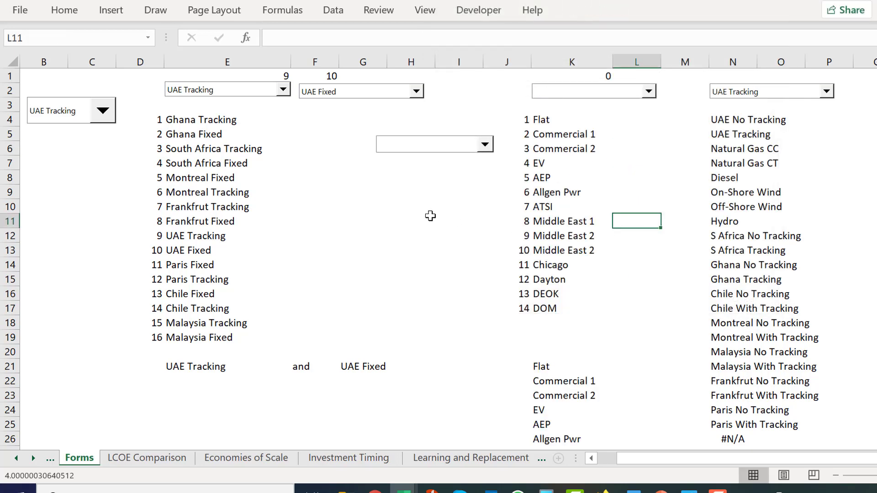
# Step: Choose Allgen Pwr in the new combo box
pyautogui.click(475, 232)
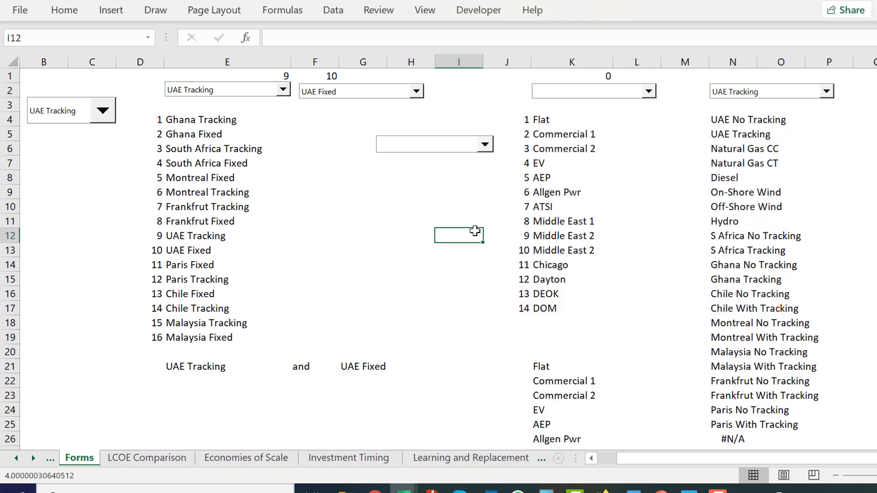
pyautogui.click(484, 144)
pyautogui.click(414, 211)
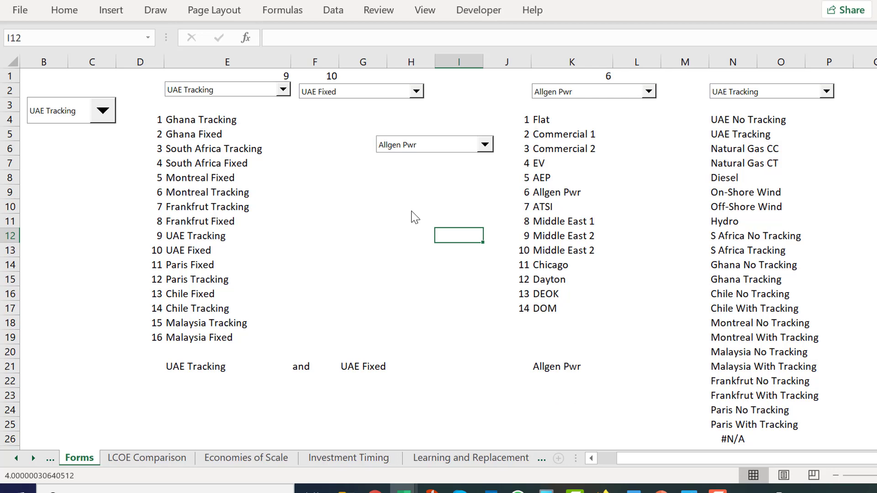
# Step: Copy the new load combo box onto the Load Shapes sheet and place it across columns F to H in rows 1 and 2
pyautogui.rightClick(450, 142)
pyautogui.click(476, 185)
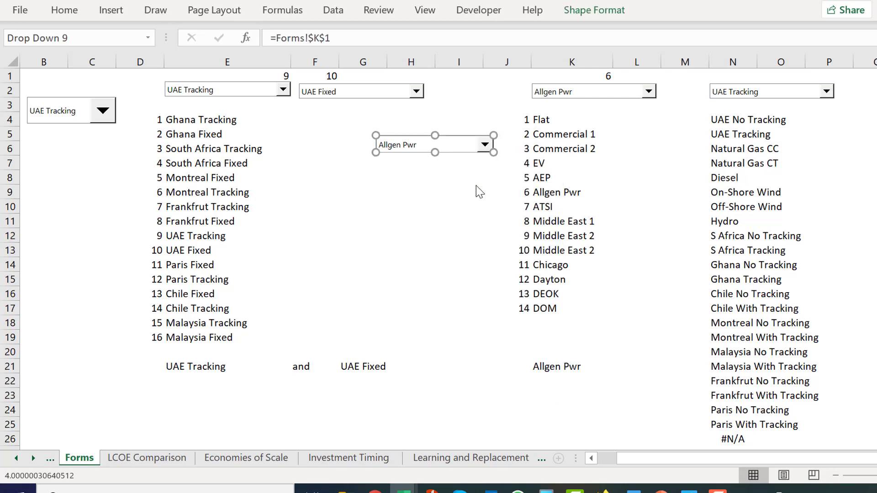
pyautogui.hotkey('ctrl', 'pagedown')
pyautogui.hotkey('ctrl', 'pagedown')
pyautogui.hotkey('ctrl', 'pagedown')
pyautogui.hotkey('ctrl', 'pagedown')
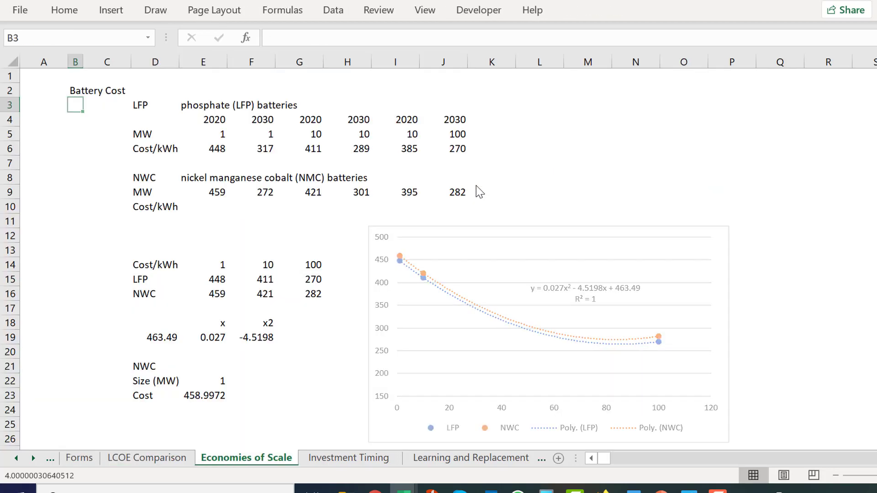
pyautogui.hotkey('ctrl', 'pagedown')
pyautogui.hotkey('ctrl', 'pagedown')
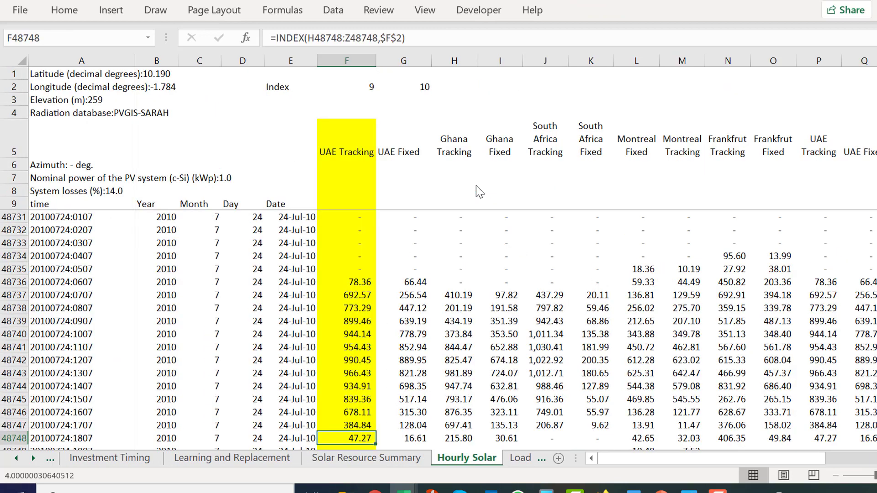
pyautogui.hotkey('ctrl', 'pagedown')
pyautogui.hotkey('ctrl', 'pagedown')
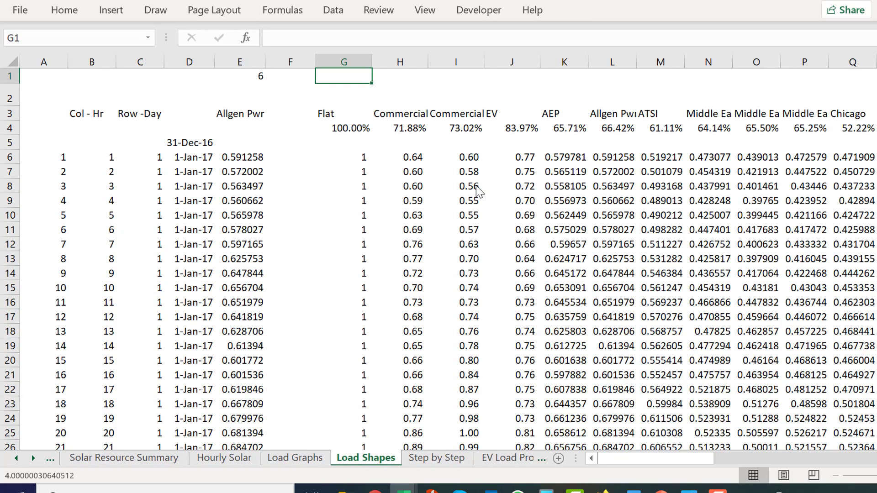
pyautogui.click(398, 76)
pyautogui.hotkey('ctrl', 'v')
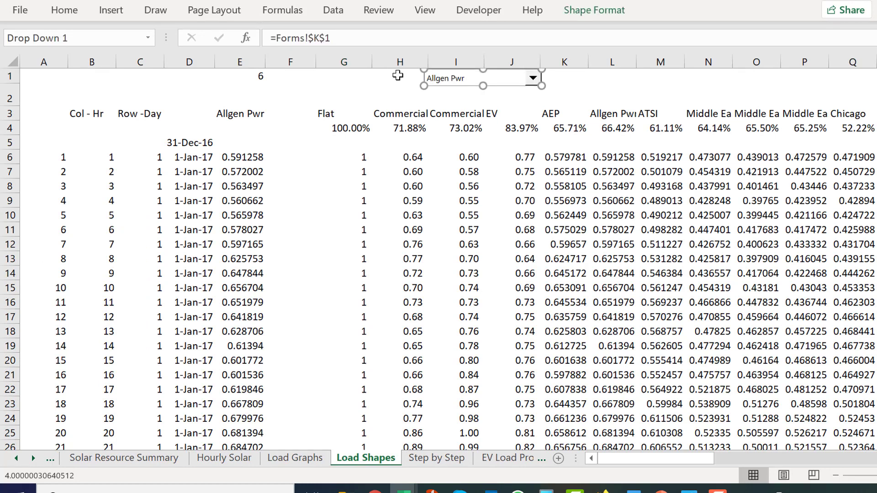
pyautogui.moveTo(450, 82); pyautogui.dragTo(329, 90)
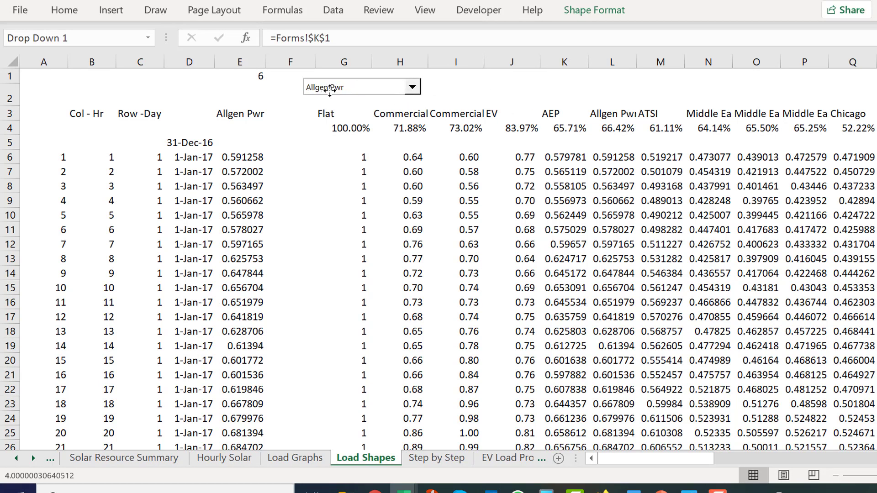
pyautogui.click(514, 94)
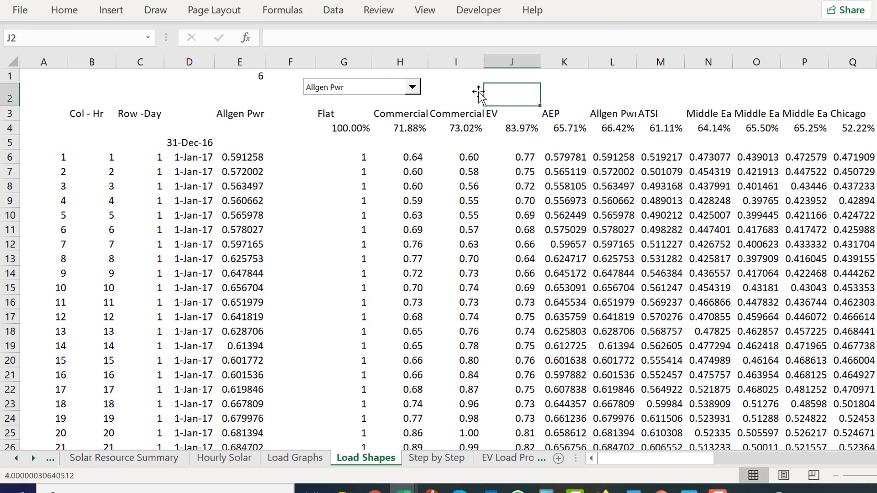
# Step: Choose Chicago in the pasted combo box on the Load Shapes sheet
pyautogui.click(409, 89)
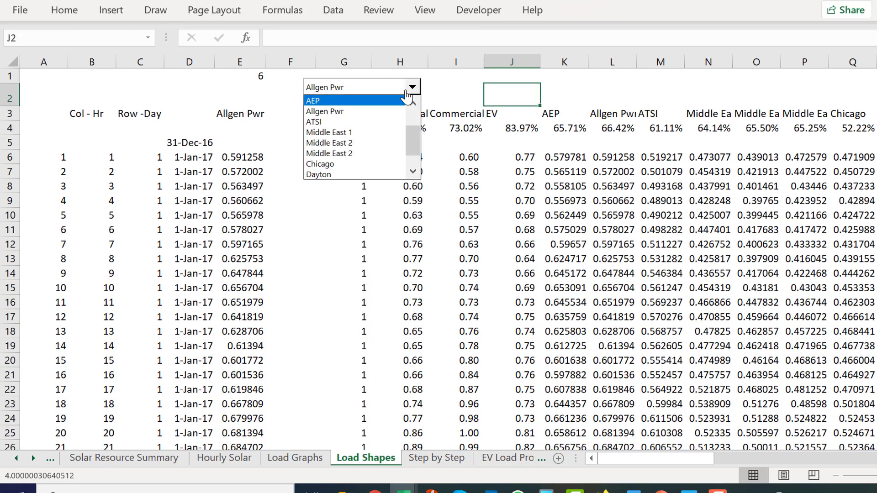
pyautogui.scroll(4, 406, 95)
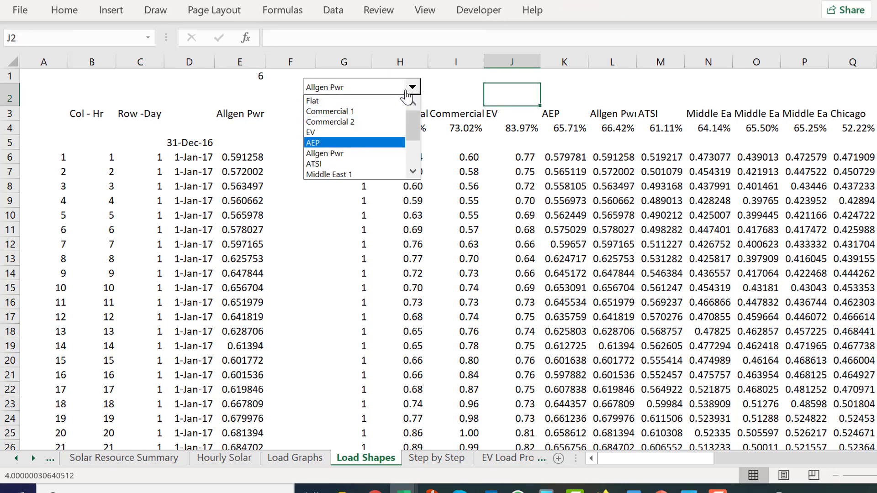
pyautogui.press('Down')
pyautogui.press('Down')
pyautogui.press('Down')
pyautogui.press('Down')
pyautogui.press('Down')
pyautogui.press('Down')
pyautogui.press('Down')
pyautogui.press('Down')
pyautogui.press('Up')
pyautogui.press('Up')
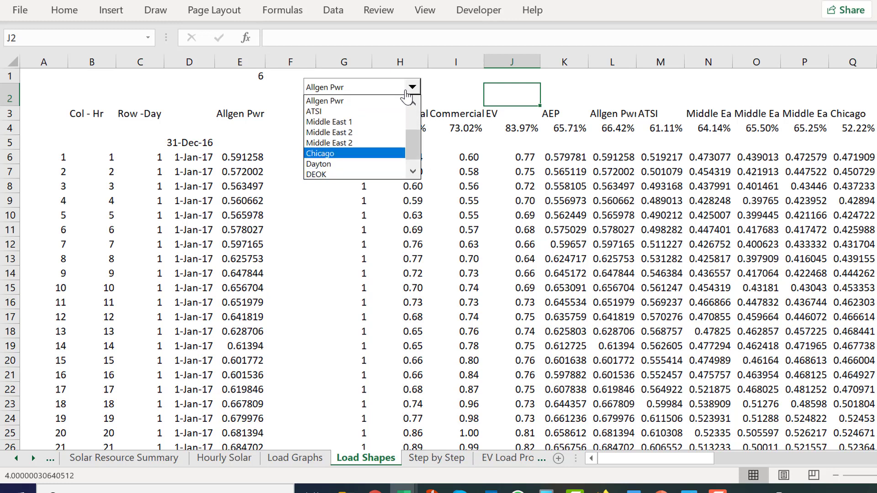
pyautogui.press('Escape')
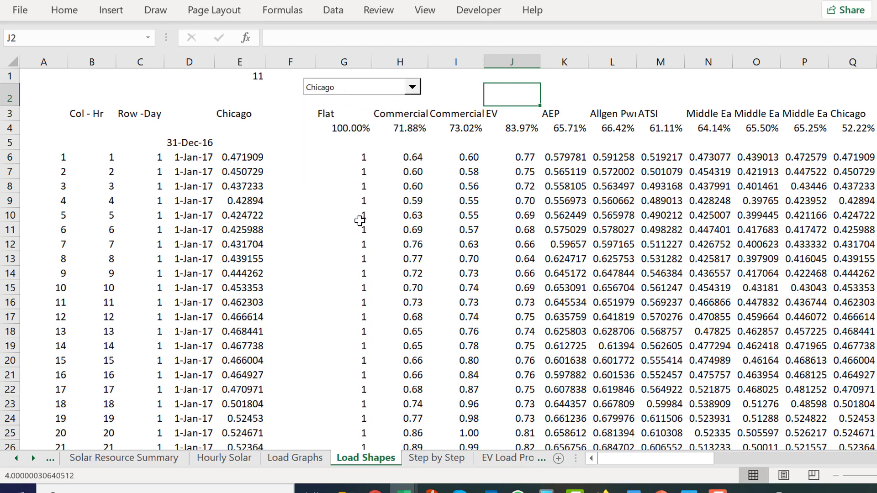
# Step: Inspect the INDEX formula in cell E11 of the selected load column
pyautogui.click(279, 228)
pyautogui.press('Left')
pyautogui.press('Left')
pyautogui.press('Right')
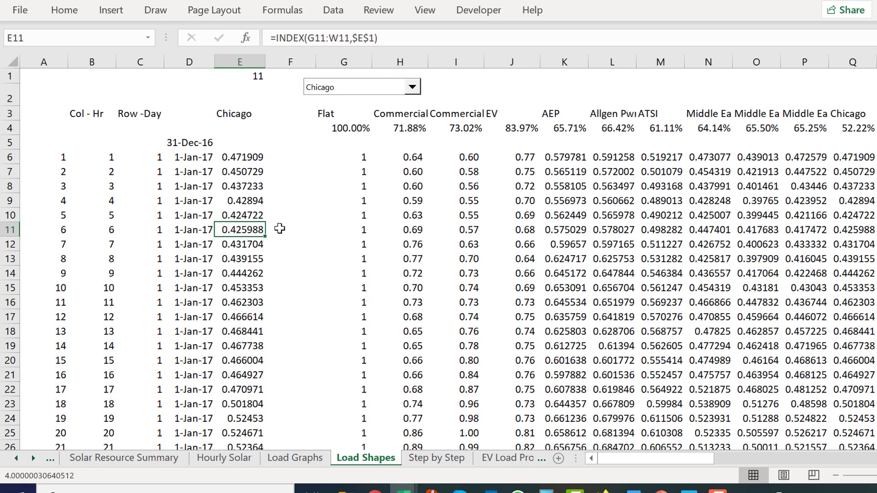
# Step: On the Load Graphs sheet, set the month for the load charts to 8
pyautogui.hotkey('ctrl', 'pageup')
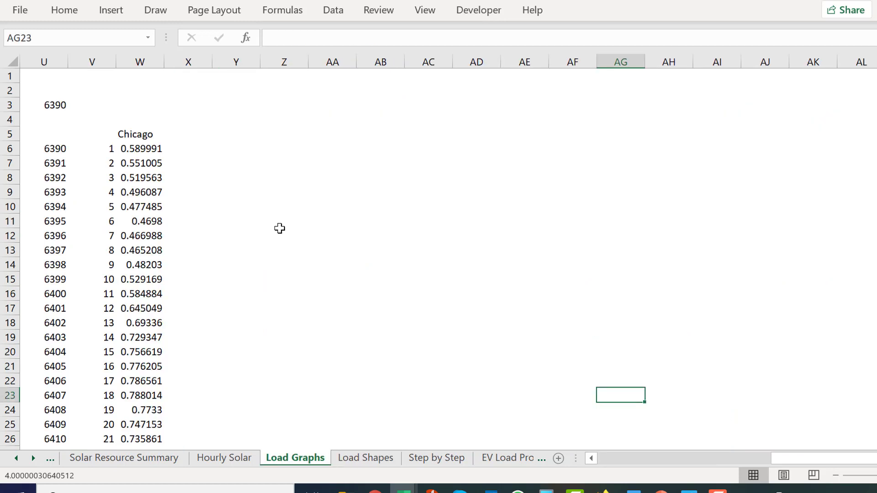
pyautogui.press('Left')
pyautogui.press('Left')
pyautogui.press('Left')
pyautogui.press('Left')
pyautogui.press('Left')
pyautogui.press('Left')
pyautogui.press('Left')
pyautogui.press('Left')
pyautogui.press('Left')
pyautogui.press('Left')
pyautogui.press('Left')
pyautogui.press('Left')
pyautogui.press('Left')
pyautogui.press('Left')
pyautogui.press('Left')
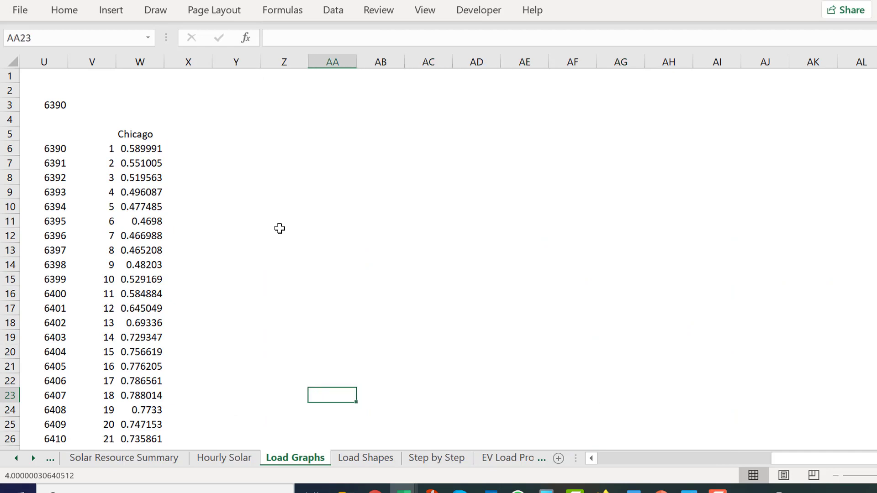
pyautogui.press('Left')
pyautogui.press('Left')
pyautogui.press('Left')
pyautogui.press('Left')
pyautogui.press('Left')
pyautogui.press('Left')
pyautogui.press('Left')
pyautogui.press('Left')
pyautogui.press('Left')
pyautogui.press('Left')
pyautogui.press('Left')
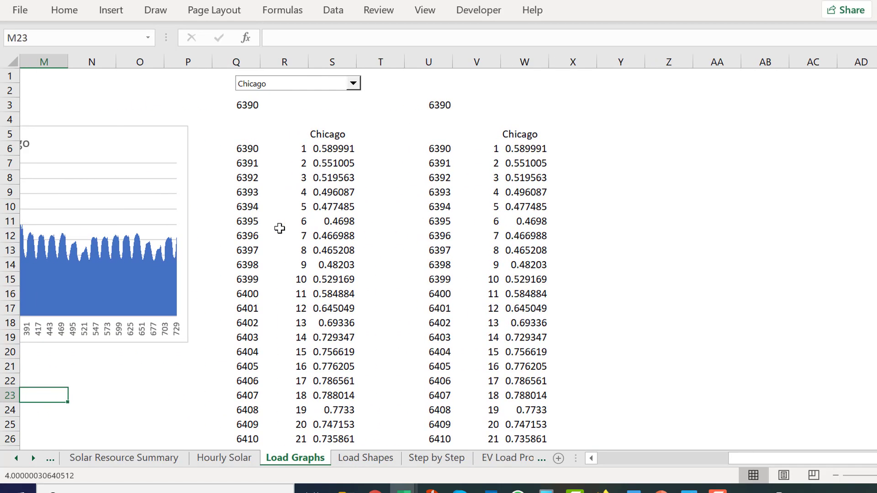
pyautogui.press('Left')
pyautogui.press('Left')
pyautogui.press('Left')
pyautogui.press('Left')
pyautogui.press('Left')
pyautogui.press('Left')
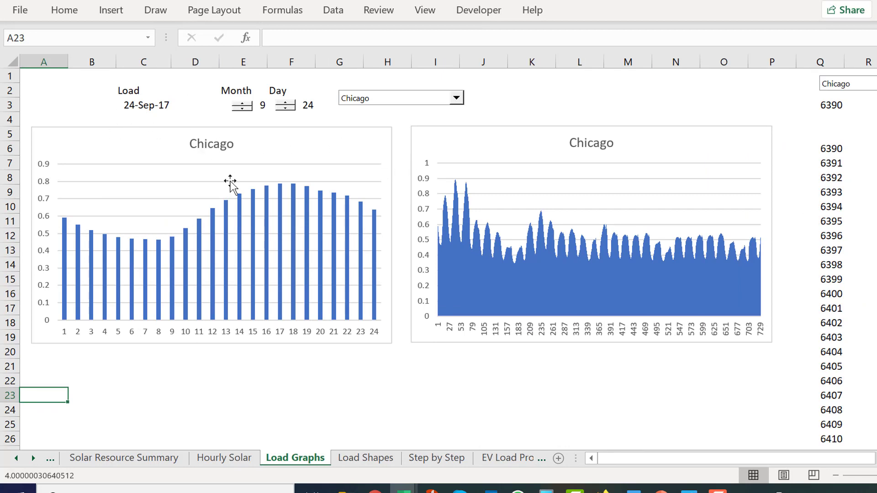
pyautogui.click(242, 108)
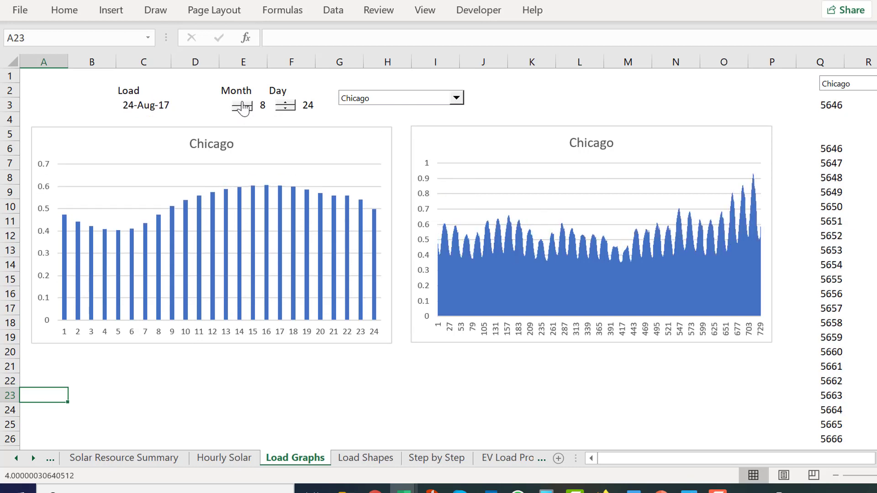
# Step: Examine the DATE formula in cell C3 and the linked month and day cells beside it
pyautogui.click(162, 106)
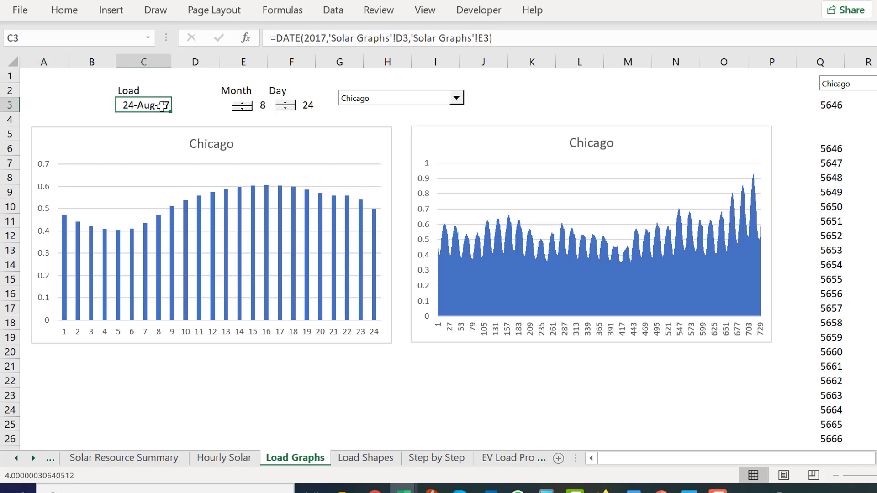
pyautogui.press('F2')
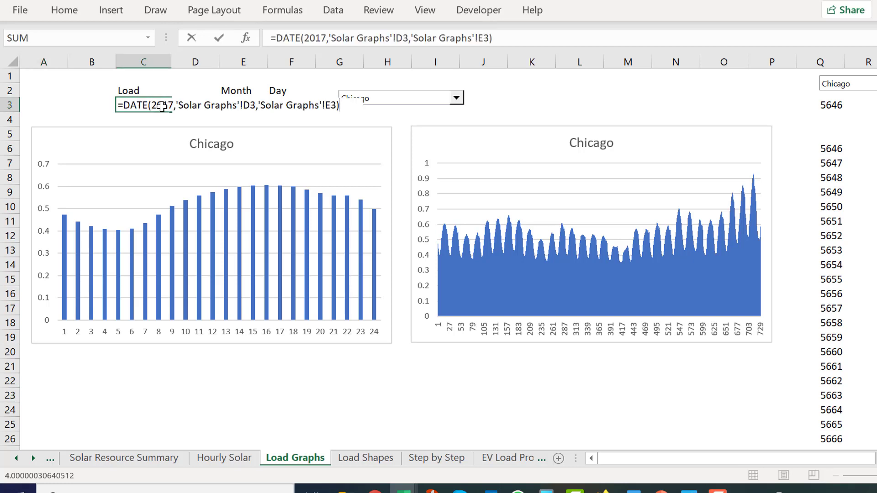
pyautogui.press('Escape')
pyautogui.press('Right')
pyautogui.press('Right')
pyautogui.press('Right')
pyautogui.press('Right')
pyautogui.press('Left')
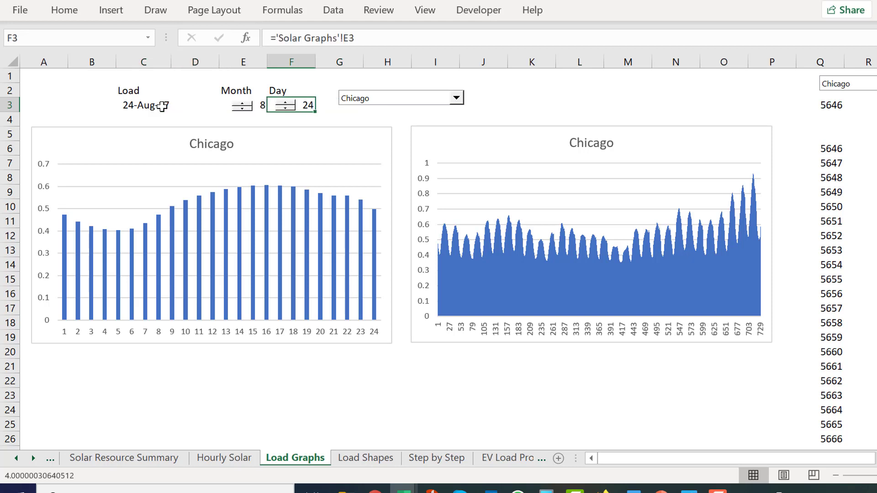
pyautogui.press('Left')
pyautogui.press('Left')
pyautogui.press('Left')
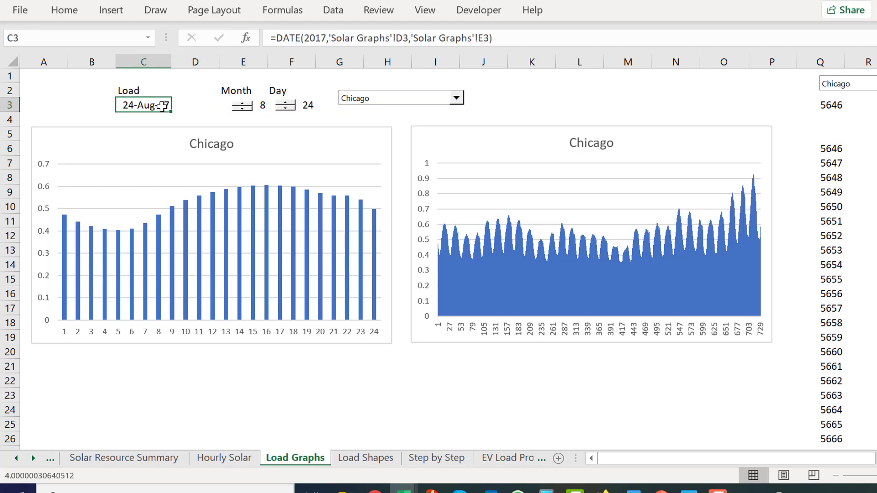
# Step: Re-enter the date's row lookup in cell Q3 as =MATCH(C3,'Load Shapes'!D:D,0)
pyautogui.press('Right')
pyautogui.press('Right')
pyautogui.press('Right')
pyautogui.press('Right')
pyautogui.press('Right')
pyautogui.press('Right')
pyautogui.press('Right')
pyautogui.press('Right')
pyautogui.press('Right')
pyautogui.press('Right')
pyautogui.press('Right')
pyautogui.press('Right')
pyautogui.press('Right')
pyautogui.press('Right')
pyautogui.press('Right')
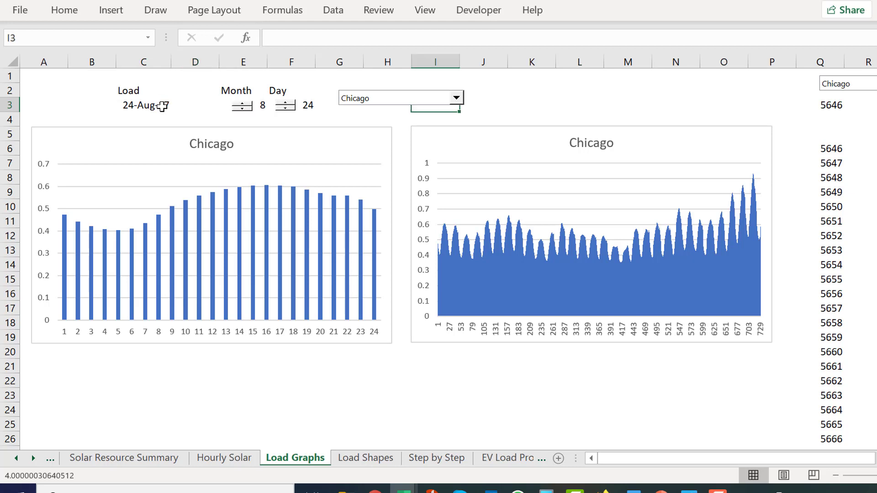
pyautogui.press('Left')
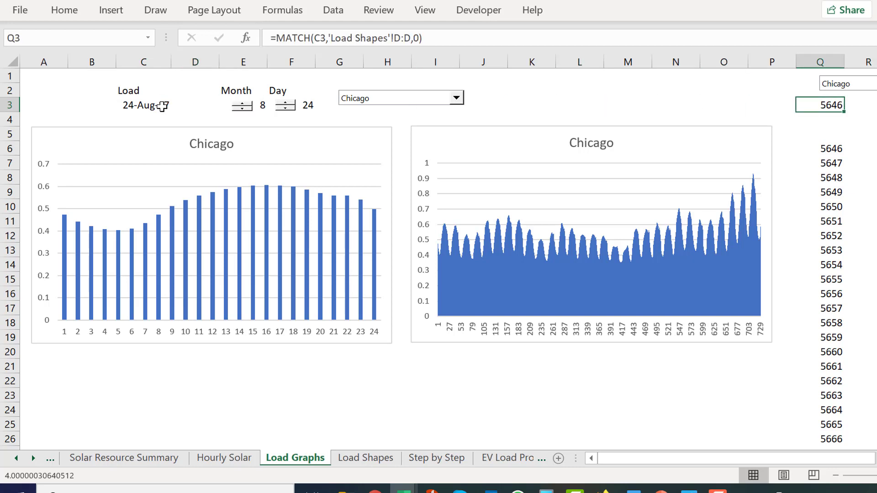
pyautogui.write('=m')
pyautogui.press('Tab')
pyautogui.press('Left')
pyautogui.press('Left')
pyautogui.press('Left')
pyautogui.press('Left')
pyautogui.press('Left')
pyautogui.press('Left')
pyautogui.press('Left')
pyautogui.press('Left')
pyautogui.press('Left')
pyautogui.press('Left')
pyautogui.press('Left')
pyautogui.press('Left')
pyautogui.press('Left')
pyautogui.press('Left')
pyautogui.press('Left')
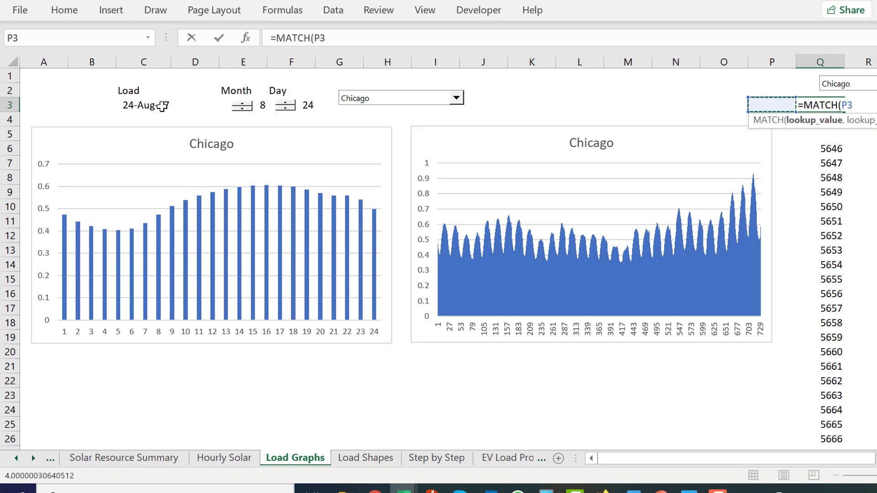
pyautogui.click(162, 107)
pyautogui.write(',')
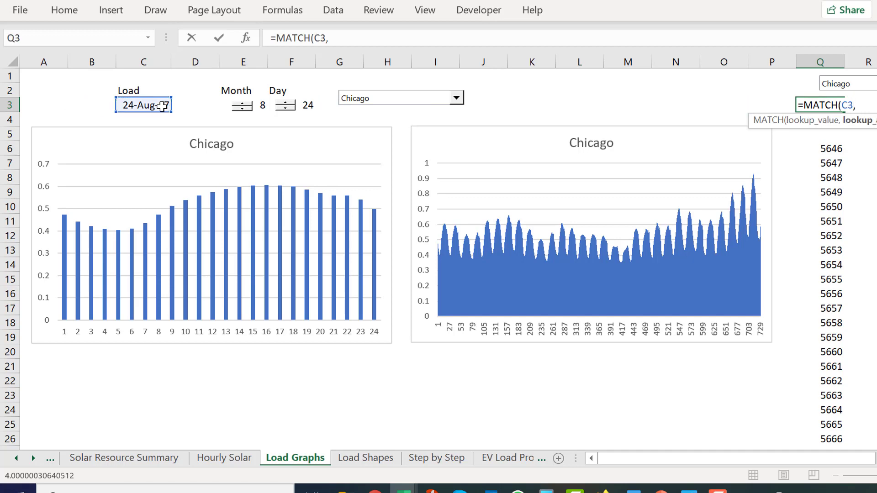
pyautogui.hotkey('ctrl', 'pagedown')
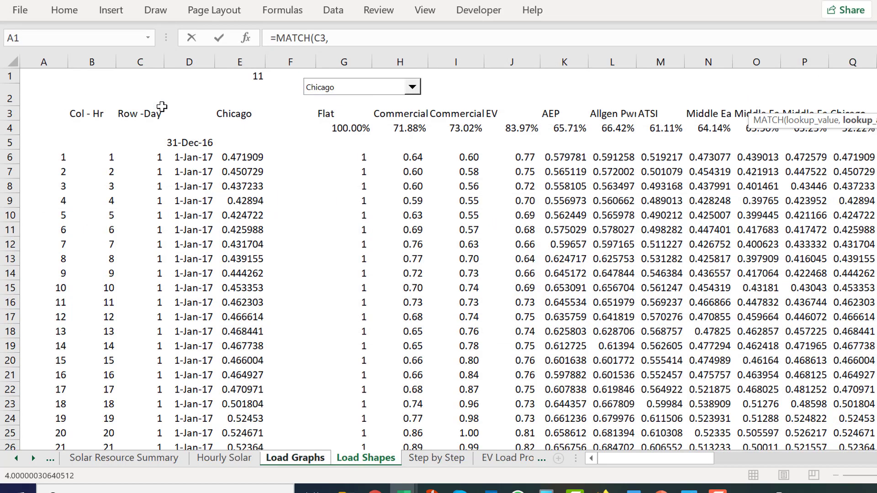
pyautogui.click(191, 63)
pyautogui.write(',')
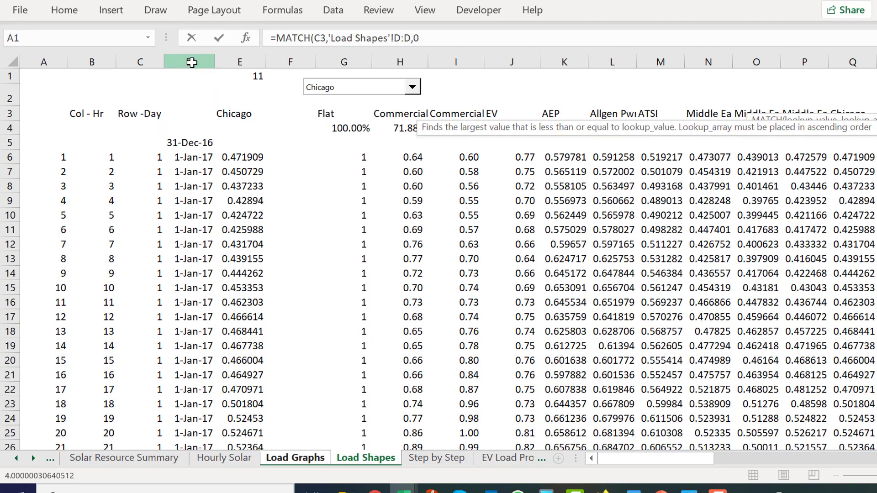
pyautogui.write('0')
pyautogui.press('Return')
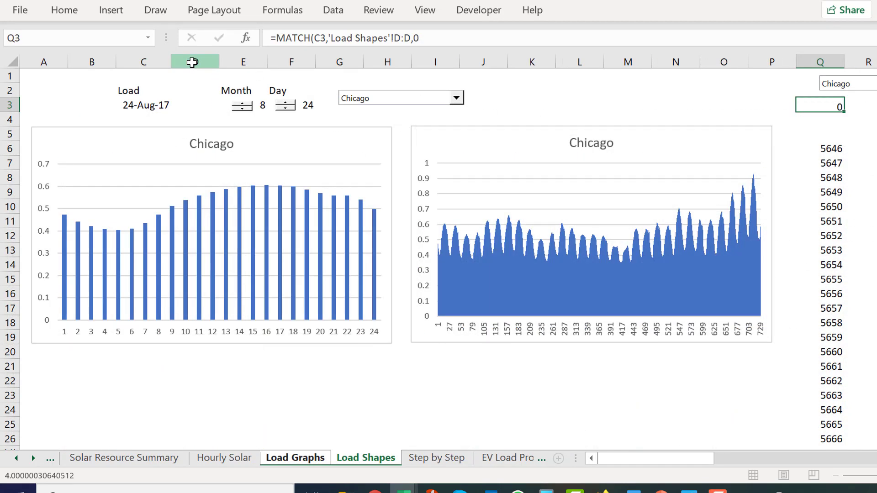
# Step: Re-enter the first hourly row number in cell Q6 as =$Q$3+R6-1
pyautogui.press('Down')
pyautogui.press('Down')
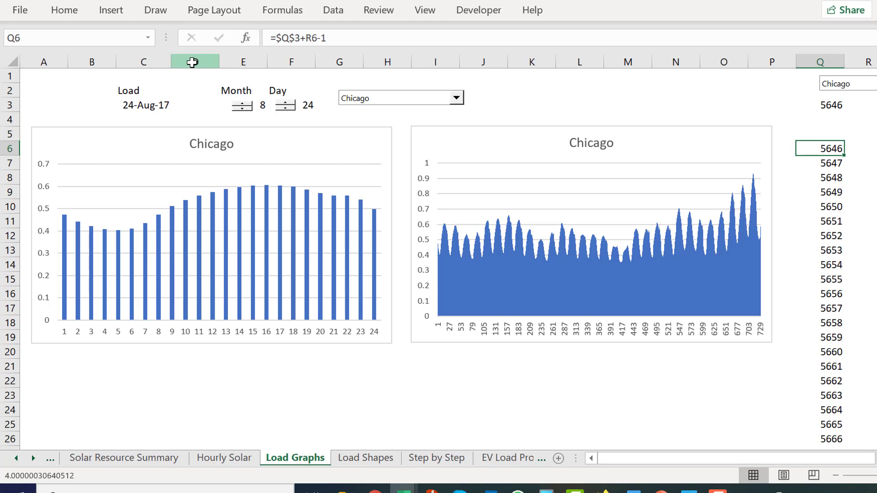
pyautogui.write('=')
pyautogui.press('Up')
pyautogui.press('Up')
pyautogui.press('Up')
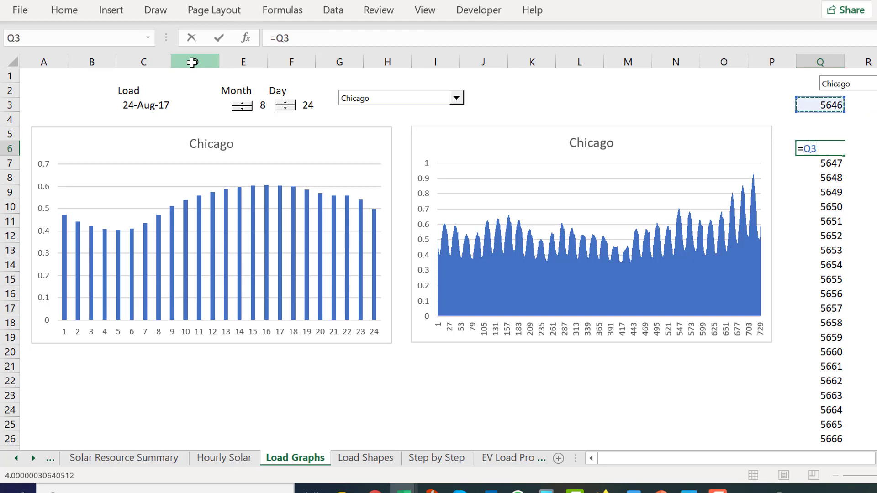
pyautogui.press('F4')
pyautogui.write('+')
pyautogui.press('Right')
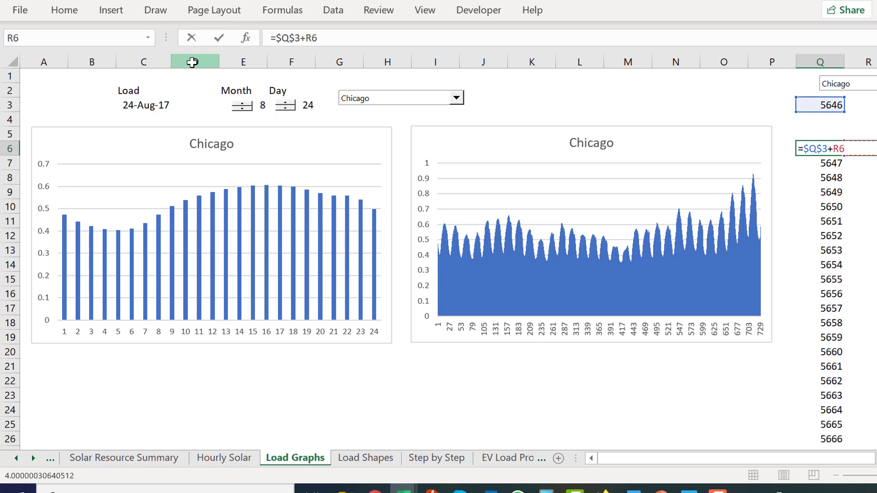
pyautogui.write('-')
pyautogui.press('Return')
# Step: Label the matched row number by entering Row # in cell P3
pyautogui.press('Up')
pyautogui.press('Up')
pyautogui.press('Up')
pyautogui.press('Up')
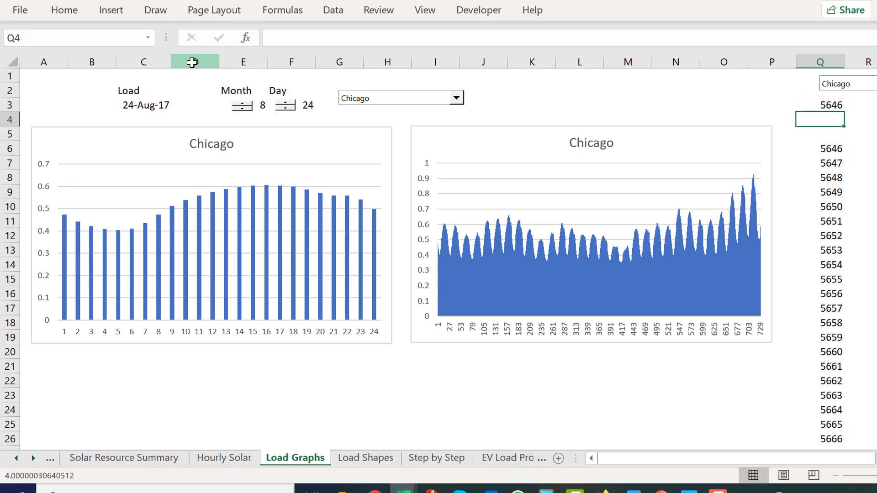
pyautogui.press('Left')
pyautogui.press('Delete')
pyautogui.write('Row')
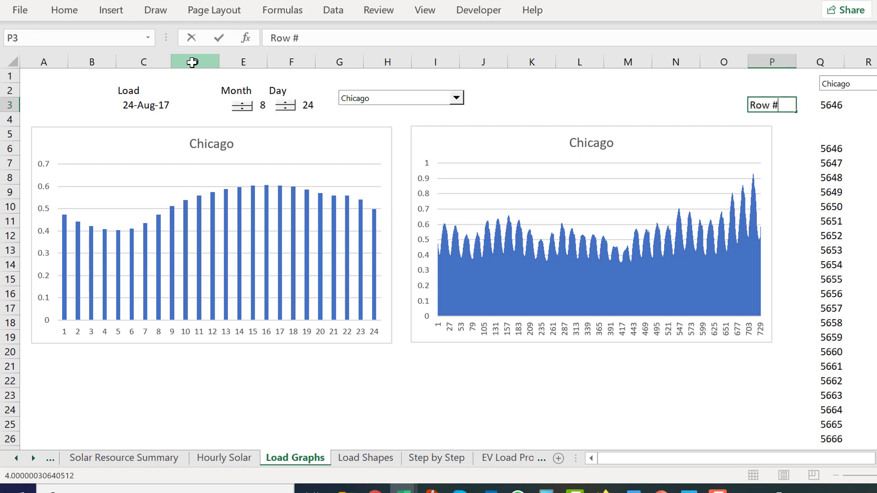
pyautogui.press('Tab')
# Step: Label the column of hourly row numbers by entering Rows in cell Q5
pyautogui.press('Down')
pyautogui.press('Down')
pyautogui.press('Down')
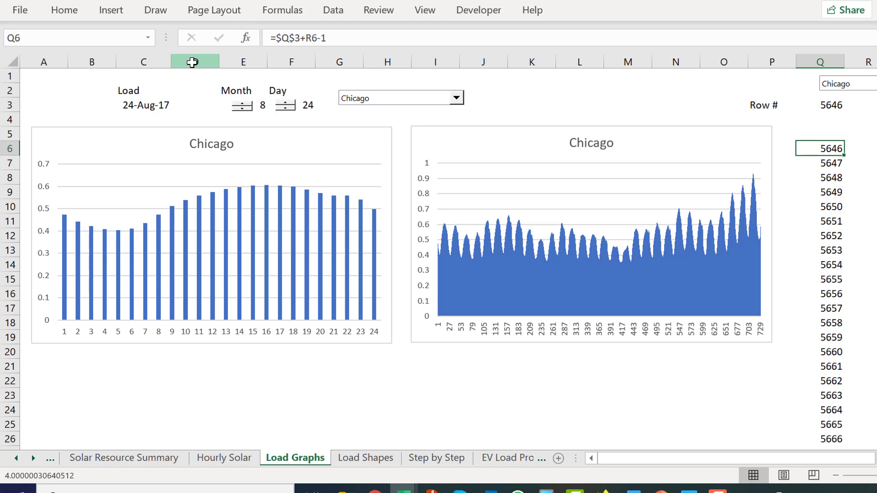
pyautogui.press('Up')
pyautogui.write('Row')
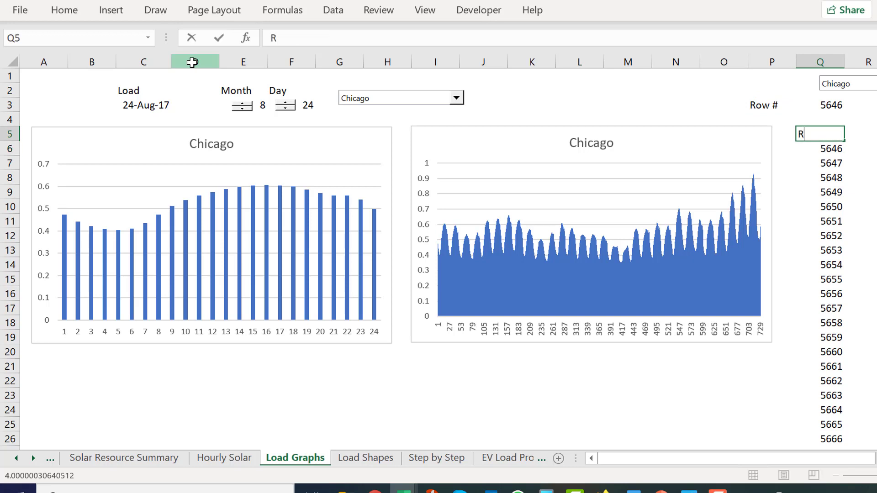
pyautogui.press('Down')
pyautogui.press('Down')
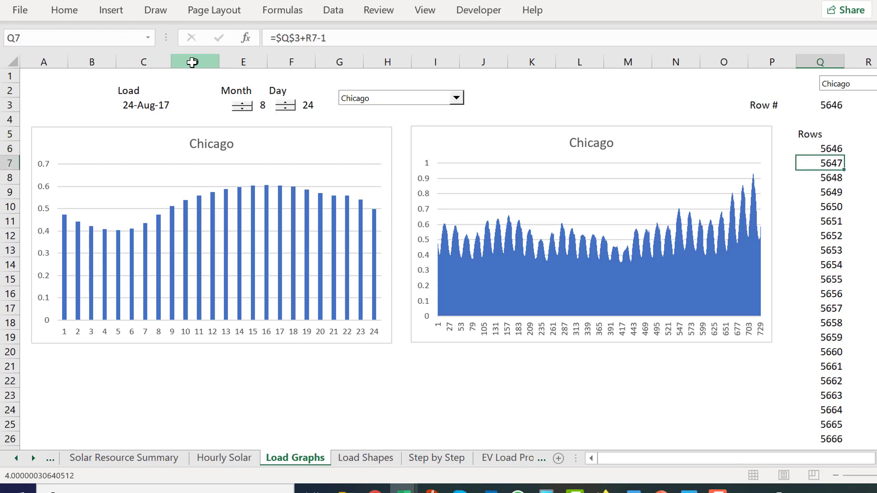
# Step: Examine the row number, hour number and INDEX load formula across cells Q6 to S6
pyautogui.press('Right')
pyautogui.press('Right')
pyautogui.press('Right')
pyautogui.press('Up')
pyautogui.press('Left')
pyautogui.press('Left')
pyautogui.press('Left')
pyautogui.press('Left')
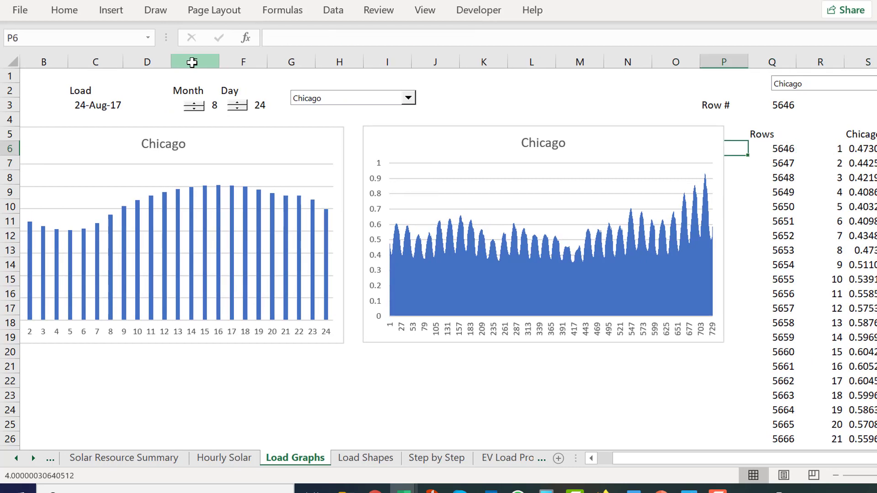
pyautogui.press('Right')
pyautogui.press('Right')
pyautogui.press('Right')
pyautogui.press('Left')
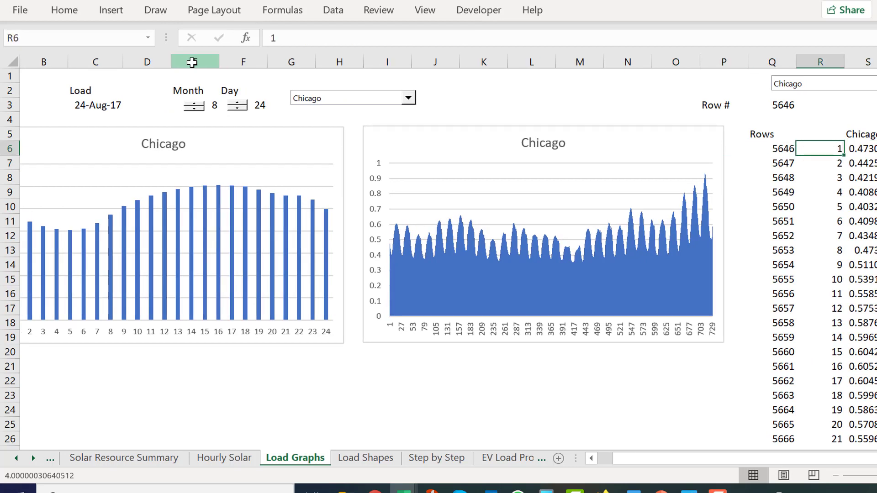
pyautogui.press('Right')
pyautogui.press('Left')
pyautogui.press('Left')
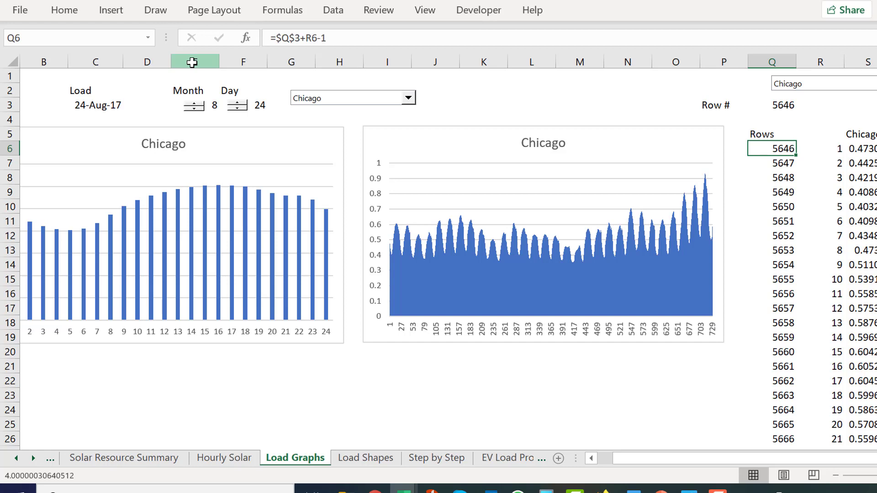
pyautogui.press('Right')
pyautogui.press('Right')
pyautogui.press('Left')
pyautogui.press('Left')
pyautogui.press('Right')
pyautogui.press('Right')
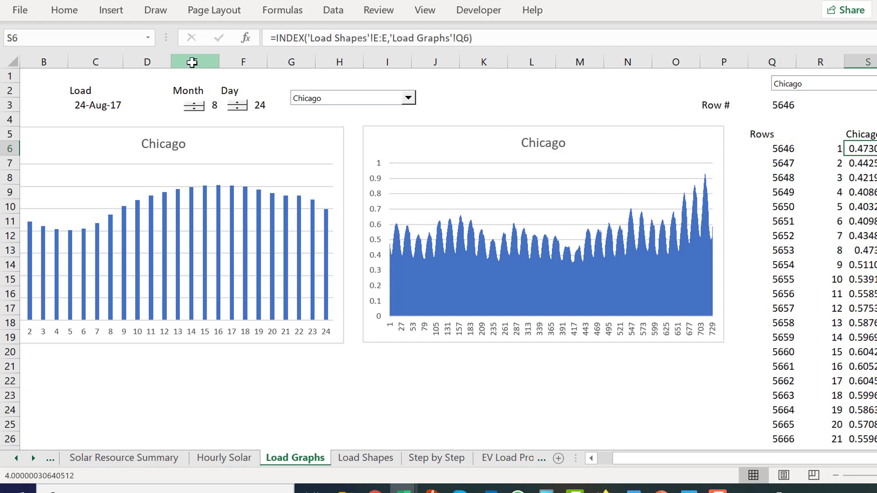
# Step: Re-enter the first hourly load lookup in cell S6 as =INDEX('Load Shapes'!E:E,'Load Graphs'!Q6)
pyautogui.write('=')
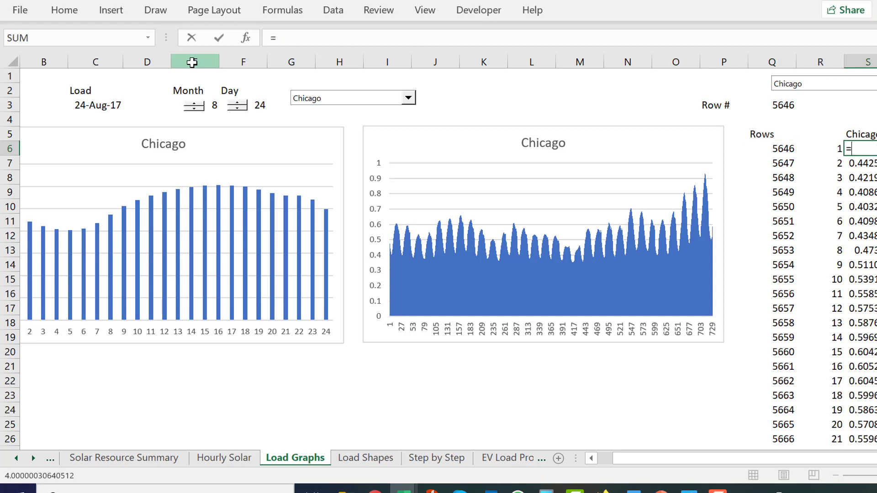
pyautogui.write('in')
pyautogui.press('Tab')
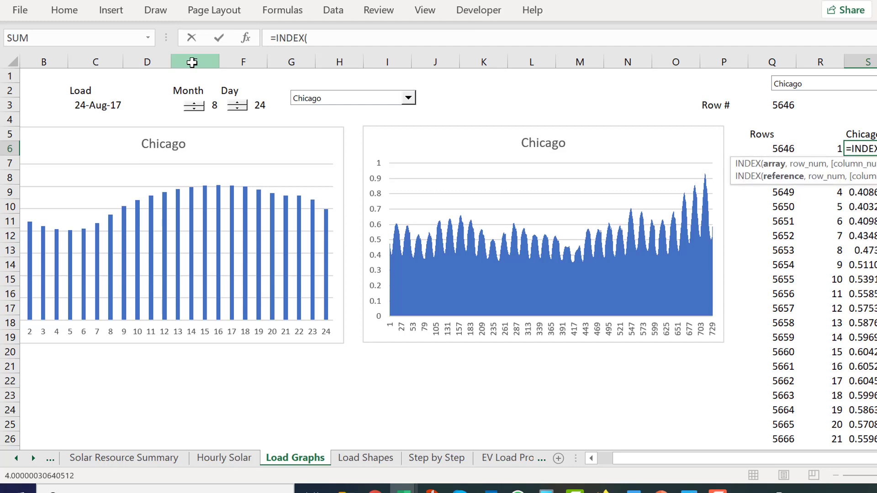
pyautogui.hotkey('ctrl', 'pagedown')
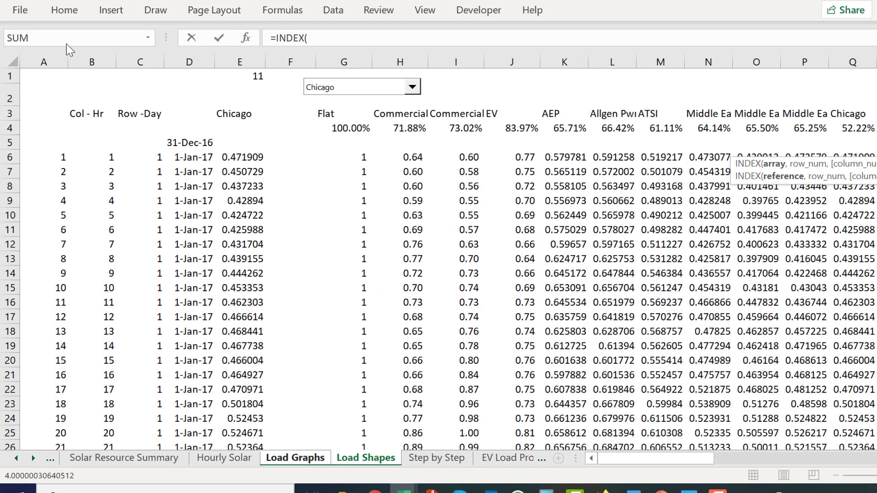
pyautogui.click(226, 62)
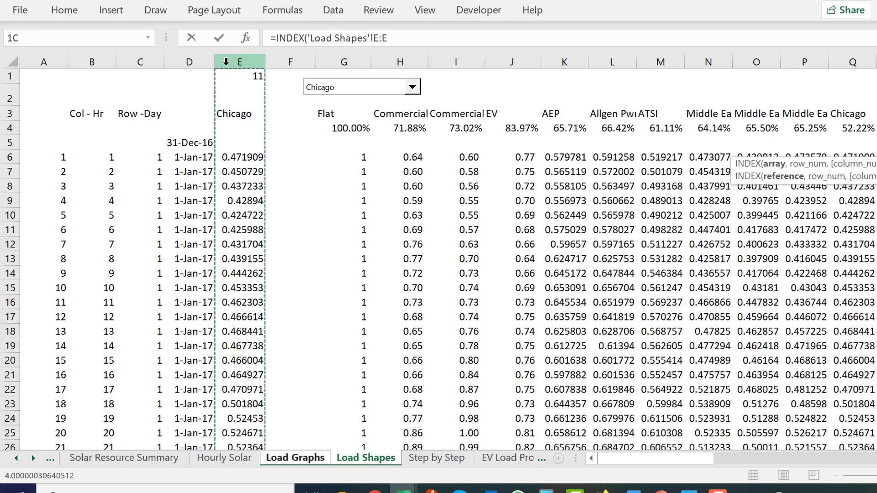
pyautogui.write(',')
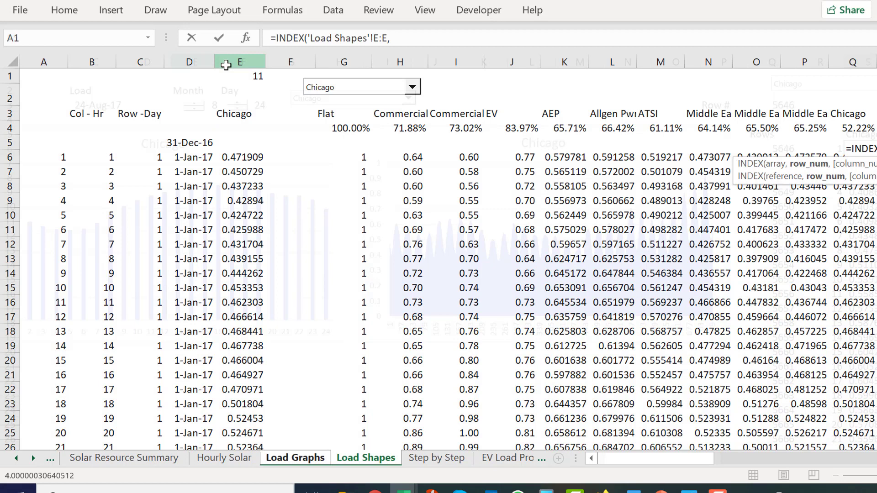
pyautogui.hotkey('ctrl', 'pageup')
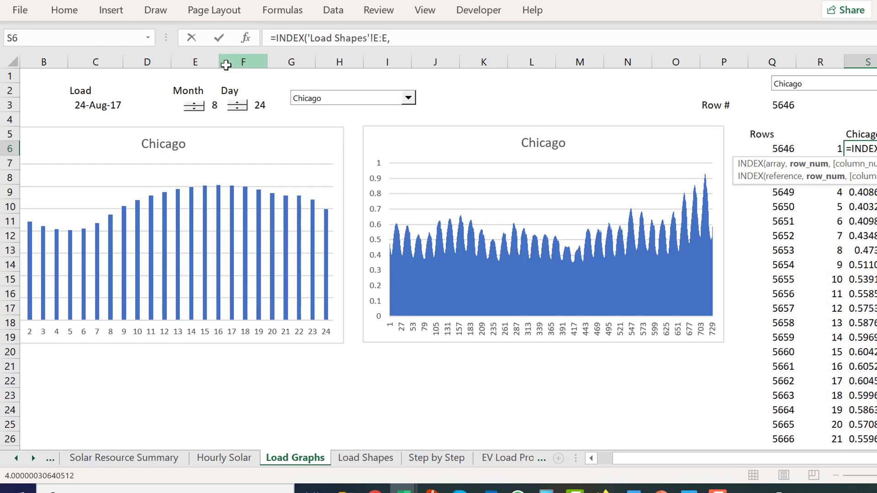
pyautogui.press('Left')
pyautogui.press('Left')
pyautogui.press('Right')
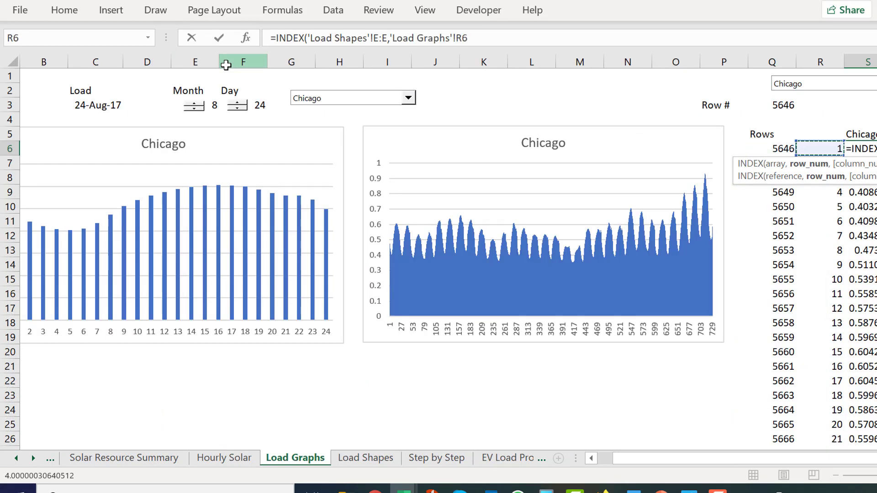
pyautogui.press('Left')
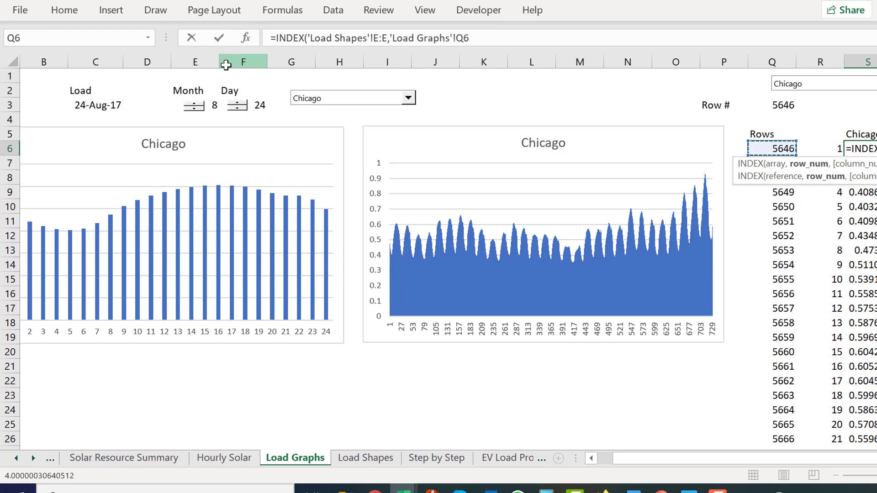
pyautogui.press('Return')
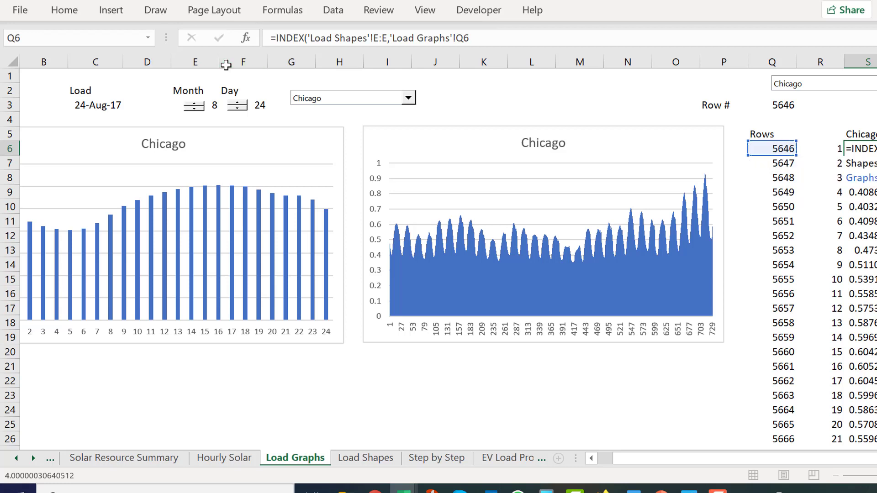
pyautogui.press('Return')
# Step: Fill the INDEX formula from cell S6 down through S29 to cover all 24 hours
pyautogui.press('Up')
pyautogui.hotkey('shift', 'Down')
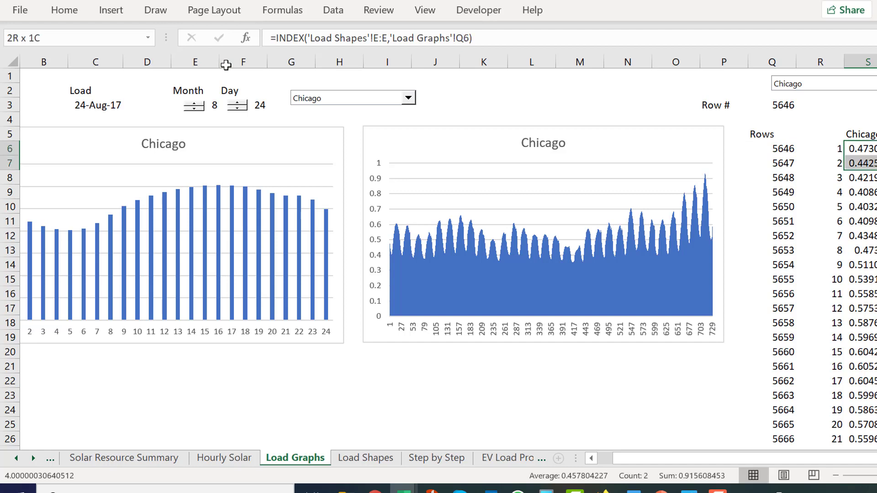
pyautogui.hotkey('shift', 'Down')
pyautogui.hotkey('shift', 'Down')
pyautogui.hotkey('shift', 'Down')
pyautogui.hotkey('shift', 'Down')
pyautogui.hotkey('shift', 'Down')
pyautogui.hotkey('shift', 'Down')
pyautogui.hotkey('shift', 'Down')
pyautogui.hotkey('shift', 'Down')
pyautogui.hotkey('shift', 'Down')
pyautogui.hotkey('shift', 'Down')
pyautogui.hotkey('shift', 'Down')
pyautogui.hotkey('shift', 'Down')
pyautogui.hotkey('shift', 'Down')
pyautogui.hotkey('shift', 'Down')
pyautogui.hotkey('shift', 'Down')
pyautogui.hotkey('shift', 'Down')
pyautogui.hotkey('shift', 'Down')
pyautogui.hotkey('shift', 'Down')
pyautogui.hotkey('shift', 'Down')
pyautogui.hotkey('shift', 'Down')
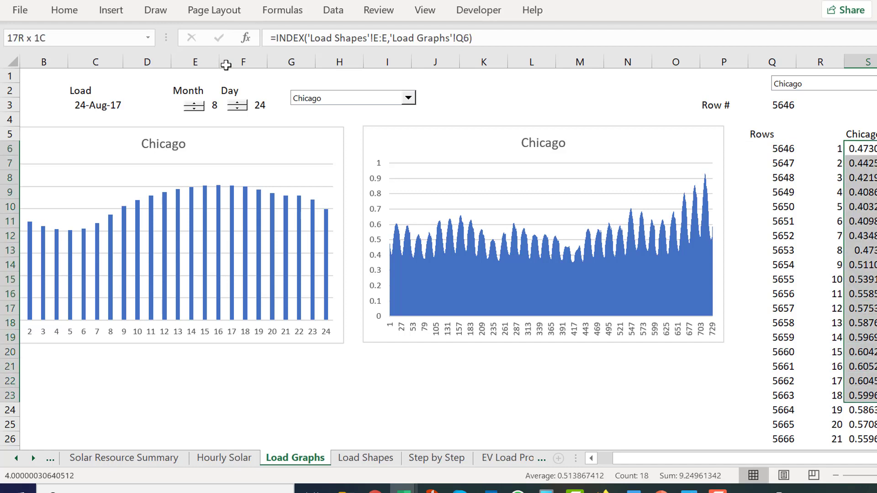
pyautogui.hotkey('shift', 'Down')
pyautogui.scroll(-9, 226, 65)
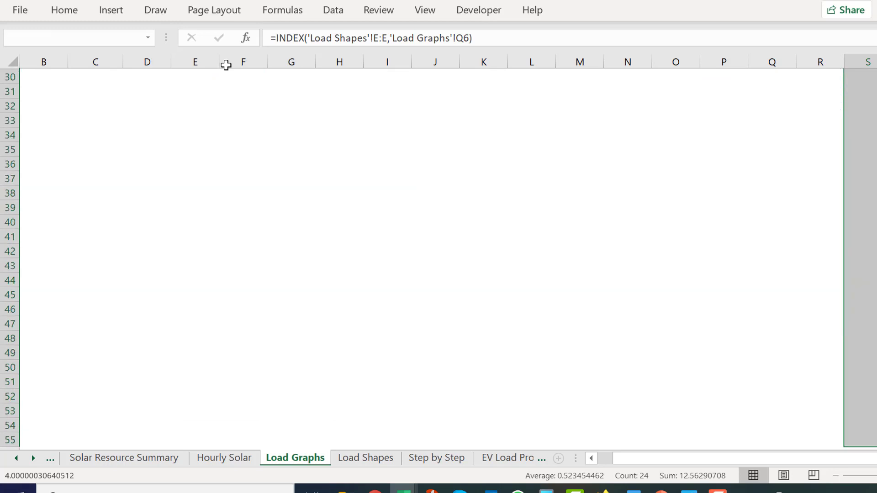
pyautogui.scroll(8, 226, 65)
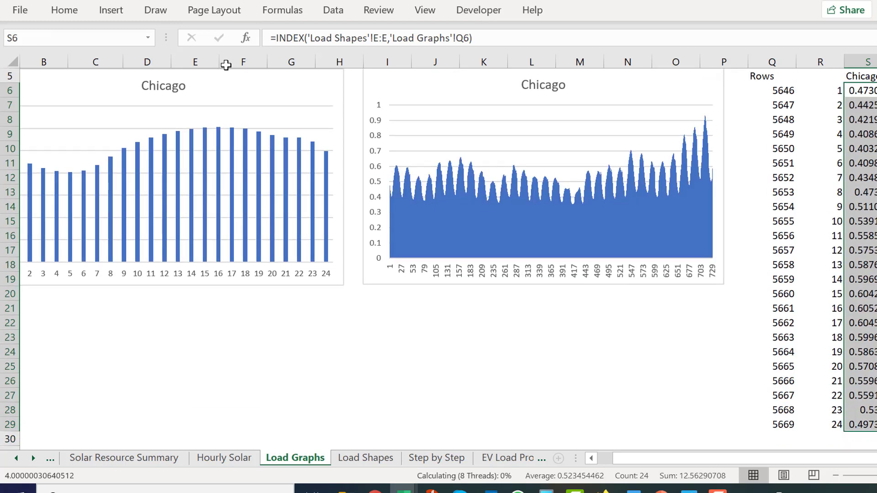
# Step: Review the hourly row number formula in cell Q6 under the Rows heading
pyautogui.press('Up')
pyautogui.press('Up')
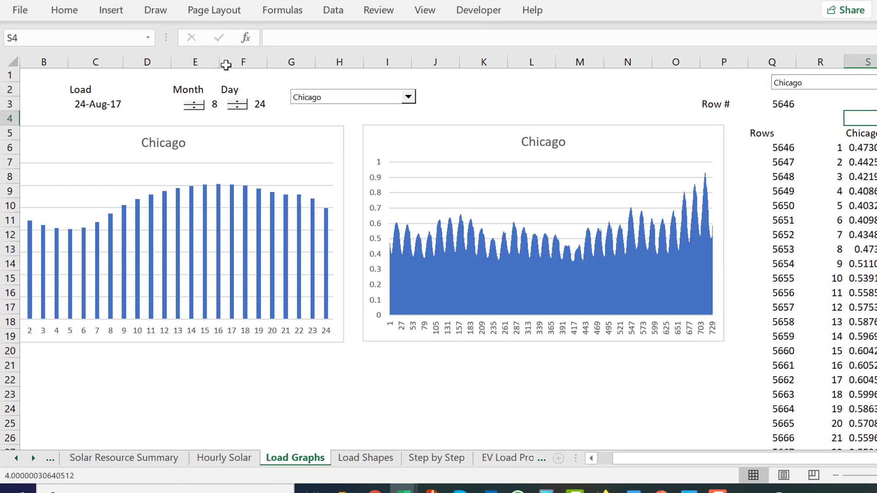
pyautogui.press('Left')
pyautogui.press('Left')
pyautogui.press('Left')
pyautogui.press('Right')
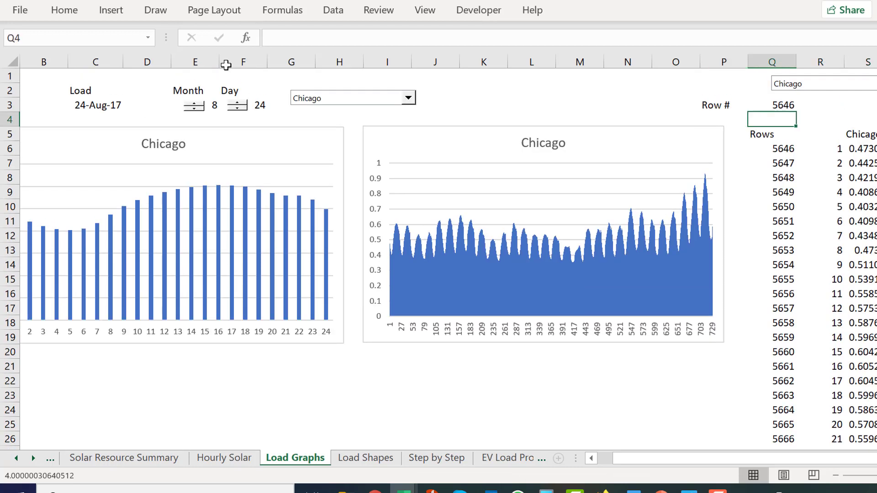
pyautogui.press('Down')
pyautogui.press('Down')
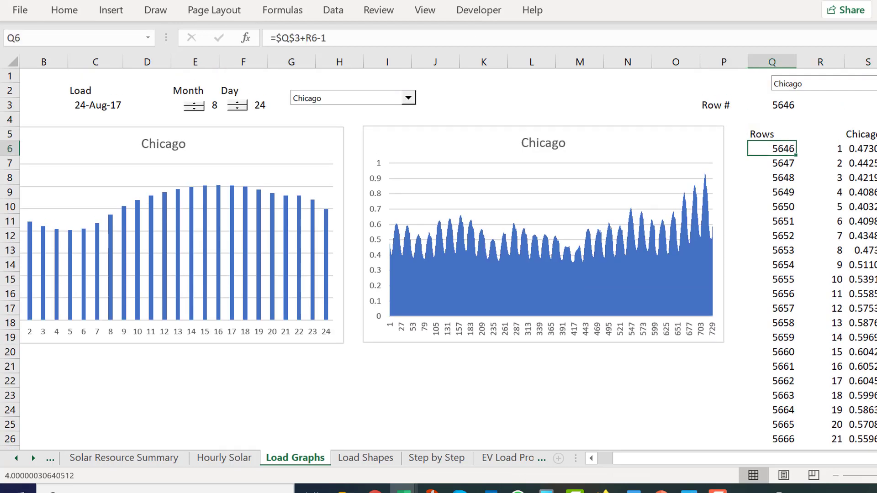
# Step: Set the load date to month 7 and day 20, and review the daily and monthly load graphs
pyautogui.click(200, 108)
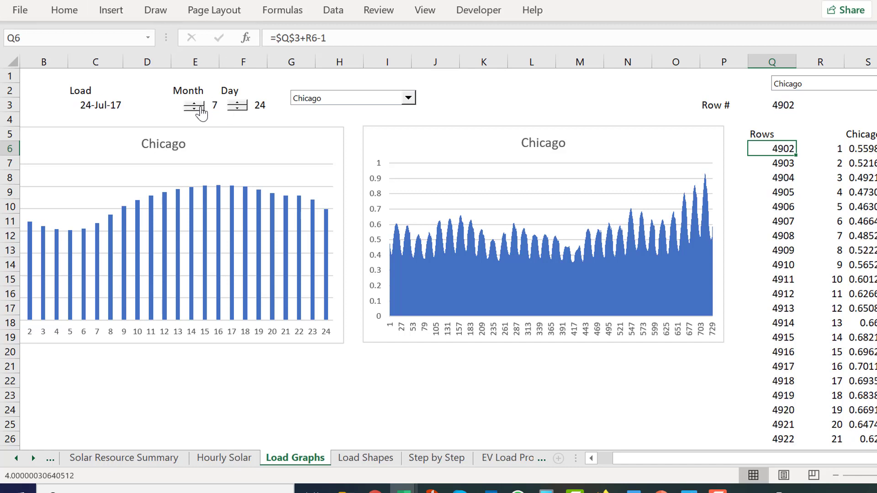
pyautogui.click(238, 108)
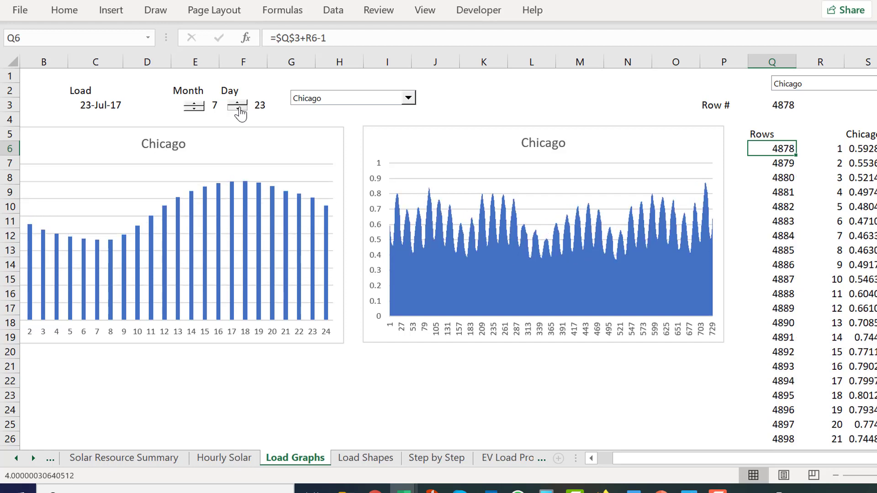
pyautogui.click(238, 108)
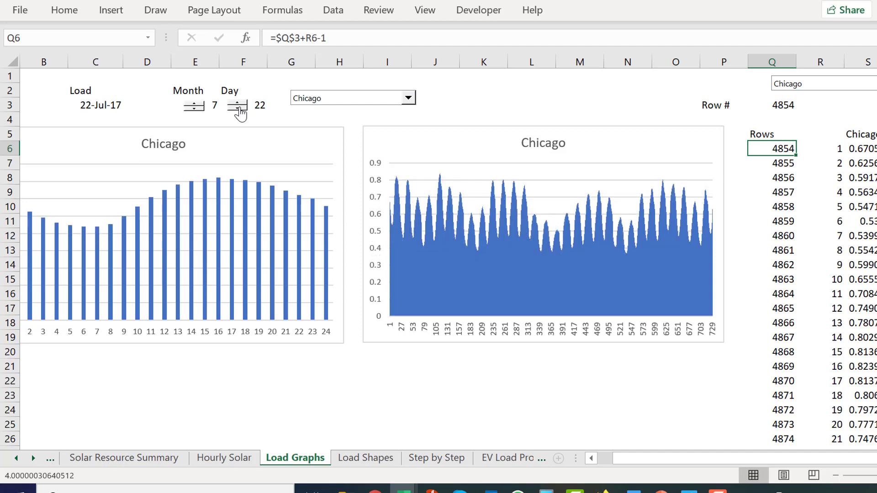
pyautogui.click(238, 109)
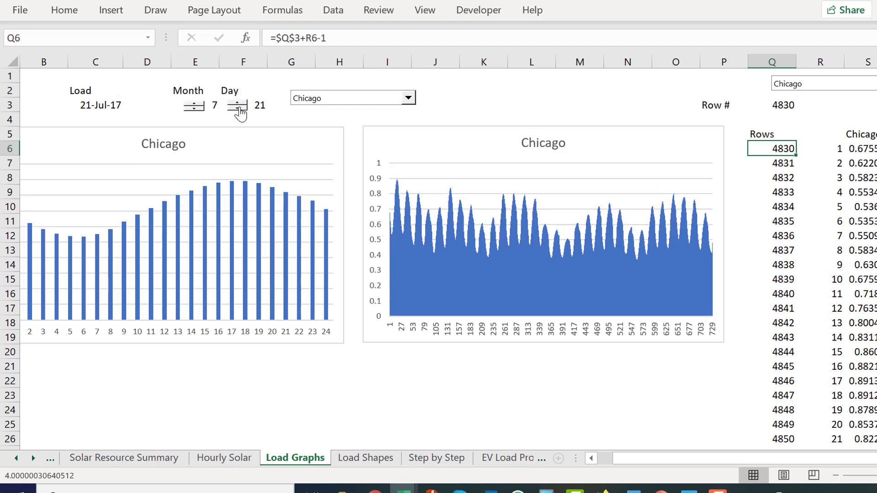
pyautogui.click(238, 109)
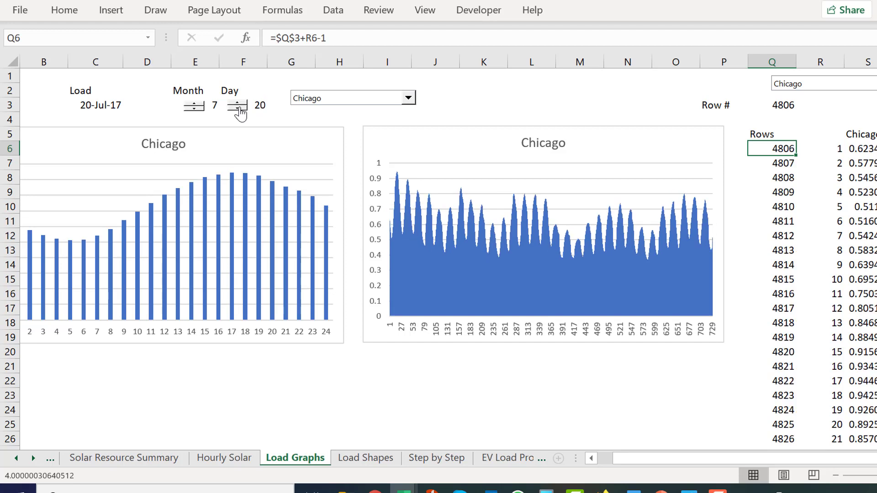
pyautogui.click(235, 374)
pyautogui.press('Home')
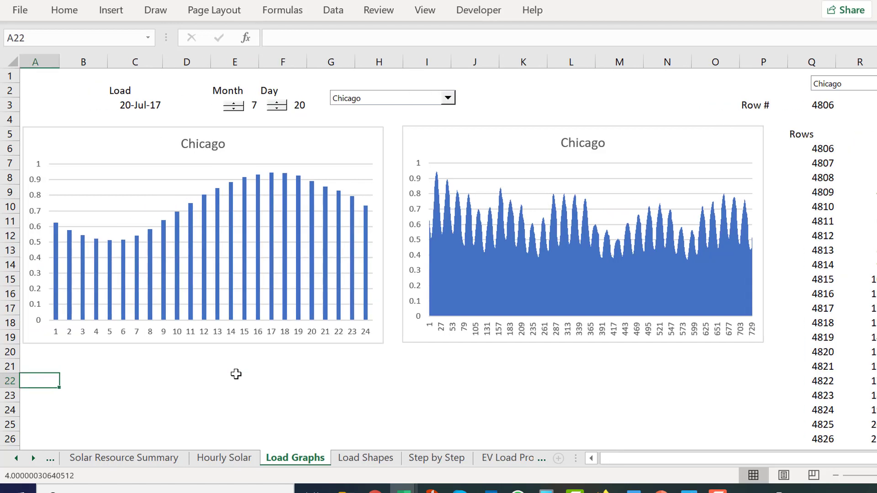
pyautogui.press('Right')
pyautogui.press('Right')
pyautogui.press('Right')
pyautogui.press('Right')
pyautogui.press('Right')
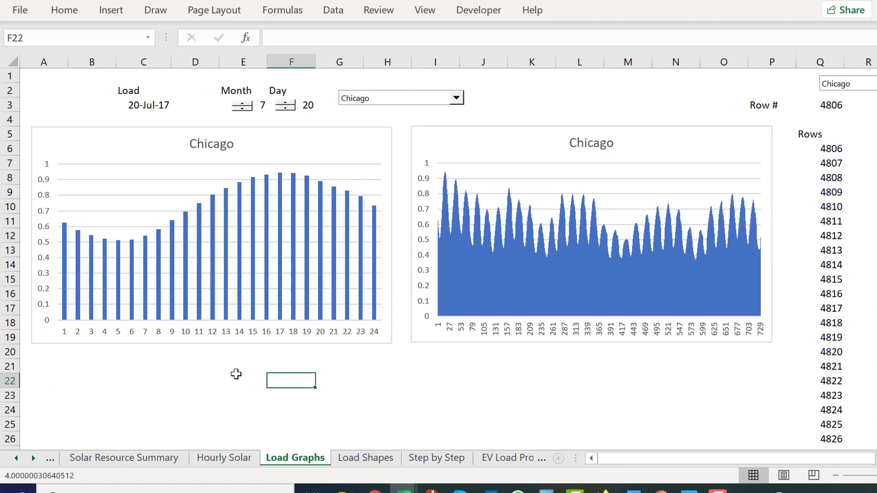
# Step: Go back through the workbook to the One Week Summary sheet
pyautogui.hotkey('ctrl', 'pageup')
pyautogui.hotkey('ctrl', 'pageup')
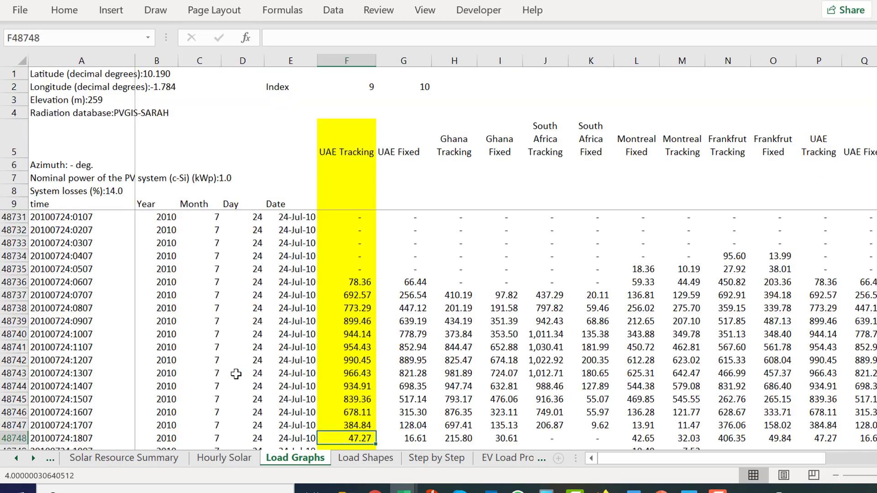
pyautogui.hotkey('ctrl', 'pageup')
pyautogui.hotkey('ctrl', 'pageup')
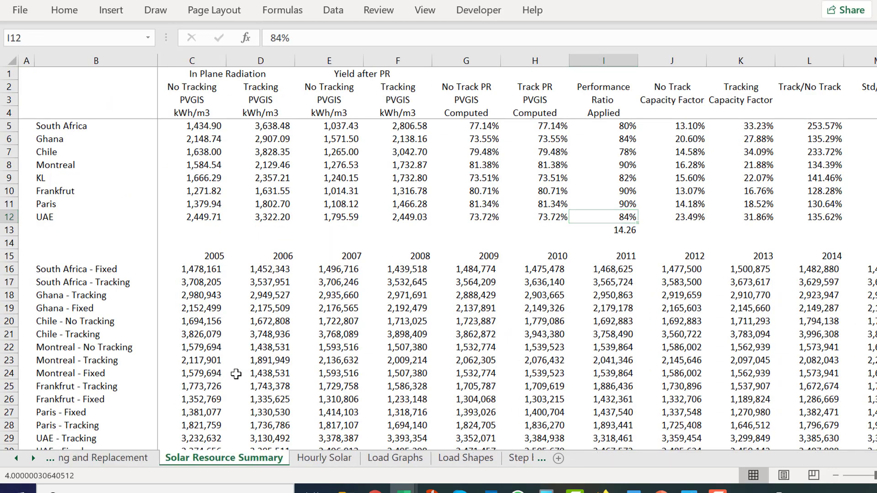
pyautogui.hotkey('ctrl', 'pageup')
pyautogui.hotkey('ctrl', 'pageup')
pyautogui.hotkey('ctrl', 'pageup')
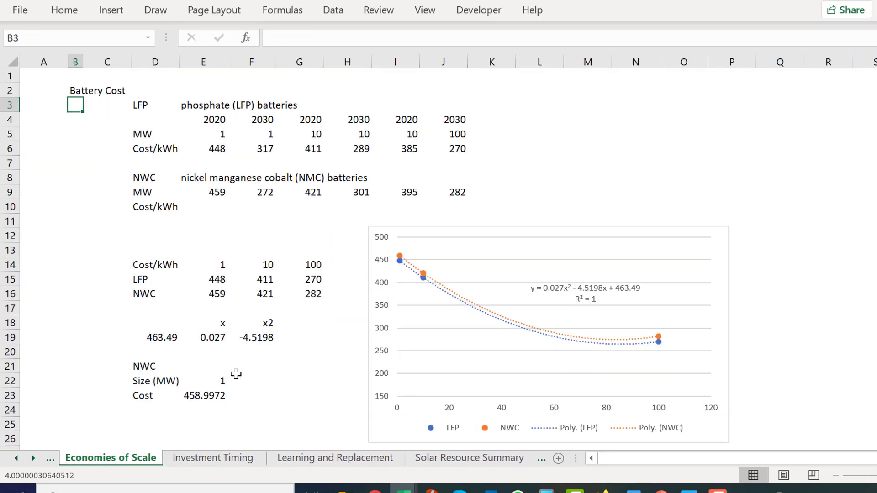
pyautogui.hotkey('ctrl', 'pageup')
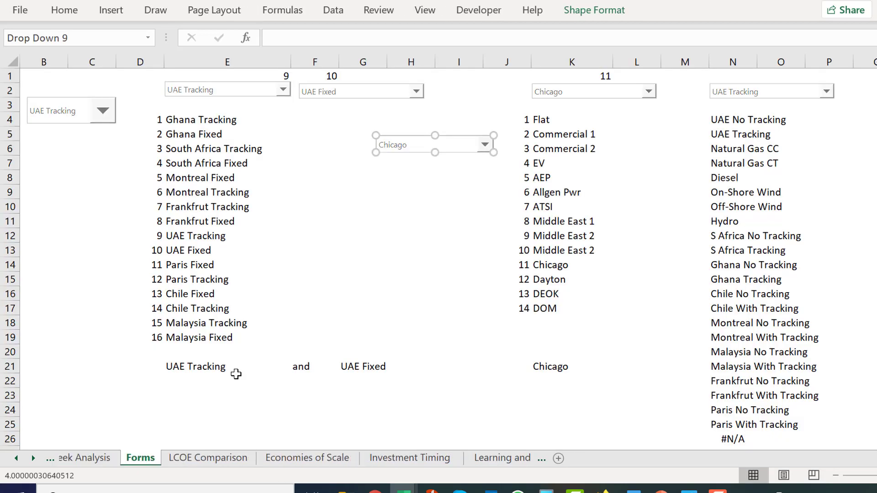
pyautogui.hotkey('ctrl', 'pageup')
pyautogui.hotkey('ctrl', 'pageup')
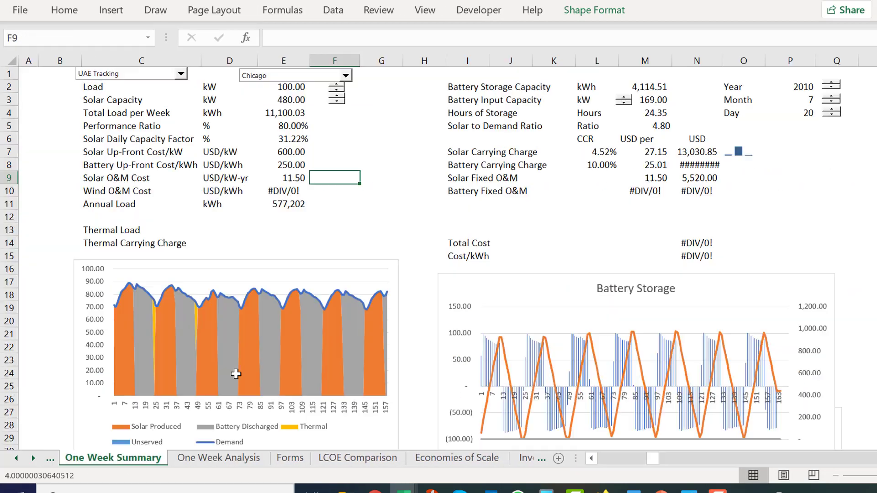
# Step: Open the One Day Analysis sheet and look through the Load Shape row across its hourly columns
pyautogui.press('Left')
pyautogui.press('Left')
pyautogui.press('Right')
pyautogui.press('Right')
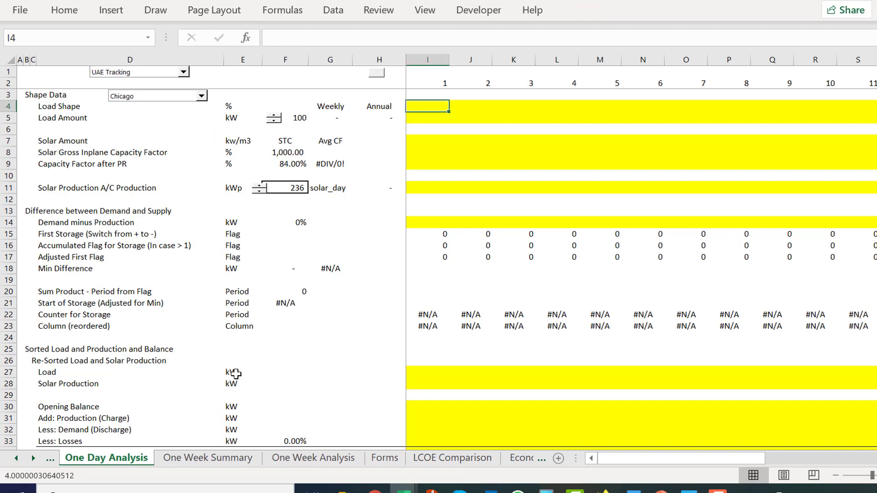
pyautogui.press('Right')
pyautogui.press('Right')
pyautogui.press('Right')
pyautogui.press('Right')
pyautogui.press('Right')
pyautogui.press('Right')
pyautogui.press('Right')
pyautogui.press('Right')
pyautogui.press('Right')
pyautogui.press('Right')
pyautogui.press('Right')
pyautogui.press('Right')
pyautogui.press('Right')
pyautogui.press('Right')
pyautogui.press('Right')
pyautogui.press('Right')
pyautogui.press('Right')
pyautogui.press('Right')
pyautogui.press('Right')
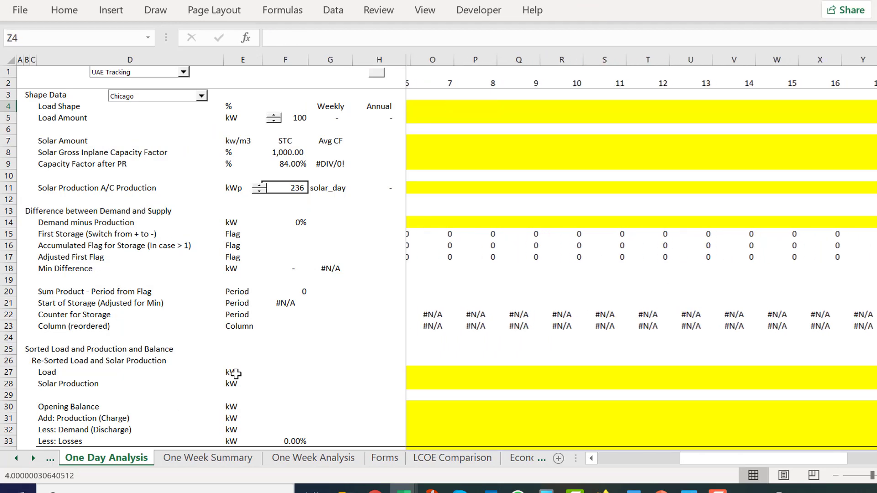
pyautogui.press('Right')
pyautogui.hotkey('ctrl', 'Left')
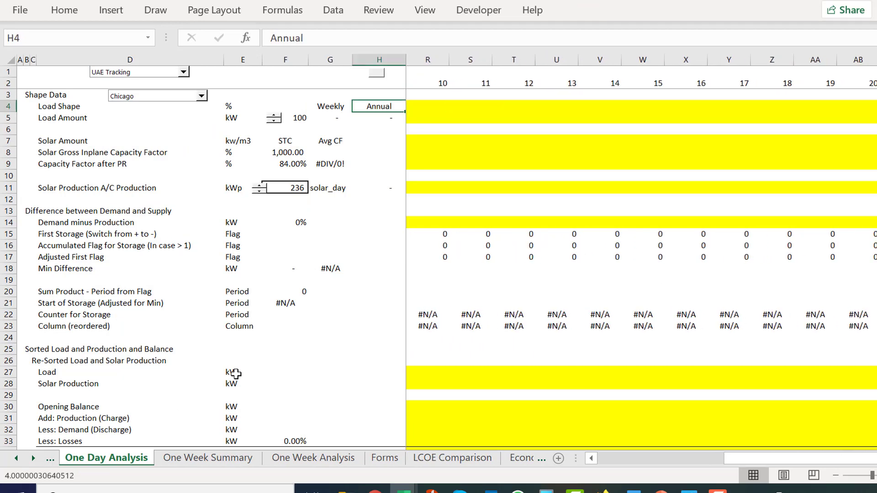
pyautogui.press('Left')
pyautogui.press('Right')
pyautogui.press('Right')
# Step: Go to the One Day Summary sheet and review its load, solar, battery and date inputs along with the charts
pyautogui.hotkey('ctrl', 'pageup')
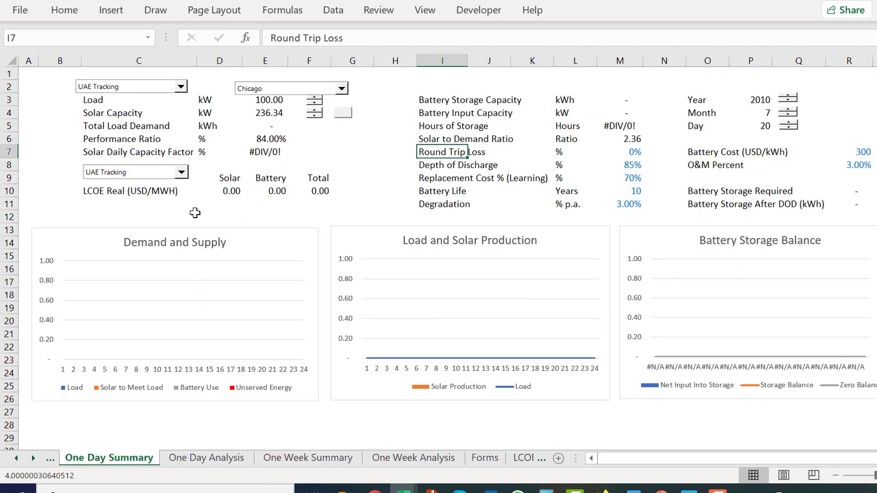
pyautogui.click(368, 153)
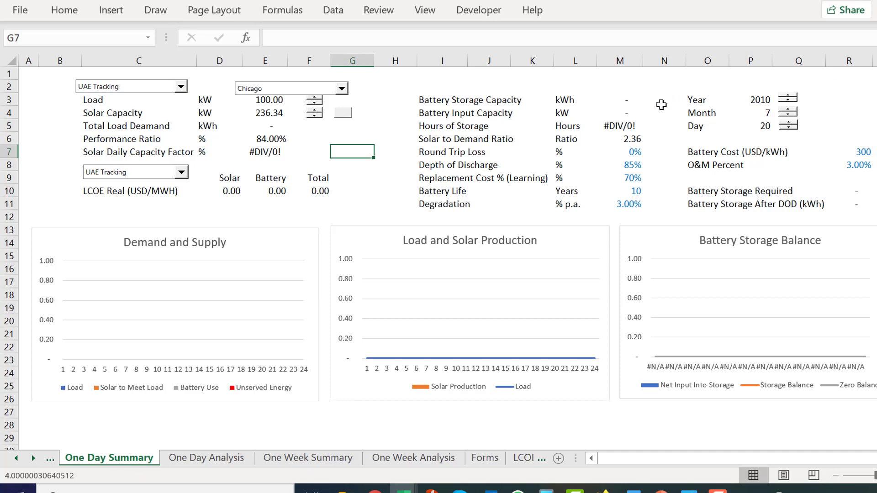
pyautogui.click(833, 111)
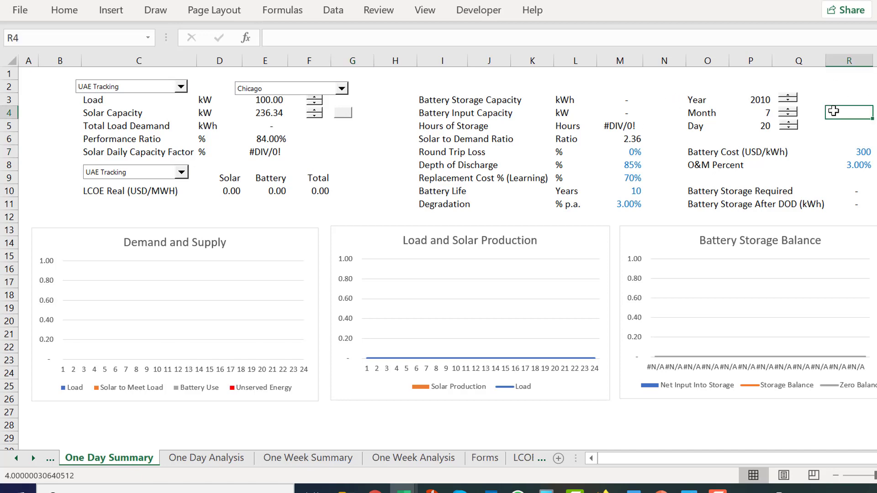
# Step: Return to the One Day Analysis sheet and examine the Load Amount row's input, its two total formulas and first hourly cells
pyautogui.hotkey('ctrl', 'pagedown')
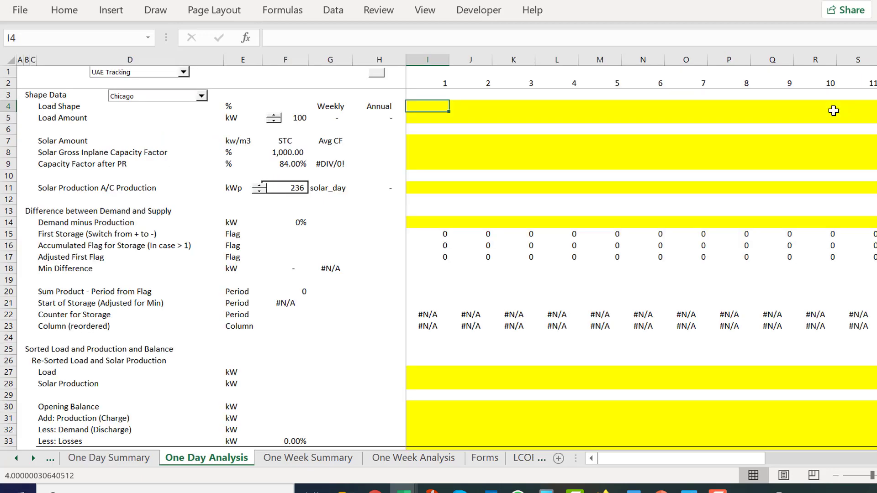
pyautogui.press('Left')
pyautogui.press('Right')
pyautogui.press('Down')
pyautogui.press('Left')
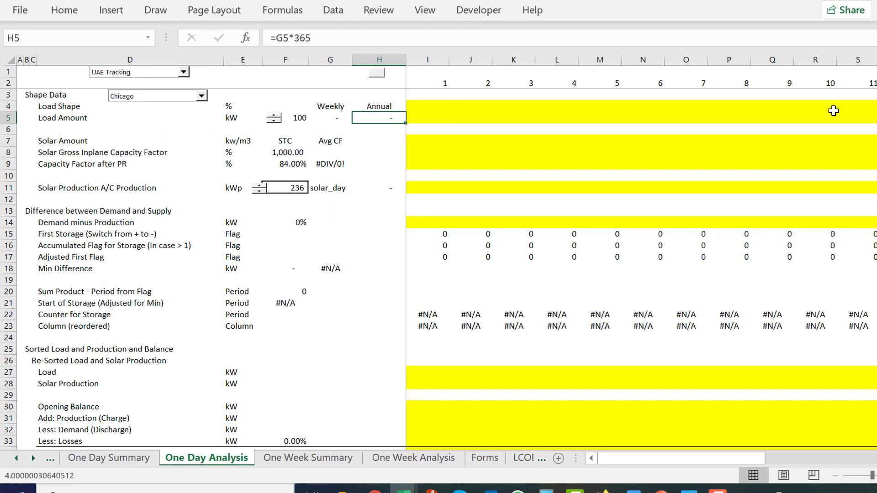
pyautogui.press('Left')
pyautogui.press('Left')
pyautogui.press('Right')
pyautogui.press('Right')
pyautogui.press('Left')
pyautogui.press('Left')
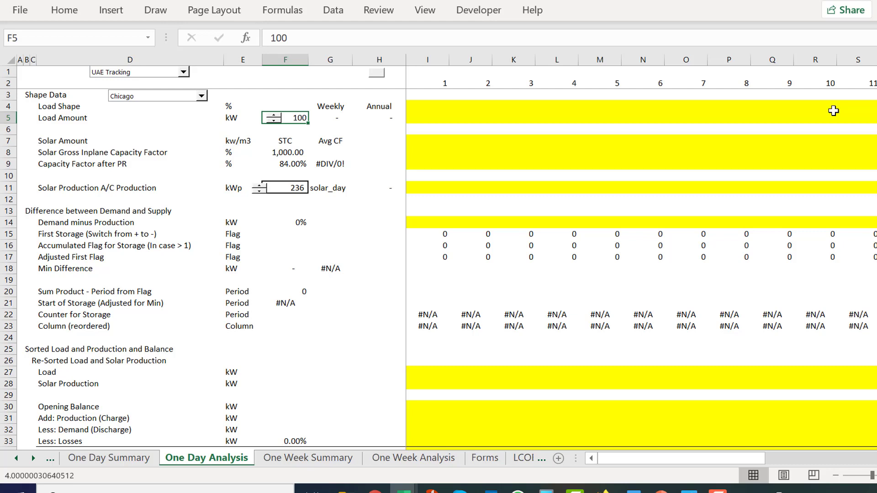
pyautogui.press('Right')
pyautogui.press('Right')
pyautogui.press('Right')
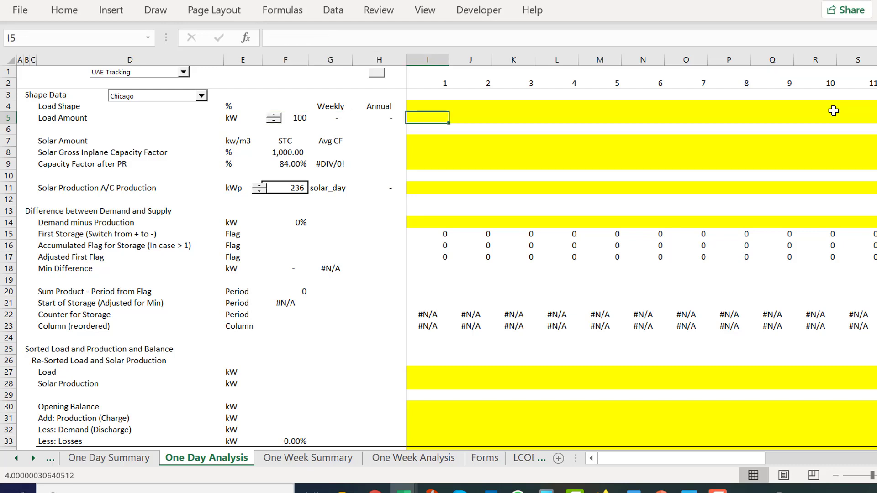
pyautogui.press('Left')
pyautogui.press('Left')
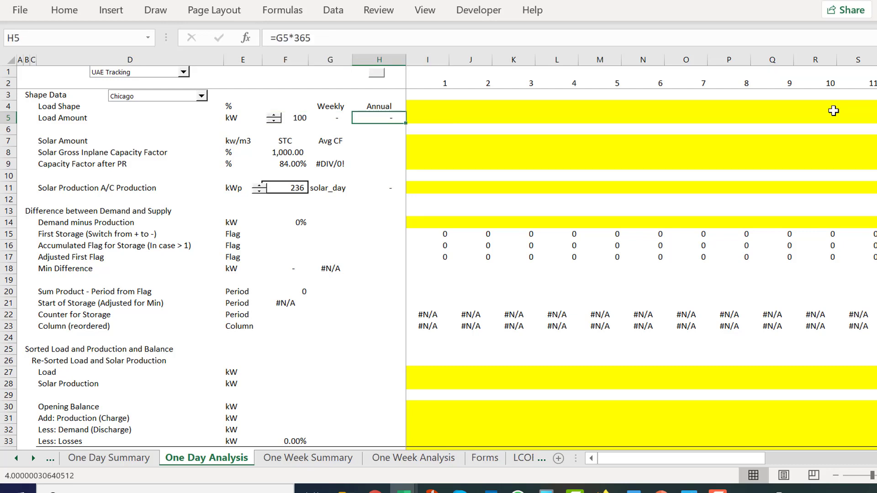
pyautogui.press('Up')
pyautogui.press('Down')
pyautogui.press('Left')
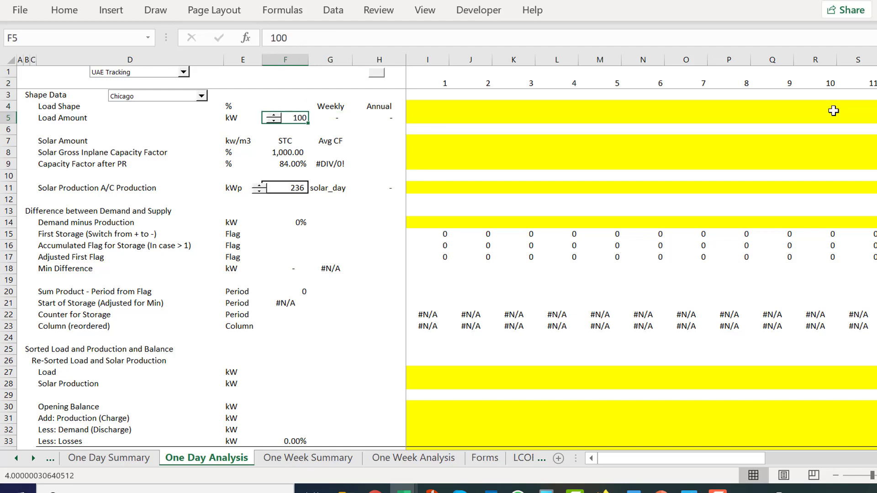
pyautogui.press('Right')
pyautogui.press('Right')
pyautogui.press('Right')
pyautogui.press('Right')
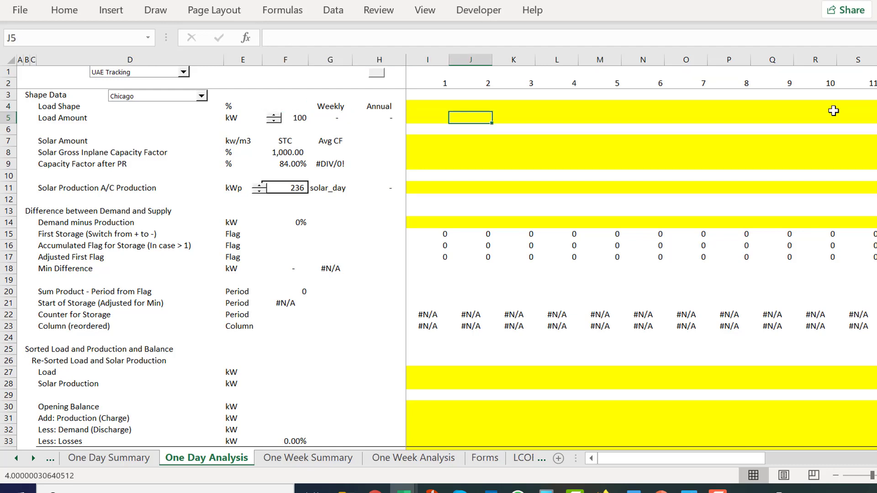
pyautogui.press('Left')
pyautogui.press('Left')
pyautogui.press('Left')
pyautogui.press('Right')
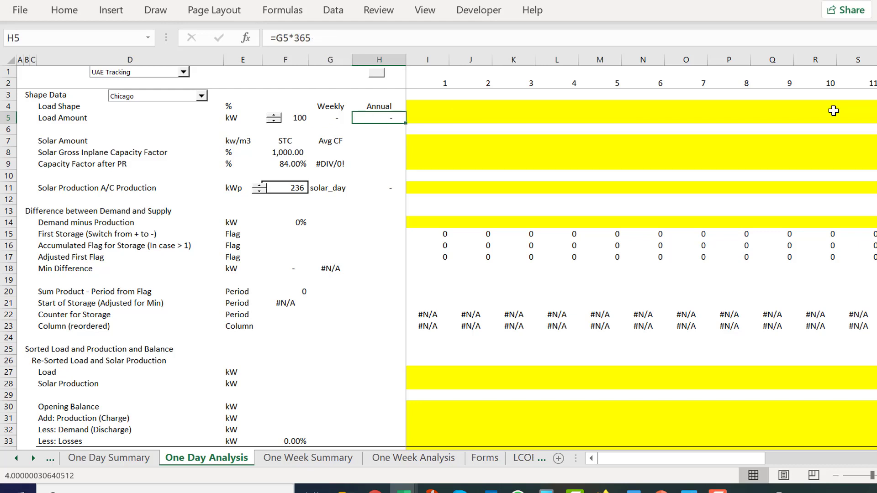
pyautogui.press('Left')
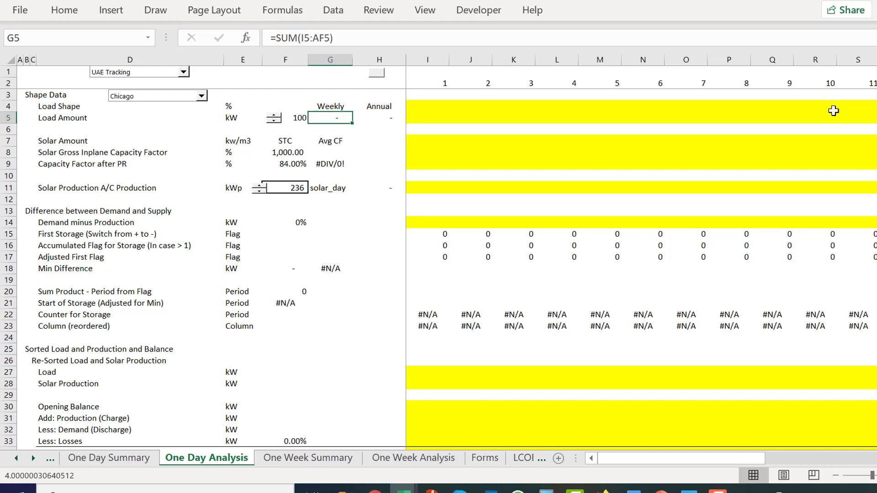
# Step: Change the heading in cell G4, above the load total, to Daily
pyautogui.press('Up')
pyautogui.write('Dail')
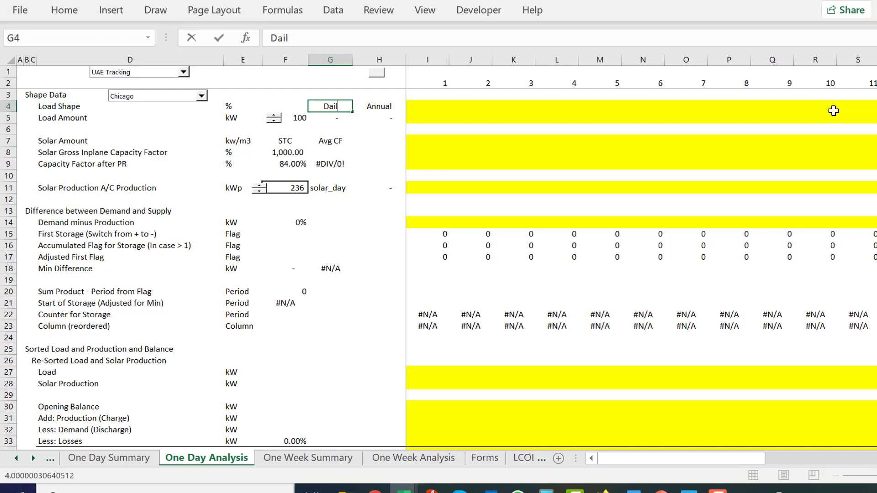
pyautogui.write('d')
pyautogui.press('BackSpace')
pyautogui.write('y')
pyautogui.press('Return')
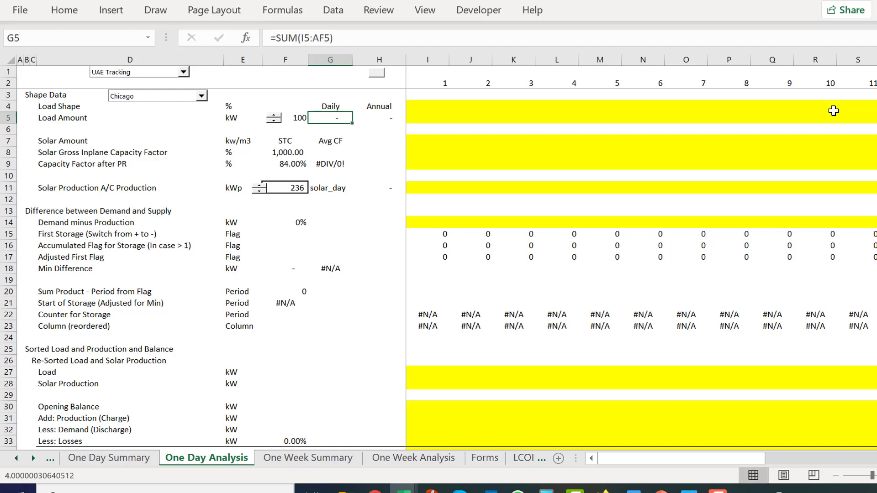
# Step: Look over the Load Shape range for all 24 hours, from I4 through AF4
pyautogui.press('Right')
pyautogui.press('Right')
pyautogui.press('Up')
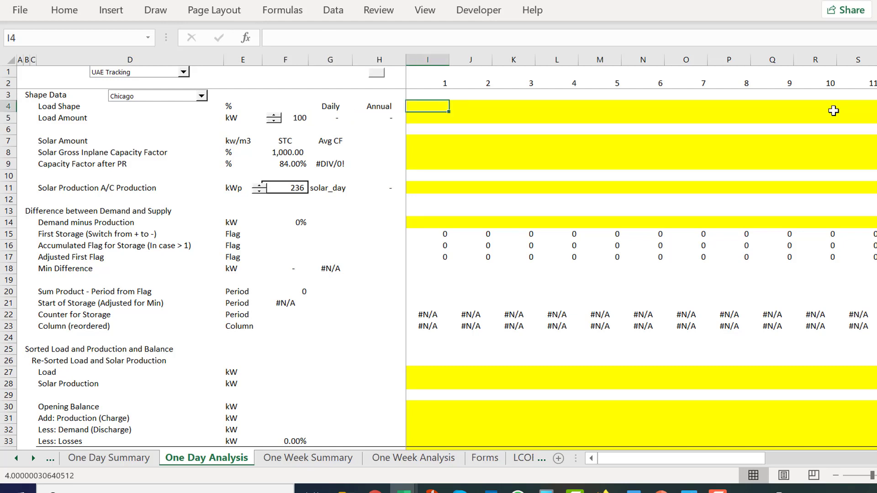
pyautogui.hotkey('shift', 'Right')
pyautogui.hotkey('shift', 'Right')
pyautogui.hotkey('shift', 'Right')
pyautogui.hotkey('shift', 'Right')
pyautogui.hotkey('shift', 'Right')
pyautogui.hotkey('shift', 'Right')
pyautogui.hotkey('shift', 'Right')
pyautogui.hotkey('shift', 'Right')
pyautogui.hotkey('shift', 'Right')
pyautogui.hotkey('shift', 'Right')
pyautogui.hotkey('shift', 'Right')
pyautogui.hotkey('shift', 'Right')
pyautogui.hotkey('shift', 'Right')
pyautogui.hotkey('shift', 'Right')
pyautogui.hotkey('shift', 'Right')
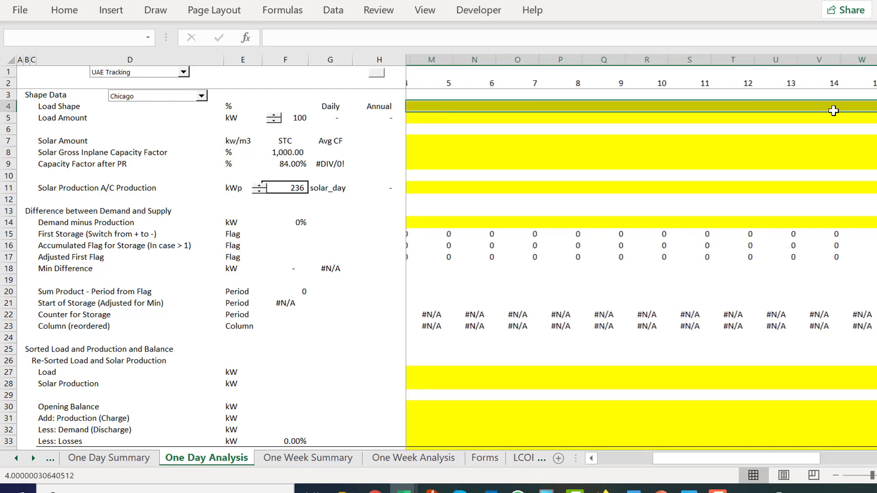
pyautogui.hotkey('shift', 'Right')
pyautogui.hotkey('shift', 'Right')
pyautogui.hotkey('shift', 'Right')
pyautogui.hotkey('shift', 'Right')
pyautogui.hotkey('shift', 'Right')
pyautogui.hotkey('shift', 'Right')
pyautogui.hotkey('shift', 'Right')
pyautogui.hotkey('shift', 'Right')
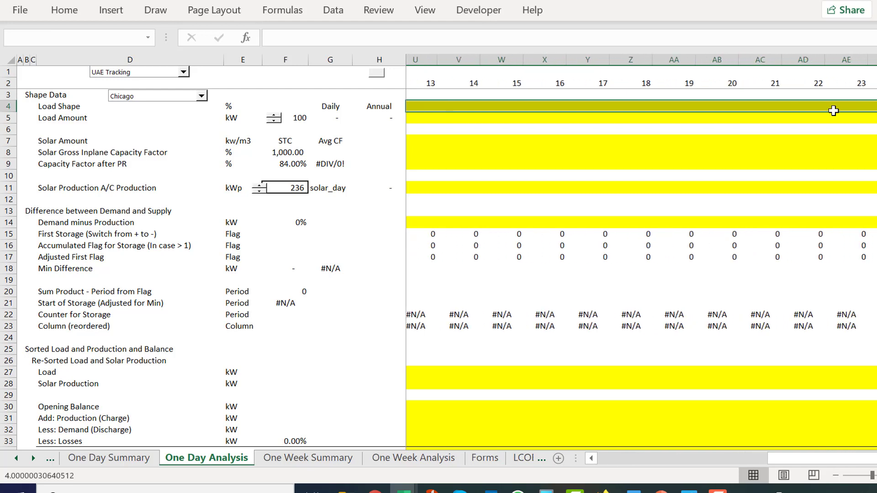
pyautogui.hotkey('shift', 'Right')
pyautogui.press('Left')
pyautogui.press('Left')
pyautogui.press('Left')
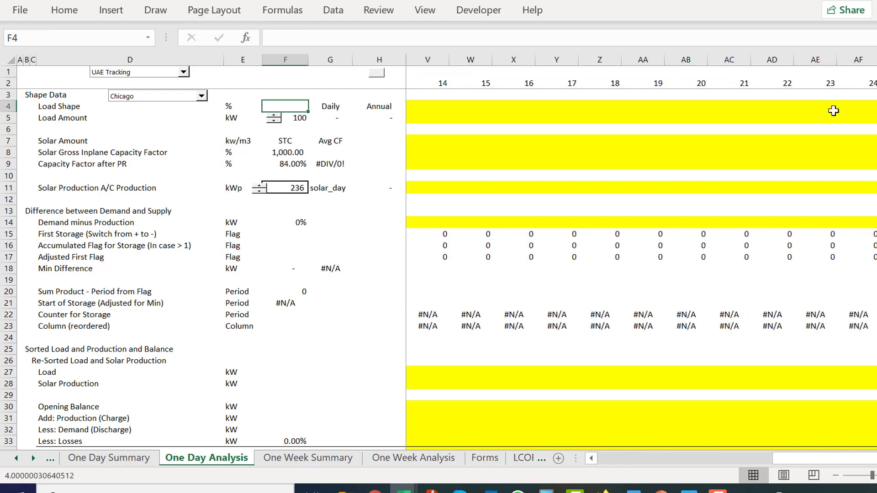
pyautogui.press('Right')
pyautogui.press('Right')
pyautogui.press('Right')
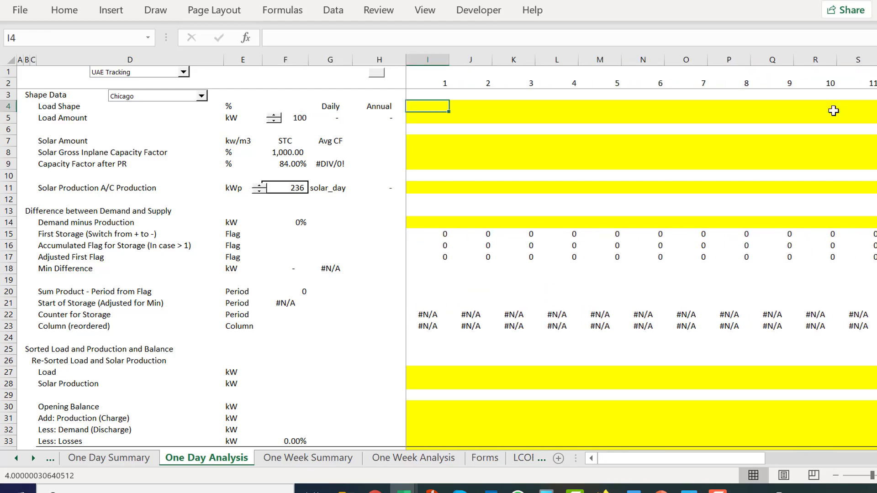
# Step: Enter a TRANSPOSE array formula in the hour 1 Load Shape cell I4, referencing S6:S29 on the Load Graphs sheet
pyautogui.write('=t')
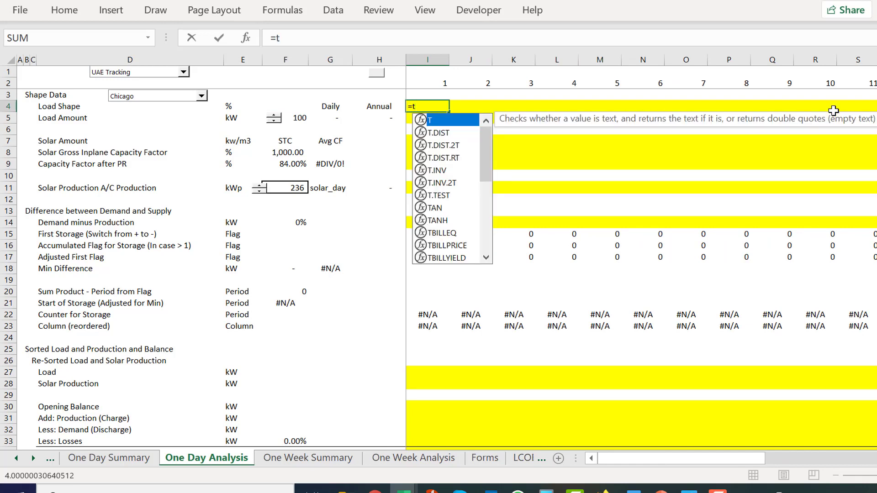
pyautogui.write('a')
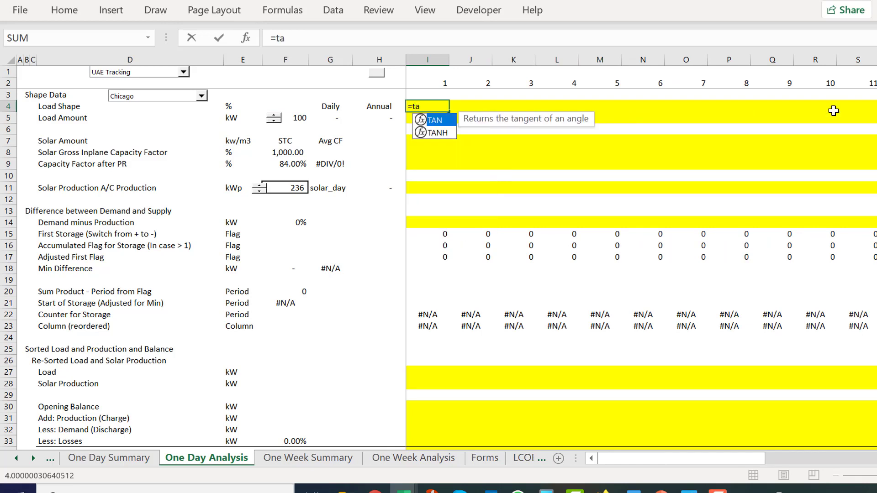
pyautogui.press('BackSpace')
pyautogui.write('r')
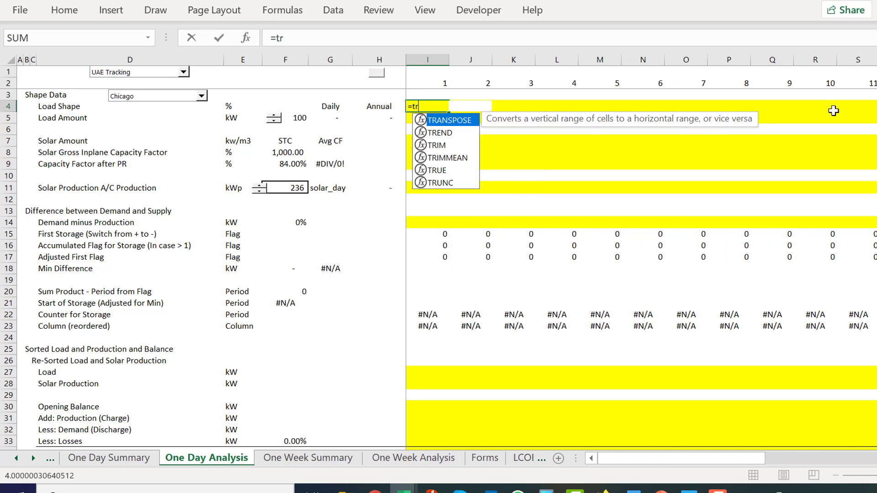
pyautogui.press('Tab')
pyautogui.hotkey('ctrl', 'pagedown')
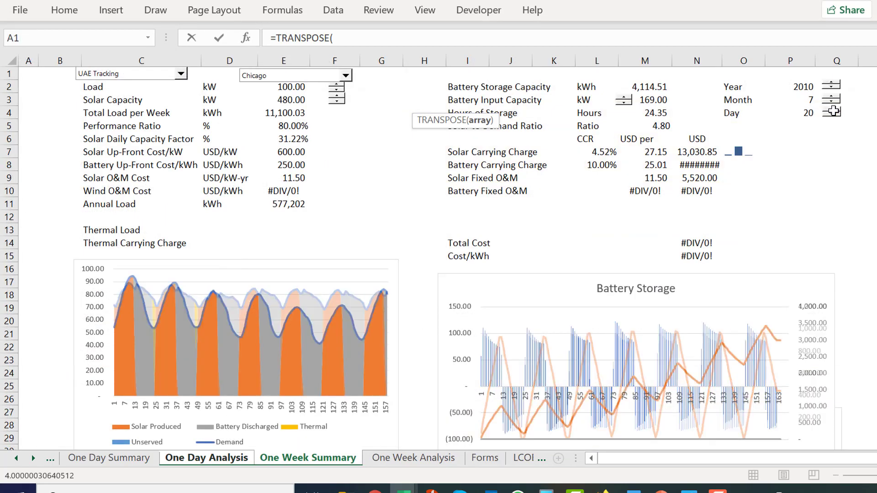
pyautogui.hotkey('ctrl', 'pagedown')
pyautogui.hotkey('ctrl', 'pagedown')
pyautogui.hotkey('ctrl', 'pagedown')
pyautogui.hotkey('ctrl', 'pagedown')
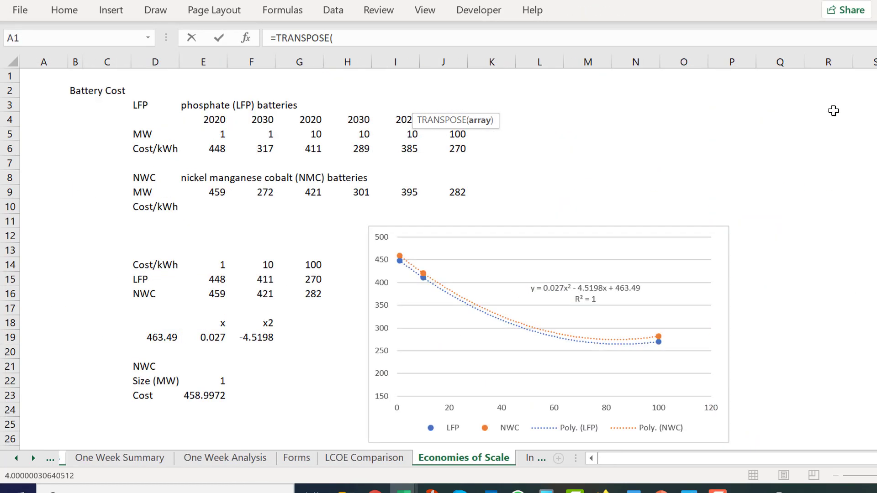
pyautogui.hotkey('ctrl', 'pagedown')
pyautogui.hotkey('ctrl', 'pagedown')
pyautogui.hotkey('ctrl', 'pagedown')
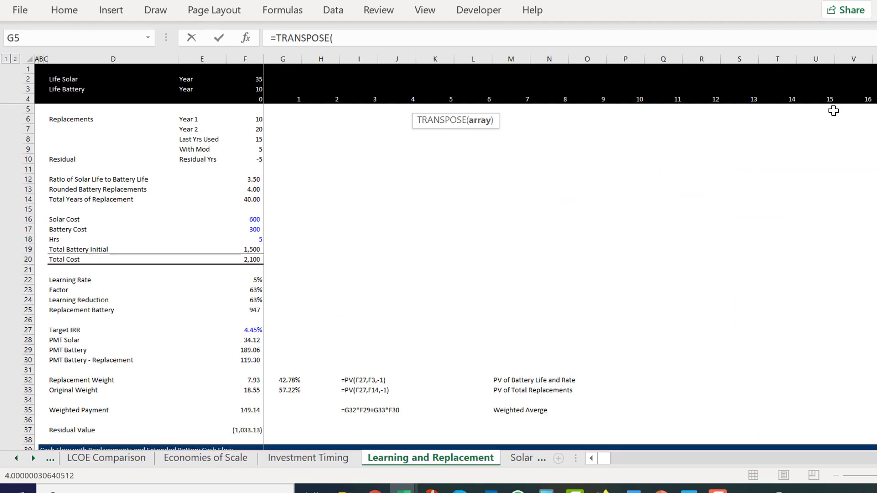
pyautogui.hotkey('ctrl', 'pagedown')
pyautogui.hotkey('ctrl', 'pagedown')
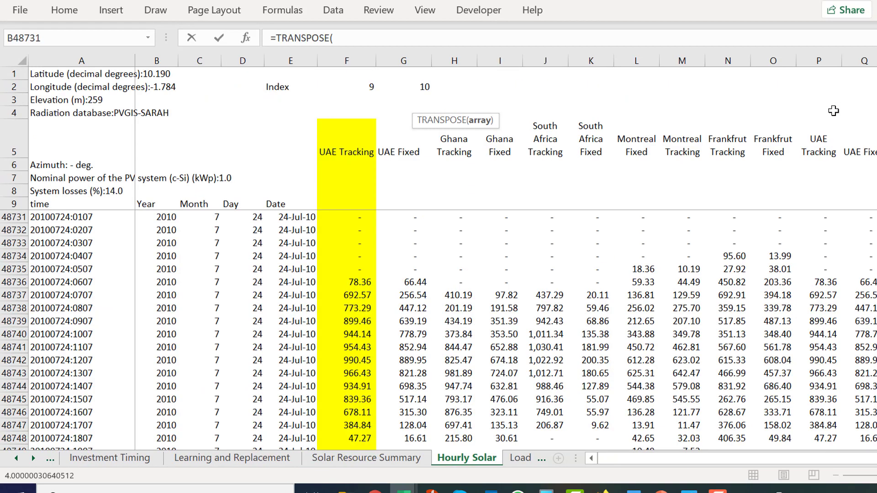
pyautogui.hotkey('ctrl', 'pagedown')
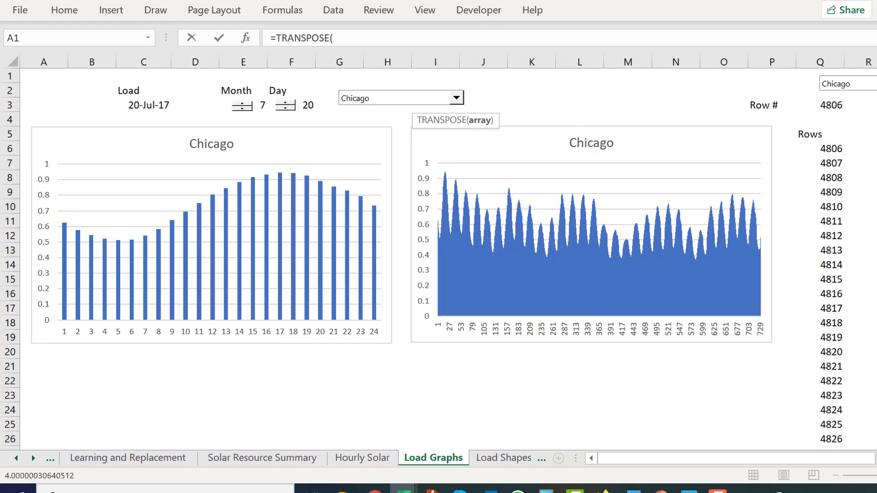
pyautogui.click(876, 149)
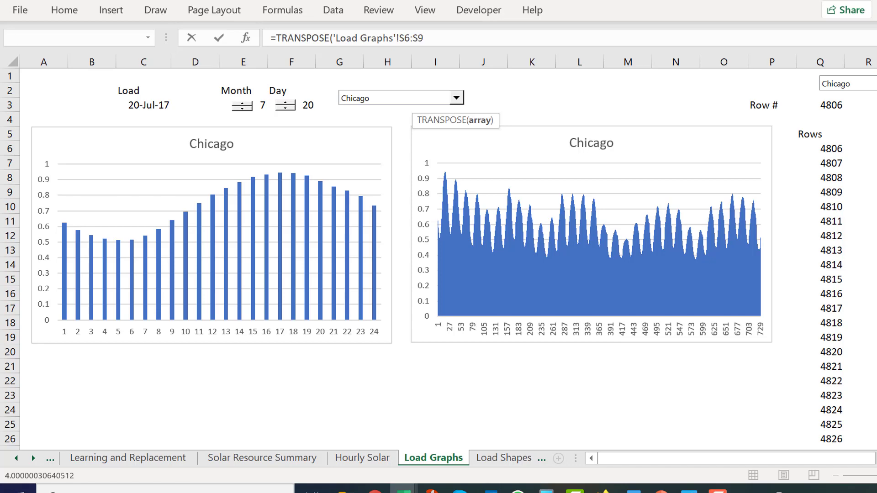
pyautogui.moveTo(876, 193); pyautogui.dragTo(876, 439)
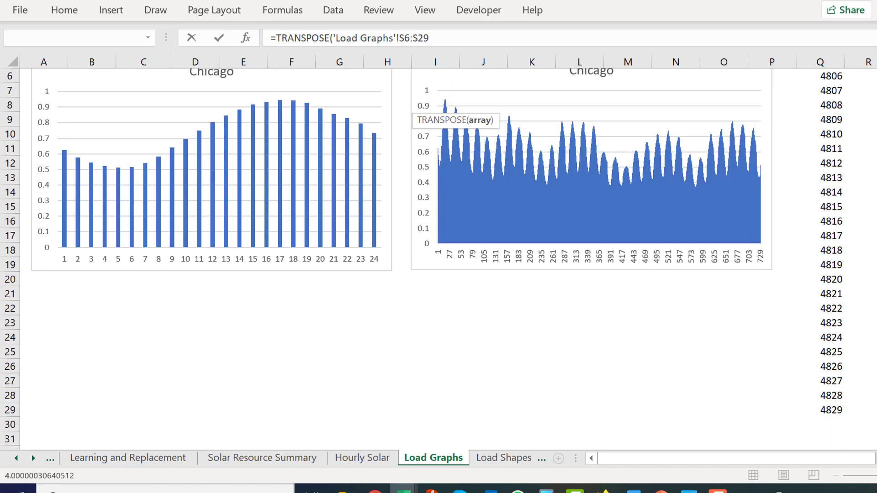
pyautogui.press('Return')
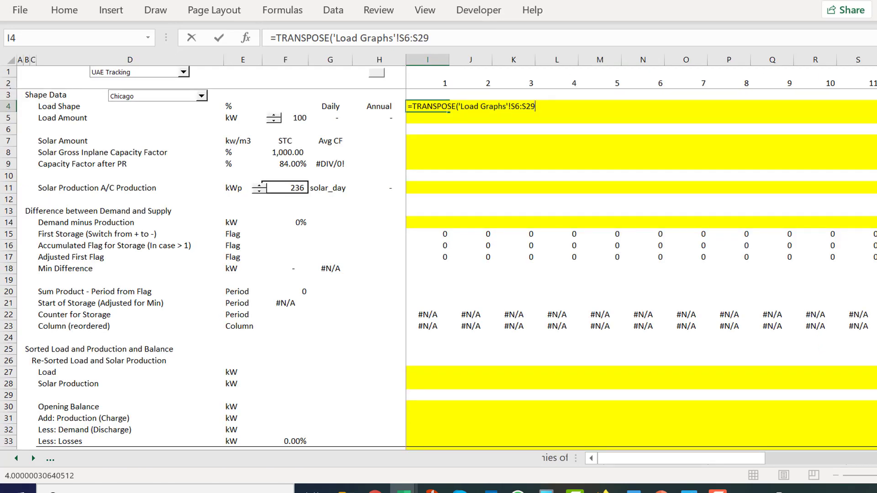
pyautogui.hotkey('ctrl', 'shift', 'Return')
# Step: Extend the TRANSPOSE array formula from I4 across the Load Shape row through AF4 to cover all 24 hours
pyautogui.hotkey('shift', 'Right')
pyautogui.hotkey('shift', 'Right')
pyautogui.hotkey('shift', 'Right')
pyautogui.hotkey('shift', 'Right')
pyautogui.hotkey('shift', 'Right')
pyautogui.hotkey('shift', 'Right')
pyautogui.hotkey('shift', 'Right')
pyautogui.hotkey('shift', 'Right')
pyautogui.hotkey('shift', 'Right')
pyautogui.hotkey('shift', 'Right')
pyautogui.hotkey('shift', 'Right')
pyautogui.hotkey('shift', 'Right')
pyautogui.hotkey('shift', 'Right')
pyautogui.hotkey('shift', 'Right')
pyautogui.hotkey('shift', 'Right')
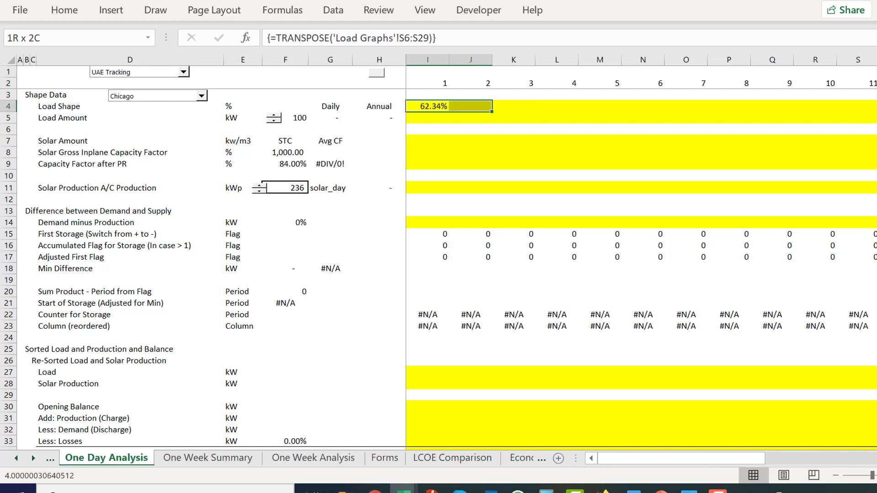
pyautogui.hotkey('shift', 'Right')
pyautogui.hotkey('shift', 'Right')
pyautogui.hotkey('shift', 'Right')
pyautogui.hotkey('shift', 'Right')
pyautogui.hotkey('shift', 'Right')
pyautogui.hotkey('shift', 'Right')
pyautogui.hotkey('shift', 'Right')
pyautogui.hotkey('shift', 'Right')
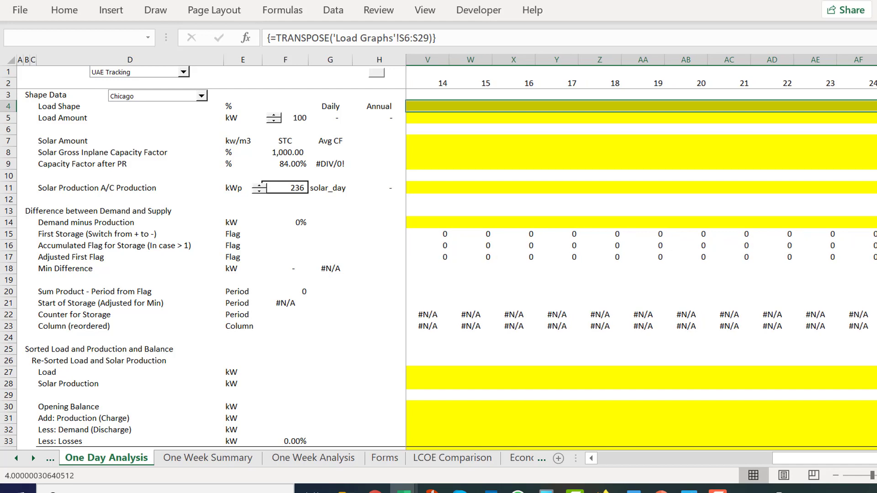
pyautogui.press('F2')
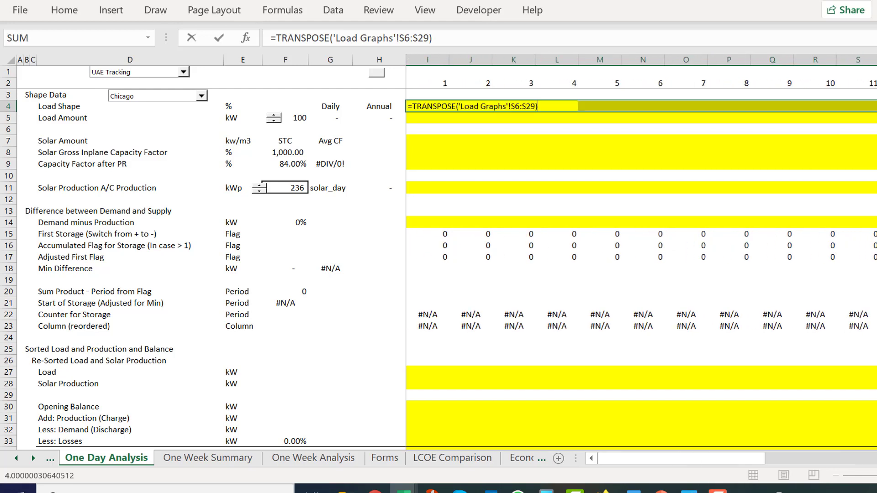
pyautogui.hotkey('ctrl', 'shift', 'Return')
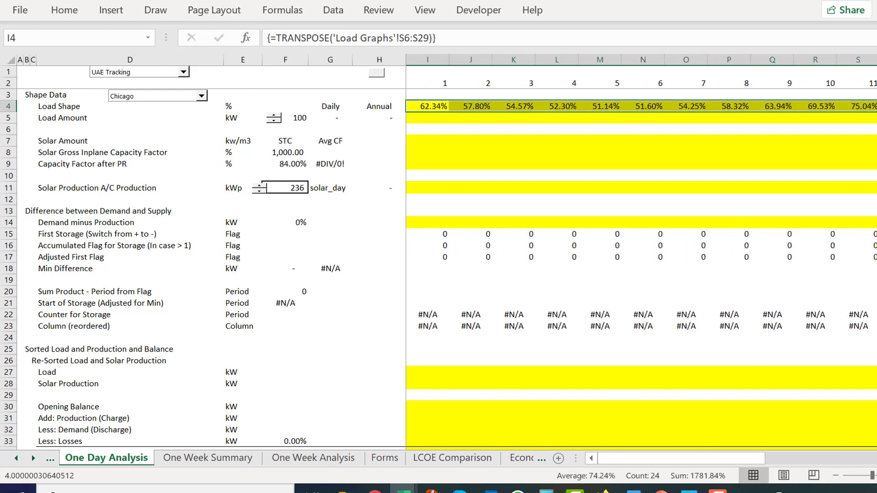
# Step: Examine the hourly Load Shape values in row 4 of the One Day Analysis sheet and the row's label
pyautogui.press('Left')
pyautogui.press('Right')
pyautogui.press('Right')
pyautogui.press('Right')
pyautogui.press('Right')
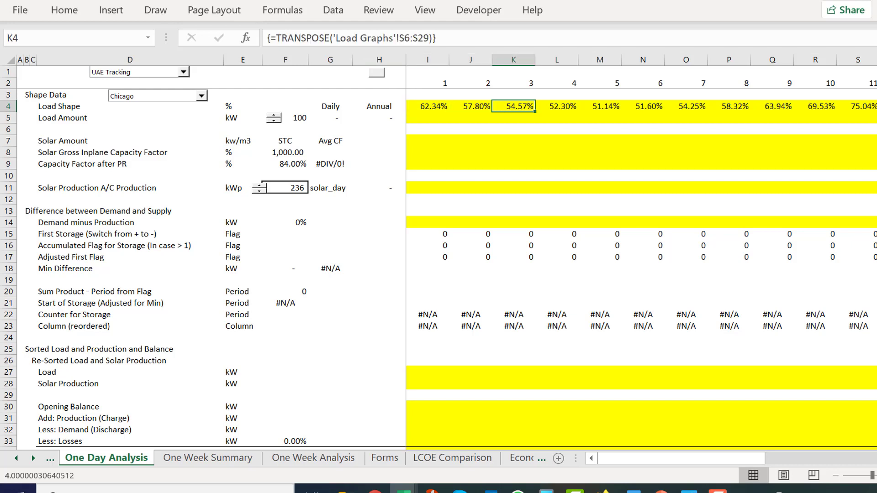
pyautogui.press('Left')
pyautogui.press('Left')
pyautogui.press('Left')
pyautogui.press('Left')
pyautogui.press('Left')
pyautogui.press('Left')
pyautogui.press('Left')
pyautogui.press('Left')
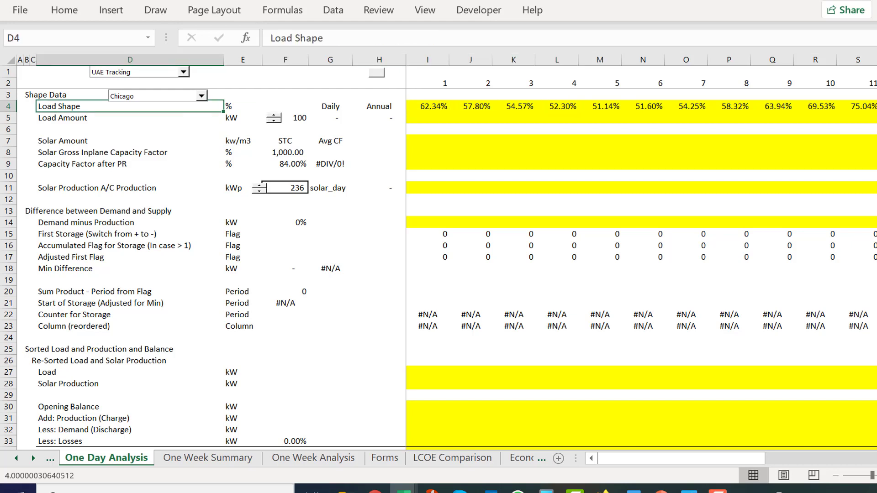
# Step: Look over the Load Amount row from hour 1 to hour 24 and back, comparing it with the load shape above
pyautogui.press('Down')
pyautogui.press('Right')
pyautogui.press('Right')
pyautogui.press('Right')
pyautogui.press('Right')
pyautogui.press('Right')
pyautogui.press('Right')
pyautogui.press('Right')
pyautogui.press('Right')
pyautogui.press('Right')
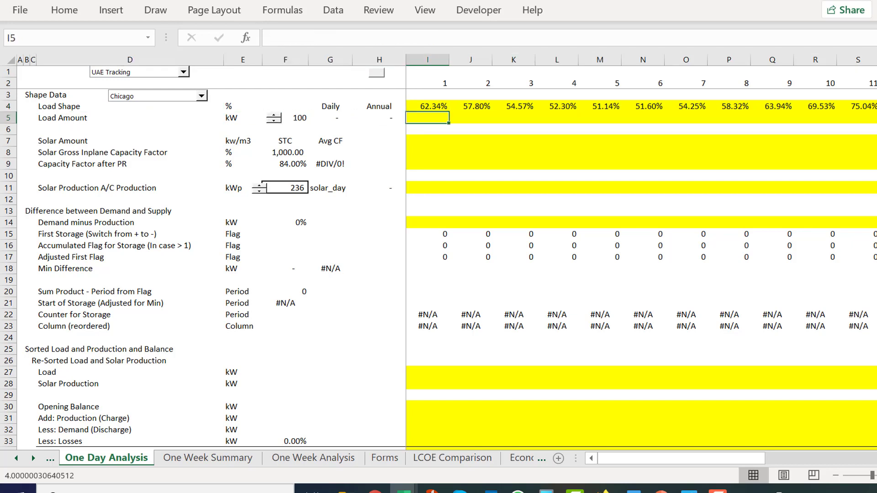
pyautogui.press('Right')
pyautogui.press('Right')
pyautogui.press('Right')
pyautogui.press('Right')
pyautogui.press('Right')
pyautogui.press('Right')
pyautogui.press('Right')
pyautogui.press('Right')
pyautogui.press('Right')
pyautogui.press('Right')
pyautogui.press('Right')
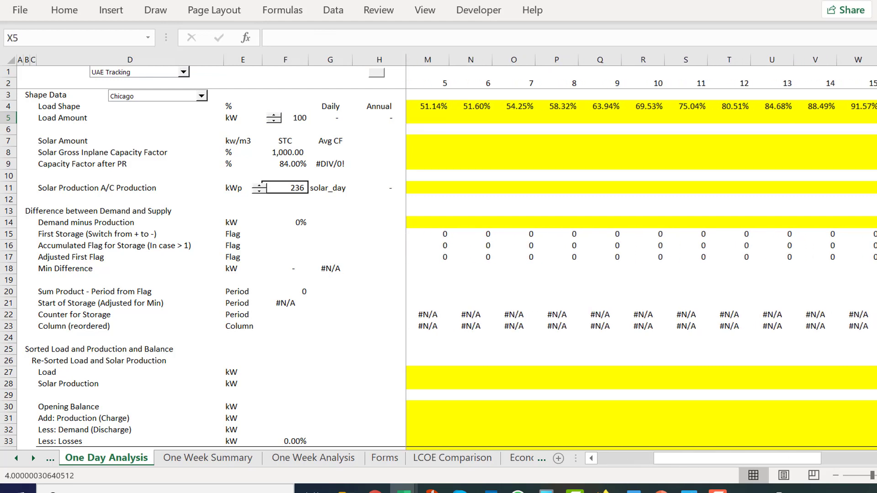
pyautogui.press('Right')
pyautogui.press('Right')
pyautogui.press('Right')
pyautogui.press('Right')
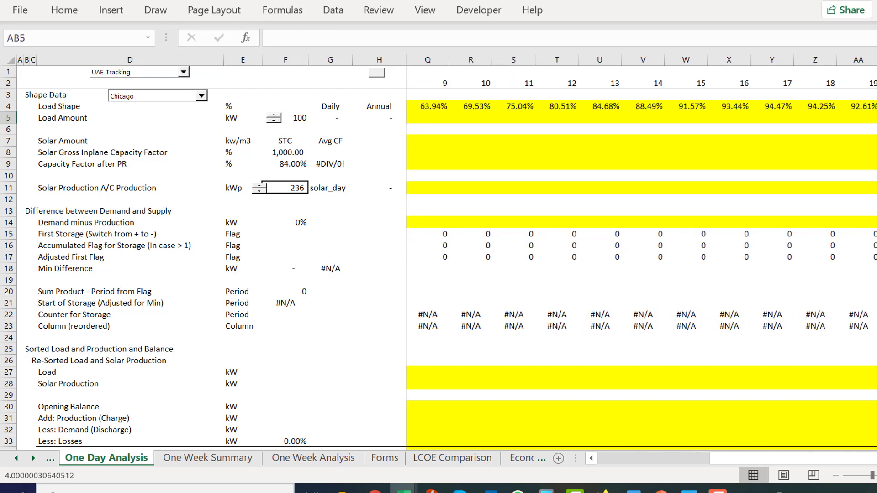
pyautogui.press('Right')
pyautogui.press('Right')
pyautogui.press('Right')
pyautogui.press('Right')
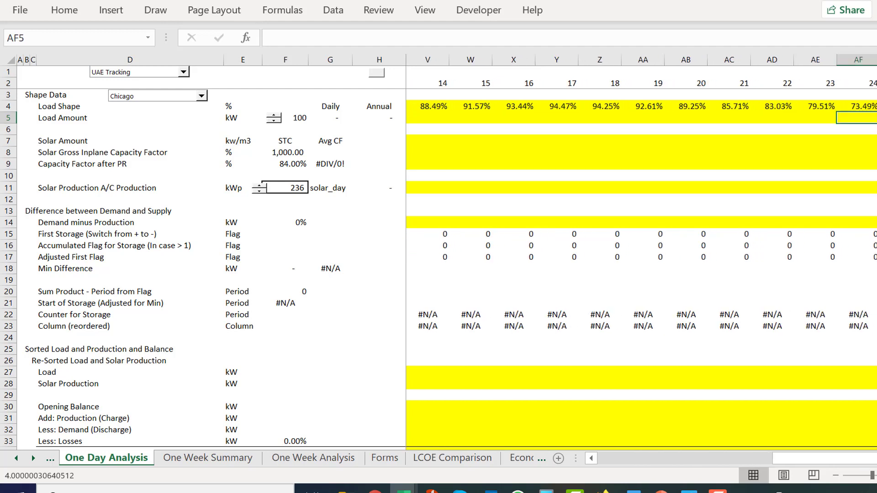
pyautogui.press('Left')
pyautogui.press('Left')
pyautogui.press('Left')
pyautogui.press('Left')
pyautogui.press('Left')
pyautogui.press('Left')
pyautogui.press('Left')
pyautogui.press('Left')
pyautogui.press('Left')
pyautogui.press('Left')
pyautogui.press('Left')
pyautogui.press('Left')
pyautogui.press('Left')
pyautogui.press('Left')
pyautogui.press('Left')
pyautogui.press('Left')
pyautogui.press('Left')
pyautogui.press('Left')
pyautogui.press('Left')
pyautogui.press('Left')
pyautogui.press('Left')
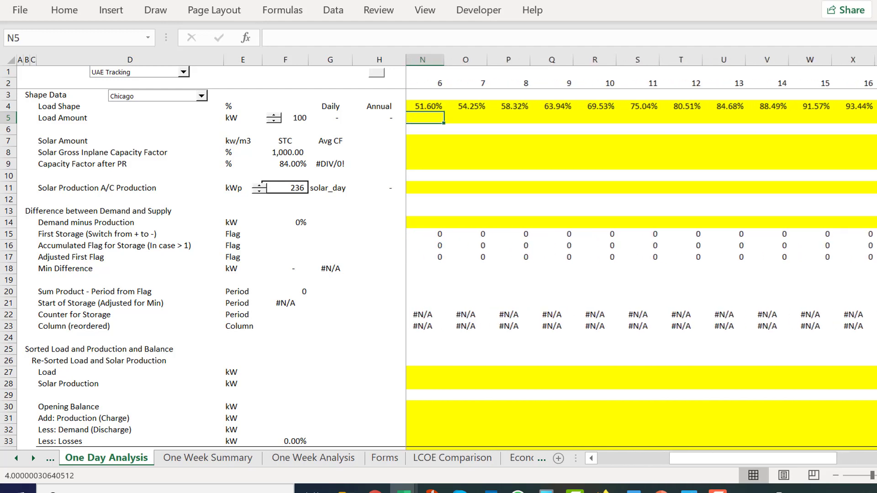
pyautogui.press('Left')
pyautogui.press('Left')
pyautogui.press('Left')
pyautogui.press('Left')
pyautogui.press('Left')
pyautogui.press('Left')
pyautogui.press('Left')
pyautogui.press('Left')
pyautogui.press('Left')
pyautogui.press('Left')
pyautogui.press('Right')
pyautogui.press('Right')
pyautogui.press('Right')
pyautogui.press('Right')
pyautogui.press('Right')
pyautogui.press('Right')
pyautogui.press('Right')
pyautogui.press('Right')
pyautogui.press('Right')
pyautogui.press('Right')
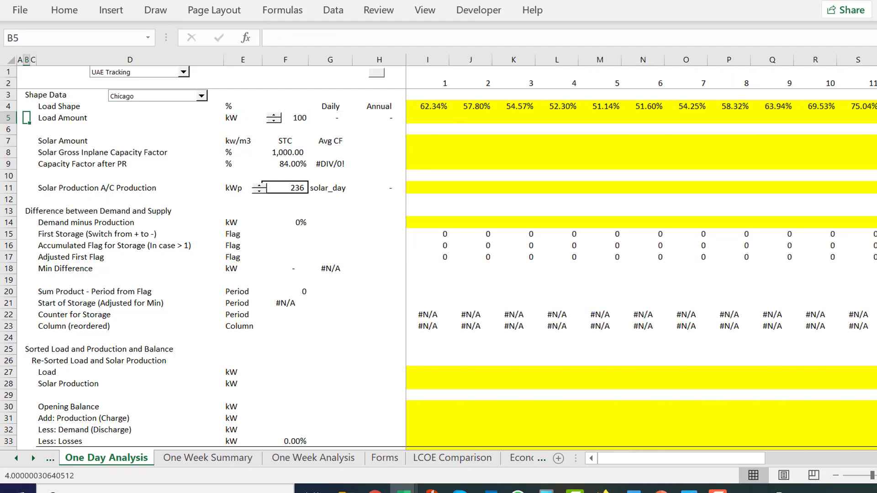
pyautogui.press('Right')
pyautogui.press('Left')
pyautogui.press('Left')
pyautogui.press('Left')
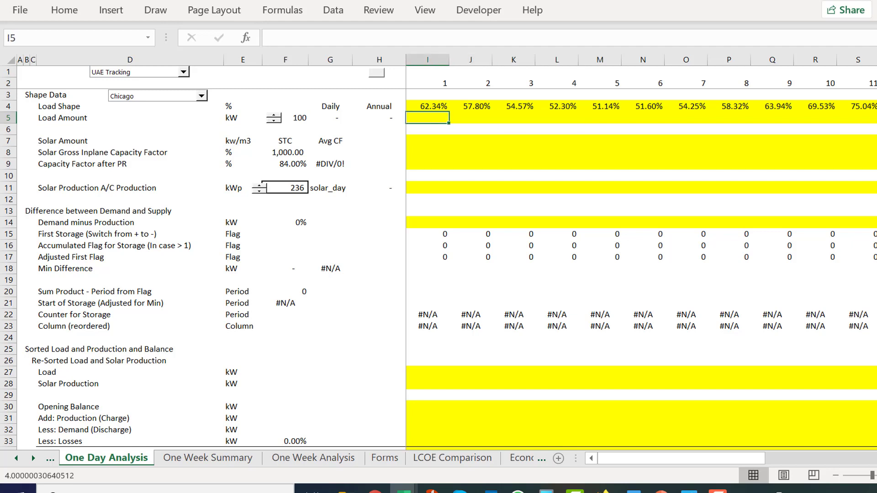
pyautogui.press('Left')
pyautogui.press('Right')
pyautogui.press('Up')
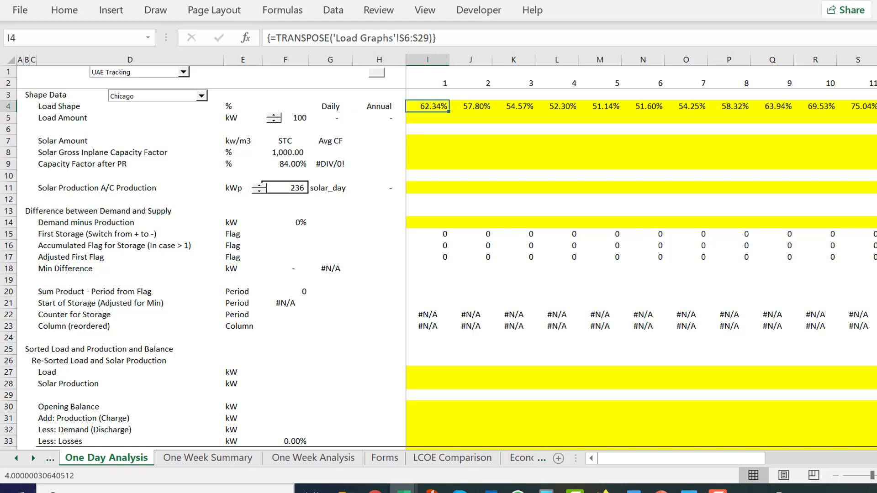
# Step: Calculate the hour 1 Load Amount in I5 with =$F$5*I4 and fill the formula right through hour 24
pyautogui.press('Down')
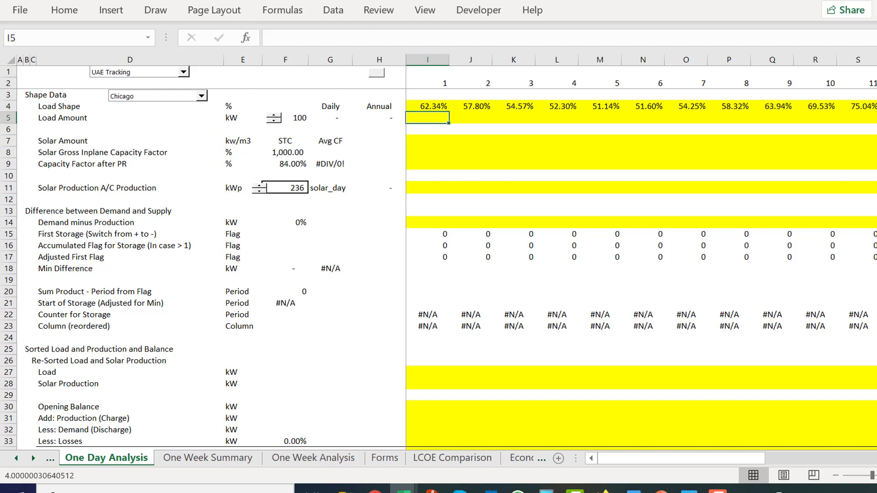
pyautogui.write('=')
pyautogui.press('Left')
pyautogui.press('Left')
pyautogui.press('Left')
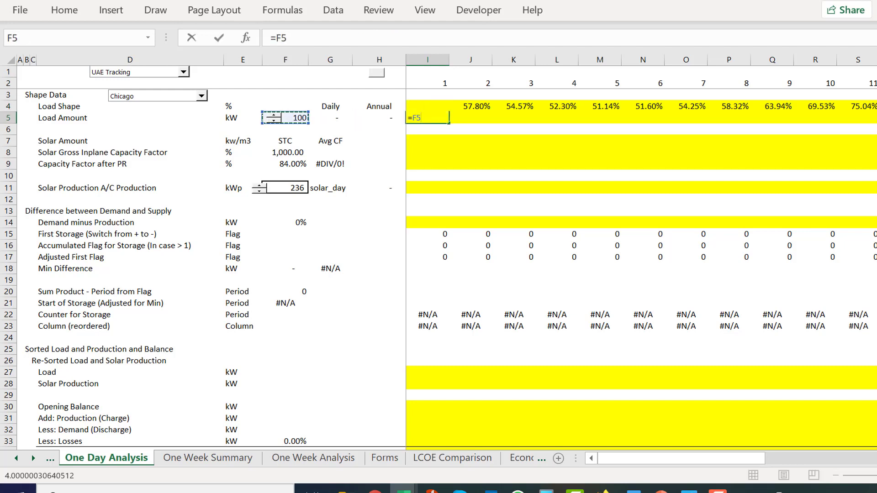
pyautogui.press('F4')
pyautogui.write('*')
pyautogui.press('Up')
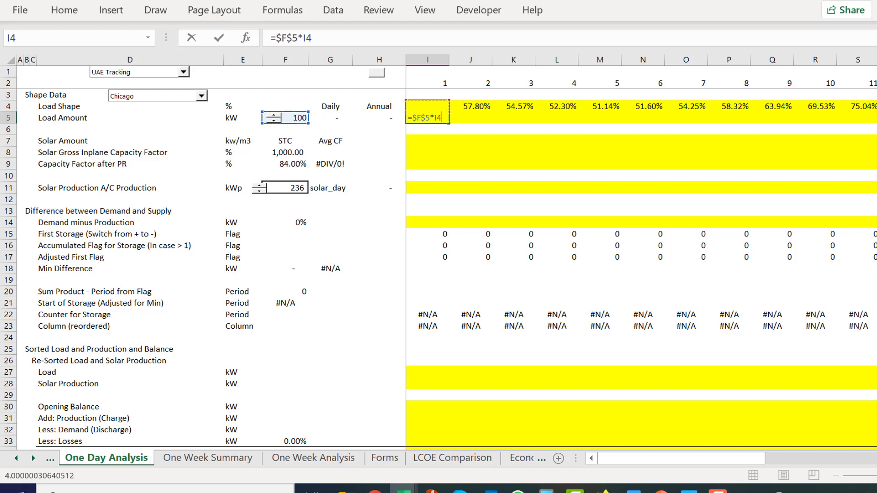
pyautogui.hotkey('ctrl', 'Return')
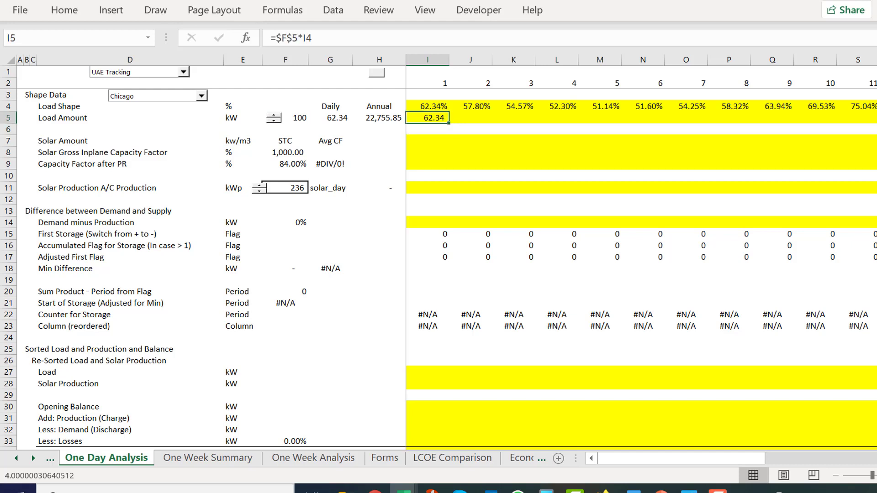
pyautogui.hotkey('ctrl', 'shift', 'r')
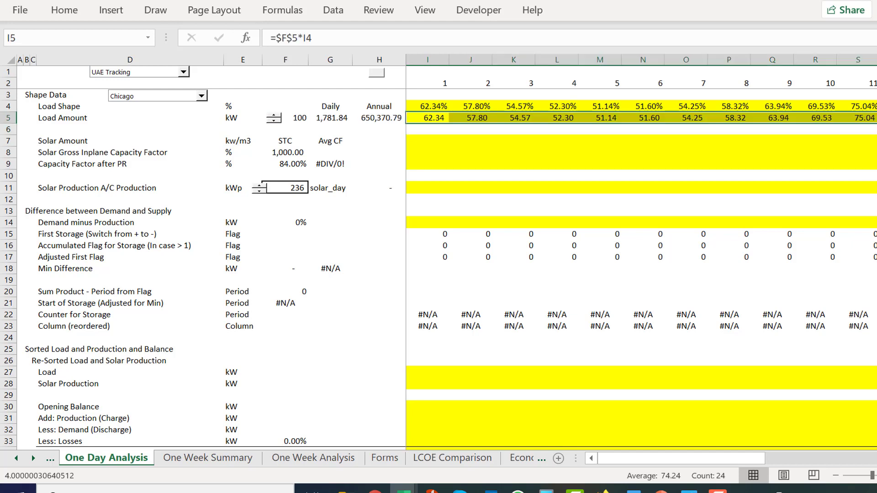
# Step: Check the filled formulas along the Load Amount row and return to its hour 1 cell
pyautogui.press('Left')
pyautogui.press('Left')
pyautogui.press('Right')
pyautogui.press('Right')
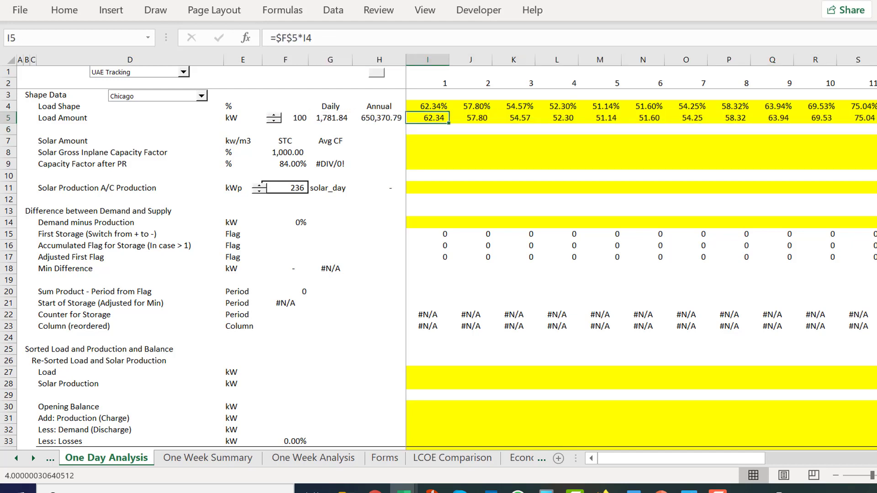
pyautogui.press('Right')
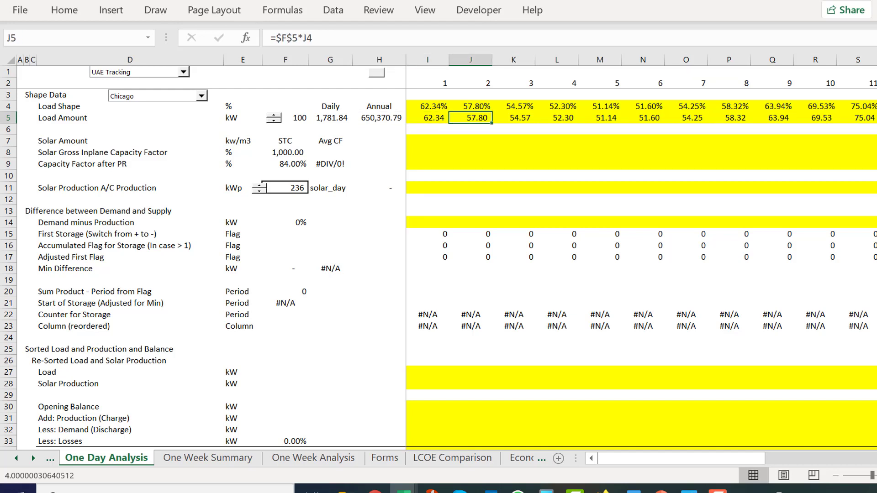
pyautogui.press('Right')
pyautogui.press('Right')
pyautogui.press('Right')
pyautogui.press('Right')
pyautogui.press('Right')
pyautogui.press('Right')
pyautogui.press('Right')
pyautogui.press('Right')
pyautogui.press('Right')
pyautogui.press('Right')
pyautogui.press('Right')
pyautogui.press('Right')
pyautogui.press('Right')
pyautogui.press('Right')
pyautogui.press('Right')
pyautogui.press('Right')
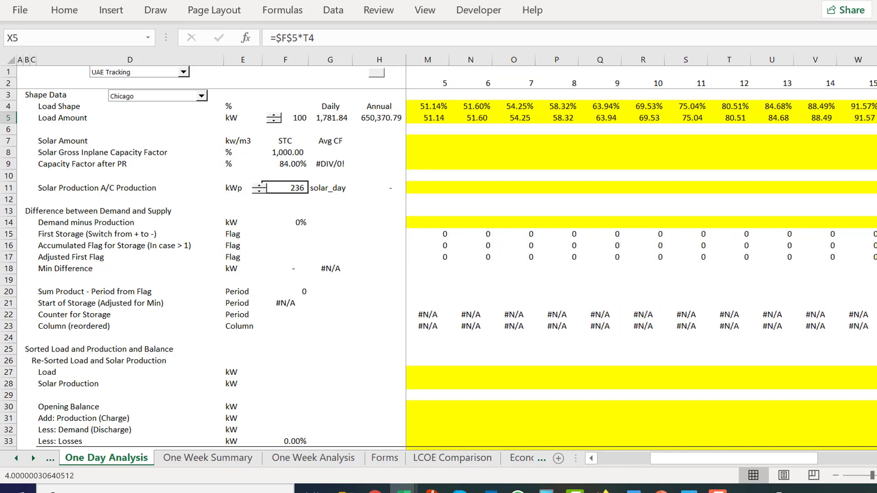
pyautogui.press('Right')
pyautogui.press('Right')
pyautogui.press('Right')
pyautogui.hotkey('ctrl', 'Left')
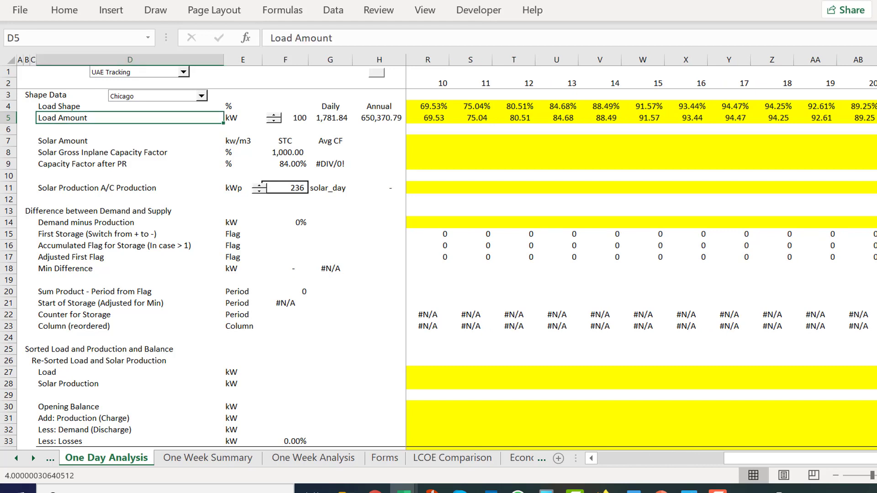
pyautogui.press('Left')
pyautogui.press('Right')
pyautogui.press('Right')
pyautogui.press('Right')
pyautogui.press('Right')
pyautogui.press('Right')
pyautogui.press('Right')
pyautogui.press('Right')
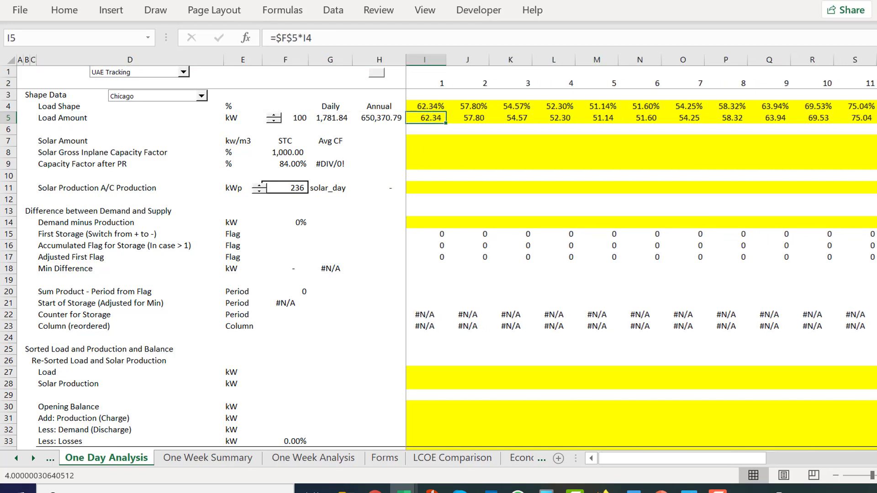
# Step: Go through the following sheets of the workbook to reach the Hourly Solar sheet
pyautogui.press('Up')
pyautogui.press('Up')
pyautogui.press('Up')
pyautogui.press('Left')
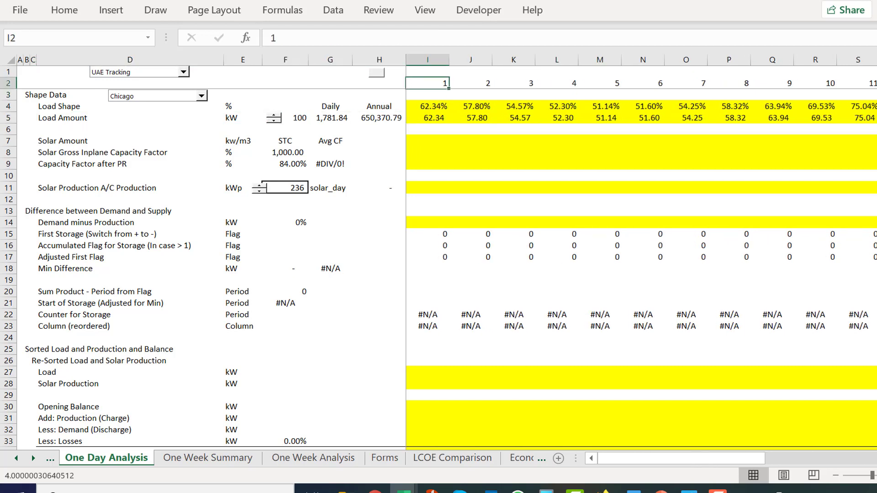
pyautogui.hotkey('ctrl', 'pagedown')
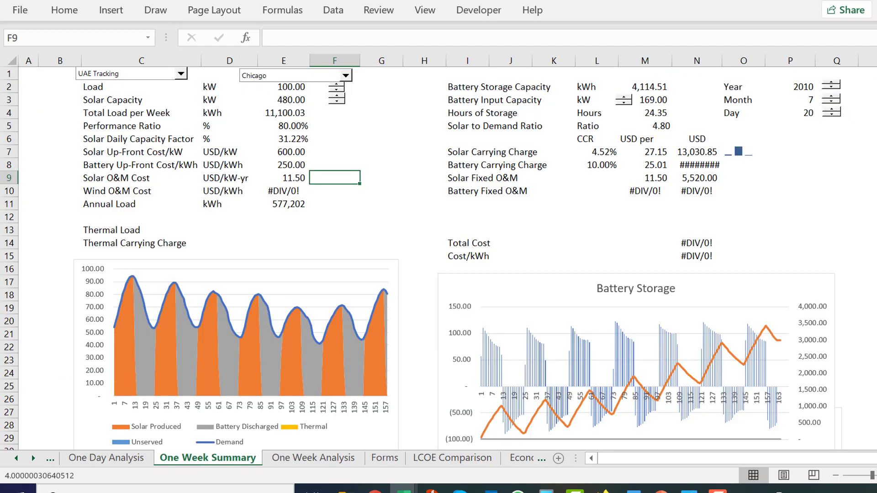
pyautogui.hotkey('ctrl', 'pagedown')
pyautogui.hotkey('ctrl', 'pagedown')
pyautogui.hotkey('ctrl', 'pagedown')
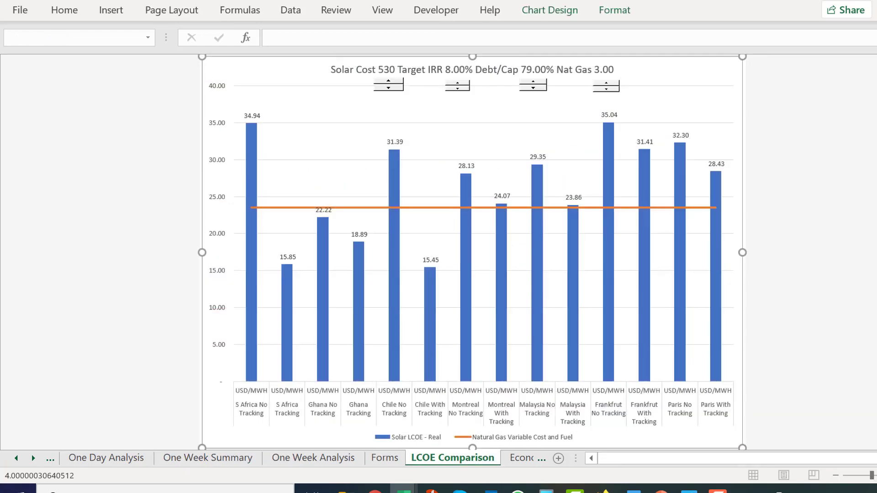
pyautogui.hotkey('ctrl', 'pagedown')
pyautogui.hotkey('ctrl', 'pagedown')
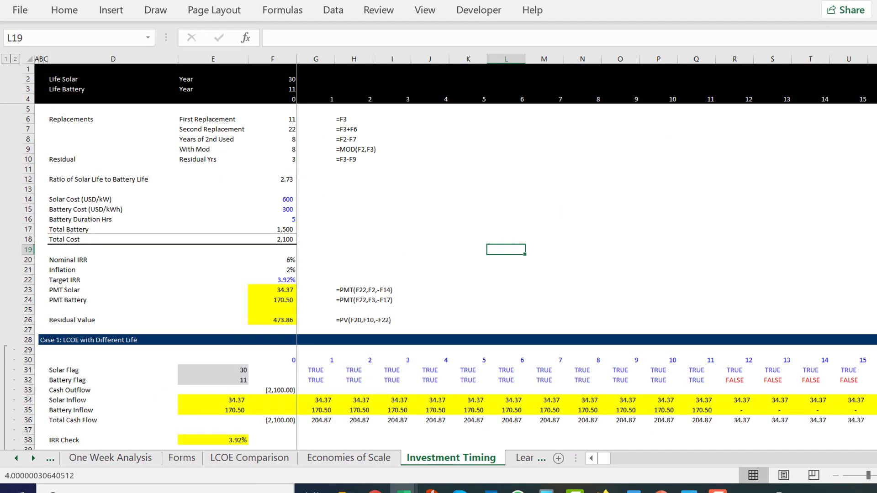
pyautogui.hotkey('ctrl', 'pagedown')
pyautogui.hotkey('ctrl', 'pagedown')
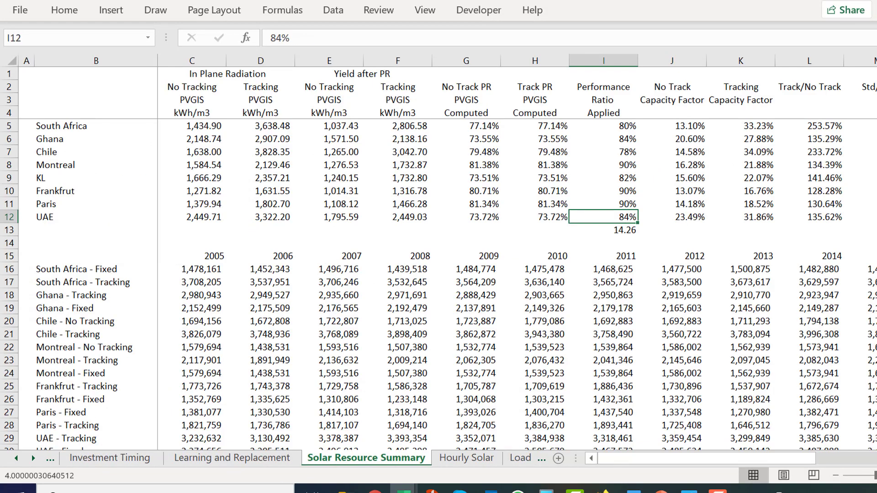
pyautogui.hotkey('ctrl', 'pagedown')
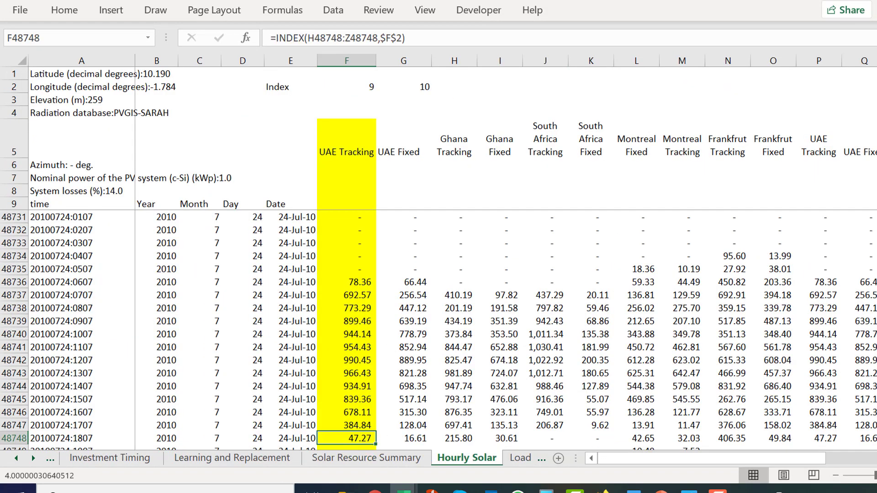
# Step: Examine the year, month, day and date columns beside the selected solar data in row 48748
pyautogui.press('Left')
pyautogui.press('Left')
pyautogui.press('Left')
pyautogui.press('Left')
pyautogui.press('Left')
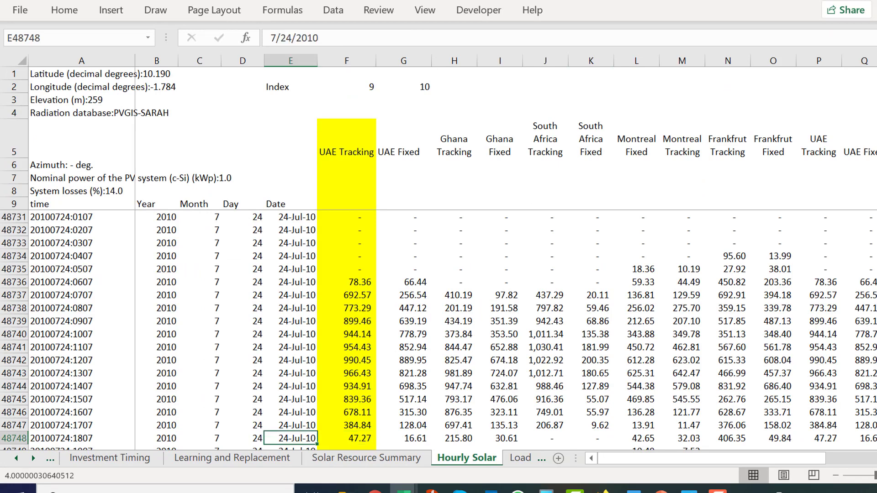
pyautogui.press('Right')
pyautogui.press('Right')
pyautogui.press('Right')
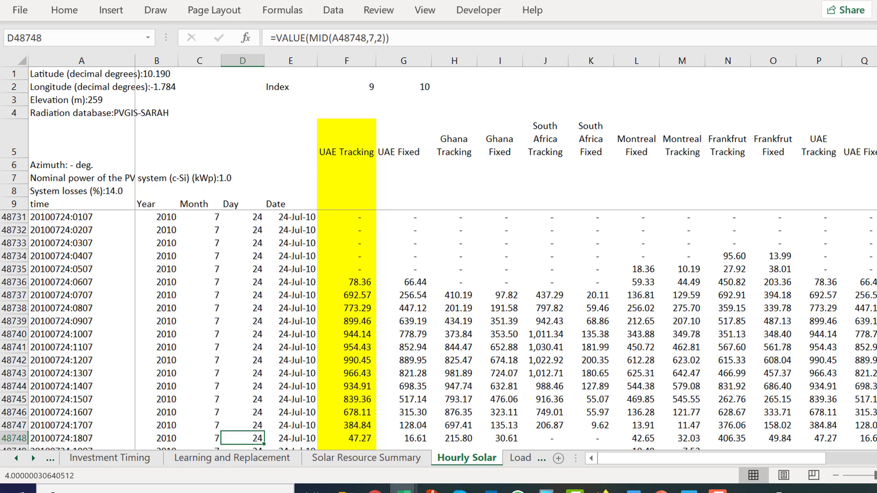
# Step: Go on to the Load Shapes sheet
pyautogui.hotkey('ctrl', 'pagedown')
pyautogui.hotkey('ctrl', 'pagedown')
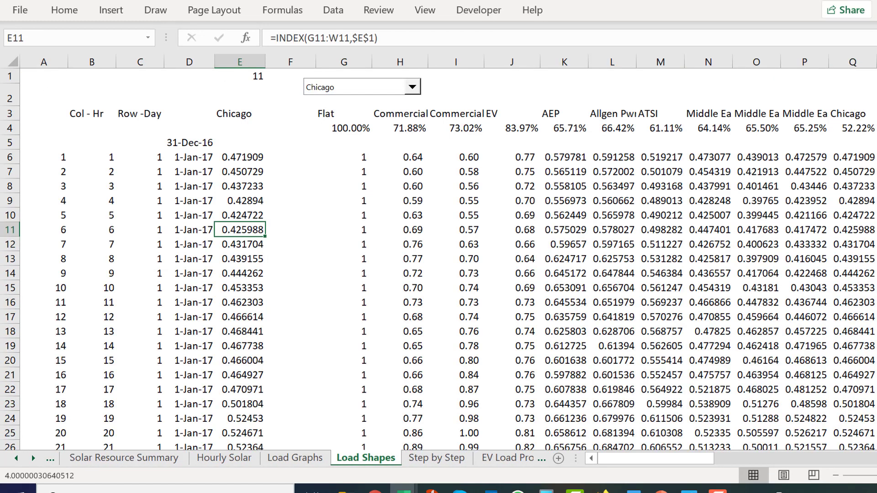
# Step: Enter 1 in cell F6 beside the first hourly load value and give the cell the General number format
pyautogui.press('Left')
pyautogui.press('Right')
pyautogui.press('Right')
pyautogui.press('Up')
pyautogui.press('Up')
pyautogui.press('Up')
pyautogui.press('Up')
pyautogui.press('Up')
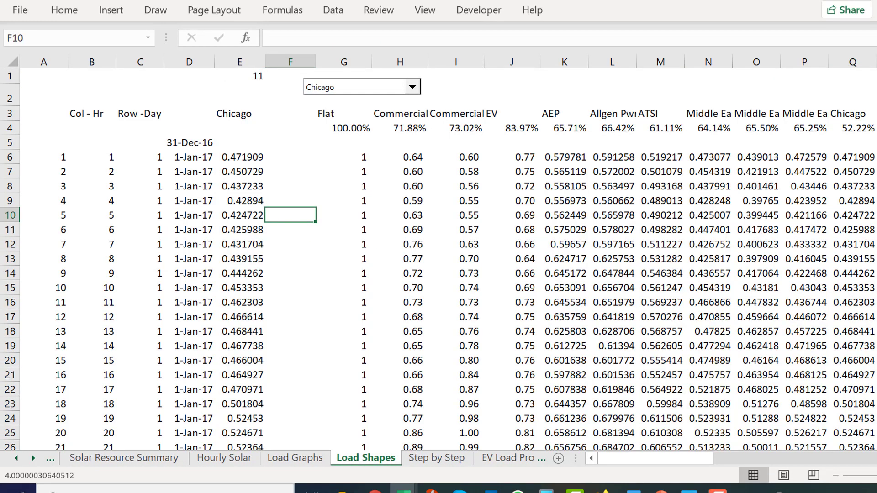
pyautogui.write('1')
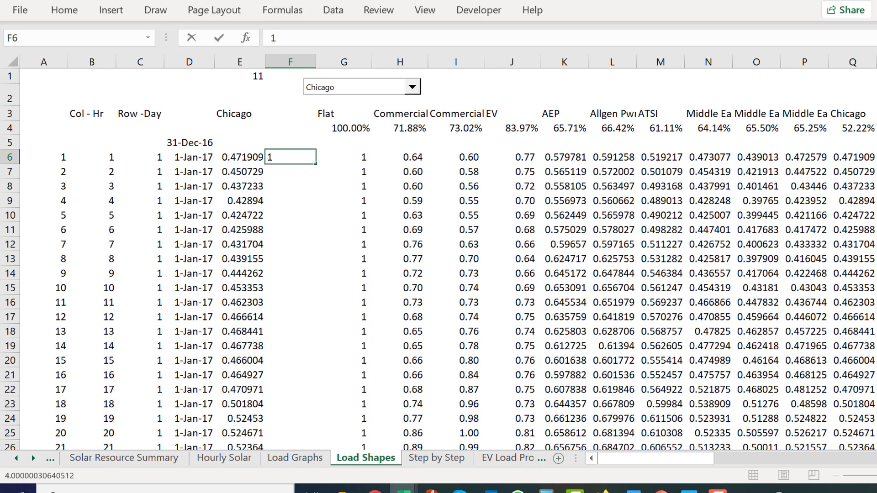
pyautogui.press('Return')
pyautogui.press('Down')
pyautogui.press('Up')
pyautogui.press('Up')
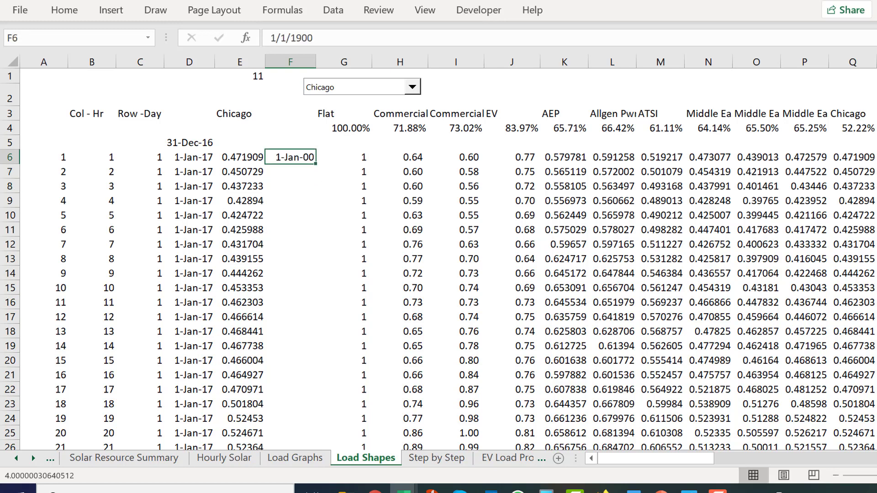
pyautogui.hotkey('ctrl', 'shift', '~')
pyautogui.hotkey('ctrl', 'Down')
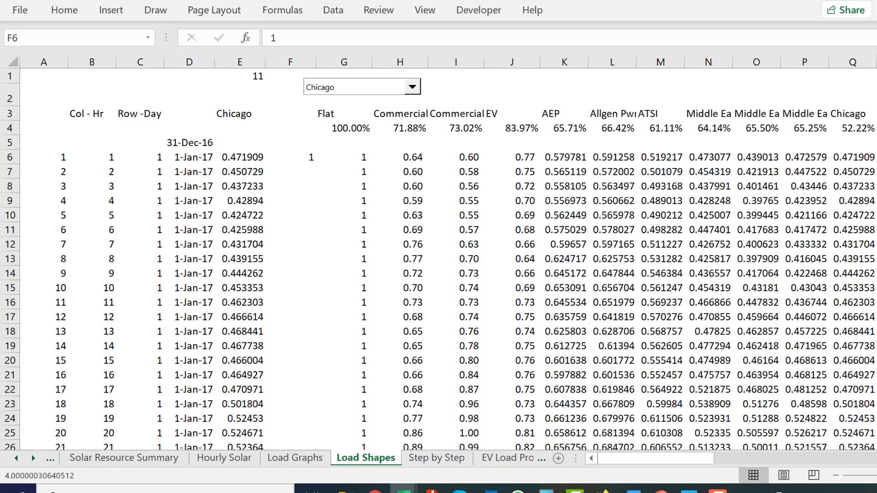
pyautogui.press('super')
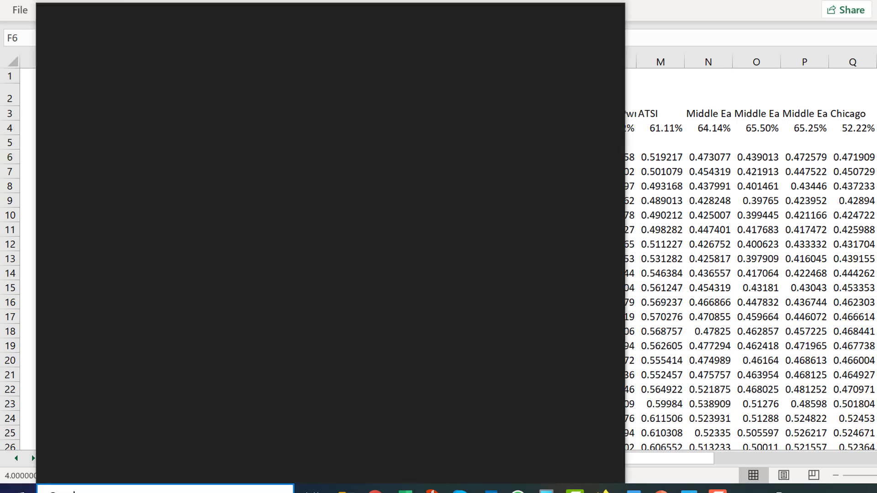
pyautogui.press('super+e')
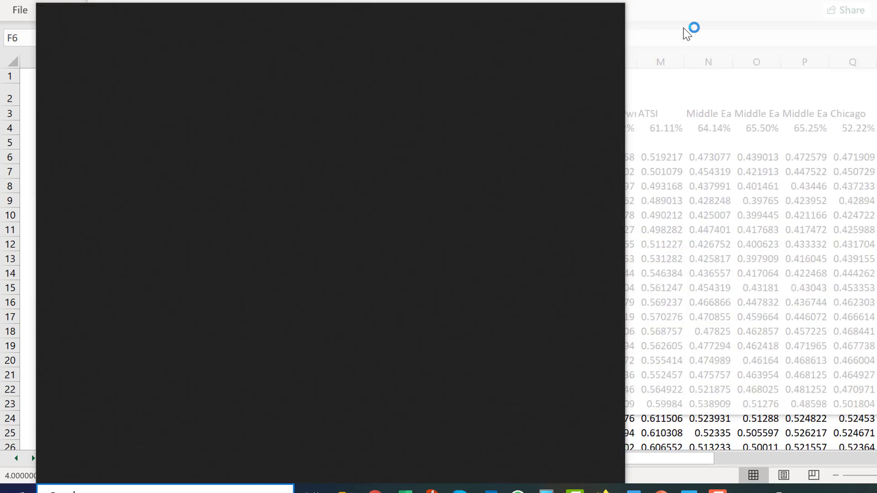
pyautogui.hotkey('alt', 'Tab')
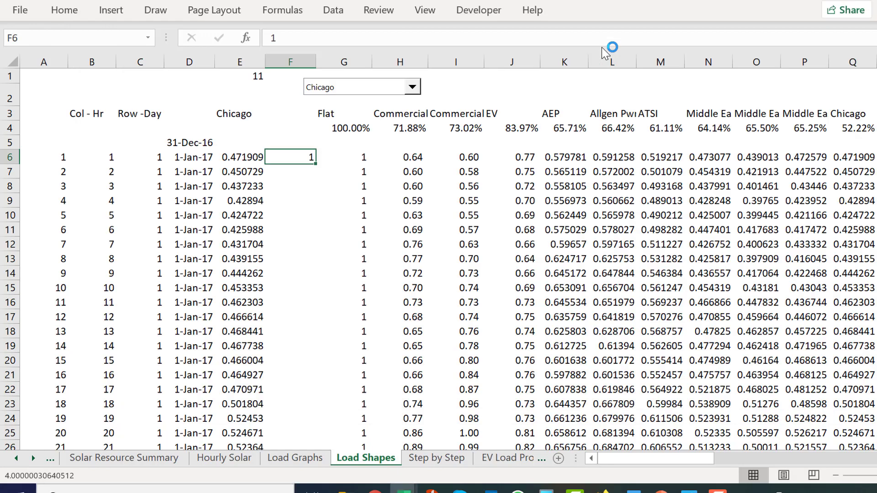
pyautogui.press('alt')
pyautogui.press('e')
pyautogui.press('i')
pyautogui.press('s')
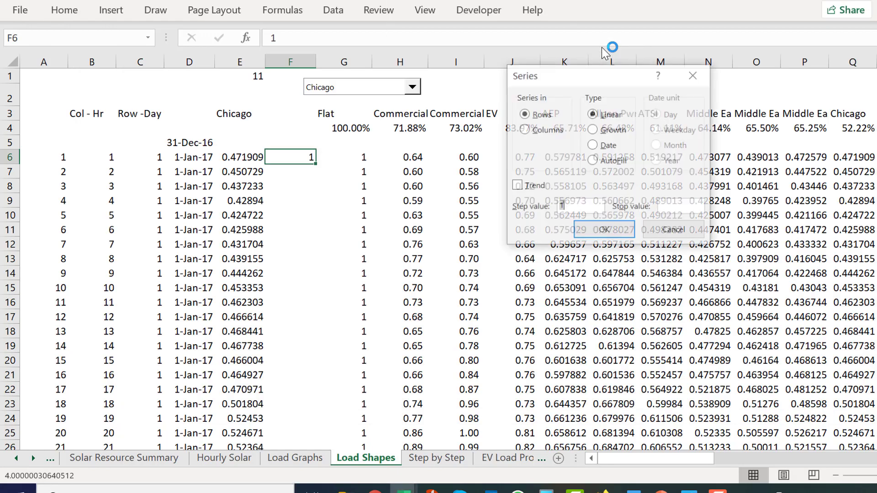
pyautogui.press('Return')
# Step: Fill a linear series down column F from cell F6 with step value 1 and stop value 8760
pyautogui.press('alt')
pyautogui.press('e')
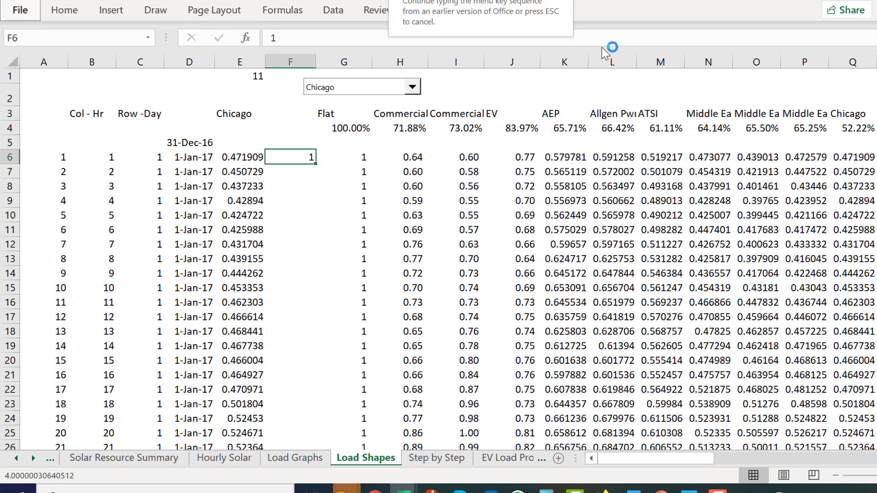
pyautogui.press('i')
pyautogui.press('s')
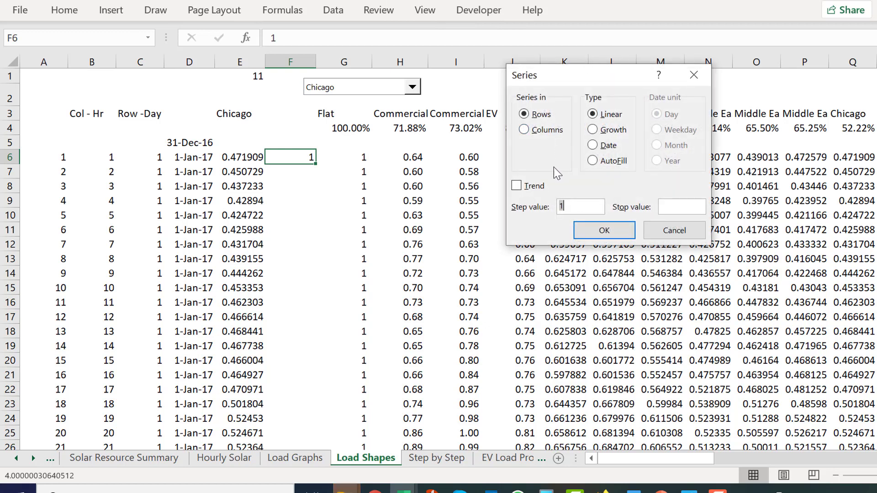
pyautogui.click(527, 133)
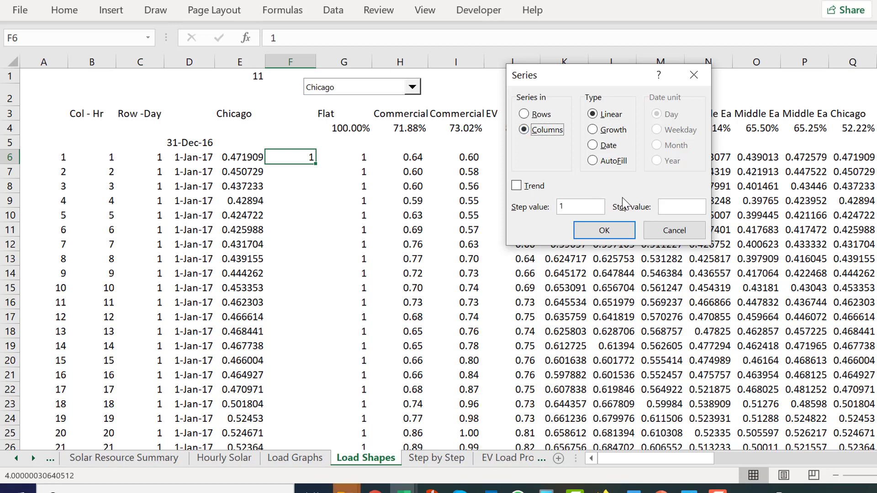
pyautogui.click(669, 206)
pyautogui.write('8760')
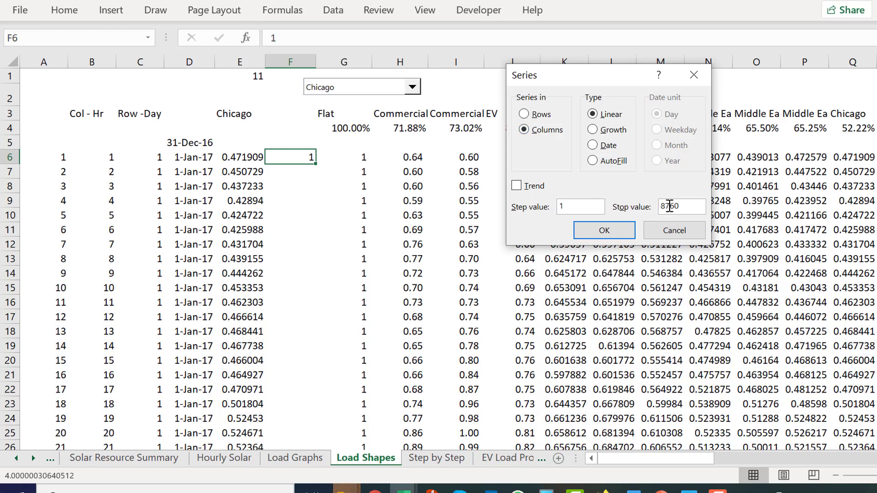
pyautogui.press('Return')
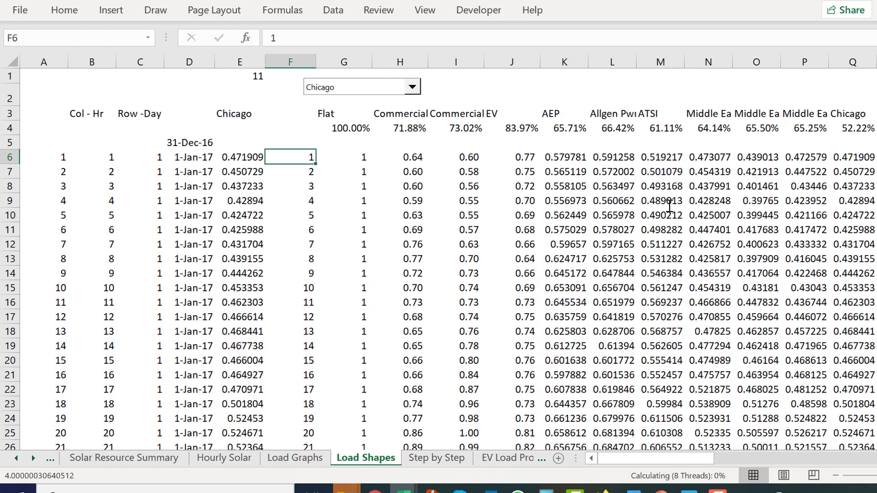
# Step: Check the last row of the filled series in column F and return to its first cell, F6
pyautogui.hotkey('ctrl', 'Down')
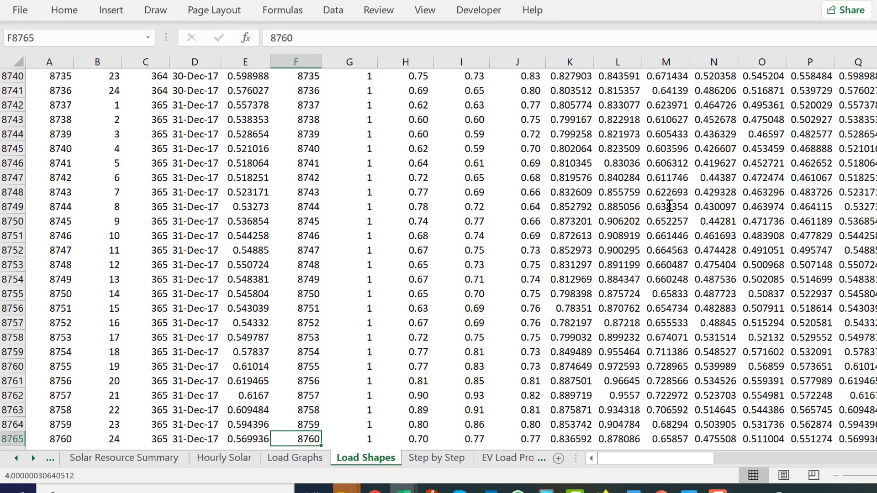
pyautogui.hotkey('ctrl', 'Up')
pyautogui.press('Left')
pyautogui.press('Left')
pyautogui.press('Up')
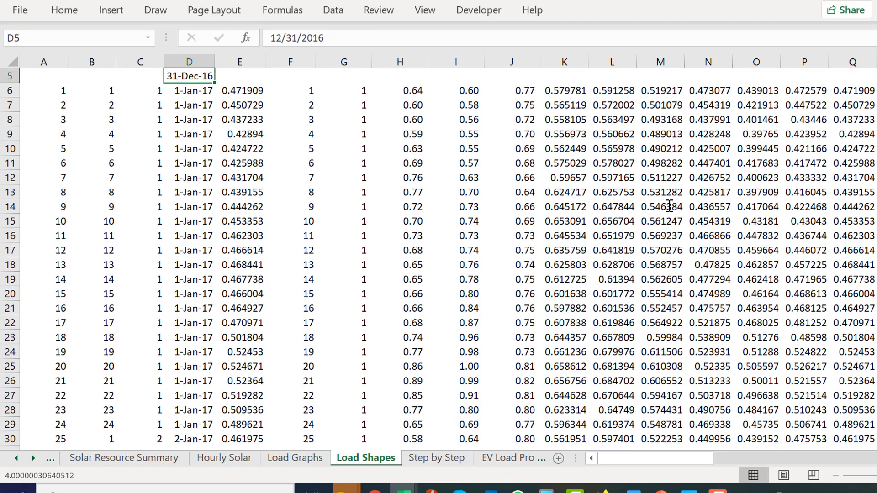
pyautogui.press('Down')
pyautogui.press('Right')
pyautogui.press('Right')
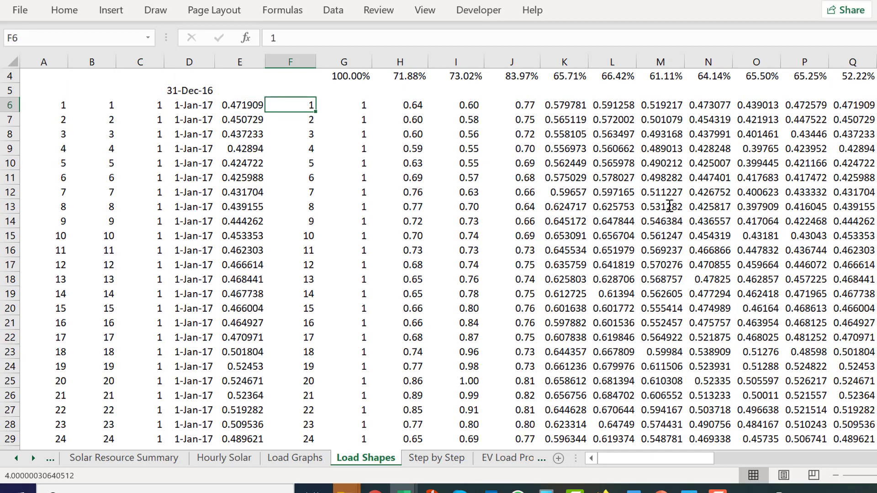
# Step: Delete the whole number series in column F from row 6 down
pyautogui.hotkey('ctrl', 'shift', 'Down')
pyautogui.hotkey('ctrl', 'BackSpace')
pyautogui.press('Delete')
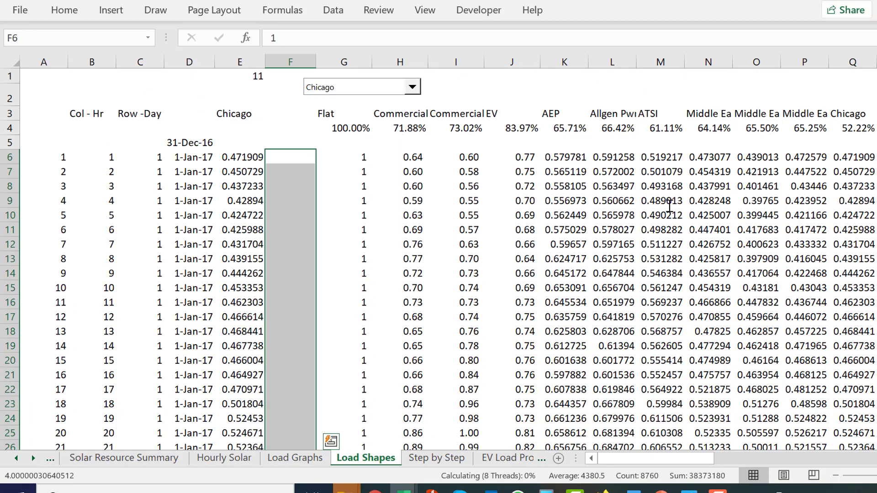
# Step: Go back through the sheets to One Day Analysis and select the hour 1 cell of the Solar Amount row
pyautogui.hotkey('ctrl', 'pageup')
pyautogui.hotkey('ctrl', 'pageup')
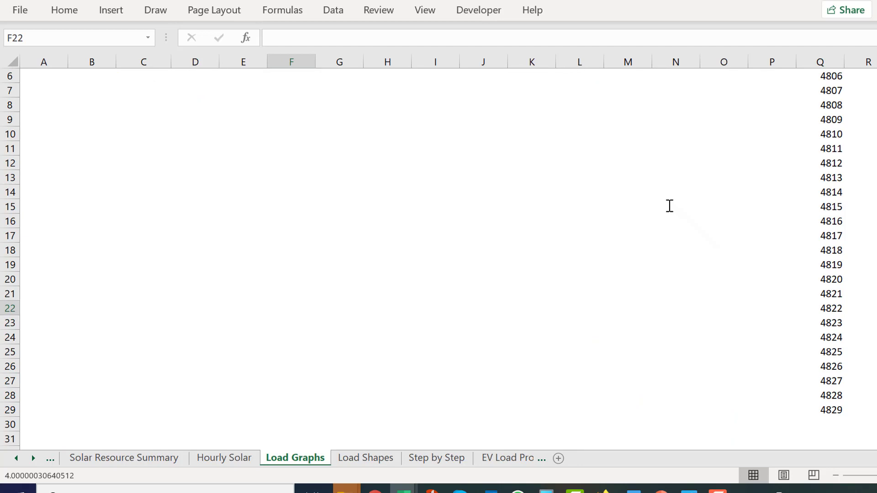
pyautogui.hotkey('ctrl', 'pageup')
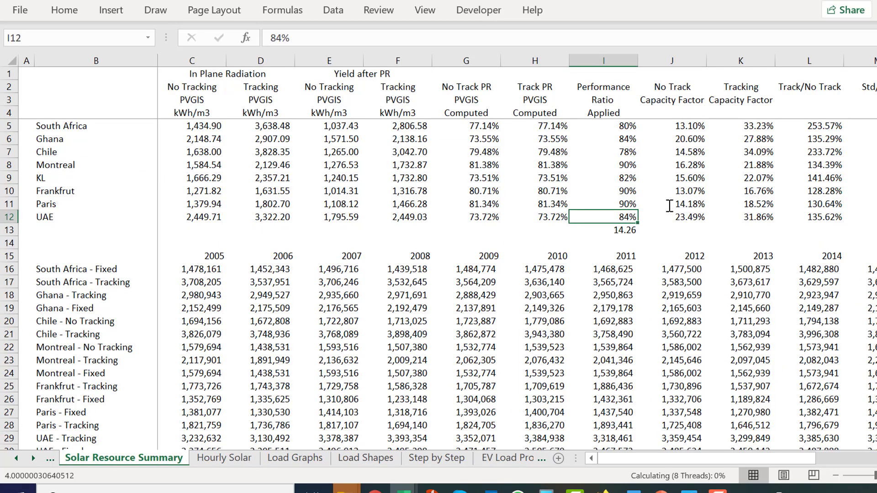
pyautogui.hotkey('ctrl', 'pageup')
pyautogui.hotkey('ctrl', 'pageup')
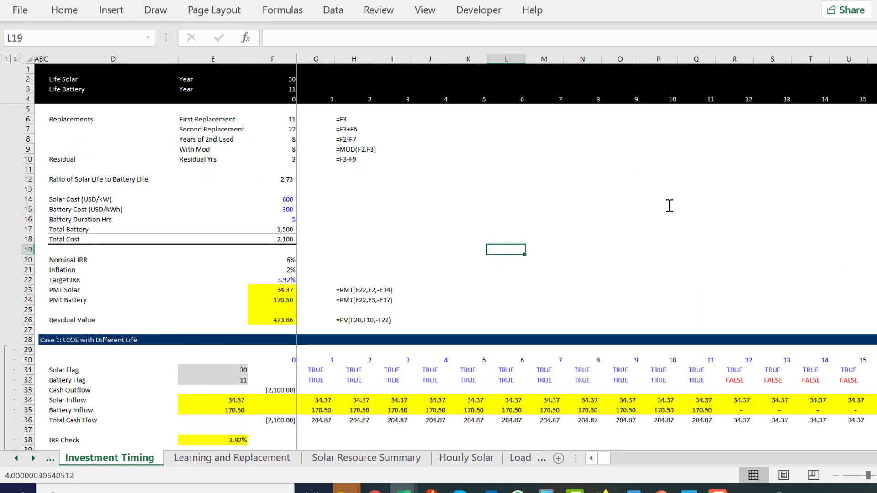
pyautogui.hotkey('ctrl', 'pageup')
pyautogui.hotkey('ctrl', 'pageup')
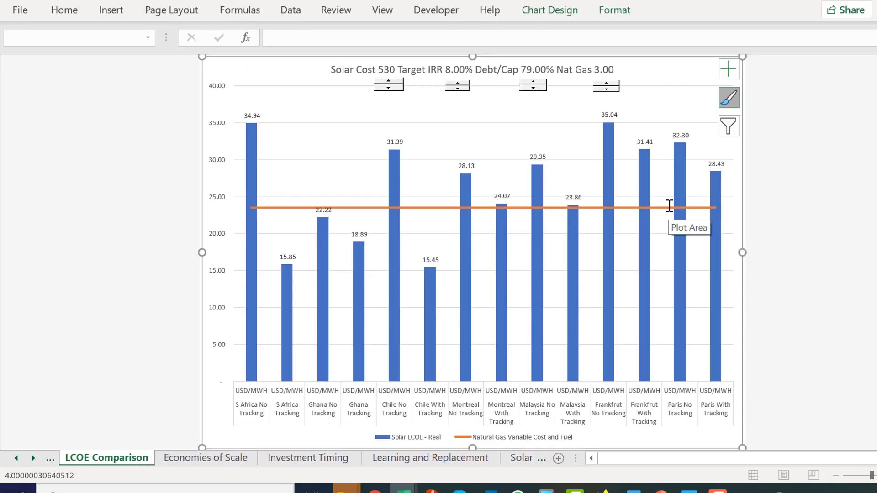
pyautogui.hotkey('ctrl', 'pageup')
pyautogui.hotkey('ctrl', 'pageup')
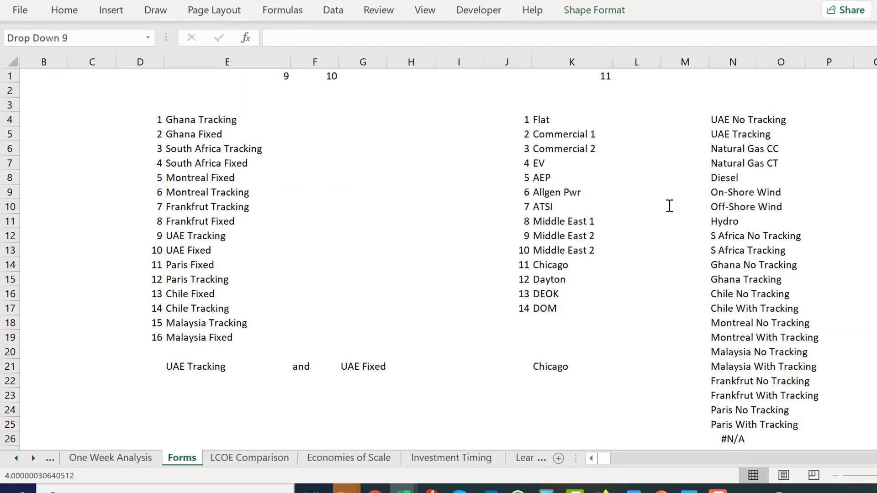
pyautogui.hotkey('ctrl', 'pageup')
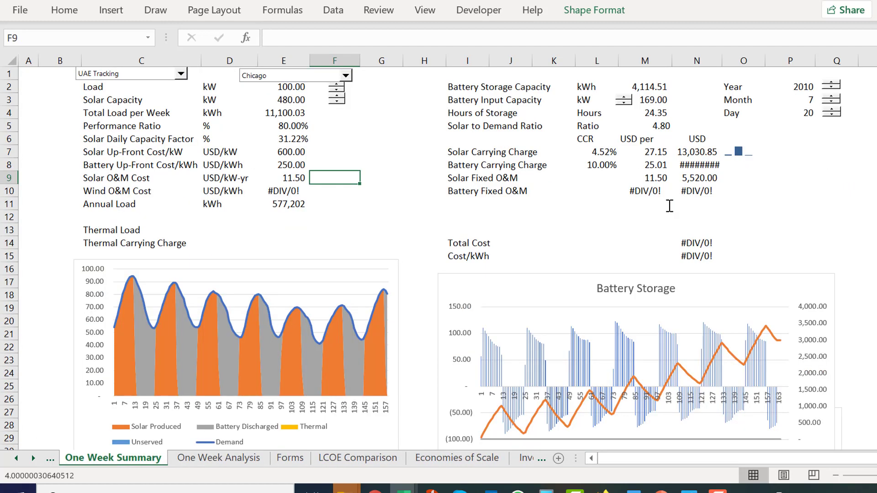
pyautogui.hotkey('ctrl', 'pageup')
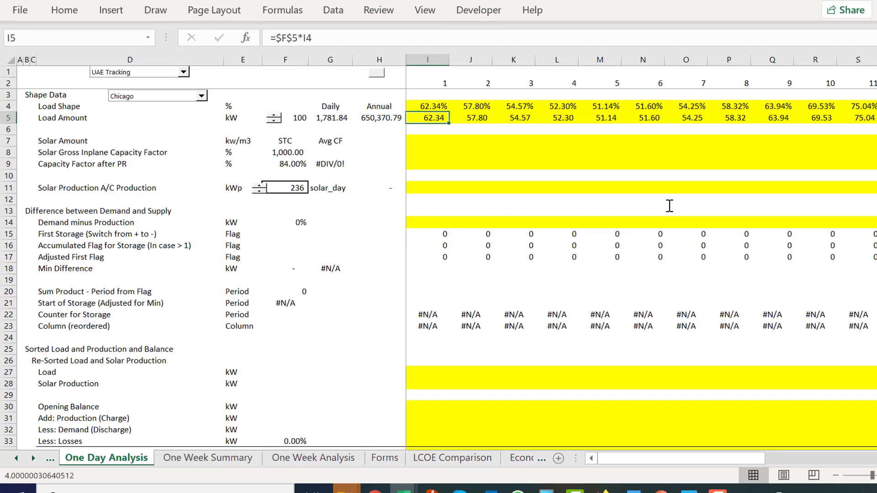
pyautogui.press('Left')
pyautogui.press('Right')
pyautogui.press('Down')
pyautogui.press('Down')
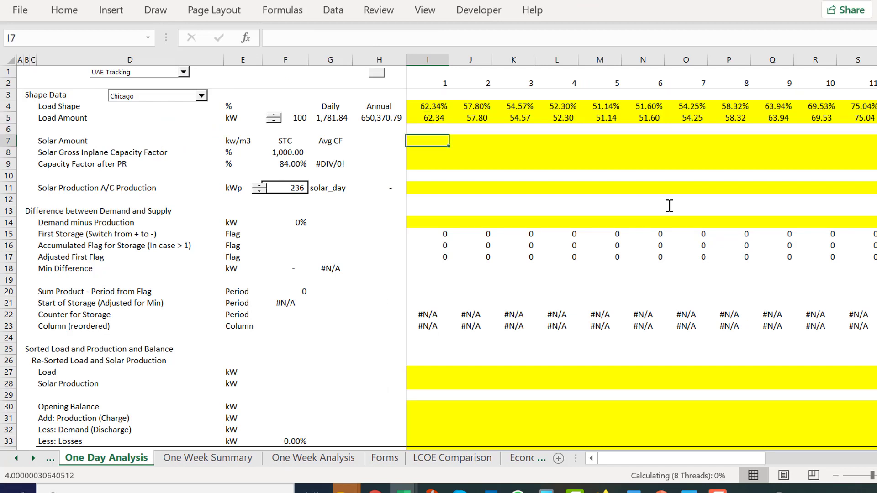
# Step: Look along the hourly cells of the Solar Amount row, from hour 1 through the evening hours
pyautogui.press('Right')
pyautogui.press('Right')
pyautogui.press('Right')
pyautogui.press('Right')
pyautogui.press('Left')
pyautogui.press('Left')
pyautogui.press('Left')
pyautogui.press('Left')
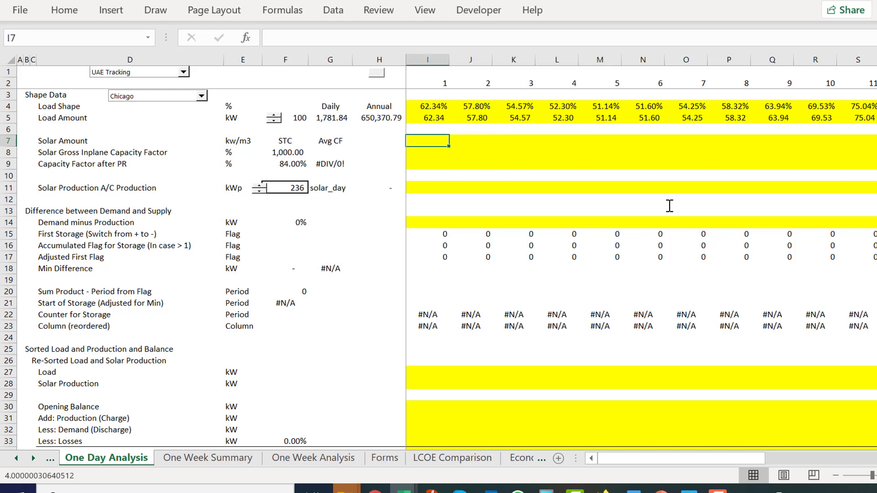
pyautogui.press('Right')
pyautogui.press('Right')
pyautogui.press('Left')
pyautogui.press('Left')
pyautogui.press('Right')
pyautogui.press('Right')
pyautogui.press('Right')
pyautogui.press('Right')
pyautogui.press('Right')
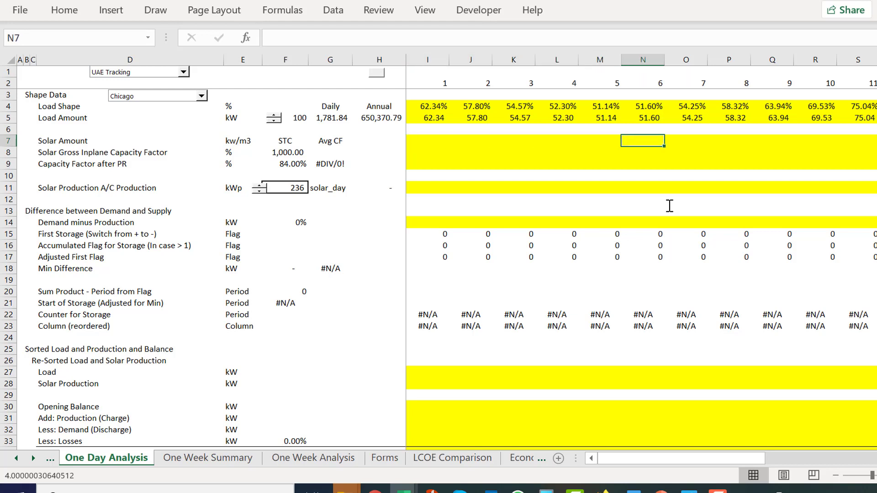
pyautogui.press('Right')
pyautogui.press('Right')
pyautogui.press('Left')
pyautogui.press('Left')
pyautogui.press('Left')
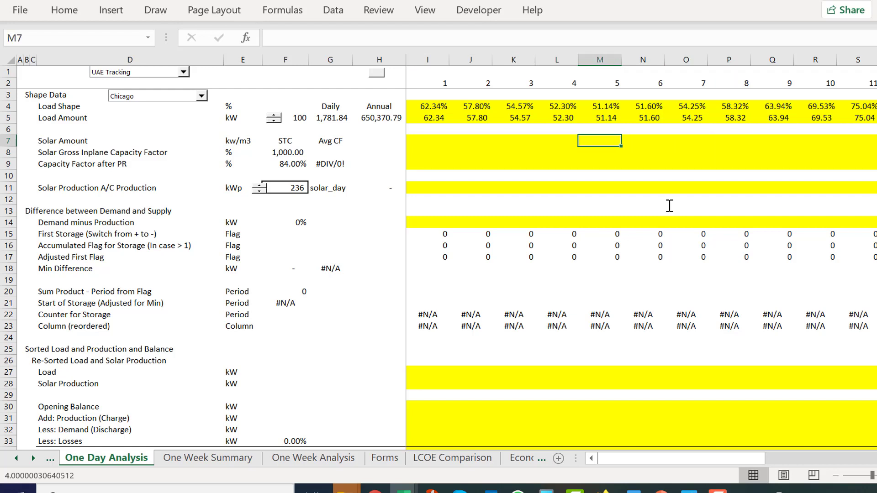
pyautogui.press('Right')
pyautogui.press('Right')
pyautogui.press('Right')
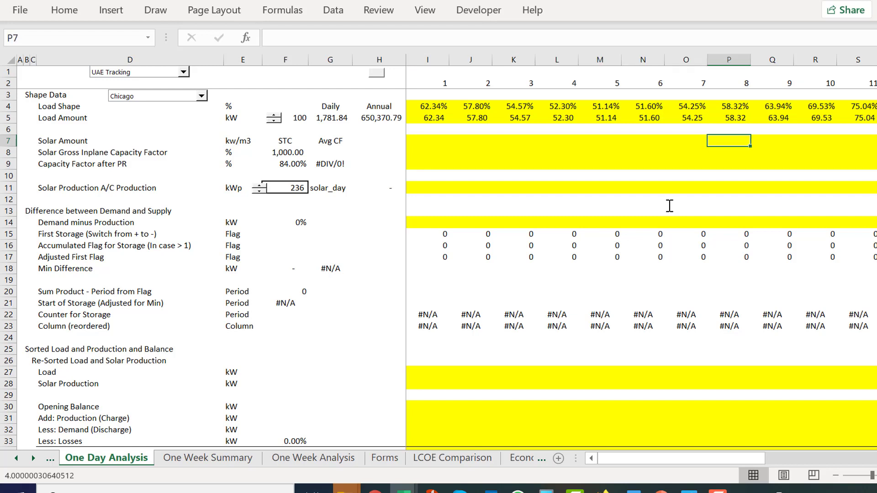
pyautogui.press('Right')
pyautogui.press('Right')
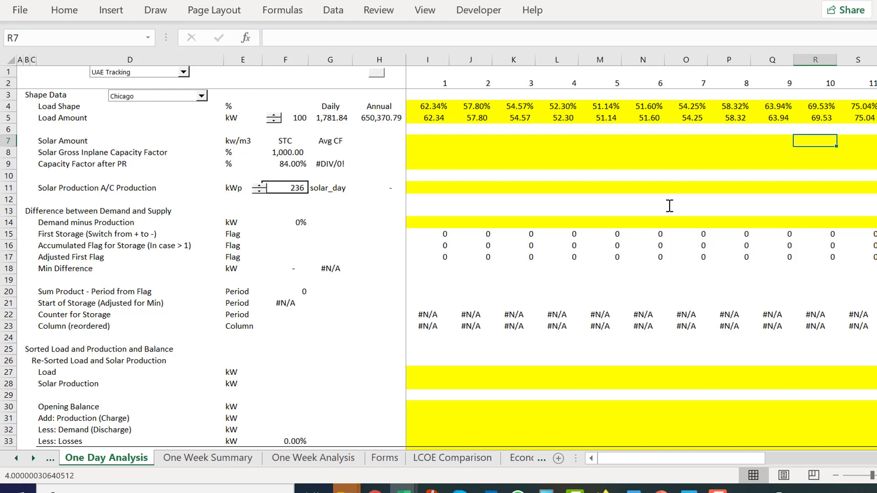
pyautogui.press('Right')
pyautogui.press('Left')
pyautogui.press('Right')
pyautogui.press('Right')
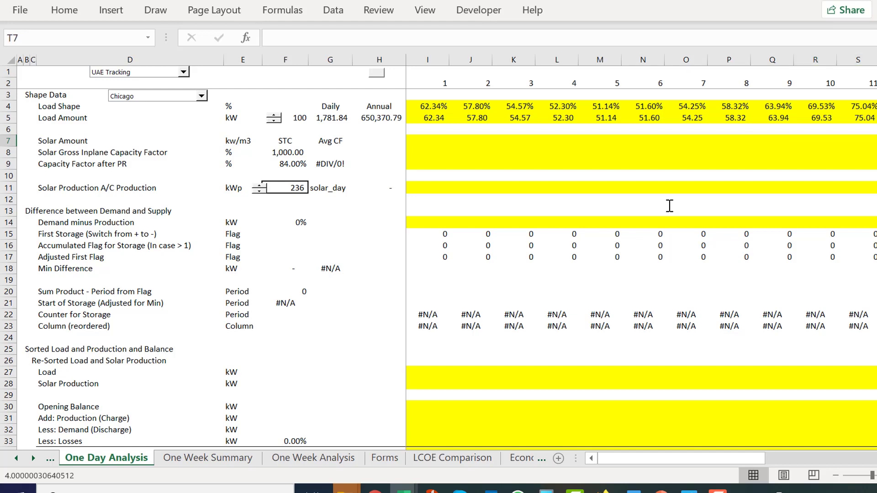
pyautogui.press('Right')
pyautogui.press('Right')
pyautogui.press('Right')
pyautogui.press('Right')
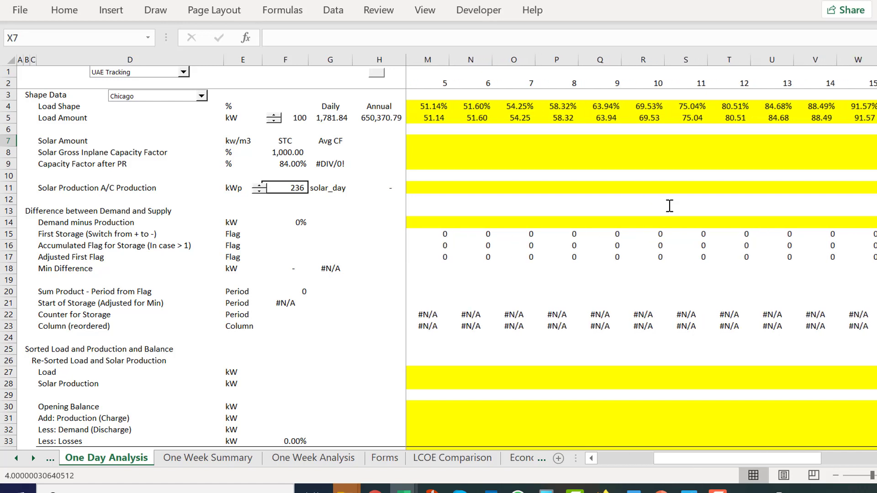
pyautogui.press('Right')
pyautogui.press('Left')
pyautogui.press('Left')
pyautogui.press('Right')
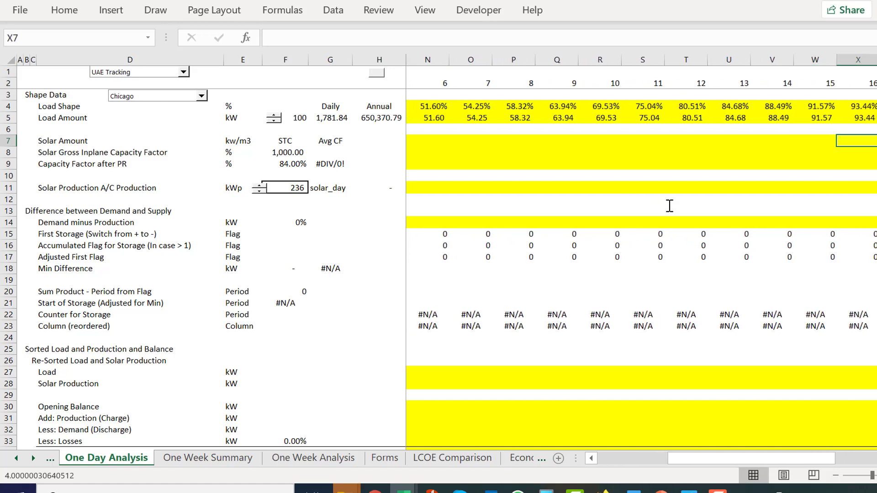
pyautogui.press('Right')
pyautogui.press('Right')
pyautogui.press('Right')
pyautogui.press('Right')
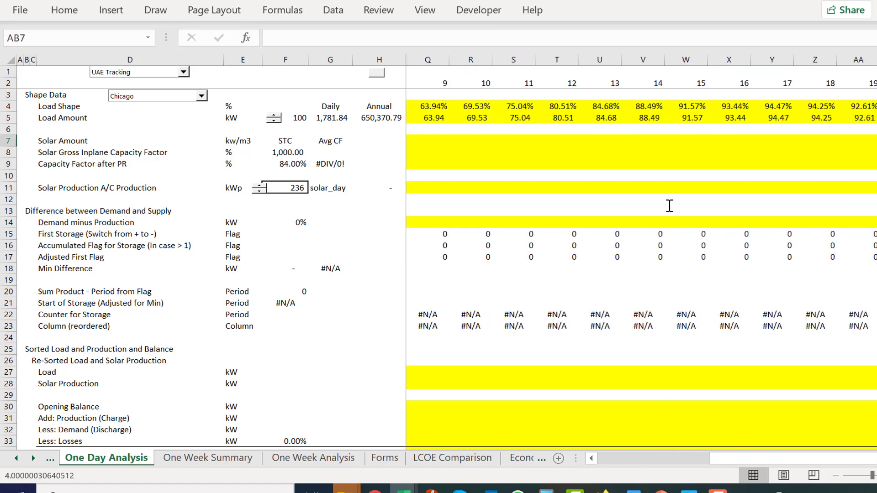
pyautogui.press('Left')
pyautogui.press('Left')
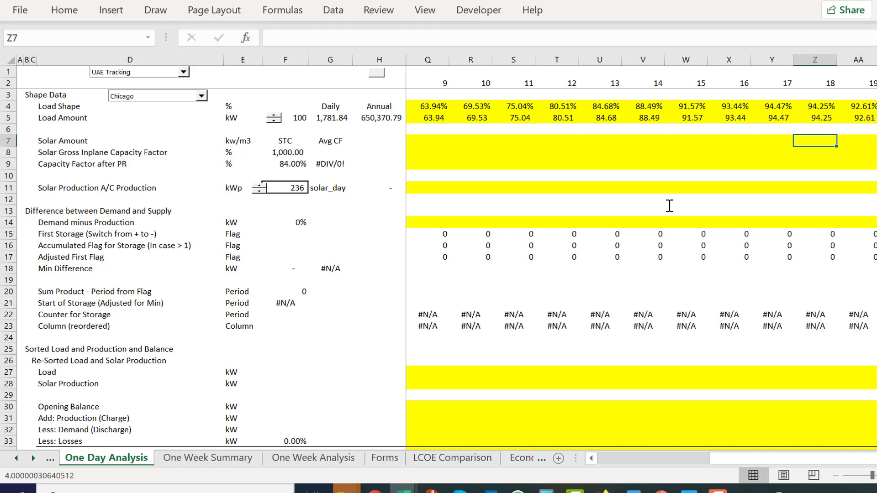
# Step: Look along the remaining evening hours of the Solar Amount row and return to its hour 1 cell, I7
pyautogui.press('Right')
pyautogui.press('Right')
pyautogui.press('Right')
pyautogui.press('Right')
pyautogui.press('Left')
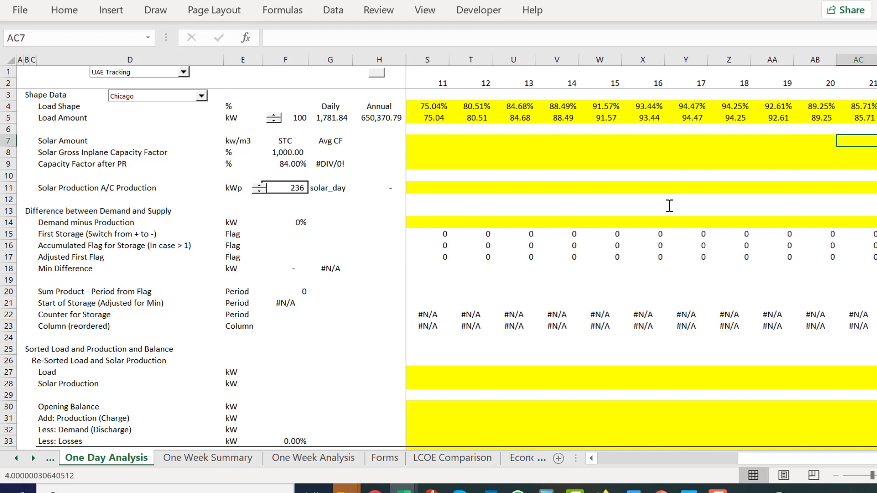
pyautogui.hotkey('ctrl', 'Left')
pyautogui.press('Right')
pyautogui.press('Right')
pyautogui.press('Left')
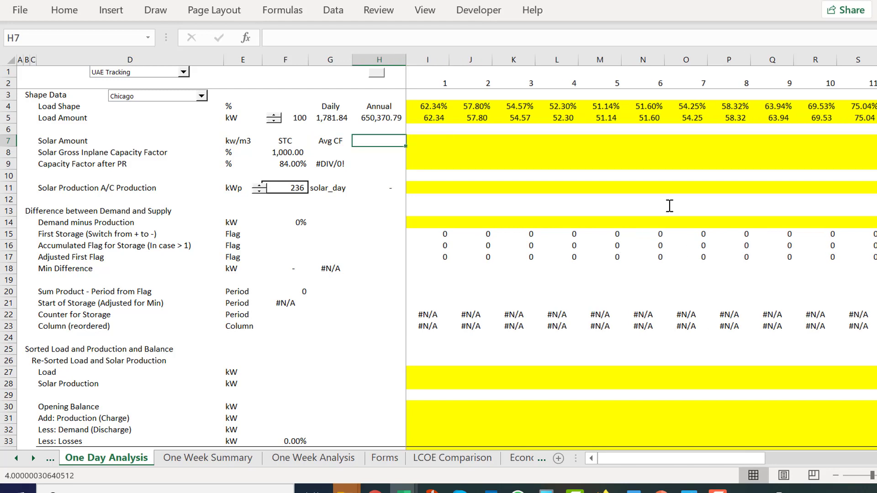
pyautogui.press('Right')
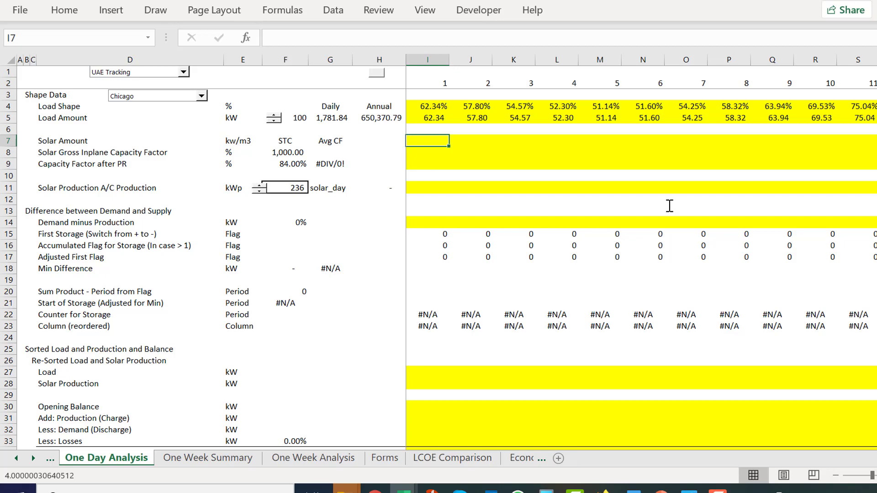
# Step: Look through the One Week Analysis, One Day Summary, Solar Graphs and LCOE Calculator sheets for the solar source and its location selectors
pyautogui.hotkey('ctrl', 'pagedown')
pyautogui.hotkey('ctrl', 'pagedown')
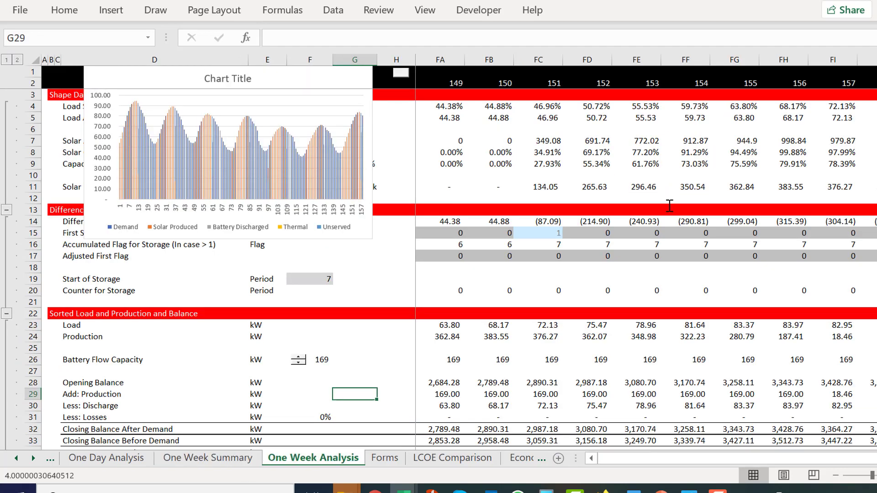
pyautogui.hotkey('ctrl', 'pageup')
pyautogui.hotkey('ctrl', 'pagedown')
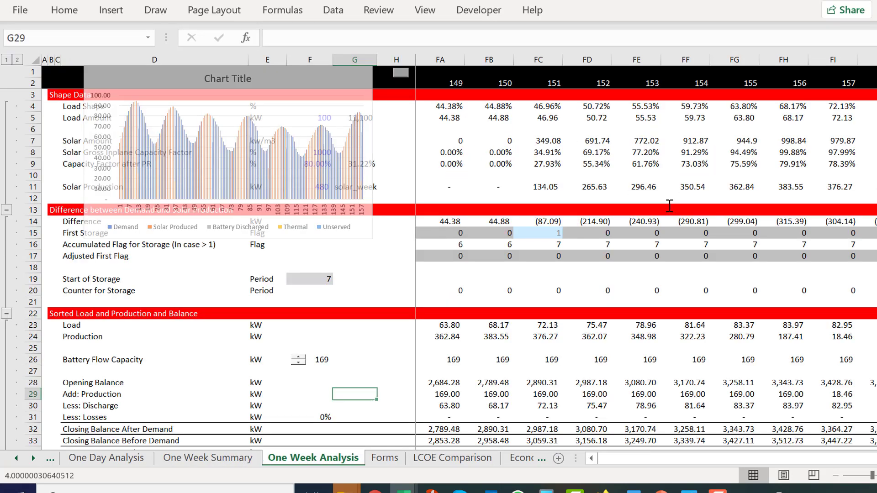
pyautogui.hotkey('ctrl', 'pageup')
pyautogui.hotkey('ctrl', 'pageup')
pyautogui.hotkey('ctrl', 'pageup')
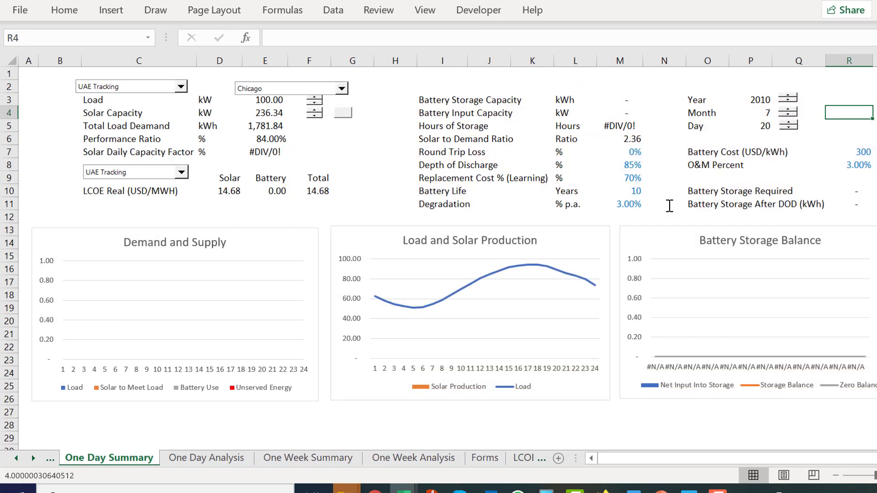
pyautogui.hotkey('ctrl', 'pageup')
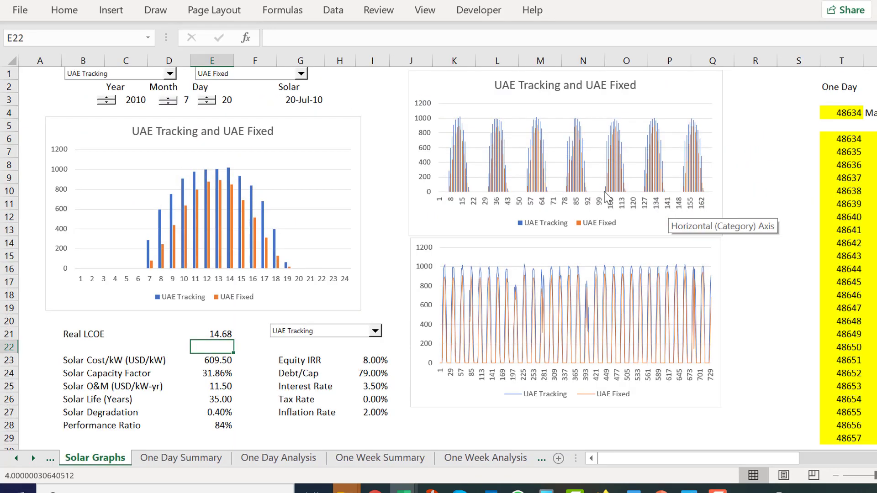
pyautogui.click(374, 87)
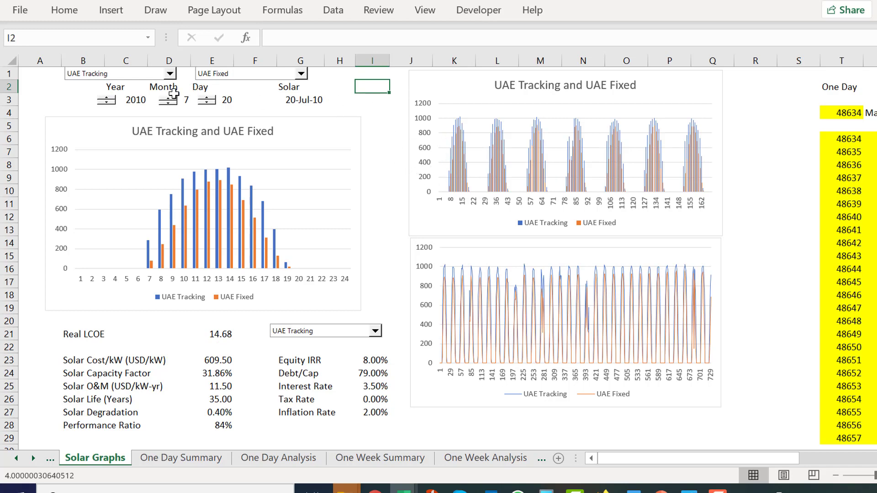
pyautogui.hotkey('ctrl', 'pageup')
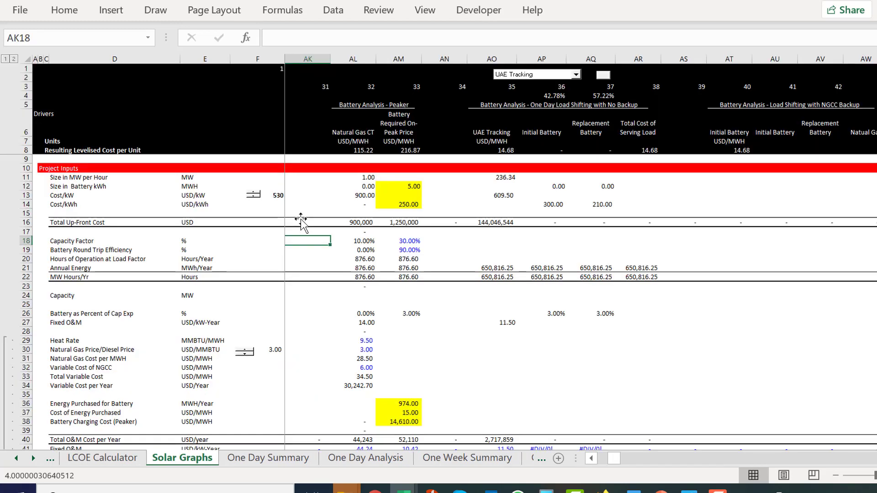
# Step: Go forward through the workbook's sheets to Hourly Solar
pyautogui.hotkey('ctrl', 'pagedown')
pyautogui.hotkey('ctrl', 'pagedown')
pyautogui.hotkey('ctrl', 'pagedown')
pyautogui.hotkey('ctrl', 'pagedown')
pyautogui.hotkey('ctrl', 'pagedown')
pyautogui.hotkey('ctrl', 'pagedown')
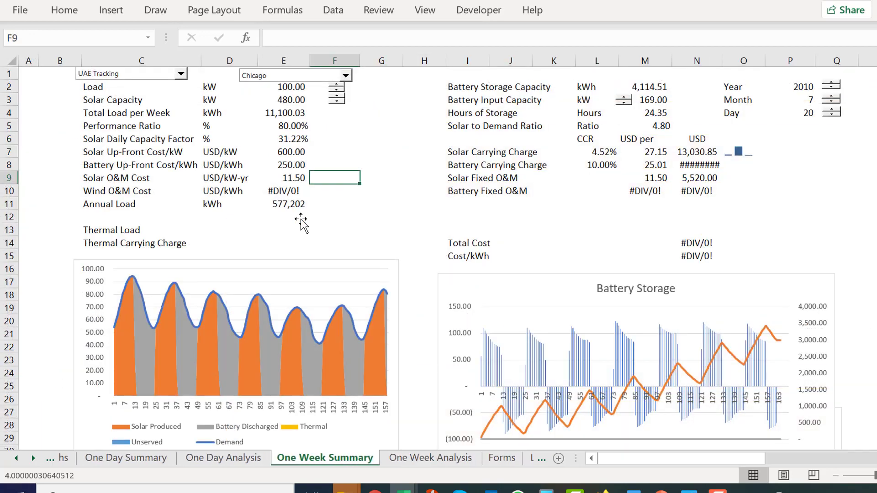
pyautogui.hotkey('ctrl', 'pagedown')
pyautogui.hotkey('ctrl', 'pagedown')
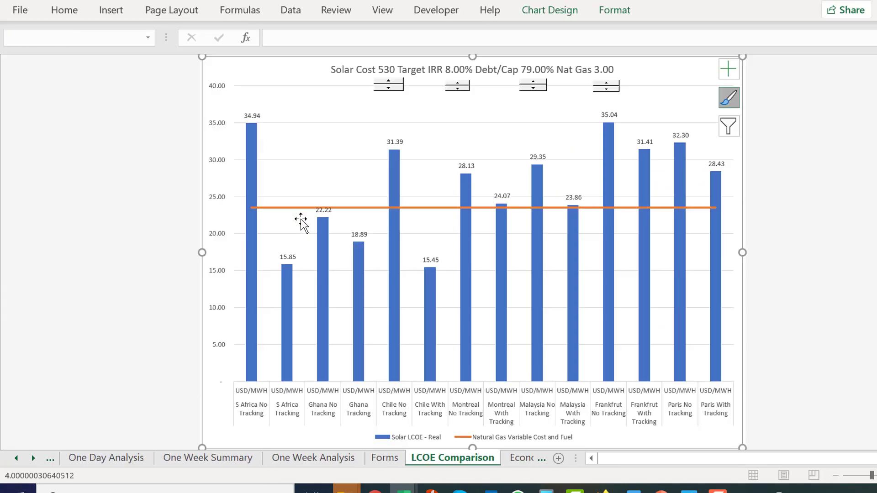
pyautogui.hotkey('ctrl', 'pagedown')
pyautogui.hotkey('ctrl', 'pagedown')
pyautogui.hotkey('ctrl', 'pagedown')
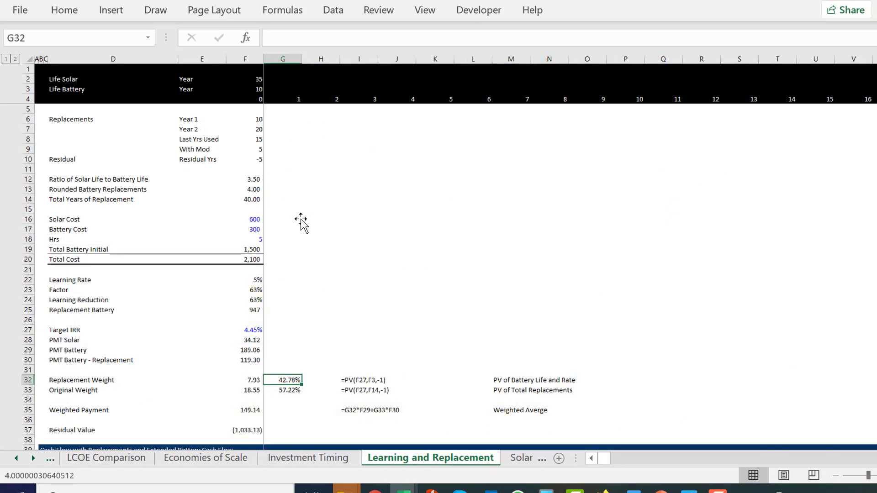
pyautogui.hotkey('ctrl', 'pagedown')
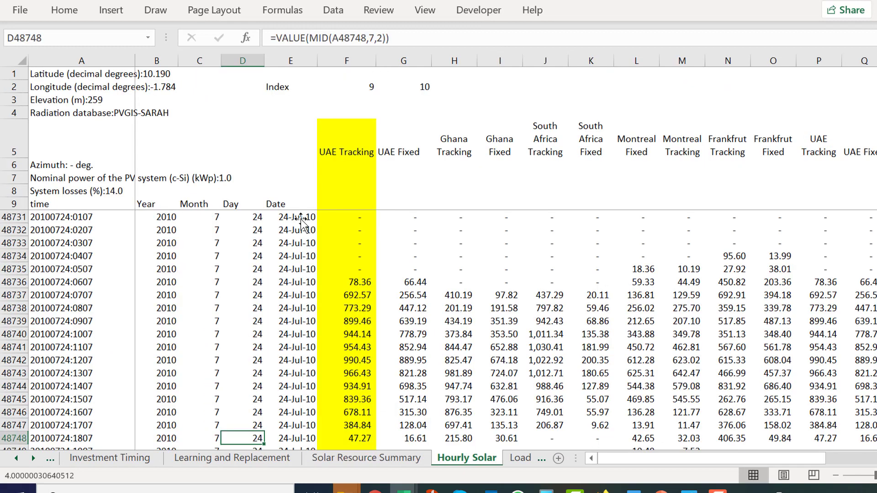
# Step: Examine the time stamps of the hourly solar records and the index cells above the UAE Tracking and UAE Fixed columns
pyautogui.click(234, 154)
pyautogui.press('Left')
pyautogui.press('Left')
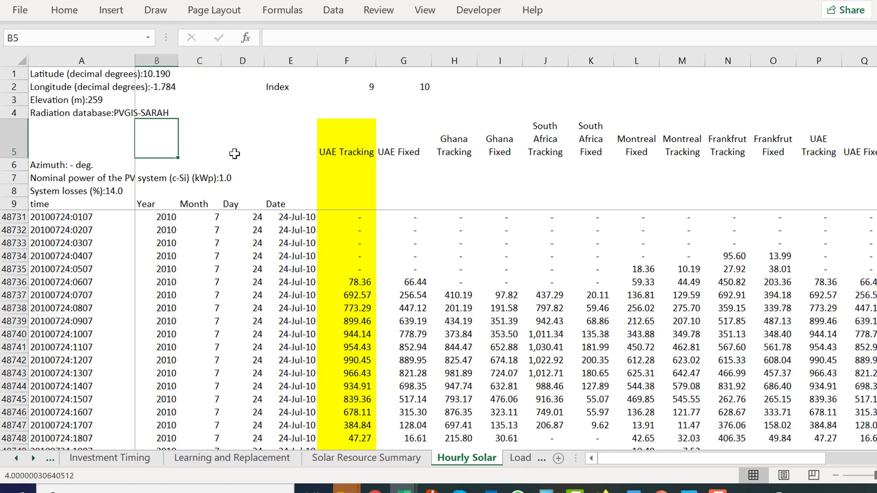
pyautogui.press('Left')
pyautogui.press('pageup')
pyautogui.press('pageup')
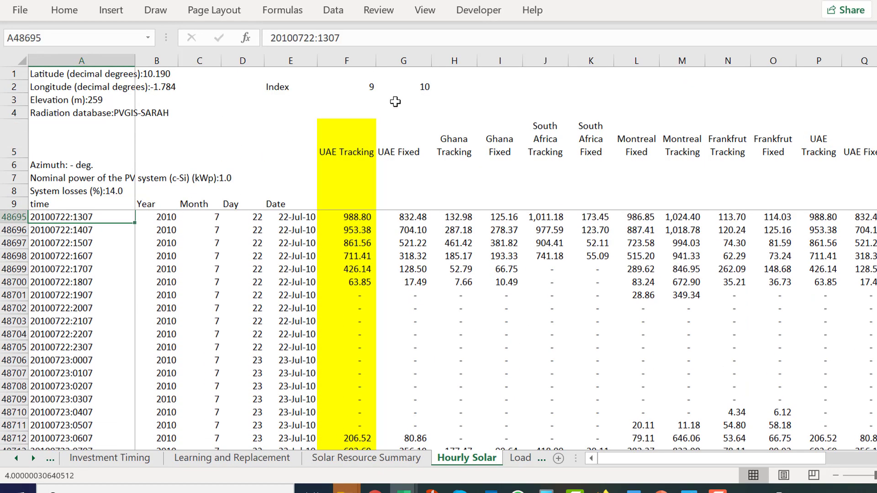
pyautogui.click(363, 95)
# Step: Go back through the sheets to Forms, where the location drop-downs are kept
pyautogui.hotkey('ctrl', 'pageup')
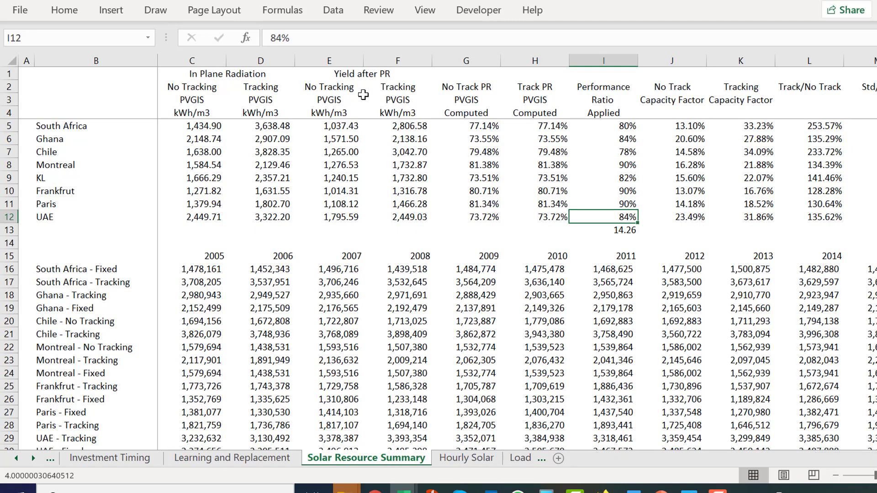
pyautogui.hotkey('ctrl', 'pageup')
pyautogui.hotkey('ctrl', 'pageup')
pyautogui.hotkey('ctrl', 'pageup')
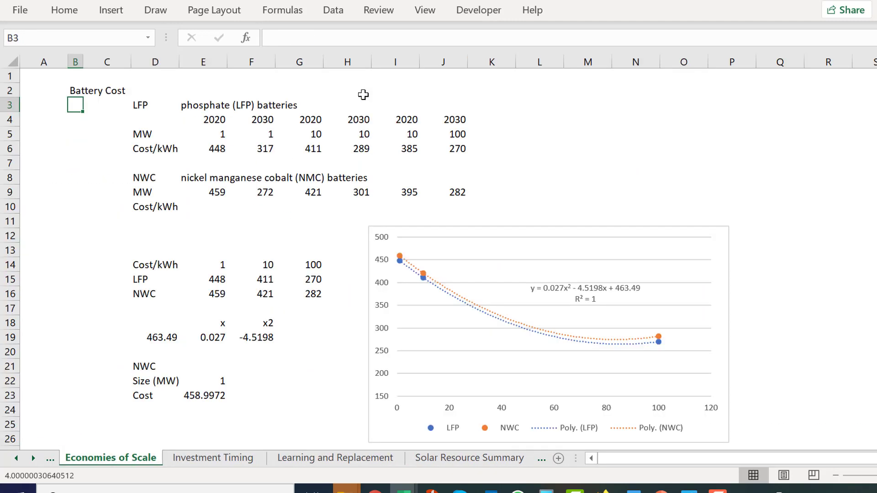
pyautogui.hotkey('ctrl', 'pageup')
pyautogui.hotkey('ctrl', 'pageup')
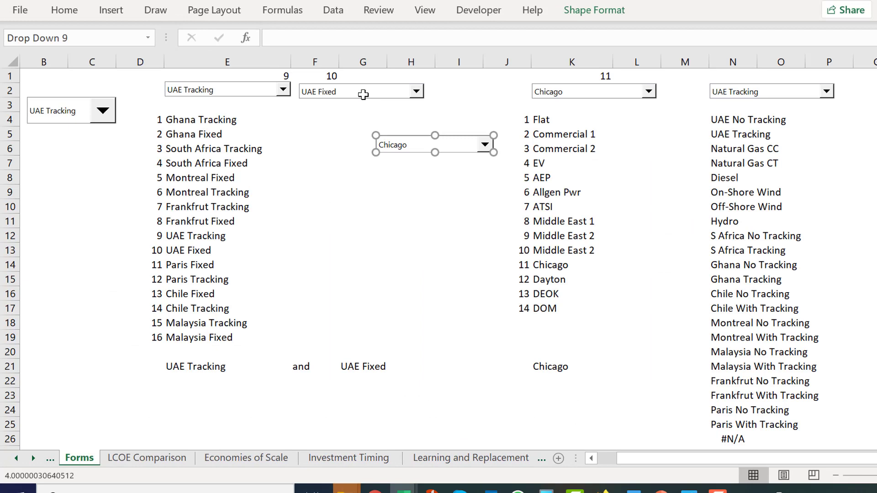
# Step: Select and copy the UAE Tracking and UAE Fixed drop-downs above the solar location list on the Forms sheet
pyautogui.click(276, 115)
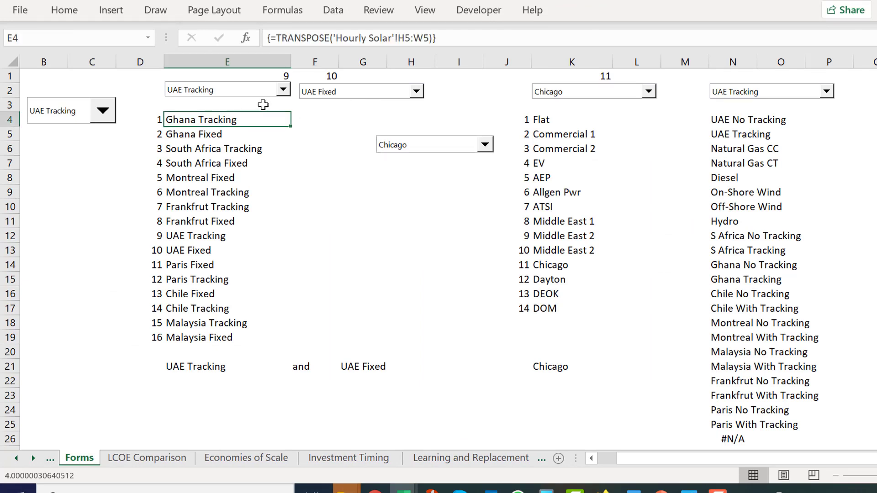
pyautogui.keyDown('ctrl'); pyautogui.click(238, 90); pyautogui.keyUp('ctrl')
pyautogui.rightClick(238, 90)
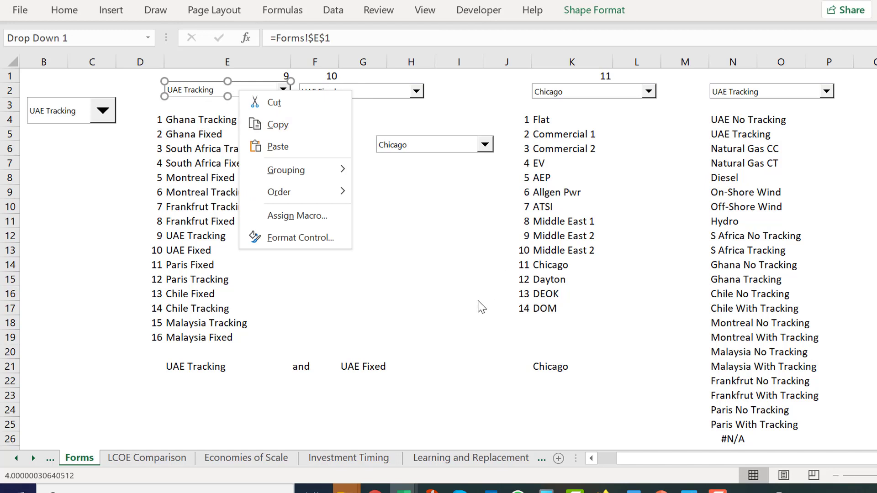
pyautogui.press('Escape')
pyautogui.click(319, 168)
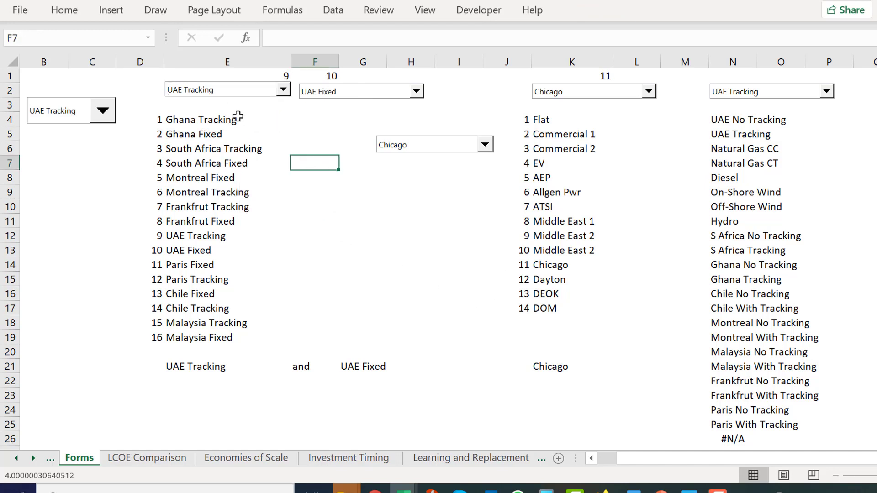
pyautogui.keyDown('ctrl'); pyautogui.click(238, 95); pyautogui.keyUp('ctrl')
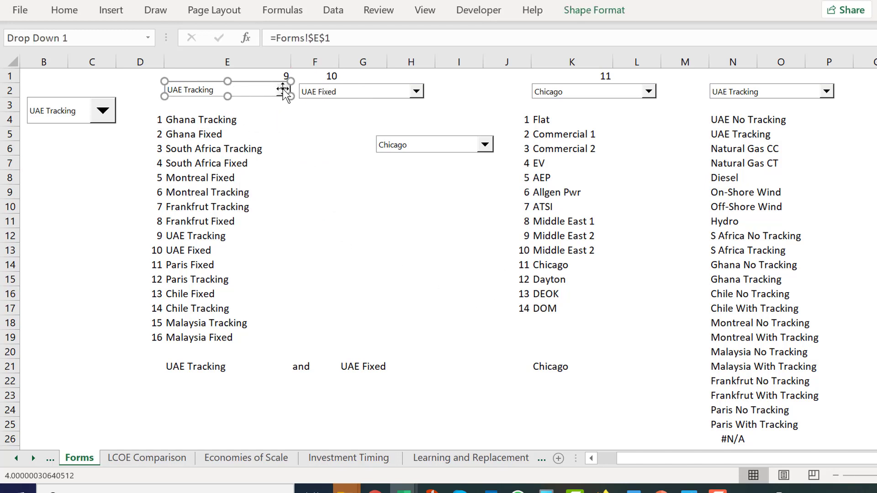
pyautogui.keyDown('ctrl'); pyautogui.click(346, 91); pyautogui.keyUp('ctrl')
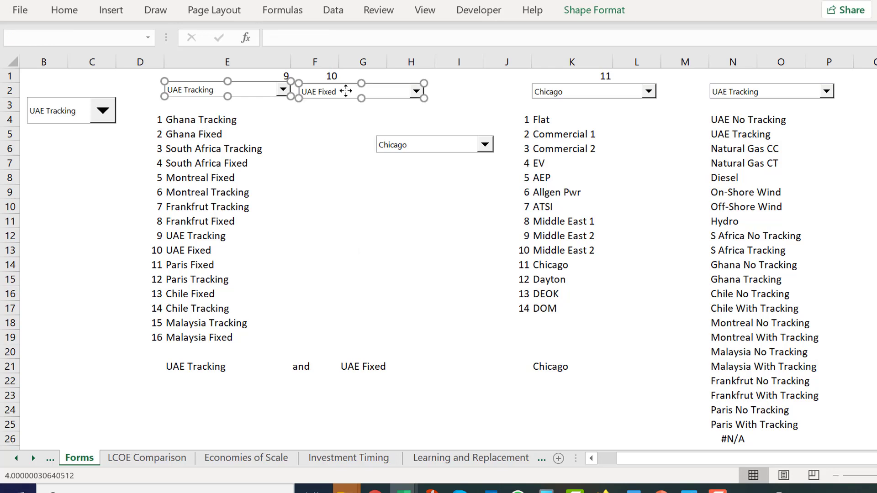
# Step: Paste the two drop-downs into the Hourly Solar sheet and place them just above the headings of columns F and G
pyautogui.hotkey('ctrl', 'pagedown')
pyautogui.hotkey('ctrl', 'pagedown')
pyautogui.hotkey('ctrl', 'pagedown')
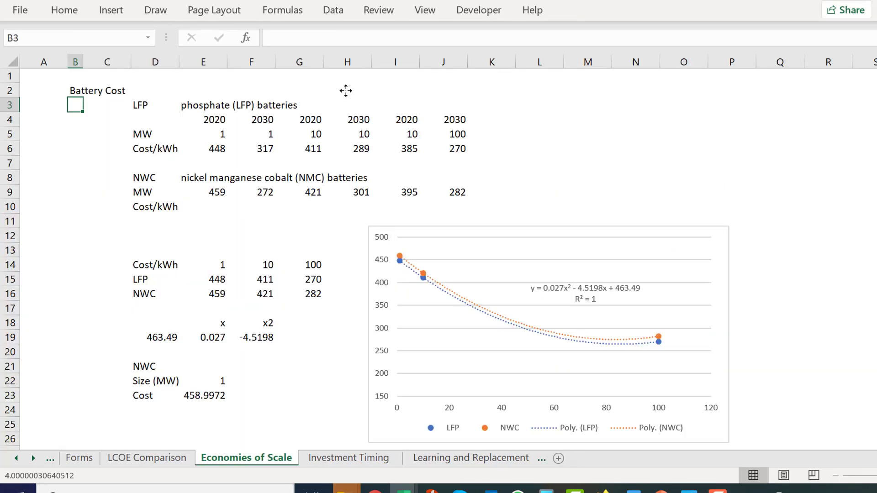
pyautogui.hotkey('ctrl', 'pagedown')
pyautogui.hotkey('ctrl', 'pagedown')
pyautogui.hotkey('ctrl', 'pagedown')
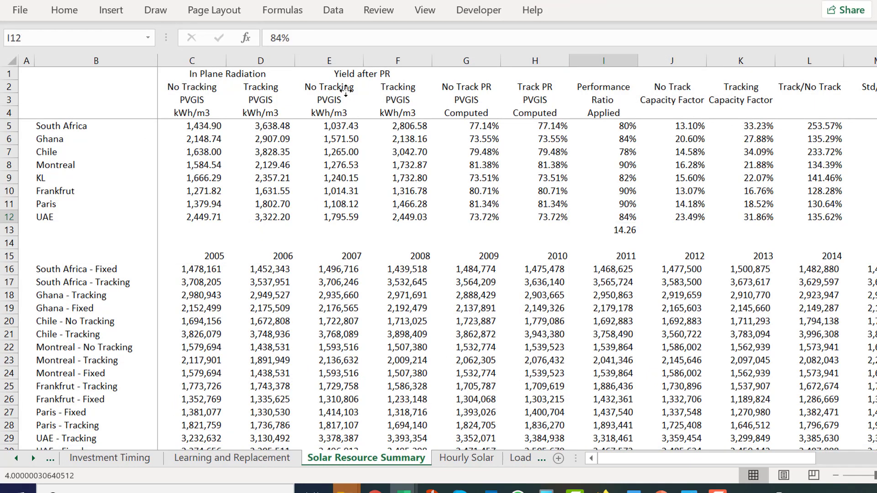
pyautogui.click(475, 88)
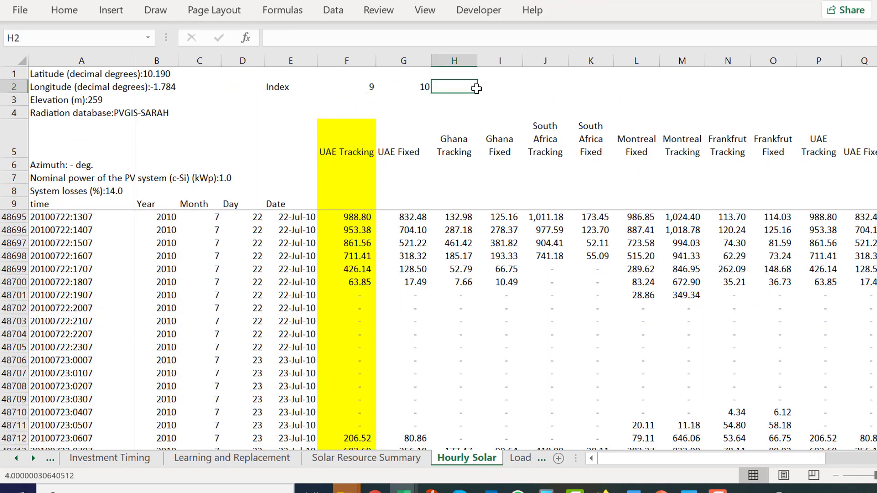
pyautogui.click(428, 102)
pyautogui.hotkey('ctrl', 'v')
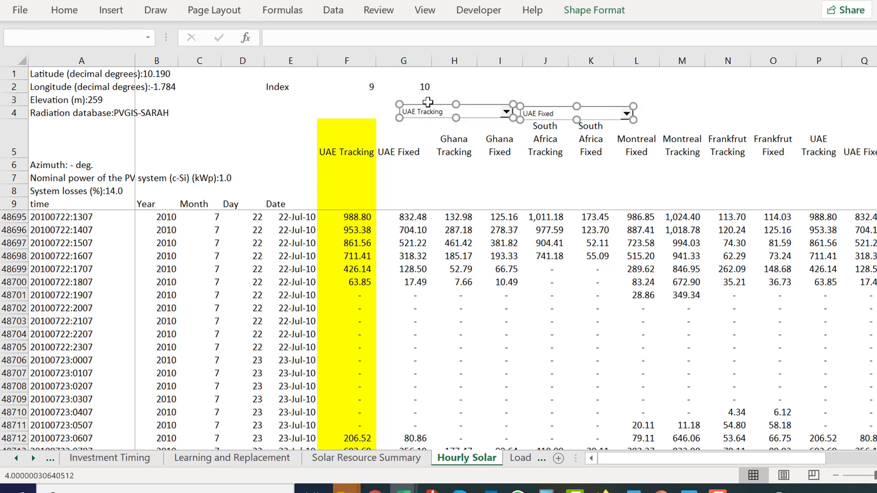
pyautogui.moveTo(450, 107); pyautogui.dragTo(311, 111)
pyautogui.click(494, 91)
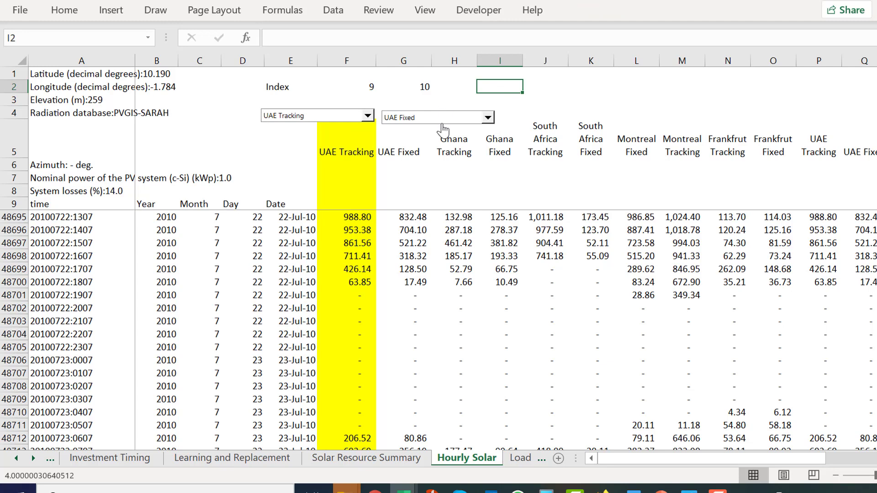
# Step: Set the first solar location drop-down, above column F, to Malaysia Fixed
pyautogui.click(351, 124)
pyautogui.press('Down')
pyautogui.press('Down')
pyautogui.press('Down')
pyautogui.press('Down')
pyautogui.press('Down')
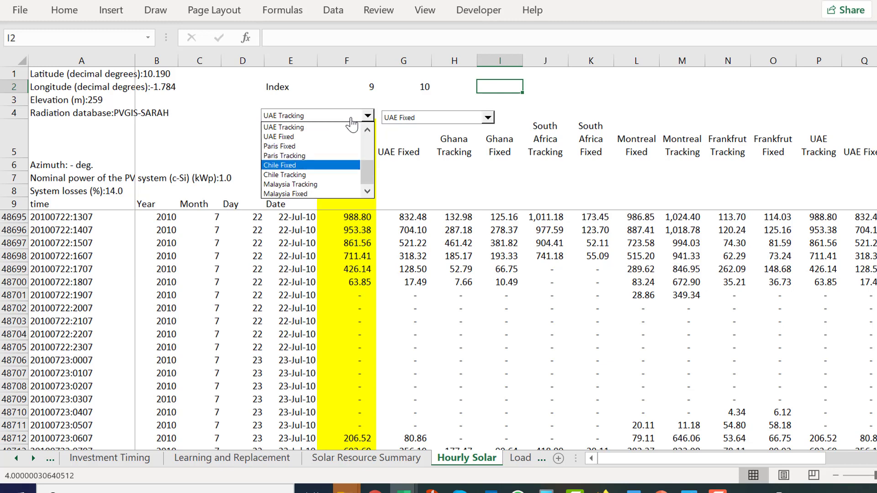
pyautogui.press('Up')
pyautogui.press('Down')
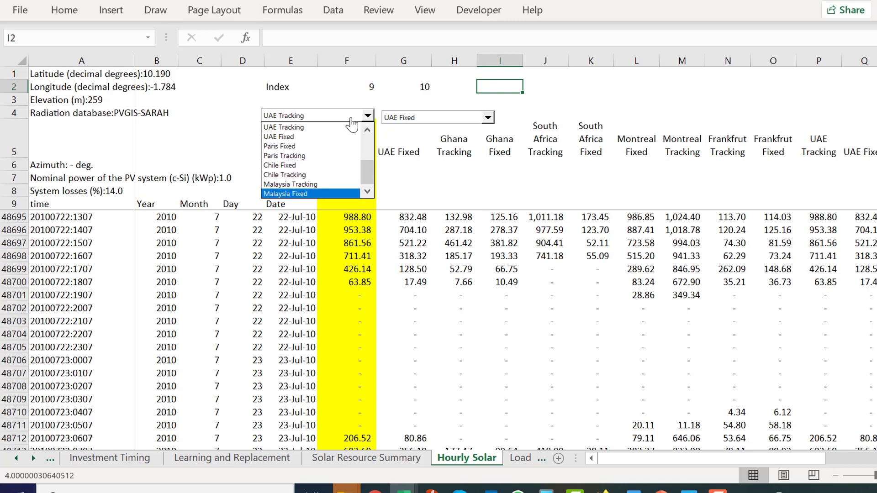
pyautogui.press('Return')
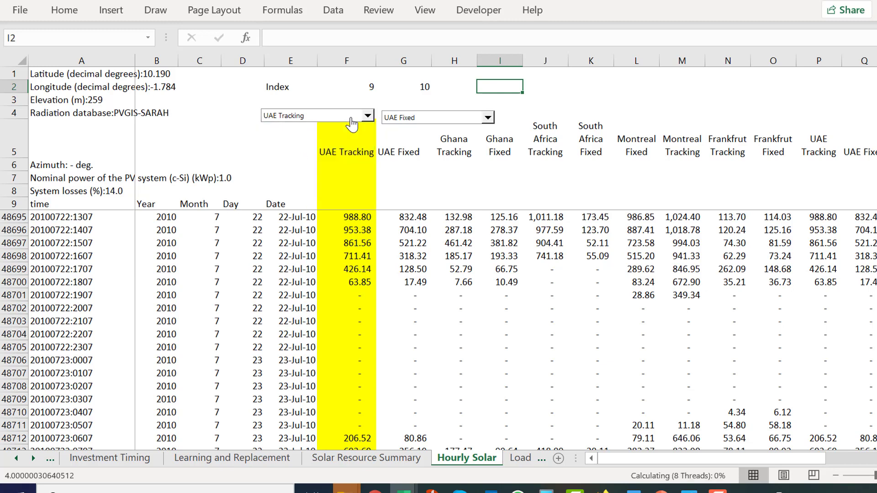
# Step: Check the INDEX formulas of the highlighted solar column F, in row 48699 and at the start of the data
pyautogui.click(371, 269)
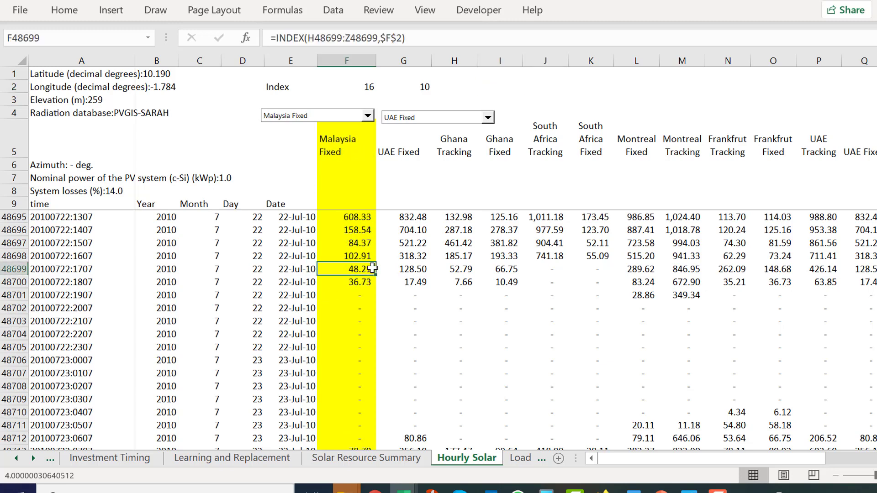
pyautogui.hotkey('ctrl', 'Up')
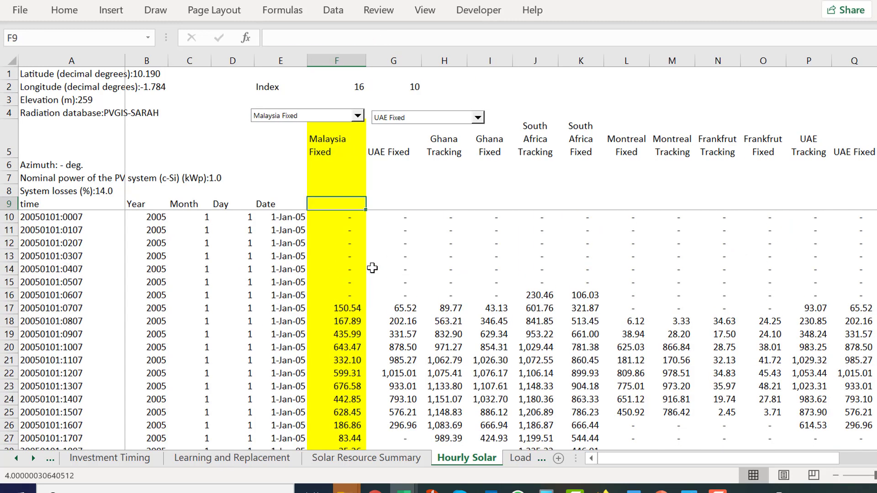
pyautogui.press('Down')
pyautogui.press('Down')
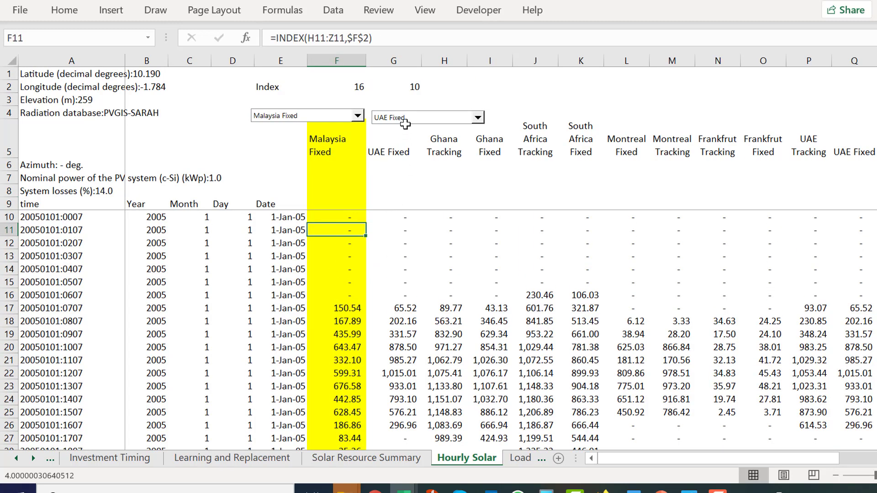
# Step: Set the second solar location drop-down, above column G, to Paris Fixed
pyautogui.click(405, 119)
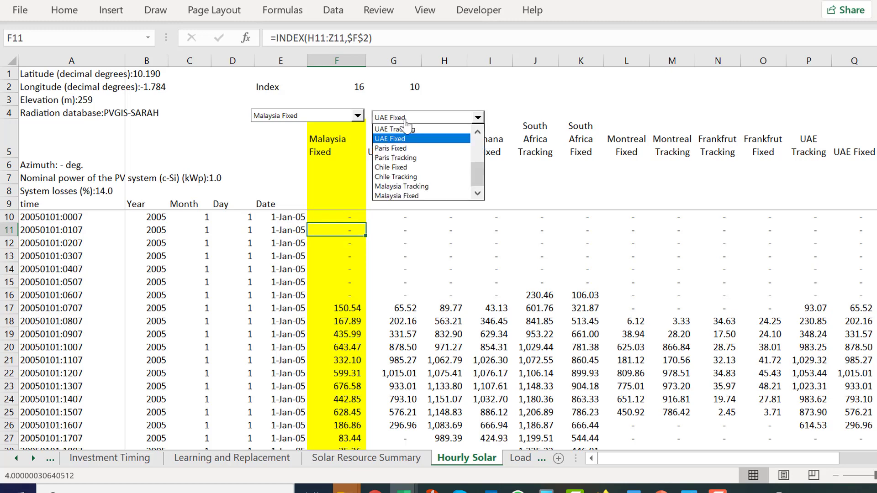
pyautogui.press('Down')
pyautogui.press('Down')
pyautogui.press('Down')
pyautogui.press('Up')
pyautogui.press('Up')
pyautogui.press('Up')
pyautogui.press('Up')
pyautogui.press('Up')
pyautogui.press('Up')
pyautogui.press('Up')
pyautogui.press('Up')
pyautogui.press('Up')
pyautogui.press('Up')
pyautogui.press('Up')
pyautogui.press('Up')
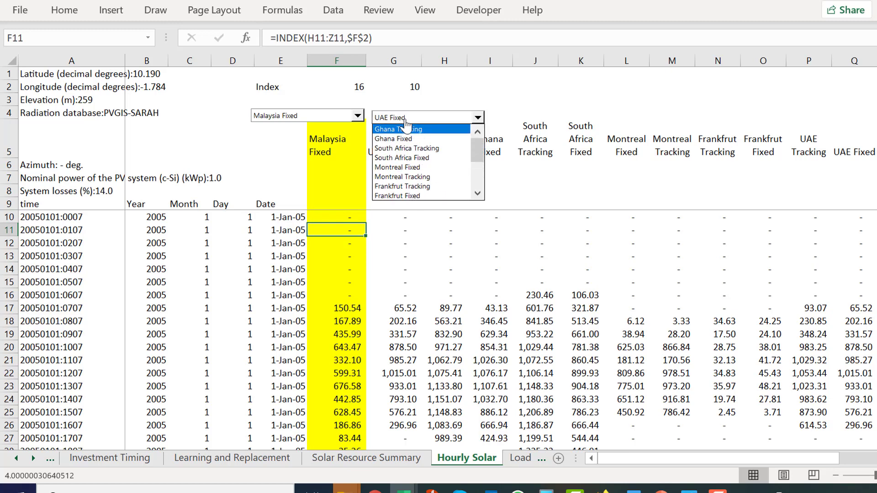
pyautogui.press('Down')
pyautogui.press('Down')
pyautogui.press('Down')
pyautogui.press('Down')
pyautogui.press('Down')
pyautogui.press('Down')
pyautogui.press('Down')
pyautogui.press('Down')
pyautogui.press('Down')
pyautogui.press('Down')
pyautogui.press('Down')
pyautogui.press('Down')
pyautogui.press('Down')
pyautogui.press('Down')
pyautogui.press('Down')
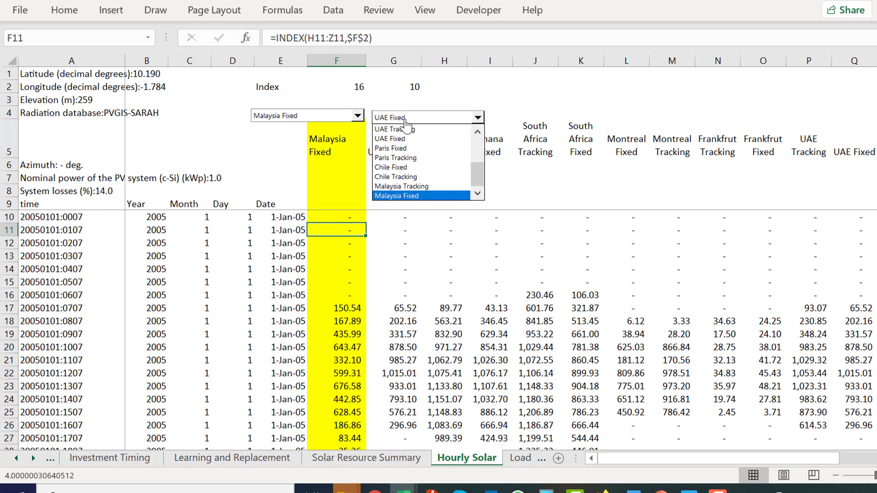
pyautogui.press('Up')
pyautogui.press('Up')
pyautogui.press('Up')
pyautogui.press('Up')
pyautogui.press('Up')
pyautogui.press('Up')
pyautogui.press('Up')
pyautogui.press('Up')
pyautogui.press('Up')
pyautogui.press('Up')
pyautogui.press('Up')
pyautogui.press('Up')
pyautogui.press('Up')
pyautogui.press('Up')
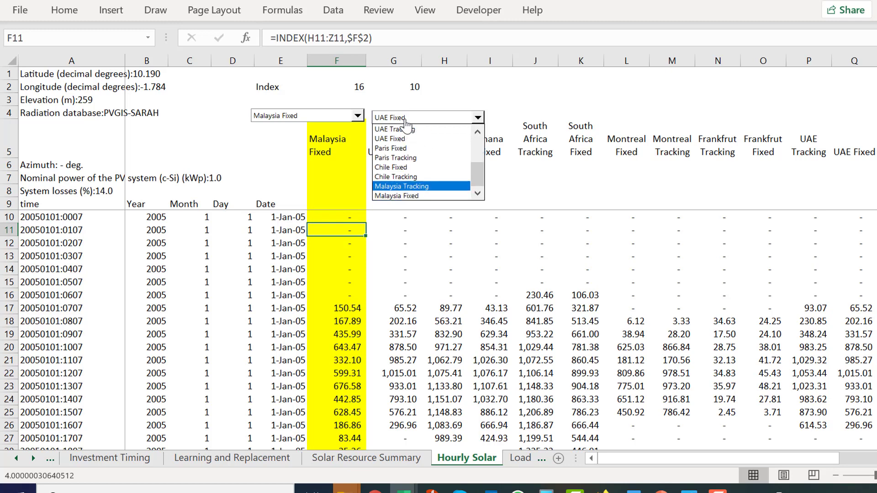
pyautogui.press('Down')
pyautogui.press('Down')
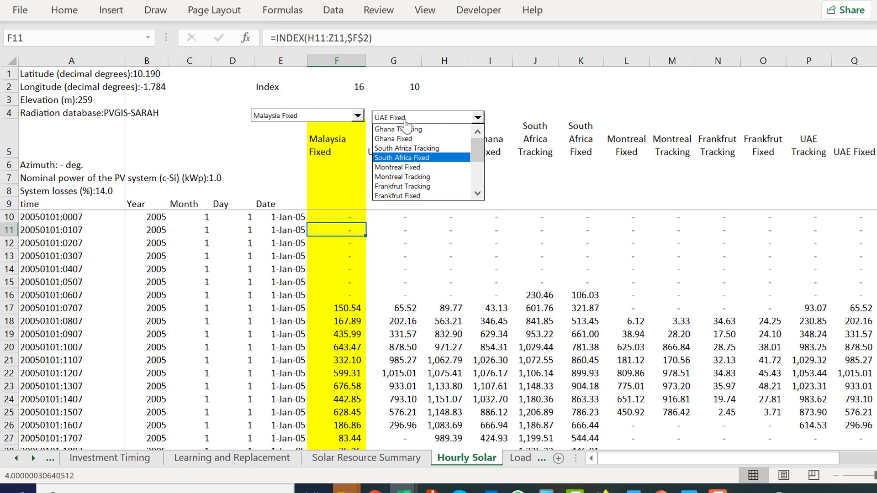
pyautogui.press('Up')
pyautogui.press('Up')
pyautogui.press('Up')
pyautogui.press('Down')
pyautogui.press('Down')
pyautogui.press('Down')
pyautogui.press('Down')
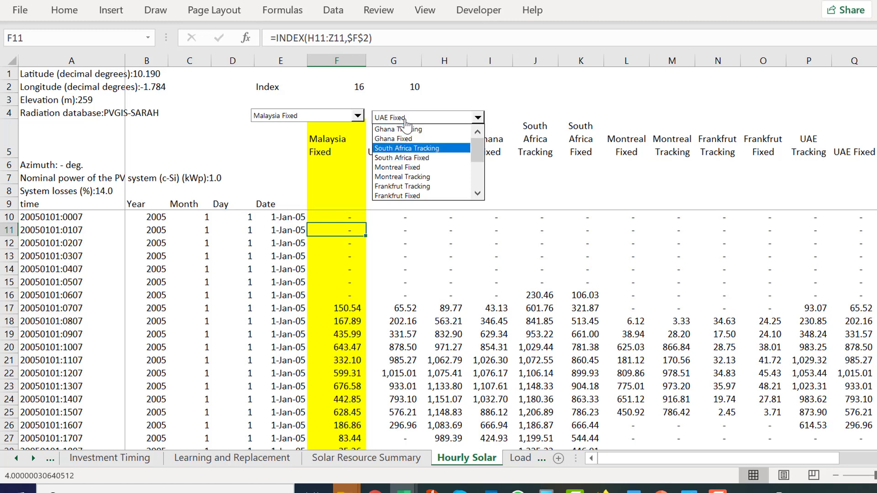
pyautogui.press('Down')
pyautogui.press('Down')
pyautogui.press('Down')
pyautogui.press('Down')
pyautogui.press('Down')
pyautogui.press('Down')
pyautogui.press('Down')
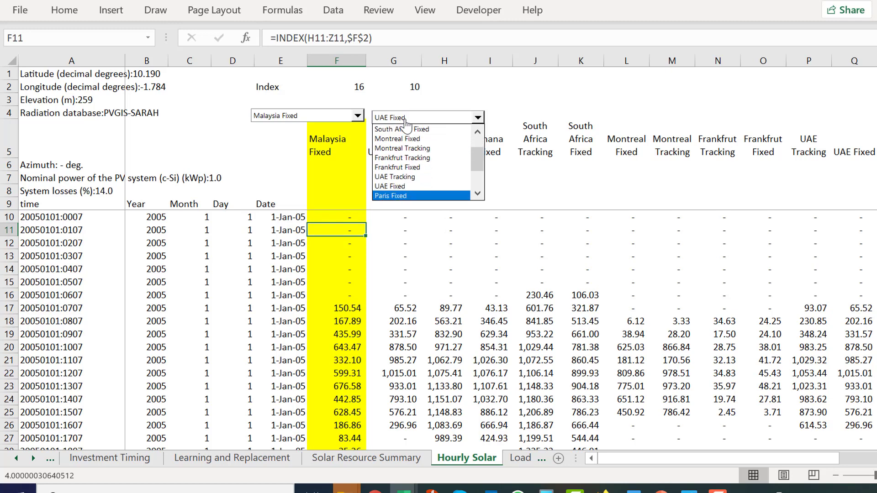
pyautogui.press('Up')
pyautogui.press('Return')
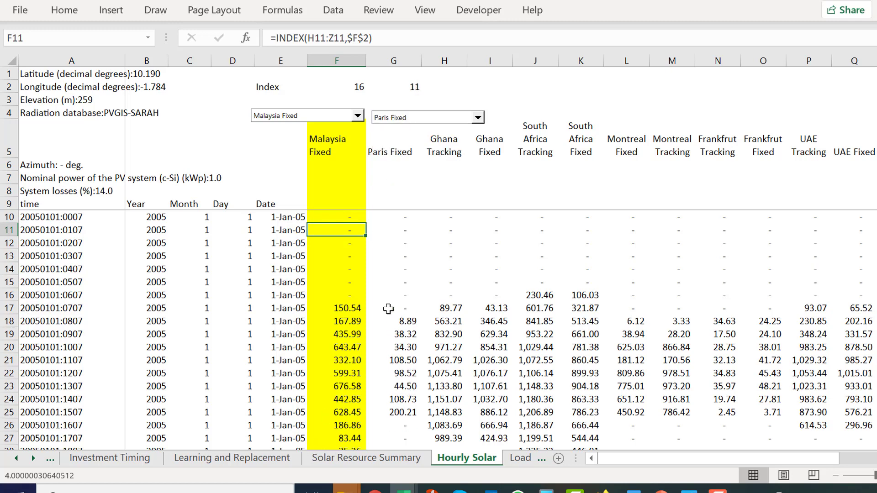
# Step: Check the INDEX formulas in F10 and G10 and look over the hourly values of the two selected locations below them
pyautogui.click(357, 283)
pyautogui.press('Down')
pyautogui.press('Up')
pyautogui.press('Up')
pyautogui.press('Up')
pyautogui.press('Up')
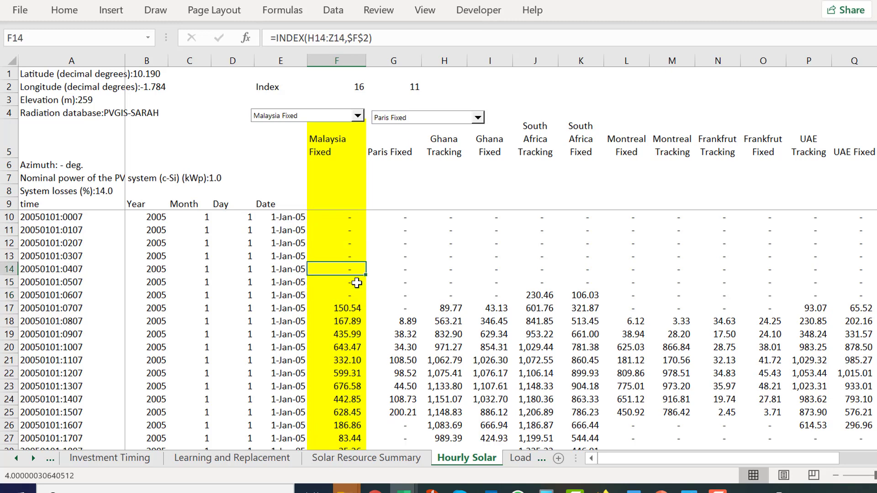
pyautogui.press('Up')
pyautogui.press('Up')
pyautogui.press('F2')
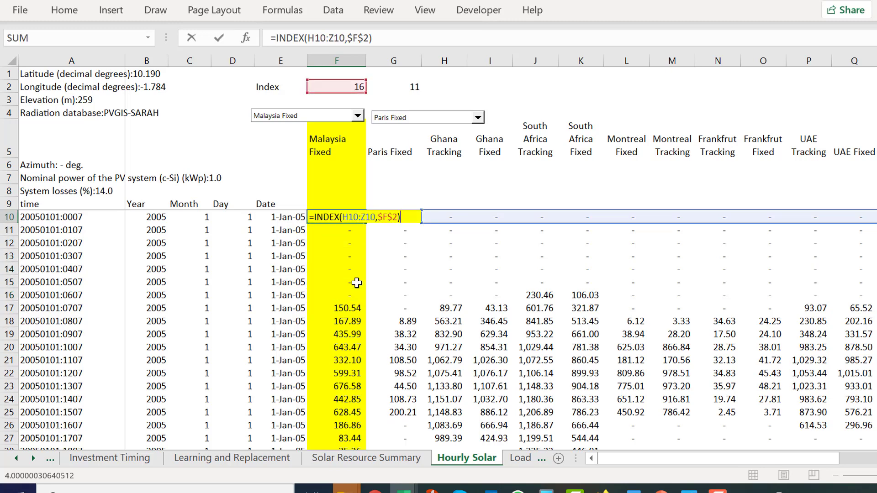
pyautogui.press('Escape')
pyautogui.press('Right')
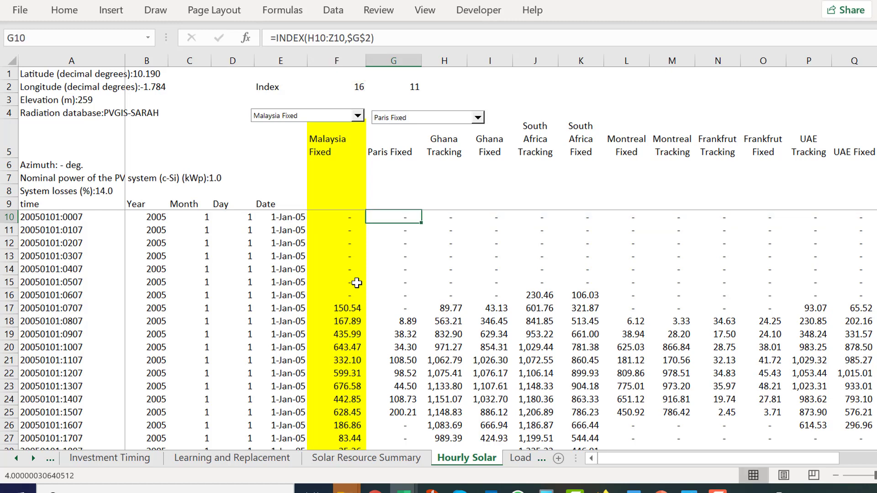
pyautogui.press('F2')
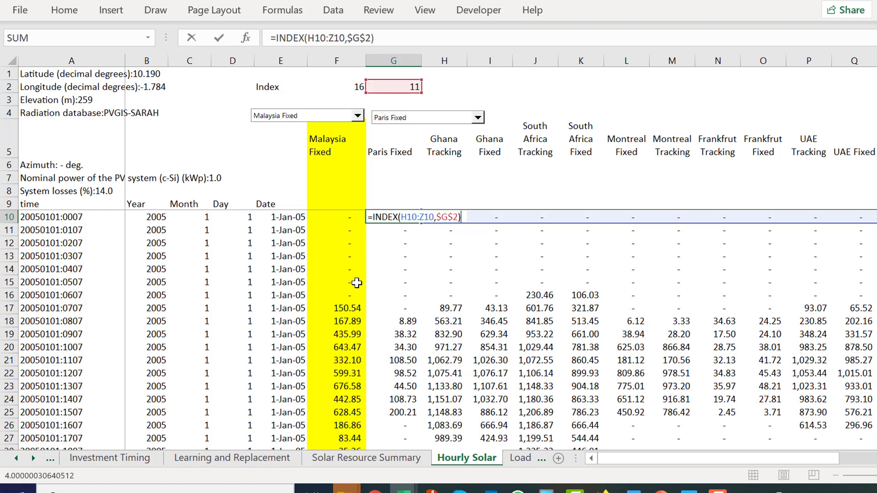
pyautogui.press('Escape')
pyautogui.press('Left')
pyautogui.press('Right')
pyautogui.press('Down')
pyautogui.press('Down')
pyautogui.press('Down')
pyautogui.press('Down')
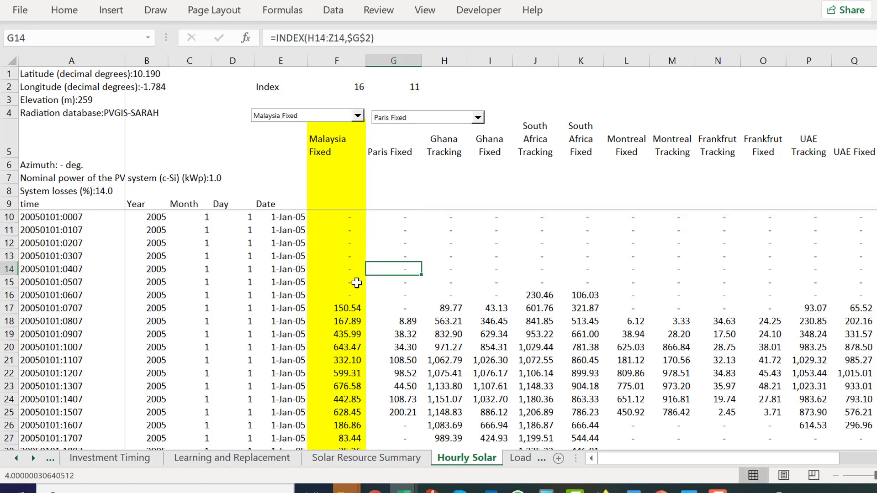
pyautogui.press('Down')
pyautogui.press('Down')
pyautogui.press('Down')
pyautogui.press('Down')
pyautogui.press('Down')
pyautogui.press('Down')
pyautogui.press('Down')
pyautogui.press('Down')
pyautogui.press('Left')
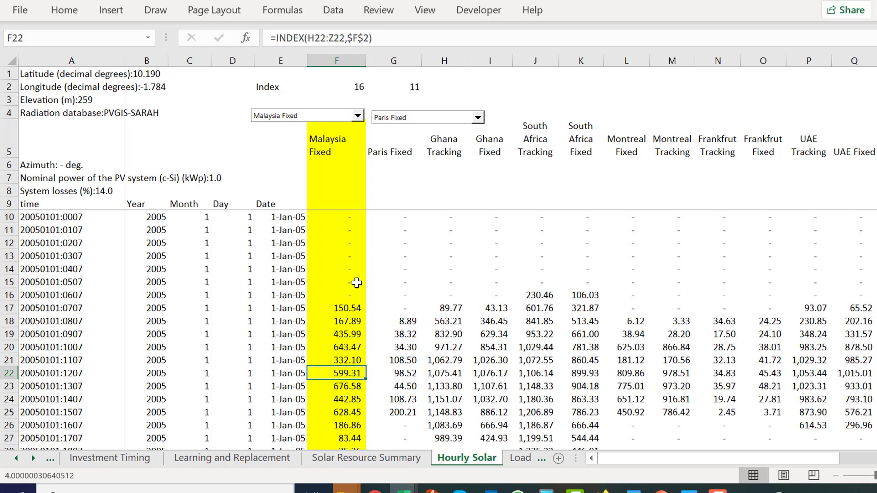
# Step: Go back through the sheets to Solar Graphs and examine the charts comparing Malaysia Fixed and Paris Fixed
pyautogui.hotkey('ctrl', 'pageup')
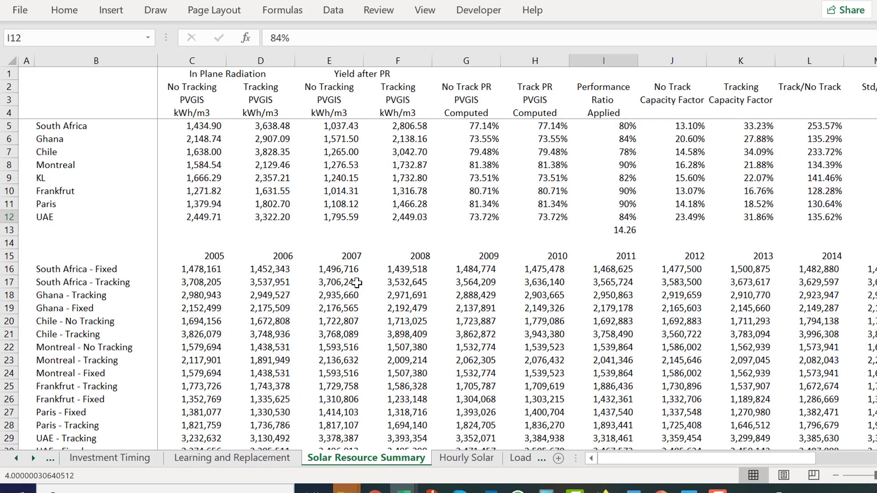
pyautogui.hotkey('ctrl', 'pageup')
pyautogui.hotkey('ctrl', 'pageup')
pyautogui.hotkey('ctrl', 'pageup')
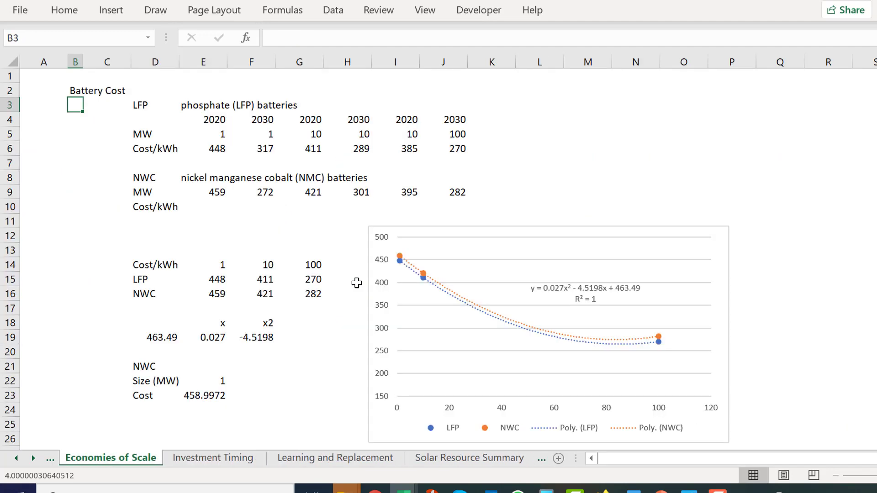
pyautogui.hotkey('ctrl', 'pageup')
pyautogui.hotkey('ctrl', 'pageup')
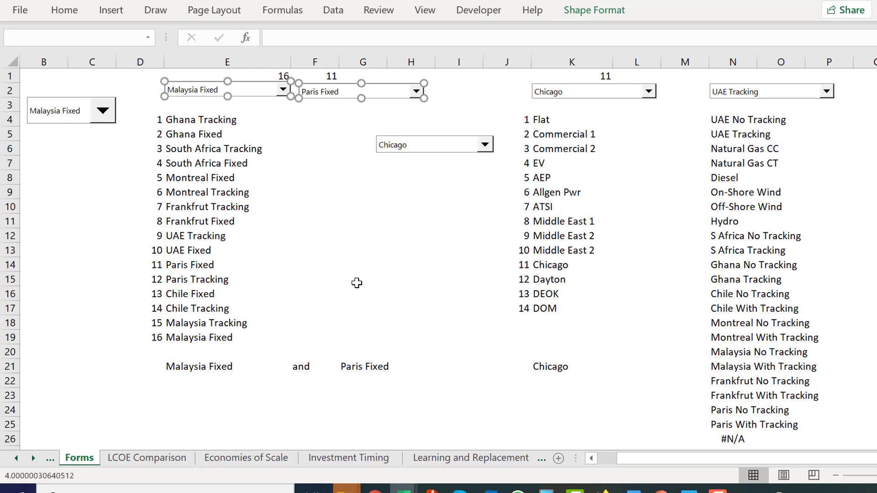
pyautogui.hotkey('ctrl', 'pageup')
pyautogui.hotkey('ctrl', 'pageup')
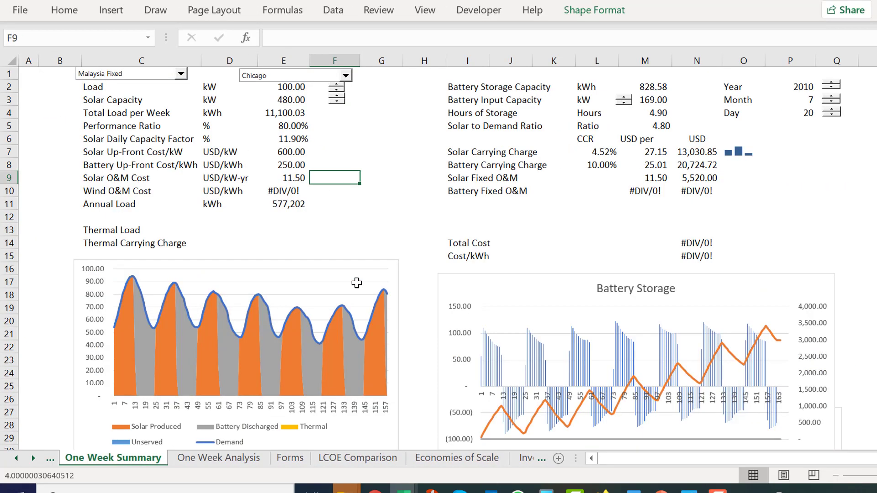
pyautogui.hotkey('ctrl', 'pageup')
pyautogui.hotkey('ctrl', 'pageup')
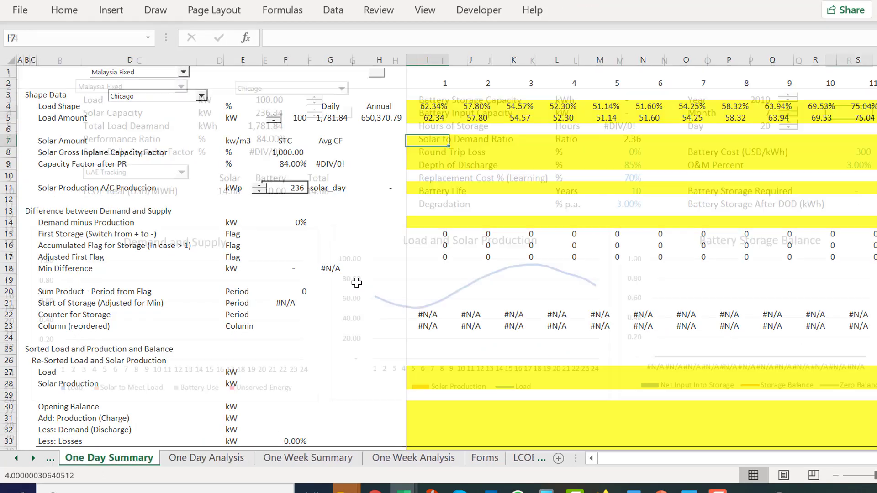
pyautogui.hotkey('ctrl', 'pagedown')
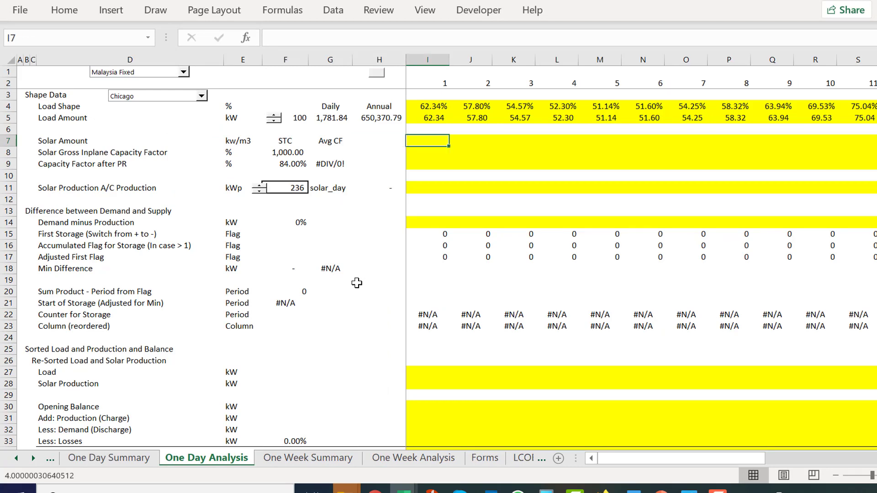
pyautogui.hotkey('ctrl', 'pageup')
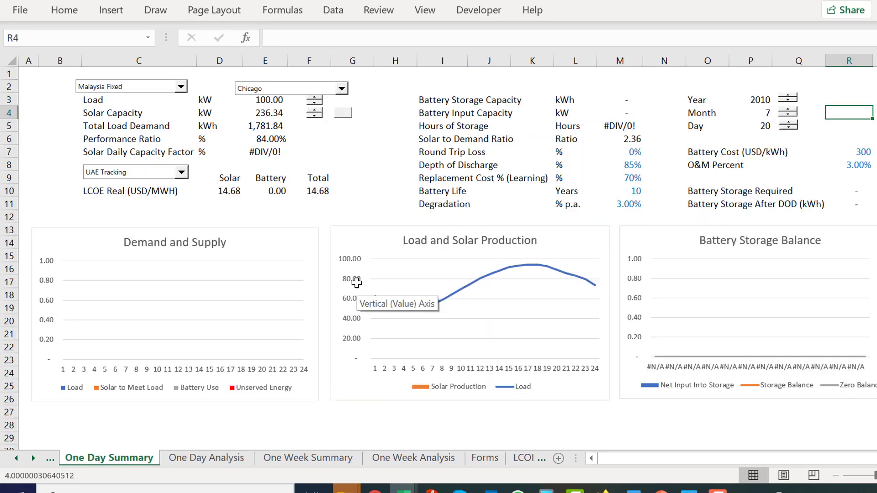
pyautogui.hotkey('ctrl', 'pageup')
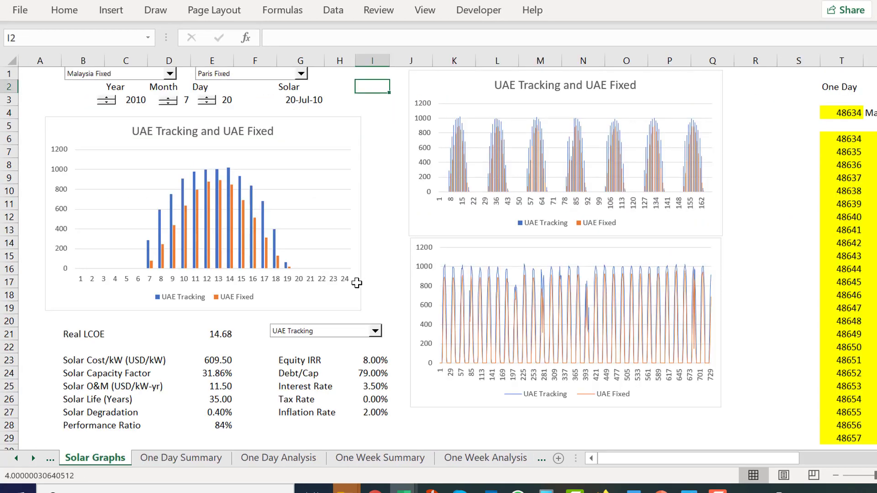
pyautogui.hotkey('ctrl', 'pageup')
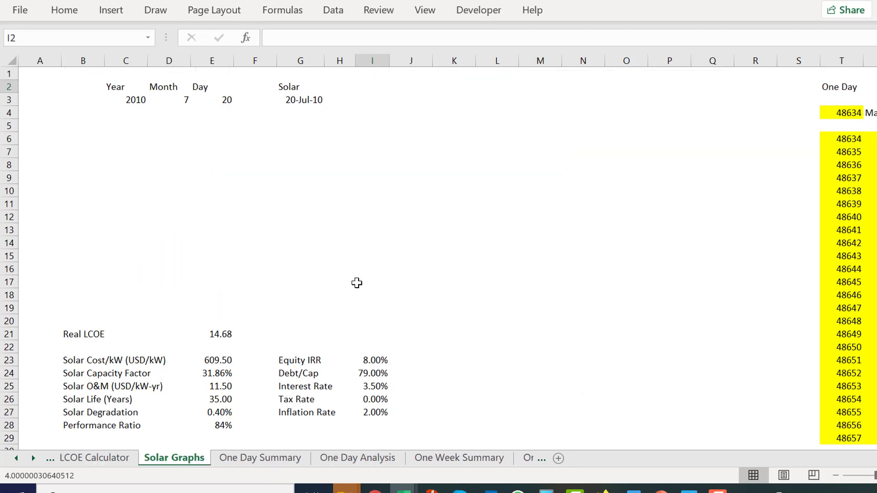
pyautogui.hotkey('ctrl', 'pageup')
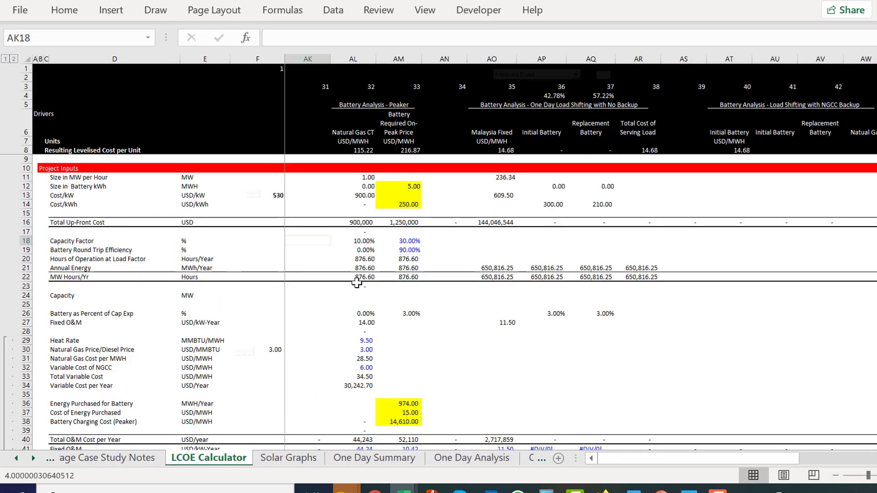
pyautogui.hotkey('ctrl', 'pagedown')
pyautogui.hotkey('ctrl', 'pagedown')
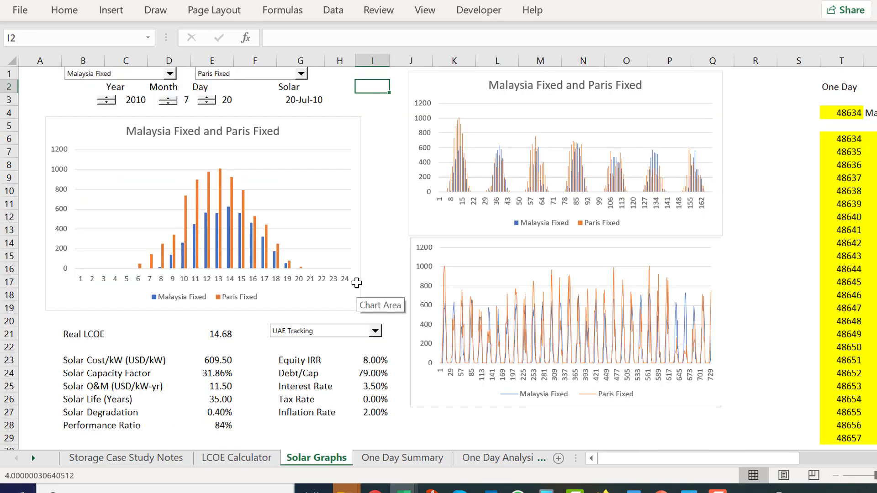
pyautogui.hotkey('ctrl', 'pagedown')
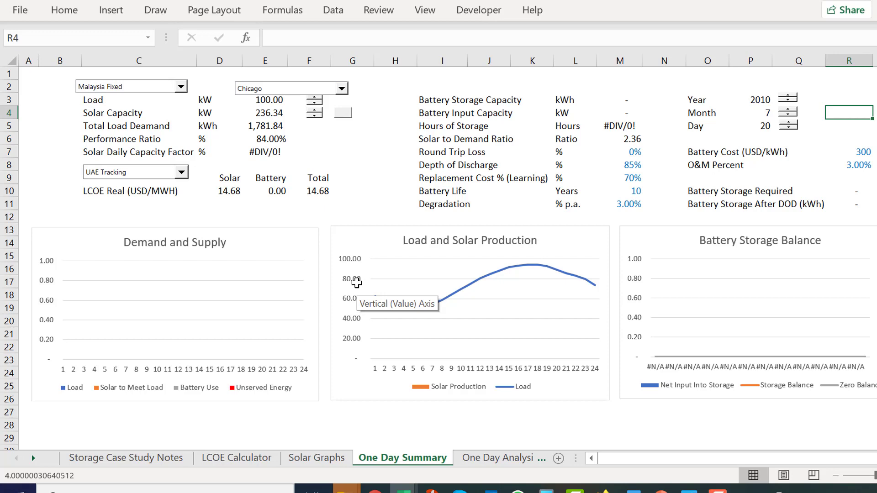
pyautogui.hotkey('ctrl', 'pageup')
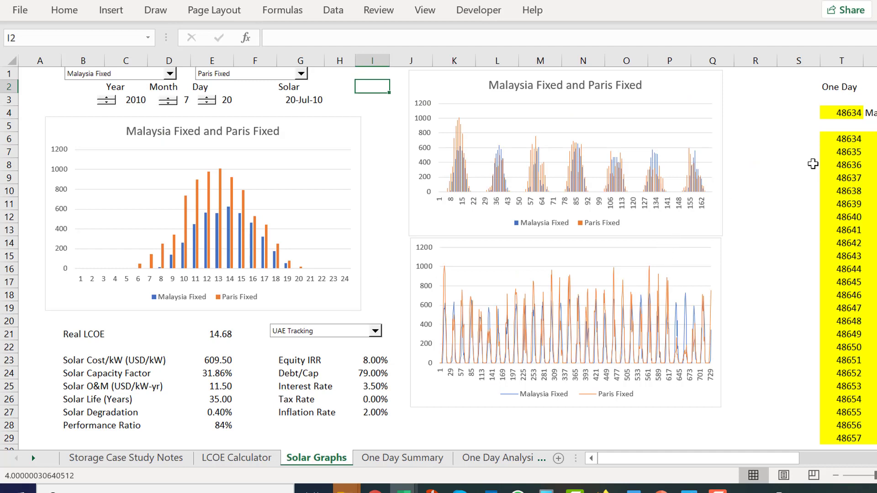
# Step: Check the INDEX formulas at the start of the two location columns in the highlighted One Day table on Solar Graphs
pyautogui.click(810, 153)
pyautogui.press('Right')
pyautogui.press('Right')
pyautogui.press('Right')
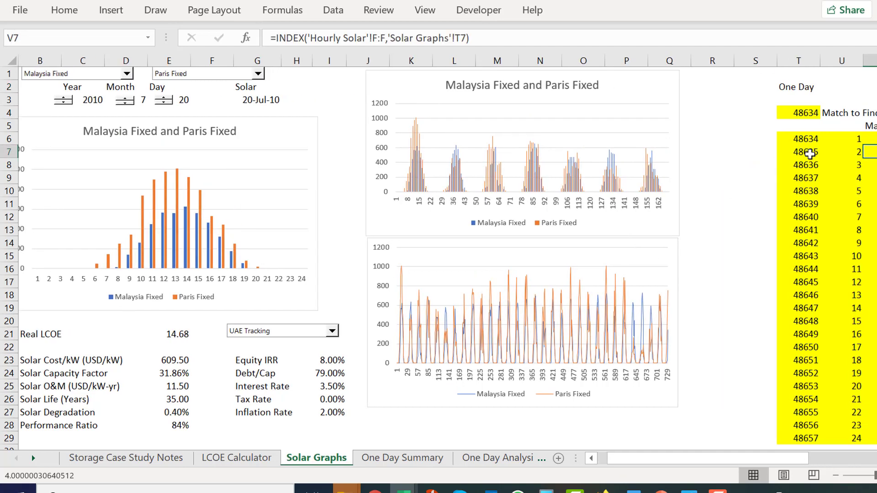
pyautogui.press('Left')
pyautogui.press('Right')
pyautogui.press('Right')
pyautogui.press('Right')
pyautogui.press('Left')
pyautogui.press('Left')
pyautogui.press('Up')
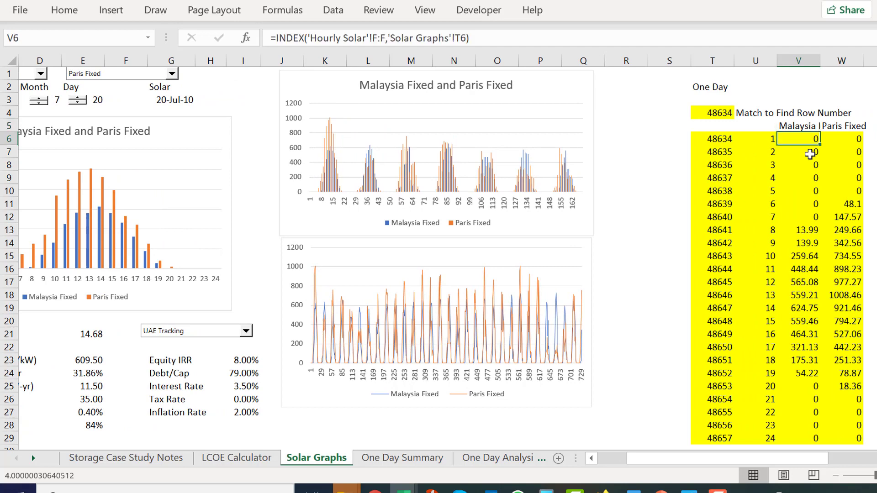
pyautogui.press('Down')
pyautogui.press('Down')
pyautogui.press('Up')
pyautogui.press('Up')
# Step: Fill the 24 hourly Solar Amount cells on One Day Analysis with array formula =TRANSPOSE('Solar Graphs'!V6:V29), formatted as numbers with two decimals
pyautogui.hotkey('ctrl', 'pagedown')
pyautogui.hotkey('ctrl', 'pagedown')
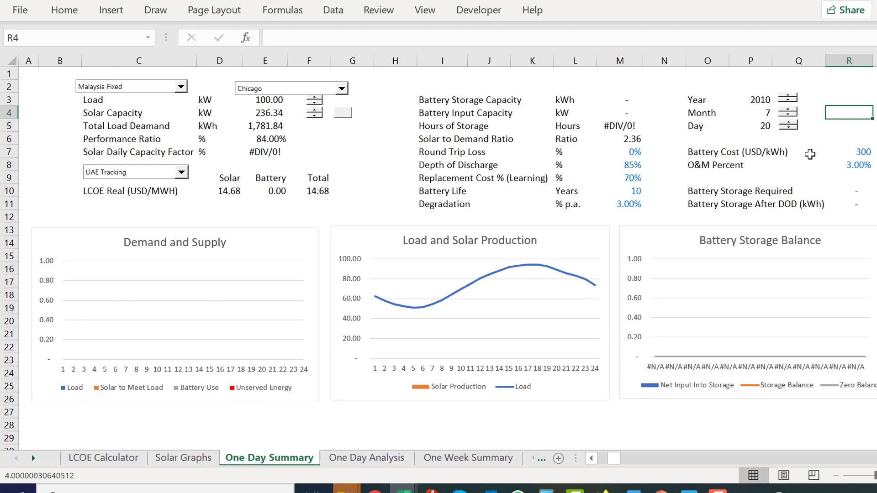
pyautogui.press('Left')
pyautogui.press('Right')
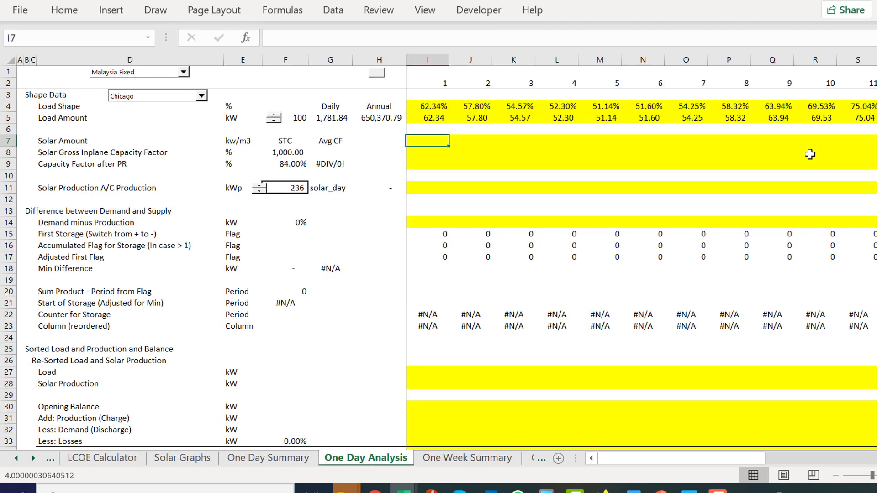
pyautogui.hotkey('shift', 'Right')
pyautogui.hotkey('shift', 'Right')
pyautogui.hotkey('shift', 'Right')
pyautogui.hotkey('shift', 'Right')
pyautogui.hotkey('shift', 'Right')
pyautogui.hotkey('shift', 'Right')
pyautogui.hotkey('shift', 'Right')
pyautogui.hotkey('shift', 'Right')
pyautogui.hotkey('shift', 'Right')
pyautogui.hotkey('shift', 'Right')
pyautogui.hotkey('shift', 'Right')
pyautogui.hotkey('shift', 'Right')
pyautogui.hotkey('shift', 'Right')
pyautogui.hotkey('shift', 'Right')
pyautogui.hotkey('shift', 'Right')
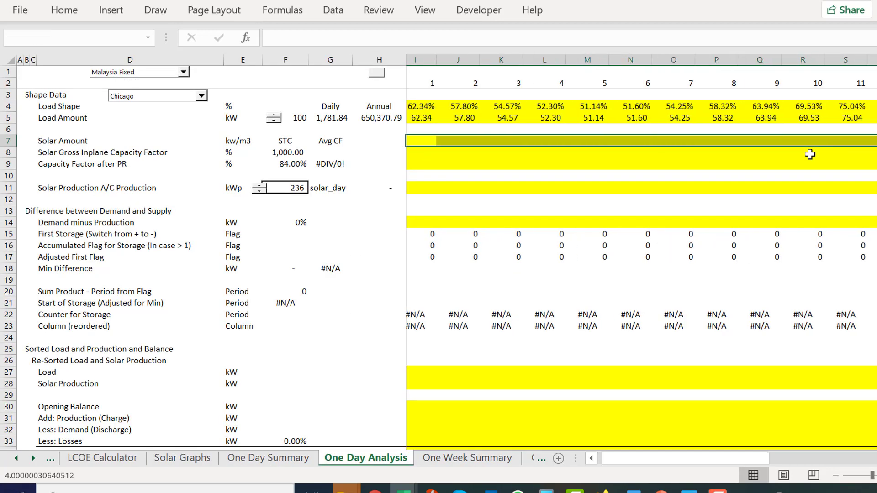
pyautogui.hotkey('shift', 'Right')
pyautogui.hotkey('shift', 'Right')
pyautogui.hotkey('shift', 'Right')
pyautogui.hotkey('shift', 'Right')
pyautogui.hotkey('shift', 'Right')
pyautogui.hotkey('shift', 'Right')
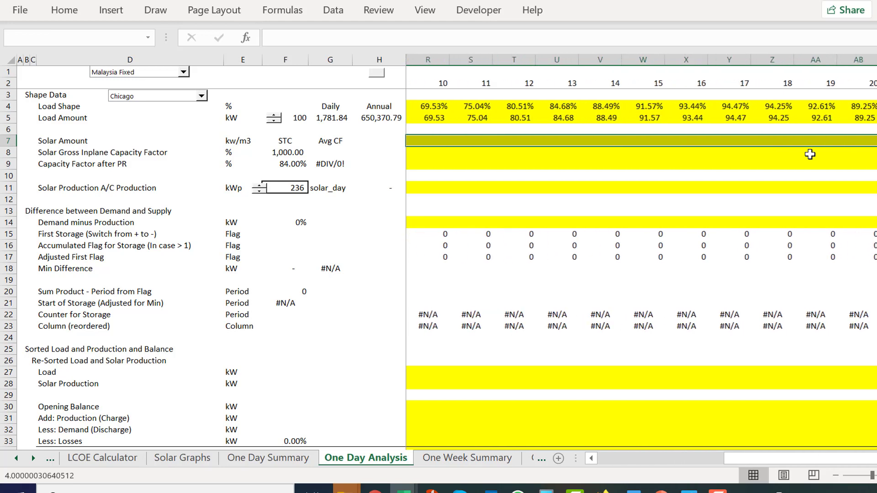
pyautogui.hotkey('shift', 'Right')
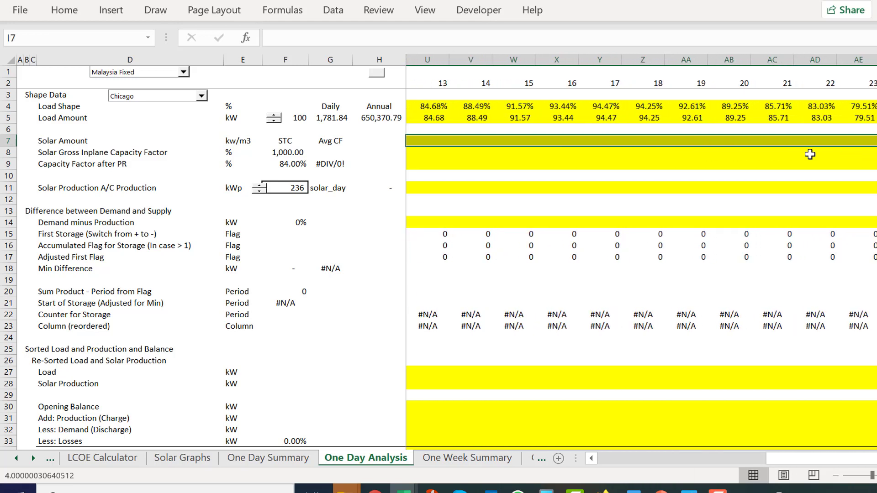
pyautogui.write('=tr')
pyautogui.press('Tab')
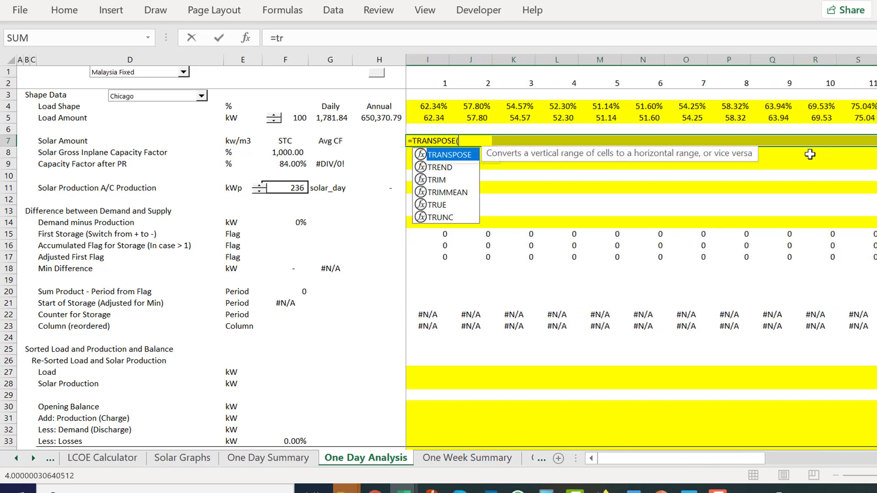
pyautogui.hotkey('ctrl', 'pageup')
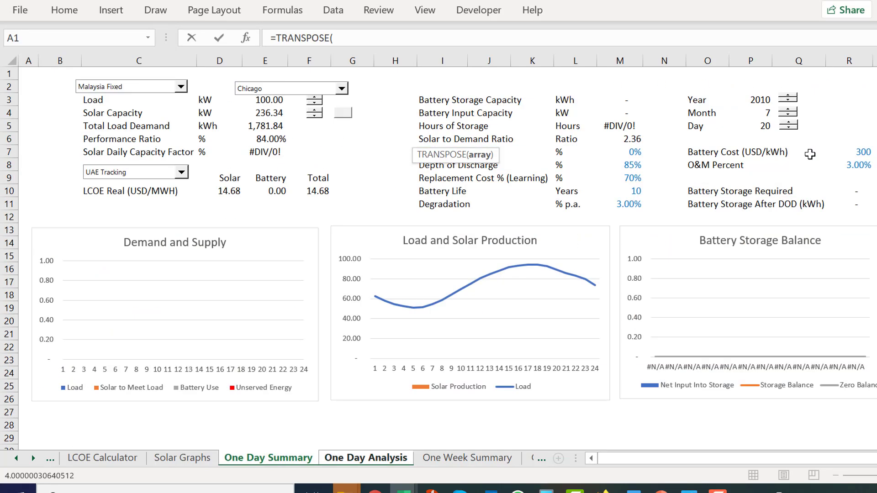
pyautogui.hotkey('ctrl', 'pageup')
pyautogui.click(798, 138)
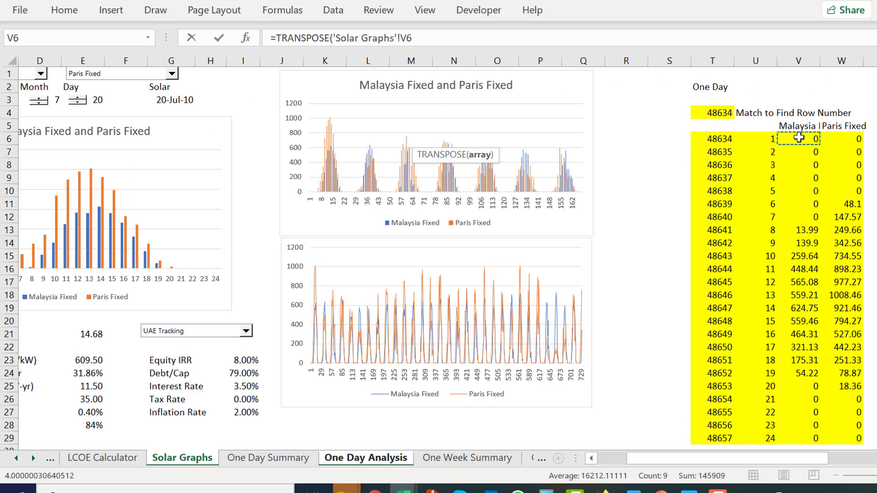
pyautogui.hotkey('ctrl', 'shift', 'Down')
pyautogui.hotkey('ctrl', 'shift', 'Return')
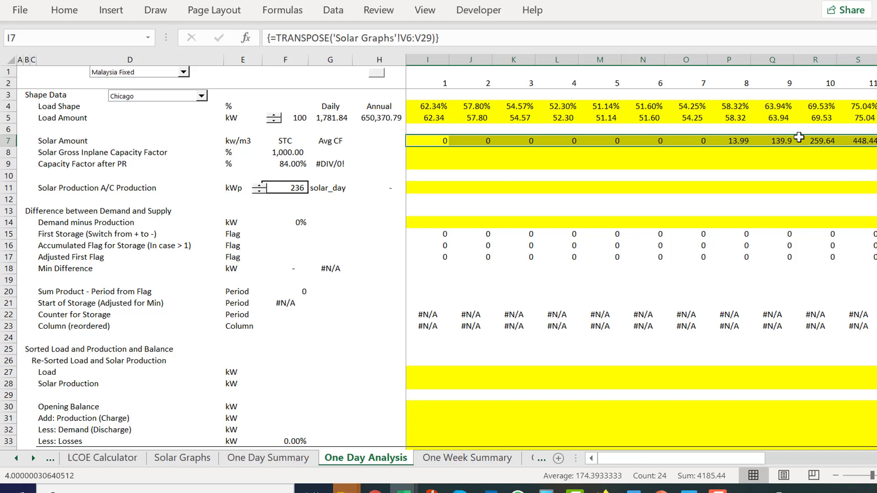
pyautogui.hotkey('ctrl', 'shift', '1')
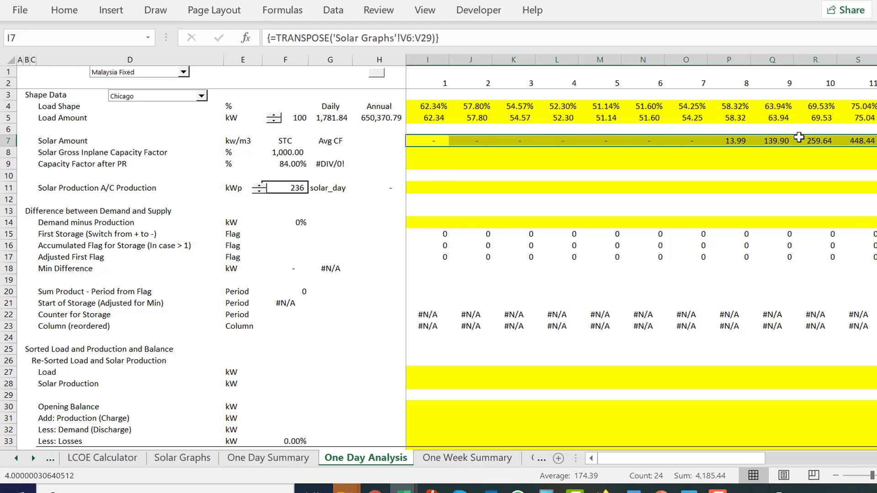
# Step: Check the TRANSPOSE array formula in the individual hourly cells of the Solar Amount row
pyautogui.press('Left')
pyautogui.press('Right')
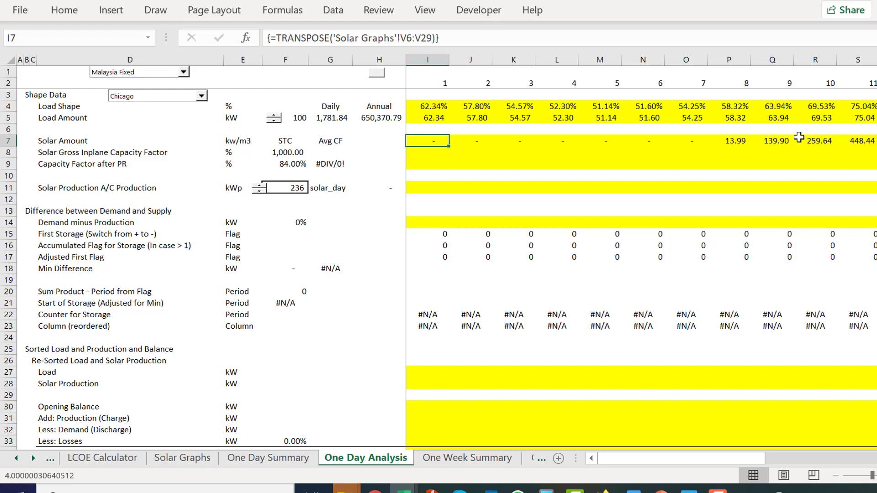
pyautogui.press('Right')
pyautogui.press('Right')
pyautogui.press('Right')
pyautogui.press('Right')
pyautogui.press('Right')
pyautogui.press('Right')
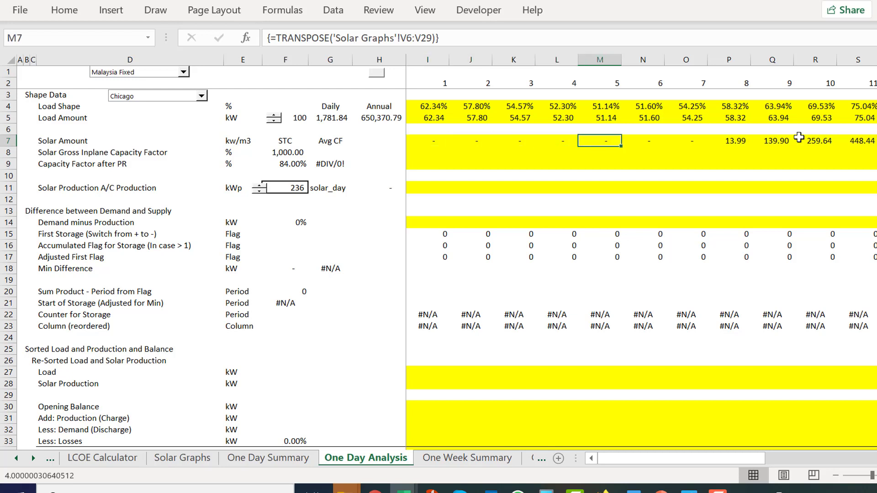
pyautogui.press('Left')
pyautogui.press('Left')
pyautogui.press('Left')
pyautogui.press('Left')
pyautogui.press('Left')
pyautogui.press('Left')
pyautogui.press('Left')
pyautogui.press('Left')
pyautogui.press('Left')
pyautogui.press('Left')
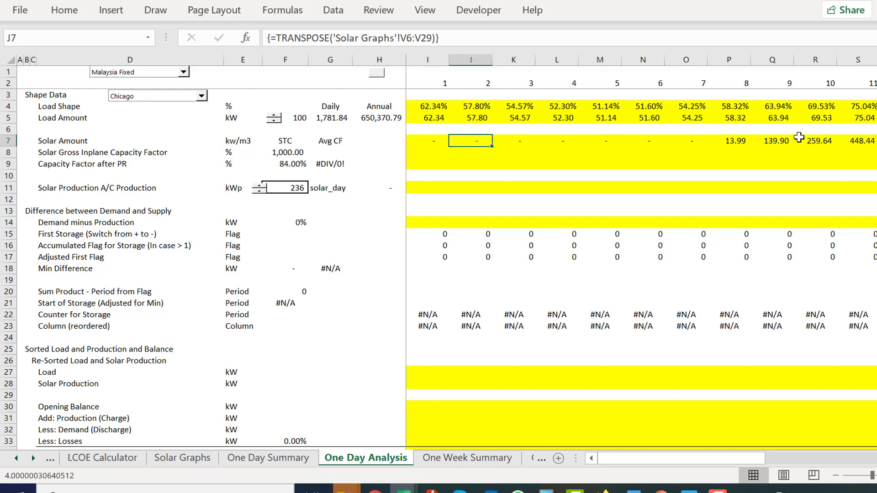
# Step: Rename the Solar Amount label in D7 as "Solar Inplane Radiation"
pyautogui.press('Left')
pyautogui.press('Right')
pyautogui.press('Left')
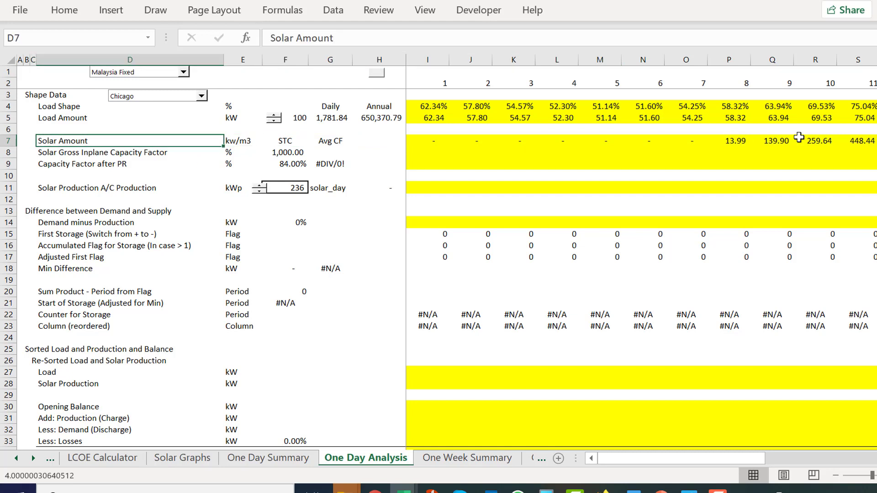
pyautogui.press('F2')
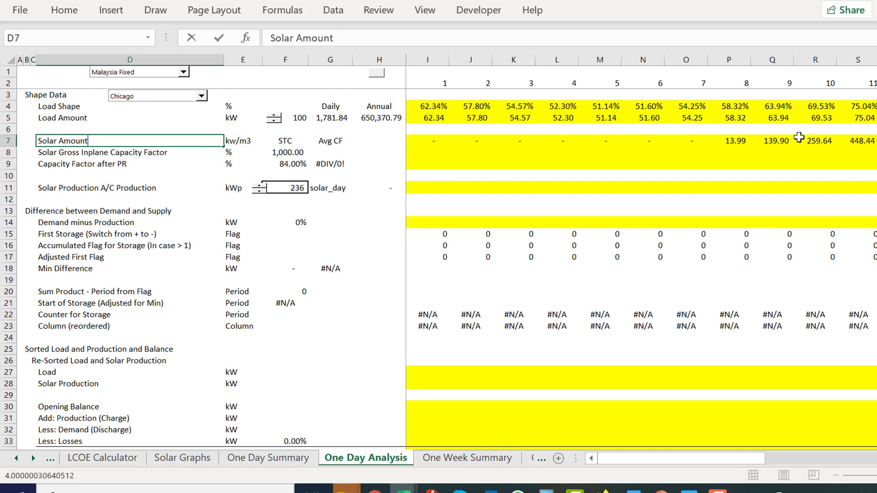
pyautogui.press('BackSpace')
pyautogui.press('BackSpace')
pyautogui.press('BackSpace')
pyautogui.press('BackSpace')
pyautogui.press('BackSpace')
pyautogui.press('BackSpace')
pyautogui.press('BackSpace')
pyautogui.write('Inplane Ra')
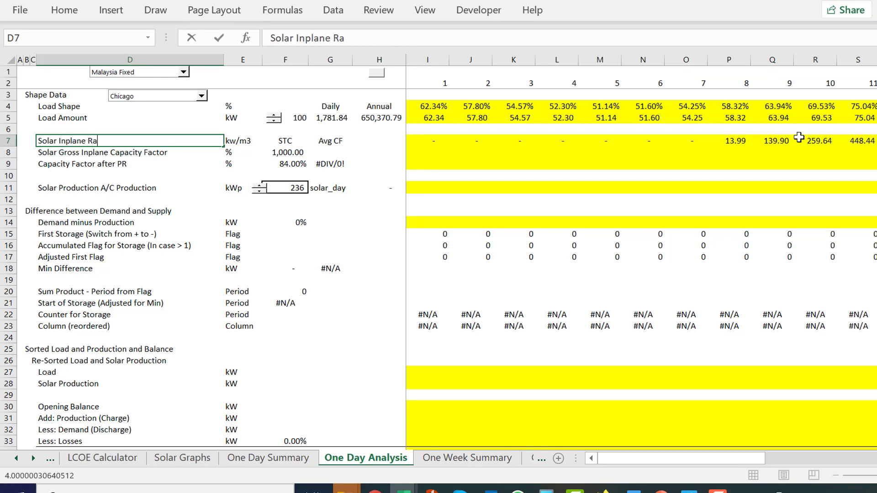
pyautogui.write('diation')
pyautogui.press('Tab')
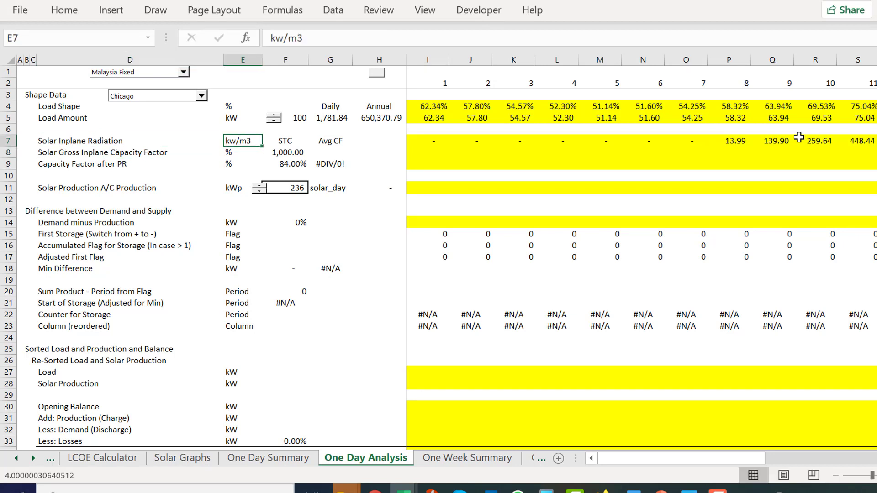
# Step: Change the unit of the Solar Inplane Radiation row to W/m3
pyautogui.press('F2')
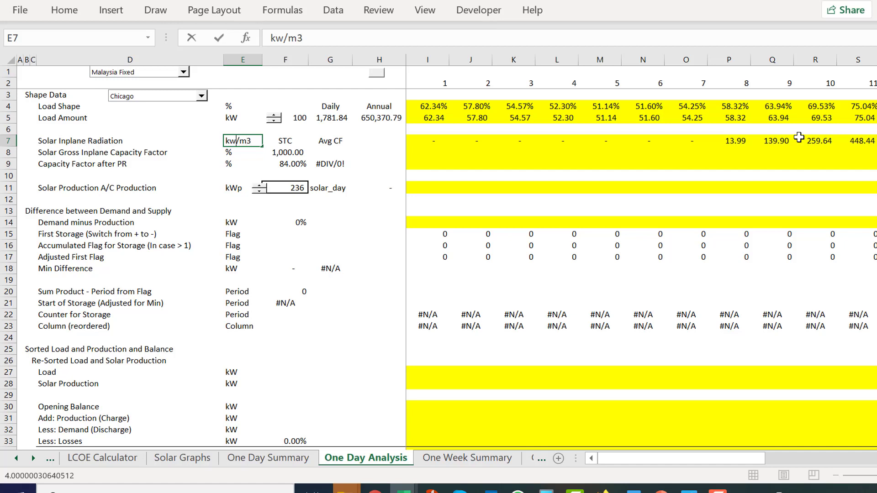
pyautogui.press('BackSpace')
pyautogui.press('BackSpace')
pyautogui.write('W')
pyautogui.press('Return')
pyautogui.press('Up')
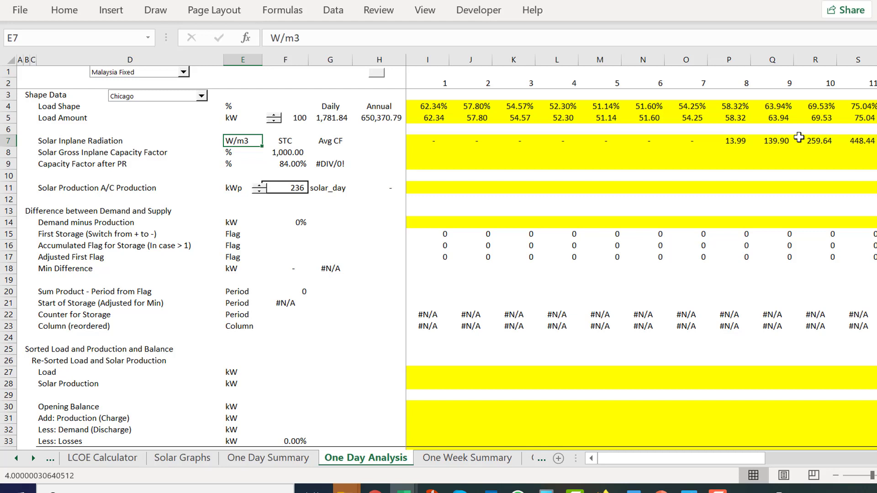
# Step: Check the STC value in F8 and the label and unit of the Solar Gross Inplane Capacity Factor row
pyautogui.press('Right')
pyautogui.press('Right')
pyautogui.press('Right')
pyautogui.press('Right')
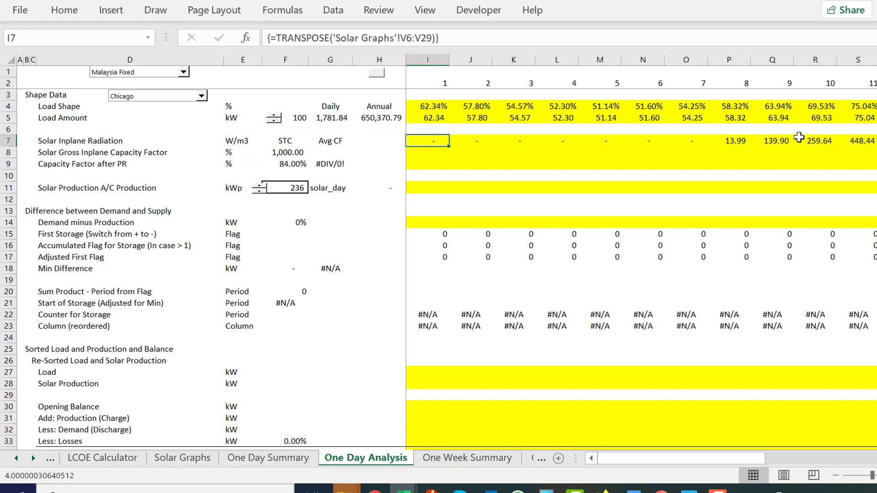
pyautogui.press('Down')
pyautogui.press('Left')
pyautogui.press('Left')
pyautogui.press('Left')
pyautogui.press('Left')
pyautogui.press('Right')
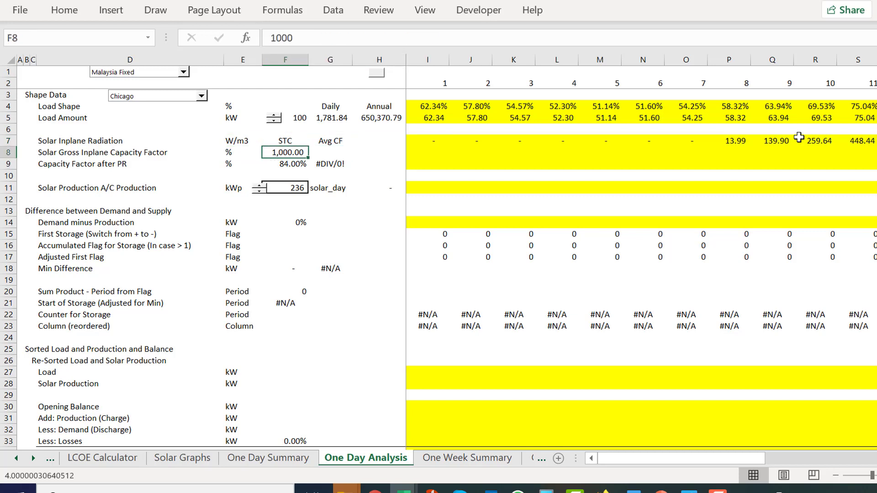
pyautogui.press('Right')
pyautogui.press('Left')
pyautogui.press('Left')
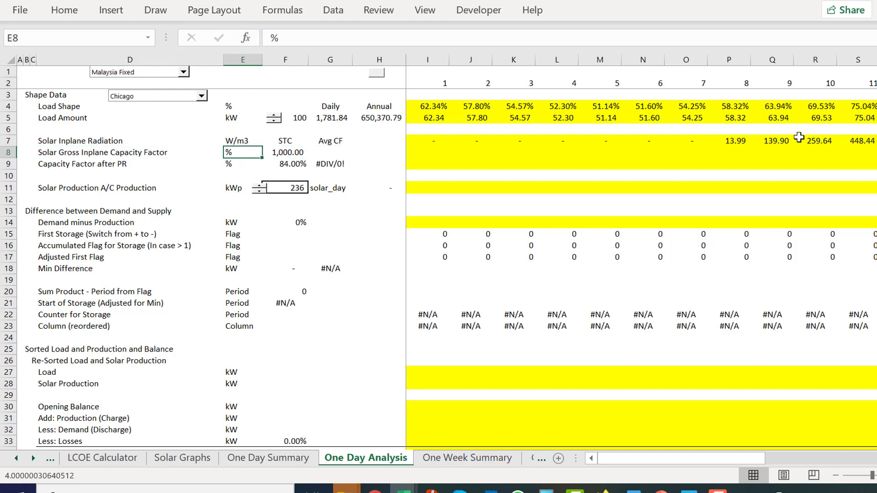
pyautogui.press('Right')
pyautogui.press('Right')
pyautogui.press('Right')
pyautogui.press('Left')
pyautogui.press('Left')
pyautogui.press('Left')
pyautogui.press('Left')
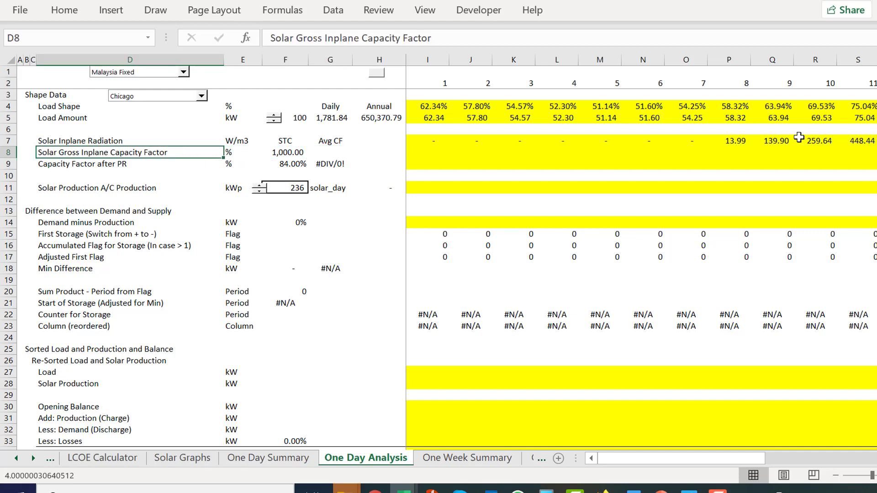
# Step: Look over the hourly Solar Inplane Radiation values across the day, moving along row 8 beneath them
pyautogui.press('Right')
pyautogui.press('Right')
pyautogui.press('Right')
pyautogui.press('Right')
pyautogui.press('Right')
pyautogui.press('Right')
pyautogui.press('Right')
pyautogui.press('Right')
pyautogui.press('Right')
pyautogui.press('Right')
pyautogui.press('Right')
pyautogui.press('Right')
pyautogui.press('Right')
pyautogui.press('Right')
pyautogui.press('Right')
pyautogui.press('Right')
pyautogui.press('Right')
pyautogui.press('Right')
pyautogui.press('Right')
pyautogui.press('Right')
pyautogui.press('Right')
pyautogui.press('Right')
pyautogui.press('Right')
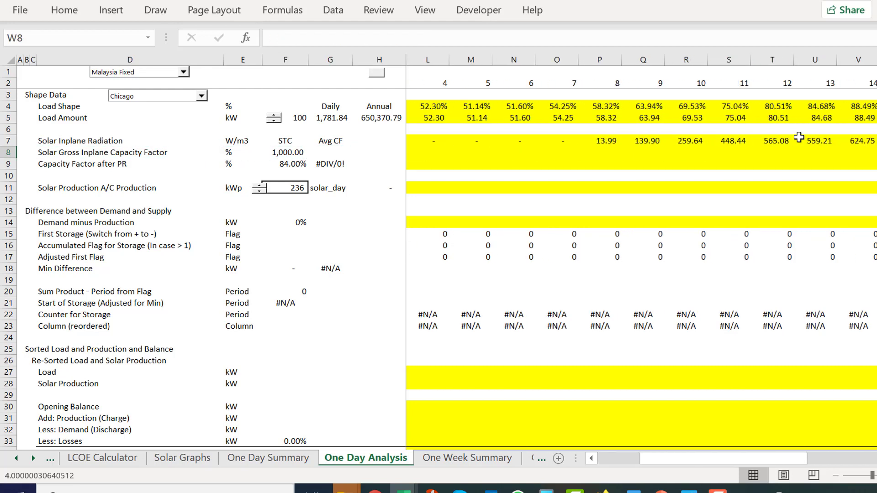
pyautogui.press('Left')
pyautogui.press('Left')
pyautogui.press('Left')
pyautogui.press('Left')
pyautogui.press('Left')
pyautogui.press('Left')
pyautogui.press('Left')
pyautogui.press('Left')
pyautogui.press('Left')
pyautogui.press('Left')
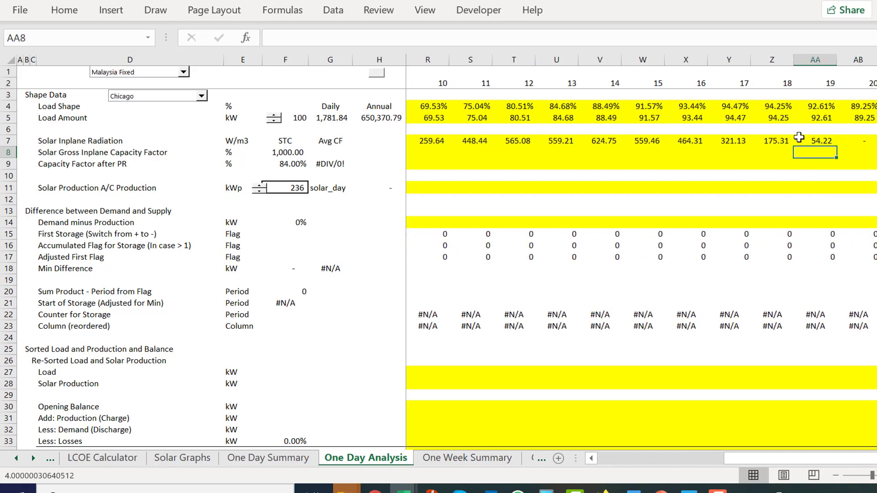
pyautogui.press('Right')
pyautogui.press('Right')
pyautogui.press('Left')
pyautogui.press('Left')
pyautogui.press('Left')
pyautogui.press('Left')
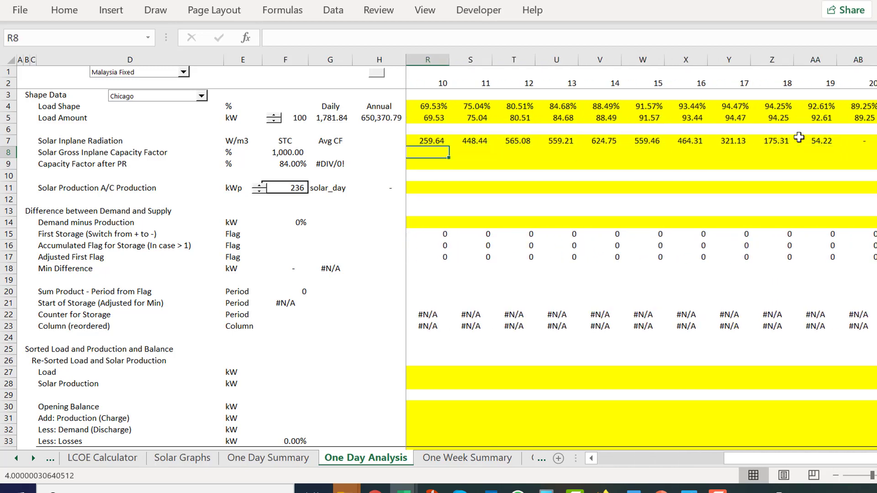
pyautogui.press('Right')
pyautogui.press('Right')
pyautogui.press('Right')
pyautogui.press('Right')
pyautogui.press('Right')
pyautogui.press('Right')
pyautogui.press('Right')
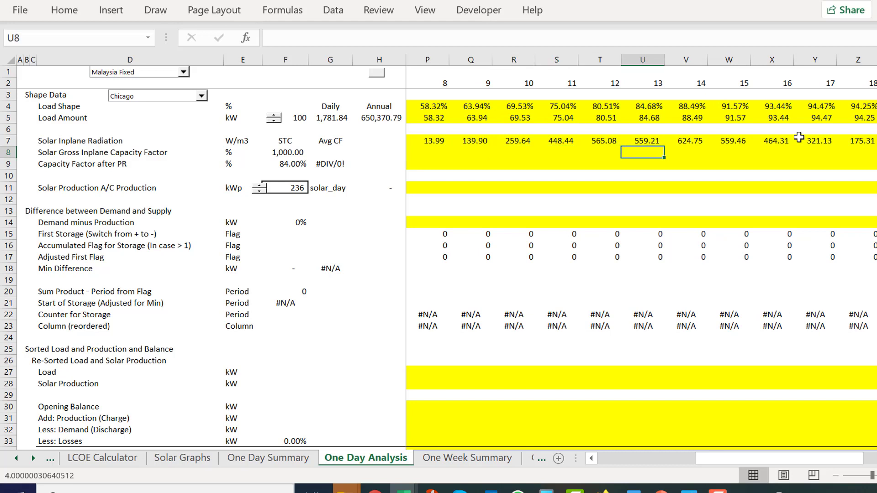
pyautogui.press('Left')
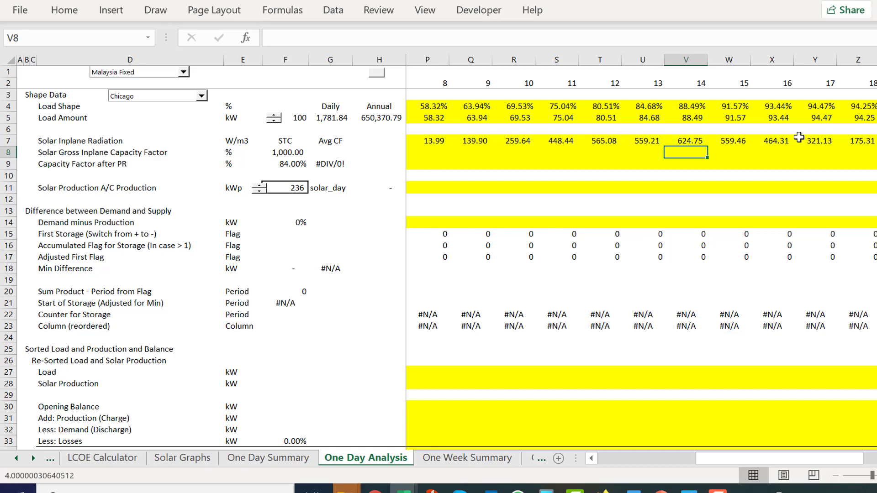
# Step: Enter =I7/$F$8 in I8 to calculate the first hour's Solar Gross Inplane Capacity Factor from the radiation and STC
pyautogui.hotkey('ctrl', 'Left')
pyautogui.press('Right')
pyautogui.press('Right')
pyautogui.press('Right')
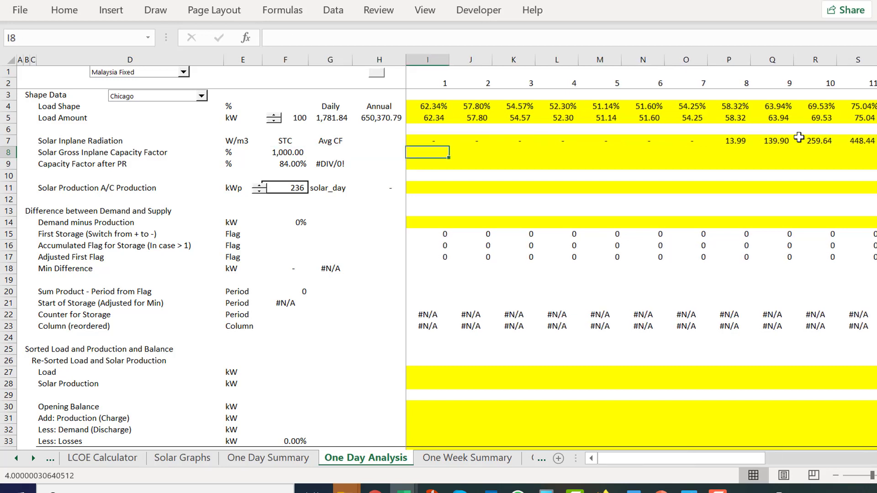
pyautogui.write('=')
pyautogui.press('Up')
pyautogui.write('/')
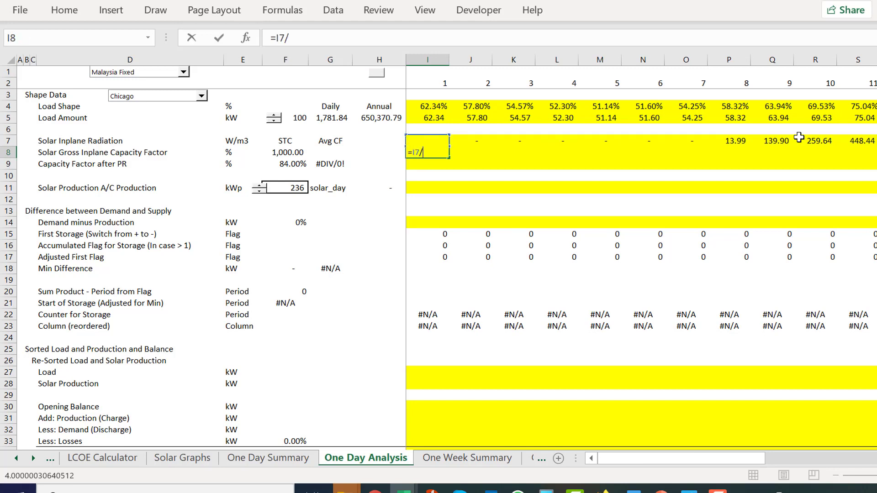
pyautogui.press('Left')
pyautogui.press('Left')
pyautogui.press('Left')
pyautogui.press('F4')
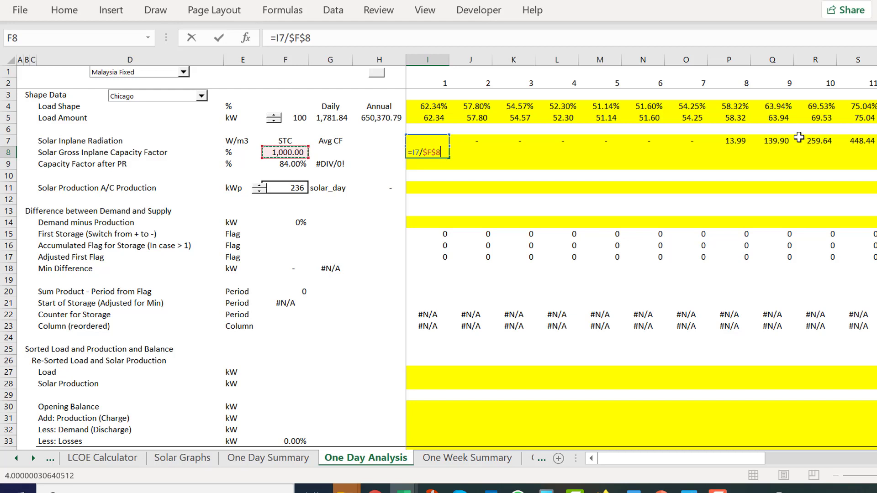
pyautogui.hotkey('ctrl', 'Return')
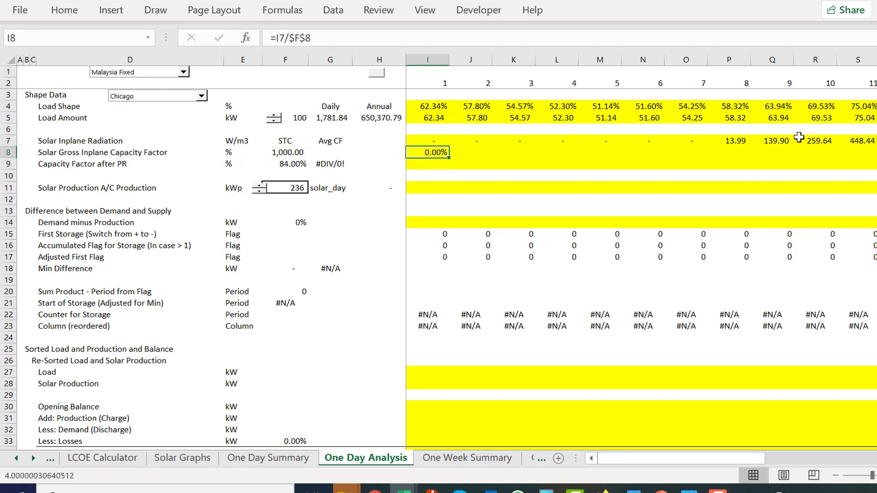
# Step: Fill the first hour's Solar Gross Inplane Capacity Factor formula from I8 across the remaining hours of row 8
pyautogui.hotkey('ctrl', 'shift', 'Right')
pyautogui.hotkey('ctrl', 'r')
# Step: Look over the hourly Solar Gross Inplane Capacity Factor values across the day and return to I9
pyautogui.press('Right')
pyautogui.press('Right')
pyautogui.press('Right')
pyautogui.press('Right')
pyautogui.press('Right')
pyautogui.press('Right')
pyautogui.press('Right')
pyautogui.press('Right')
pyautogui.press('Right')
pyautogui.press('Right')
pyautogui.press('Right')
pyautogui.press('Right')
pyautogui.press('Right')
pyautogui.press('Right')
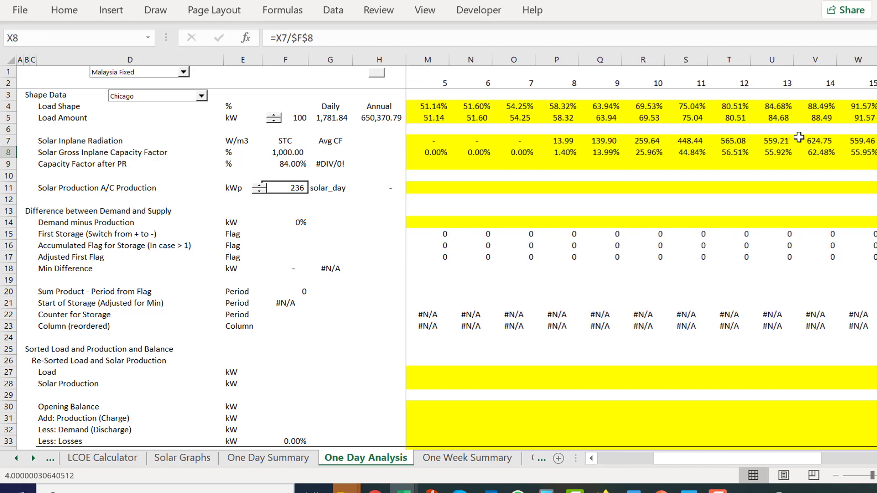
pyautogui.press('Left')
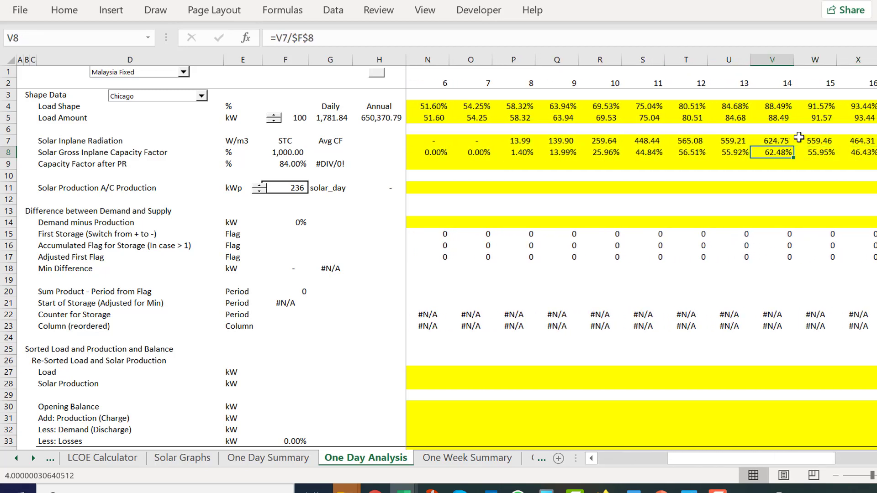
pyautogui.press('Right')
pyautogui.press('Right')
pyautogui.press('Right')
pyautogui.press('Right')
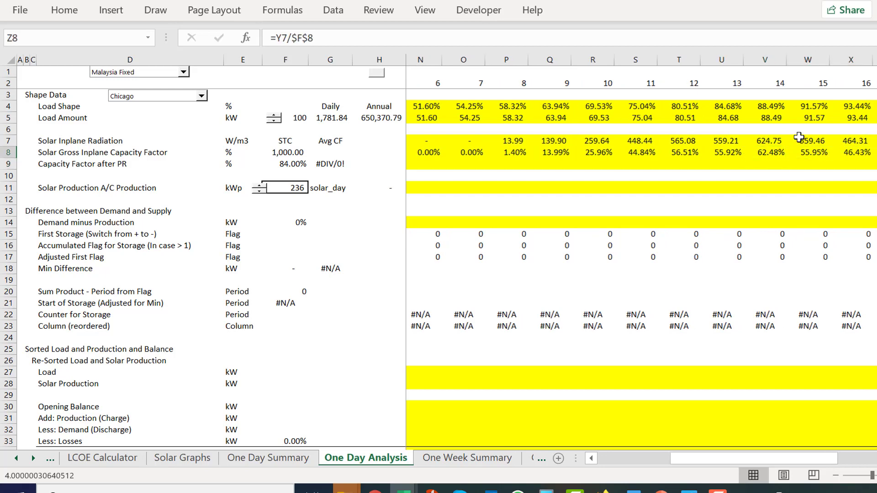
pyautogui.press('Right')
pyautogui.press('Right')
pyautogui.press('Right')
pyautogui.press('Down')
pyautogui.press('Left')
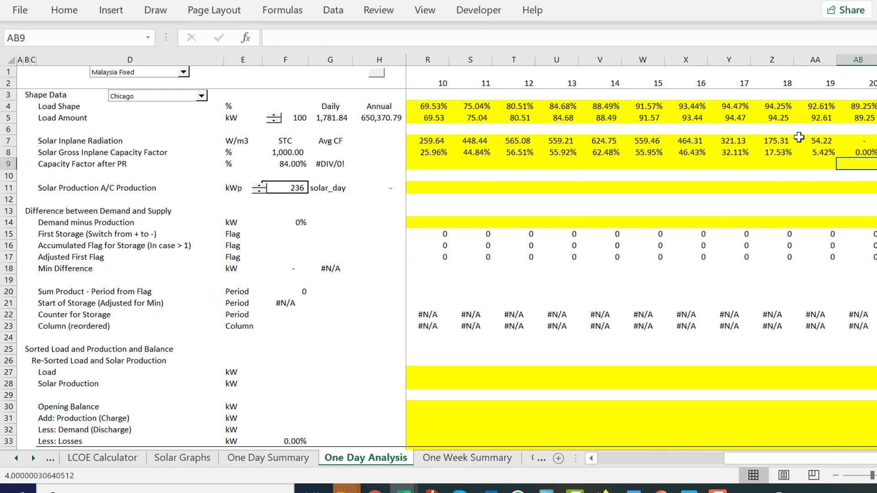
pyautogui.press('Left')
pyautogui.press('Right')
pyautogui.press('Right')
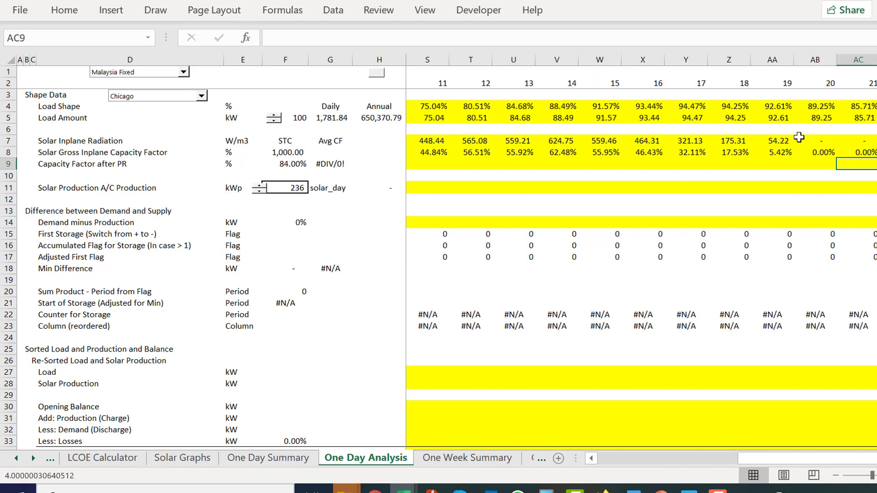
pyautogui.press('Up')
pyautogui.hotkey('ctrl', 'Left')
pyautogui.press('Down')
pyautogui.press('Left')
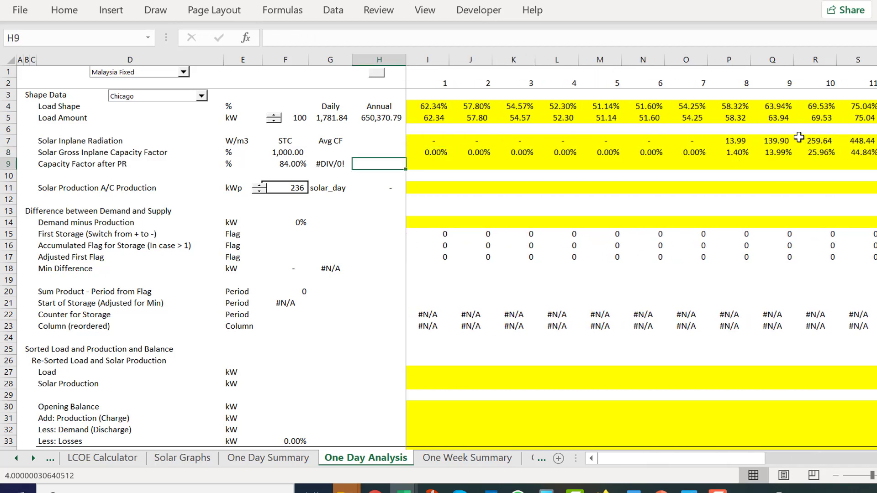
pyautogui.press('Right')
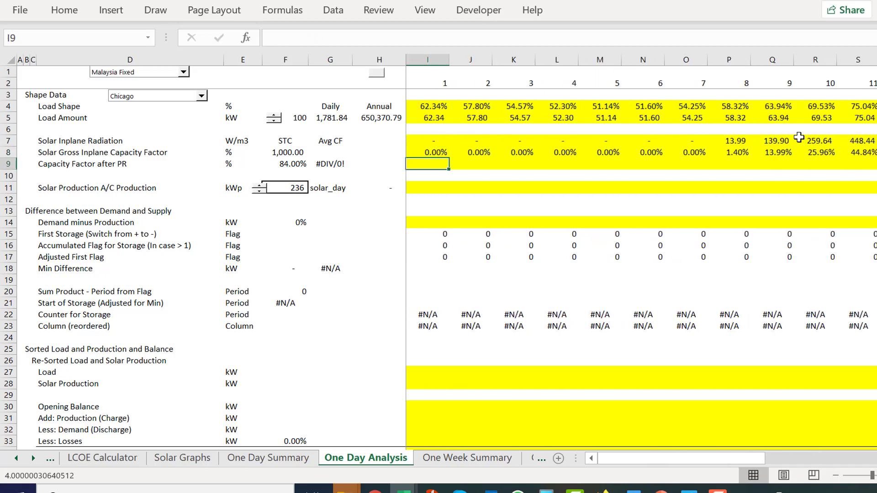
# Step: Trace the Performance Ratio in E6 of One Day Summary to its source in Solar Resource Summary and return
pyautogui.hotkey('ctrl', 'pageup')
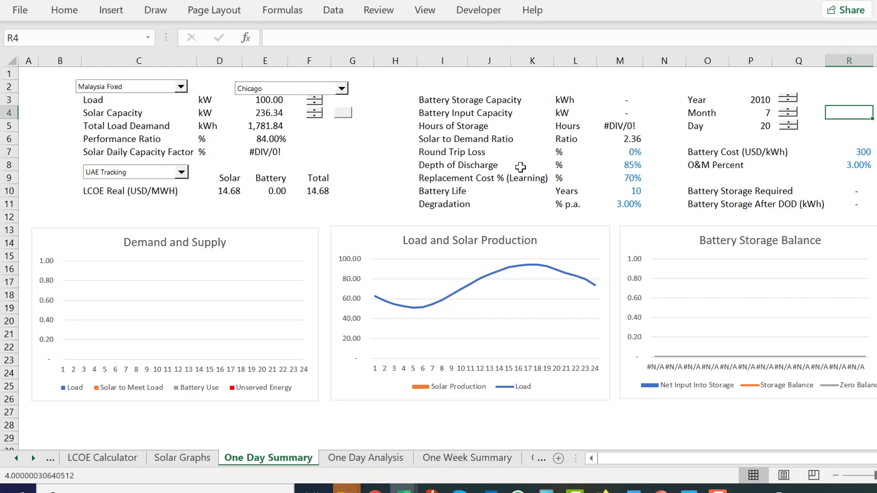
pyautogui.click(248, 141)
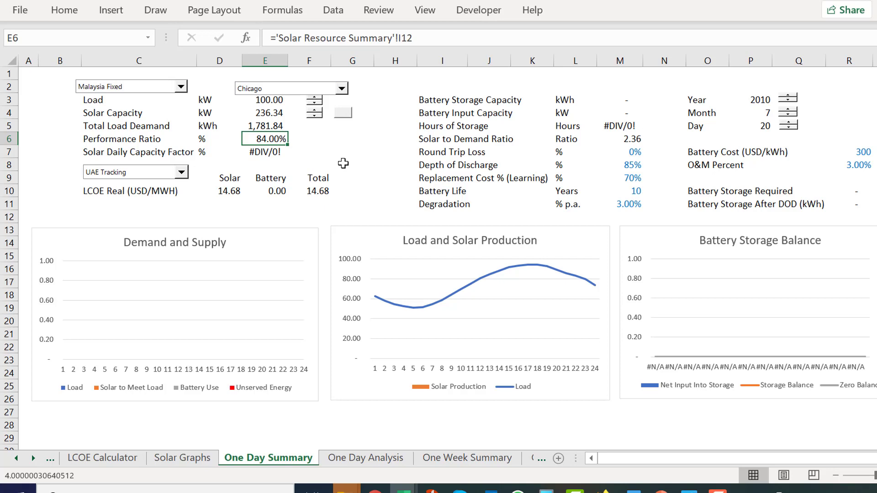
pyautogui.hotkey('ctrl', '[')
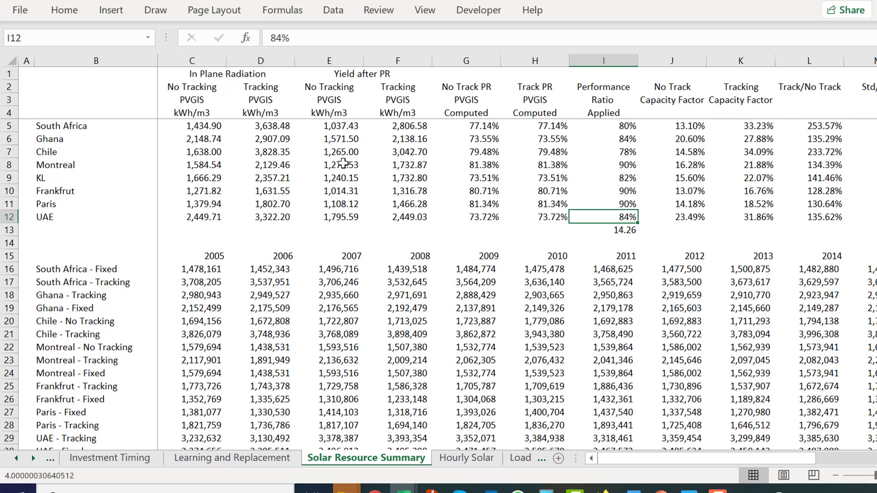
pyautogui.press('F5')
pyautogui.press('Return')
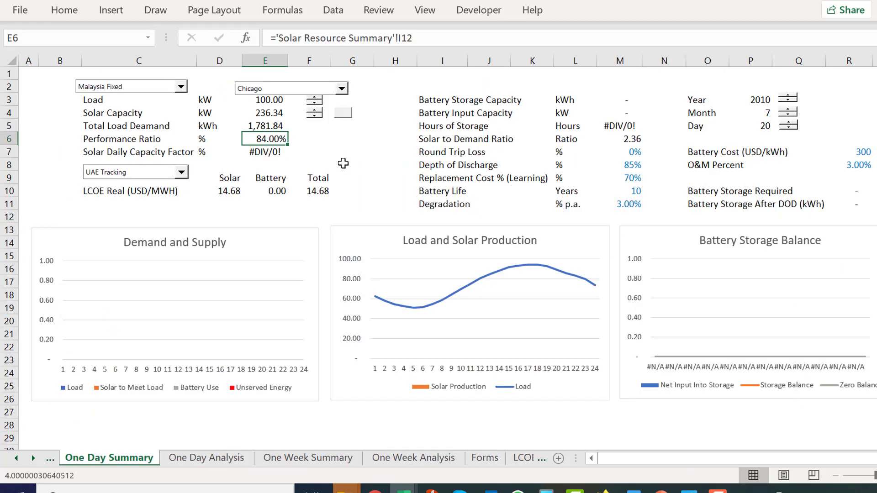
# Step: Replace the Performance Ratio link in E6 of One Day Summary with a fixed input of 84%
pyautogui.press('Left')
pyautogui.press('Right')
pyautogui.press('Right')
pyautogui.press('Left')
pyautogui.write('84')
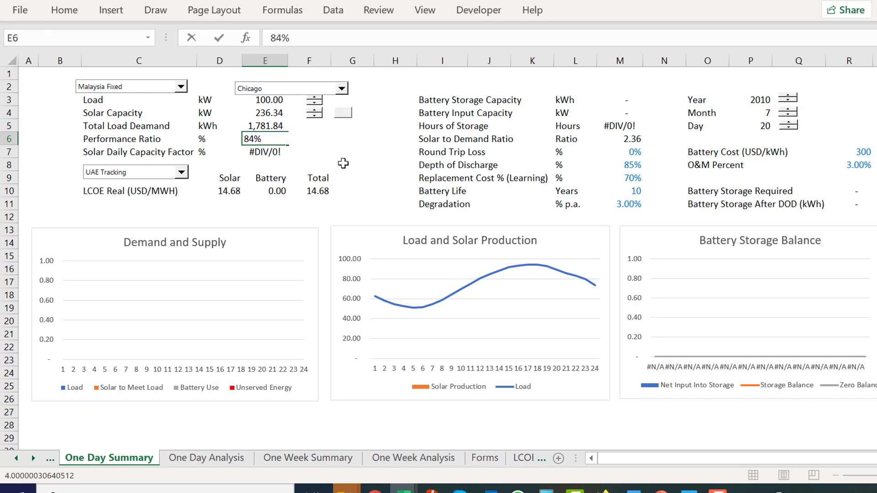
pyautogui.press('Return')
pyautogui.press('Up')
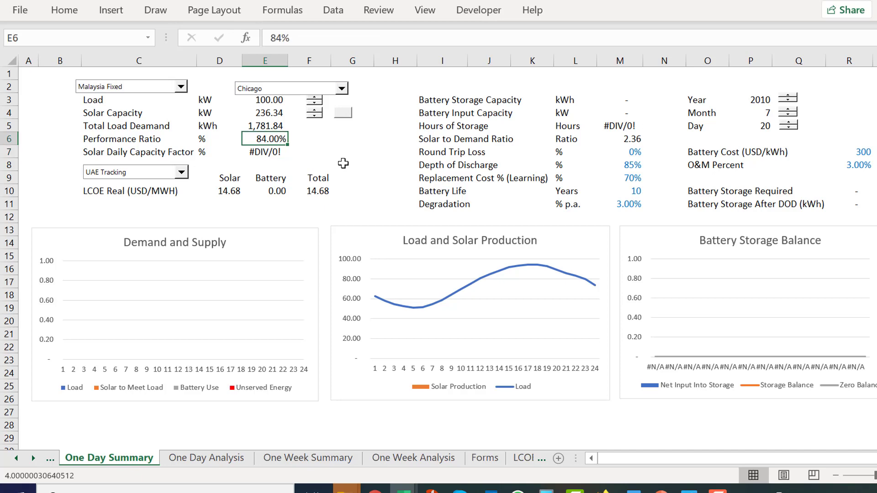
# Step: Link the Performance Ratio in E28 of Solar Graphs to the One Day Summary input with ='One Day Summary'!E6
pyautogui.hotkey('ctrl', 'pageup')
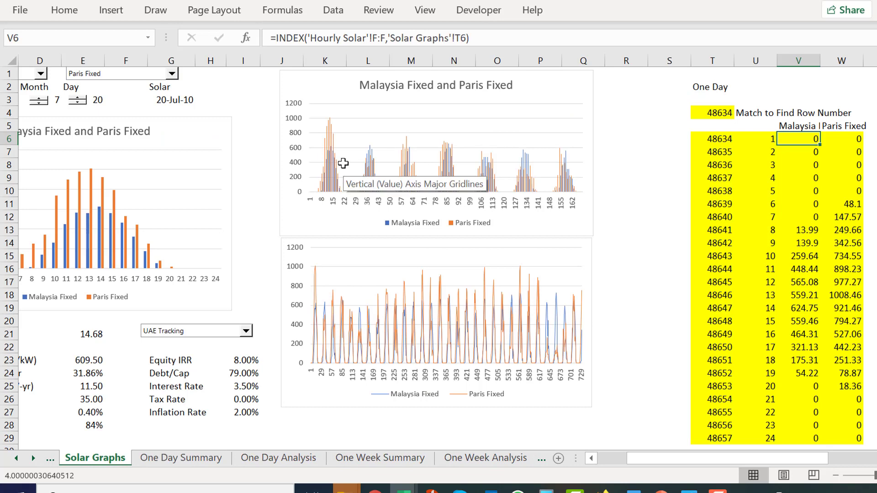
pyautogui.press('Left')
pyautogui.press('Left')
pyautogui.press('Left')
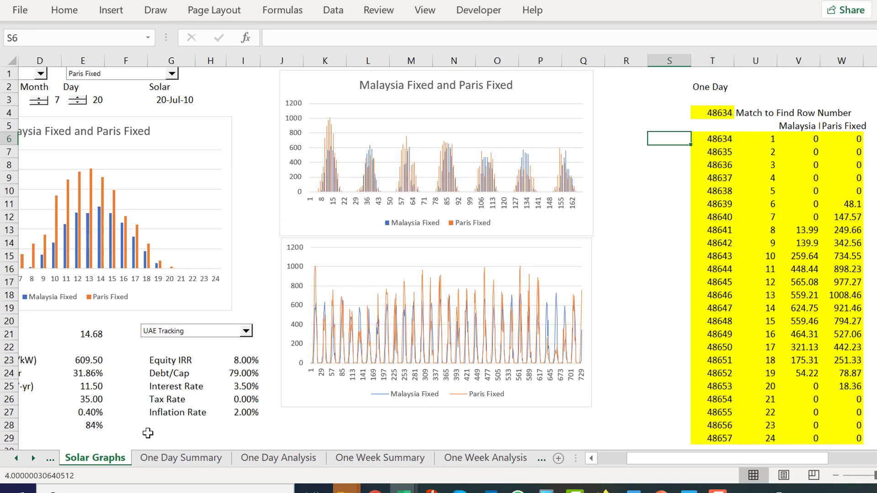
pyautogui.click(147, 433)
pyautogui.press('Left')
pyautogui.press('Left')
pyautogui.press('Left')
pyautogui.press('Left')
pyautogui.press('Left')
pyautogui.press('Left')
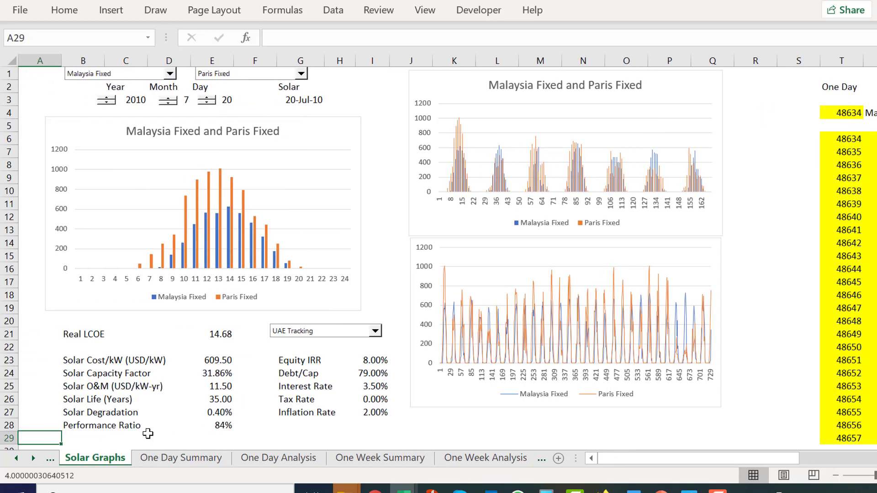
pyautogui.press('Up')
pyautogui.press('Right')
pyautogui.press('Right')
pyautogui.press('Right')
pyautogui.press('Right')
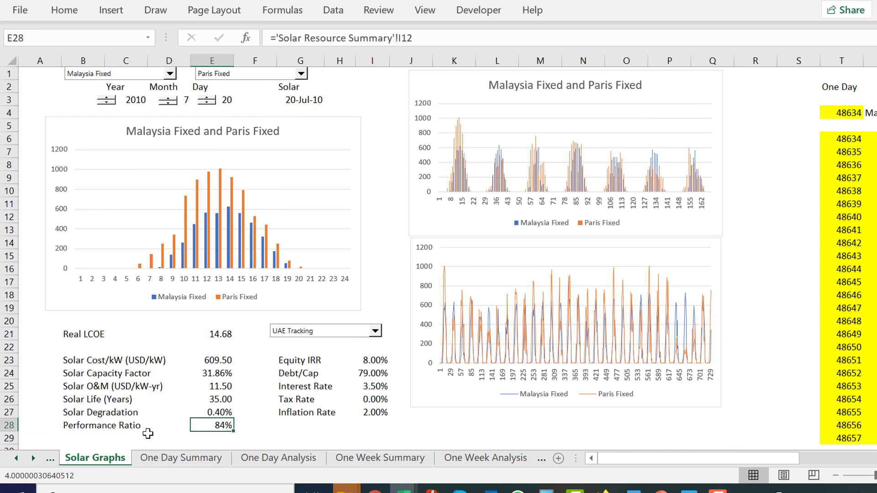
pyautogui.write('=')
pyautogui.hotkey('ctrl', 'pagedown')
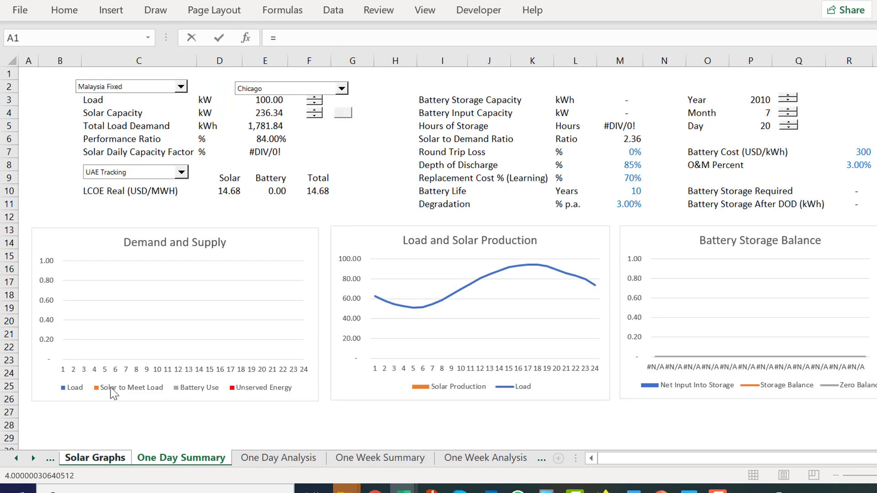
pyautogui.click(251, 143)
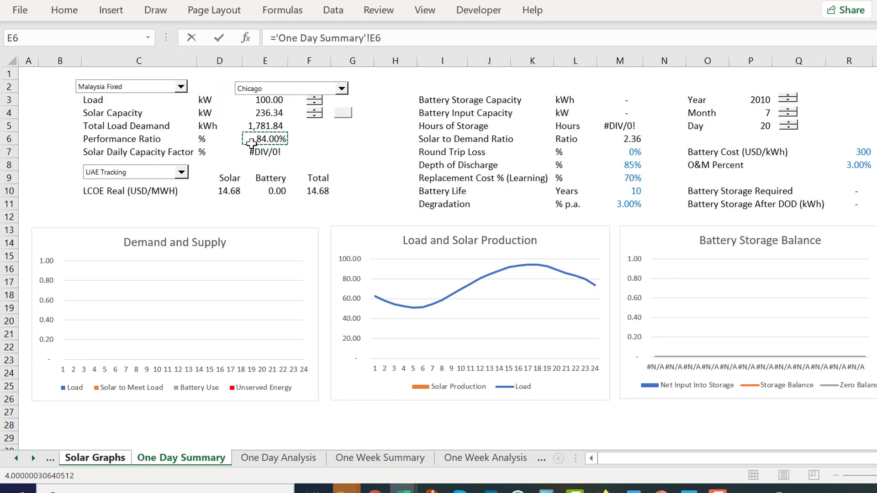
pyautogui.press('Return')
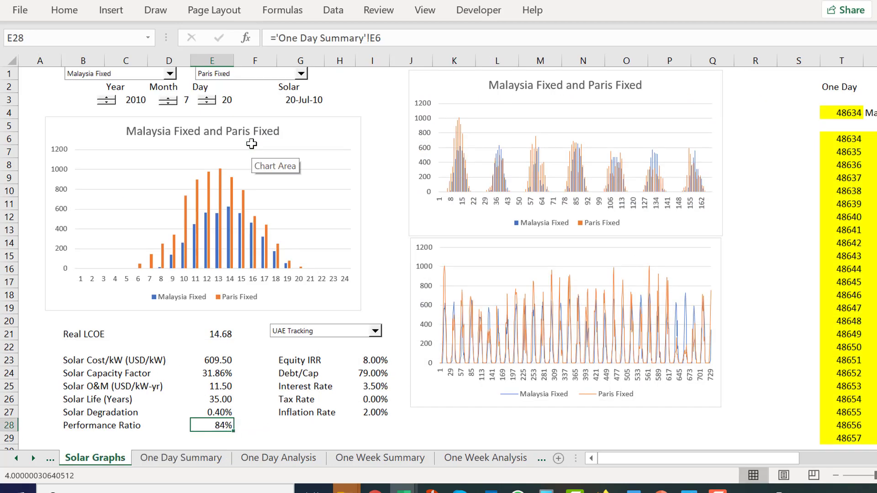
# Step: Follow the Performance Ratio link to One Day Summary, and check F9 in the Capacity Factor after PR row of One Day Analysis
pyautogui.hotkey('ctrl', '[')
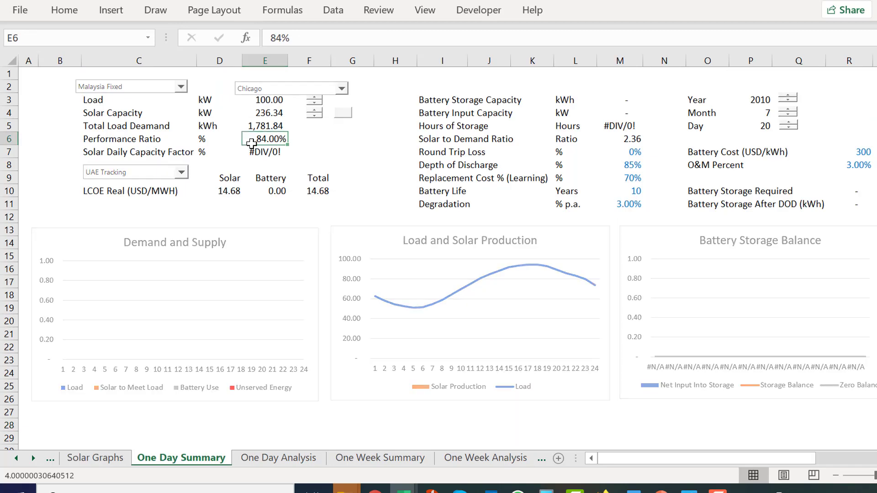
pyautogui.hotkey('ctrl', 'pagedown')
pyautogui.press('Left')
pyautogui.press('Left')
pyautogui.press('Left')
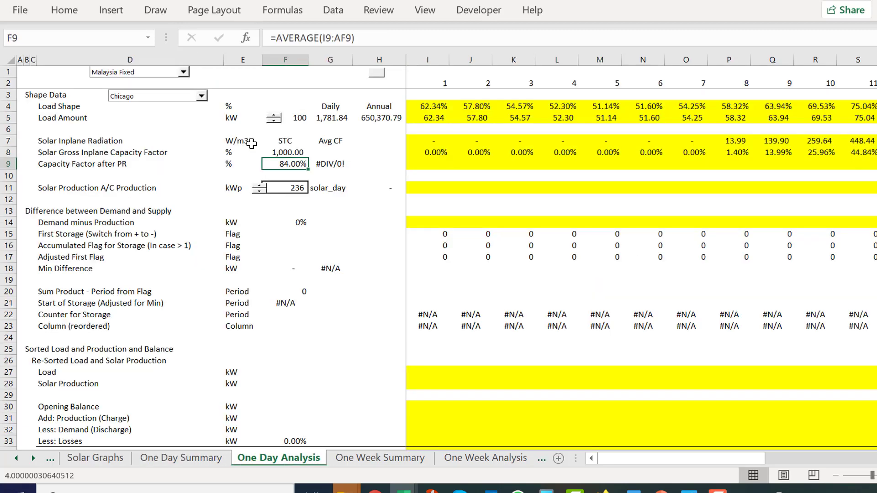
pyautogui.press('Right')
pyautogui.press('Right')
pyautogui.press('Right')
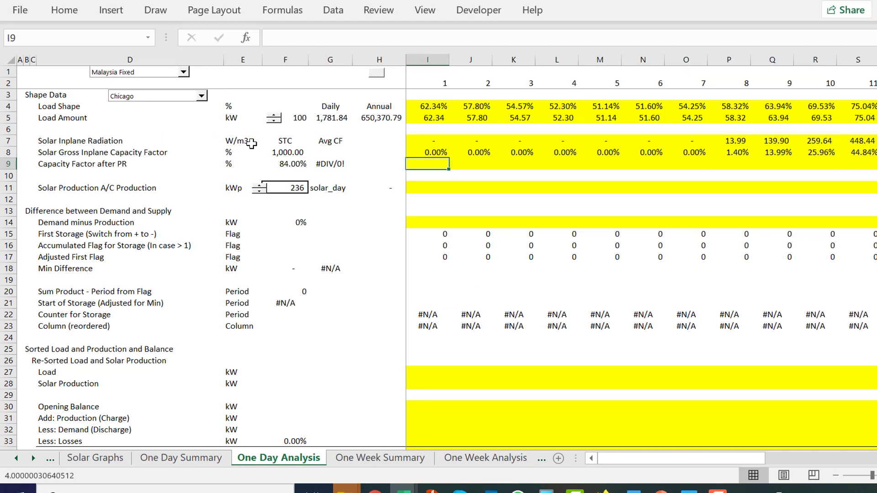
# Step: Enter =$F$9*I8 in I9 for the Capacity Factor after PR and fill it across the hours of row 9
pyautogui.write('=')
pyautogui.press('Left')
pyautogui.press('Left')
pyautogui.press('Left')
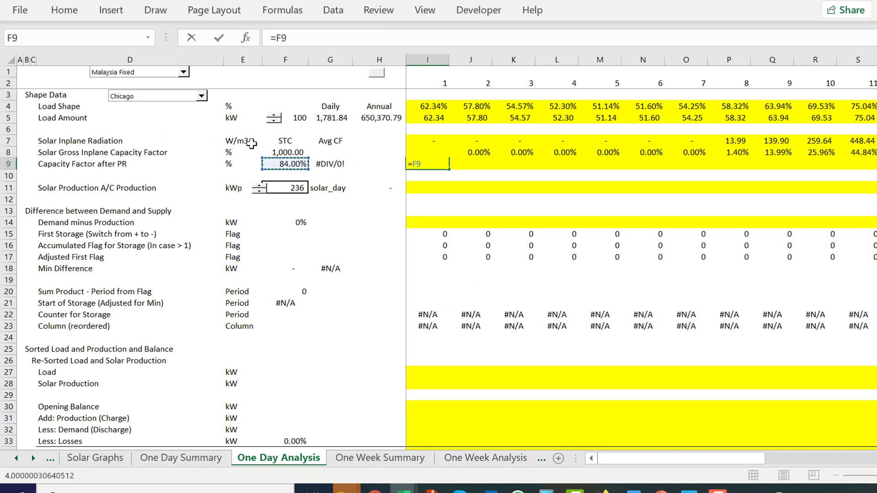
pyautogui.press('F4')
pyautogui.write('*')
pyautogui.press('Up')
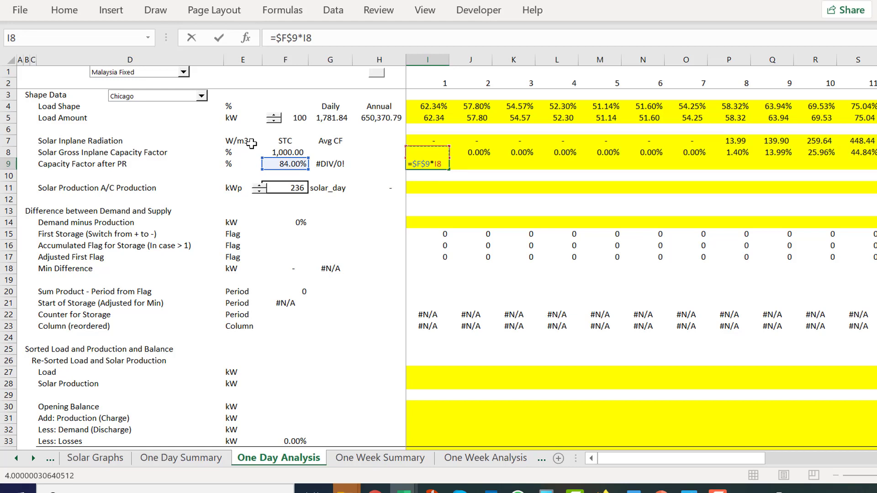
pyautogui.press('Return')
pyautogui.press('Up')
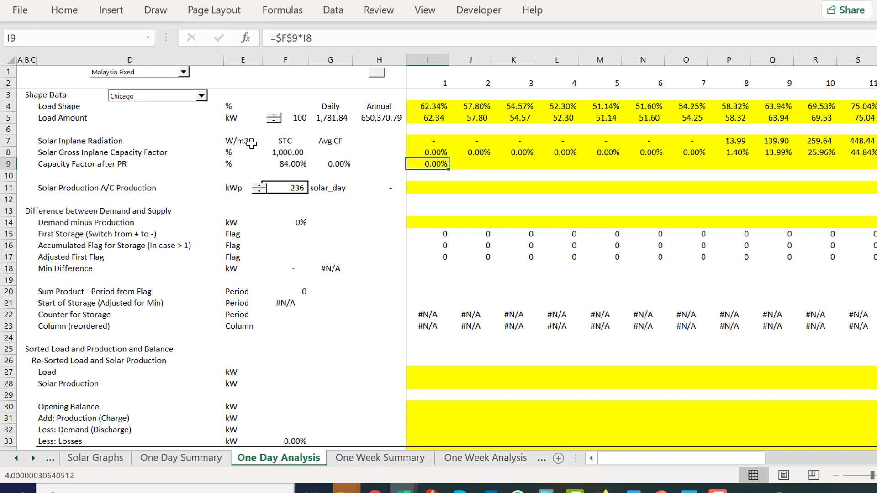
pyautogui.hotkey('ctrl', 'alt', 'r')
# Step: Look over the hourly Capacity Factor after PR values in row 9 across the whole day
pyautogui.press('Right')
pyautogui.press('Right')
pyautogui.press('Right')
pyautogui.press('Right')
pyautogui.press('Right')
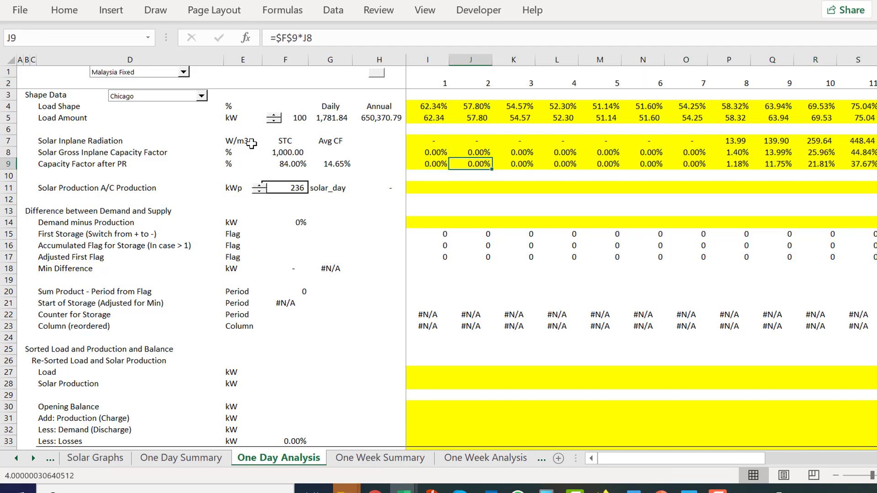
pyautogui.press('Right')
pyautogui.press('Right')
pyautogui.press('Right')
pyautogui.press('Right')
pyautogui.press('Right')
pyautogui.press('Right')
pyautogui.press('Right')
pyautogui.press('Right')
pyautogui.press('Right')
pyautogui.press('Right')
pyautogui.press('Right')
pyautogui.press('Right')
pyautogui.press('Right')
pyautogui.press('Right')
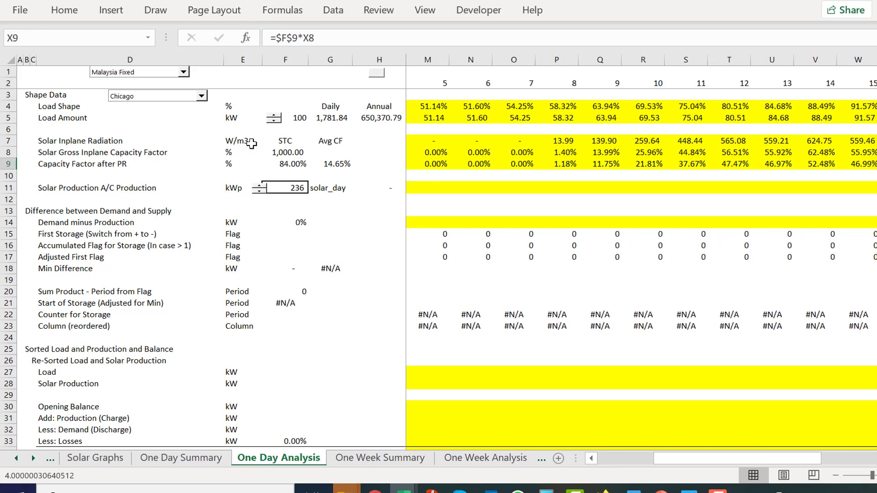
pyautogui.press('Right')
pyautogui.press('Right')
pyautogui.press('Right')
pyautogui.press('Right')
pyautogui.press('Right')
pyautogui.press('Right')
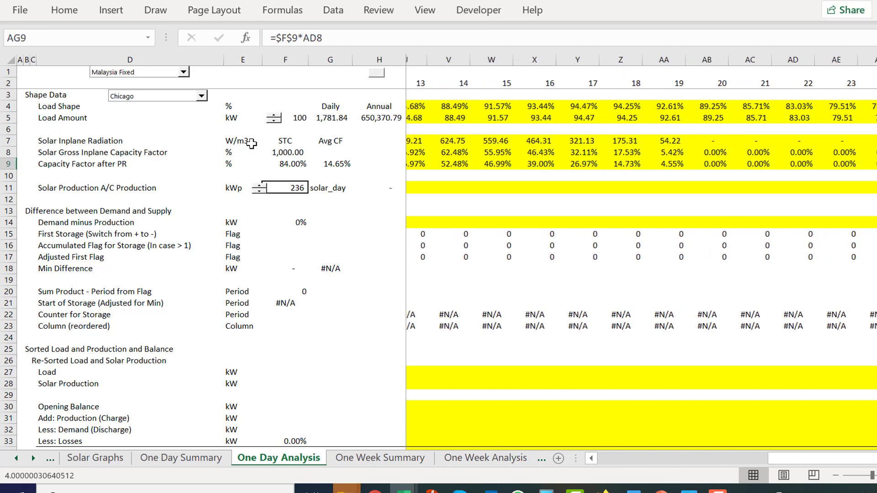
pyautogui.press('Left')
pyautogui.press('Left')
pyautogui.press('Left')
pyautogui.press('Left')
pyautogui.press('Left')
pyautogui.press('Left')
pyautogui.press('Left')
pyautogui.press('Left')
pyautogui.press('Left')
pyautogui.press('Left')
pyautogui.press('Left')
pyautogui.press('Left')
pyautogui.press('Left')
pyautogui.press('Left')
pyautogui.press('Left')
pyautogui.press('Left')
pyautogui.press('Left')
pyautogui.press('Left')
pyautogui.press('Left')
pyautogui.press('Left')
pyautogui.press('Left')
pyautogui.press('Left')
pyautogui.press('Left')
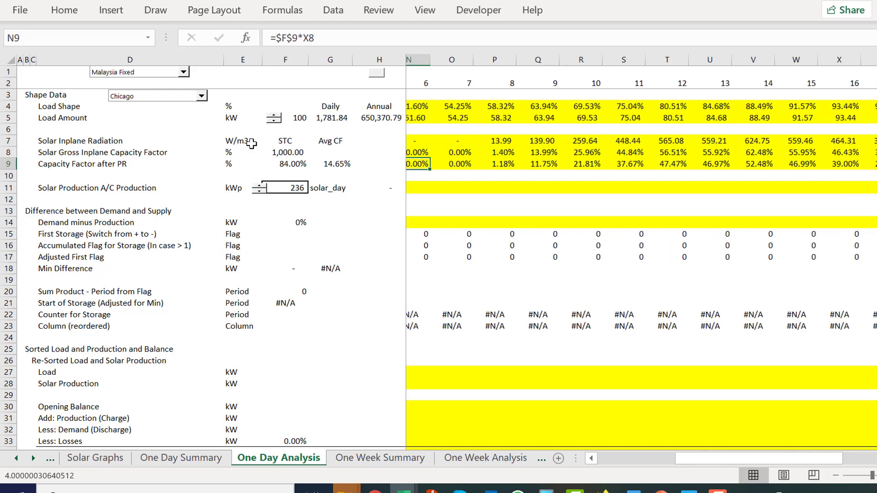
# Step: Examine the solar capacity in F11, its solar_day range name and the neighbouring cells of the Solar Production A/C Production row
pyautogui.press('Down')
pyautogui.press('Down')
pyautogui.press('Left')
pyautogui.press('Left')
pyautogui.press('Left')
pyautogui.press('Left')
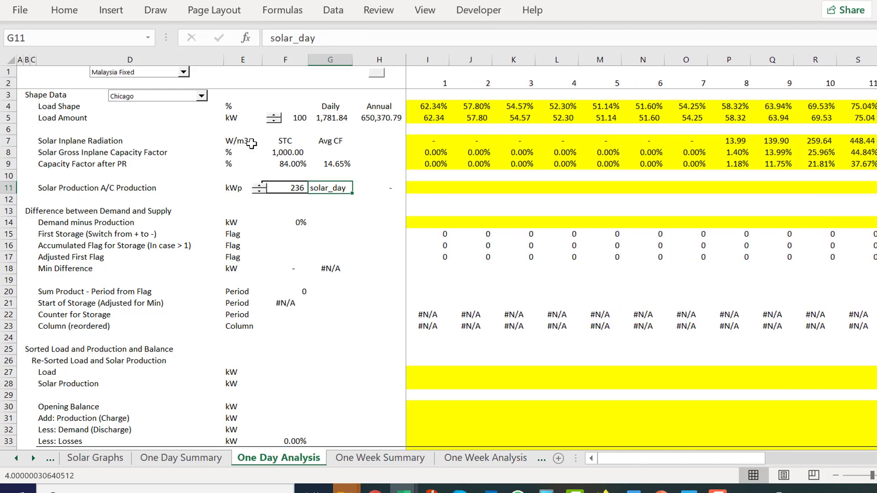
pyautogui.press('Right')
pyautogui.press('Right')
pyautogui.press('Left')
pyautogui.press('Left')
pyautogui.press('Left')
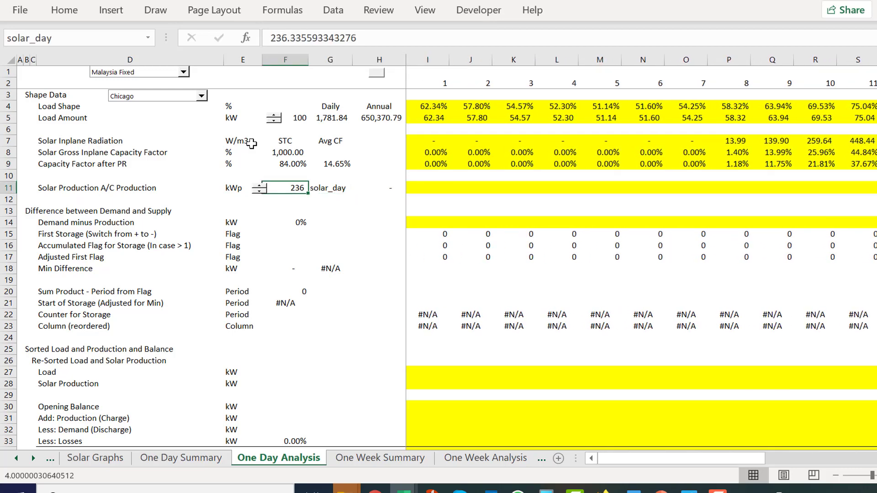
pyautogui.press('Right')
pyautogui.press('Left')
pyautogui.press('Left')
pyautogui.press('Right')
pyautogui.press('Right')
pyautogui.press('Right')
pyautogui.press('Right')
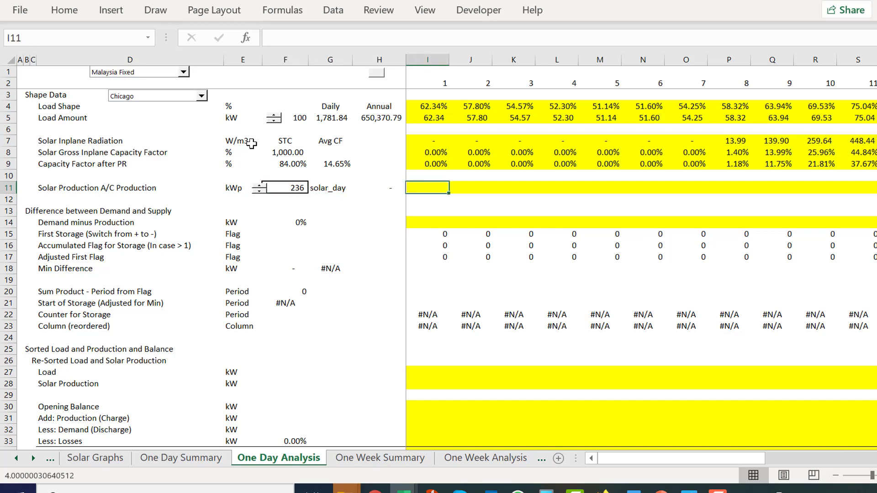
# Step: Enter =solar_day*I9 in I11 for the Solar Production A/C Production and fill it across the hours of row 11
pyautogui.write('=')
pyautogui.press('Left')
pyautogui.press('Left')
pyautogui.press('Left')
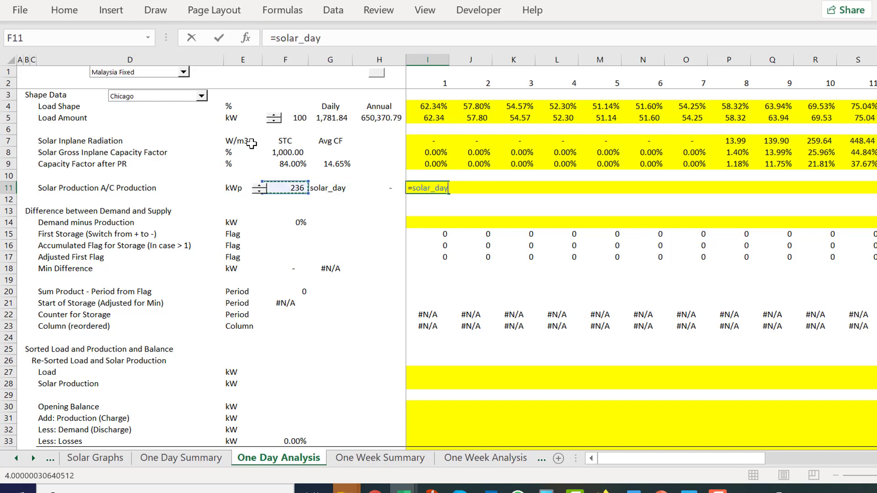
pyautogui.press('Up')
pyautogui.press('Up')
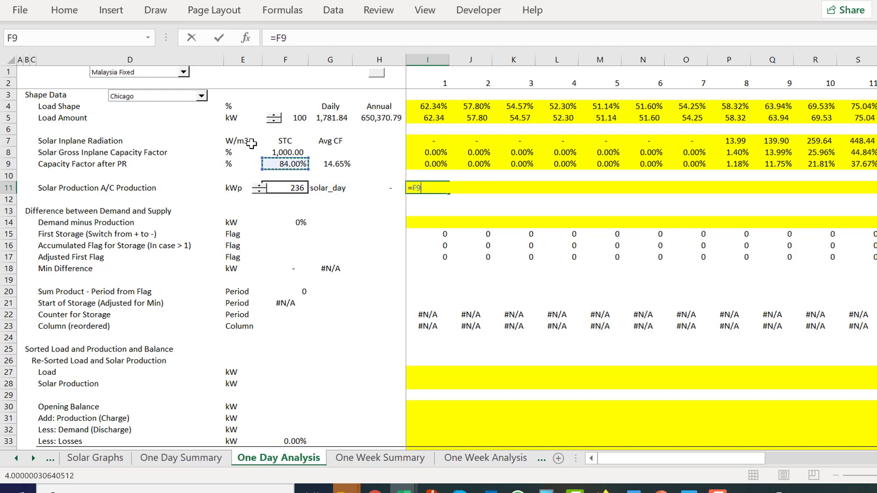
pyautogui.press('Right')
pyautogui.press('Right')
pyautogui.press('Right')
pyautogui.press('Down')
pyautogui.press('Left')
pyautogui.press('Left')
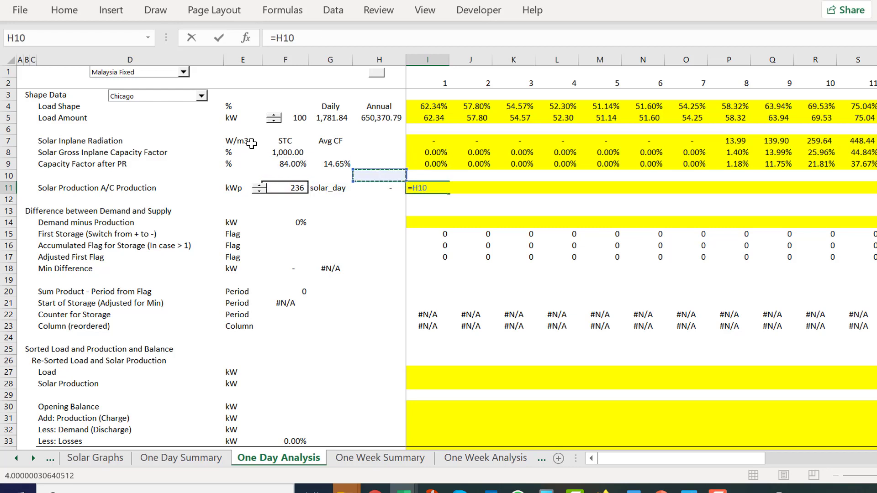
pyautogui.press('Down')
pyautogui.press('Left')
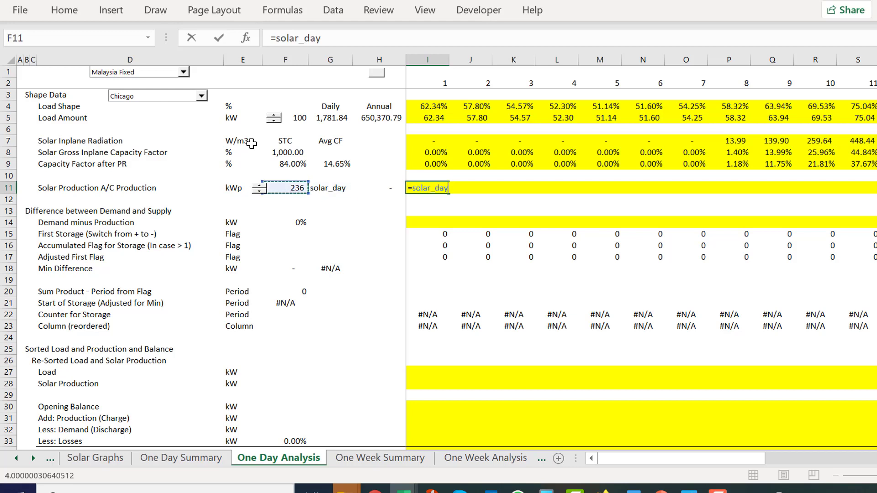
pyautogui.write('*')
pyautogui.press('Up')
pyautogui.press('Up')
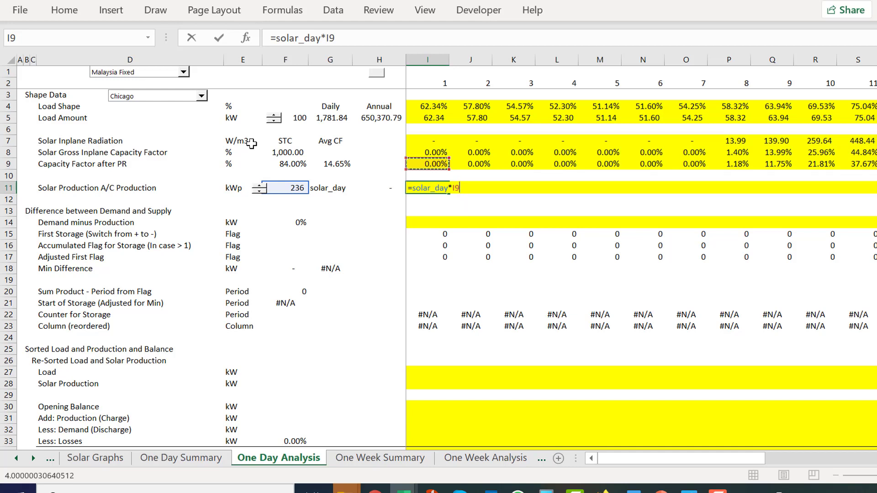
pyautogui.hotkey('ctrl', 'Return')
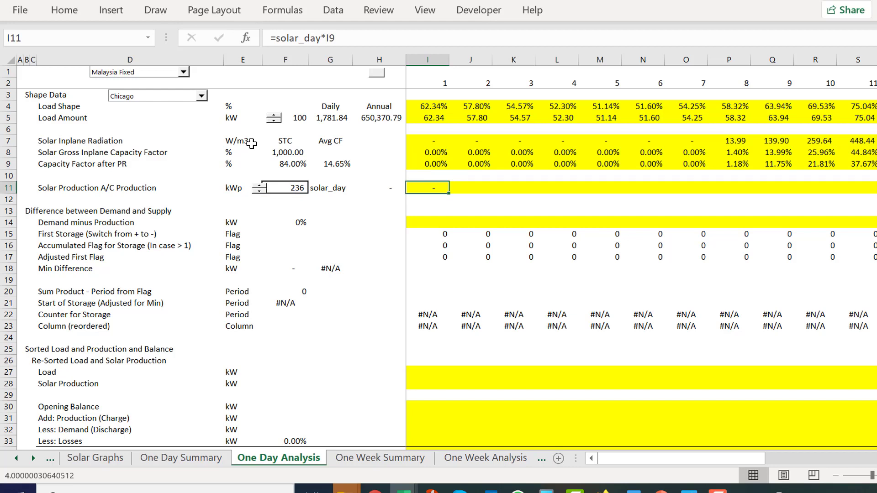
pyautogui.hotkey('ctrl', 'shift', 'Right')
pyautogui.hotkey('ctrl', 'r')
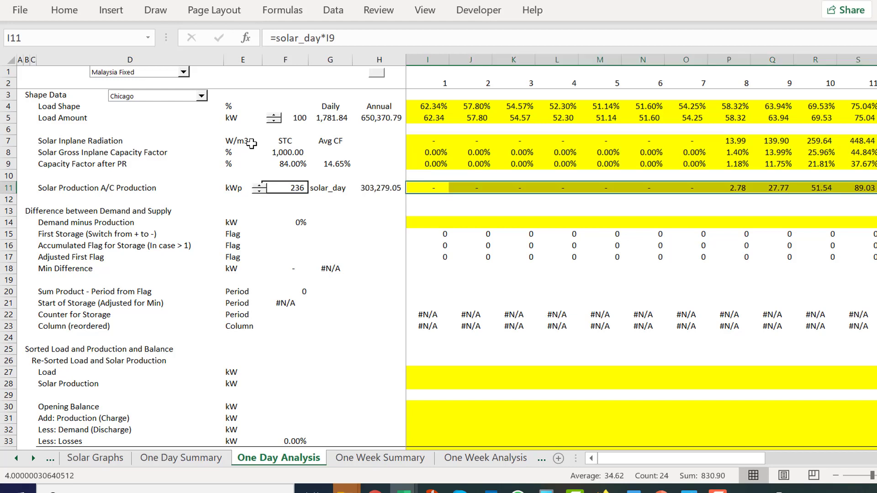
# Step: Change the unit of the Solar Production A/C Production row in E11 to kW
pyautogui.press('Left')
pyautogui.press('Left')
pyautogui.press('Left')
pyautogui.press('Left')
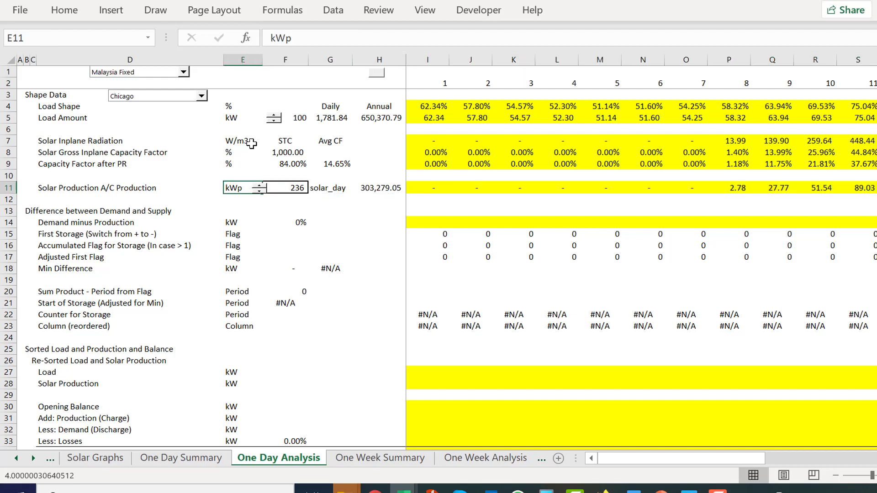
pyautogui.write('kW')
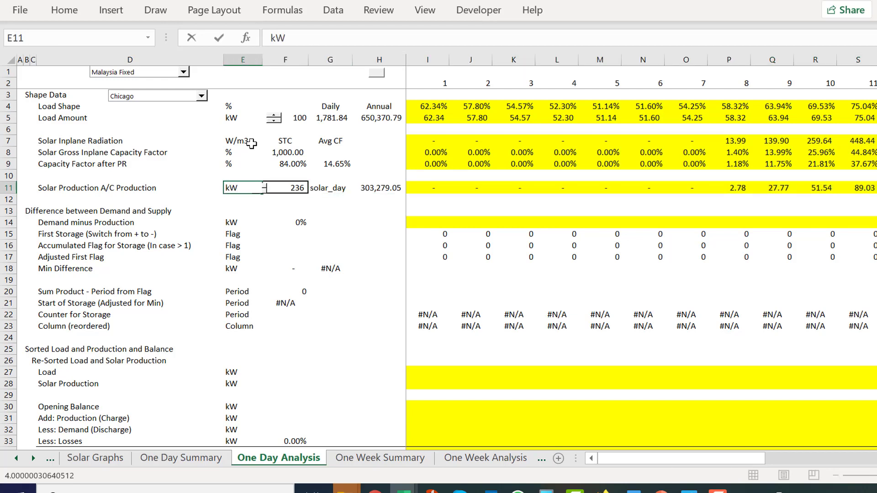
pyautogui.press('Return')
pyautogui.press('Up')
pyautogui.press('Left')
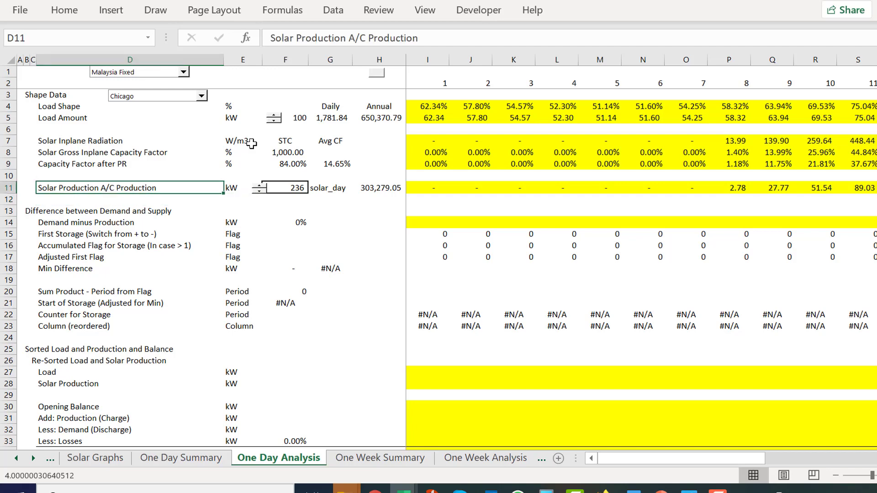
# Step: Look over the hourly Solar Production A/C Production values and formulas in row 11 across the whole day
pyautogui.press('Right')
pyautogui.press('Right')
pyautogui.press('Right')
pyautogui.press('Right')
pyautogui.press('Right')
pyautogui.press('Right')
pyautogui.press('Right')
pyautogui.press('Right')
pyautogui.press('Right')
pyautogui.press('Right')
pyautogui.press('Right')
pyautogui.press('Right')
pyautogui.press('Right')
pyautogui.press('Right')
pyautogui.press('Right')
pyautogui.press('Right')
pyautogui.press('Right')
pyautogui.press('Right')
pyautogui.press('Right')
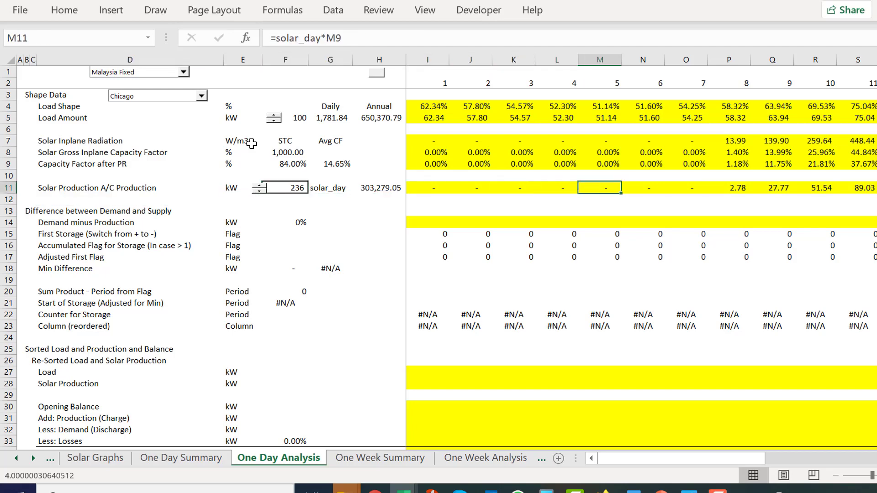
pyautogui.press('Right')
pyautogui.press('Right')
pyautogui.press('Right')
pyautogui.press('Right')
pyautogui.press('Right')
pyautogui.press('Right')
pyautogui.press('Right')
pyautogui.press('Right')
pyautogui.press('Right')
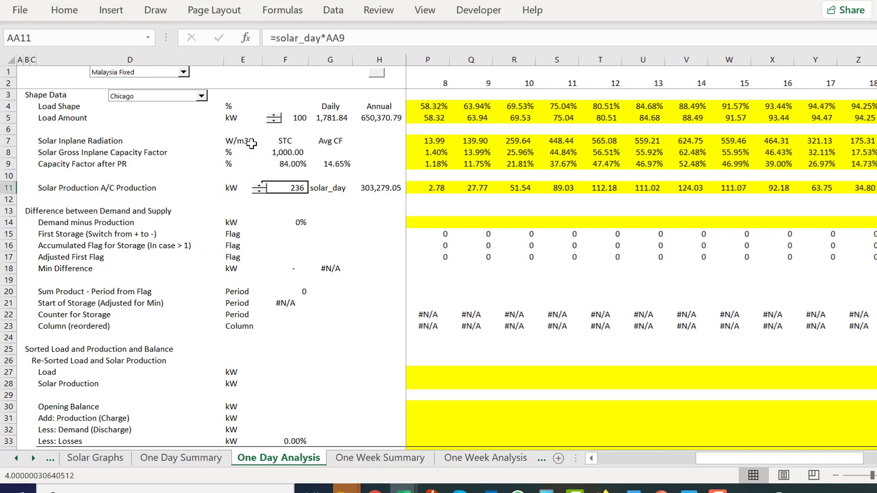
pyautogui.press('Left')
pyautogui.press('Left')
pyautogui.press('Left')
pyautogui.press('Left')
pyautogui.press('Left')
pyautogui.press('Left')
pyautogui.press('Left')
pyautogui.press('Left')
pyautogui.press('Left')
pyautogui.press('Left')
pyautogui.press('Left')
pyautogui.press('Left')
pyautogui.press('Left')
pyautogui.press('Left')
pyautogui.press('Left')
pyautogui.press('Left')
pyautogui.press('Left')
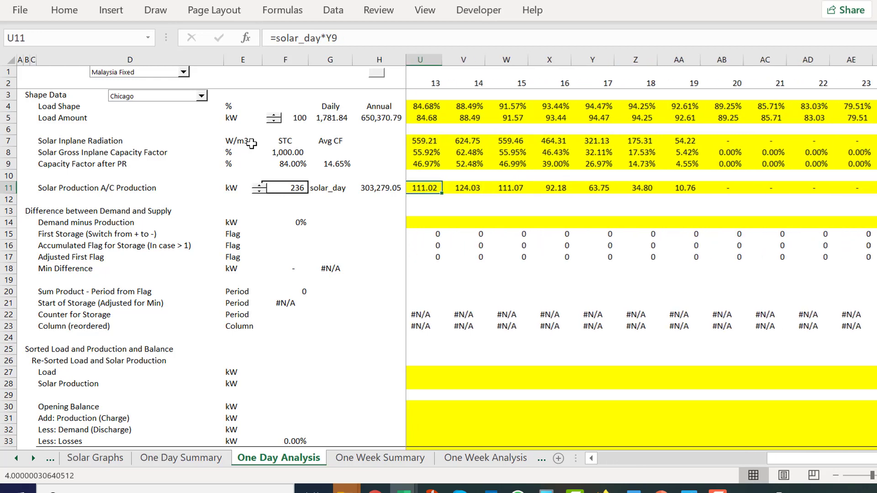
pyautogui.press('Up')
pyautogui.press('Left')
pyautogui.press('Left')
pyautogui.press('Left')
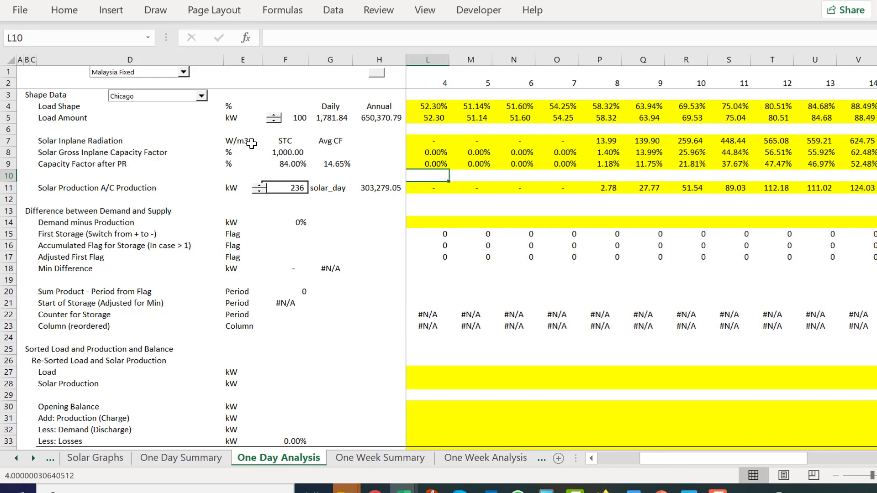
# Step: Examine the solar capacity in F11 and the annual and daily Load Amount formulas in H5 and G5
pyautogui.click(292, 192)
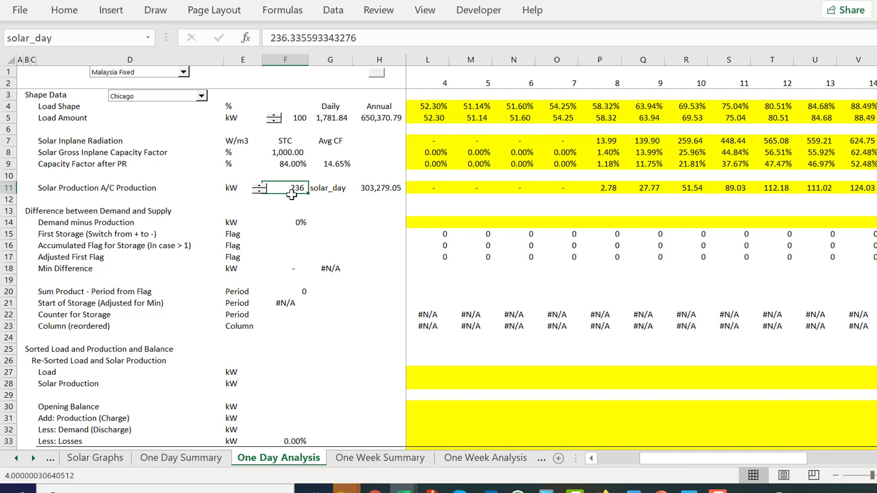
pyautogui.press('Right')
pyautogui.press('Right')
pyautogui.press('Up')
pyautogui.press('Up')
pyautogui.press('Up')
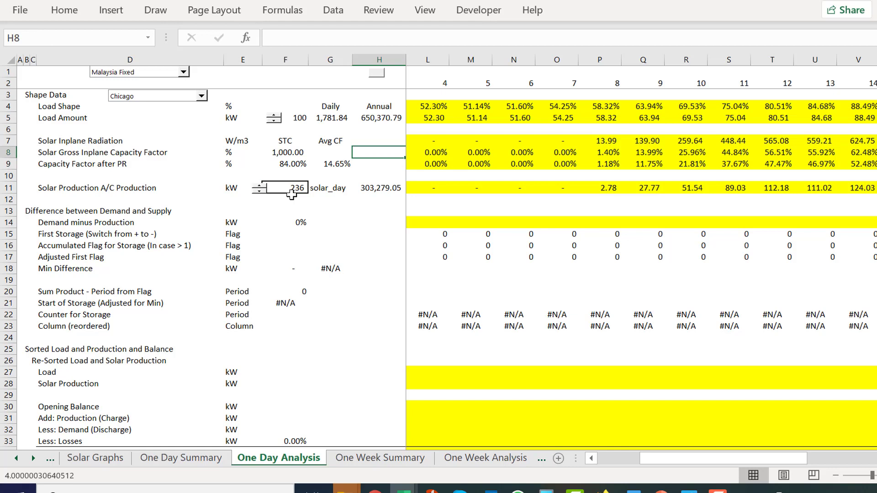
pyautogui.press('Up')
pyautogui.press('Up')
pyautogui.press('Up')
pyautogui.press('Up')
pyautogui.press('Down')
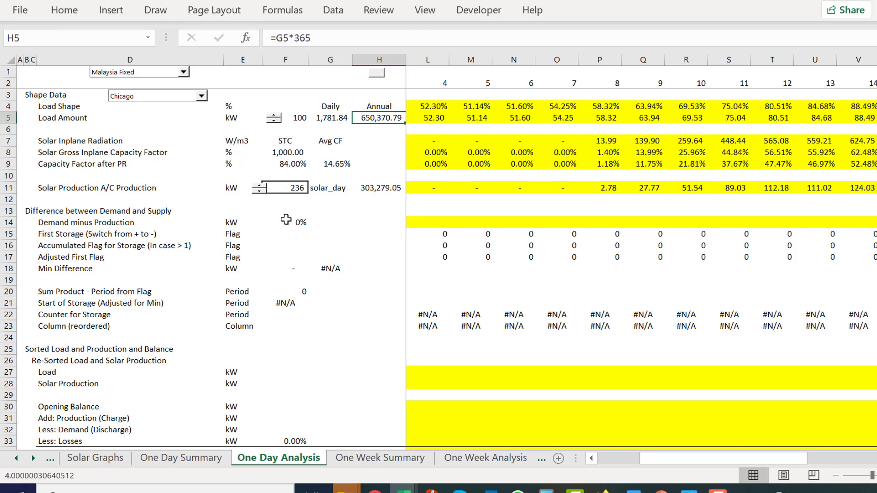
pyautogui.press('Left')
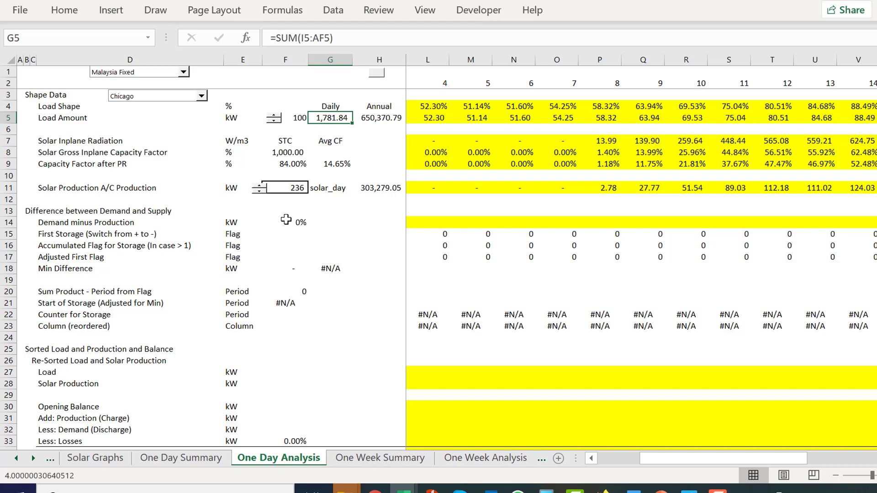
# Step: Set the solar_day capacity in F11 to 100
pyautogui.click(290, 189)
pyautogui.click(291, 221)
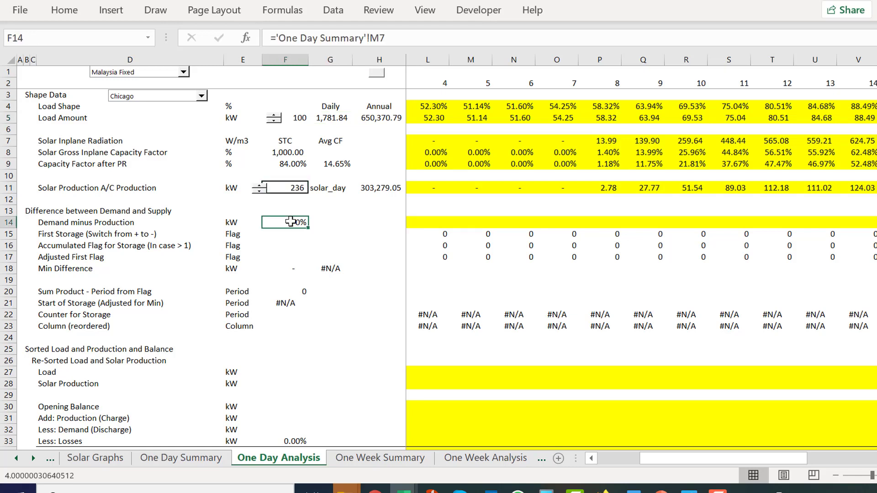
pyautogui.press('Up')
pyautogui.press('Up')
pyautogui.press('Up')
pyautogui.write('100')
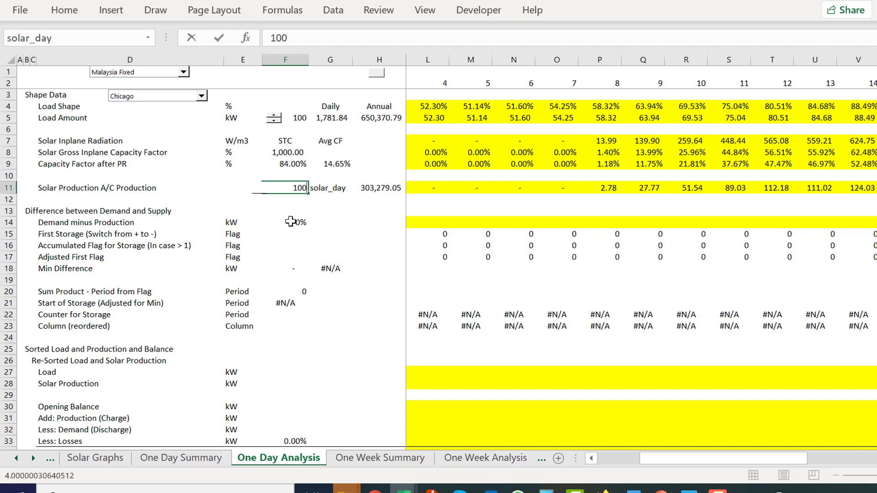
pyautogui.press('Return')
# Step: Check the annual solar production formula in H11 and the average capacity factor formula in G9
pyautogui.press('Up')
pyautogui.press('Right')
pyautogui.press('Right')
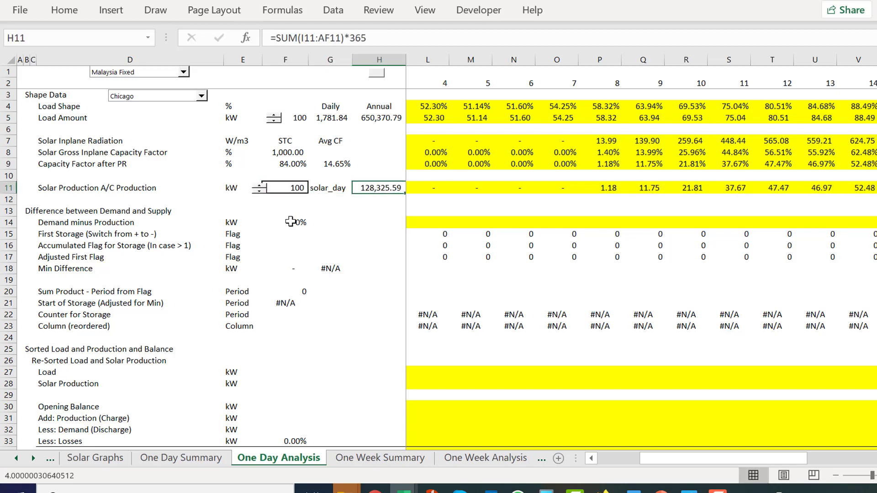
pyautogui.press('Left')
pyautogui.press('Left')
pyautogui.press('Left')
pyautogui.press('Right')
pyautogui.press('Right')
pyautogui.press('Right')
pyautogui.press('Up')
pyautogui.press('Up')
pyautogui.press('Up')
pyautogui.press('Left')
pyautogui.press('Down')
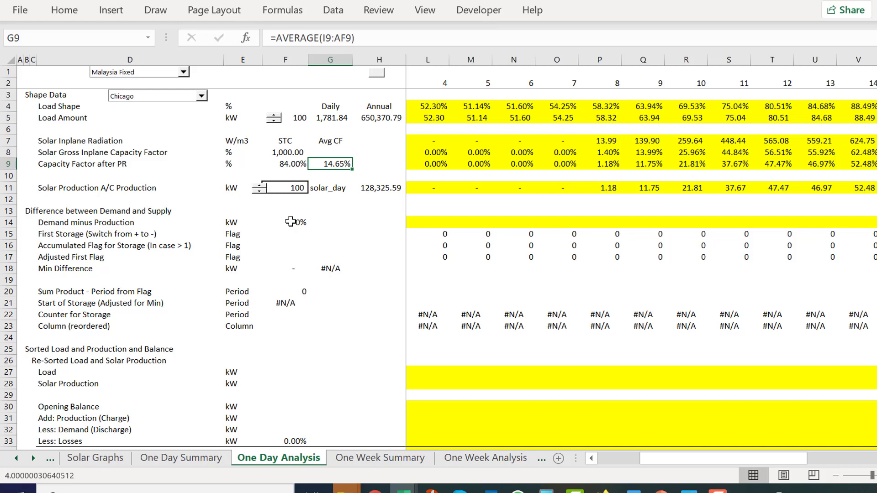
# Step: Review the annual load in H5 and inspect the daily load total formula in G5 without changing it
pyautogui.press('Up')
pyautogui.press('Up')
pyautogui.press('Up')
pyautogui.press('Up')
pyautogui.press('Right')
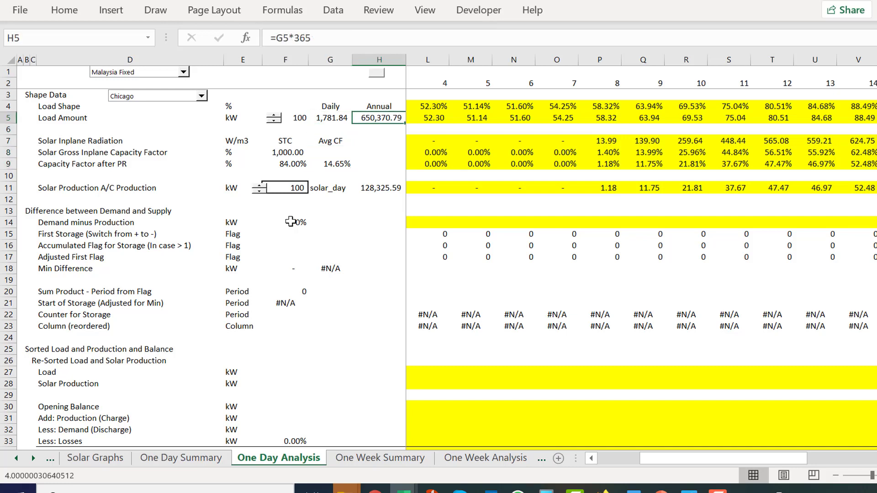
pyautogui.press('Up')
pyautogui.press('Left')
pyautogui.press('Left')
pyautogui.press('Down')
pyautogui.press('Right')
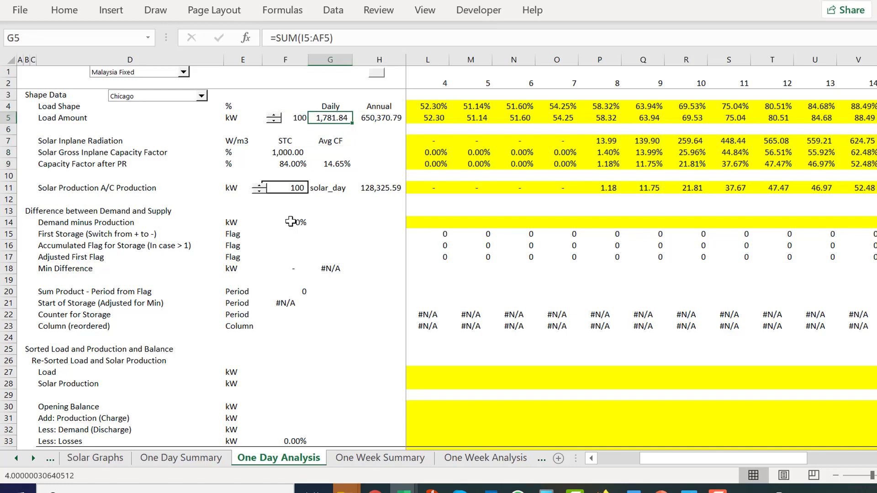
pyautogui.press('Down')
pyautogui.press('Down')
pyautogui.press('Down')
pyautogui.press('Up')
pyautogui.press('Up')
pyautogui.press('Up')
pyautogui.press('Right')
pyautogui.press('Left')
pyautogui.press('F2')
pyautogui.press('Escape')
pyautogui.press('Down')
pyautogui.press('Down')
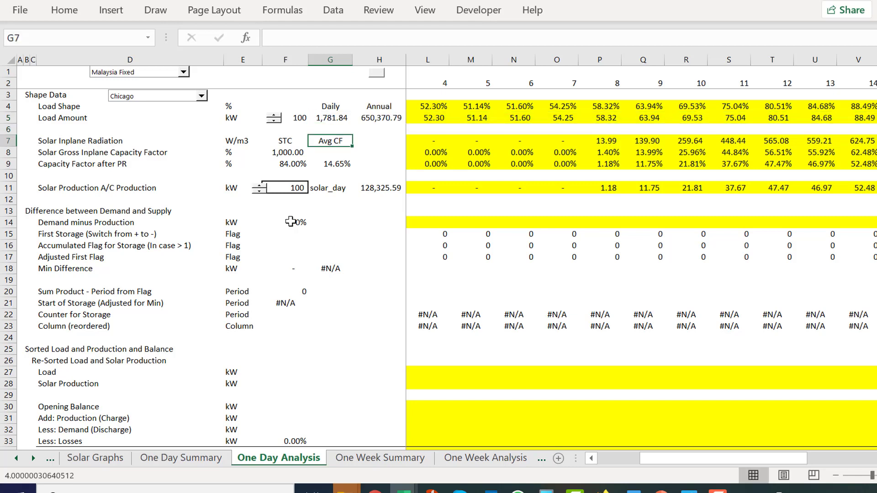
# Step: Enter the heading Annual in H10 above the annual solar production and centre it
pyautogui.press('Down')
pyautogui.press('Down')
pyautogui.press('Down')
pyautogui.press('Down')
pyautogui.press('Down')
pyautogui.press('Up')
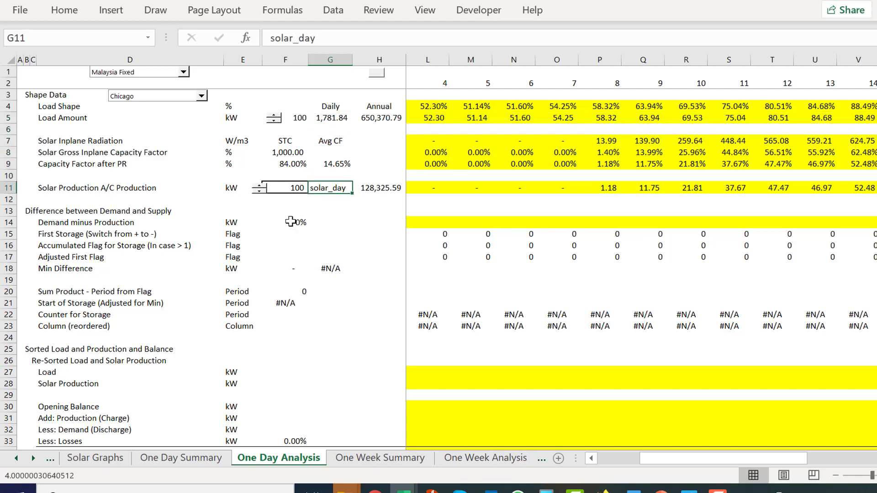
pyautogui.press('Right')
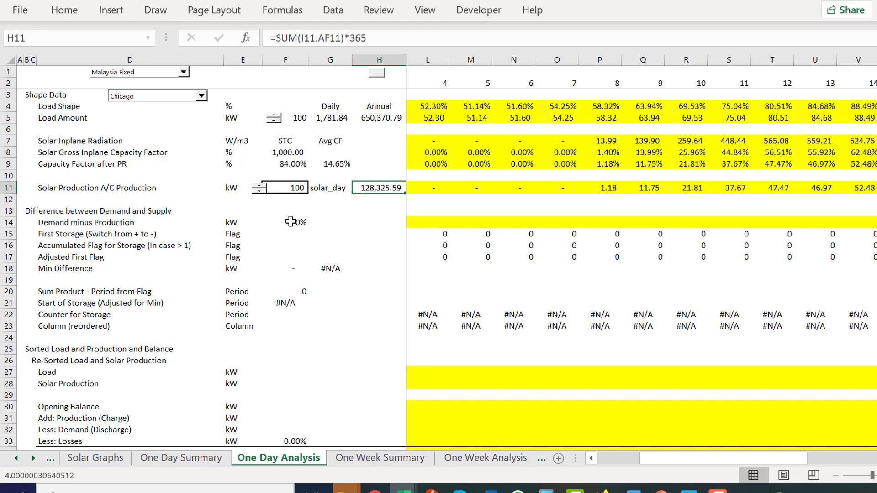
pyautogui.press('Left')
pyautogui.press('Right')
pyautogui.press('Up')
pyautogui.write('Amm')
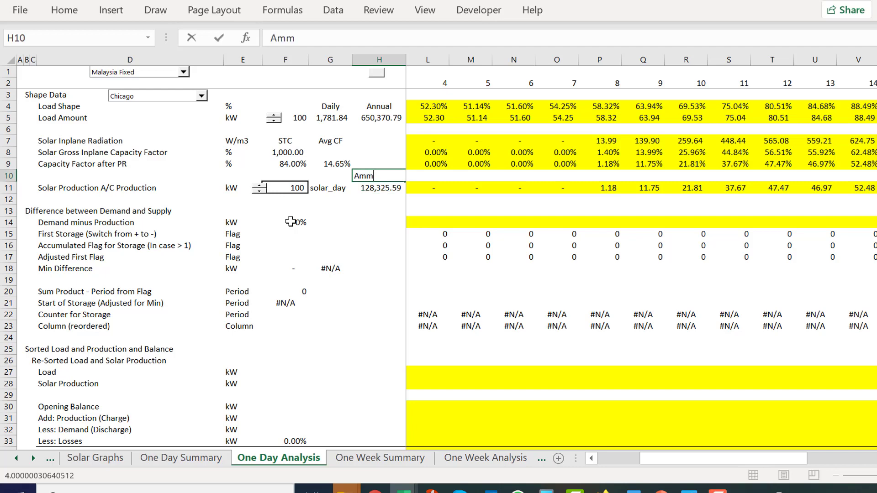
pyautogui.press('BackSpace')
pyautogui.press('BackSpace')
pyautogui.write('nnual')
pyautogui.press('Return')
pyautogui.hscroll(-3, 291, 221)
pyautogui.press('Up')
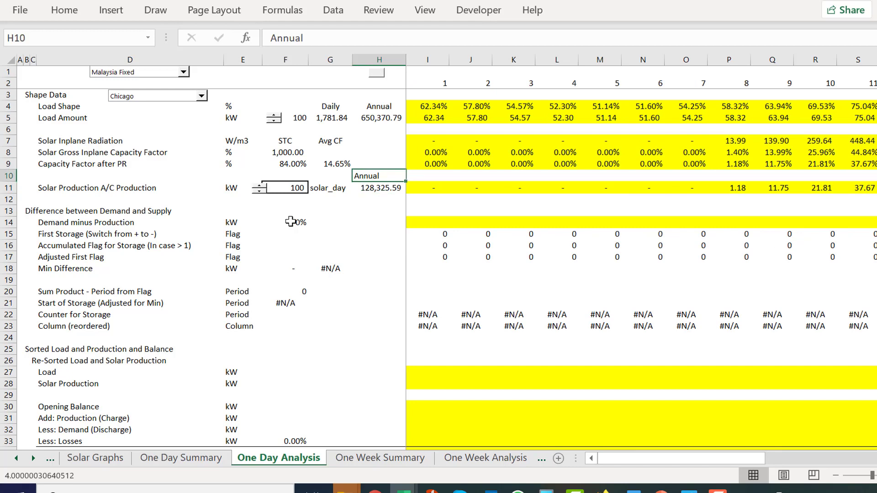
pyautogui.click(64, 10)
pyautogui.click(266, 66)
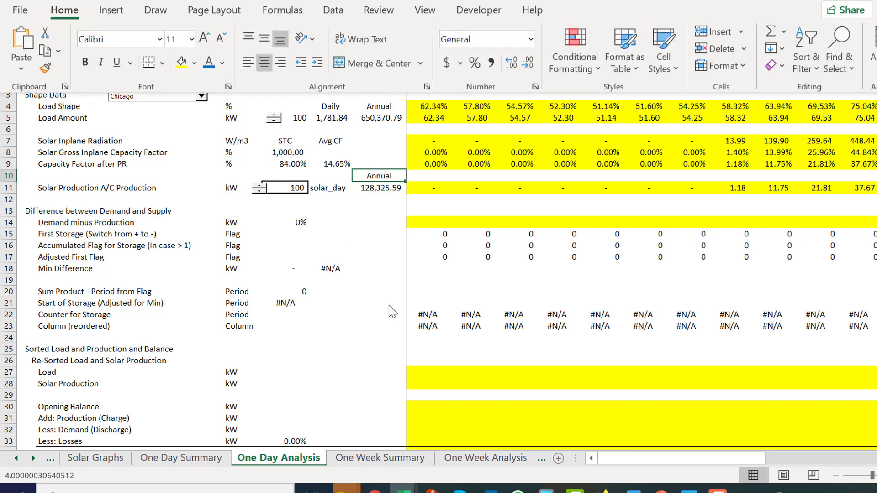
pyautogui.press('Left')
pyautogui.press('Down')
pyautogui.press('Down')
pyautogui.press('Down')
pyautogui.press('Down')
pyautogui.press('Down')
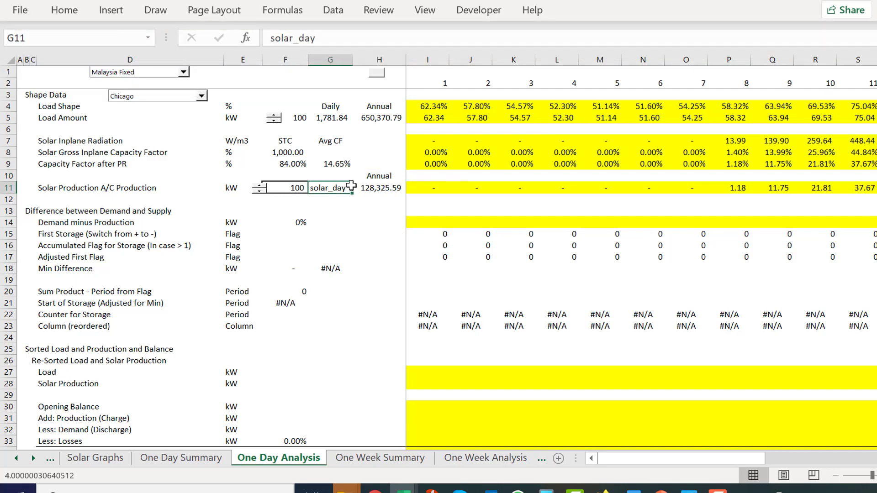
pyautogui.press('Up')
pyautogui.press('Up')
pyautogui.press('Right')
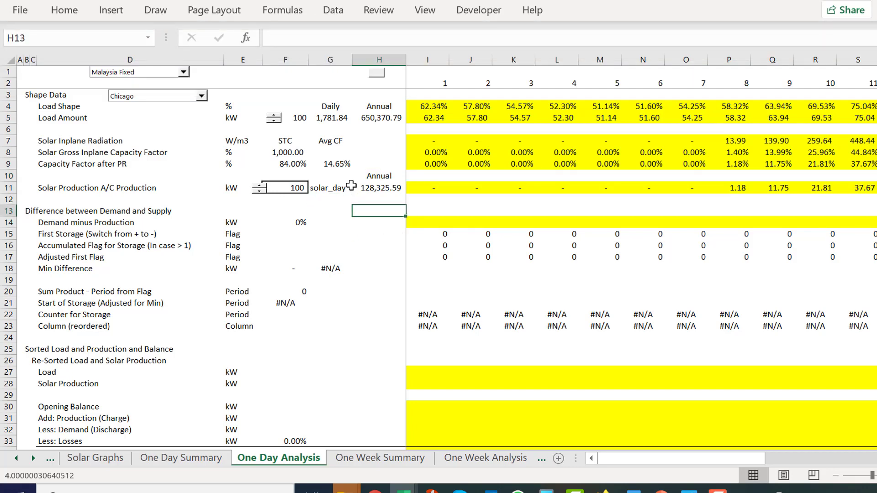
# Step: Enter the demand minus production formula =I5-I11 in I14, subtracting solar production from the load amount for hour 1
pyautogui.press('Down')
pyautogui.press('Right')
pyautogui.press('Left')
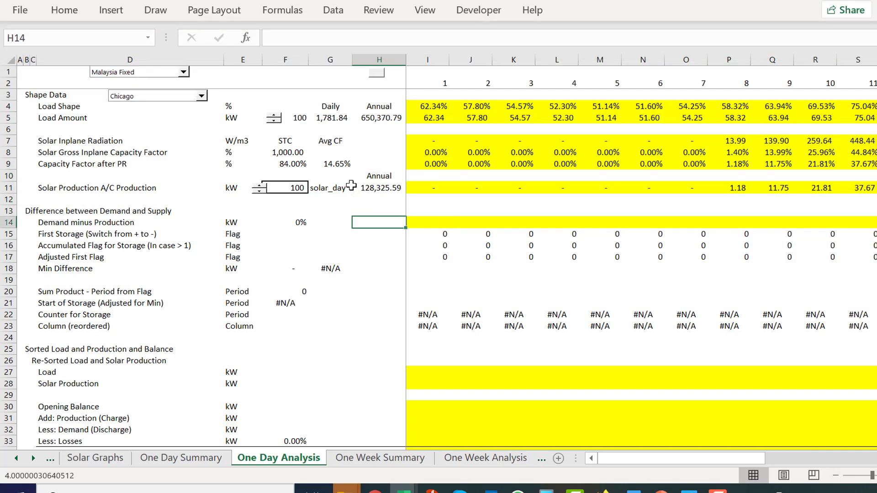
pyautogui.press('Right')
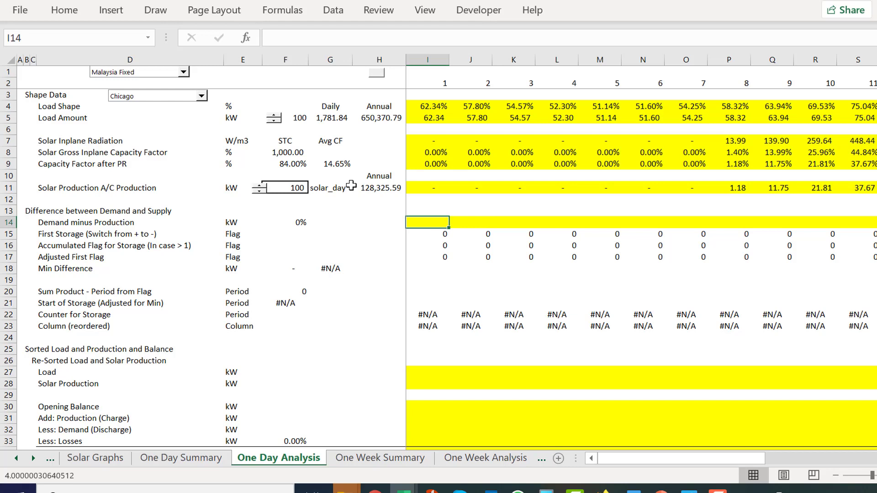
pyautogui.write('=')
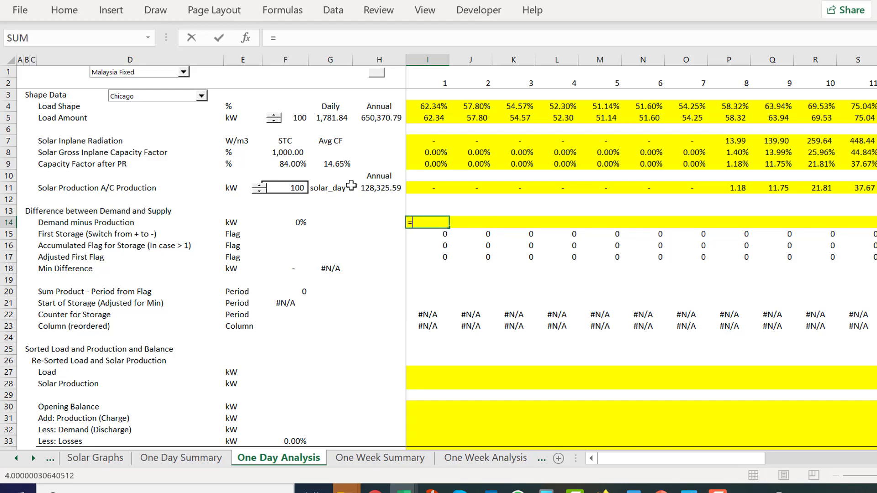
pyautogui.press('Up')
pyautogui.press('Up')
pyautogui.press('Up')
pyautogui.press('Up')
pyautogui.press('Up')
pyautogui.press('Up')
pyautogui.press('Up')
pyautogui.press('Up')
pyautogui.press('Up')
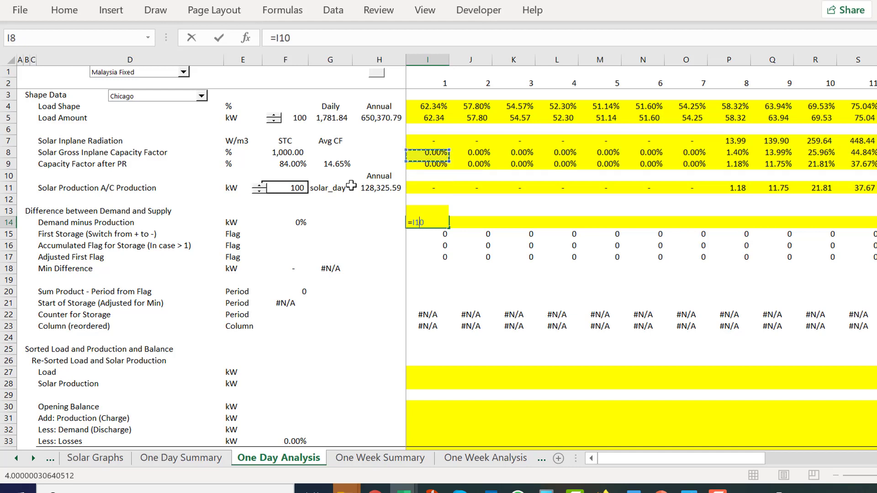
pyautogui.press('Up')
pyautogui.press('Up')
pyautogui.press('Down')
pyautogui.press('Down')
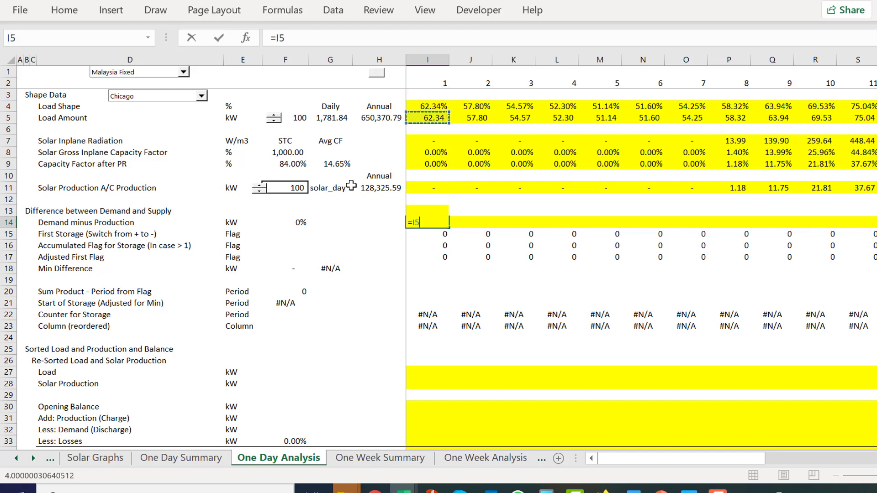
pyautogui.write('-')
pyautogui.press('Up')
pyautogui.press('Up')
pyautogui.press('Up')
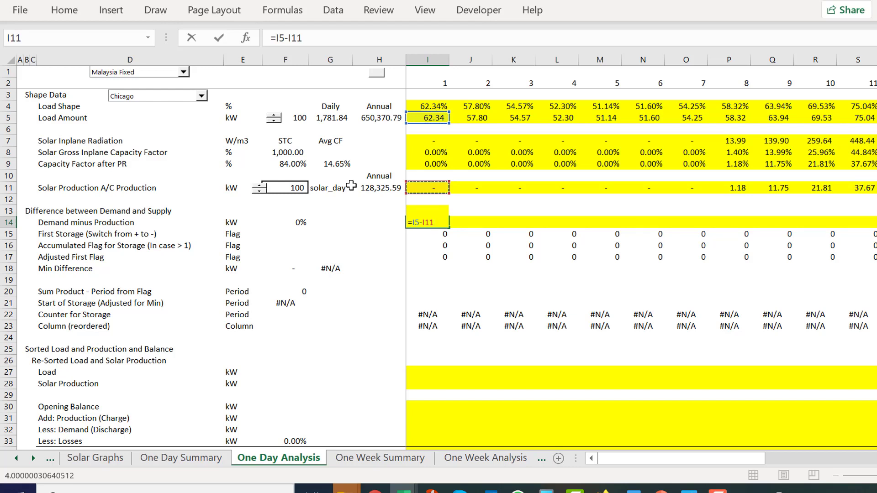
pyautogui.press('Return')
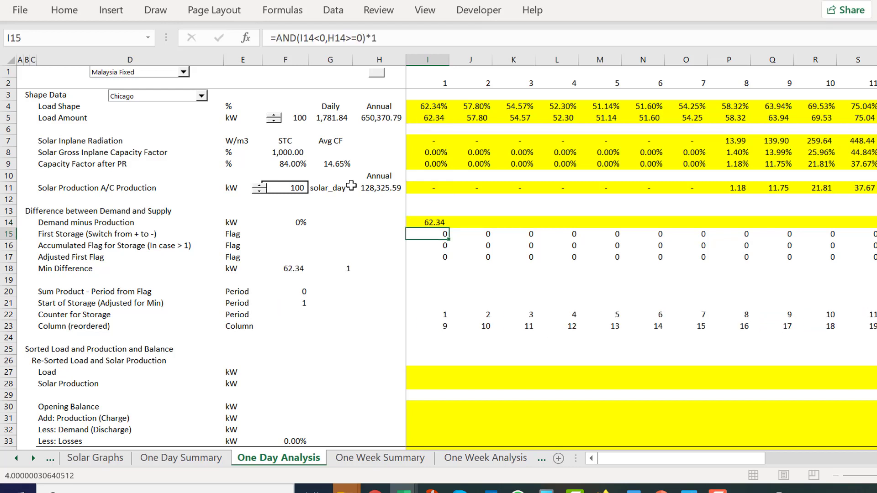
# Step: Copy the demand minus production formula from I14 across the remaining hours of row 14
pyautogui.press('Up')
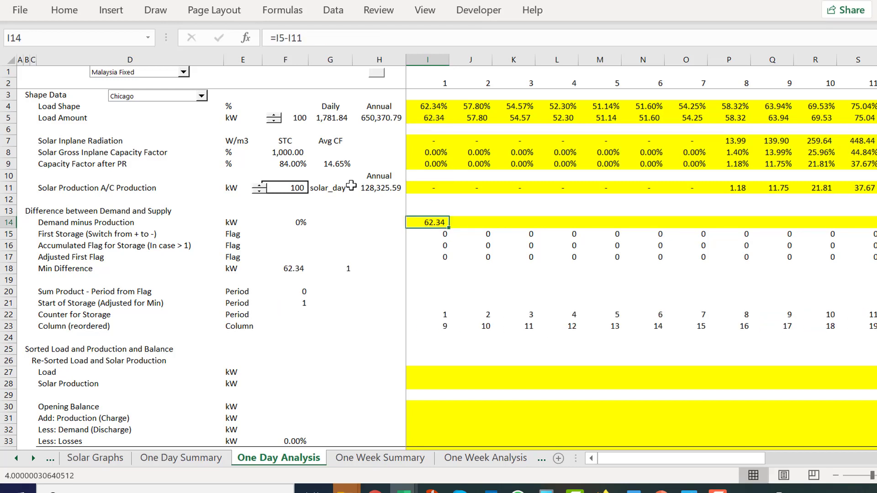
pyautogui.hotkey('ctrl', 'shift', 'Right')
pyautogui.hotkey('ctrl', 'r')
# Step: Examine the demand minus production values in row 14 for the night and early morning hours
pyautogui.press('Right')
pyautogui.press('Right')
pyautogui.press('Right')
pyautogui.press('Right')
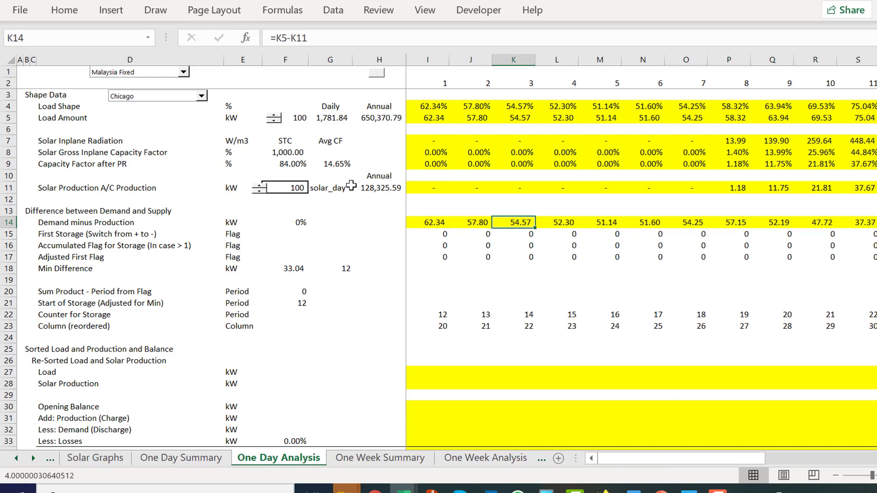
pyautogui.press('Right')
pyautogui.press('Right')
pyautogui.press('Right')
pyautogui.press('Right')
pyautogui.press('Left')
pyautogui.press('Left')
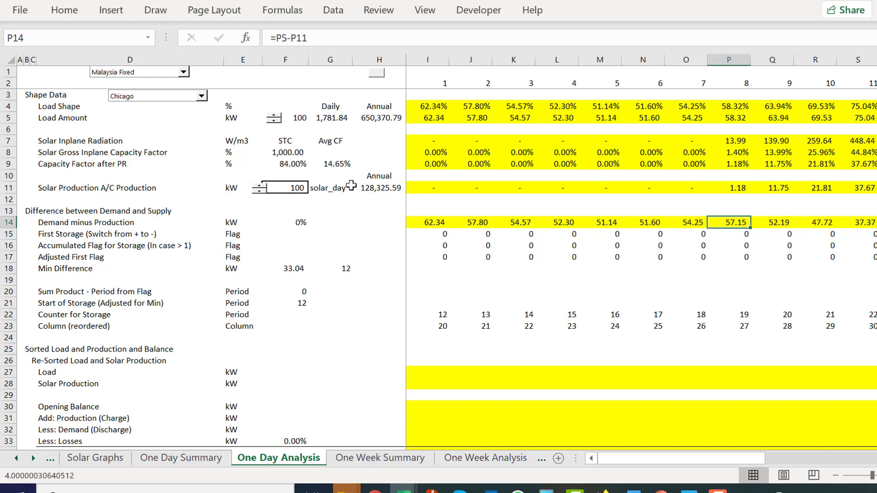
pyautogui.press('Right')
pyautogui.press('Right')
pyautogui.press('Right')
pyautogui.press('Left')
pyautogui.press('Left')
pyautogui.press('Left')
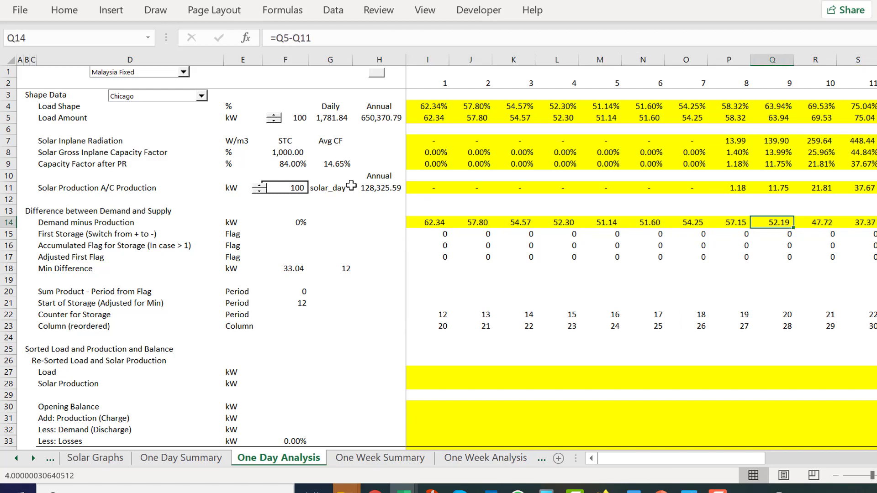
pyautogui.press('Left')
pyautogui.press('Left')
pyautogui.press('Left')
pyautogui.press('Left')
pyautogui.press('Right')
pyautogui.press('Right')
pyautogui.press('Right')
pyautogui.press('Right')
pyautogui.press('Right')
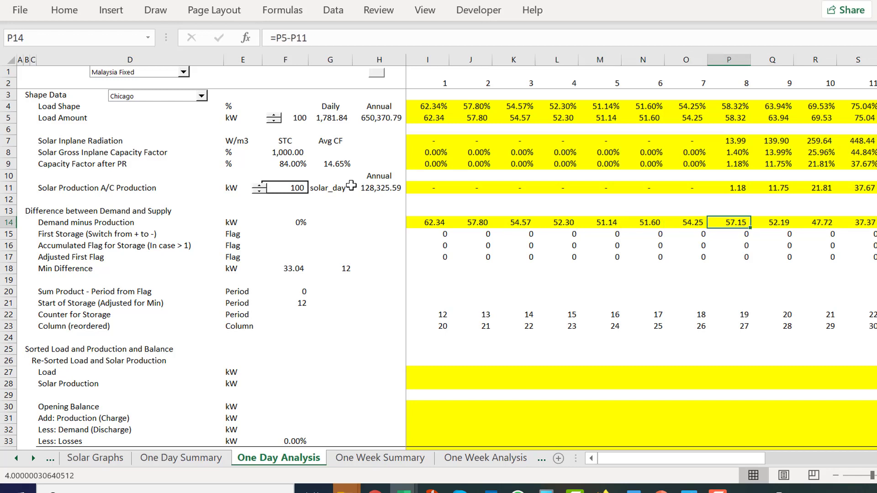
# Step: Trace the hour 8 difference in column P back through solar production, capacity factors and inplane radiation
pyautogui.press('Up')
pyautogui.press('Up')
pyautogui.press('Up')
pyautogui.press('Up')
pyautogui.press('Up')
pyautogui.press('Up')
pyautogui.press('Up')
pyautogui.press('Up')
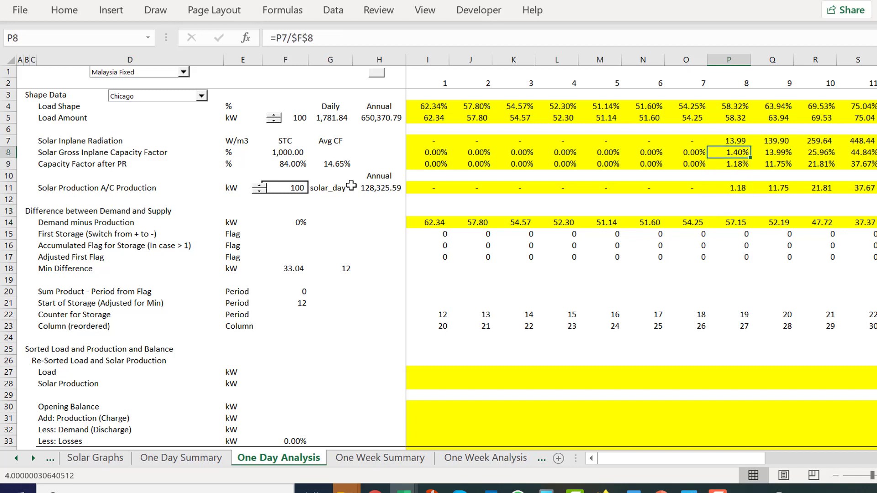
pyautogui.press('Up')
pyautogui.press('Down')
pyautogui.press('Down')
pyautogui.press('Down')
pyautogui.press('Down')
pyautogui.press('Down')
pyautogui.press('Down')
pyautogui.press('Down')
pyautogui.press('Down')
pyautogui.press('Down')
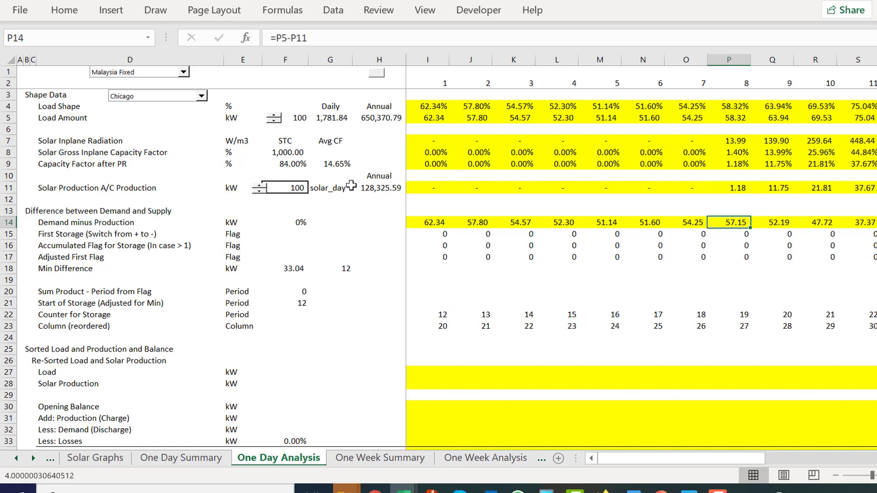
# Step: Review demand minus production in row 14 from hour 9 through the evening hours, checking for any surplus
pyautogui.press('Right')
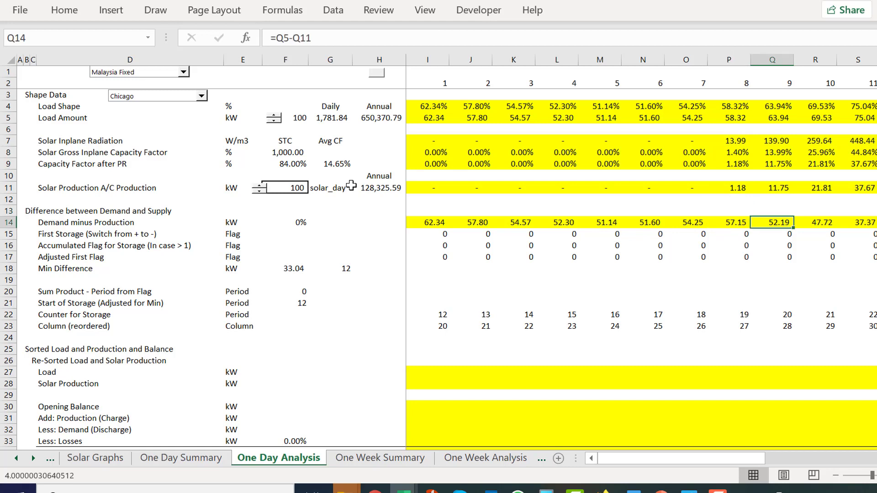
pyautogui.press('Right')
pyautogui.press('Right')
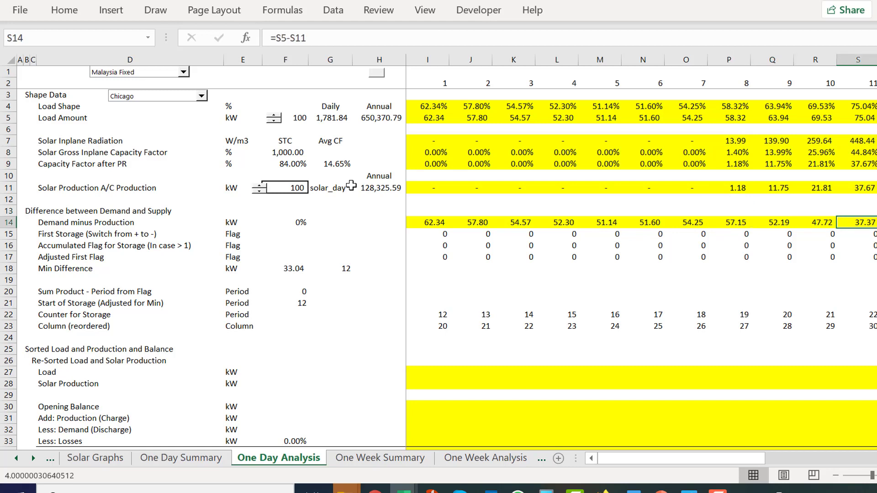
pyautogui.press('Left')
pyautogui.press('Right')
pyautogui.press('Right')
pyautogui.press('Right')
pyautogui.press('Right')
pyautogui.press('Right')
pyautogui.press('Right')
pyautogui.press('Right')
pyautogui.press('Right')
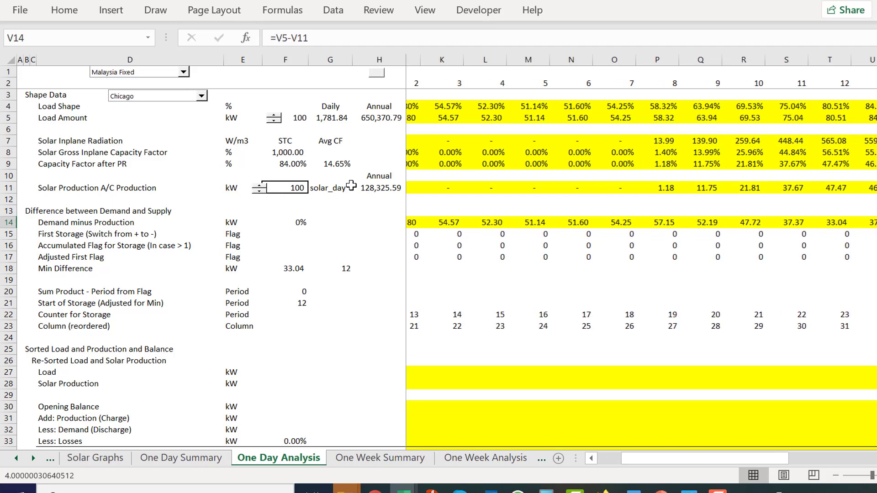
pyautogui.press('Right')
pyautogui.press('Right')
pyautogui.press('Right')
pyautogui.press('Right')
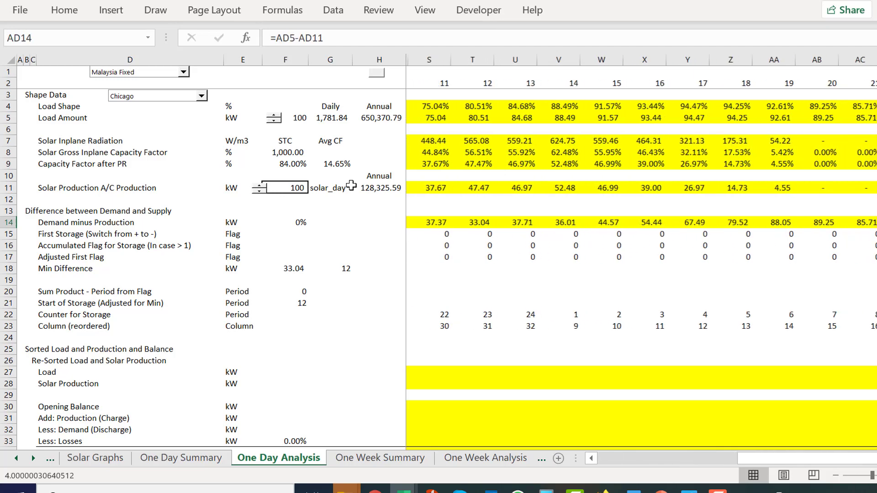
pyautogui.press('Left')
pyautogui.press('Left')
pyautogui.press('Left')
pyautogui.press('Left')
pyautogui.press('Left')
pyautogui.press('Left')
pyautogui.press('Left')
pyautogui.press('Left')
pyautogui.press('Left')
pyautogui.press('Left')
pyautogui.press('Left')
pyautogui.press('Left')
pyautogui.press('Left')
pyautogui.press('Left')
pyautogui.press('Left')
pyautogui.press('Left')
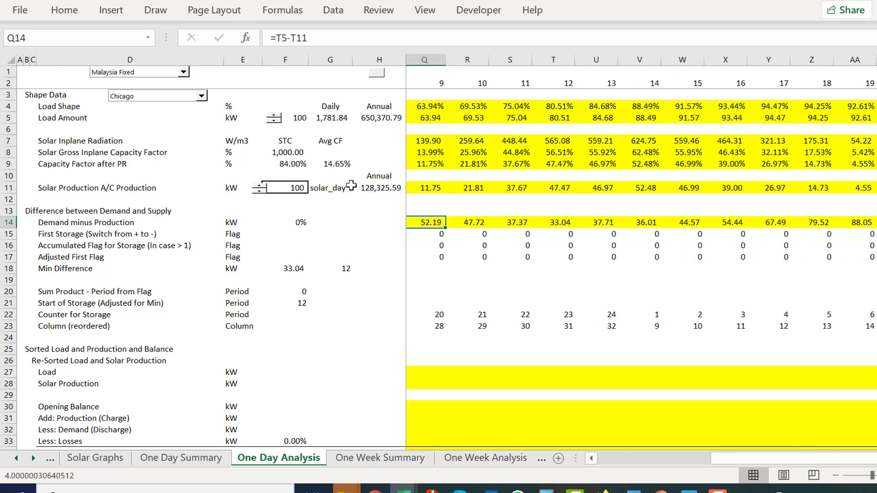
# Step: Set the solar_day capacity in F11 to 200
pyautogui.click(290, 192)
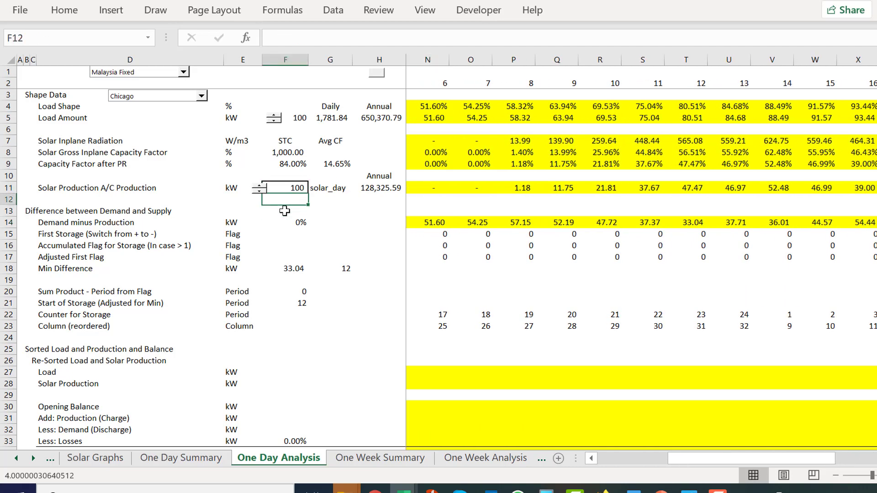
pyautogui.write('200')
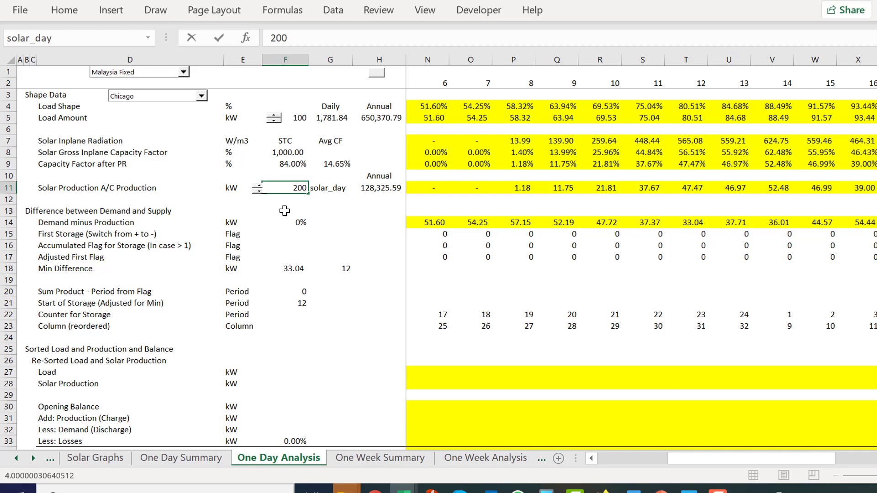
pyautogui.press('Return')
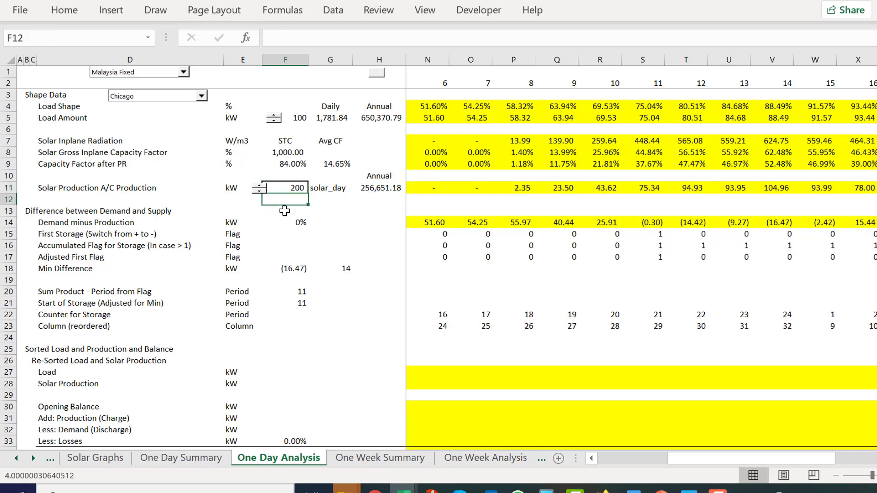
# Step: Examine the recalculated demand minus production values in row 14 from the first hours through hour 14
pyautogui.press('Left')
pyautogui.press('Right')
pyautogui.press('Right')
pyautogui.press('Right')
pyautogui.press('Right')
pyautogui.press('Right')
pyautogui.press('Right')
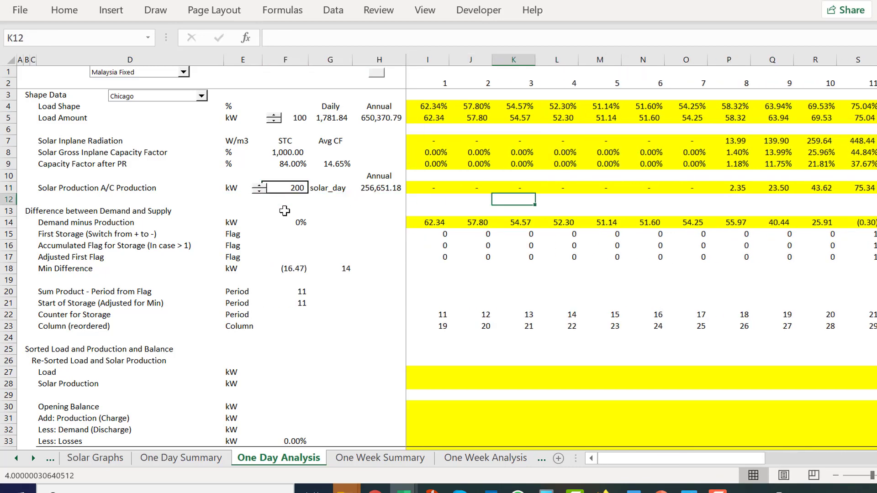
pyautogui.press('Down')
pyautogui.press('Down')
pyautogui.press('Right')
pyautogui.press('Right')
pyautogui.press('Right')
pyautogui.press('Right')
pyautogui.press('Right')
pyautogui.press('Right')
pyautogui.press('Right')
pyautogui.press('Right')
pyautogui.press('Right')
pyautogui.press('Right')
pyautogui.press('Right')
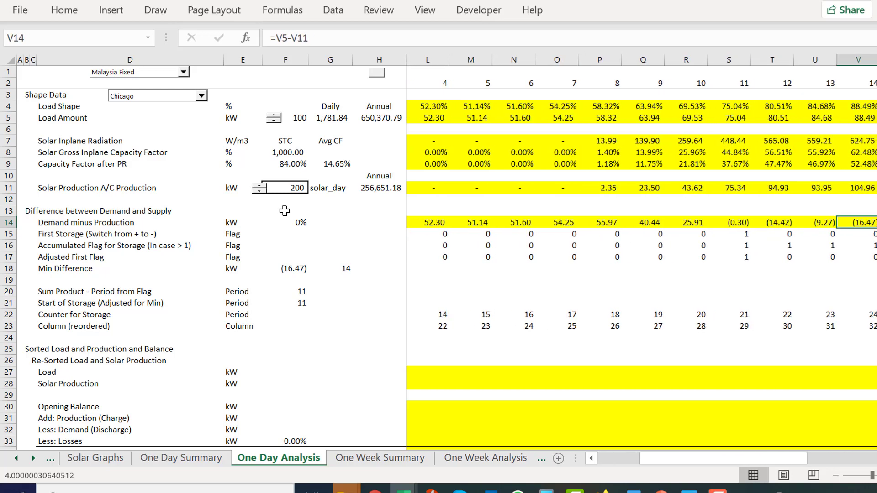
# Step: Compare the midday differences in row 14 with the neighbouring hours to locate where demand minus production changes sign
pyautogui.press('Left')
pyautogui.press('Left')
pyautogui.press('Left')
pyautogui.press('Right')
pyautogui.press('Right')
pyautogui.press('Right')
pyautogui.press('Right')
pyautogui.press('Right')
pyautogui.press('Right')
pyautogui.press('Right')
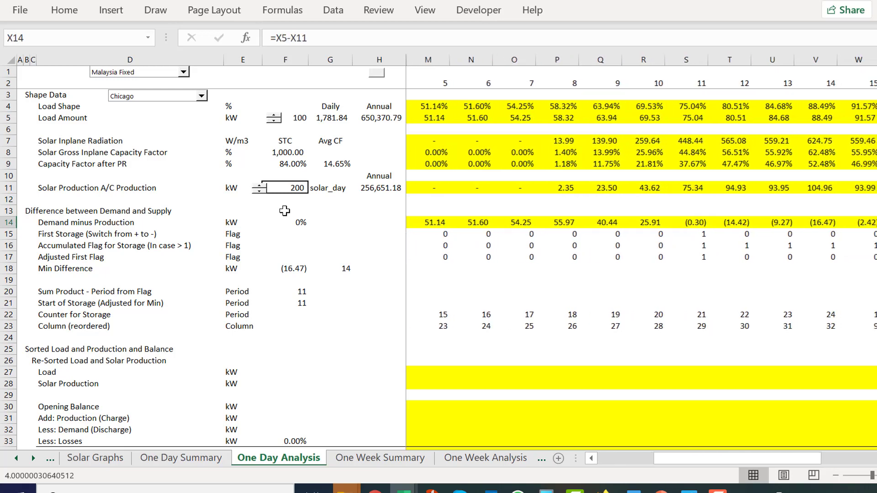
pyautogui.press('Left')
pyautogui.press('Left')
pyautogui.press('Left')
pyautogui.press('Left')
pyautogui.press('Left')
pyautogui.press('Left')
pyautogui.press('Left')
pyautogui.press('Left')
pyautogui.press('Left')
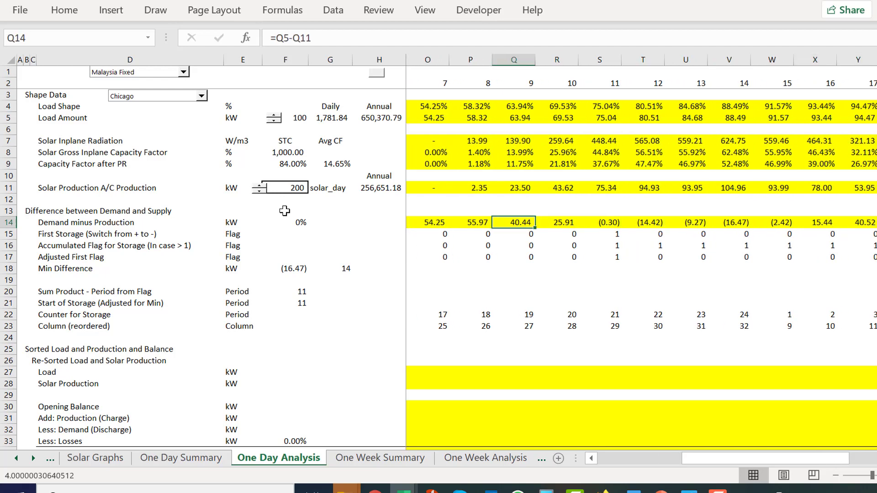
pyautogui.press('Right')
pyautogui.press('Right')
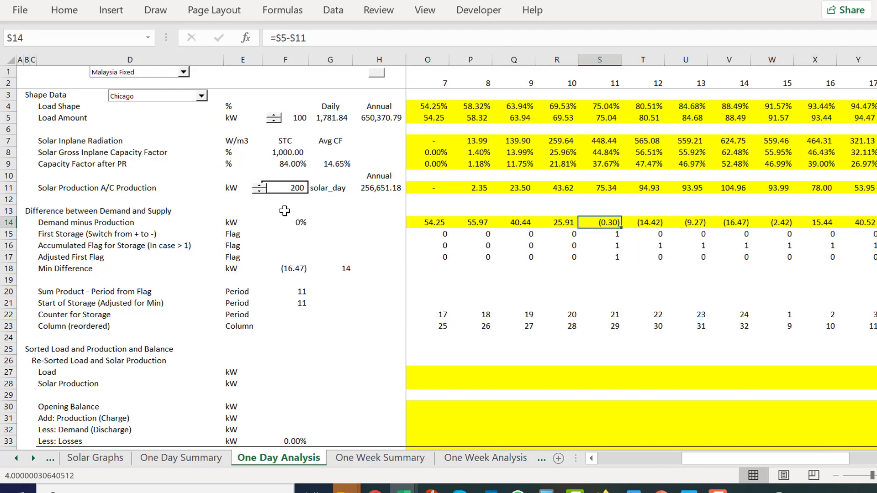
pyautogui.press('Left')
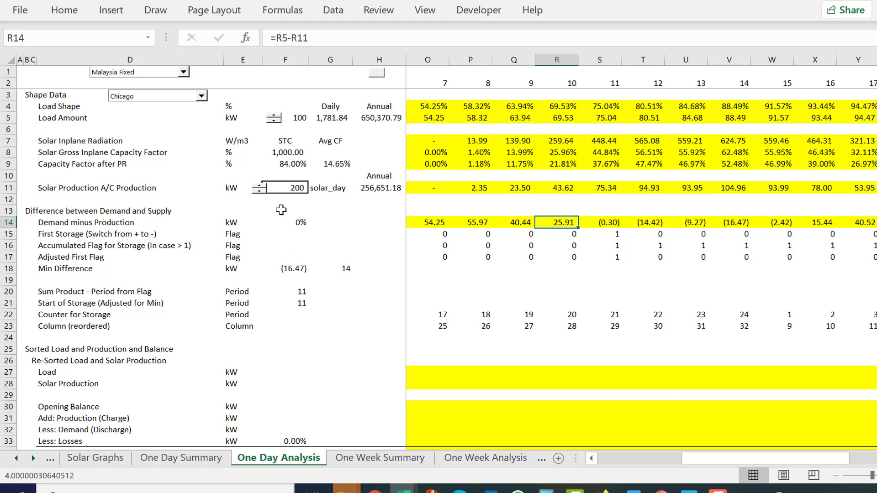
# Step: Set the solar_day capacity in F11 to 300 and select the hour 7 difference in O14 for review
pyautogui.click(275, 188)
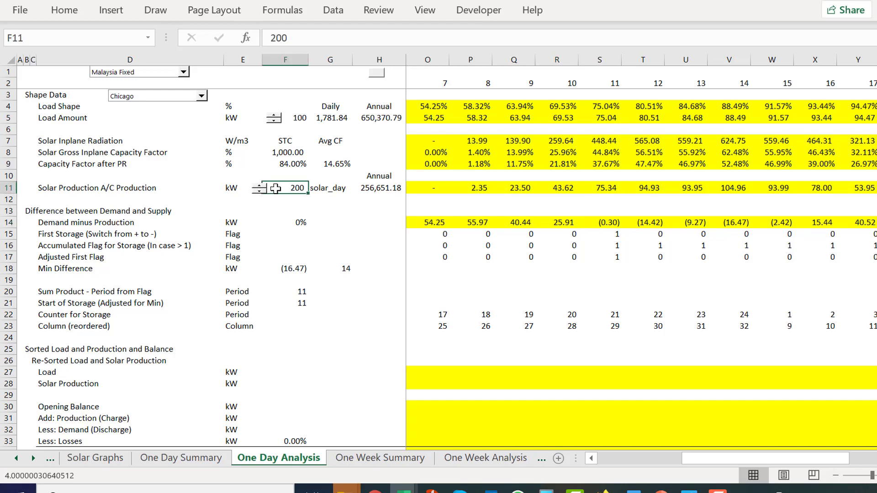
pyautogui.write('300')
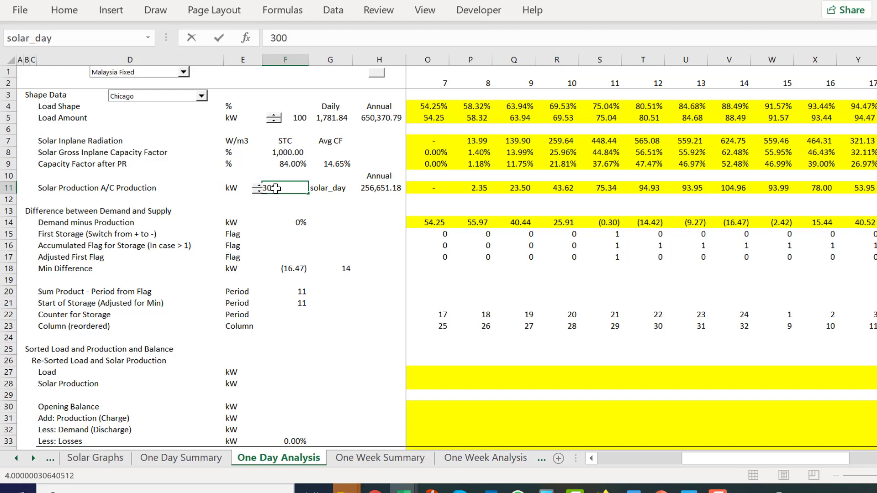
pyautogui.press('Return')
pyautogui.click(435, 222)
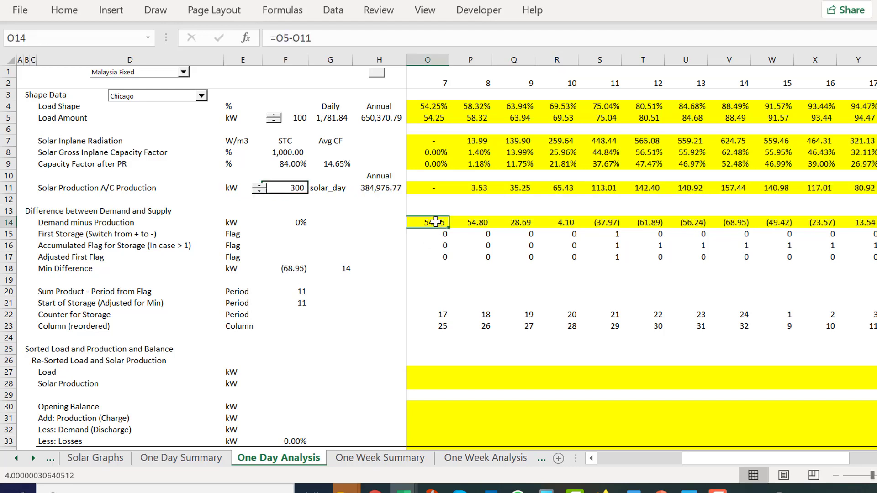
# Step: Examine the demand minus production values in row 14 across the daytime and evening hours, returning to hour 6
pyautogui.press('Right')
pyautogui.press('Right')
pyautogui.press('Right')
pyautogui.press('Right')
pyautogui.press('Right')
pyautogui.press('Right')
pyautogui.press('Right')
pyautogui.press('Right')
pyautogui.press('Right')
pyautogui.press('Right')
pyautogui.press('Right')
pyautogui.press('Right')
pyautogui.press('Right')
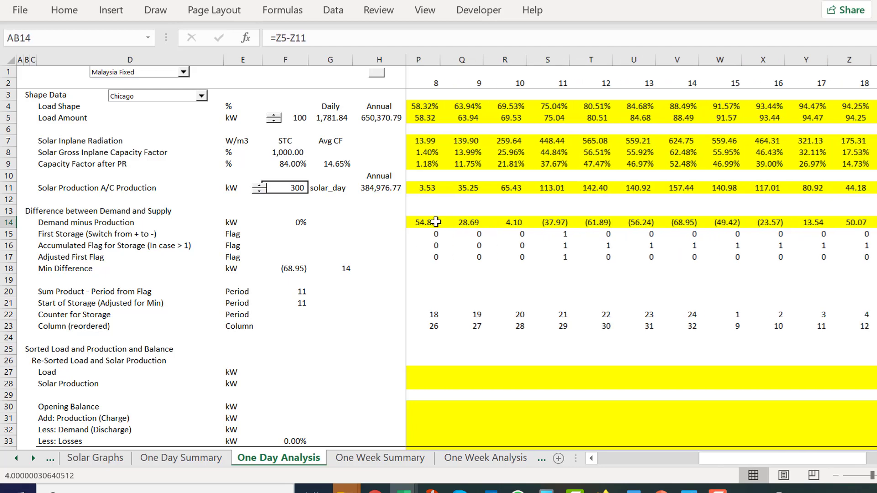
pyautogui.press('Left')
pyautogui.press('Left')
pyautogui.press('Left')
pyautogui.press('Left')
pyautogui.press('Left')
pyautogui.press('Left')
pyautogui.press('Left')
pyautogui.press('Left')
pyautogui.press('Left')
pyautogui.press('Left')
pyautogui.press('Left')
pyautogui.press('Left')
pyautogui.press('Left')
pyautogui.press('Left')
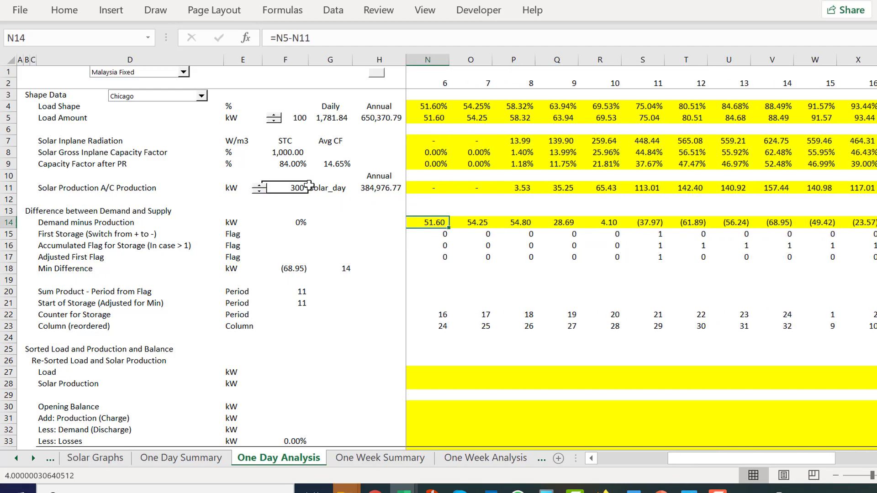
# Step: Set the One Day Summary date to year 2011 and month 6, and check the recalculated hours on One Day Analysis
pyautogui.click(291, 192)
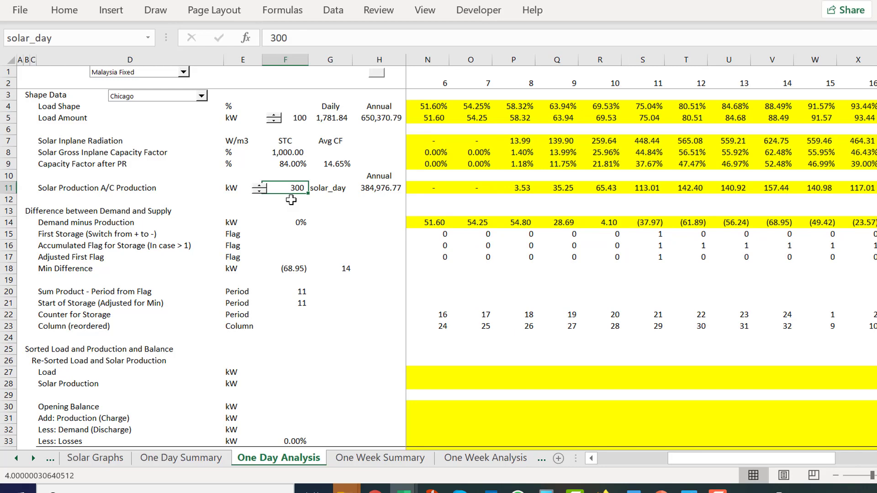
pyautogui.hotkey('ctrl', 'pageup')
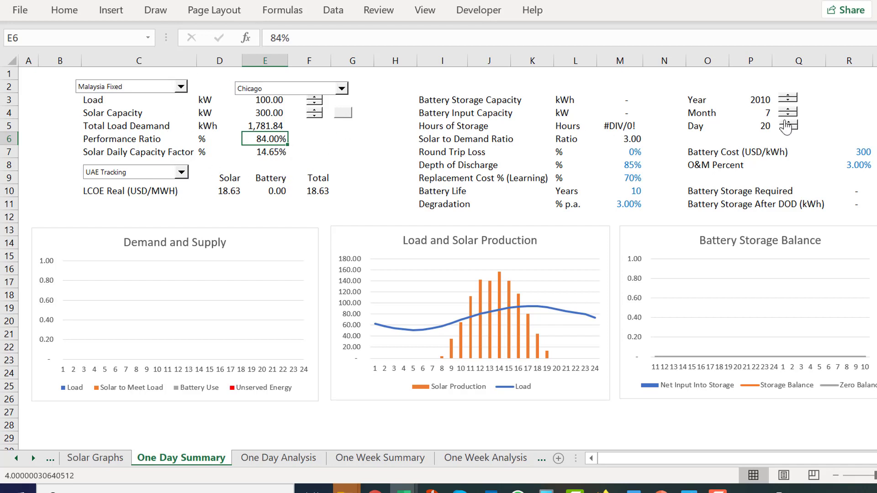
pyautogui.click(787, 96)
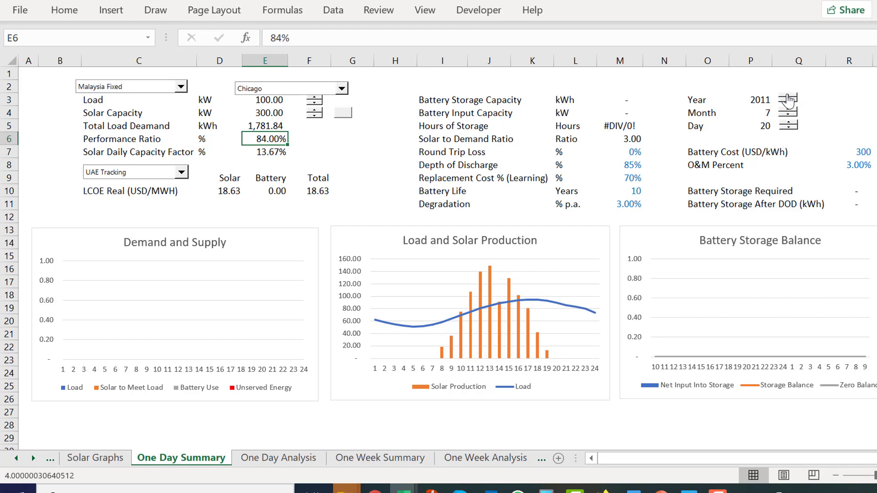
pyautogui.click(788, 117)
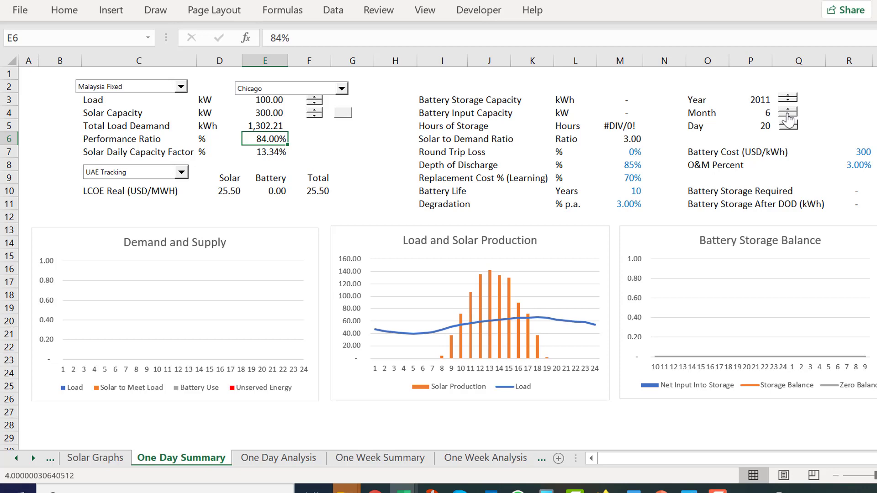
pyautogui.hotkey('ctrl', 'pagedown')
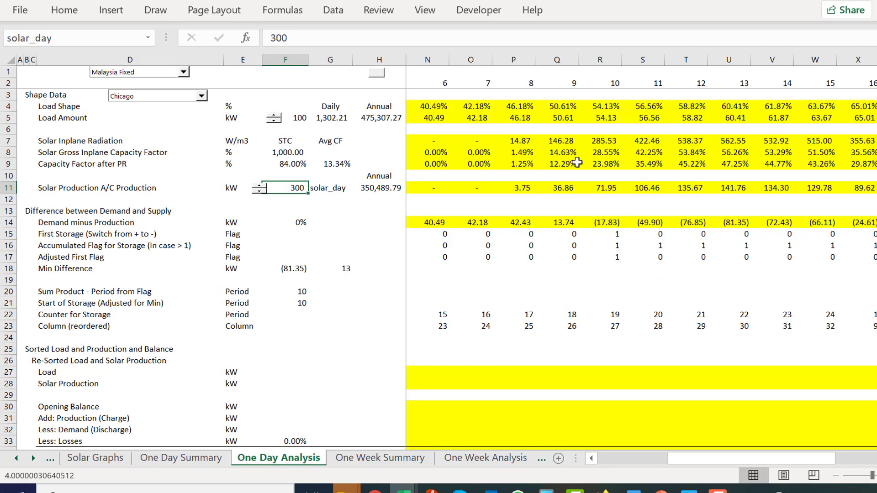
pyautogui.click(577, 164)
# Step: Set the day to 18 on the One Day Summary sheet
pyautogui.hotkey('ctrl', 'pageup')
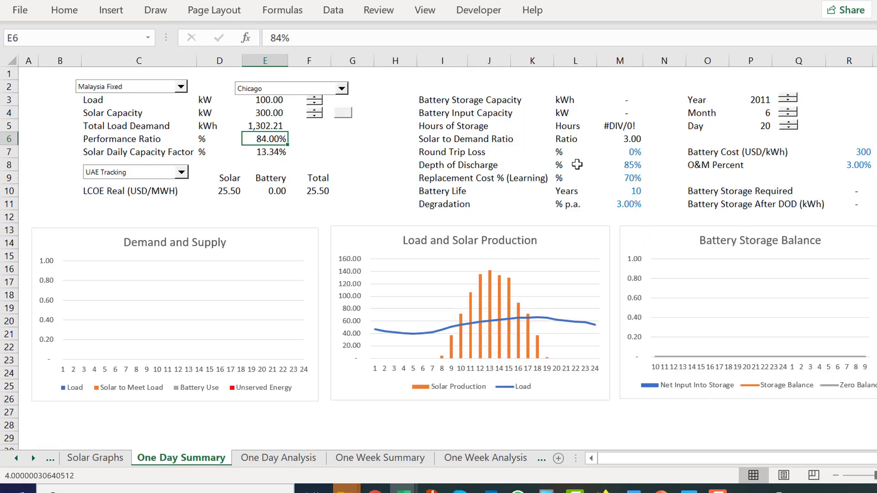
pyautogui.click(787, 129)
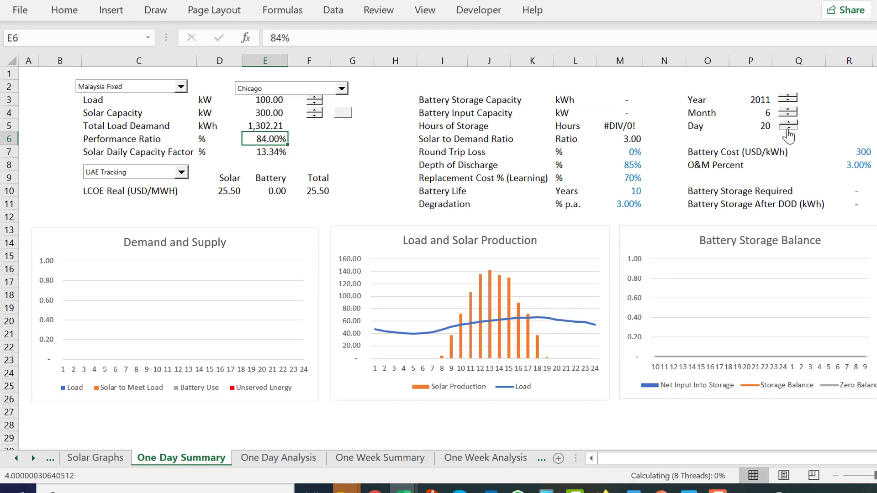
pyautogui.click(788, 129)
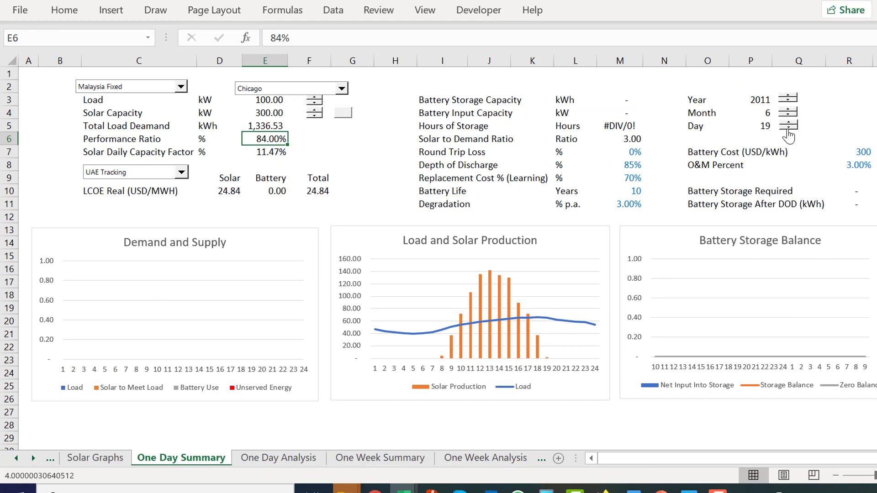
pyautogui.click(788, 129)
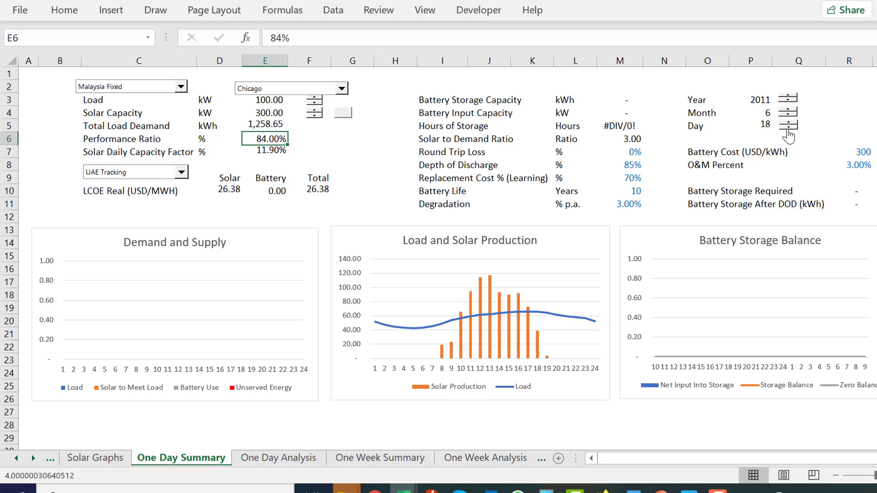
# Step: Compare the row 14 differences around hours 8 to 11 on One Day Analysis to locate the switch from deficit to surplus
pyautogui.hotkey('ctrl', 'pagedown')
pyautogui.press('Down')
pyautogui.press('Down')
pyautogui.press('Down')
pyautogui.press('Down')
pyautogui.press('Down')
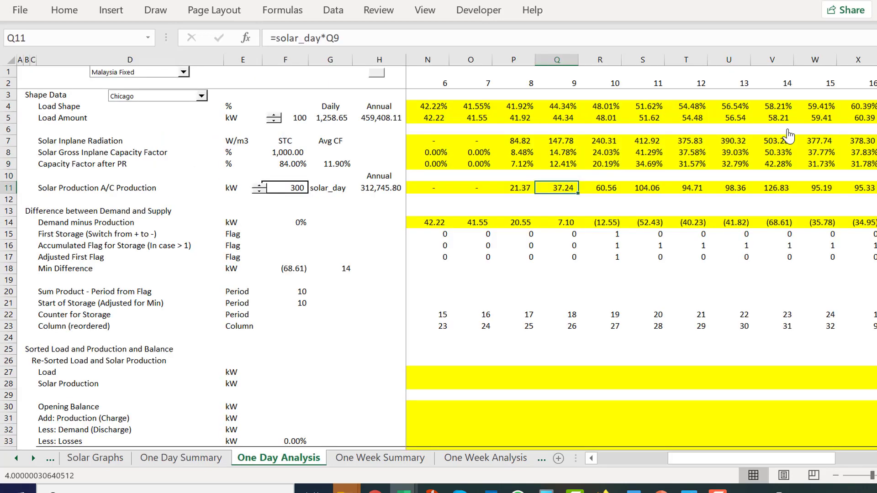
pyautogui.press('Left')
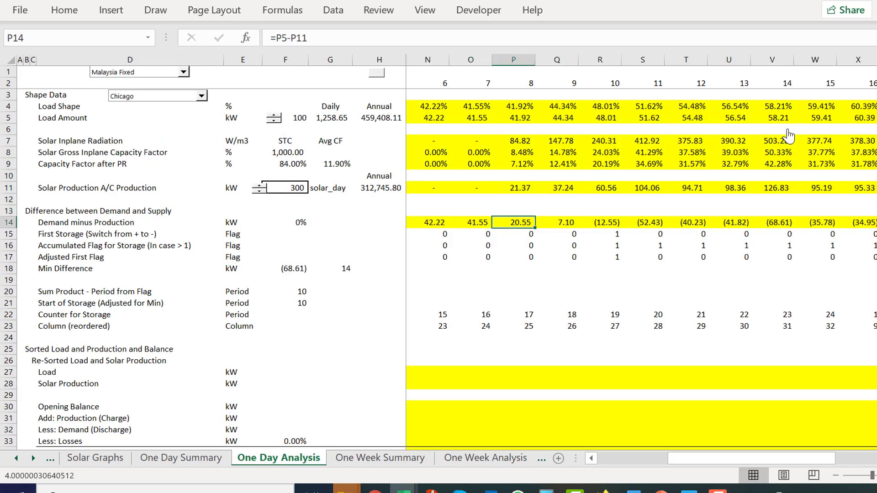
pyautogui.press('Right')
pyautogui.press('Right')
pyautogui.press('Right')
pyautogui.press('Left')
pyautogui.press('Left')
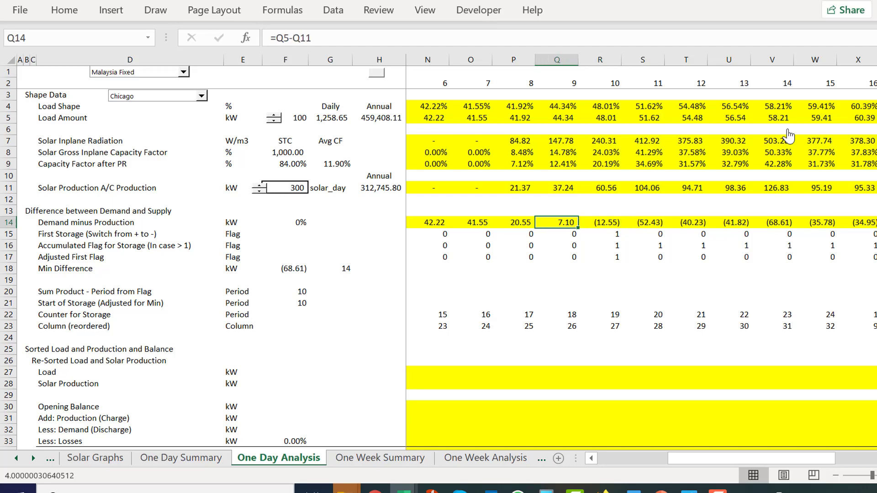
# Step: Review the First Storage flag formula in J15 and the row 14 cells it references
pyautogui.press('Down')
pyautogui.press('Down')
pyautogui.press('Left')
pyautogui.press('Up')
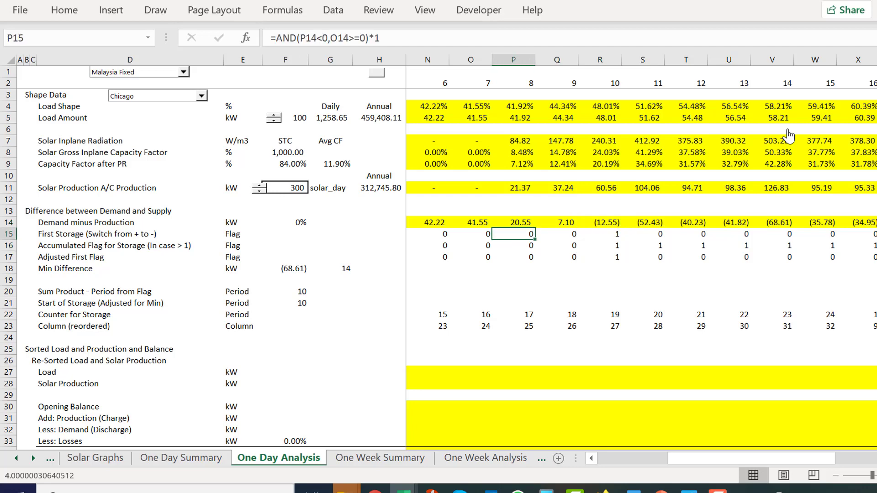
pyautogui.press('Left')
pyautogui.press('Left')
pyautogui.press('Left')
pyautogui.press('Left')
pyautogui.press('Left')
pyautogui.press('Left')
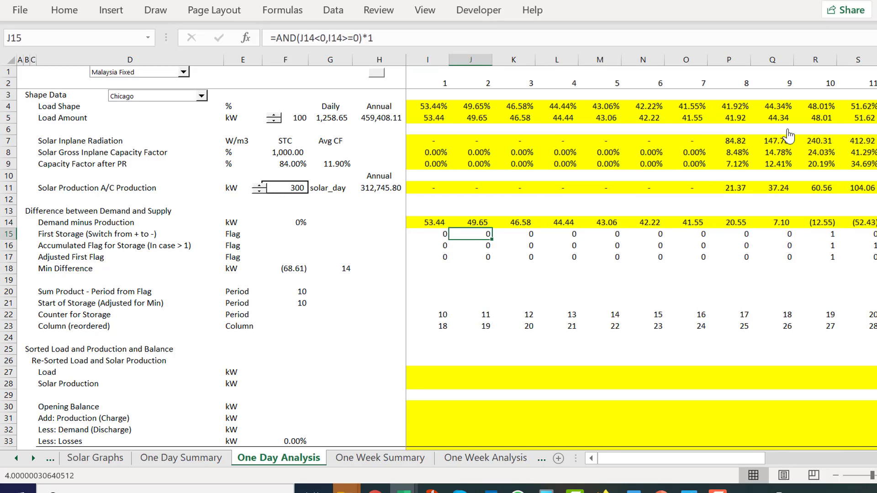
pyautogui.press('F2')
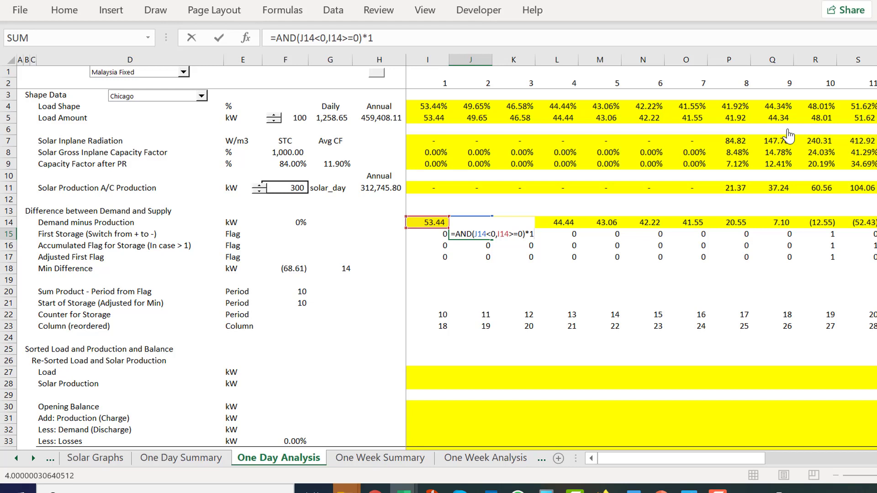
pyautogui.hotkey('ctrl', 'Return')
# Step: Inspect the First Storage flag formula in R15 for hour 10 without changing it
pyautogui.press('Right')
pyautogui.press('Right')
pyautogui.press('Right')
pyautogui.press('Right')
pyautogui.press('Right')
pyautogui.press('Right')
pyautogui.press('Right')
pyautogui.press('Right')
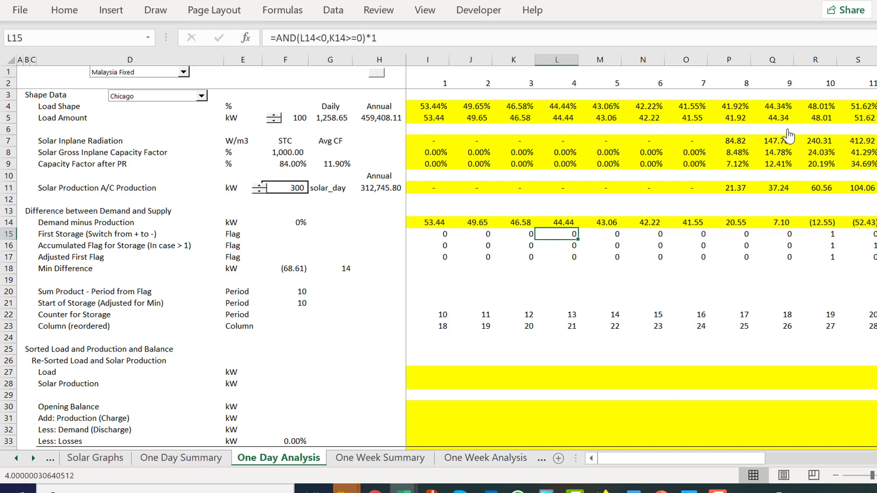
pyautogui.press('F2')
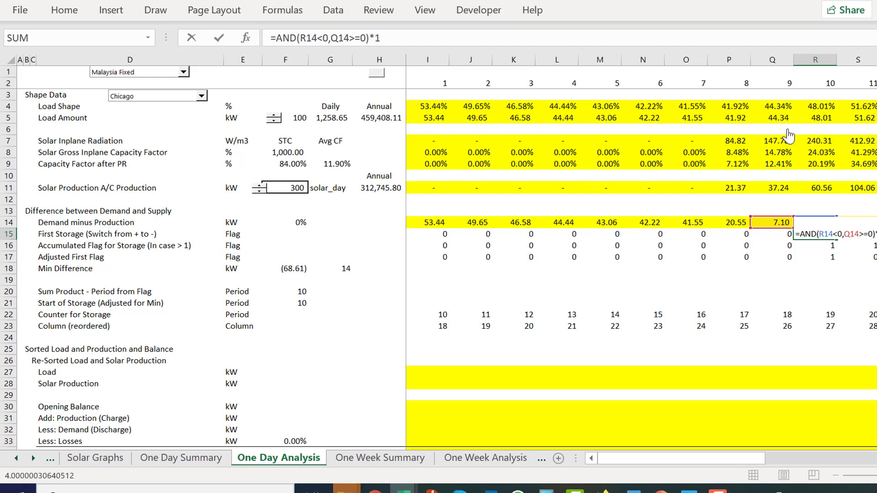
pyautogui.press('Escape')
# Step: Examine the First Storage flags in row 15 across the remaining hours against the signs of the row 14 differences
pyautogui.press('Right')
pyautogui.press('Right')
pyautogui.press('Right')
pyautogui.press('Right')
pyautogui.press('Right')
pyautogui.press('Right')
pyautogui.press('Right')
pyautogui.press('Right')
pyautogui.press('Right')
pyautogui.press('Right')
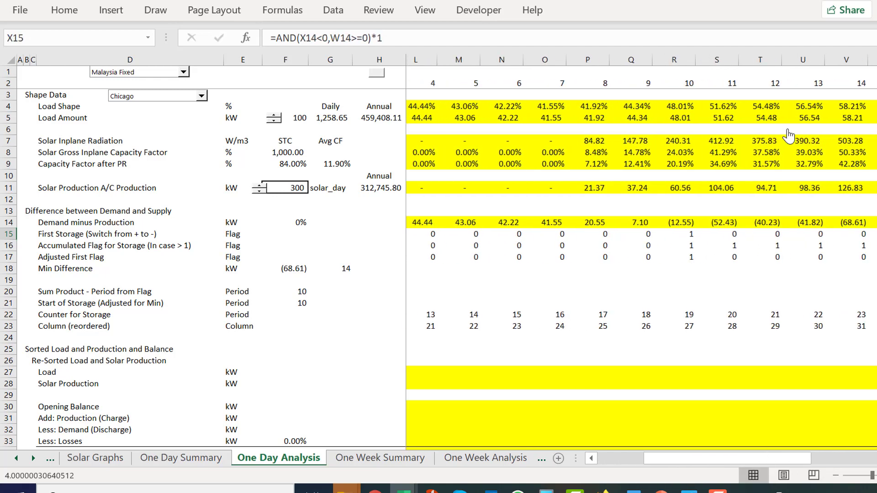
pyautogui.press('Left')
pyautogui.press('Left')
pyautogui.press('Left')
pyautogui.press('Left')
pyautogui.press('Left')
pyautogui.press('Left')
pyautogui.press('Left')
pyautogui.press('Left')
pyautogui.press('Left')
pyautogui.press('Left')
pyautogui.press('Left')
pyautogui.press('Left')
pyautogui.press('Left')
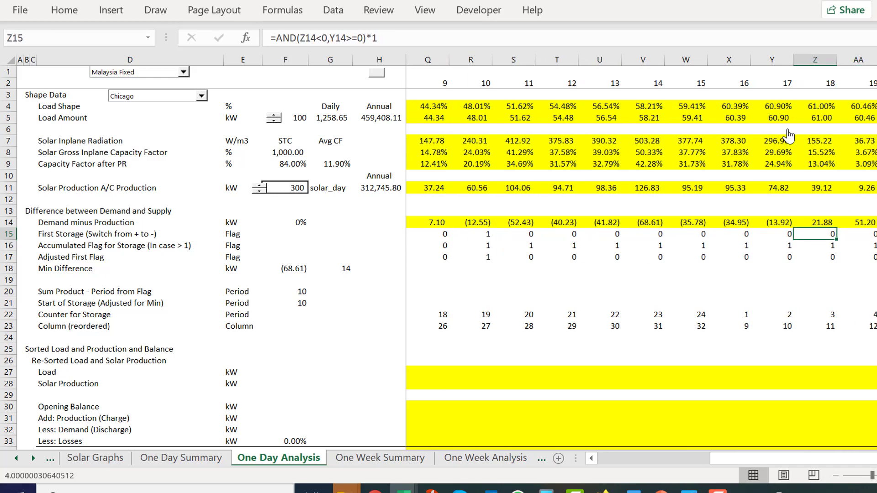
pyautogui.press('Right')
pyautogui.press('Right')
pyautogui.press('Right')
pyautogui.press('Right')
pyautogui.press('Right')
pyautogui.press('Right')
pyautogui.press('Right')
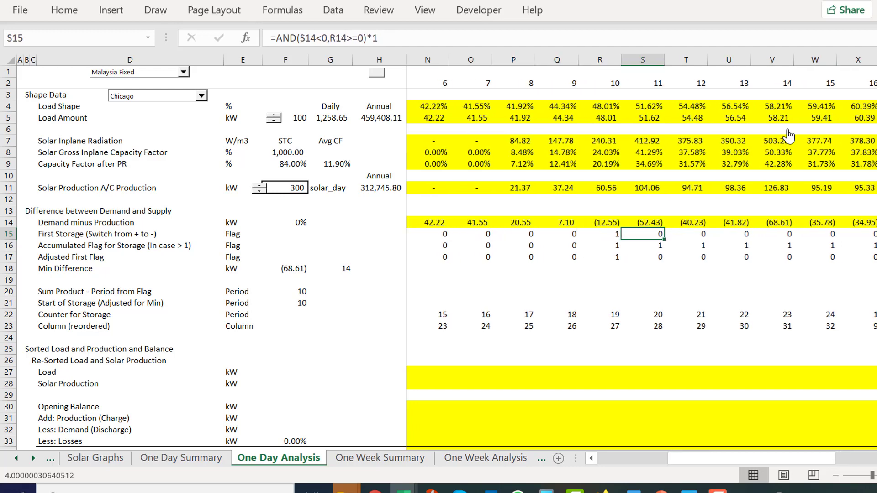
pyautogui.press('Right')
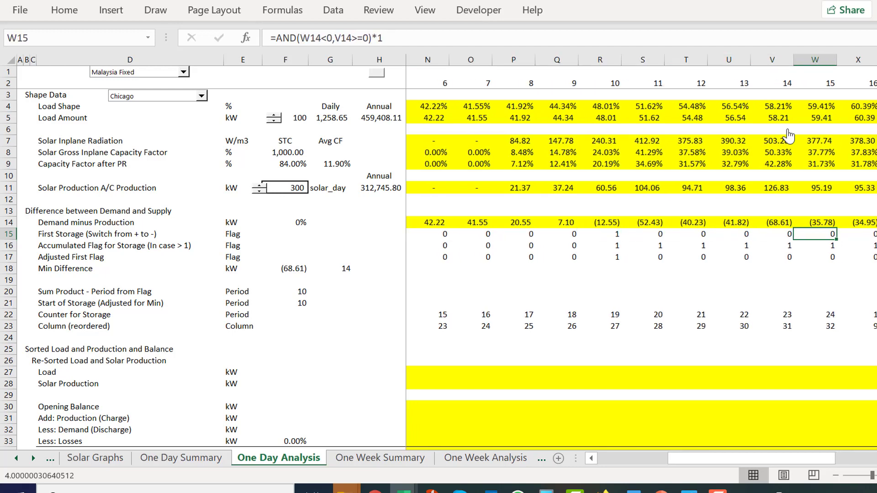
# Step: Review the Accumulated Flag for Storage formulas in row 16 from hour 9 through hour 12
pyautogui.press('Down')
pyautogui.press('Left')
pyautogui.press('Left')
pyautogui.press('Left')
pyautogui.press('Left')
pyautogui.press('Left')
pyautogui.press('Left')
pyautogui.press('Left')
pyautogui.press('Right')
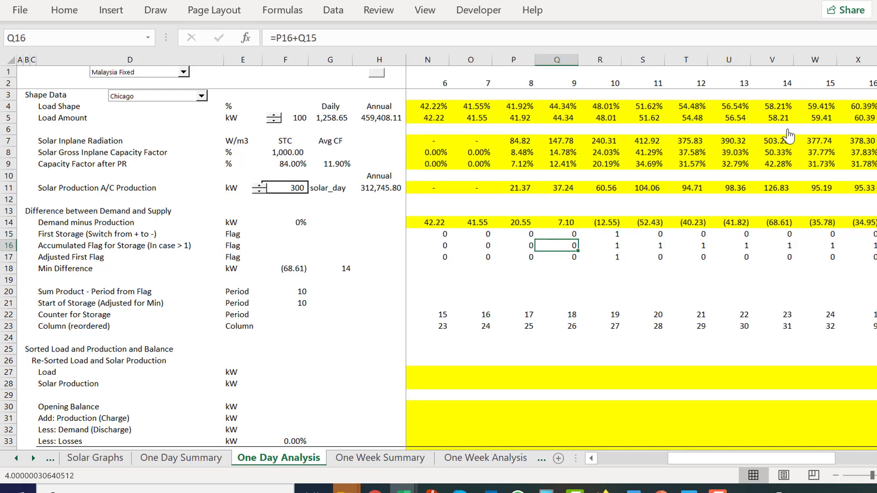
pyautogui.press('Right')
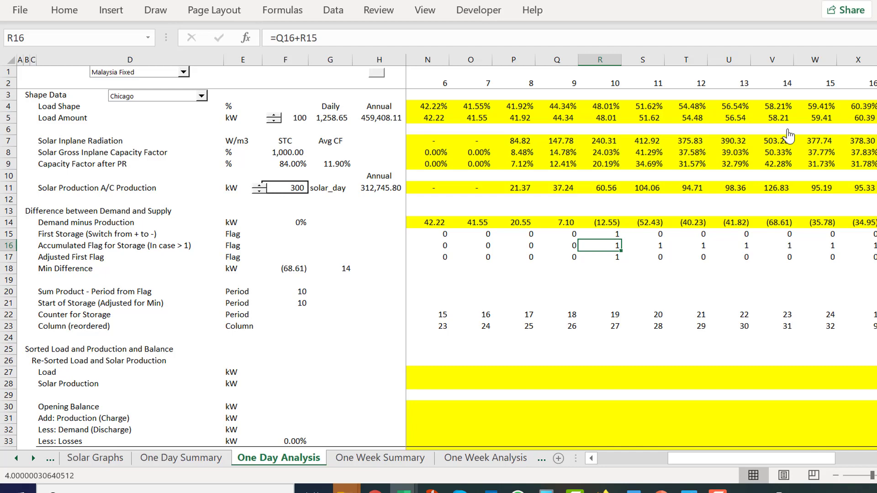
pyautogui.press('Right')
pyautogui.press('Right')
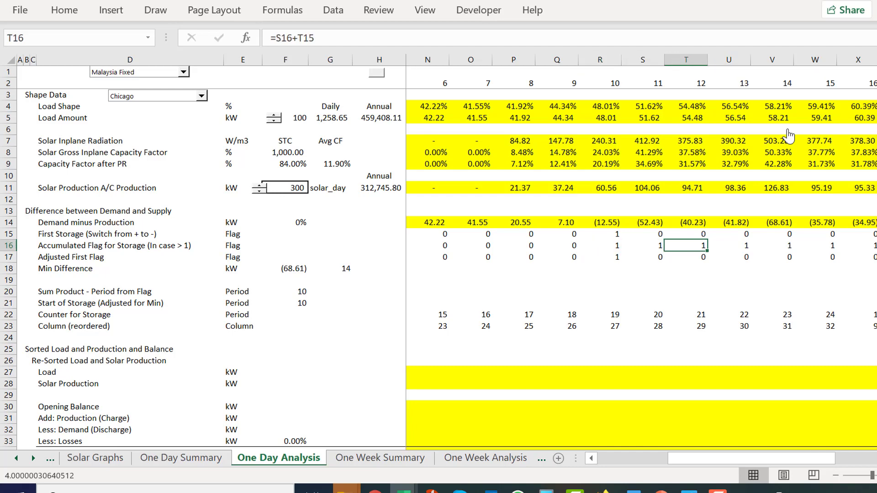
# Step: Review the Min Difference formula in F18 and the MATCH formula in G18 that locates its hour
pyautogui.press('Down')
pyautogui.press('Left')
pyautogui.press('Left')
pyautogui.hotkey('ctrl', 'Left')
pyautogui.press('Down')
pyautogui.press('Down')
pyautogui.hotkey('ctrl', 'Left')
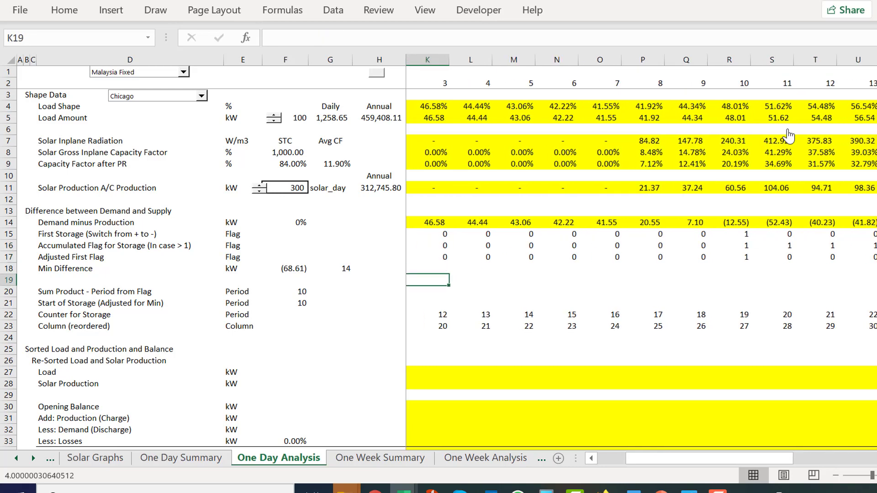
pyautogui.press('Up')
pyautogui.press('Right')
pyautogui.press('Right')
pyautogui.press('Right')
pyautogui.press('Right')
pyautogui.press('Right')
pyautogui.press('Right')
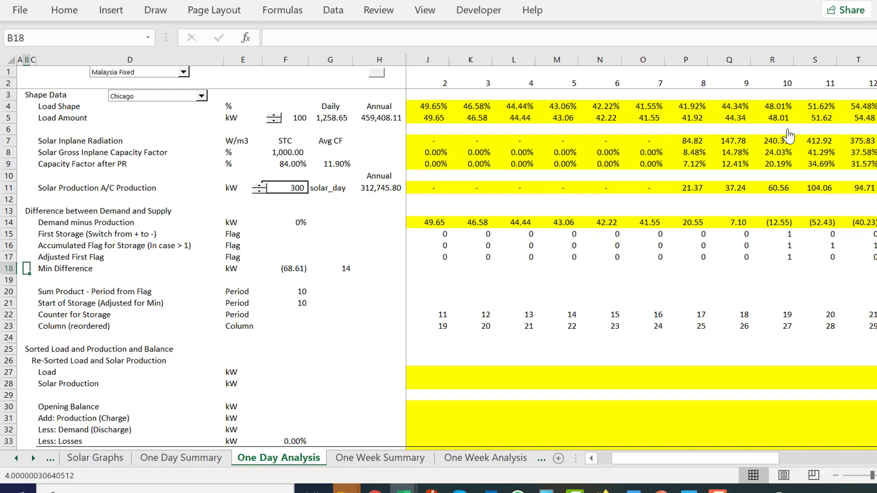
pyautogui.press('Left')
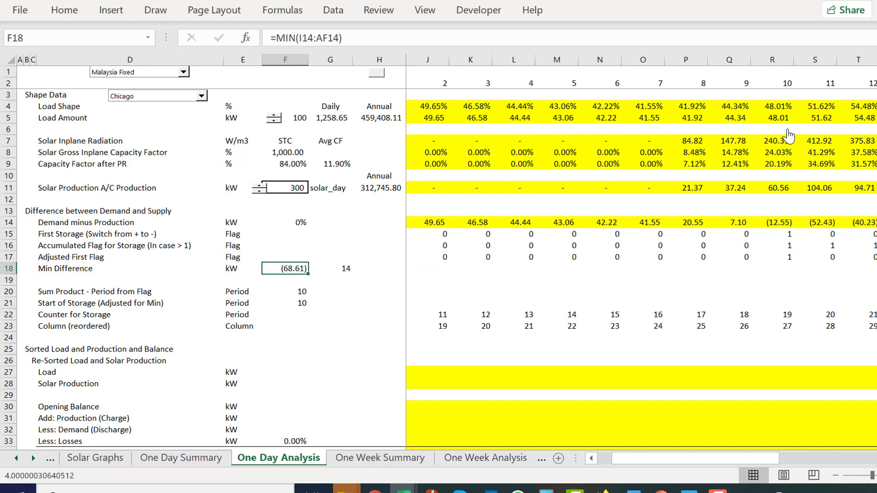
pyautogui.press('Right')
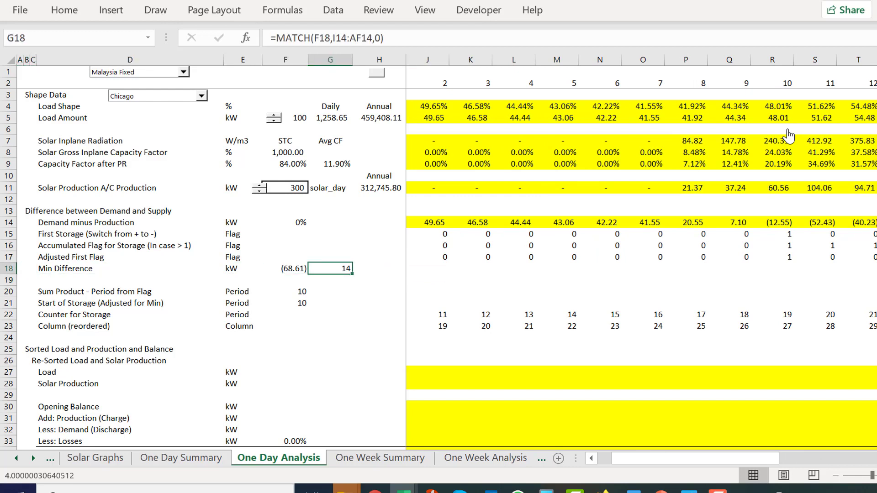
# Step: Review the SUMPRODUCT formula in F20 that converts the adjusted first flag into a period
pyautogui.press('Down')
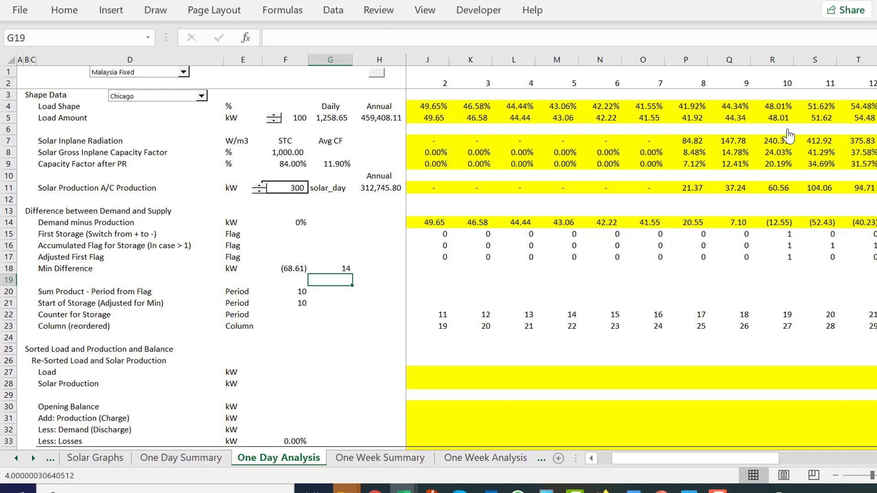
pyautogui.press('Down')
pyautogui.press('Left')
pyautogui.press('Left')
pyautogui.press('Right')
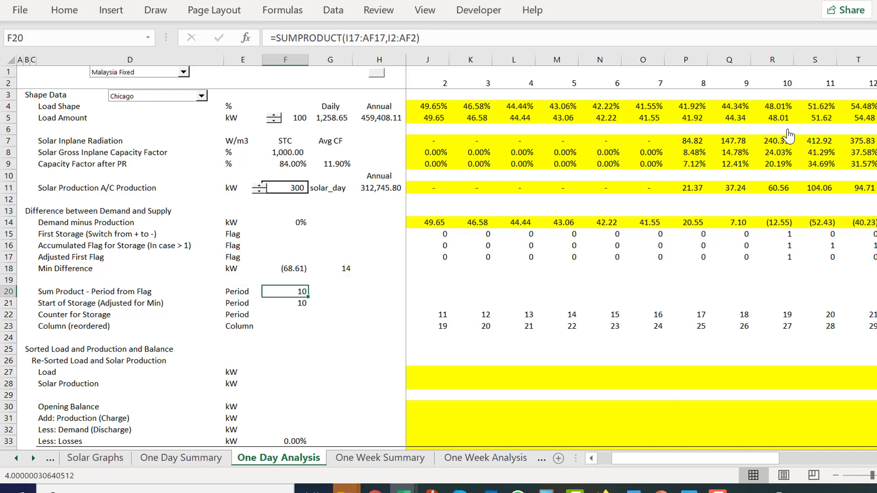
# Step: Examine the Adjusted First Flag row from period 1 to period 10 and its IF formulas
pyautogui.press('Up')
pyautogui.press('Up')
pyautogui.press('Up')
pyautogui.press('Right')
pyautogui.press('Right')
pyautogui.press('Right')
pyautogui.press('Right')
pyautogui.press('Right')
pyautogui.press('Right')
pyautogui.press('Right')
pyautogui.press('Right')
pyautogui.press('Right')
pyautogui.press('Right')
pyautogui.press('Right')
pyautogui.press('Right')
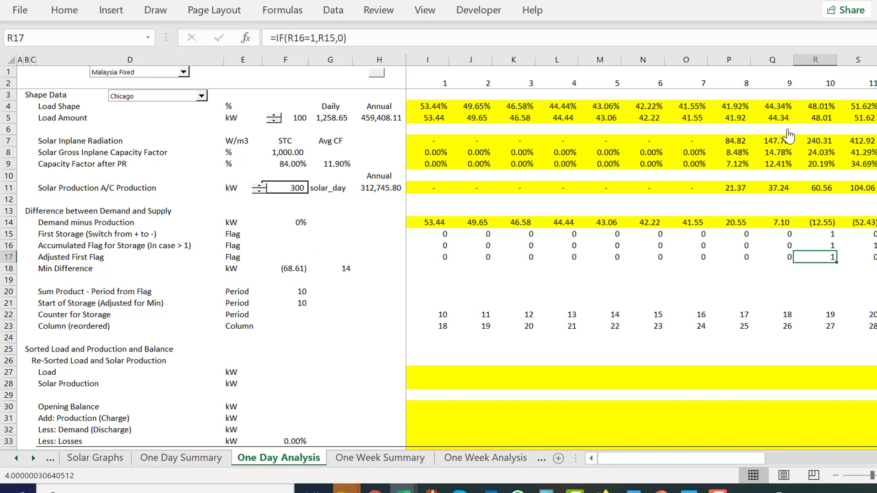
pyautogui.press('Left')
pyautogui.press('Left')
pyautogui.press('Left')
pyautogui.press('Left')
pyautogui.press('Left')
pyautogui.press('Left')
pyautogui.press('Left')
pyautogui.press('Left')
pyautogui.press('Left')
pyautogui.press('Left')
pyautogui.press('Left')
pyautogui.press('Right')
pyautogui.press('Right')
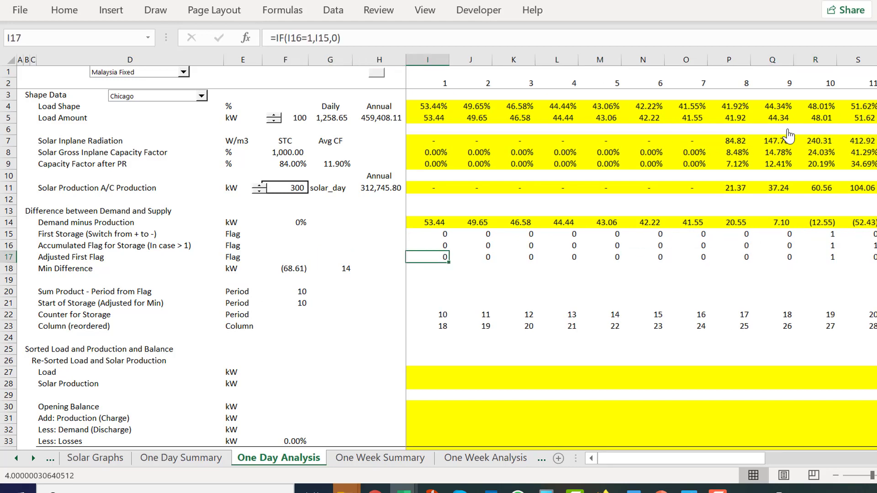
# Step: Look through the Adjusted First Flag row past period 16 and return to its unit cell
pyautogui.press('Right')
pyautogui.press('Right')
pyautogui.press('Right')
pyautogui.press('Right')
pyautogui.press('Right')
pyautogui.press('Right')
pyautogui.press('Right')
pyautogui.press('Right')
pyautogui.press('Right')
pyautogui.press('Right')
pyautogui.press('Right')
pyautogui.press('Right')
pyautogui.press('Right')
pyautogui.press('Right')
pyautogui.press('Right')
pyautogui.press('Right')
pyautogui.press('Right')
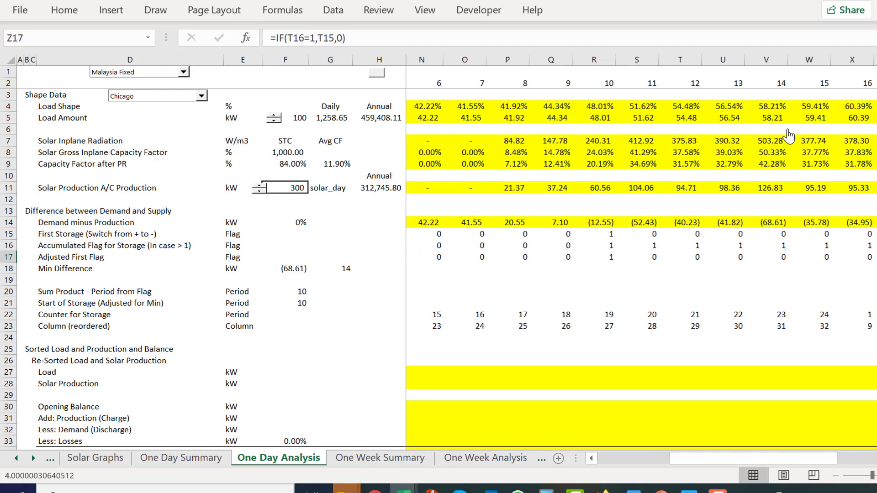
pyautogui.press('Right')
pyautogui.press('Right')
pyautogui.press('Left')
pyautogui.press('Left')
pyautogui.press('Left')
pyautogui.press('Left')
pyautogui.press('Left')
pyautogui.press('Left')
pyautogui.press('Left')
pyautogui.press('Left')
pyautogui.press('Left')
pyautogui.press('Left')
pyautogui.press('Left')
pyautogui.press('Left')
pyautogui.press('Left')
pyautogui.press('Left')
pyautogui.press('Left')
pyautogui.press('Left')
pyautogui.press('Left')
pyautogui.press('Left')
pyautogui.press('Left')
pyautogui.press('Left')
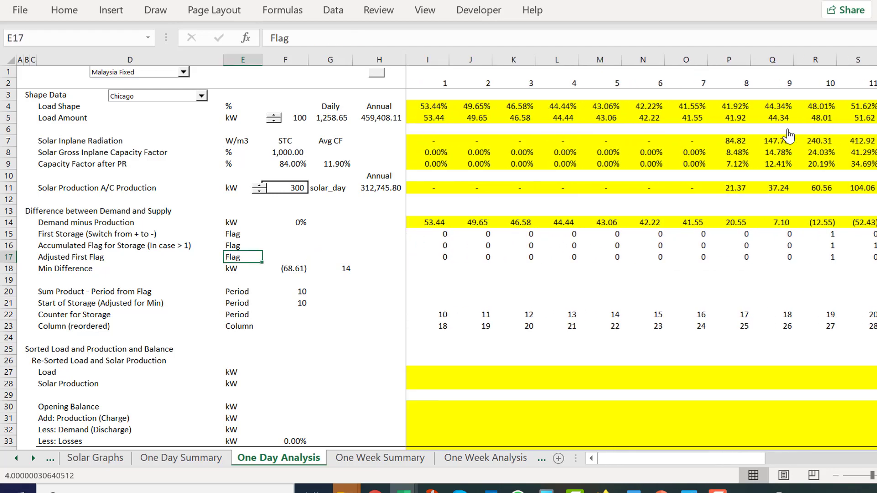
# Step: Trace the Adjusted First Flag values again up to the storage start flag in column R
pyautogui.press('Left')
pyautogui.press('Right')
pyautogui.press('Right')
pyautogui.press('Right')
pyautogui.press('Right')
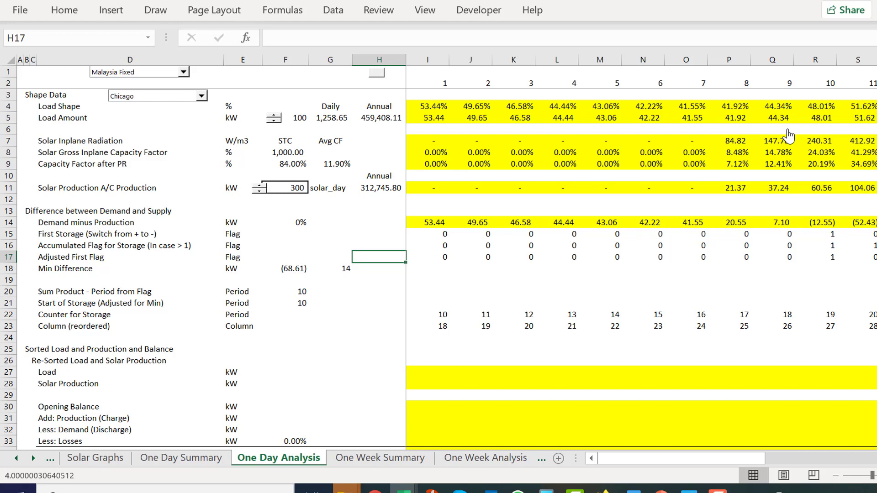
pyautogui.press('Right')
pyautogui.press('Right')
pyautogui.press('Right')
pyautogui.press('Right')
pyautogui.press('Right')
pyautogui.press('Right')
pyautogui.press('Right')
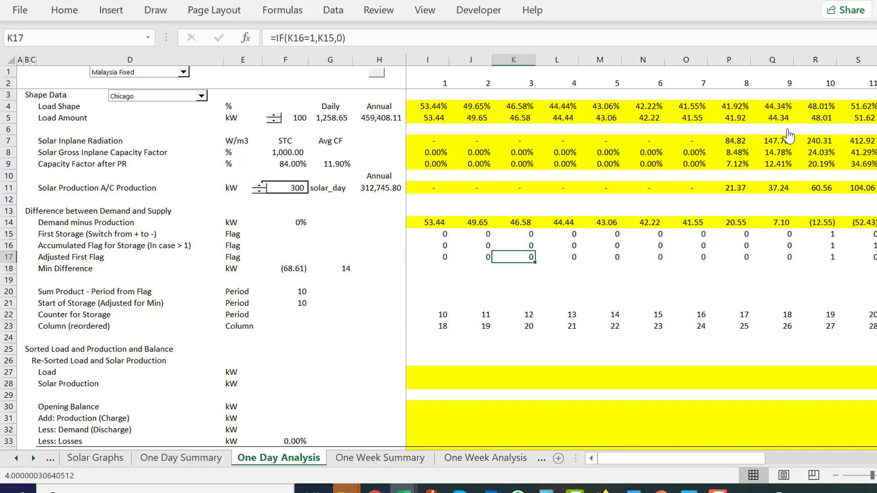
pyautogui.press('Right')
pyautogui.press('Right')
pyautogui.press('Right')
pyautogui.press('Down')
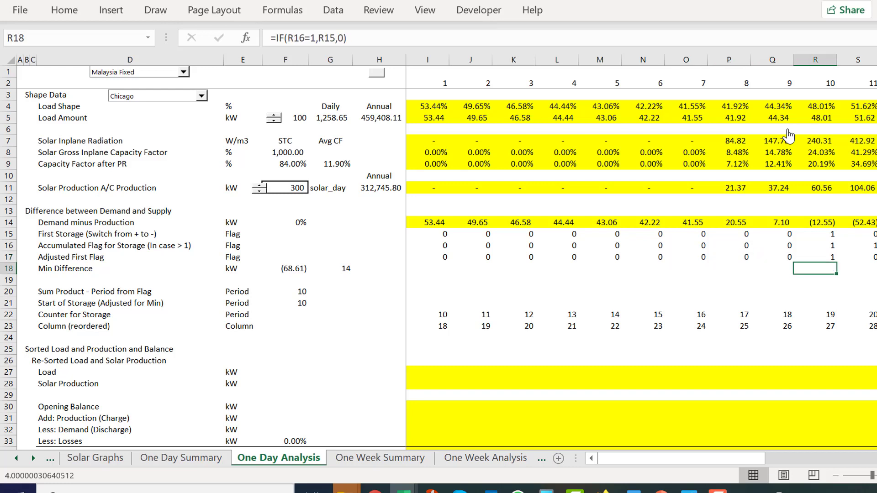
# Step: Inspect the MATCH formula in G18 that locates the period of the minimum difference
pyautogui.press('Left')
pyautogui.press('Left')
pyautogui.press('Left')
pyautogui.press('Left')
pyautogui.press('Left')
pyautogui.press('Left')
pyautogui.press('Left')
pyautogui.press('Left')
pyautogui.press('Home')
pyautogui.press('Down')
pyautogui.press('Down')
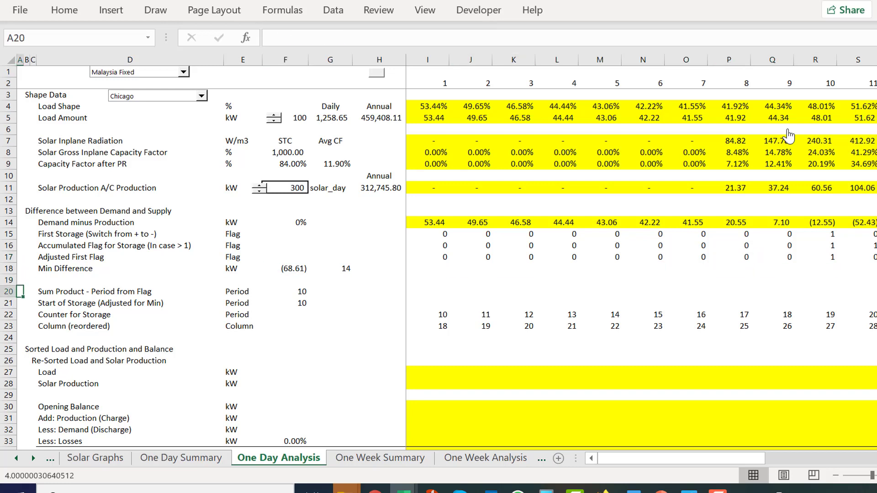
pyautogui.press('Right')
pyautogui.press('Right')
pyautogui.press('Right')
pyautogui.press('Right')
pyautogui.press('Right')
pyautogui.press('Right')
pyautogui.press('Up')
pyautogui.press('Up')
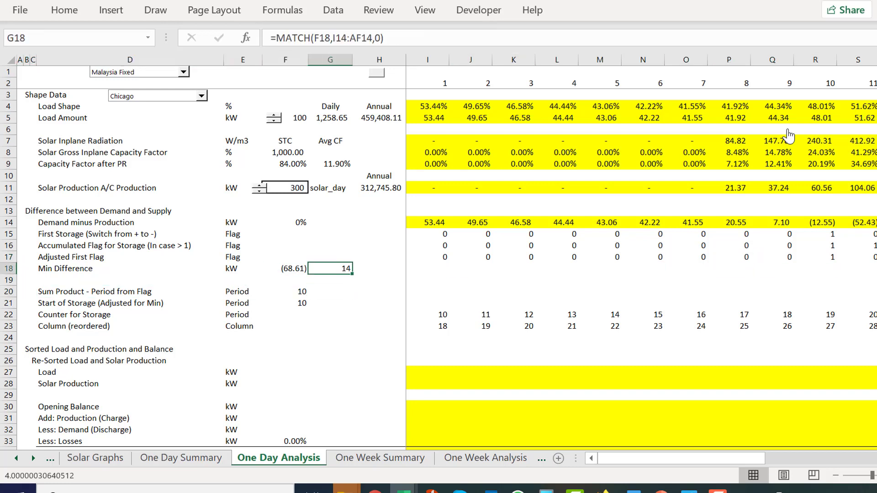
# Step: Select the Adjusted First Flag values from I17 through period 19 to inspect the flag range
pyautogui.press('Right')
pyautogui.press('Right')
pyautogui.press('Up')
pyautogui.hotkey('shift', 'Right')
pyautogui.hotkey('shift', 'Right')
pyautogui.hotkey('shift', 'Right')
pyautogui.hotkey('shift', 'Right')
pyautogui.hotkey('shift', 'Right')
pyautogui.hotkey('shift', 'Right')
pyautogui.hotkey('shift', 'Right')
pyautogui.hotkey('shift', 'Right')
pyautogui.hotkey('shift', 'Right')
pyautogui.hotkey('shift', 'Right')
pyautogui.hotkey('shift', 'Right')
pyautogui.hotkey('shift', 'Right')
pyautogui.hotkey('shift', 'Right')
pyautogui.hotkey('shift', 'Right')
pyautogui.hotkey('shift', 'Right')
pyautogui.hotkey('shift', 'Right')
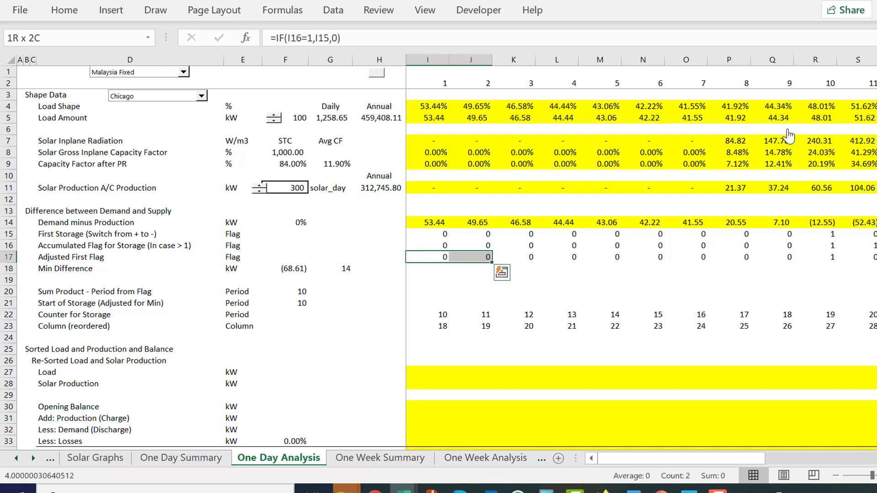
pyautogui.hotkey('shift', 'Right')
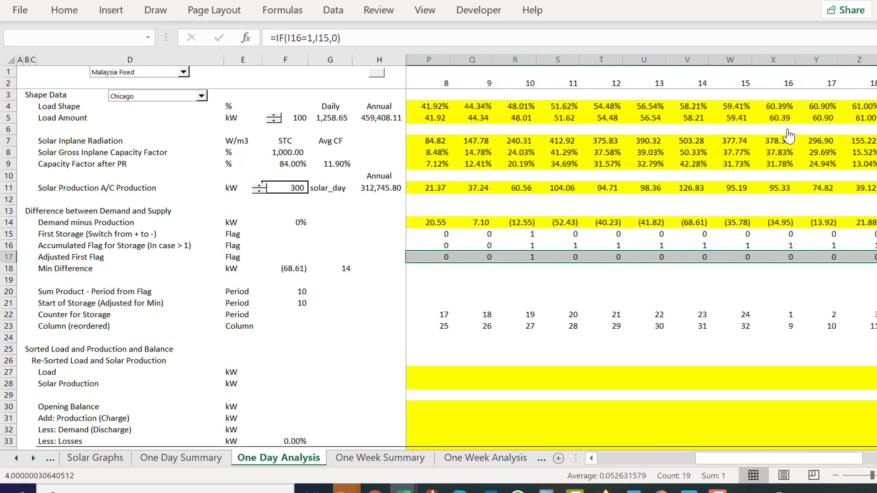
# Step: Check the period numbers in row 2, from column I to column R, against the flag row
pyautogui.press('Up')
pyautogui.press('Left')
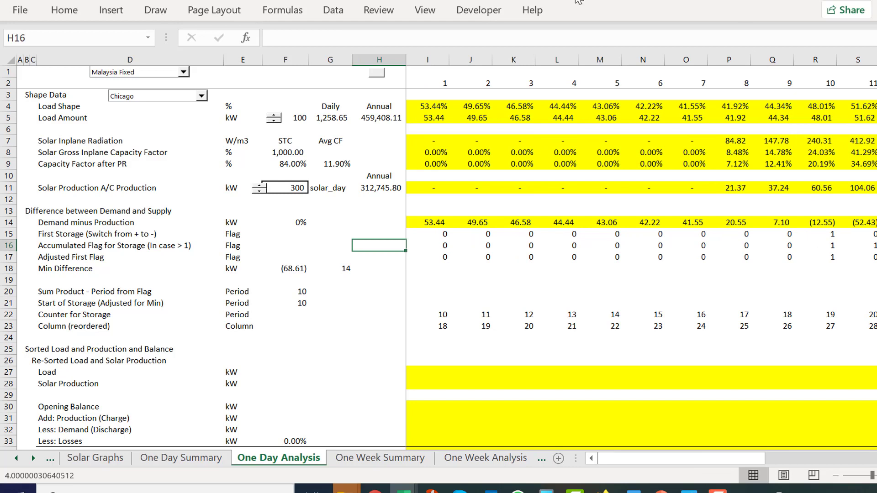
pyautogui.click(424, 75)
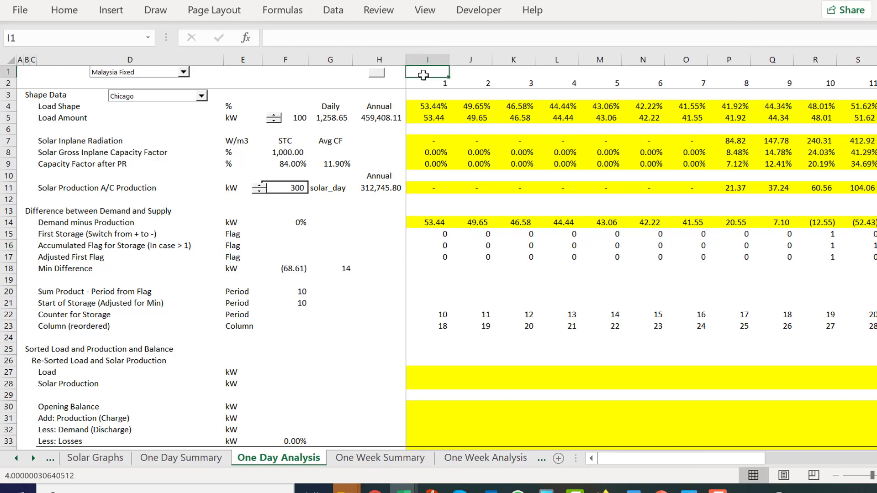
pyautogui.click(820, 74)
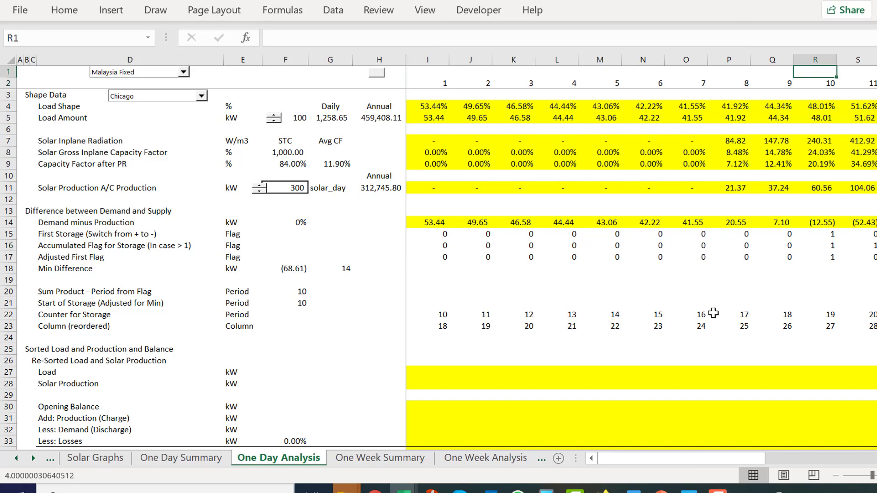
pyautogui.press('Down')
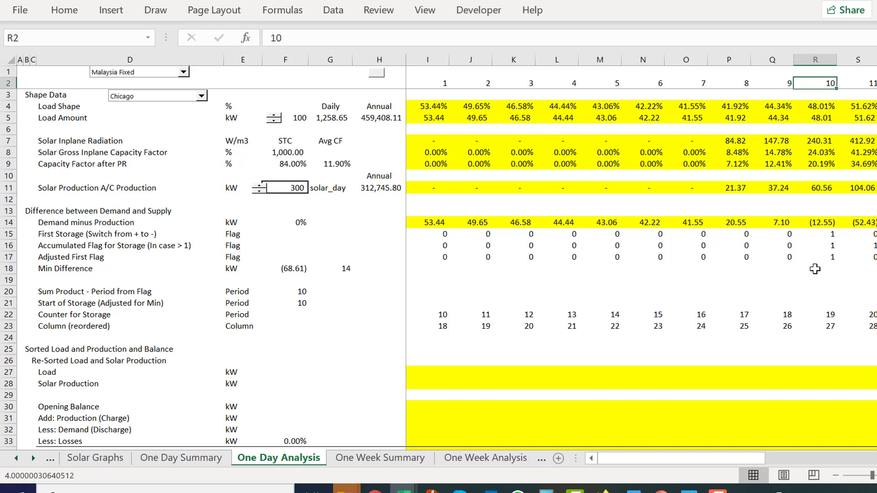
# Step: Review the ranges referenced by the SUMPRODUCT formula in F20, keeping the formula as it is
pyautogui.click(302, 292)
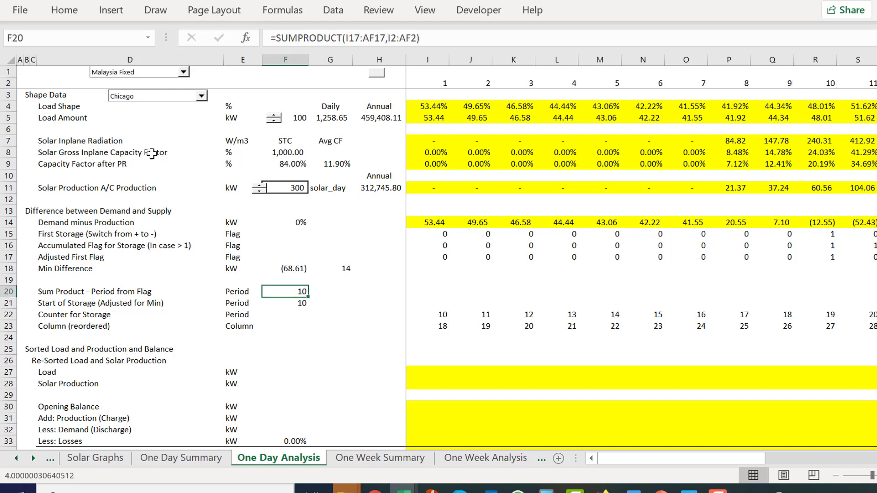
pyautogui.press('F2')
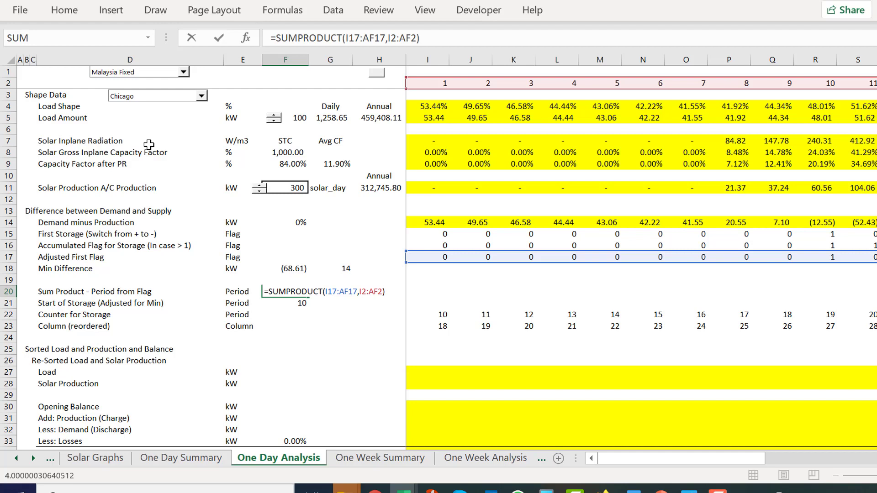
pyautogui.hotkey('ctrl', 'Return')
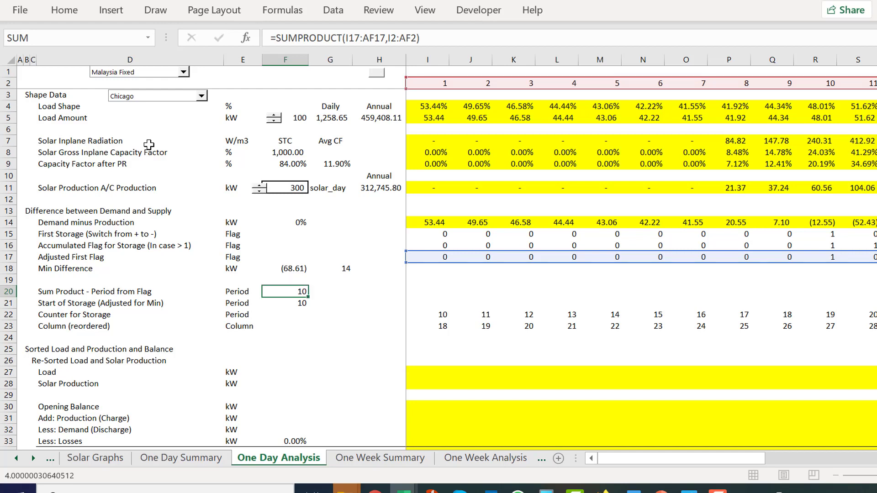
# Step: Review the IF formula and its referenced cells for Start of Storage in F21 without changing it
pyautogui.press('Down')
pyautogui.press('F2')
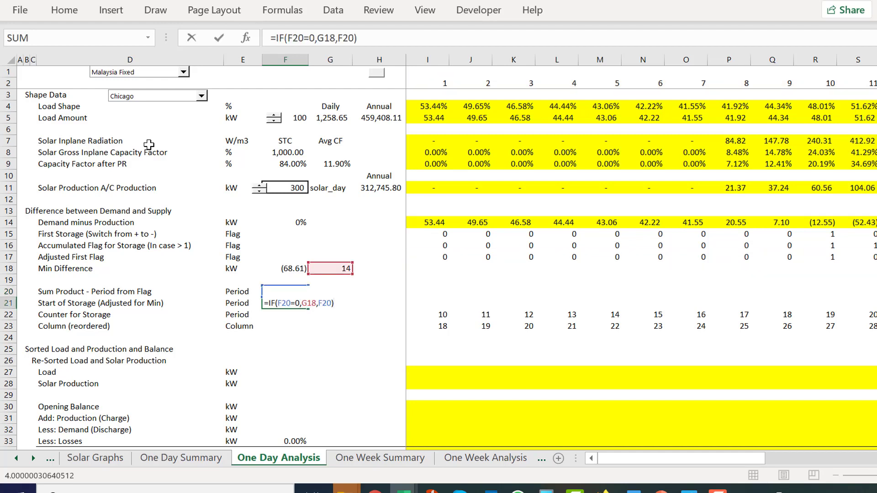
pyautogui.hotkey('ctrl', 'Return')
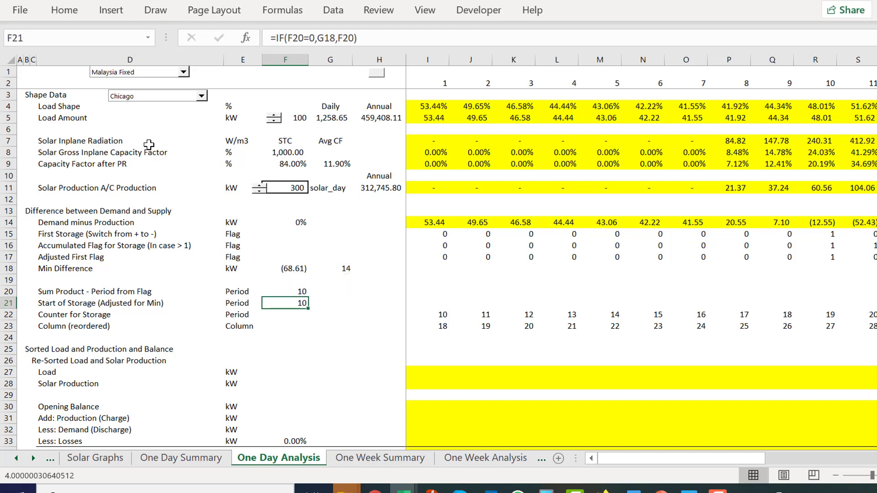
pyautogui.press('Left')
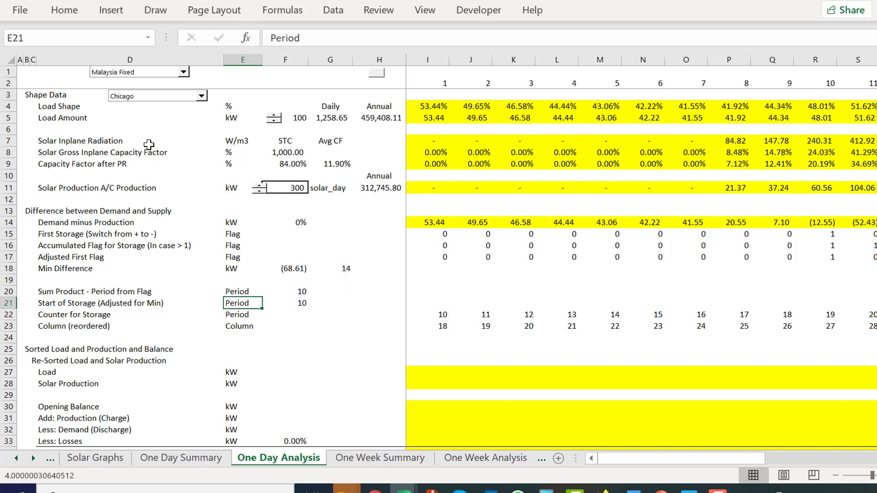
pyautogui.press('Right')
pyautogui.press('F2')
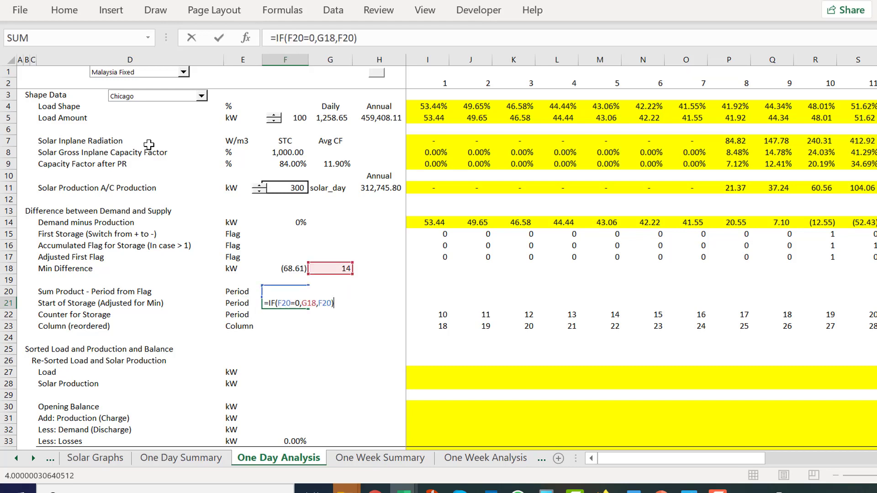
pyautogui.press('Escape')
# Step: Re-enter the Counter for Storage formula in J22 as =IF(I22=24,1,I22+1)
pyautogui.press('Down')
pyautogui.press('Right')
pyautogui.press('Right')
pyautogui.press('Right')
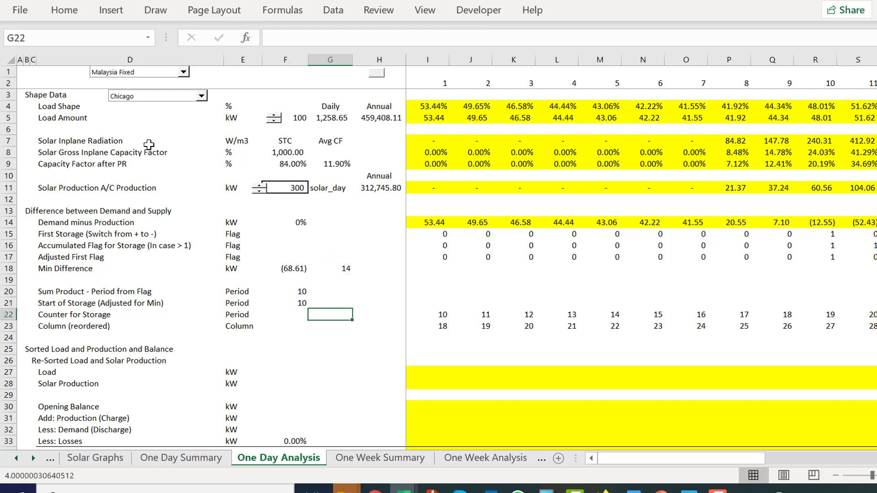
pyautogui.press('Right')
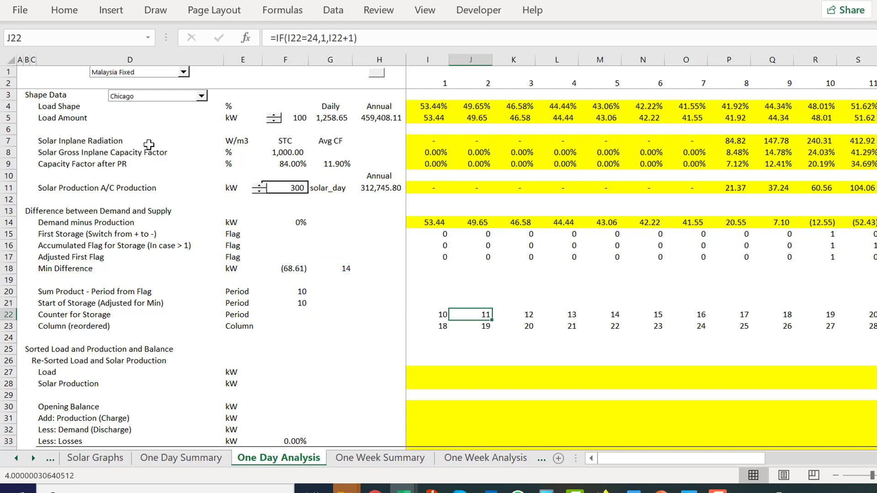
pyautogui.write('=if(')
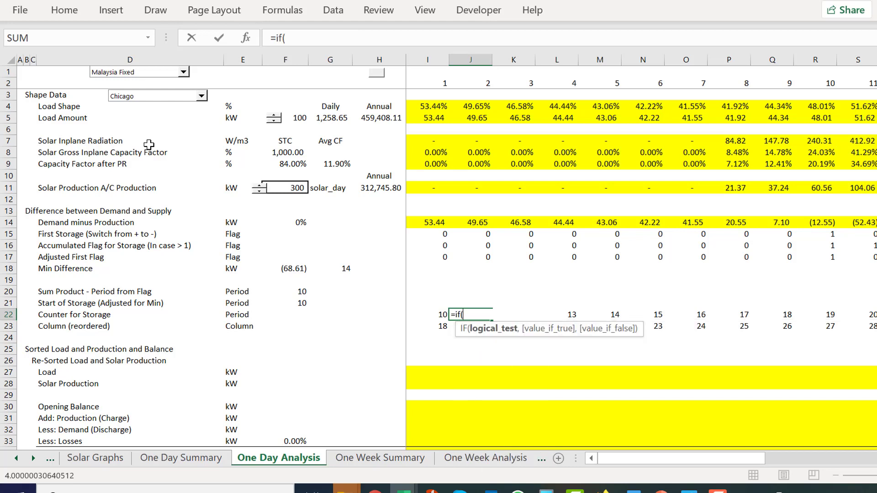
pyautogui.press('Left')
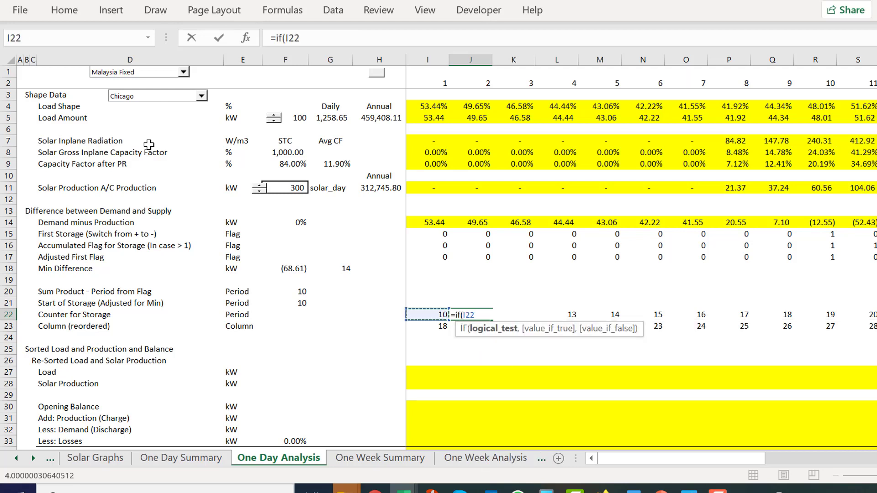
pyautogui.write('=24,1,')
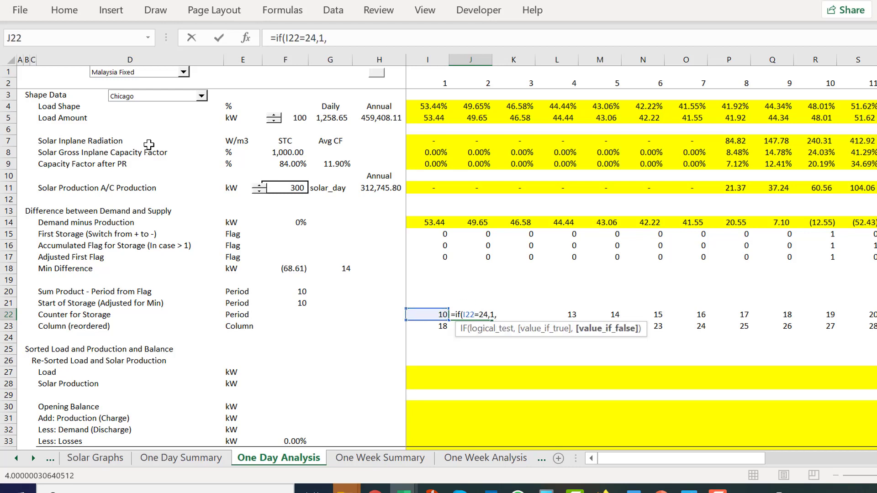
pyautogui.press('Left')
pyautogui.write('+1')
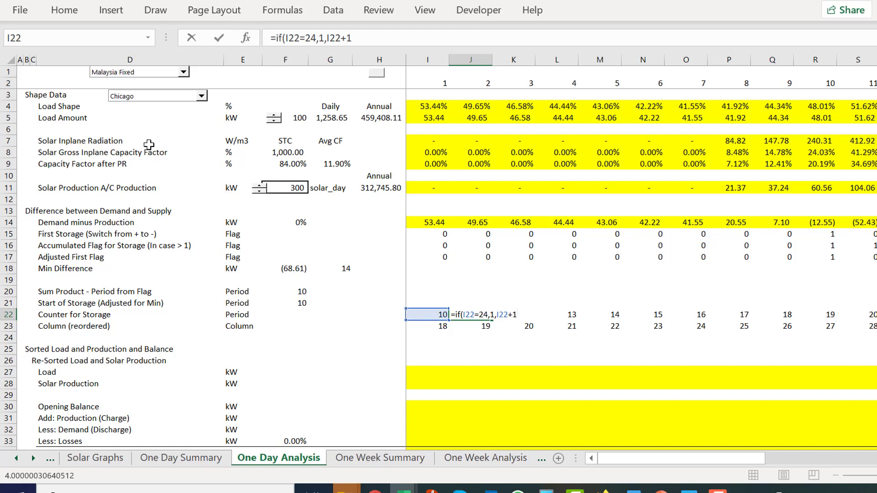
pyautogui.press('Return')
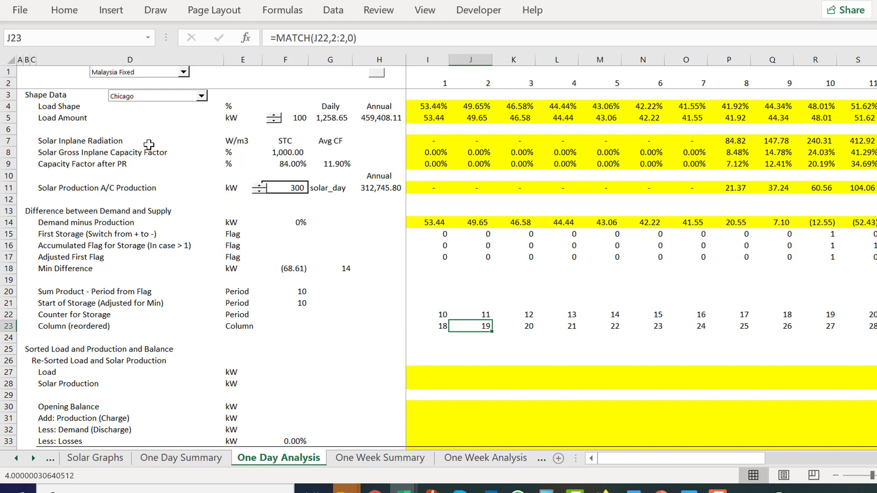
# Step: Review the Counter for Storage formulas in J22 and in the row's starting cell I22
pyautogui.press('Up')
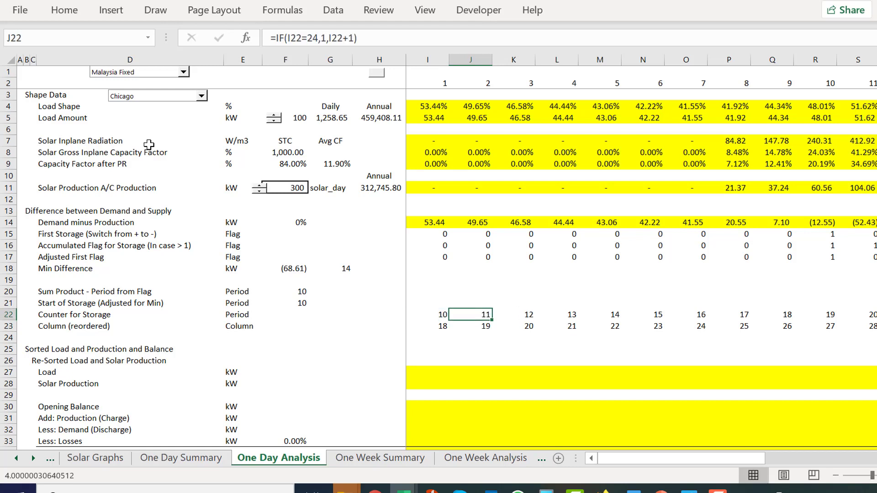
pyautogui.hotkey('ctrl', 'shift', 'Right')
pyautogui.press('Right')
pyautogui.press('Right')
pyautogui.press('Left')
pyautogui.press('Left')
pyautogui.press('Left')
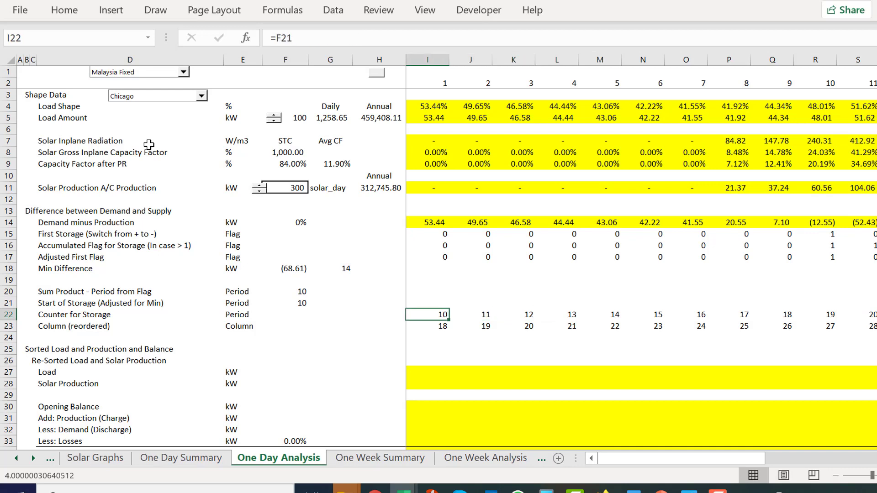
pyautogui.press('Left')
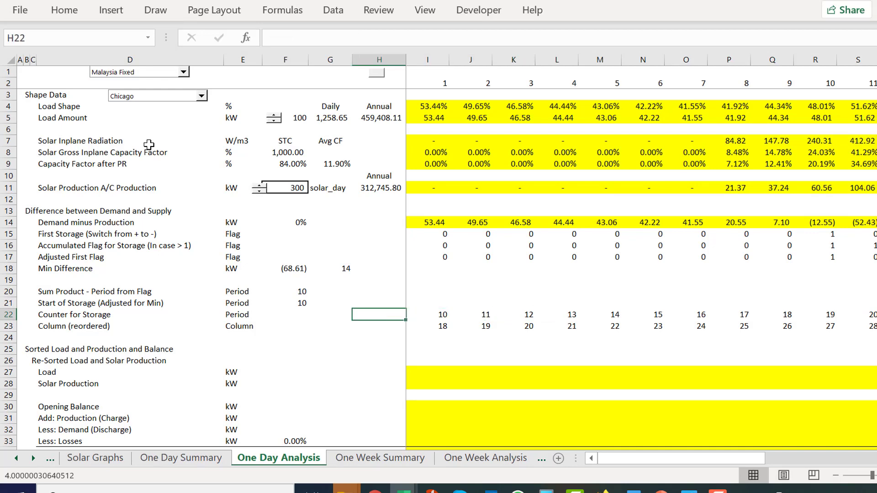
# Step: Examine the Counter for Storage values in row 22 up to the point around X22 where the count restarts
pyautogui.press('Right')
pyautogui.press('Right')
pyautogui.press('Right')
pyautogui.press('Right')
pyautogui.press('Right')
pyautogui.press('Right')
pyautogui.press('Right')
pyautogui.press('Right')
pyautogui.press('Right')
pyautogui.press('Right')
pyautogui.press('Right')
pyautogui.press('Right')
pyautogui.press('Right')
pyautogui.press('Right')
pyautogui.press('Right')
pyautogui.press('Right')
pyautogui.press('Right')
pyautogui.press('Right')
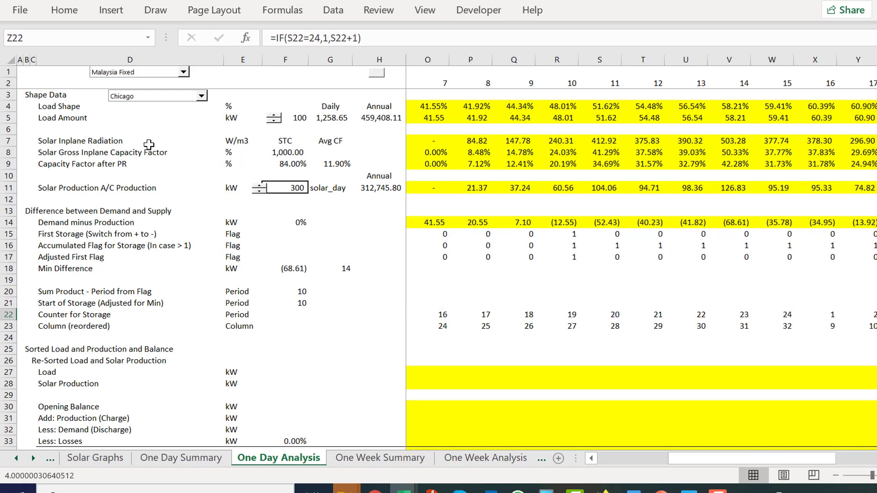
pyautogui.press('Right')
pyautogui.press('Right')
pyautogui.press('Left')
pyautogui.press('Left')
pyautogui.press('Left')
pyautogui.press('Left')
pyautogui.press('Left')
pyautogui.press('Right')
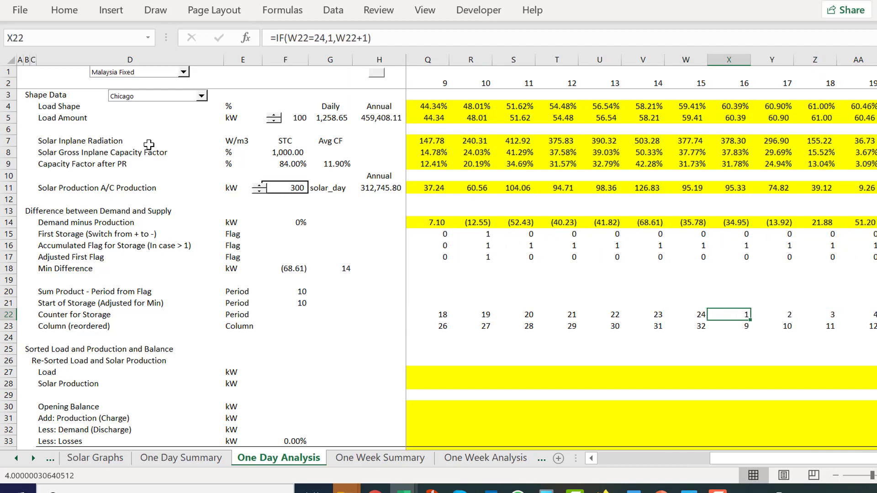
# Step: Check the remaining Counter for Storage values through the end of row 22, then return to the row's beginning
pyautogui.press('Right')
pyautogui.press('Right')
pyautogui.press('Right')
pyautogui.press('Right')
pyautogui.press('Right')
pyautogui.press('Right')
pyautogui.press('Right')
pyautogui.press('Right')
pyautogui.press('Right')
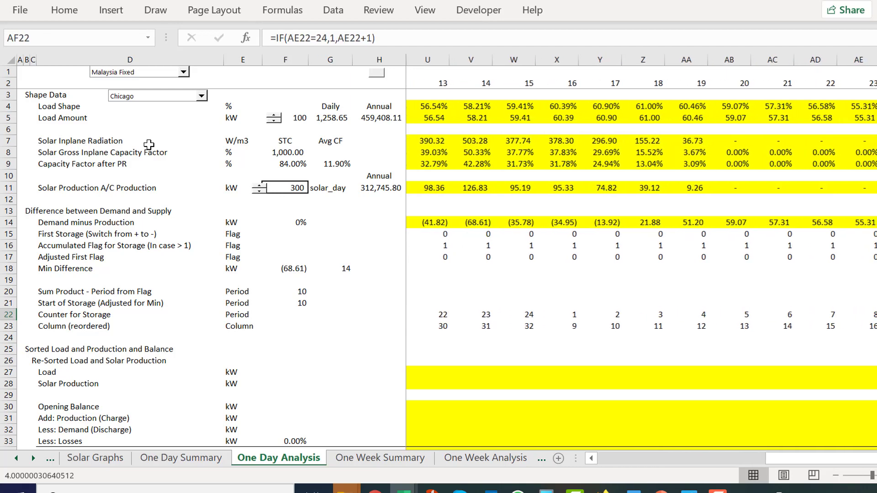
pyautogui.press('Left')
pyautogui.press('Left')
pyautogui.press('Left')
pyautogui.press('Left')
pyautogui.press('Left')
pyautogui.press('Left')
pyautogui.press('Left')
pyautogui.press('Left')
pyautogui.press('Left')
pyautogui.press('Left')
pyautogui.press('Left')
pyautogui.press('Left')
pyautogui.press('Left')
pyautogui.press('Left')
pyautogui.press('Left')
pyautogui.press('Left')
pyautogui.press('Left')
pyautogui.press('Left')
pyautogui.press('Left')
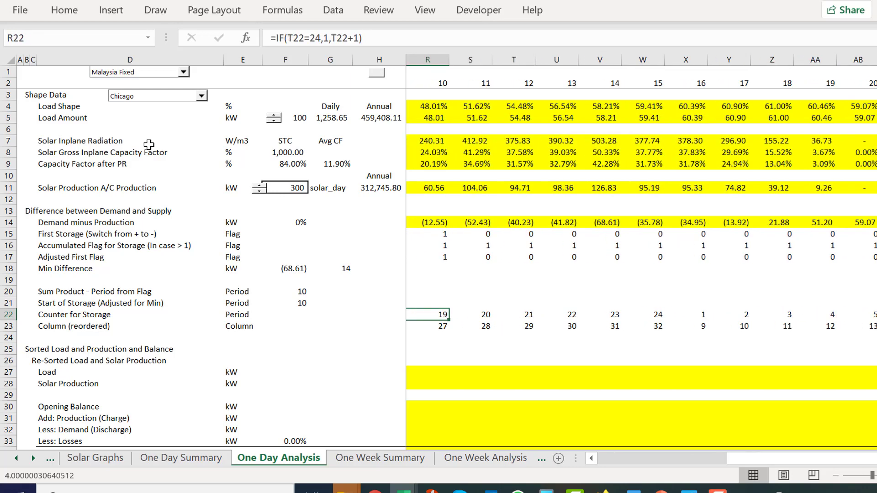
pyautogui.press('Left')
pyautogui.press('Left')
pyautogui.press('Left')
pyautogui.press('Left')
pyautogui.press('Left')
pyautogui.press('Left')
pyautogui.press('Left')
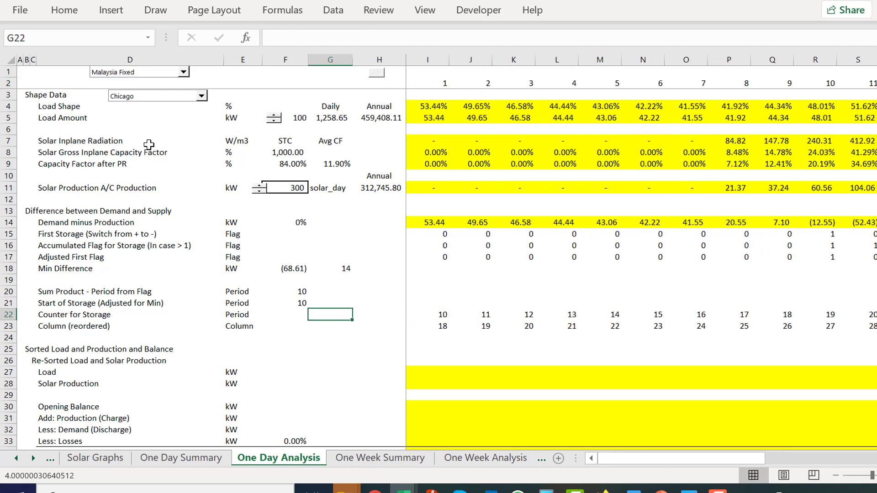
# Step: Re-enter the first Column (reordered) formula in I23 as =MATCH(I22,2:2,0), looking up the counter in row 2 with an exact match
pyautogui.press('Right')
pyautogui.press('Right')
pyautogui.press('Down')
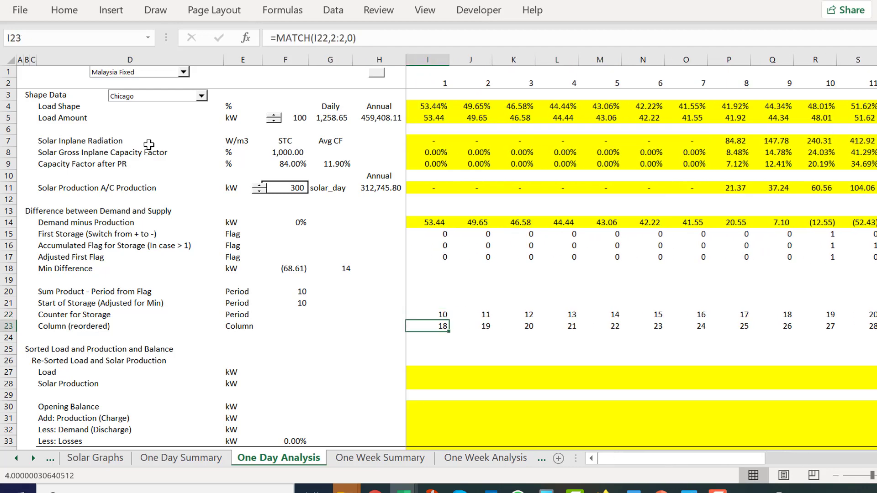
pyautogui.press('Left')
pyautogui.press('Left')
pyautogui.press('Left')
pyautogui.press('Left')
pyautogui.press('Right')
pyautogui.press('Right')
pyautogui.press('Right')
pyautogui.press('Right')
pyautogui.write('=in')
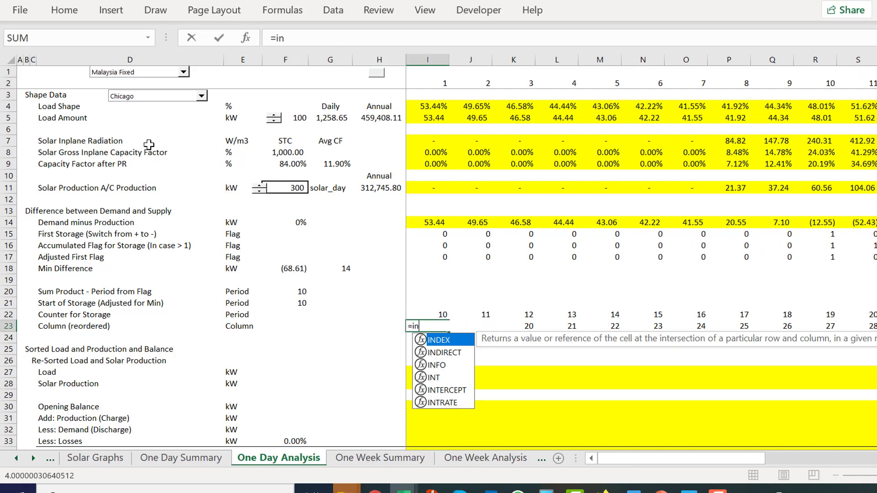
pyautogui.press('Escape')
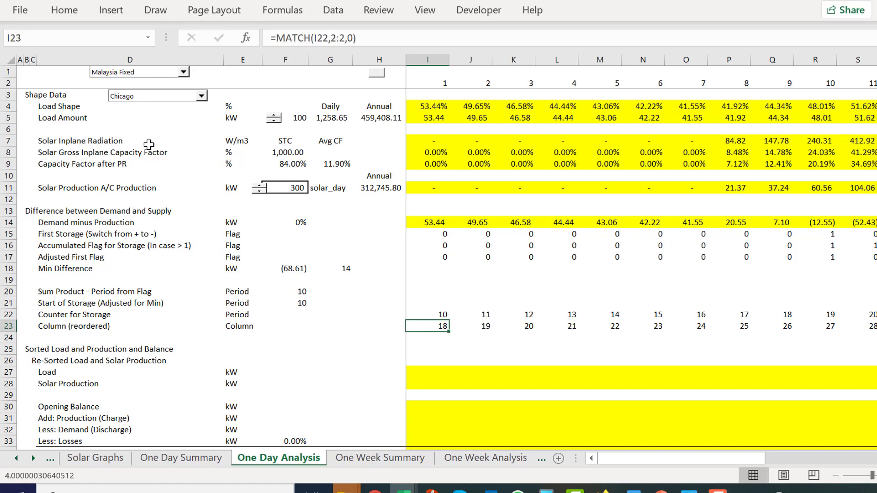
pyautogui.write('=ma')
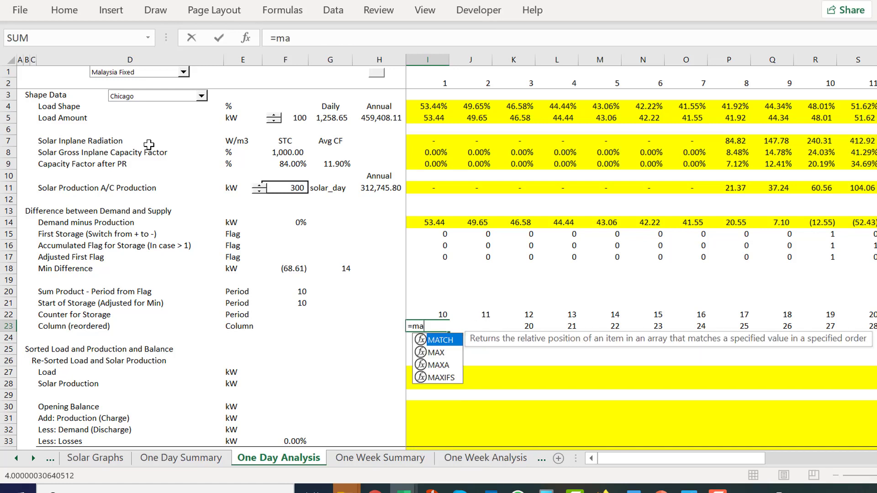
pyautogui.press('Tab')
pyautogui.press('Up')
pyautogui.write(',')
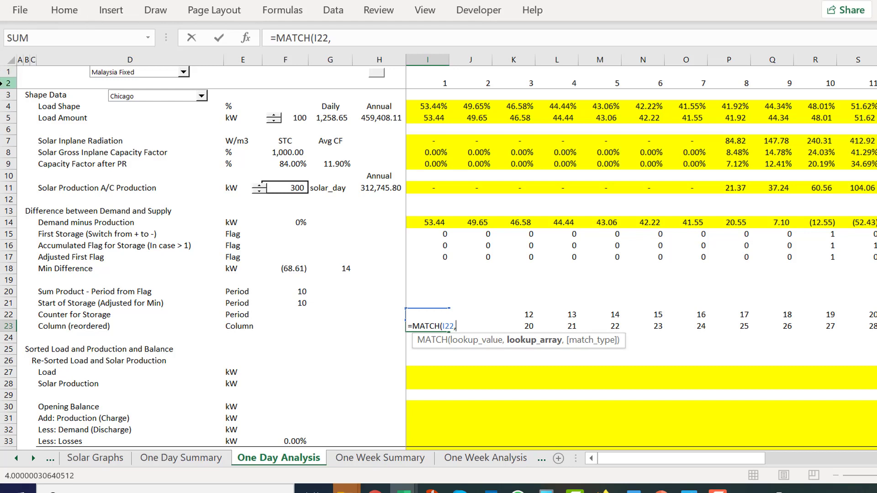
pyautogui.click(4, 83)
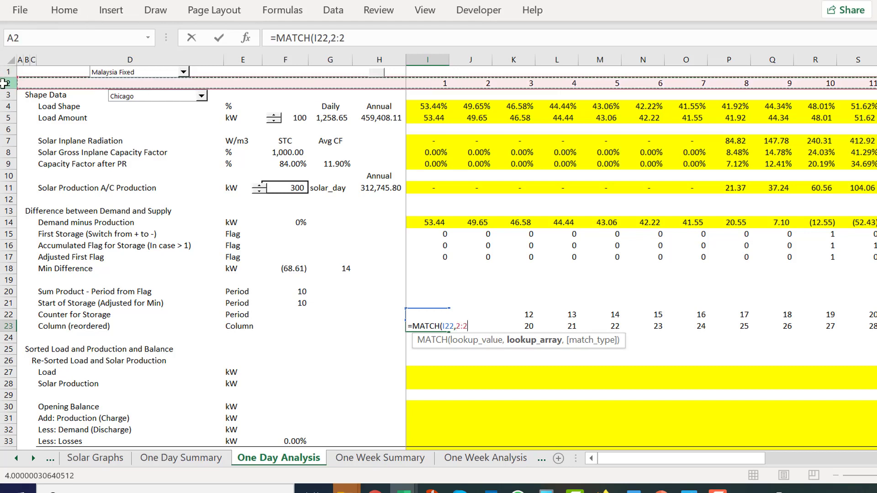
pyautogui.write(',0')
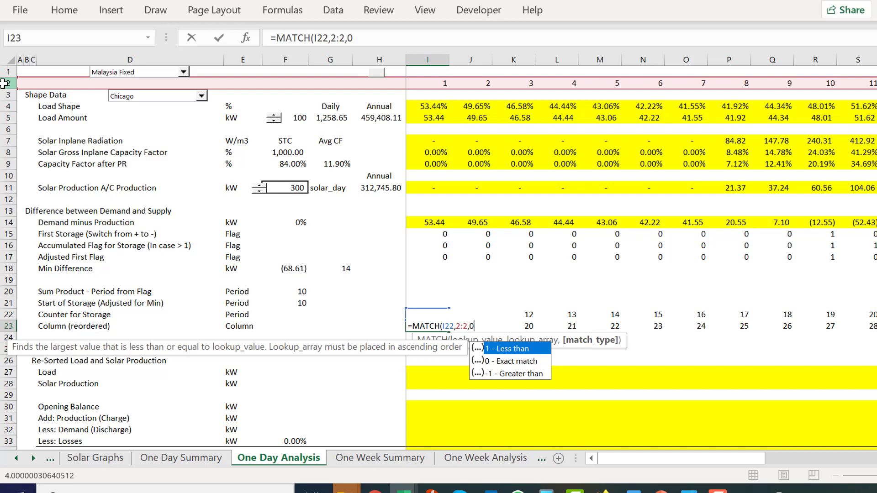
pyautogui.hotkey('ctrl', 'Return')
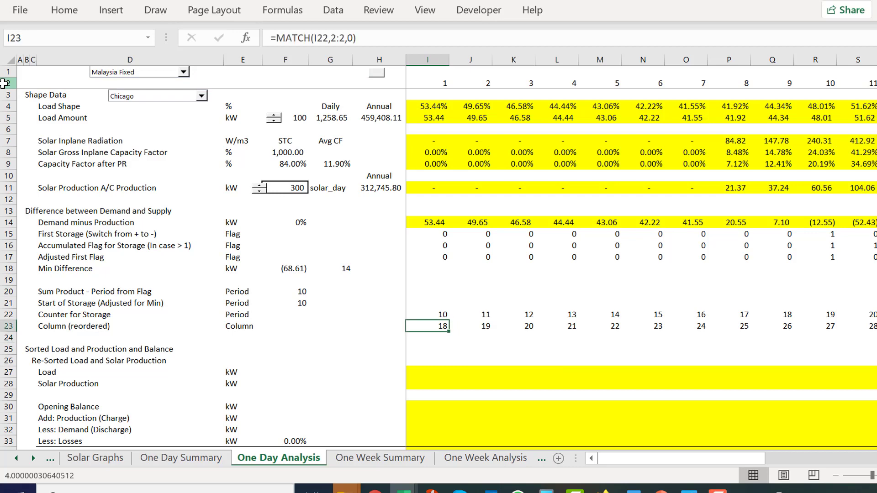
# Step: Examine the Column (reordered) MATCH results across row 23, comparing the wrap-around at W23 and X23 with the counter in row 22
pyautogui.press('Left')
pyautogui.press('Right')
pyautogui.press('Right')
pyautogui.press('Right')
pyautogui.press('Right')
pyautogui.press('Right')
pyautogui.press('Right')
pyautogui.press('Right')
pyautogui.press('Right')
pyautogui.press('Right')
pyautogui.press('Right')
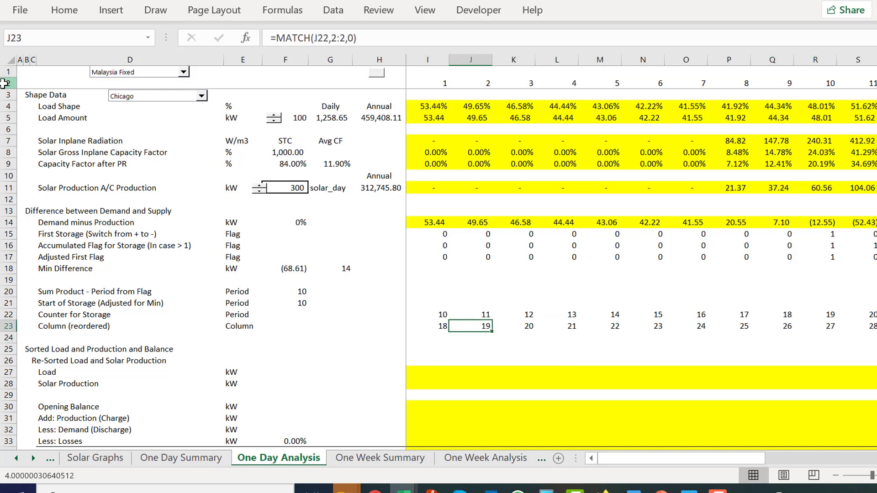
pyautogui.press('Right')
pyautogui.press('Right')
pyautogui.press('Right')
pyautogui.press('Right')
pyautogui.press('Right')
pyautogui.press('Right')
pyautogui.press('Right')
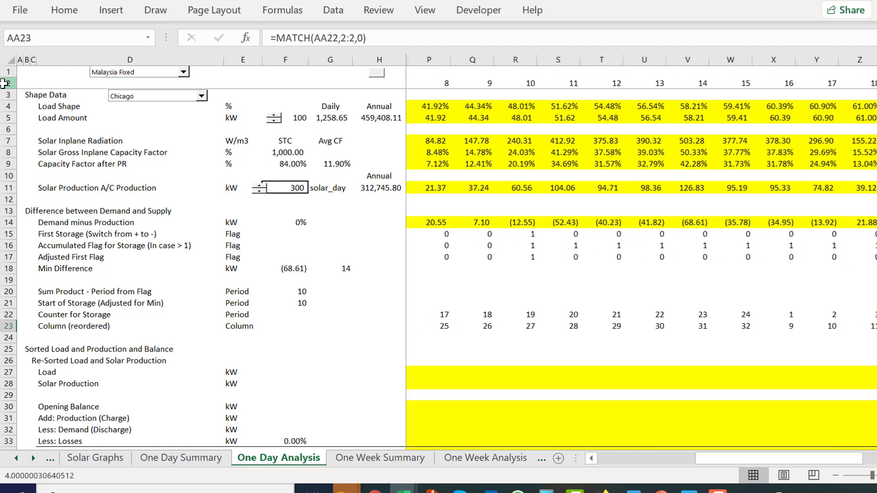
pyautogui.press('Left')
pyautogui.press('Left')
pyautogui.press('Right')
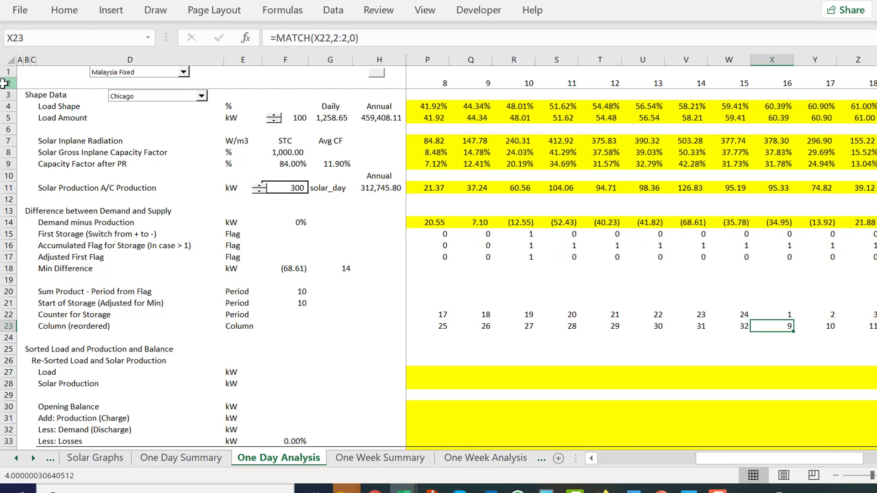
pyautogui.press('Left')
pyautogui.press('Up')
pyautogui.press('Right')
pyautogui.press('Down')
pyautogui.press('Left')
pyautogui.press('Left')
pyautogui.press('Left')
pyautogui.press('Left')
pyautogui.press('Left')
pyautogui.press('Left')
pyautogui.press('Left')
pyautogui.press('Left')
pyautogui.press('Left')
pyautogui.press('Left')
pyautogui.press('Left')
pyautogui.press('Left')
pyautogui.press('Left')
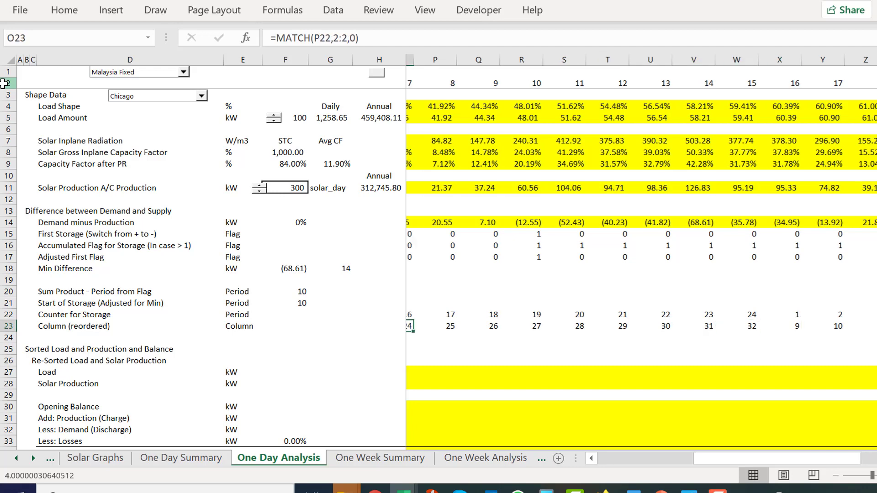
pyautogui.press('Left')
pyautogui.press('Left')
pyautogui.press('Left')
pyautogui.press('Left')
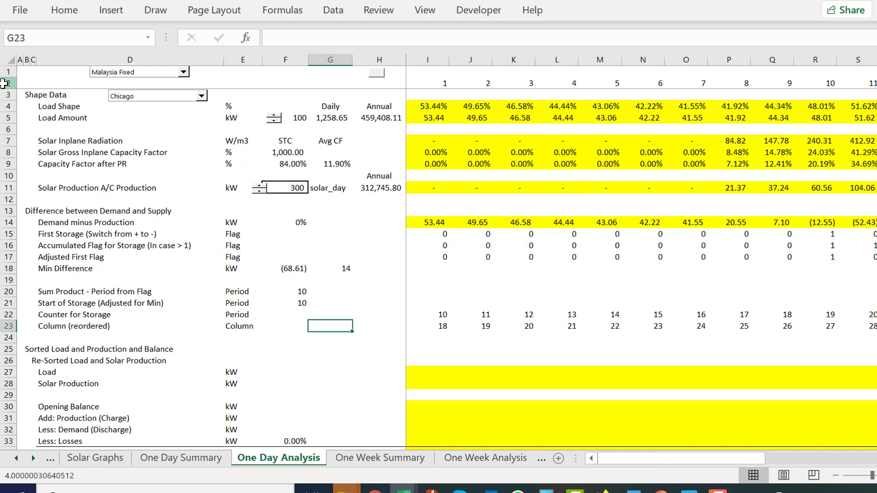
# Step: Review the reordered column numbers in row 23 once more, from the first hour across to AA23
pyautogui.press('Right')
pyautogui.press('Right')
pyautogui.press('Right')
pyautogui.press('Right')
pyautogui.press('Right')
pyautogui.press('Right')
pyautogui.press('Right')
pyautogui.press('Right')
pyautogui.press('Right')
pyautogui.press('Right')
pyautogui.press('Right')
pyautogui.press('Right')
pyautogui.press('Right')
pyautogui.press('Right')
pyautogui.press('Right')
pyautogui.press('Right')
pyautogui.press('Right')
pyautogui.press('Right')
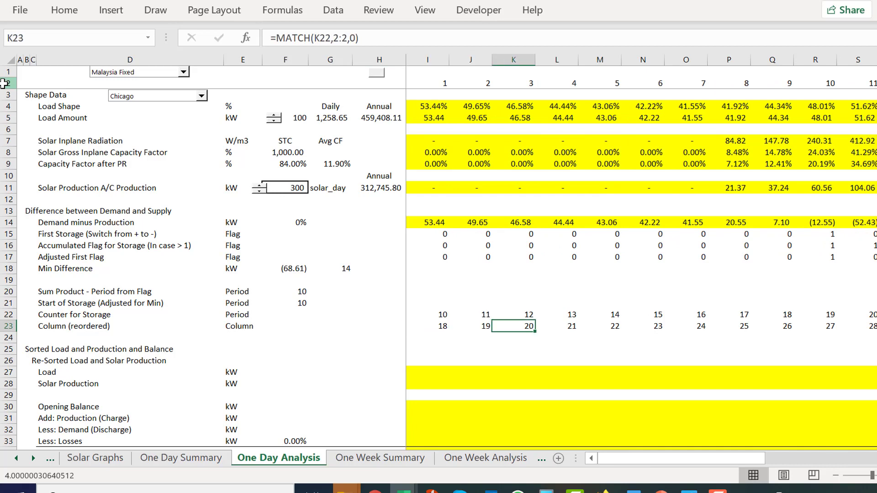
pyautogui.press('Right')
pyautogui.press('Right')
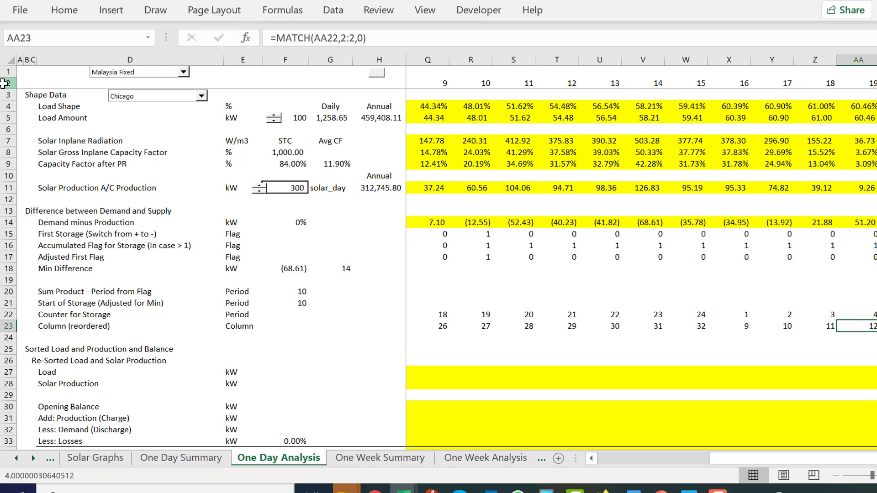
# Step: Enter =INDEX(5:5,I23) in I27 to return the first re-sorted Load value from the Load Amount row
pyautogui.press('Left')
pyautogui.press('Left')
pyautogui.press('Left')
pyautogui.press('Left')
pyautogui.press('Left')
pyautogui.press('Left')
pyautogui.press('Left')
pyautogui.press('Left')
pyautogui.press('Left')
pyautogui.press('Left')
pyautogui.press('Left')
pyautogui.press('Left')
pyautogui.press('Left')
pyautogui.press('Left')
pyautogui.press('Left')
pyautogui.press('Left')
pyautogui.press('Left')
pyautogui.press('Left')
pyautogui.press('Left')
pyautogui.press('Left')
pyautogui.press('Down')
pyautogui.press('Down')
pyautogui.press('Down')
pyautogui.press('Down')
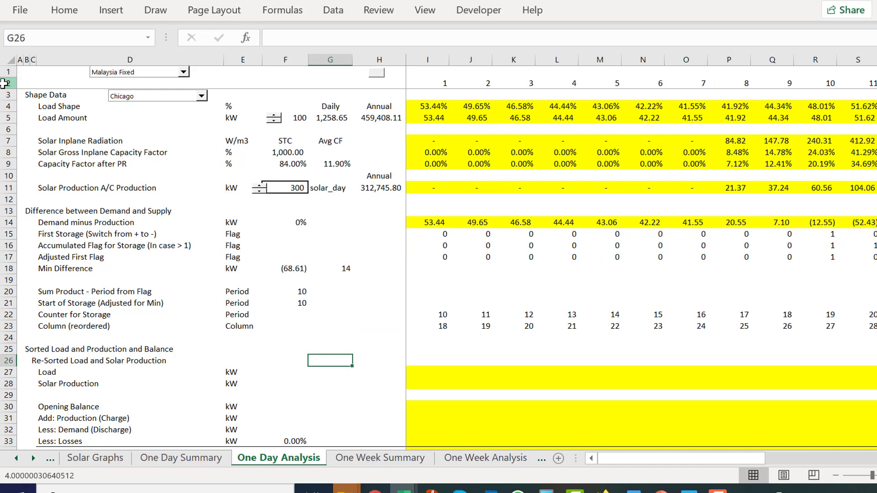
pyautogui.press('Left')
pyautogui.press('Left')
pyautogui.press('Left')
pyautogui.press('Left')
pyautogui.press('Right')
pyautogui.press('Right')
pyautogui.press('Right')
pyautogui.press('Right')
pyautogui.press('Right')
pyautogui.press('Right')
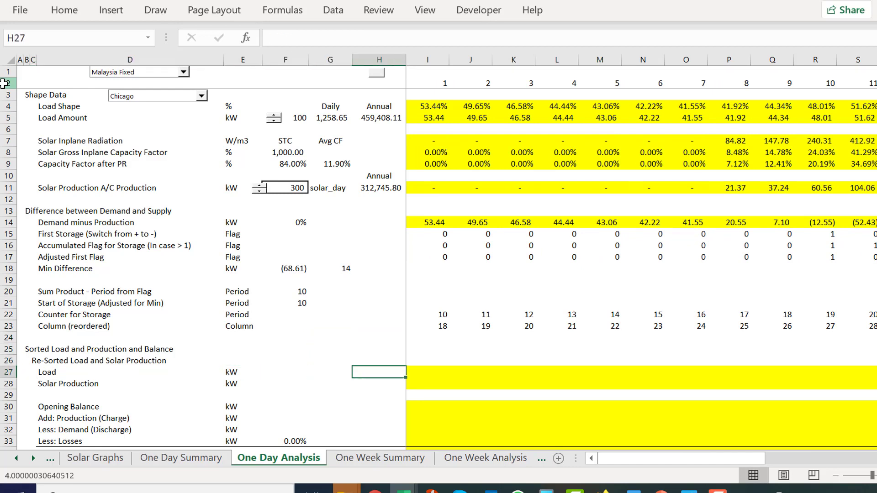
pyautogui.write('=index(')
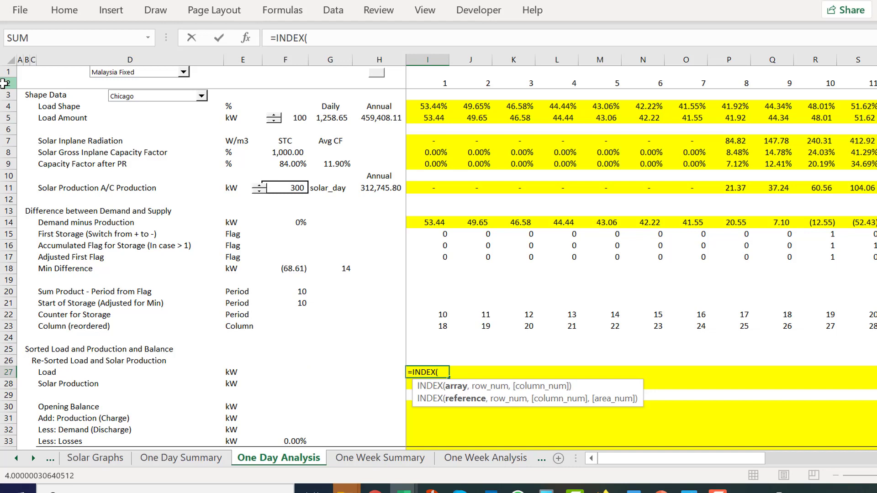
pyautogui.click(5, 118)
pyautogui.write(',')
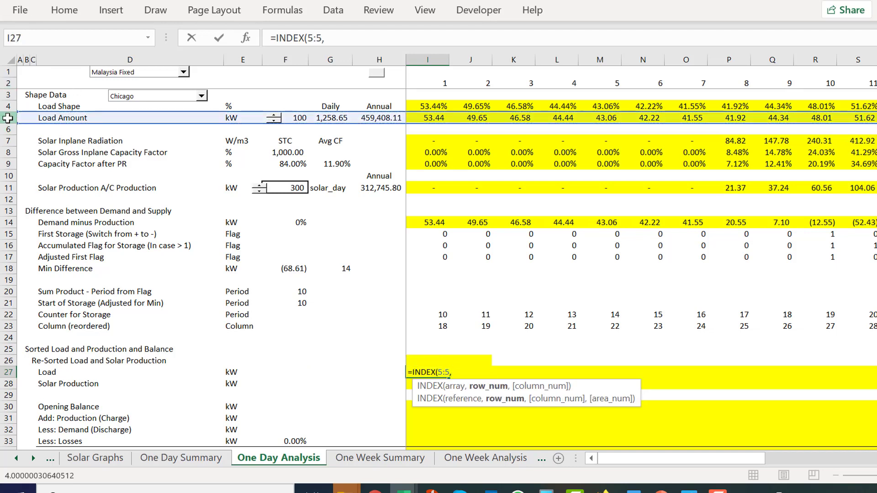
pyautogui.press('Up')
pyautogui.press('Up')
pyautogui.press('Up')
pyautogui.press('Up')
pyautogui.press('Up')
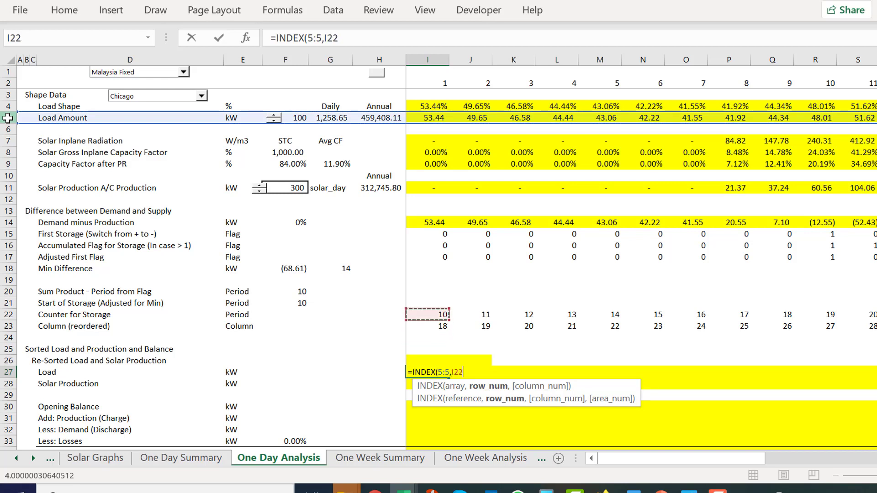
pyautogui.press('Down')
pyautogui.write(')')
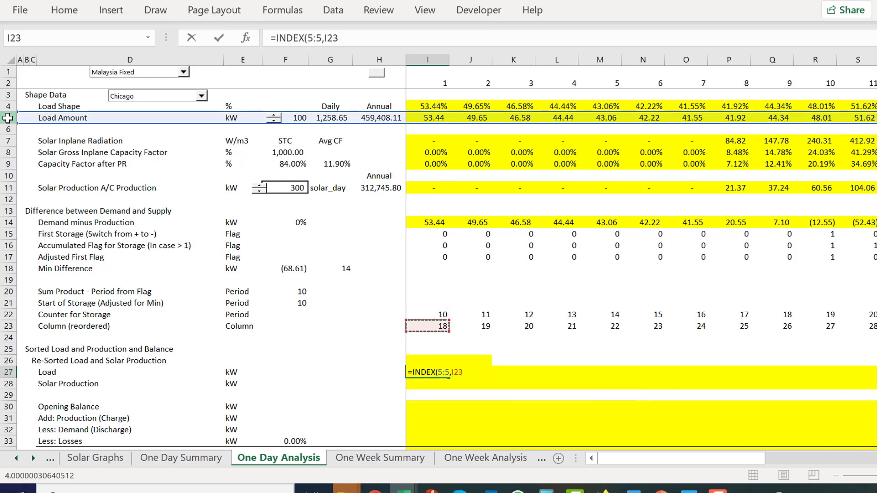
pyautogui.press('Return')
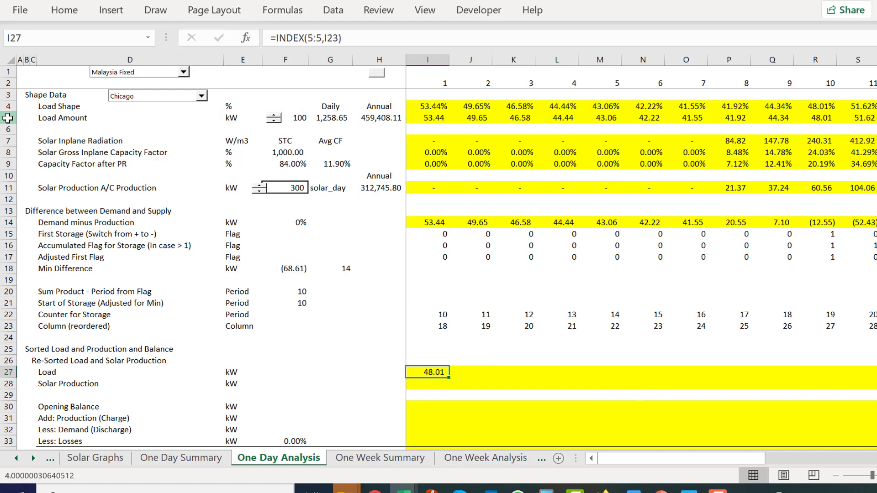
# Step: Copy the re-sorted Load formula from I27 across all the hours of row 27
pyautogui.hotkey('ctrl', 'shift', 'Right')
pyautogui.hotkey('ctrl', 'r')
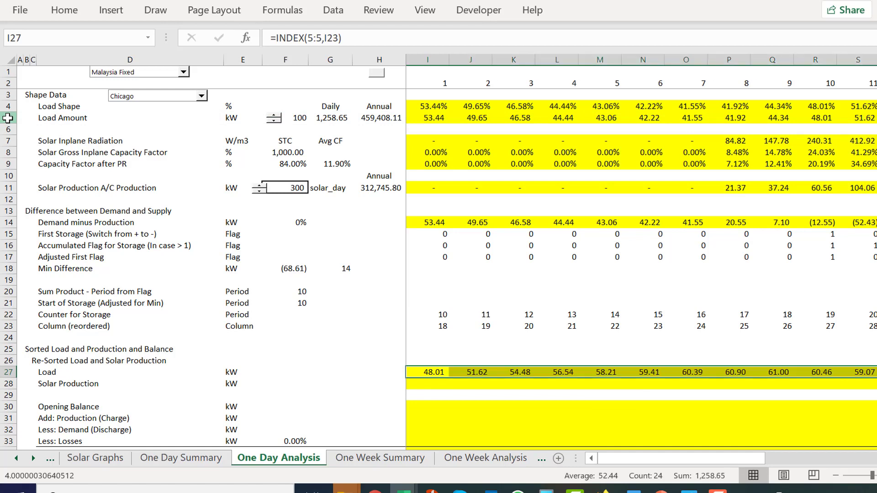
pyautogui.press('Left')
pyautogui.press('Right')
pyautogui.press('Down')
pyautogui.press('Left')
pyautogui.press('Left')
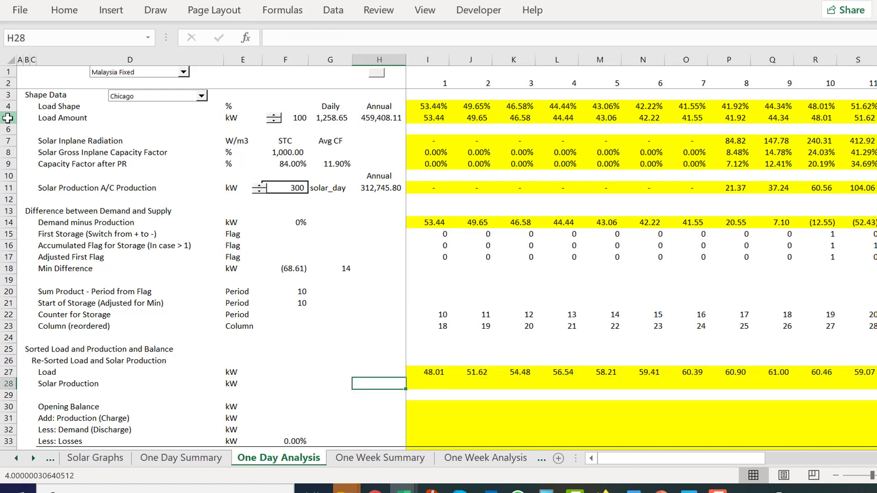
pyautogui.press('Right')
pyautogui.press('Right')
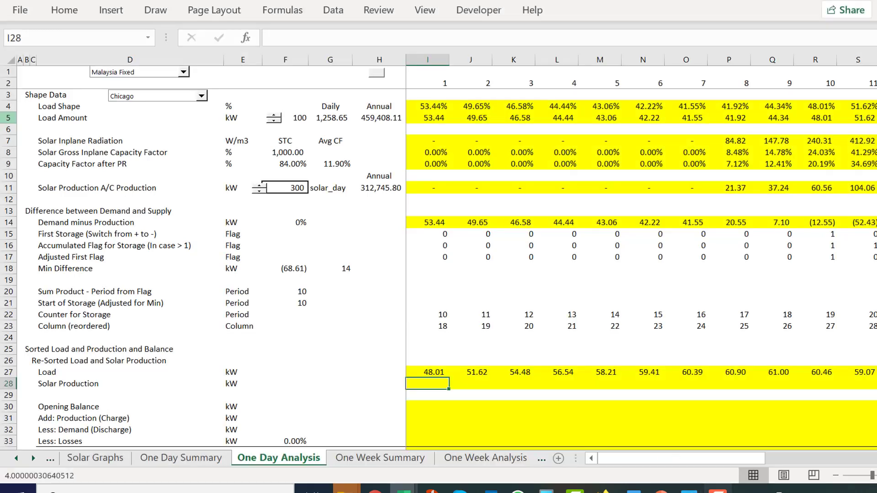
pyautogui.click(717, 491)
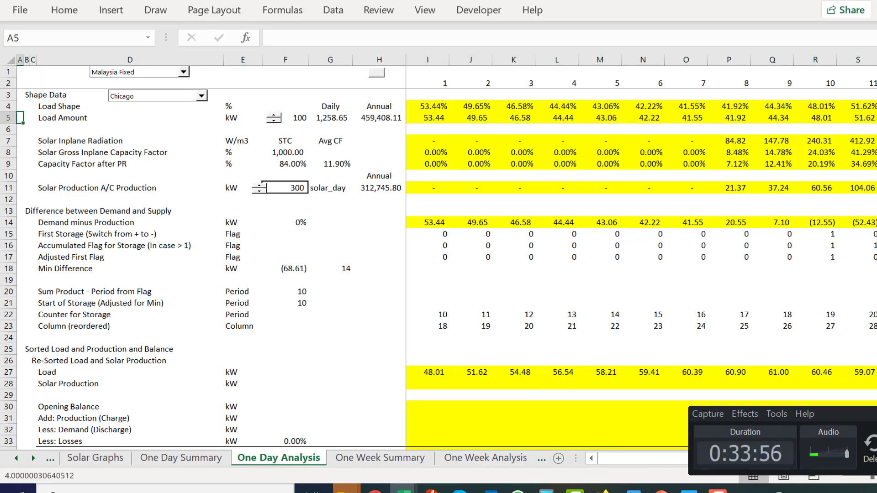
pyautogui.click(876, 414)
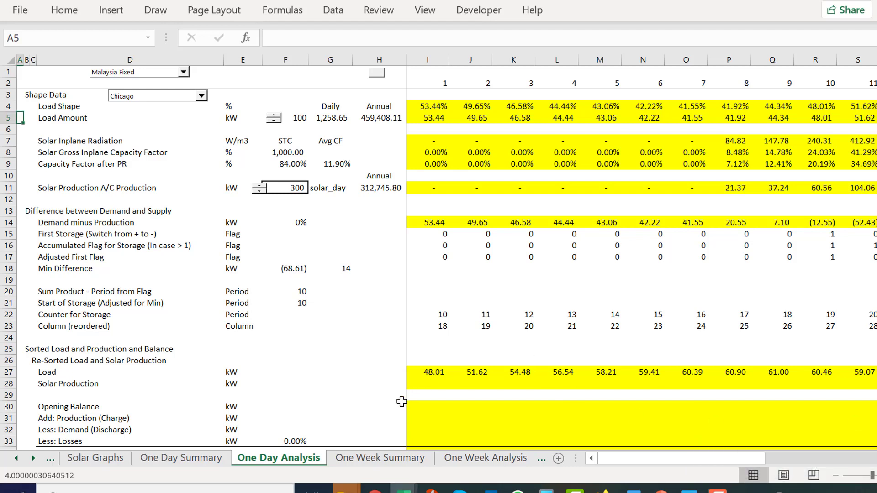
pyautogui.click(421, 387)
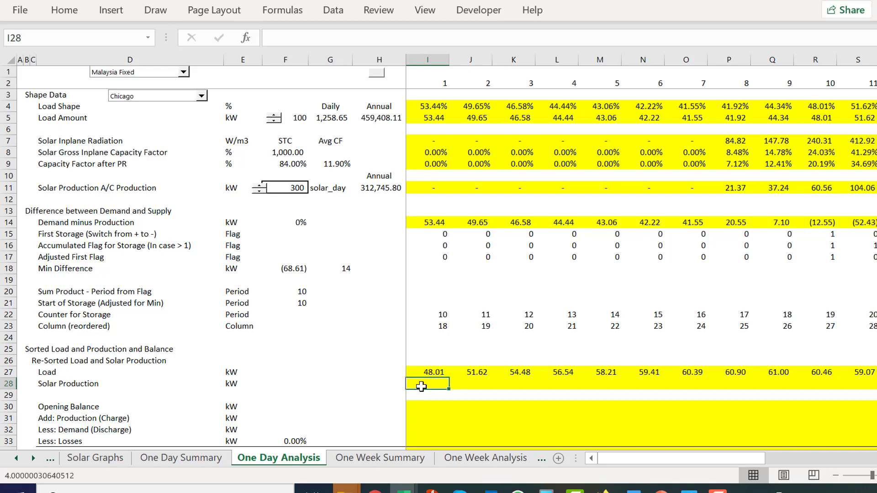
# Step: Try to save the workbook as the macro-enabled file Solar and Storage Analysis1 in the Documents folder
pyautogui.press('F12')
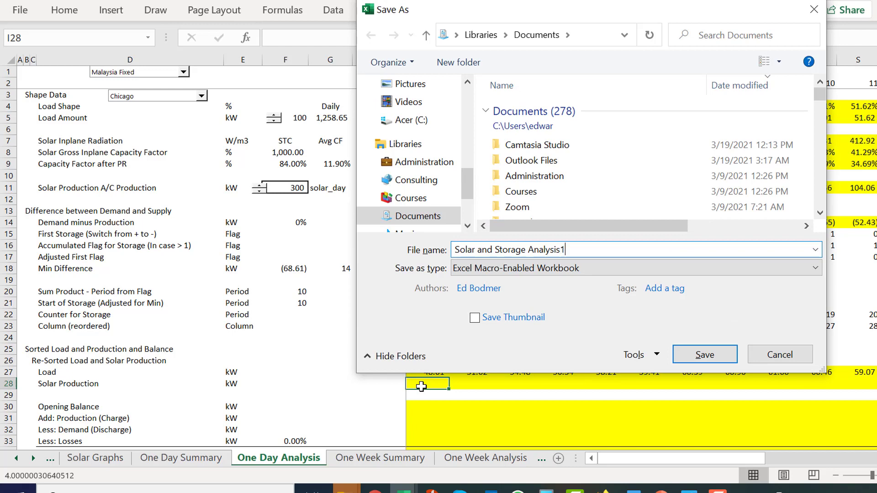
pyautogui.press('Return')
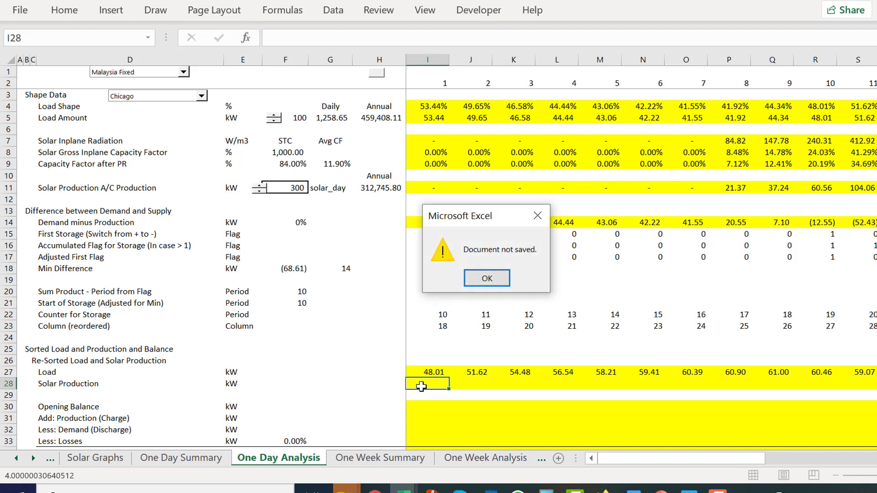
pyautogui.press('Return')
# Step: Enter =INDEX(11:11,I23) in I28 for the re-sorted Solar Production and copy it across the hours of row 28
pyautogui.press('Left')
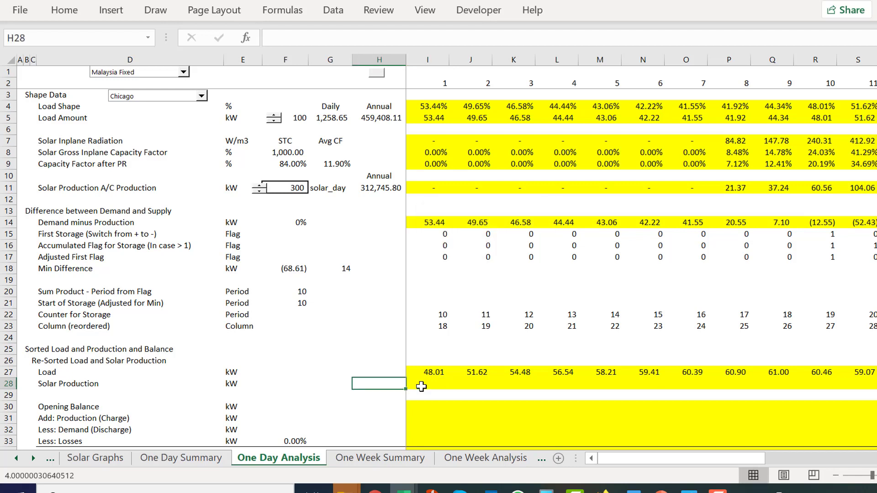
pyautogui.press('Right')
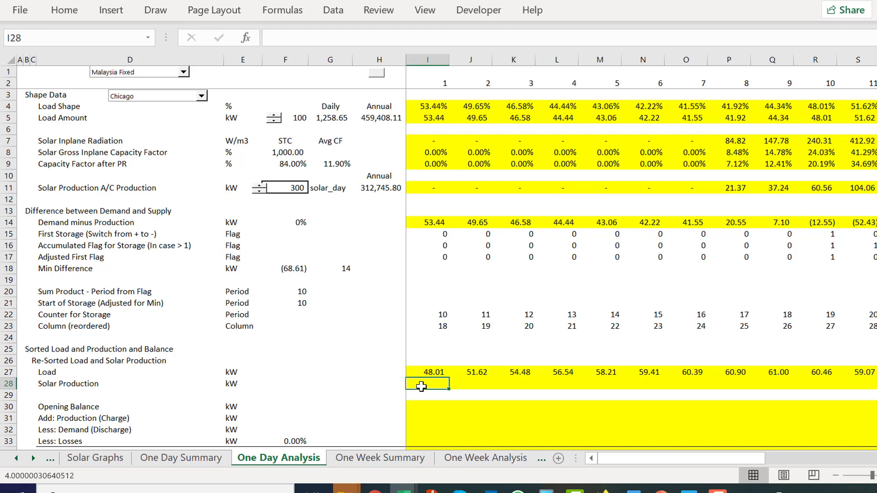
pyautogui.press('Left')
pyautogui.press('Right')
pyautogui.press('Right')
pyautogui.press('Left')
pyautogui.write('=ind')
pyautogui.press('Tab')
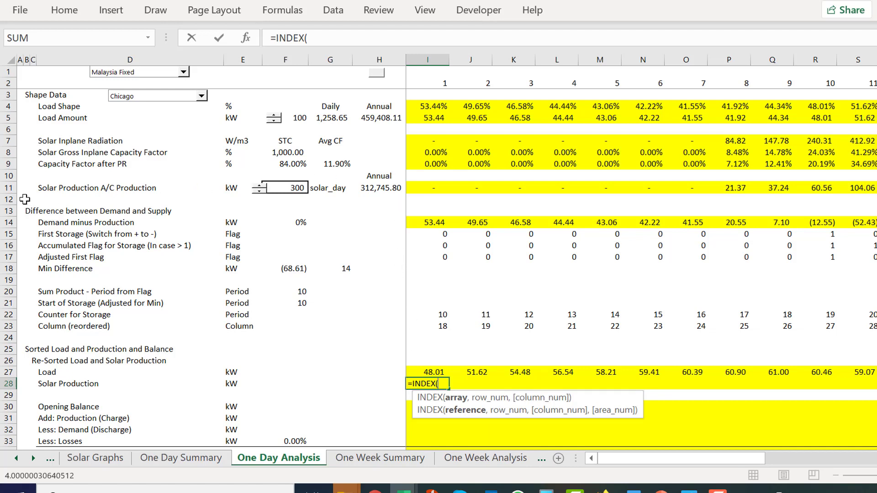
pyautogui.click(7, 189)
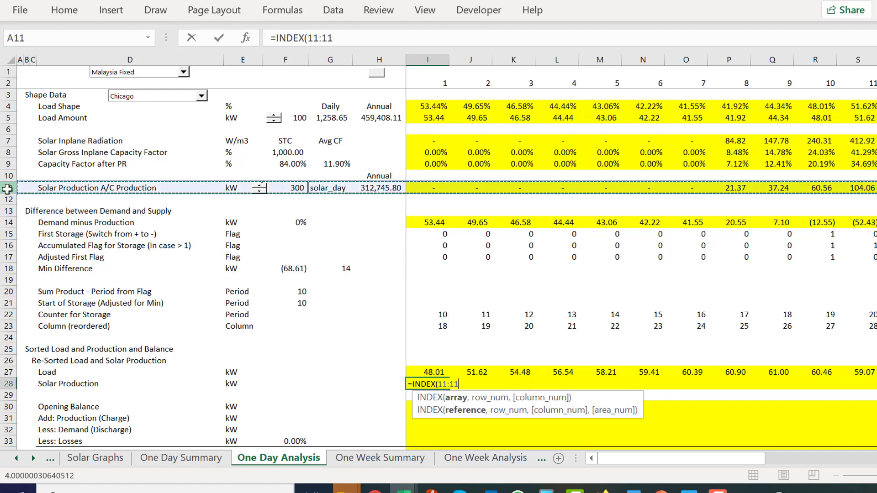
pyautogui.write(',')
pyautogui.press('Up')
pyautogui.press('Up')
pyautogui.press('Up')
pyautogui.press('Up')
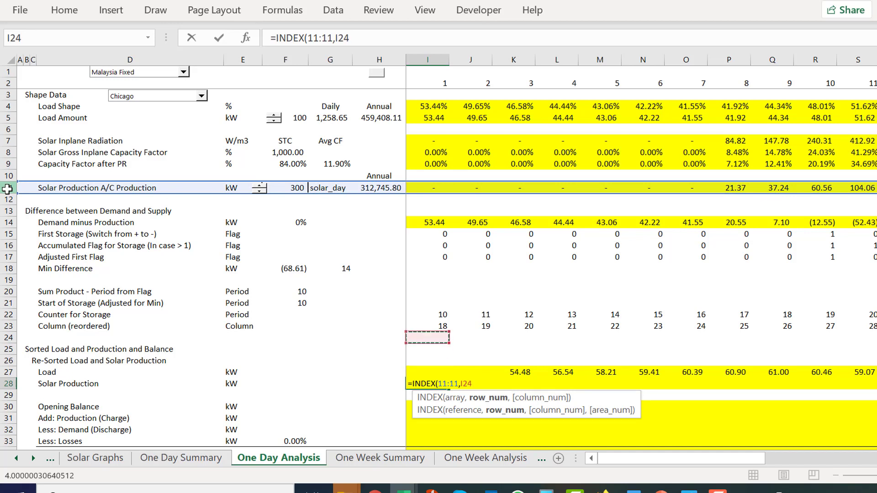
pyautogui.press('Up')
pyautogui.press('Up')
pyautogui.press('Down')
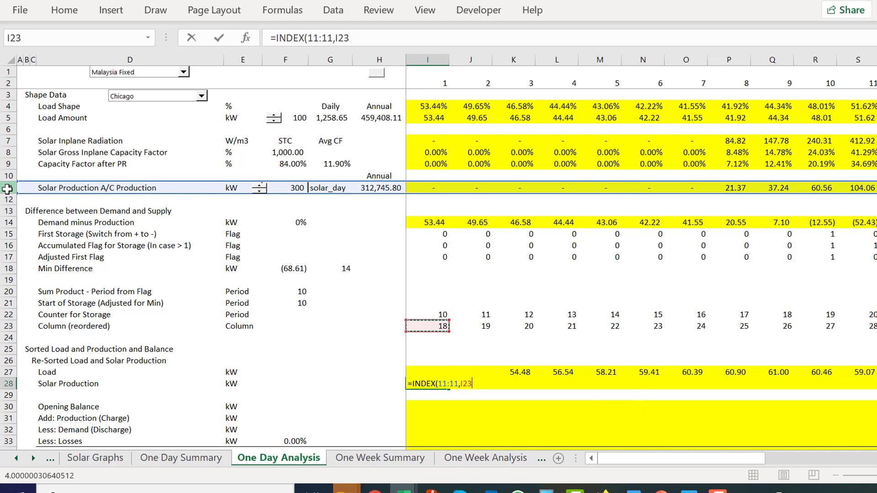
pyautogui.press('Return')
pyautogui.press('Up')
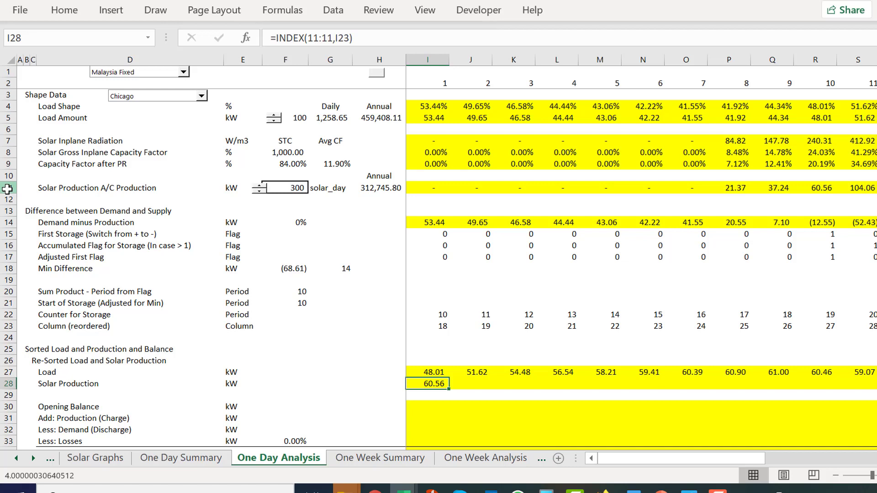
pyautogui.hotkey('ctrl', 'shift', 'r')
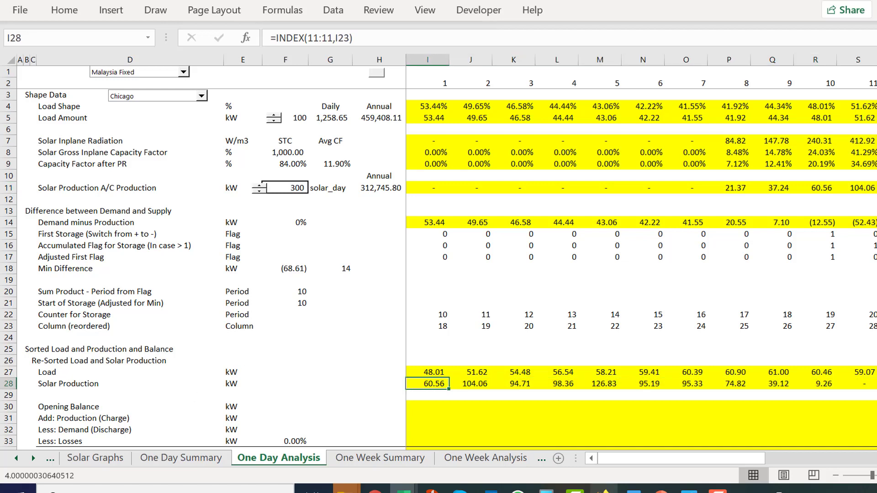
pyautogui.click(718, 491)
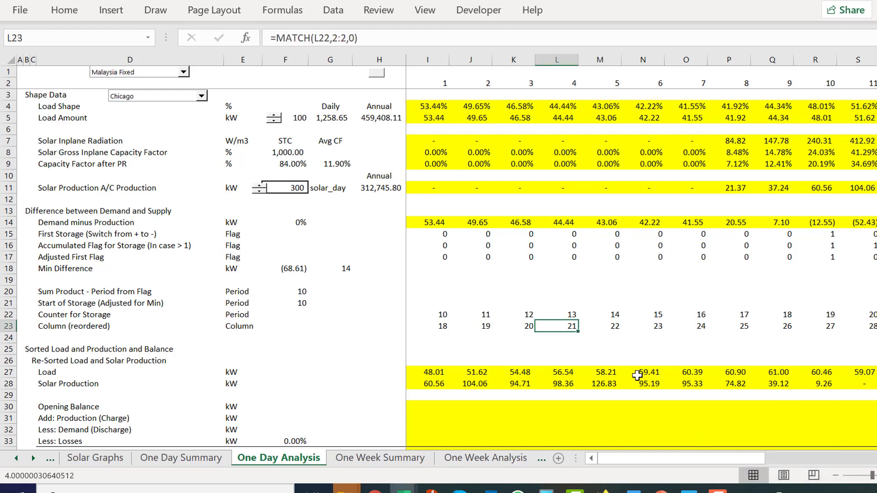
# Step: Review the empty storage balance rows from Opening Balance to Average Storage Balance in the first hour's column
pyautogui.press('Down')
pyautogui.press('Down')
pyautogui.press('Down')
pyautogui.press('Down')
pyautogui.press('Down')
pyautogui.press('Down')
pyautogui.press('Down')
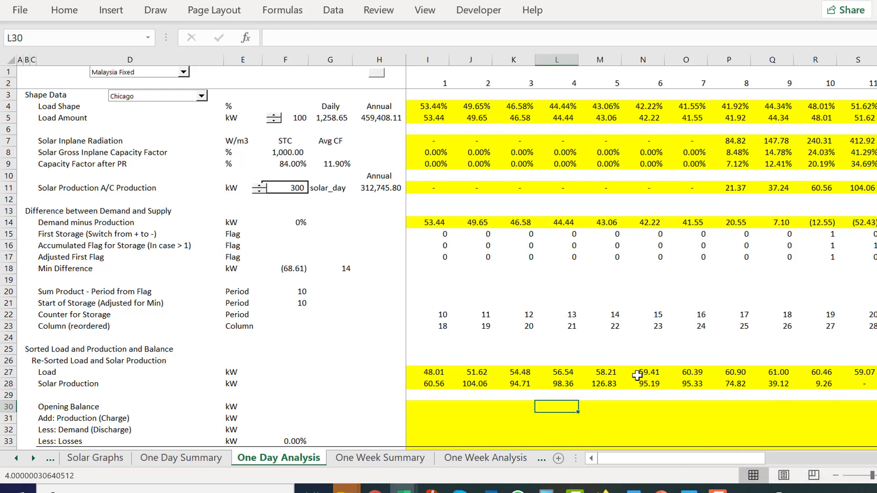
pyautogui.press('Left')
pyautogui.press('Left')
pyautogui.press('Left')
pyautogui.press('Left')
pyautogui.press('Left')
pyautogui.press('Right')
pyautogui.press('Right')
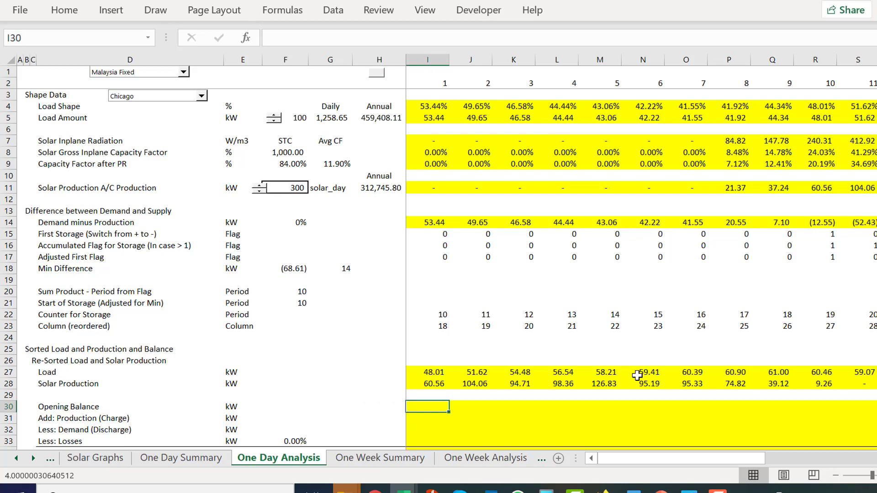
pyautogui.press('Down')
pyautogui.press('Down')
pyautogui.press('Down')
pyautogui.press('Down')
pyautogui.press('Down')
pyautogui.press('Down')
pyautogui.press('Down')
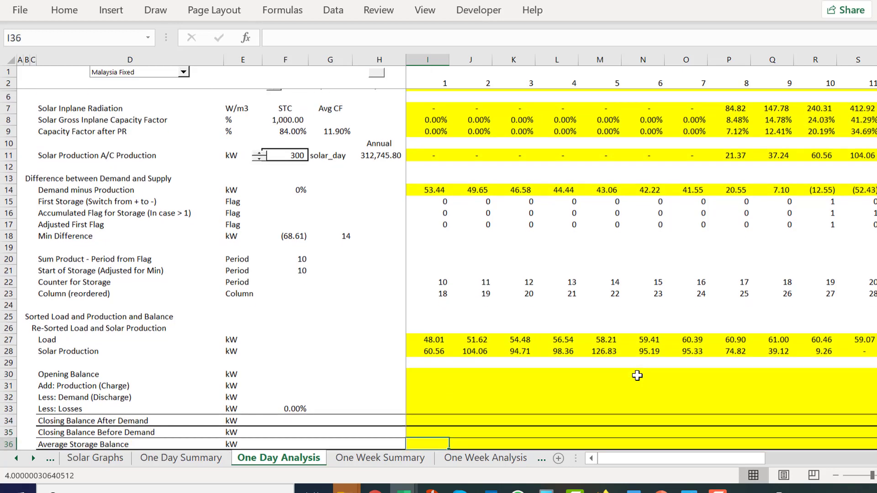
pyautogui.press('Up')
pyautogui.press('Up')
pyautogui.press('Up')
pyautogui.press('Up')
pyautogui.press('Up')
pyautogui.press('Up')
pyautogui.press('Up')
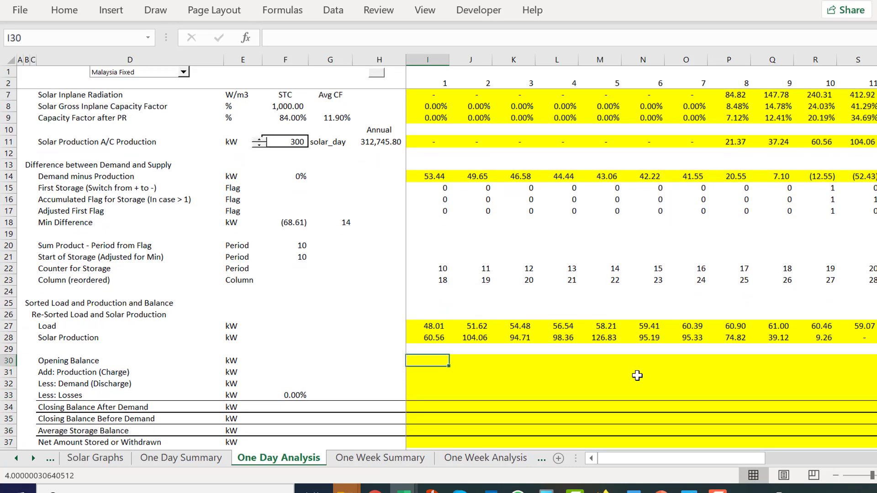
# Step: Set the first Opening Balance in I30 to =H34, the Closing Balance After Demand of the preceding column
pyautogui.press('Left')
pyautogui.press('Right')
pyautogui.write('=')
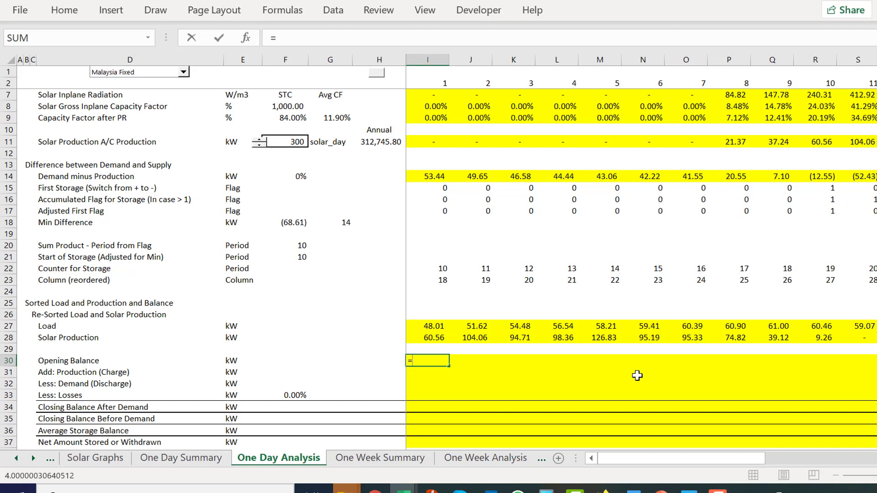
pyautogui.press('Down')
pyautogui.press('Down')
pyautogui.press('Down')
pyautogui.press('Down')
pyautogui.press('Down')
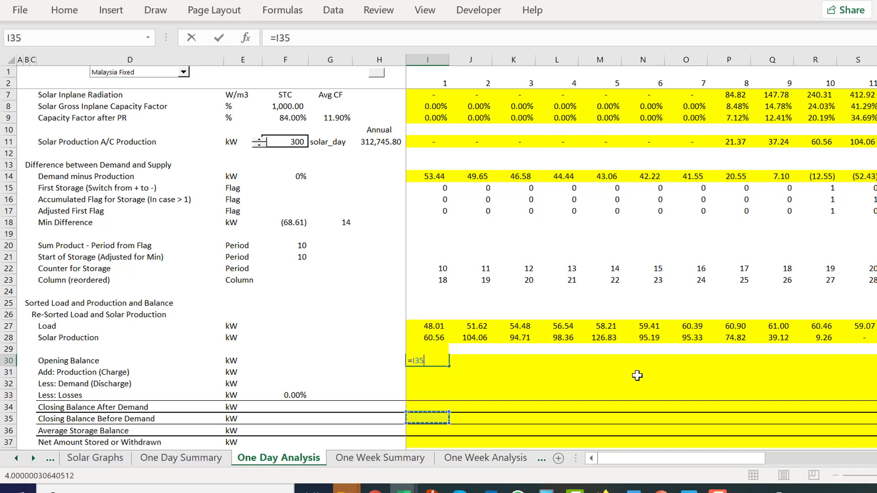
pyautogui.press('Left')
pyautogui.press('Up')
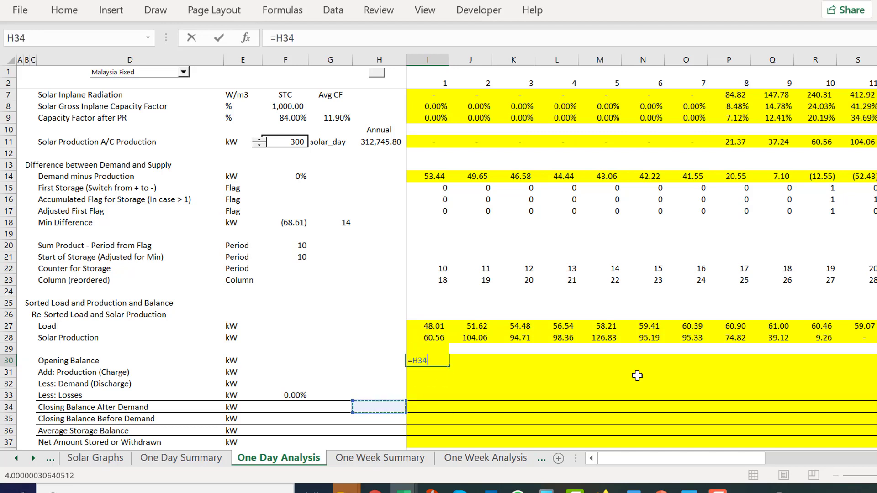
pyautogui.press('Return')
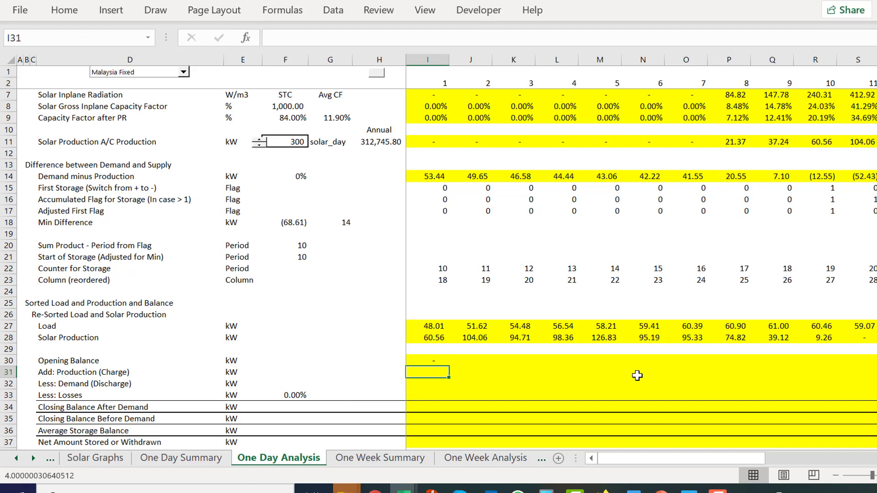
# Step: Set the first Add: Production (Charge) cell I31 to =I28, linking it to the re-sorted Solar Production
pyautogui.write('=')
pyautogui.press('Up')
pyautogui.press('Up')
pyautogui.press('Up')
pyautogui.press('Up')
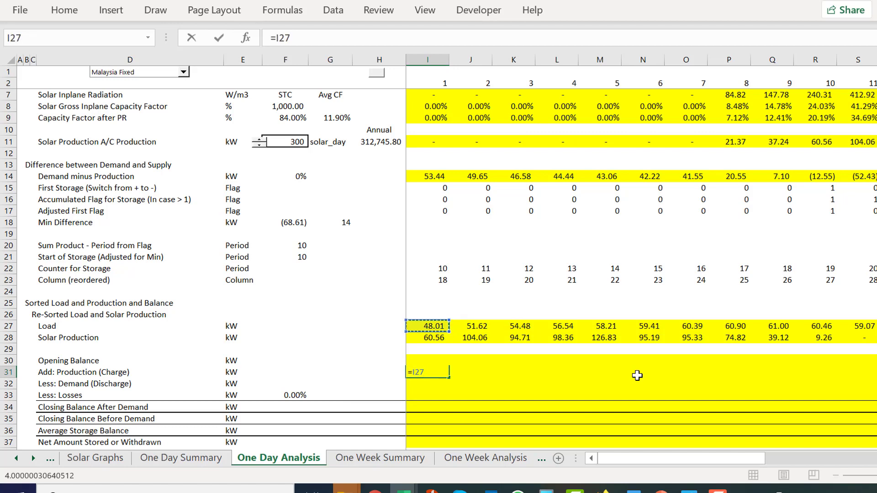
pyautogui.press('Down')
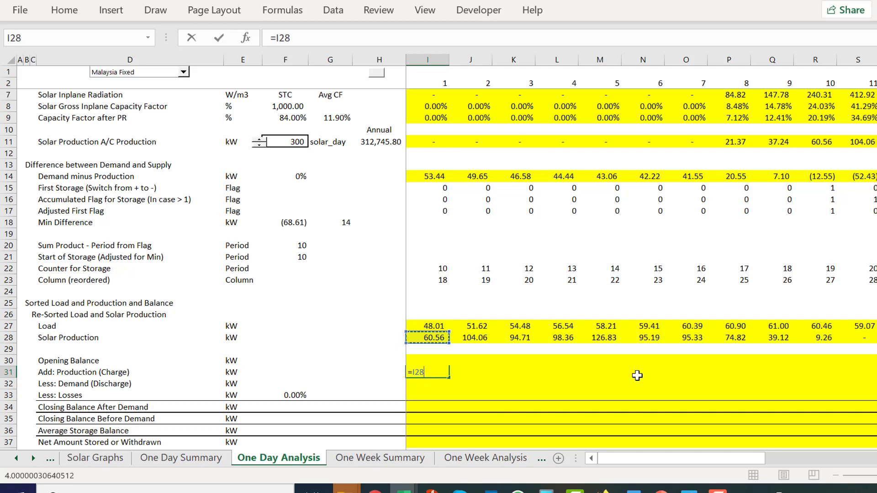
pyautogui.press('Up')
pyautogui.press('Down')
pyautogui.press('Up')
pyautogui.press('Down')
pyautogui.press('Return')
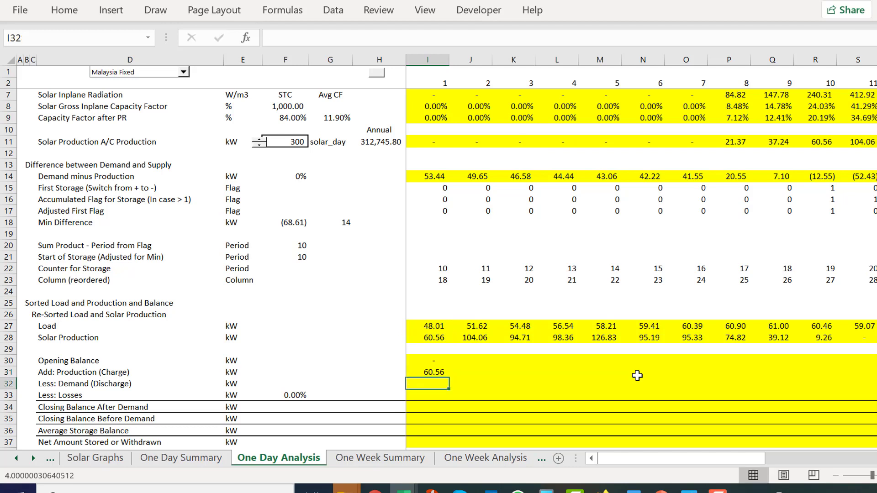
# Step: Set the first Less: Demand (Discharge) cell I32 to =I27, linking it to the re-sorted Load
pyautogui.write('=')
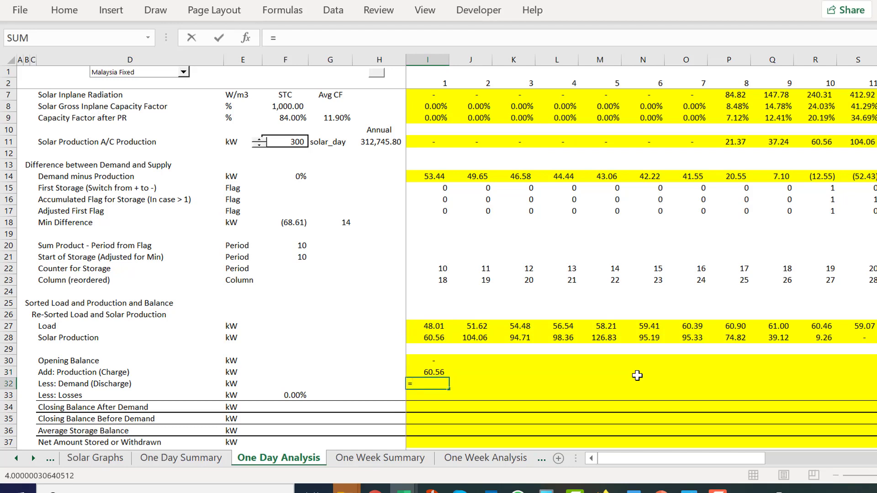
pyautogui.press('Up')
pyautogui.press('Up')
pyautogui.press('Up')
pyautogui.press('Up')
pyautogui.press('Up')
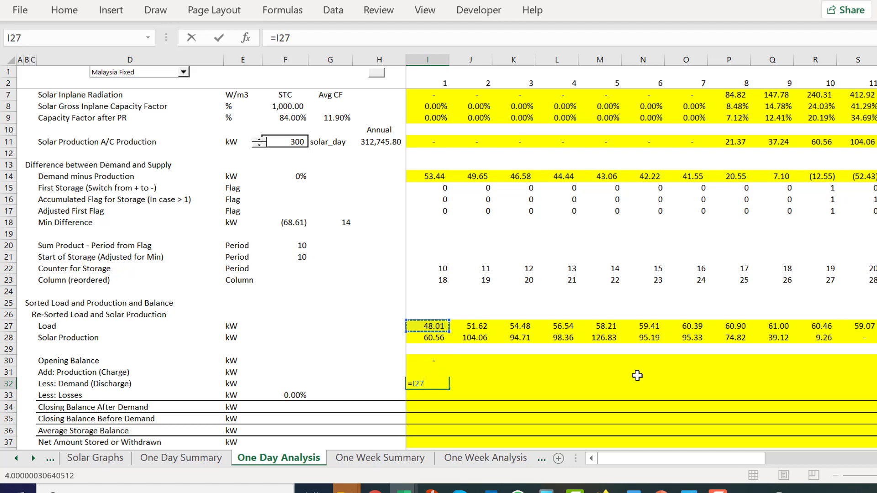
pyautogui.press('Escape')
pyautogui.press('Return')
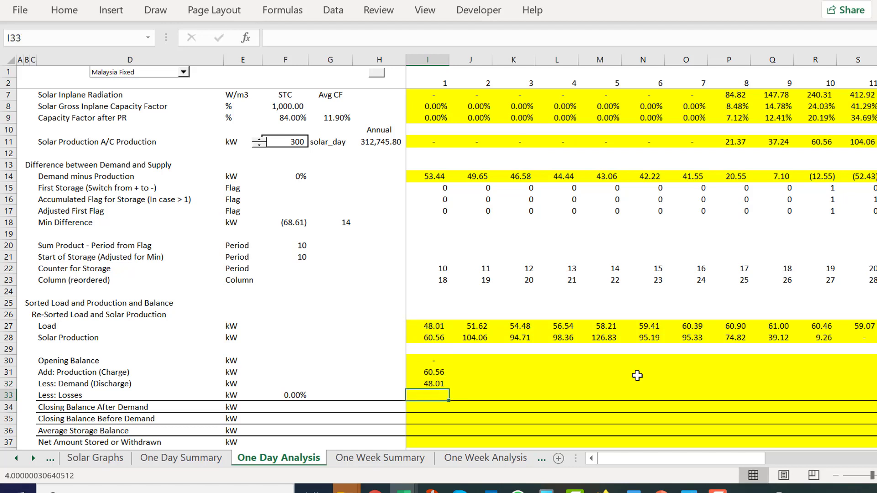
# Step: Set the first Less: Losses cell I33 to =$F$33*I31, applying the fixed loss percentage to the production charge
pyautogui.press('Up')
pyautogui.press('Up')
pyautogui.press('Down')
pyautogui.press('Down')
pyautogui.press('Up')
pyautogui.press('Down')
pyautogui.press('Down')
pyautogui.press('Left')
pyautogui.press('Left')
pyautogui.press('Left')
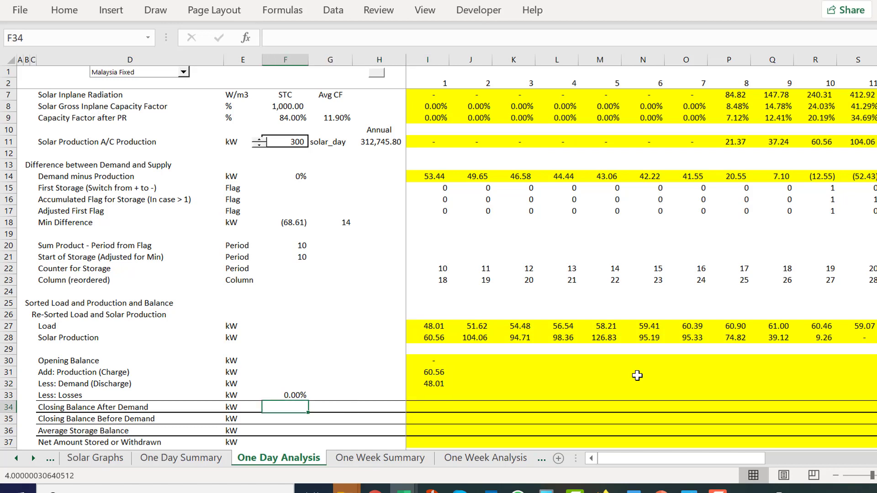
pyautogui.press('Up')
pyautogui.press('Right')
pyautogui.press('Right')
pyautogui.press('Right')
pyautogui.write('=')
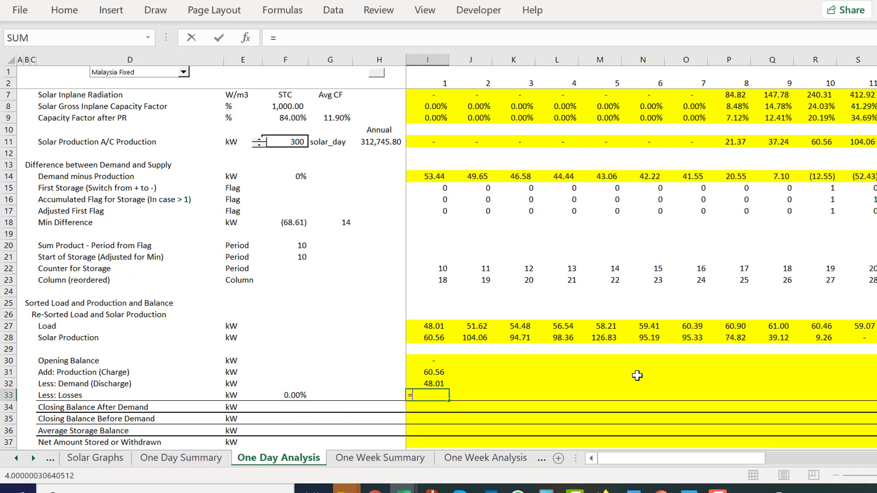
pyautogui.press('Left')
pyautogui.press('Left')
pyautogui.press('Left')
pyautogui.press('F4')
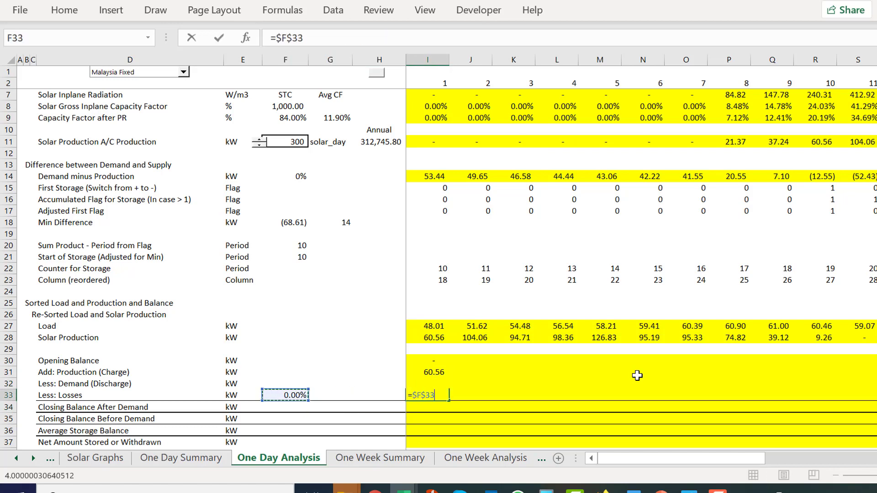
pyautogui.write('*')
pyautogui.press('Up')
pyautogui.press('Up')
pyautogui.press('Up')
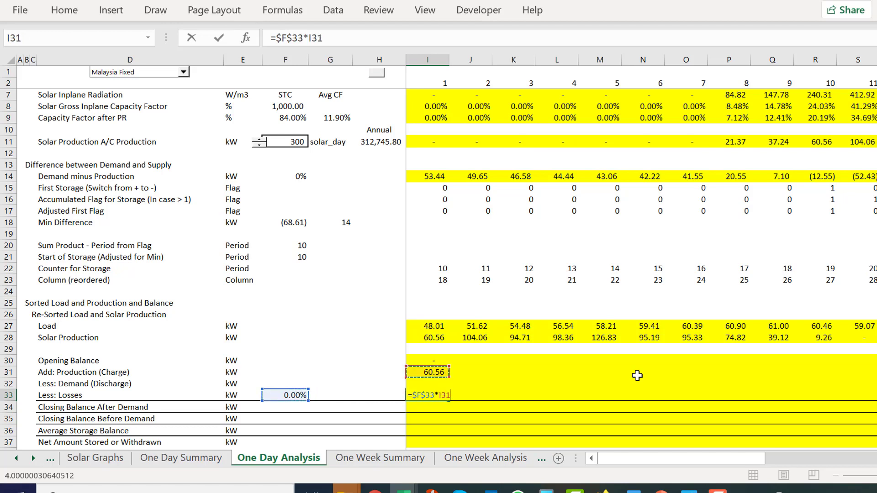
pyautogui.press('Down')
pyautogui.press('Return')
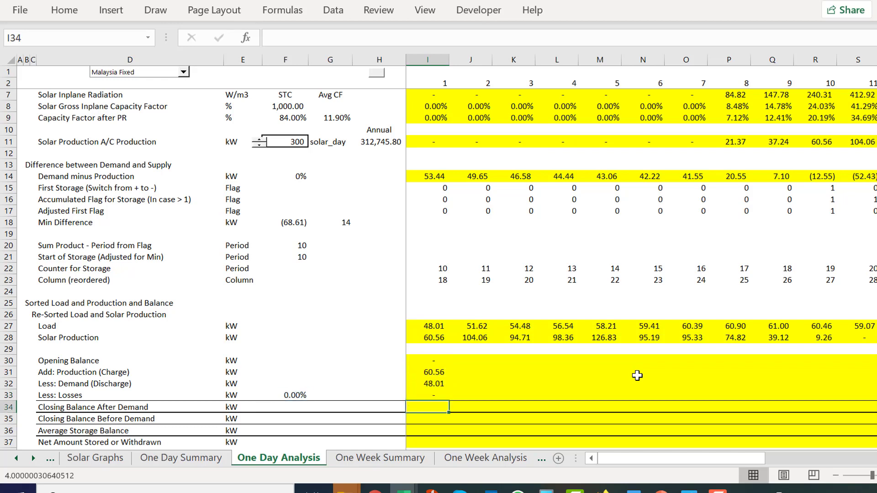
# Step: Enter =I30+I31-I32-I33 in I34 for the first Closing Balance After Demand
pyautogui.write('=')
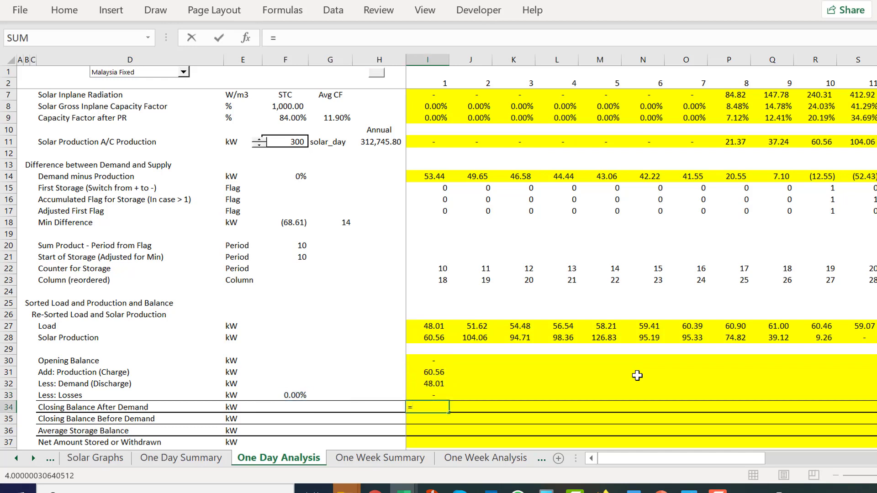
pyautogui.press('Up')
pyautogui.press('Up')
pyautogui.press('Up')
pyautogui.press('Up')
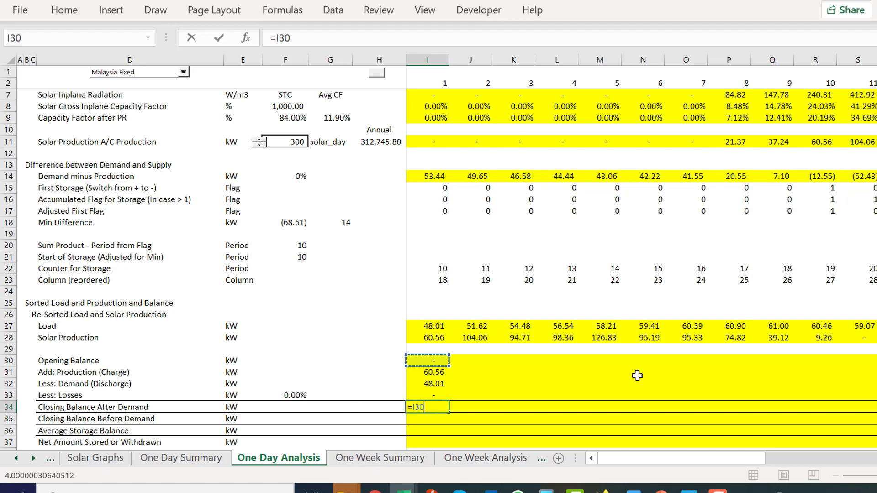
pyautogui.write('+')
pyautogui.press('Up')
pyautogui.press('Up')
pyautogui.press('Up')
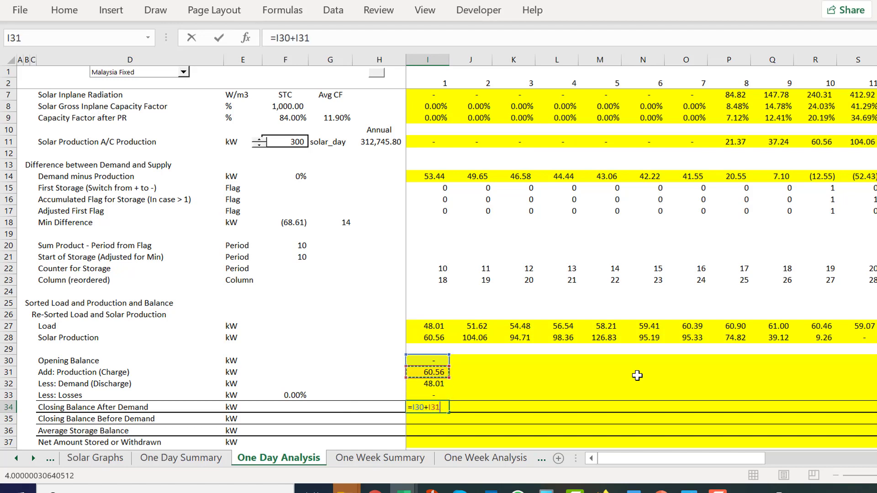
pyautogui.write('-')
pyautogui.press('Up')
pyautogui.press('Up')
pyautogui.press('Up')
pyautogui.press('Down')
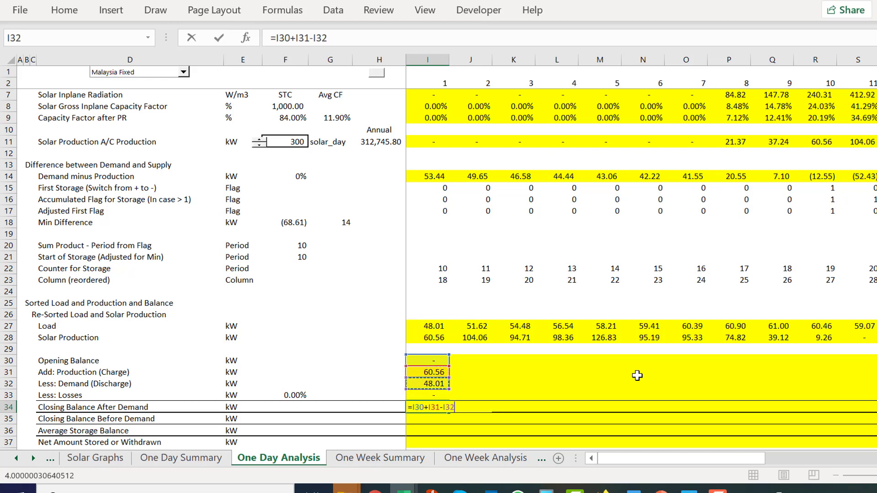
pyautogui.write('-')
pyautogui.press('Up')
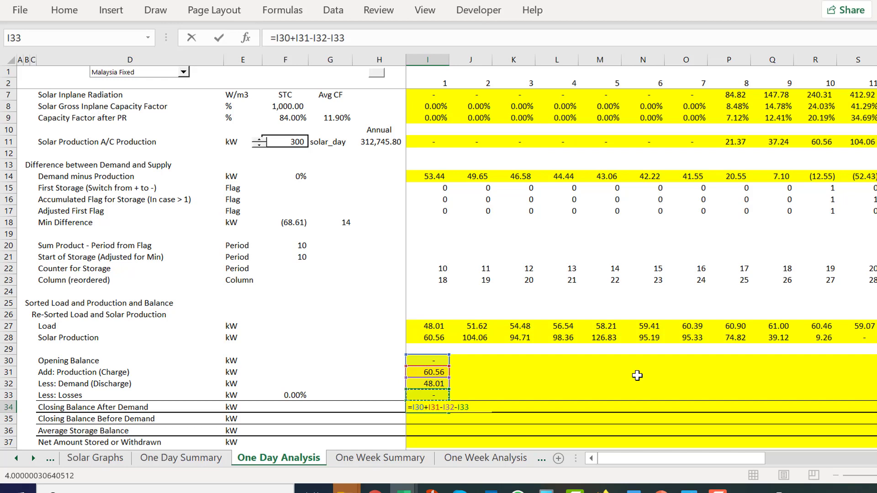
pyautogui.press('Return')
# Step: Copy the storage balance formulas in I30:I34 across the hourly columns
pyautogui.press('Up')
pyautogui.press('Up')
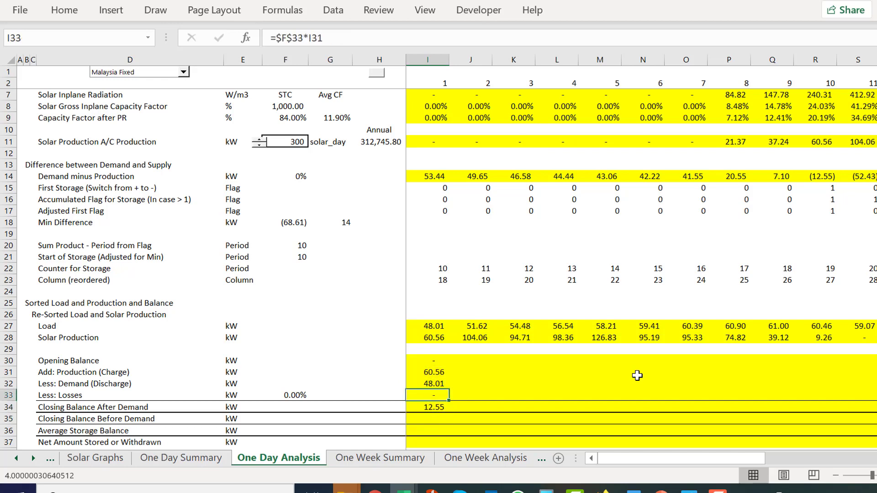
pyautogui.press('Up')
pyautogui.press('Up')
pyautogui.press('Up')
pyautogui.hotkey('shift', 'Down')
pyautogui.hotkey('shift', 'Down')
pyautogui.hotkey('shift', 'Down')
pyautogui.hotkey('shift', 'Down')
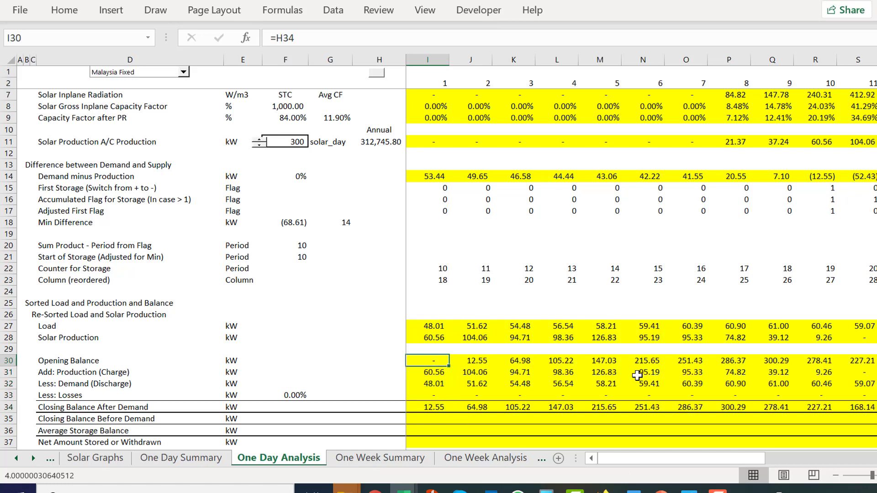
# Step: Examine the charge, demand, losses and closing balance formulas in the first two hourly columns
pyautogui.press('Down')
pyautogui.press('Down')
pyautogui.press('Down')
pyautogui.press('Down')
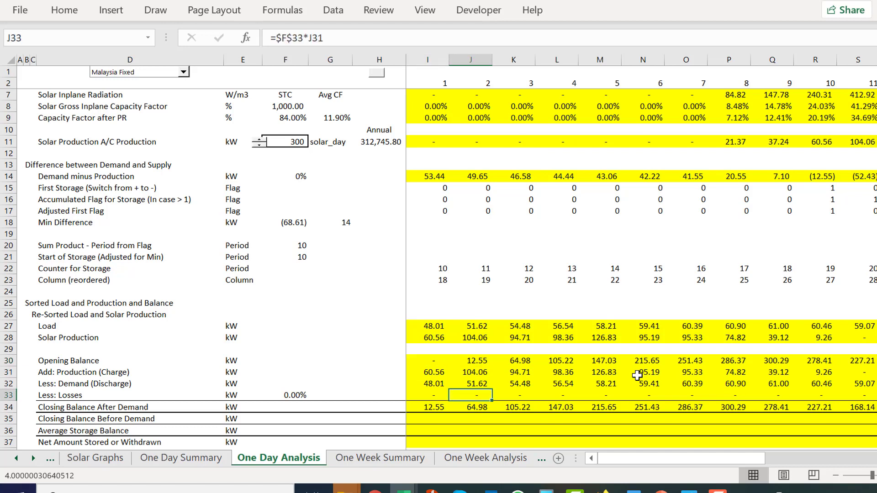
pyautogui.press('Up')
pyautogui.press('Up')
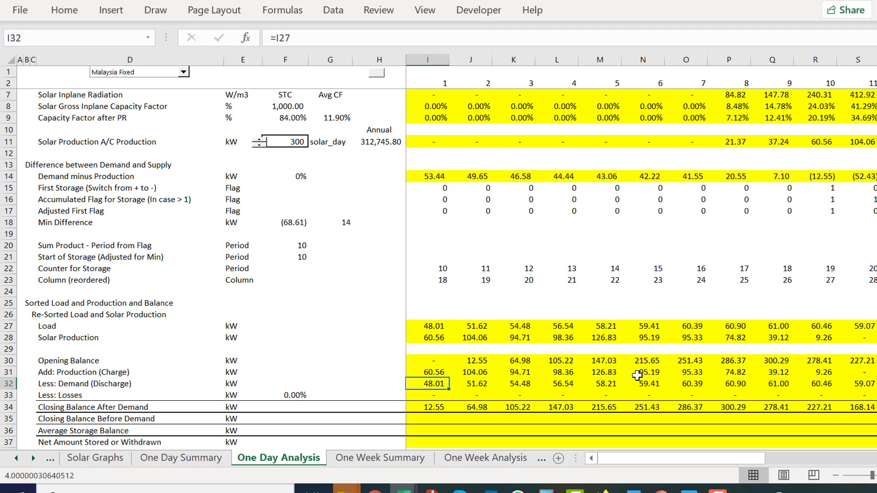
pyautogui.press('Up')
pyautogui.press('Down')
pyautogui.press('Down')
pyautogui.press('Down')
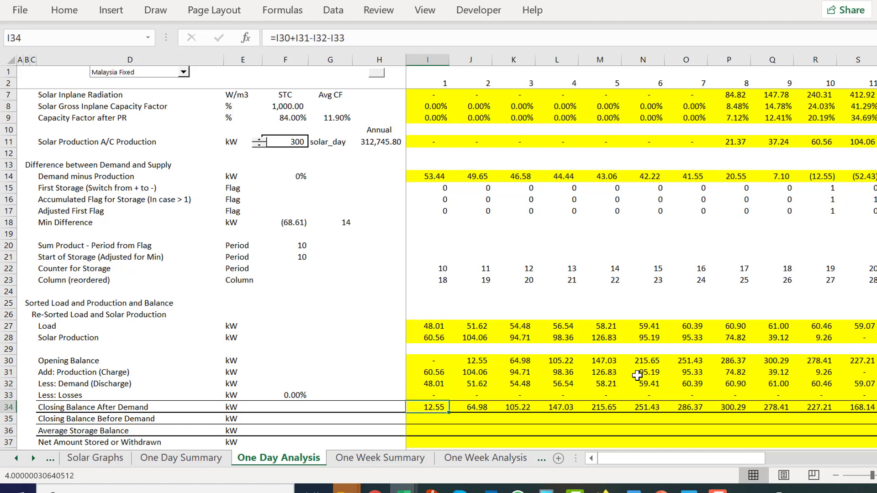
# Step: Examine how the Closing Balance After Demand in row 34 develops across the first hours
pyautogui.press('Right')
pyautogui.press('Right')
pyautogui.press('Right')
pyautogui.press('Right')
pyautogui.press('Right')
pyautogui.press('Right')
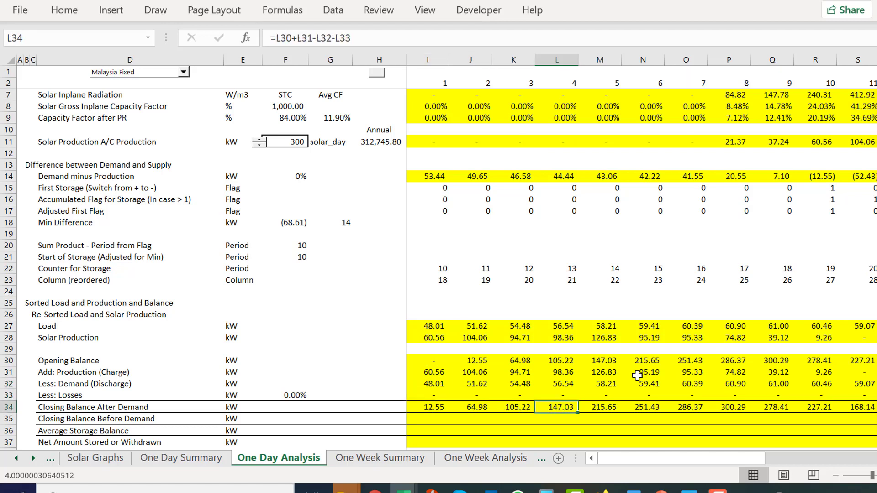
pyautogui.press('Left')
pyautogui.press('Left')
pyautogui.press('Left')
pyautogui.press('Left')
pyautogui.press('Left')
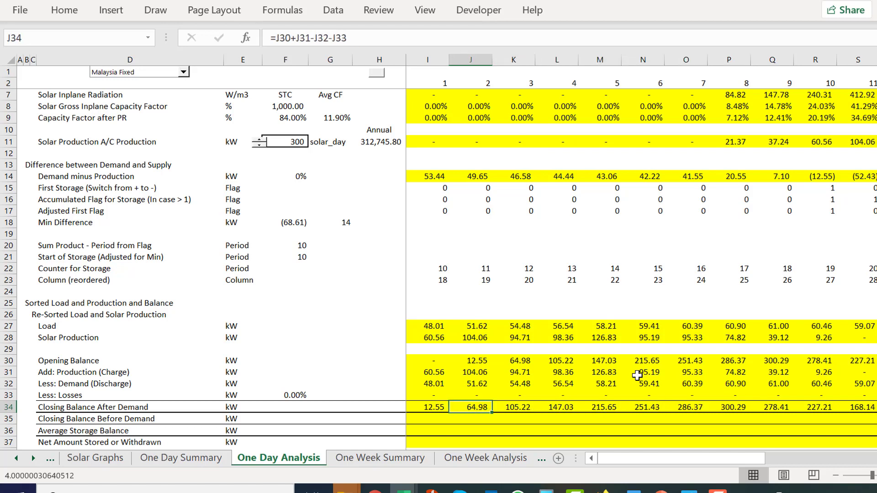
pyautogui.press('Right')
pyautogui.press('Right')
pyautogui.press('Right')
pyautogui.press('Right')
pyautogui.press('Left')
pyautogui.press('Left')
pyautogui.press('Left')
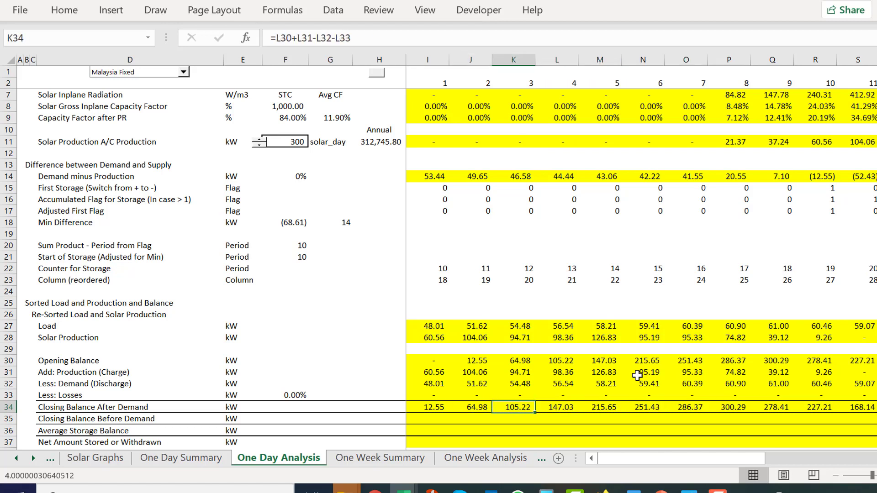
pyautogui.press('Left')
pyautogui.press('Left')
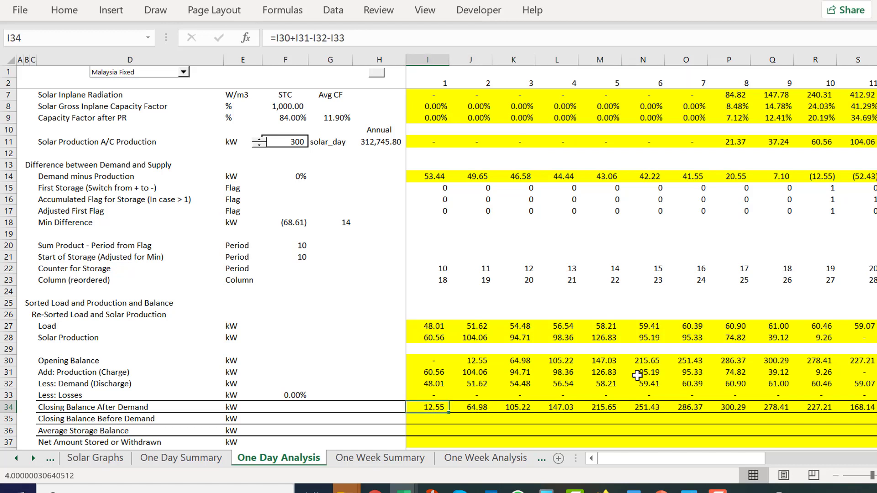
# Step: Change the unit of the Opening Balance row in E30 to kWh
pyautogui.press('Left')
pyautogui.press('Left')
pyautogui.press('Left')
pyautogui.press('Left')
pyautogui.press('Left')
pyautogui.press('Up')
pyautogui.press('Up')
pyautogui.press('Up')
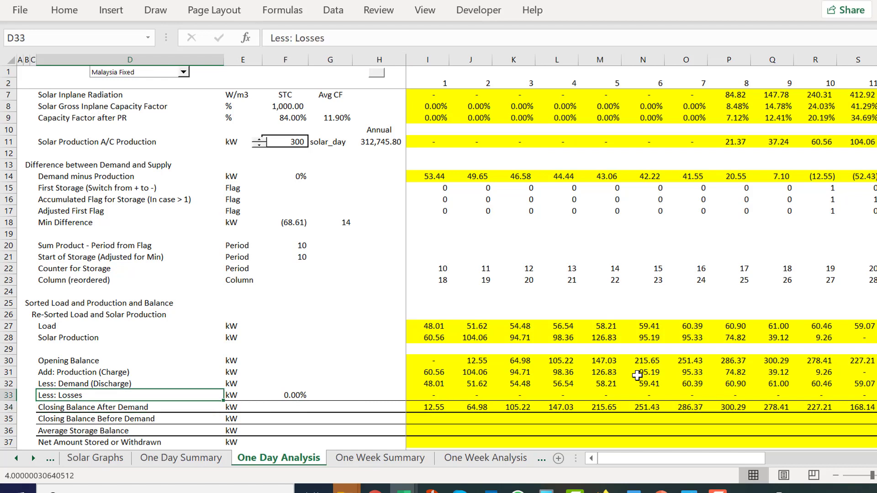
pyautogui.press('Up')
pyautogui.press('Right')
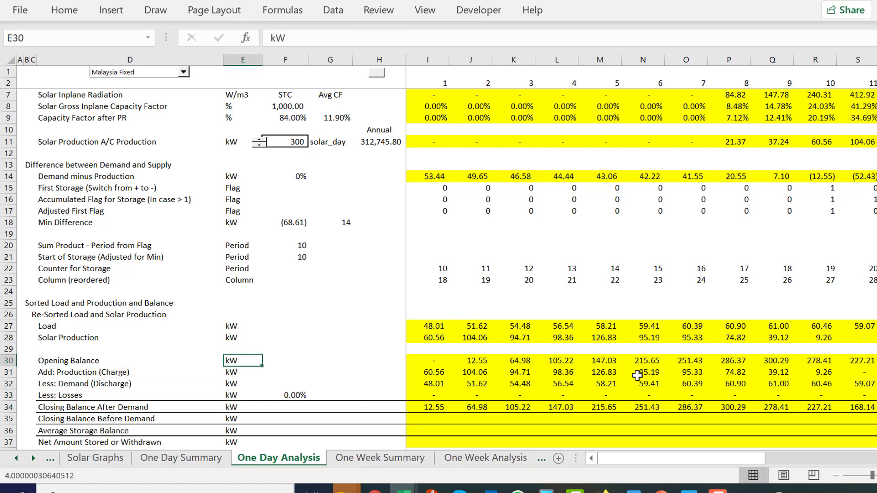
pyautogui.press('F2')
pyautogui.write('h')
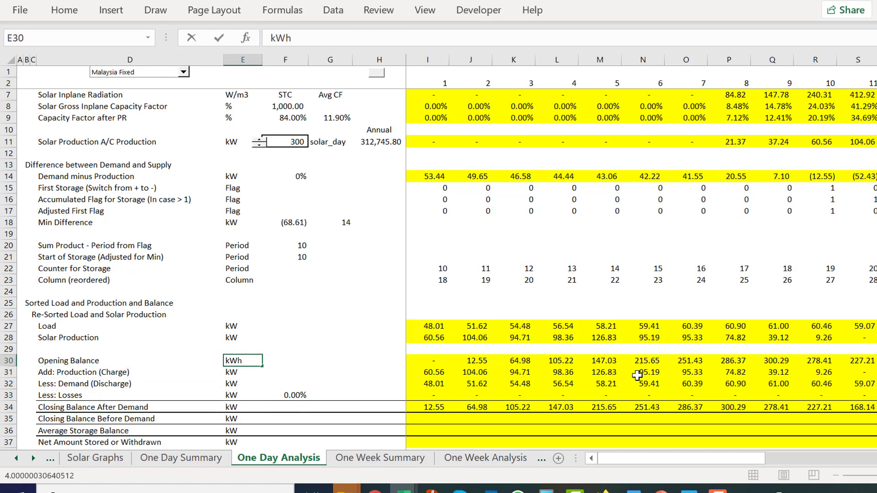
pyautogui.press('Return')
# Step: Change the unit of the Closing Balance After Demand row in E34 to kWh
pyautogui.press('Down')
pyautogui.press('Down')
pyautogui.press('Down')
pyautogui.press('F2')
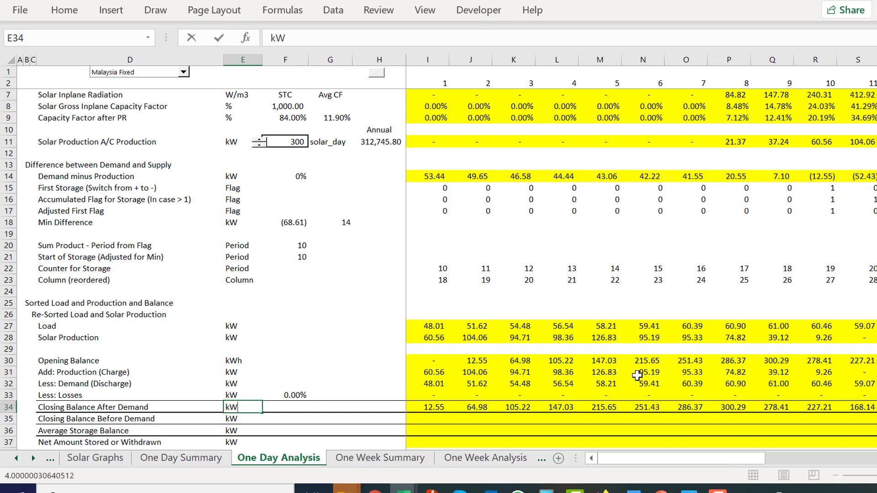
pyautogui.write('h')
pyautogui.hotkey('ctrl', 'Return')
# Step: Change the units of Closing Balance Before Demand in E35 and Average Storage Balance in E36 to kWh
pyautogui.press('Down')
pyautogui.press('Down')
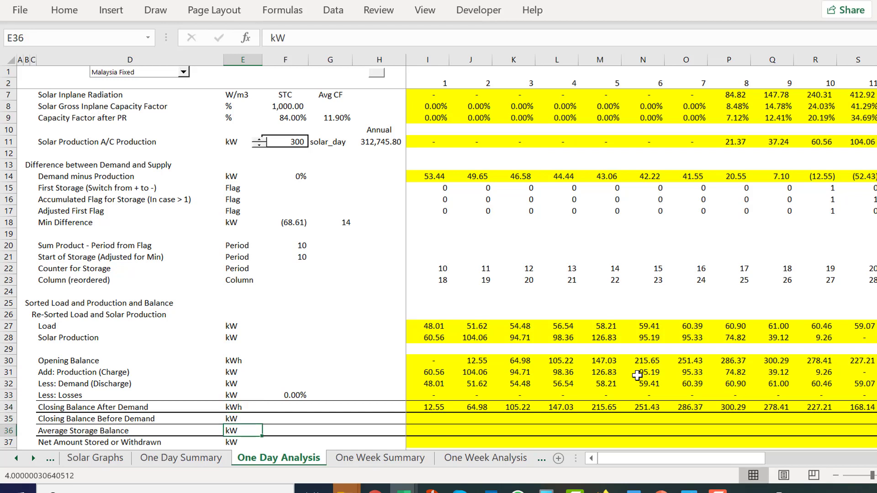
pyautogui.press('Up')
pyautogui.press('F2')
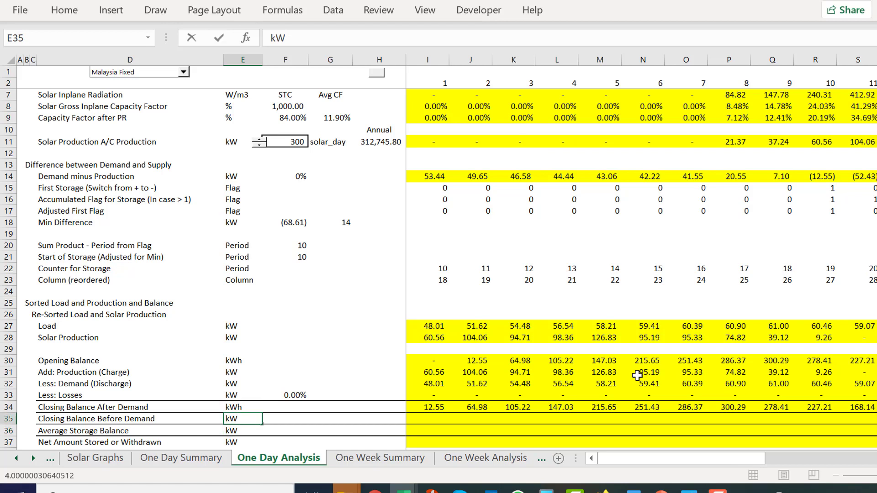
pyautogui.write('h')
pyautogui.press('Return')
pyautogui.press('F2')
pyautogui.write('h')
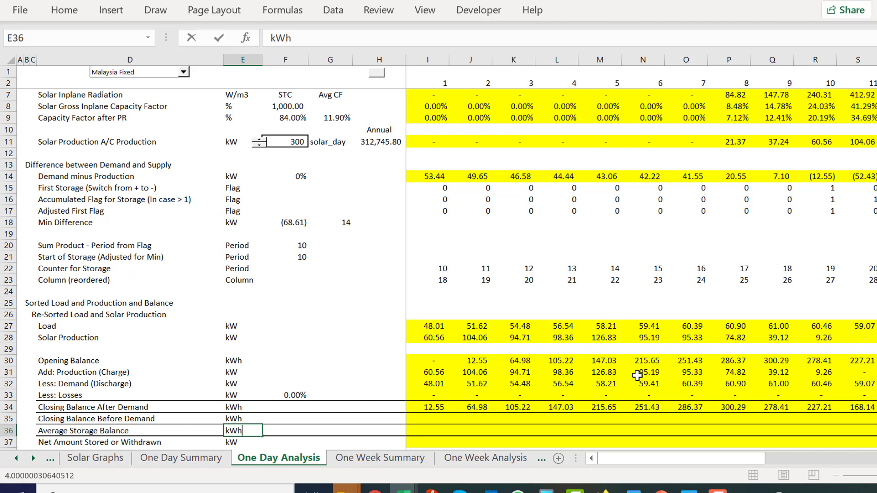
pyautogui.press('Return')
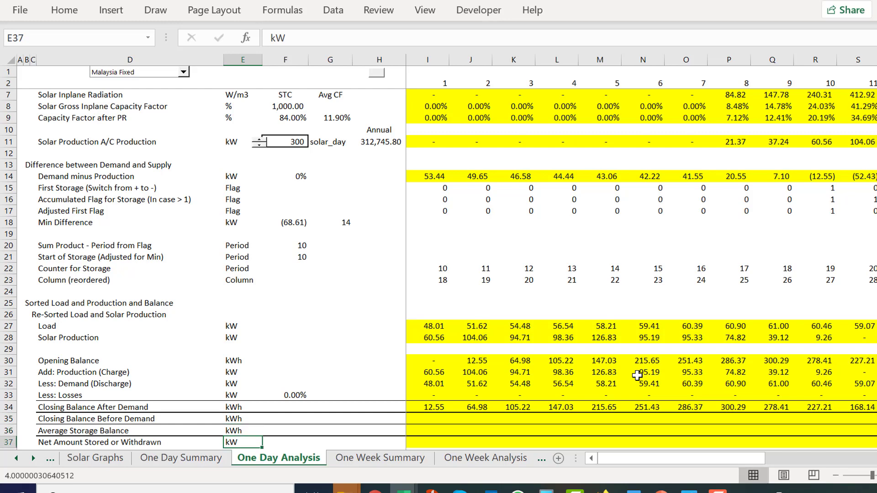
# Step: Check the units of the storage balance rows and of Net Amount Stored or Withdrawn
pyautogui.press('Down')
pyautogui.press('Down')
pyautogui.press('Up')
pyautogui.press('Up')
pyautogui.press('Up')
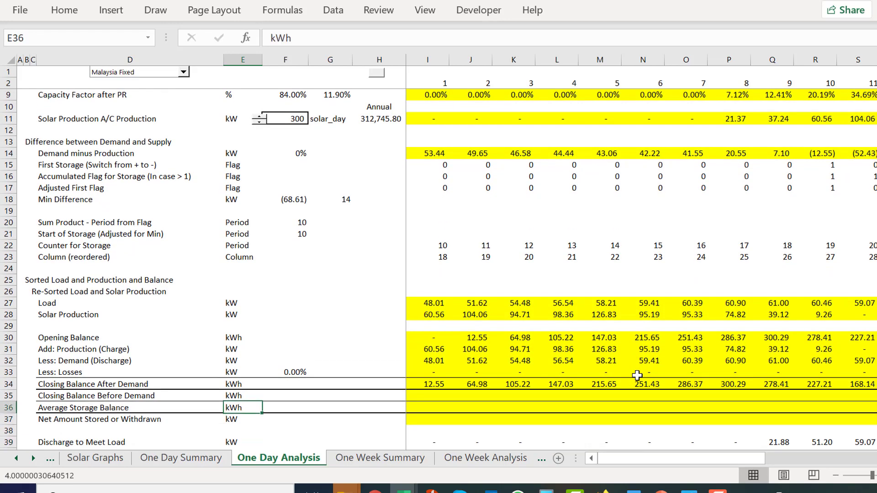
pyautogui.press('Up')
pyautogui.press('Up')
pyautogui.press('Up')
pyautogui.press('Up')
pyautogui.press('Right')
pyautogui.press('Right')
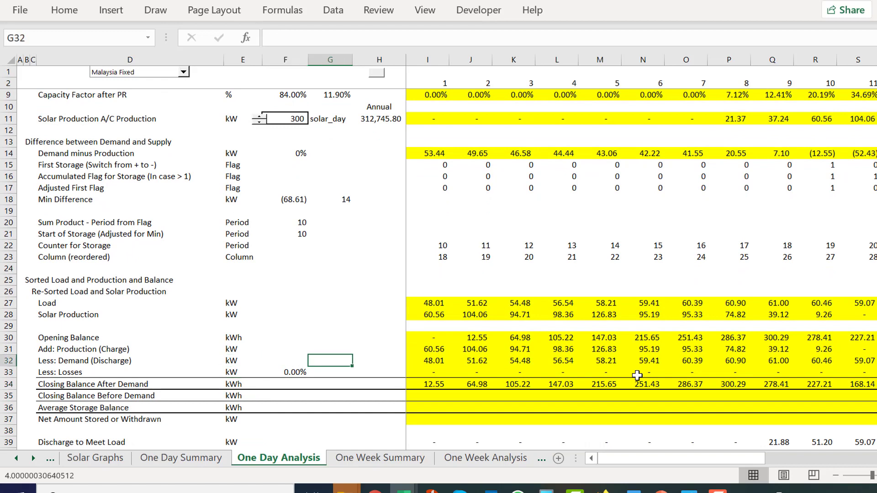
# Step: Review the Closing Balance After Demand values in row 34 from the first hour through about the tenth
pyautogui.press('Right')
pyautogui.press('Right')
pyautogui.press('Down')
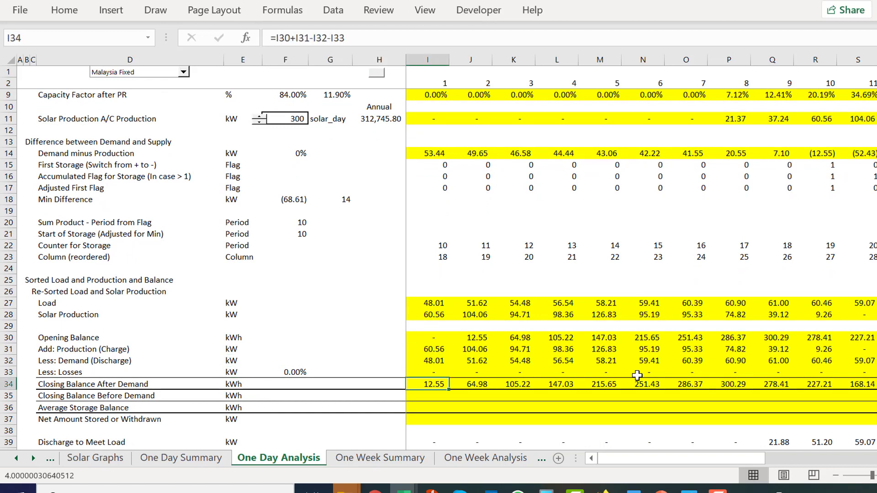
pyautogui.press('Right')
pyautogui.press('Right')
pyautogui.press('Right')
pyautogui.press('Right')
pyautogui.press('Right')
pyautogui.press('Right')
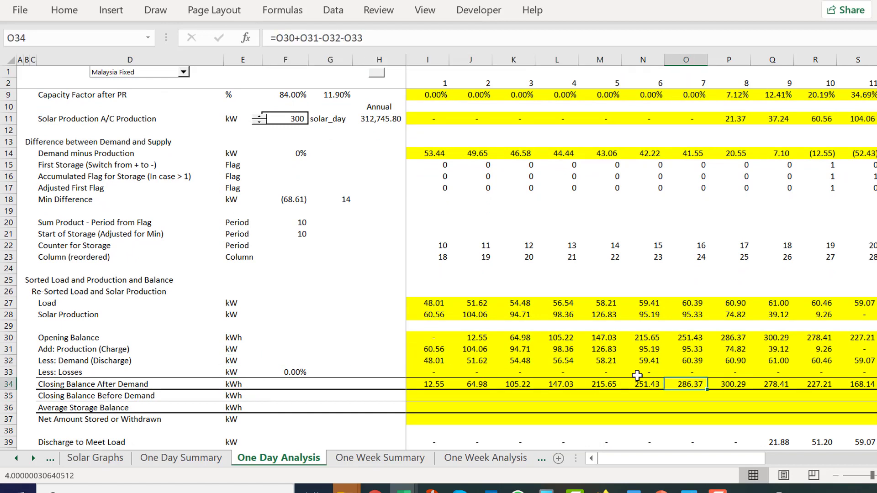
pyautogui.press('Right')
pyautogui.press('Right')
pyautogui.press('Right')
pyautogui.press('Left')
pyautogui.press('Left')
pyautogui.press('Left')
pyautogui.press('Left')
pyautogui.press('Left')
pyautogui.press('Left')
pyautogui.press('Left')
pyautogui.press('Left')
pyautogui.press('Left')
pyautogui.press('Left')
pyautogui.press('Left')
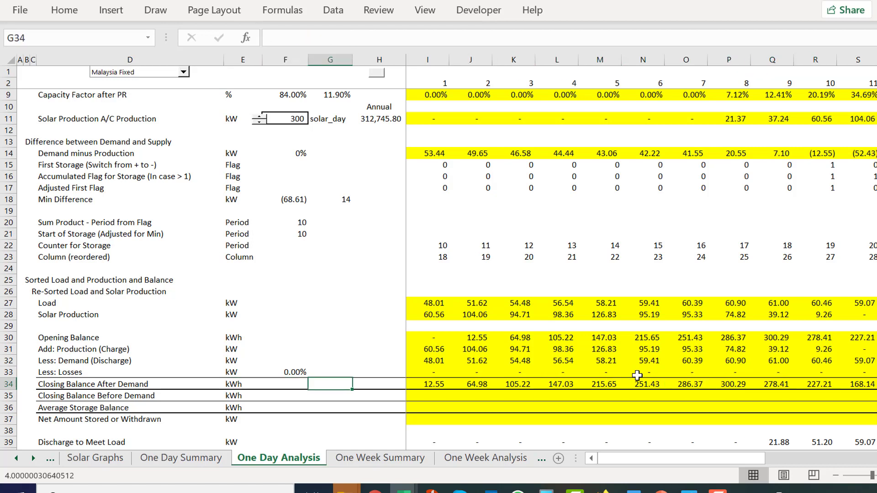
# Step: Insert a column sparkline in H34 for the Closing Balance After Demand values in I34:AF34
pyautogui.press('Right')
pyautogui.press('Right')
pyautogui.press('Left')
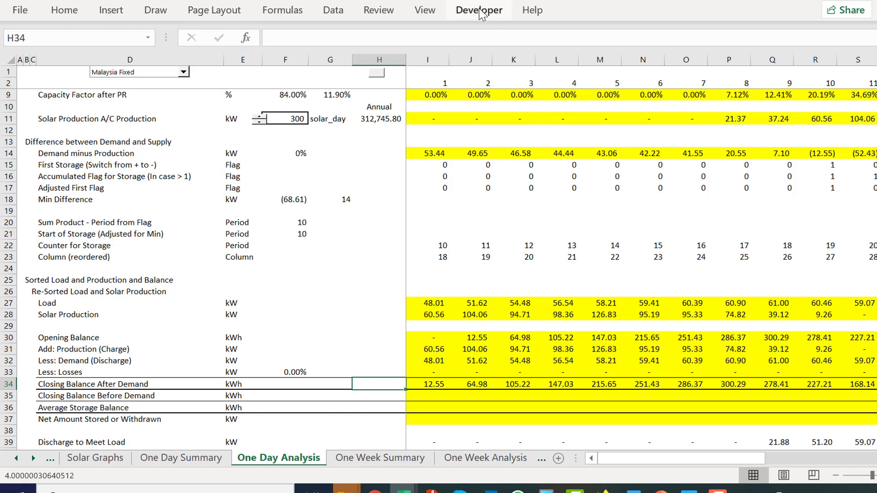
pyautogui.click(110, 11)
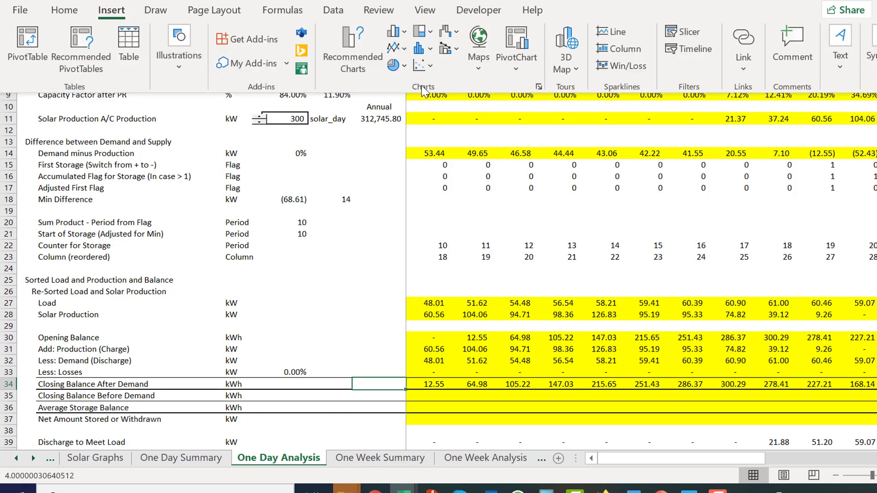
pyautogui.click(631, 50)
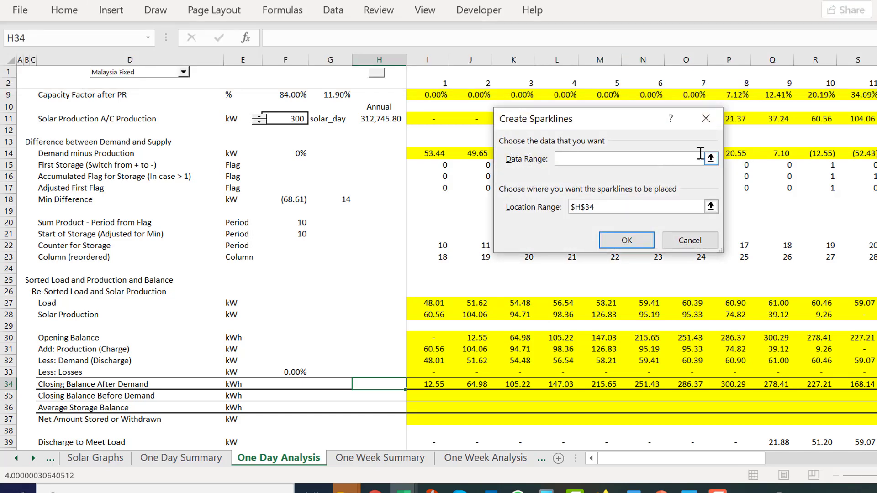
pyautogui.click(710, 158)
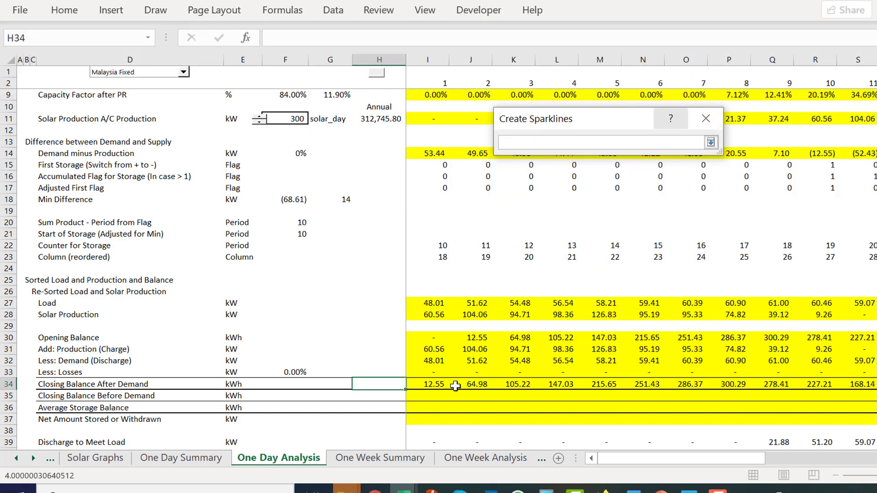
pyautogui.click(436, 383)
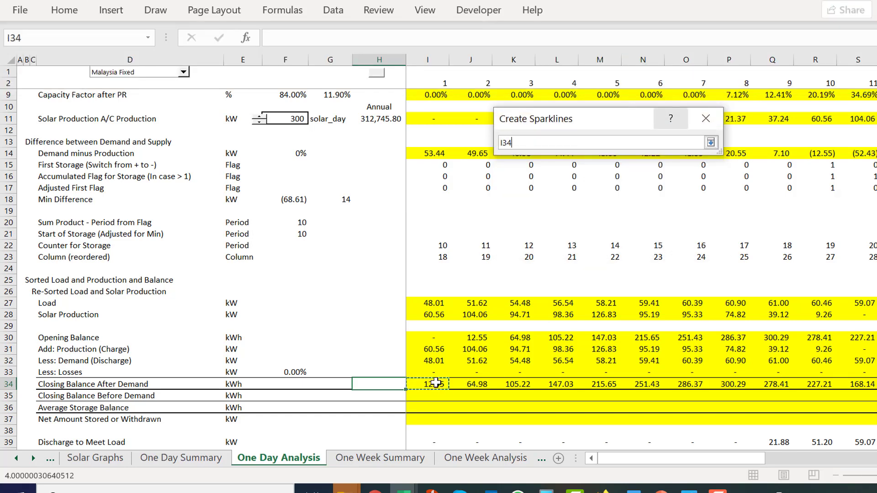
pyautogui.moveTo(436, 384); pyautogui.dragTo(600, 384)
pyautogui.hotkey('shift', 'Right')
pyautogui.hotkey('shift', 'Right')
pyautogui.hotkey('shift', 'Right')
pyautogui.hotkey('shift', 'Right')
pyautogui.hotkey('shift', 'Right')
pyautogui.hotkey('shift', 'Right')
pyautogui.hotkey('shift', 'Right')
pyautogui.hotkey('shift', 'Right')
pyautogui.hotkey('shift', 'Right')
pyautogui.hotkey('shift', 'Right')
pyautogui.hotkey('shift', 'Right')
pyautogui.hotkey('shift', 'Right')
pyautogui.hotkey('shift', 'Right')
pyautogui.hotkey('shift', 'Right')
pyautogui.hotkey('shift', 'Right')
pyautogui.hotkey('shift', 'Right')
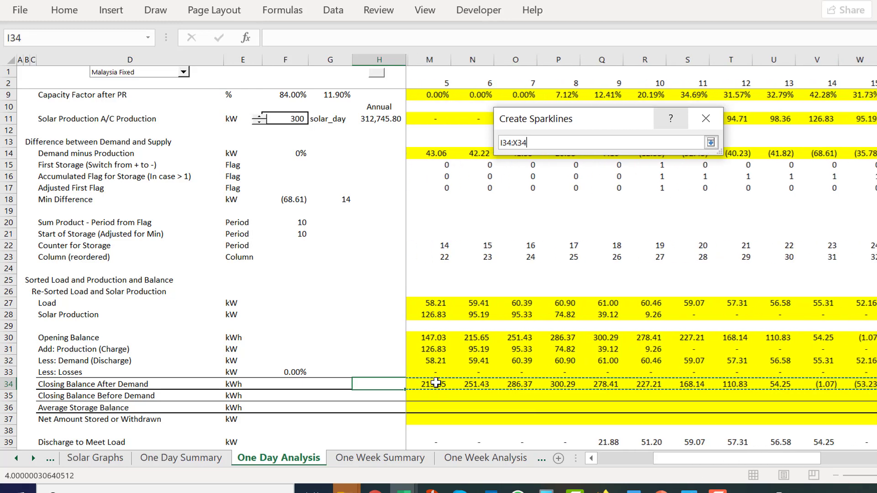
pyautogui.hotkey('shift', 'Right')
pyautogui.hotkey('shift', 'Right')
pyautogui.hotkey('shift', 'Right')
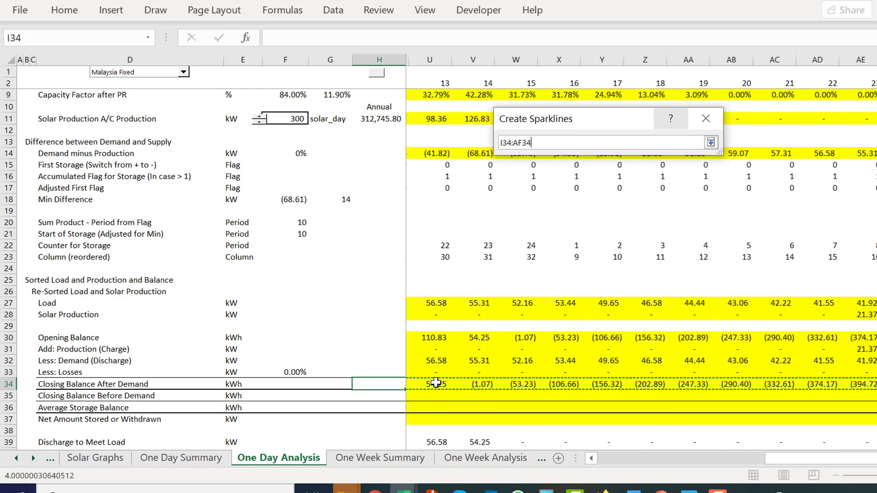
pyautogui.press('Return')
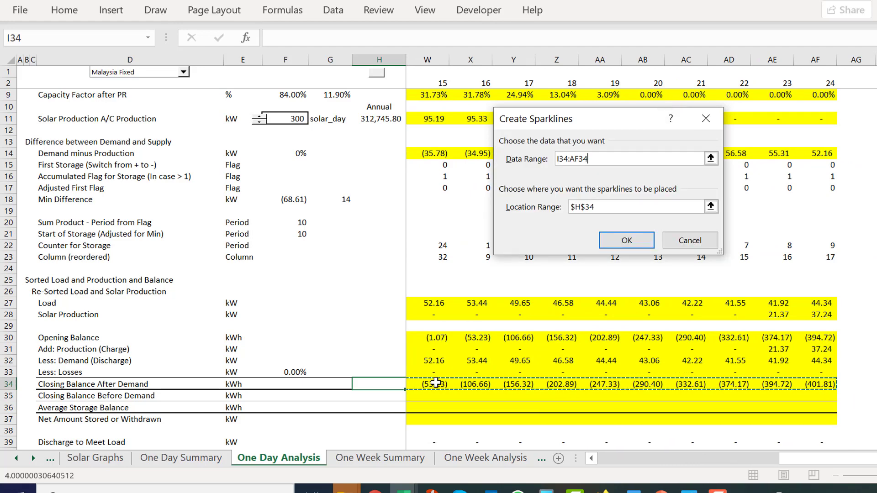
pyautogui.press('Return')
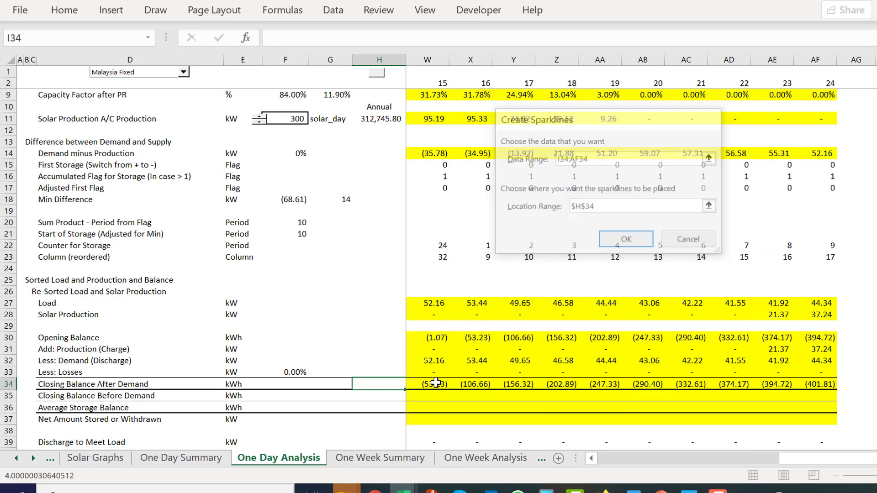
pyautogui.press('Left')
pyautogui.press('Right')
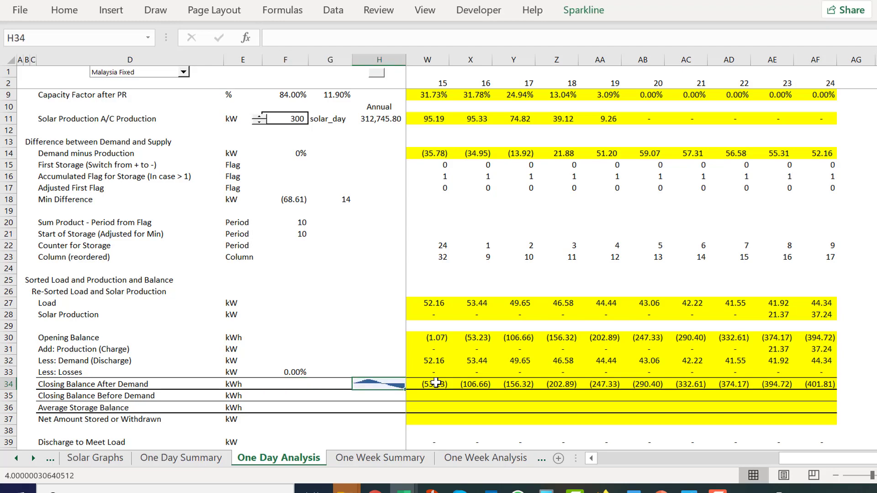
# Step: Set Less: Demand (Discharge) in I32 to =MIN(I27,I30+I31) and fill the formula across row 32
pyautogui.press('Right')
pyautogui.press('Up')
pyautogui.press('Up')
pyautogui.press('Up')
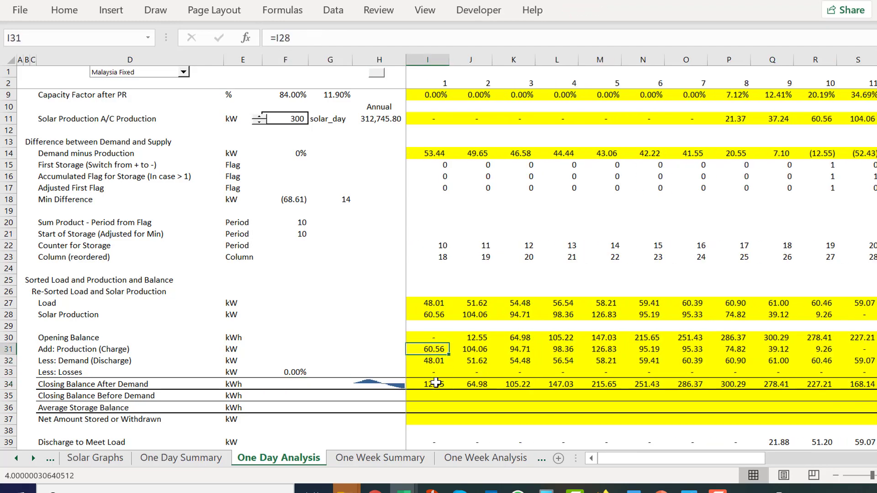
pyautogui.press('Left')
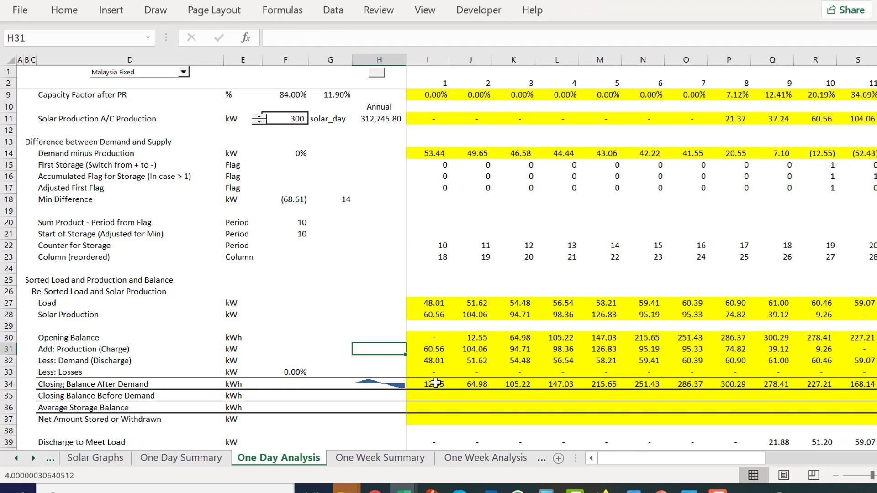
pyautogui.press('Right')
pyautogui.press('Left')
pyautogui.press('Right')
pyautogui.press('Down')
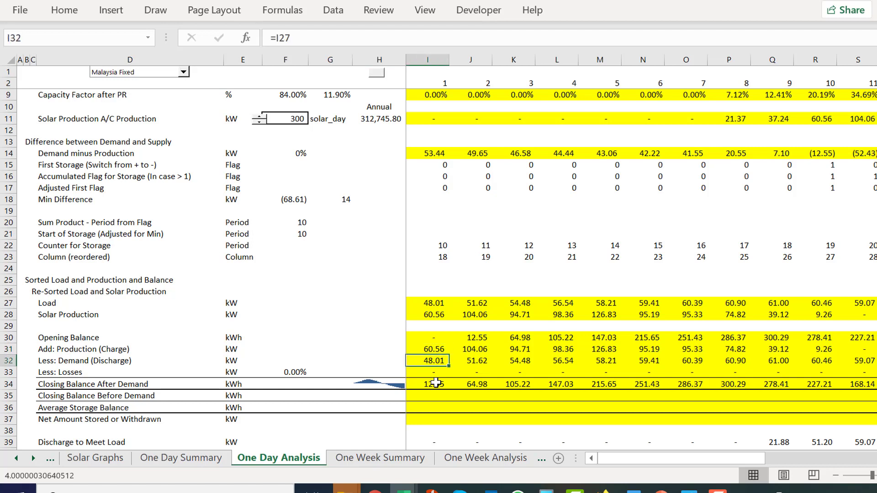
pyautogui.press('Left')
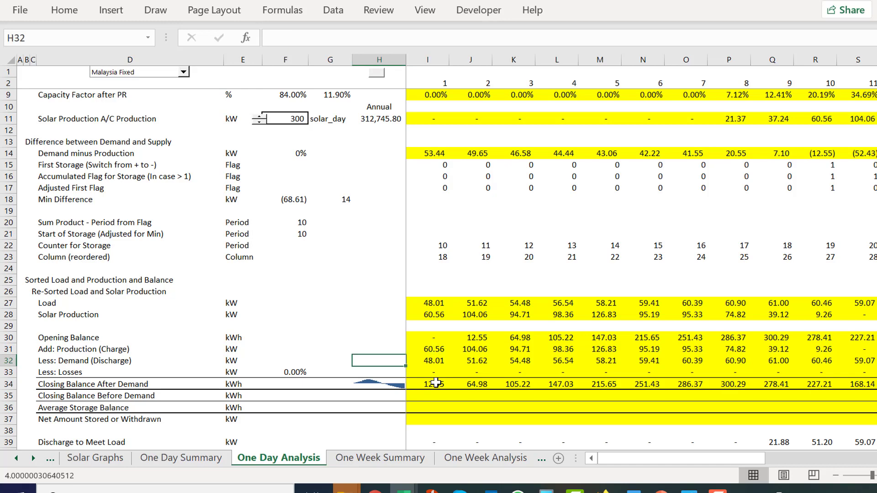
pyautogui.press('Right')
pyautogui.press('F2')
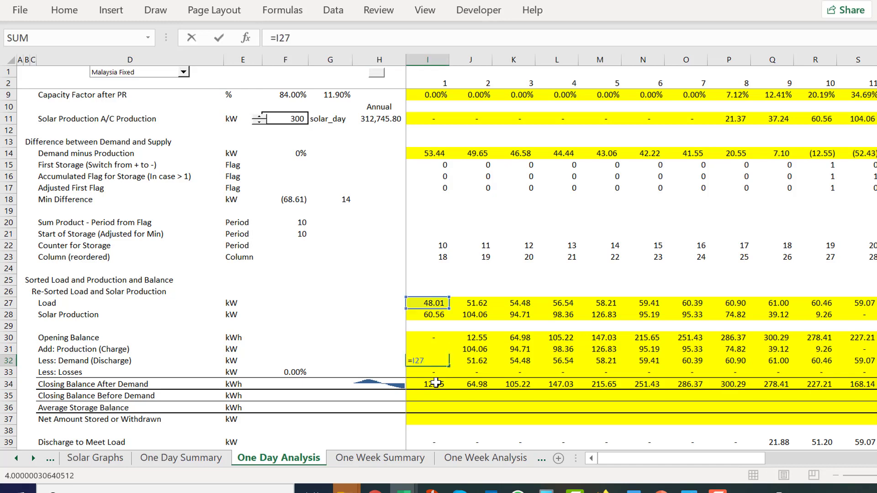
pyautogui.write('min(I27')
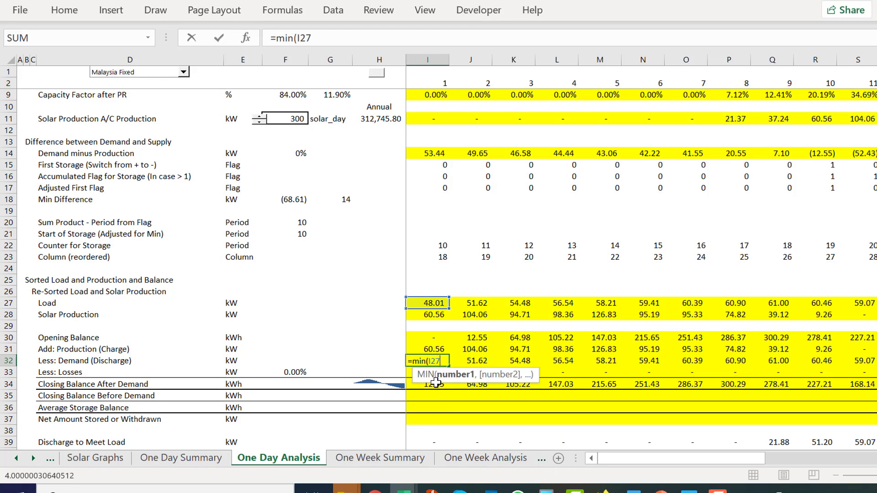
pyautogui.write(',')
pyautogui.click(420, 336)
pyautogui.write('+')
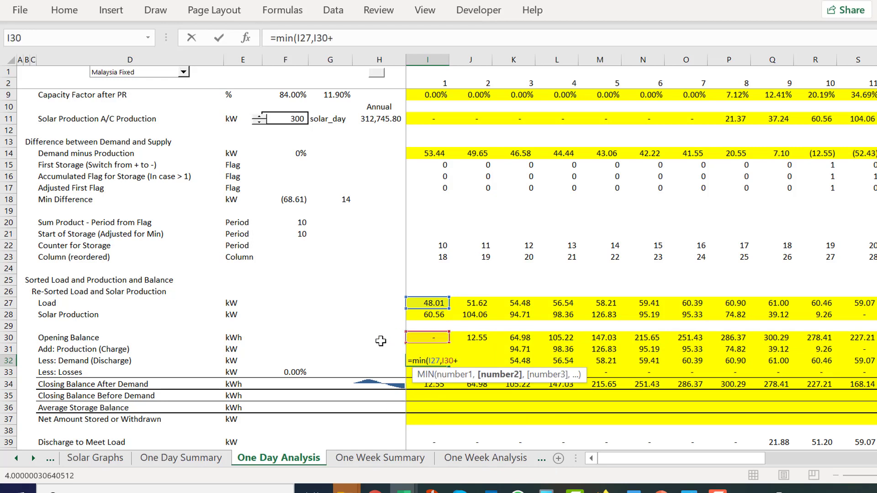
pyautogui.press('Up')
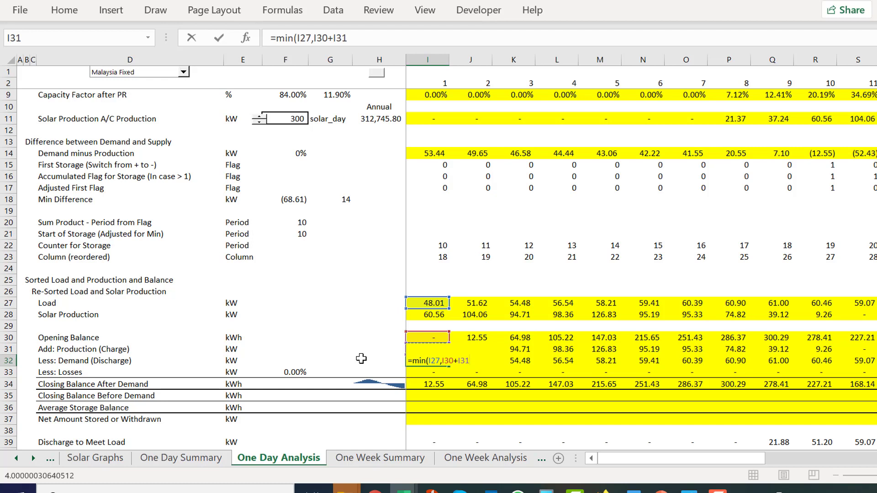
pyautogui.hotkey('ctrl', 'Return')
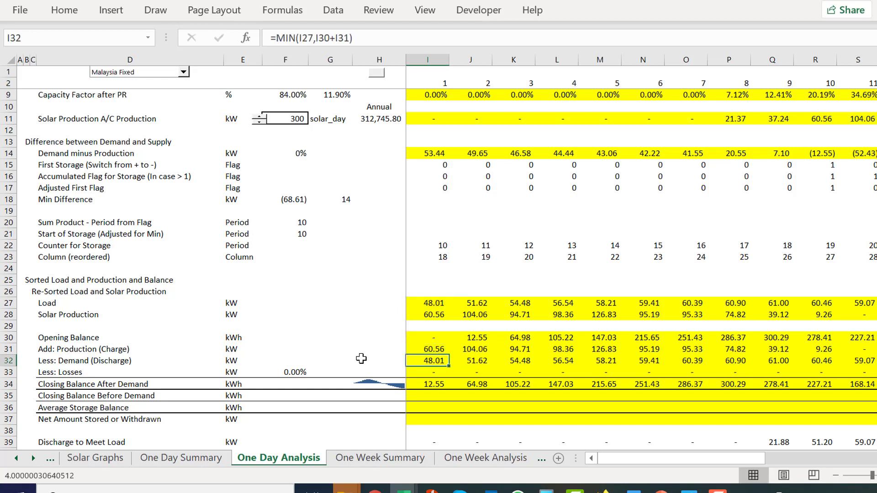
pyautogui.hotkey('ctrl', 'shift', 'Right')
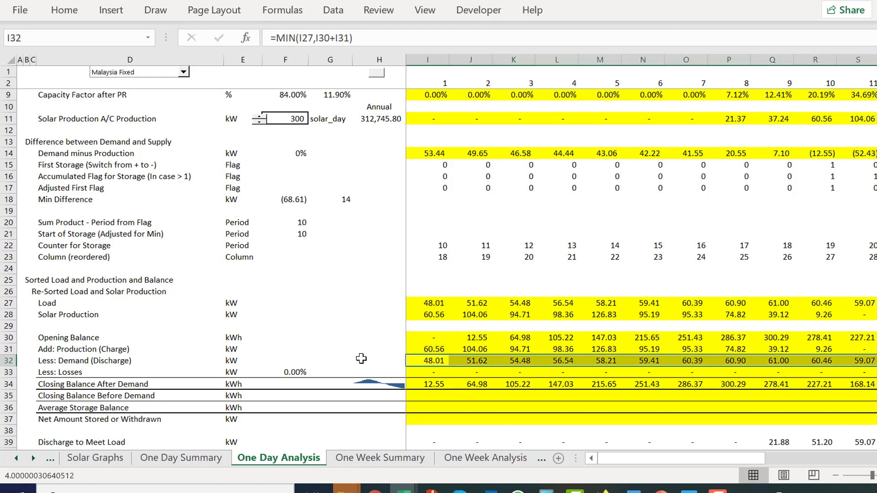
pyautogui.hotkey('ctrl', 'r')
# Step: Review the filled discharge values in row 32 against the balance rows through the last hours of the day
pyautogui.press('Right')
pyautogui.press('Right')
pyautogui.press('Right')
pyautogui.press('Right')
pyautogui.press('Right')
pyautogui.press('Right')
pyautogui.press('Right')
pyautogui.press('Right')
pyautogui.press('Right')
pyautogui.press('Right')
pyautogui.press('Right')
pyautogui.press('Right')
pyautogui.press('Right')
pyautogui.press('Right')
pyautogui.press('Right')
pyautogui.press('Right')
pyautogui.press('Right')
pyautogui.press('Right')
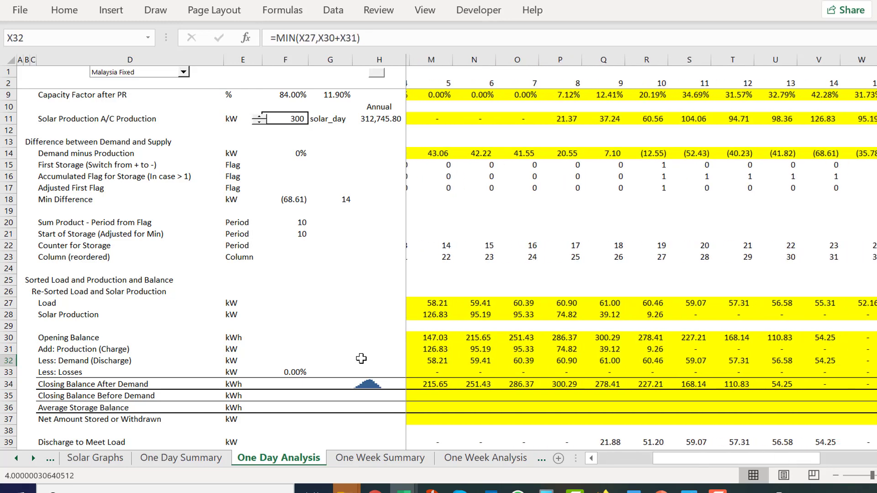
pyautogui.press('Right')
pyautogui.press('Right')
pyautogui.press('Right')
pyautogui.press('Right')
pyautogui.press('Right')
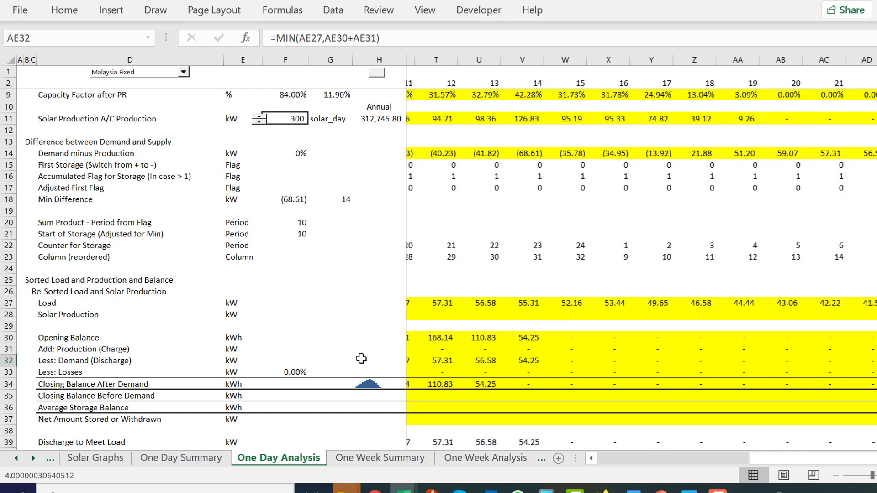
pyautogui.press('Left')
pyautogui.press('Left')
pyautogui.press('Left')
pyautogui.press('Left')
pyautogui.press('Right')
pyautogui.press('Right')
pyautogui.press('Right')
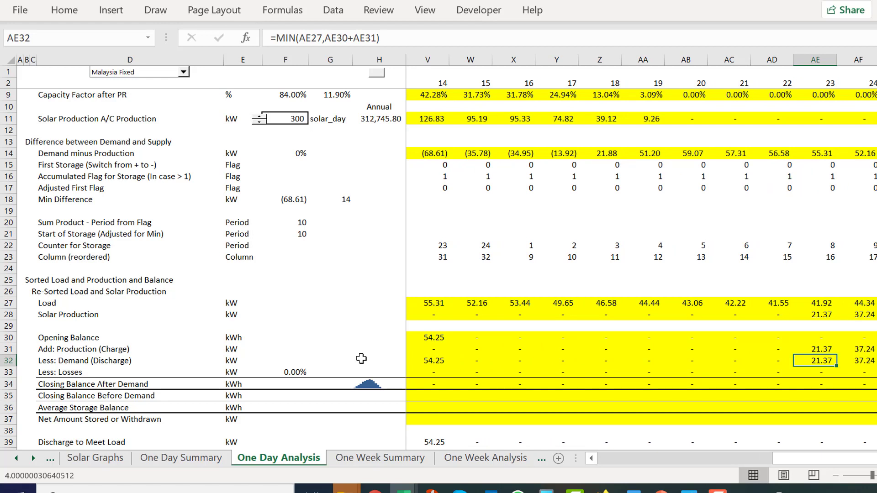
pyautogui.press('Left')
pyautogui.press('Left')
pyautogui.press('Right')
pyautogui.press('Right')
pyautogui.press('Right')
# Step: Restore Less: Demand (Discharge) in I32 to =I27 and fill it across row 32
pyautogui.press('Left')
pyautogui.press('Left')
pyautogui.press('Left')
pyautogui.press('Left')
pyautogui.press('Left')
pyautogui.press('Left')
pyautogui.press('Left')
pyautogui.press('Left')
pyautogui.press('Left')
pyautogui.press('Left')
pyautogui.press('Left')
pyautogui.press('Left')
pyautogui.press('Left')
pyautogui.press('Left')
pyautogui.press('Left')
pyautogui.press('Left')
pyautogui.press('Left')
pyautogui.press('Left')
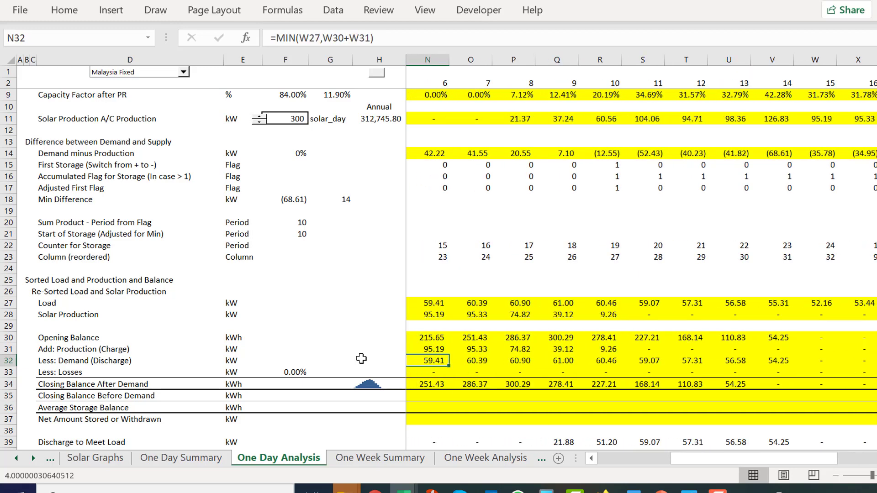
pyautogui.press('Left')
pyautogui.press('Left')
pyautogui.press('Left')
pyautogui.press('Left')
pyautogui.press('Left')
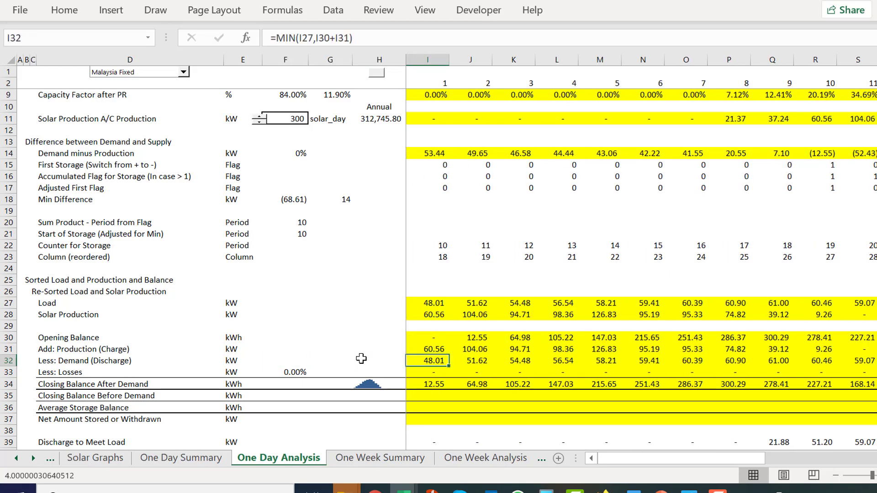
pyautogui.press('F2')
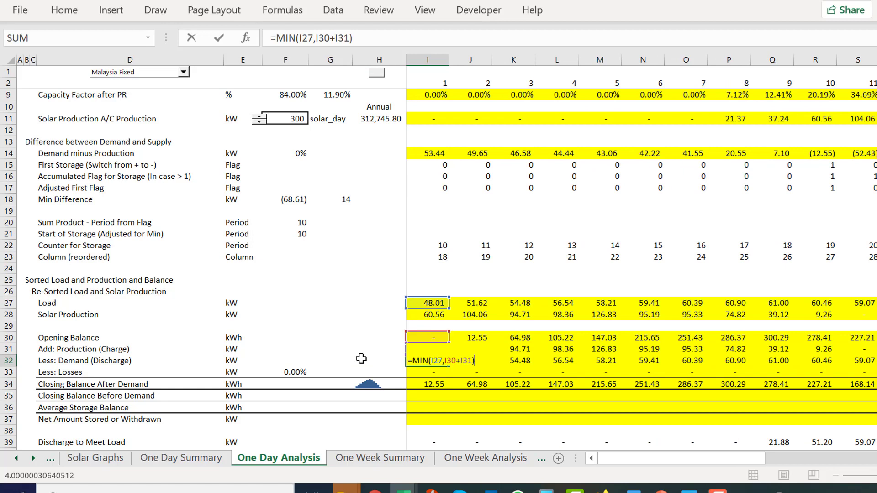
pyautogui.press('Escape')
pyautogui.write('=')
pyautogui.press('Up')
pyautogui.press('Up')
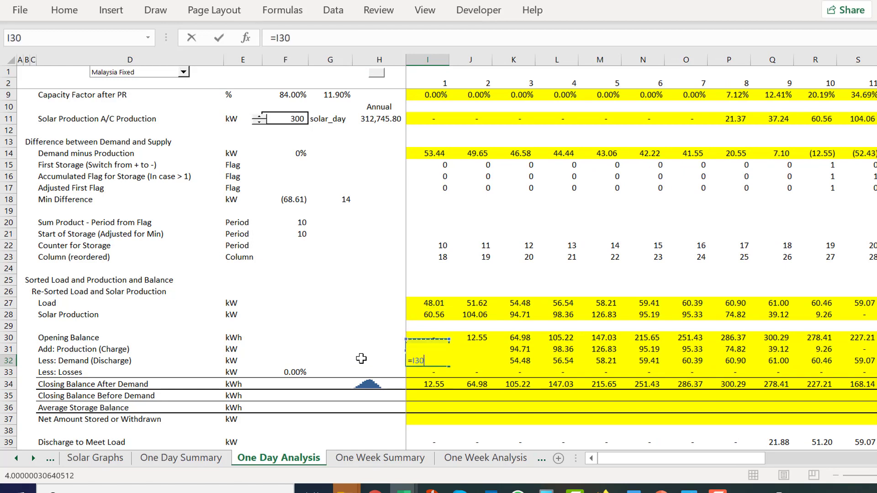
pyautogui.press('Up')
pyautogui.press('Up')
pyautogui.press('Up')
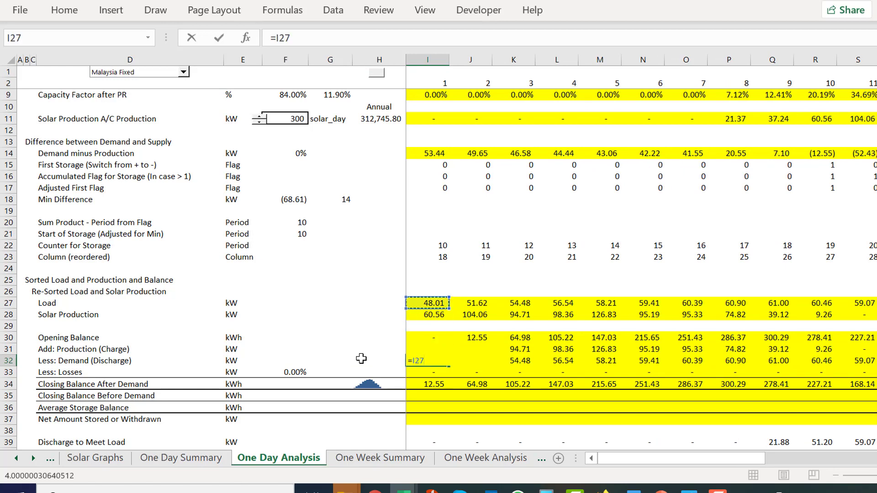
pyautogui.press('Down')
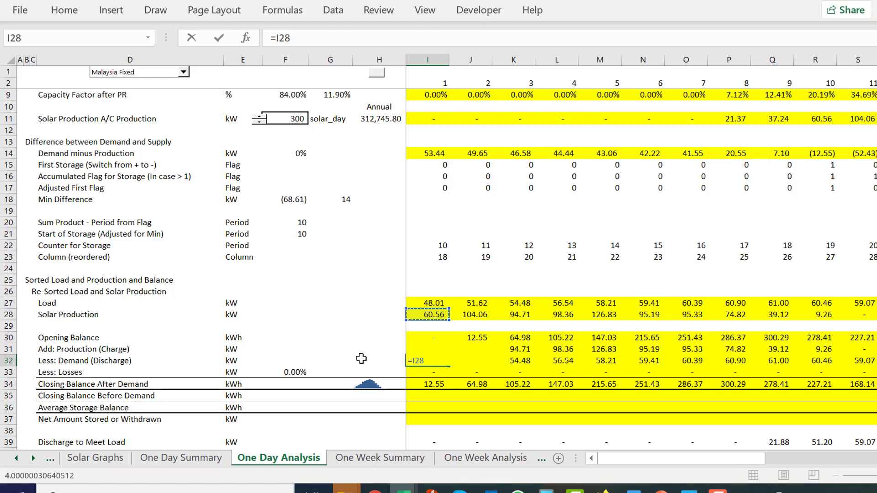
pyautogui.press('Up')
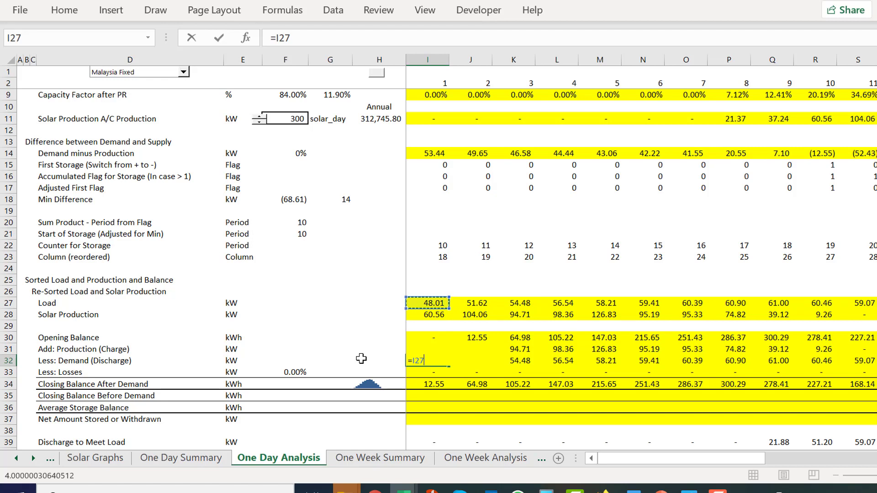
pyautogui.press('Return')
pyautogui.press('Up')
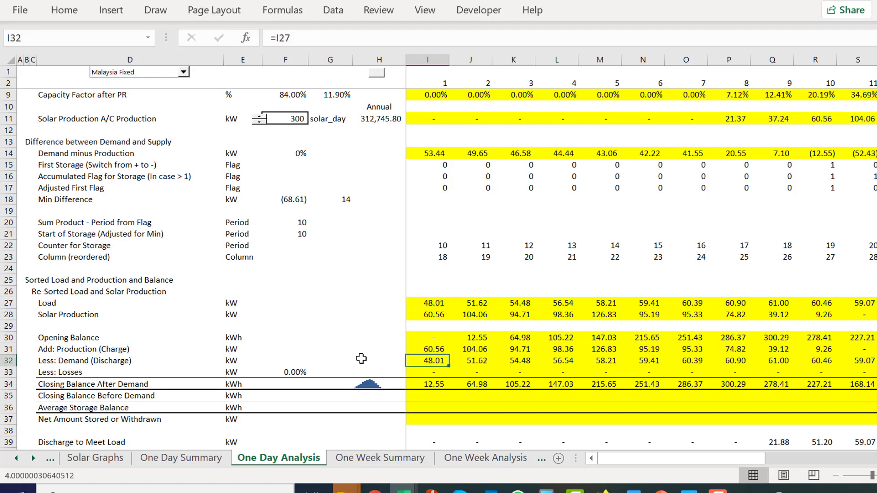
pyautogui.hotkey('ctrl', 'shift', 'Right')
pyautogui.hotkey('ctrl', 'r')
# Step: Examine the uncapped discharge and storage balances through hour 24, including the Closing Balance After Demand formula in AF34
pyautogui.press('Right')
pyautogui.press('Right')
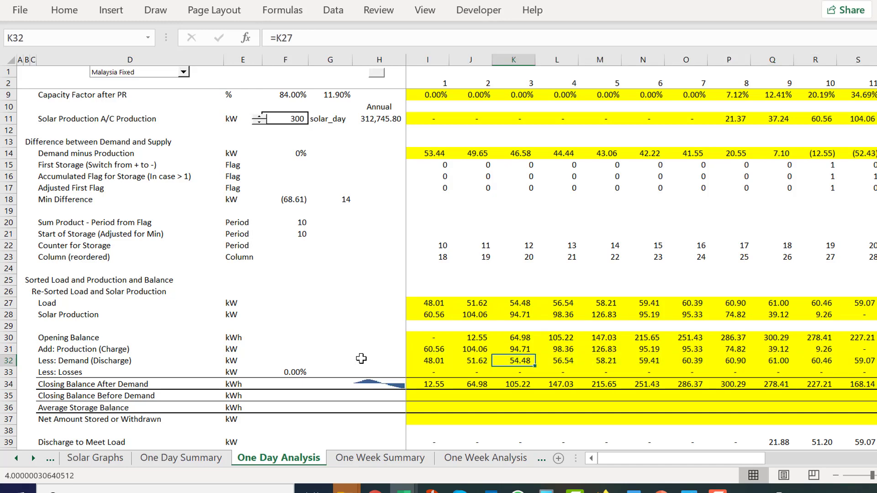
pyautogui.press('Right')
pyautogui.press('Right')
pyautogui.press('Right')
pyautogui.press('Right')
pyautogui.press('Right')
pyautogui.press('Right')
pyautogui.press('Right')
pyautogui.press('Right')
pyautogui.press('Right')
pyautogui.press('Right')
pyautogui.press('Right')
pyautogui.press('Right')
pyautogui.press('Right')
pyautogui.press('Right')
pyautogui.press('Right')
pyautogui.press('Right')
pyautogui.press('Right')
pyautogui.press('Right')
pyautogui.press('Right')
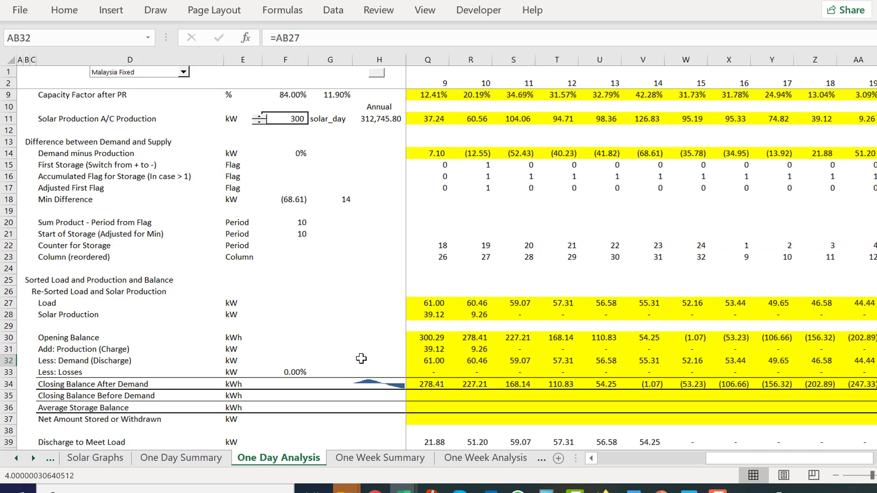
pyautogui.press('Right')
pyautogui.press('Right')
pyautogui.press('Down')
pyautogui.press('Down')
pyautogui.press('Down')
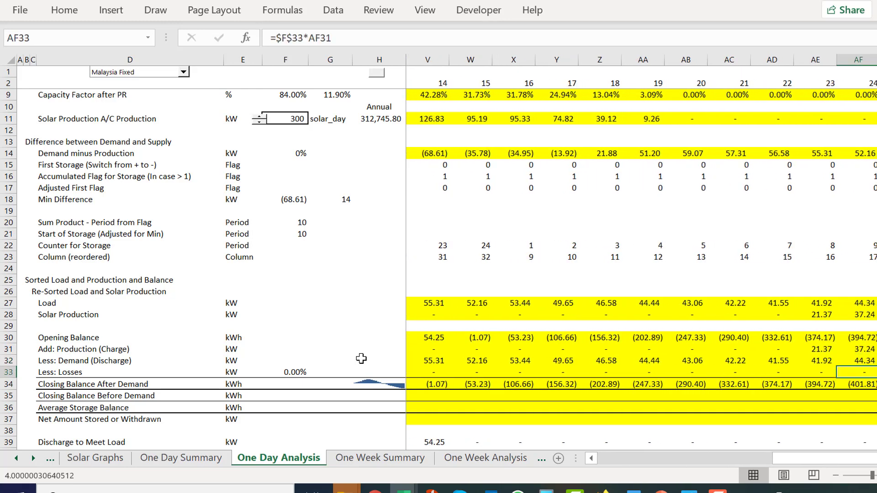
pyautogui.press('Up')
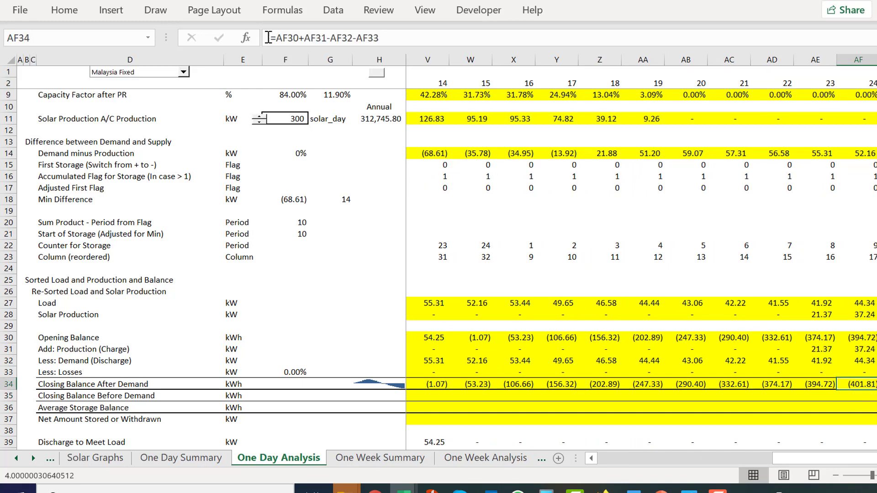
# Step: Run Goal Seek to bring the hour 24 Closing Balance After Demand in AF34 to 0 by changing solar capacity F11
pyautogui.click(334, 10)
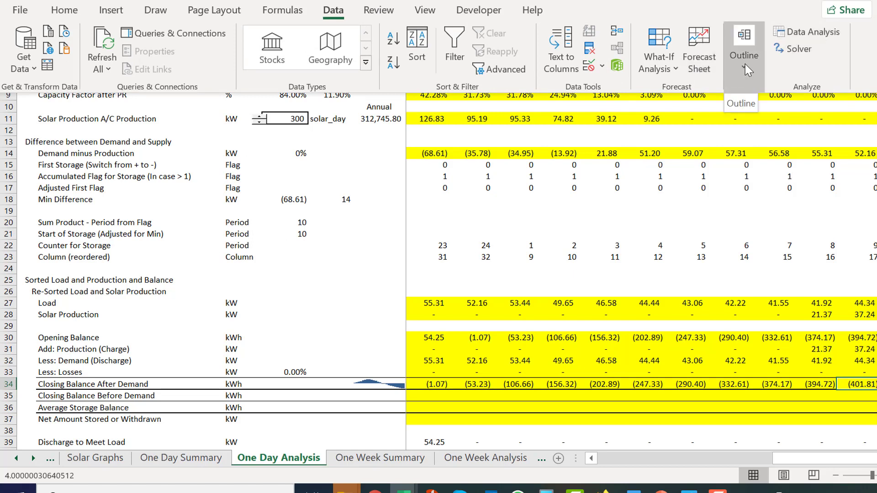
pyautogui.click(663, 68)
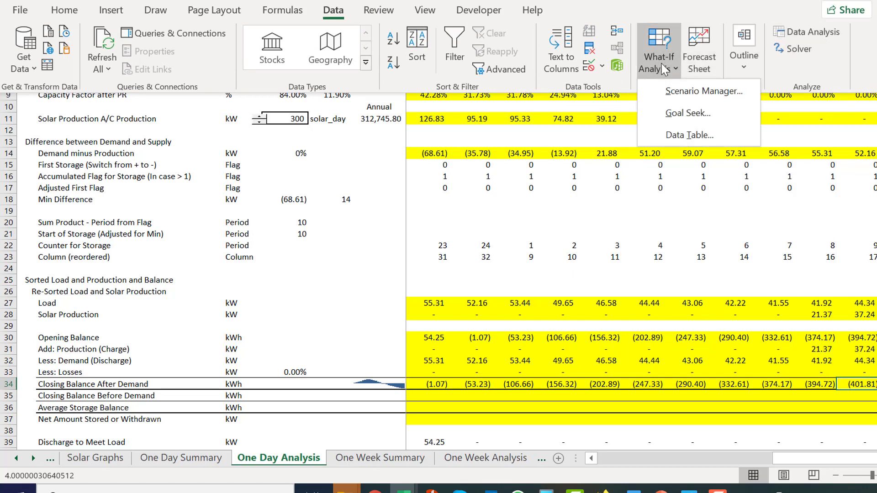
pyautogui.click(664, 114)
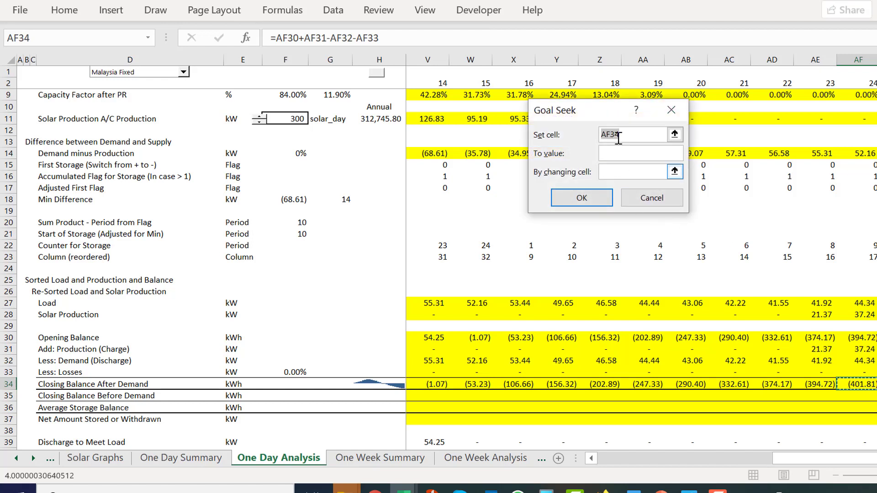
pyautogui.click(620, 154)
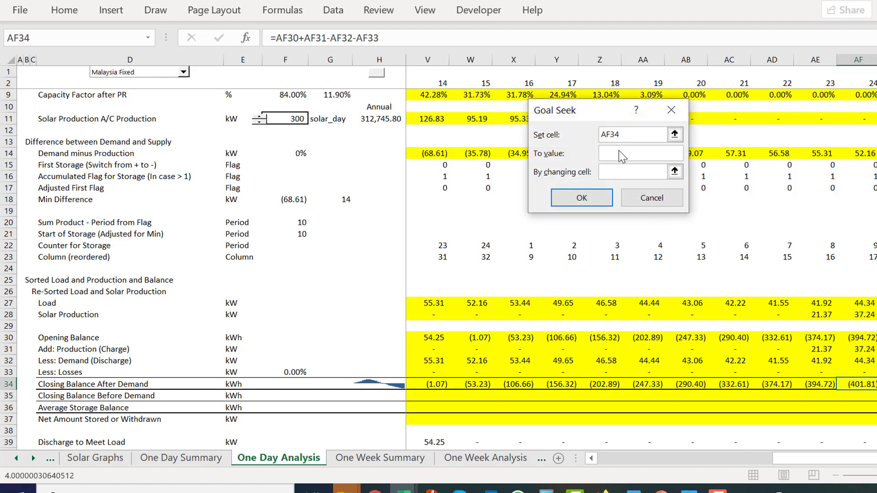
pyautogui.write('0')
pyautogui.click(674, 171)
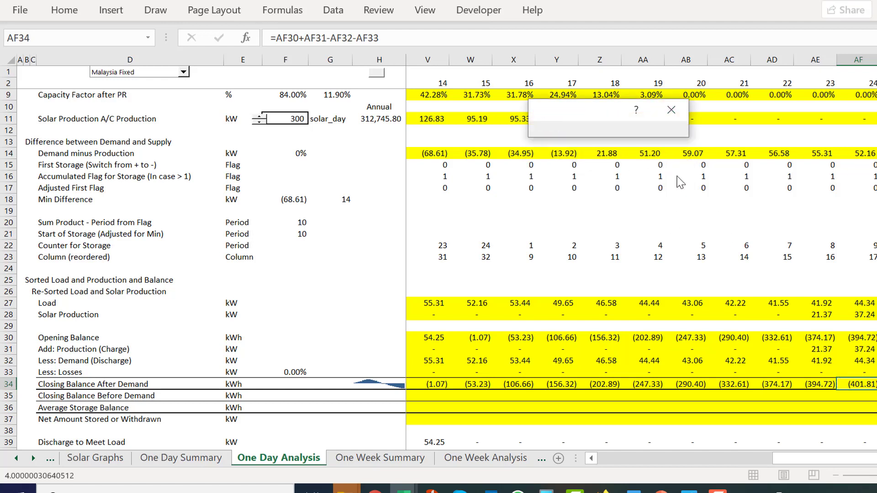
pyautogui.click(294, 120)
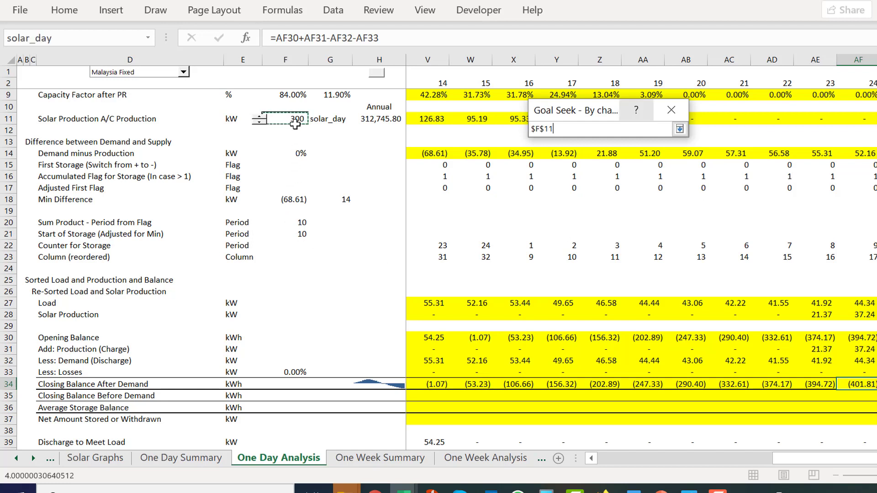
pyautogui.press('Return')
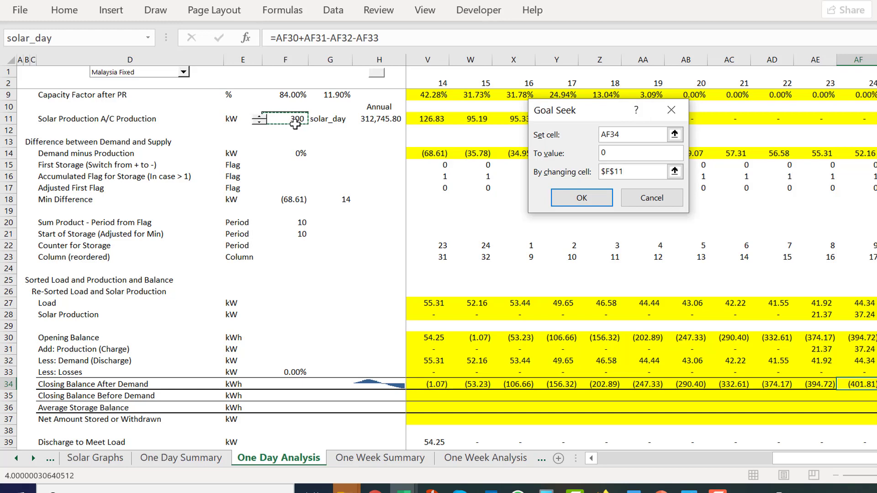
pyautogui.press('Return')
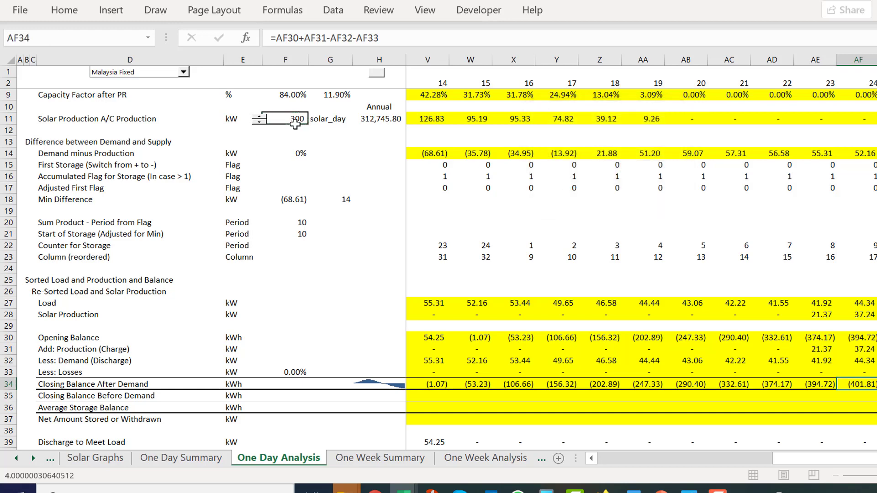
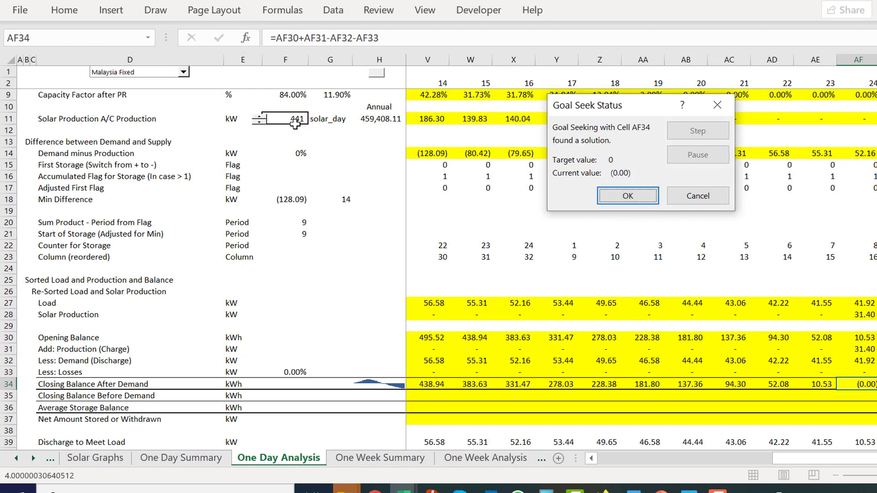
pyautogui.press('Return')
# Step: Review the Closing Balance After Demand values across row 34 from hour 24 back to hour 1
pyautogui.press('Left')
pyautogui.press('Left')
pyautogui.press('Left')
pyautogui.press('Left')
pyautogui.press('Left')
pyautogui.press('Left')
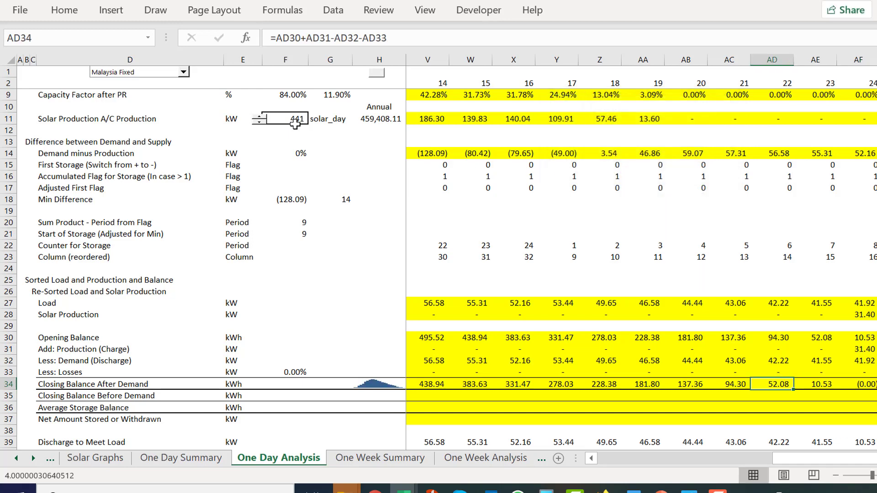
pyautogui.press('Right')
pyautogui.press('Left')
pyautogui.press('Left')
pyautogui.press('Left')
pyautogui.press('Left')
pyautogui.press('Left')
pyautogui.press('Left')
pyautogui.press('Left')
pyautogui.press('Left')
pyautogui.press('Left')
pyautogui.press('Left')
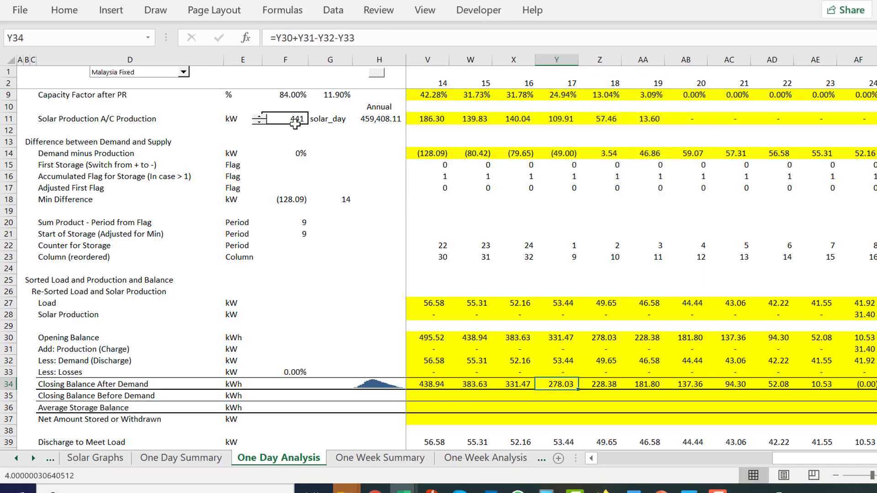
pyautogui.press('Left')
pyautogui.press('Left')
pyautogui.press('Left')
pyautogui.press('Left')
pyautogui.press('Left')
pyautogui.press('Left')
pyautogui.press('Left')
pyautogui.press('Left')
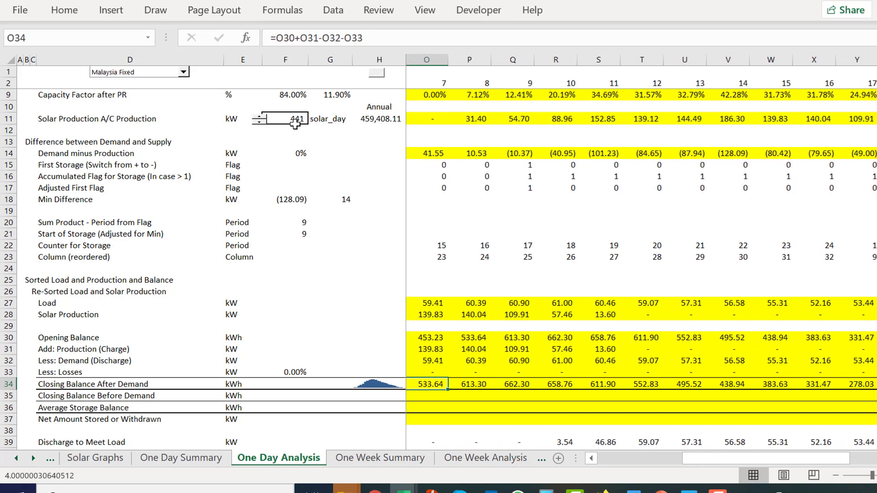
pyautogui.press('Left')
pyautogui.press('Left')
pyautogui.press('Left')
pyautogui.press('Left')
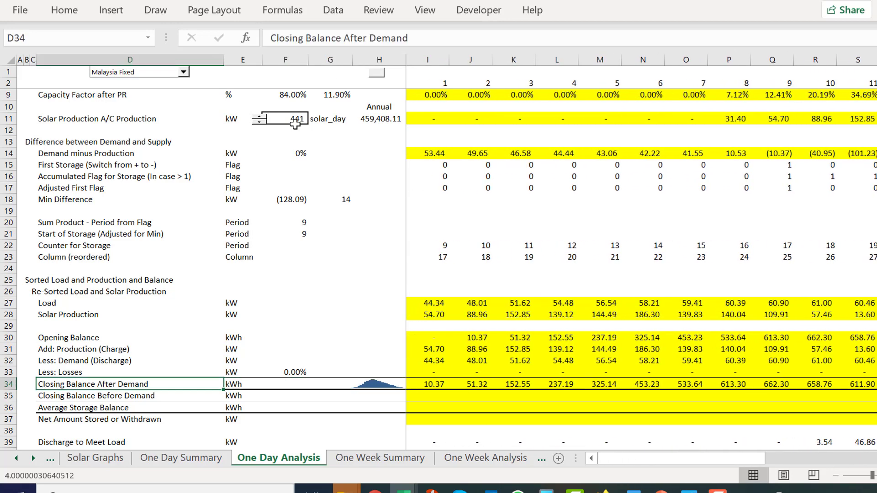
# Step: Compare the production charge and demand discharge formulas in rows 31 and 32 with the closing balance around hours 5 to 8
pyautogui.press('Right')
pyautogui.press('Right')
pyautogui.press('Right')
pyautogui.press('Right')
pyautogui.press('Right')
pyautogui.press('Right')
pyautogui.press('Right')
pyautogui.press('Right')
pyautogui.press('Right')
pyautogui.press('Right')
pyautogui.press('Right')
pyautogui.press('Right')
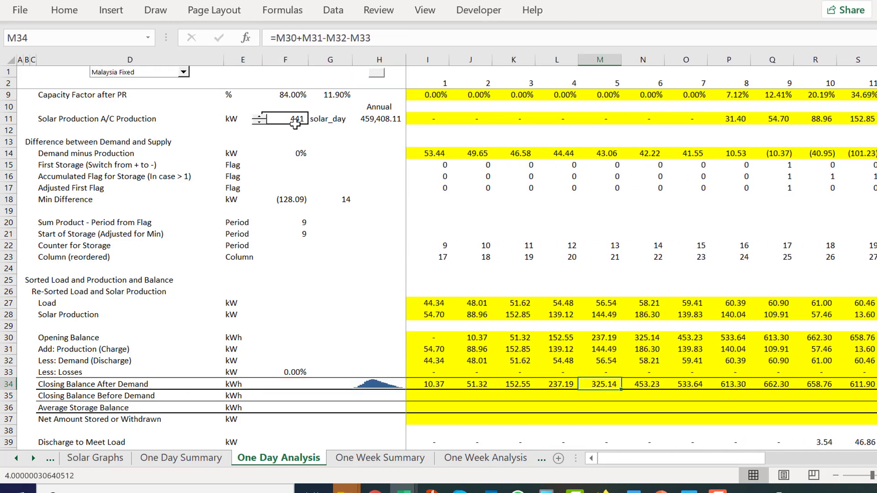
pyautogui.press('Up')
pyautogui.press('Up')
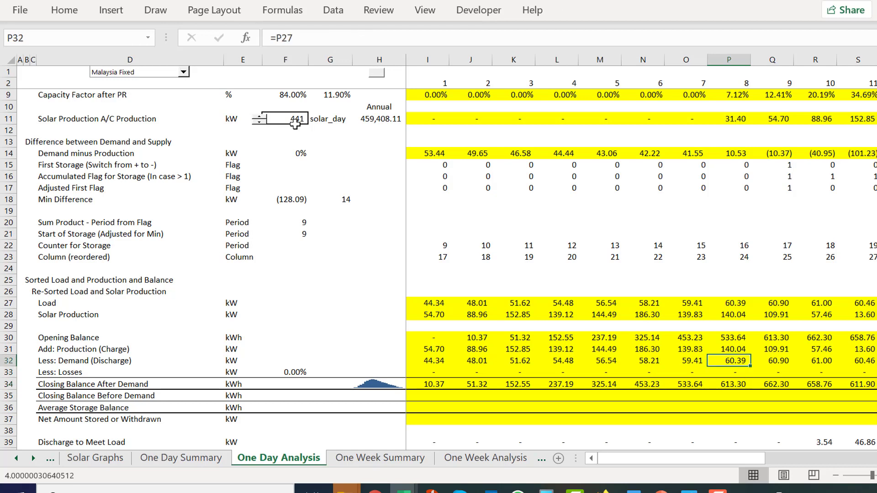
pyautogui.press('Down')
pyautogui.press('Down')
pyautogui.press('Up')
pyautogui.press('Up')
pyautogui.press('Up')
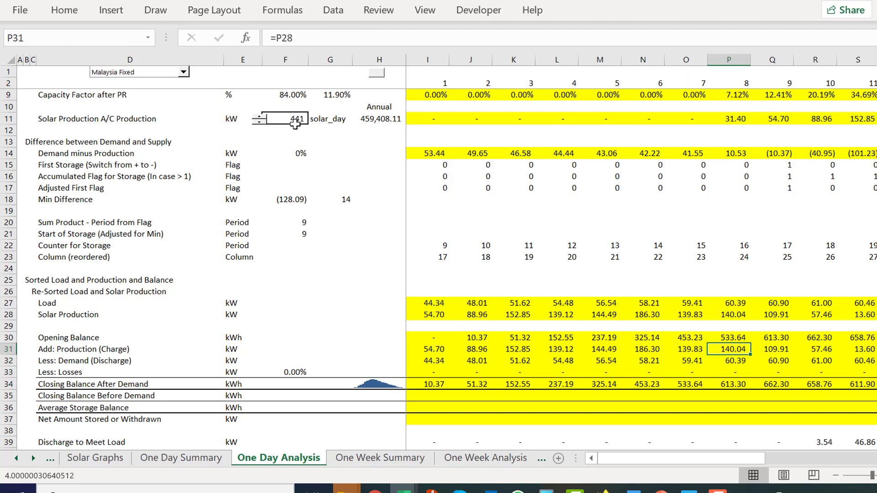
pyautogui.press('Down')
pyautogui.press('Left')
pyautogui.press('Up')
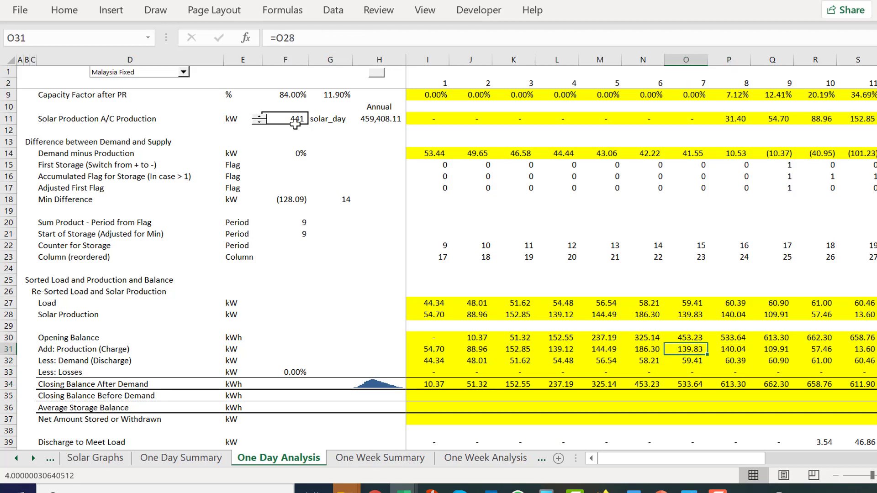
pyautogui.press('Left')
pyautogui.press('Left')
pyautogui.press('Left')
pyautogui.press('Right')
pyautogui.press('Right')
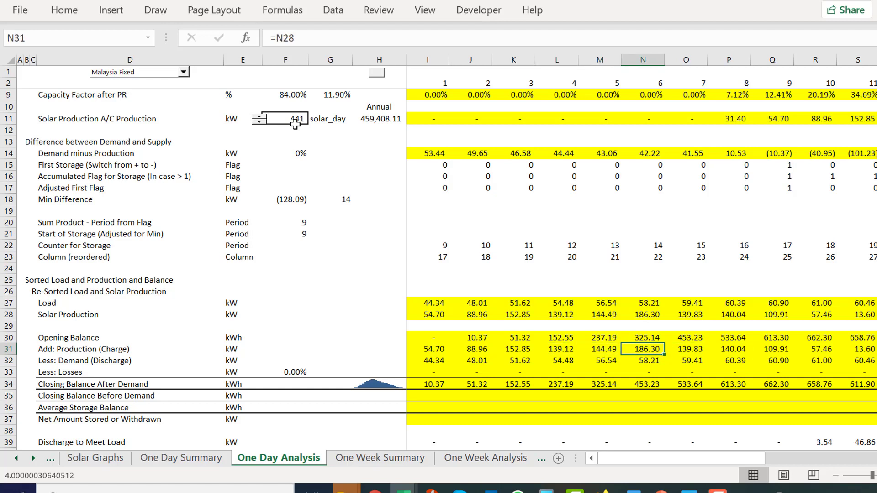
pyautogui.press('Down')
pyautogui.press('Up')
pyautogui.press('Left')
pyautogui.press('Left')
pyautogui.press('Right')
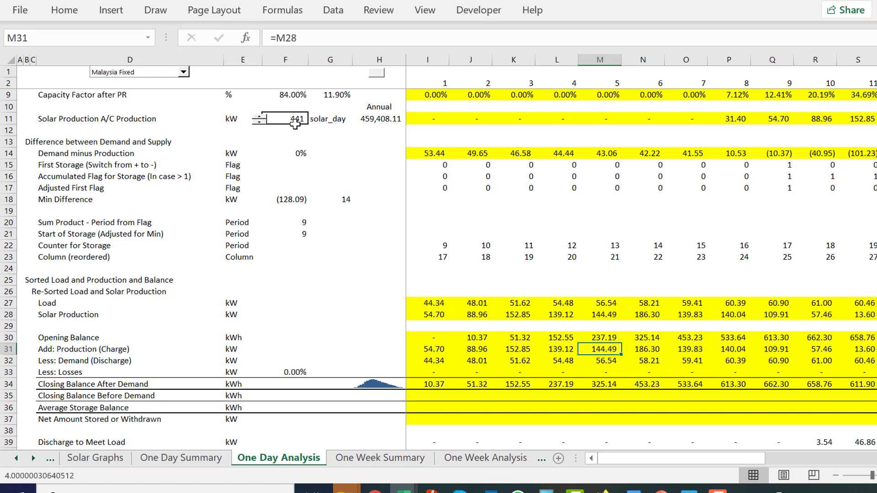
# Step: Examine the hour 1 charge, discharge and losses formulas in column I above Closing Balance Before Demand
pyautogui.press('Down')
pyautogui.press('Down')
pyautogui.press('Down')
pyautogui.press('Down')
pyautogui.press('Left')
pyautogui.press('Left')
pyautogui.press('Left')
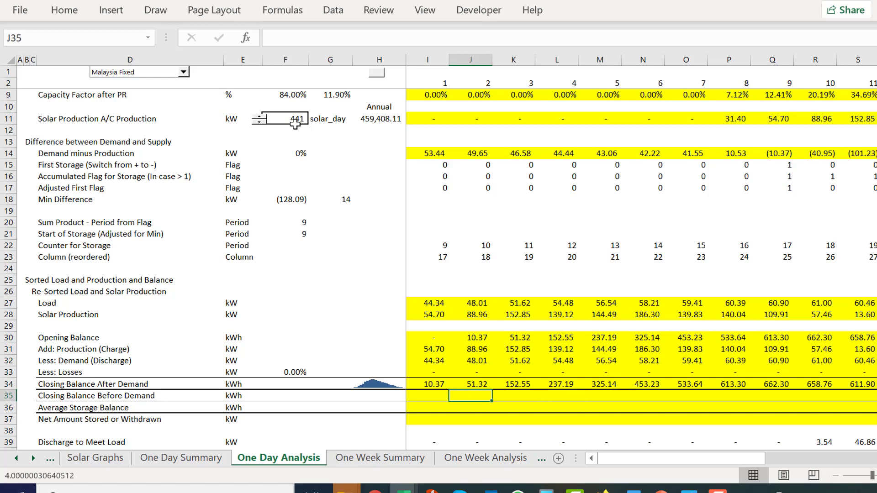
pyautogui.press('Left')
pyautogui.press('Left')
pyautogui.press('Left')
pyautogui.press('Right')
pyautogui.press('Right')
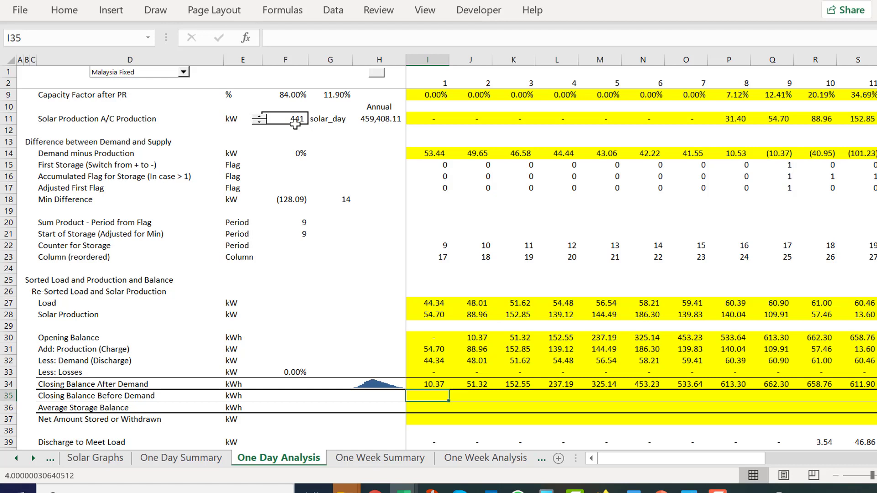
pyautogui.press('Up')
pyautogui.press('Up')
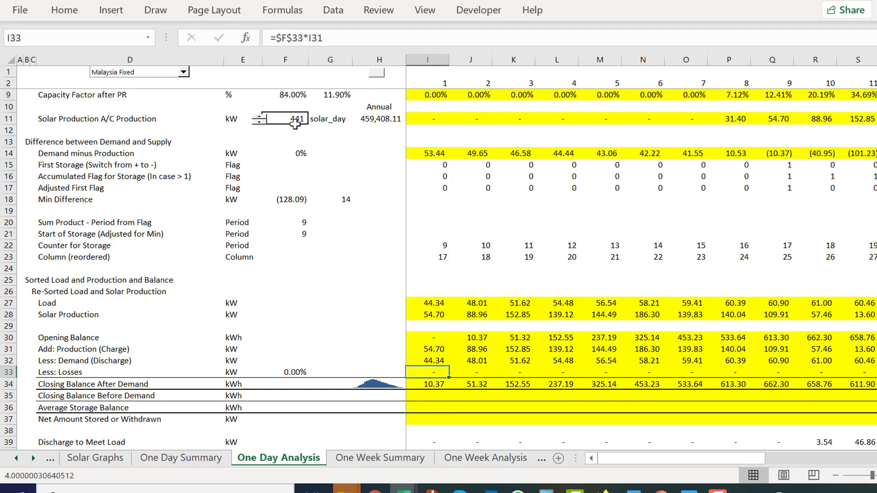
pyautogui.press('Up')
pyautogui.press('Down')
pyautogui.press('Down')
pyautogui.press('Down')
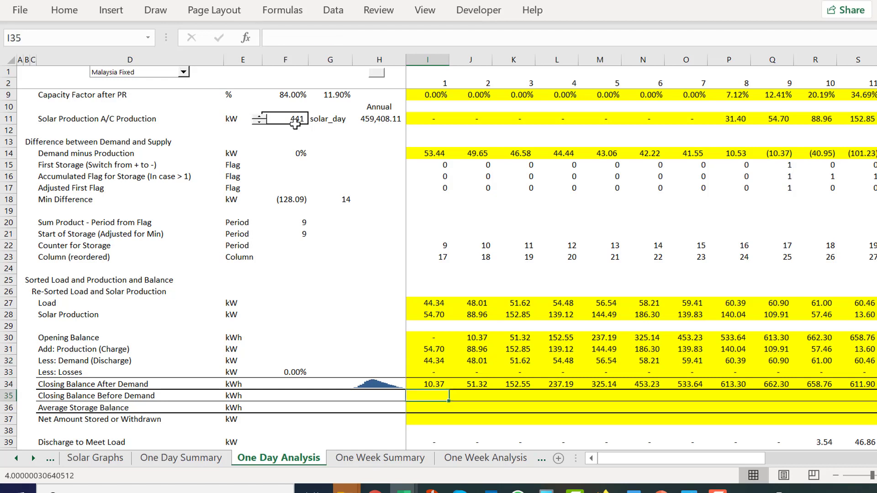
pyautogui.press('Up')
pyautogui.press('Up')
pyautogui.press('Up')
pyautogui.press('Up')
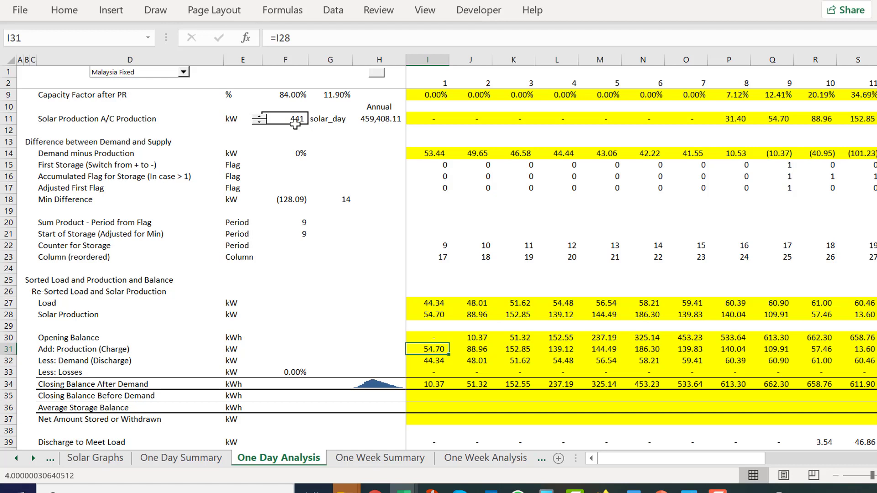
pyautogui.press('Down')
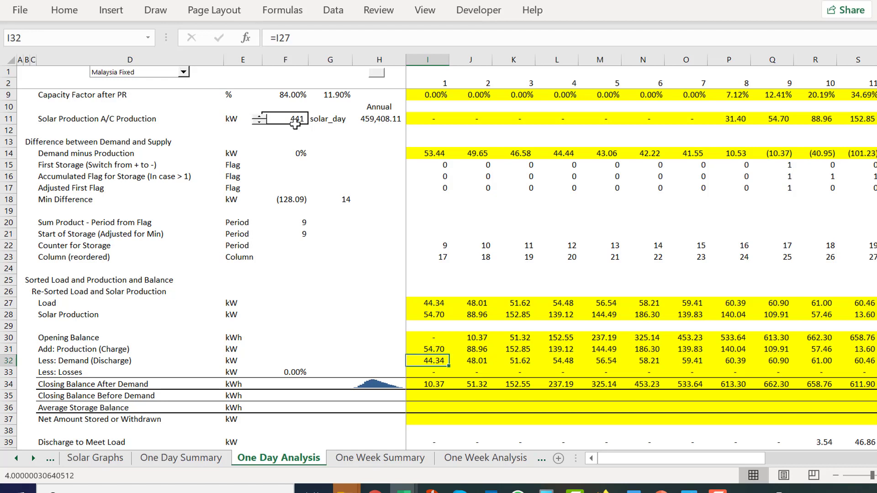
pyautogui.press('Down')
pyautogui.press('Down')
pyautogui.press('Down')
pyautogui.press('Down')
pyautogui.press('Up')
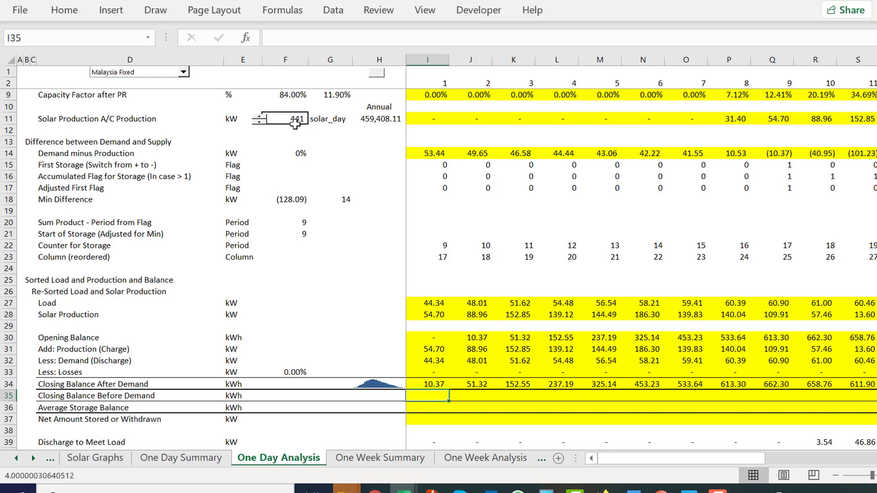
# Step: Try =I30-I32 for Closing Balance Before Demand in I35 and clear the cell
pyautogui.write('=')
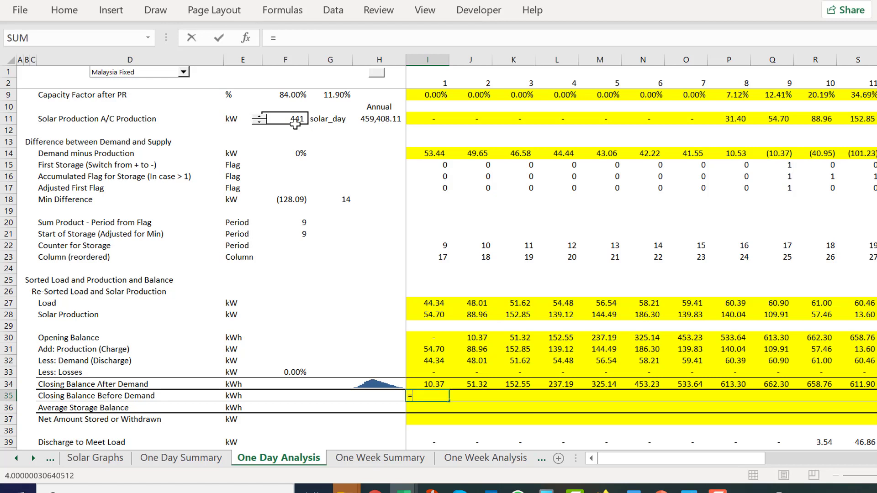
pyautogui.press('Up')
pyautogui.press('Up')
pyautogui.press('Up')
pyautogui.press('Up')
pyautogui.press('Up')
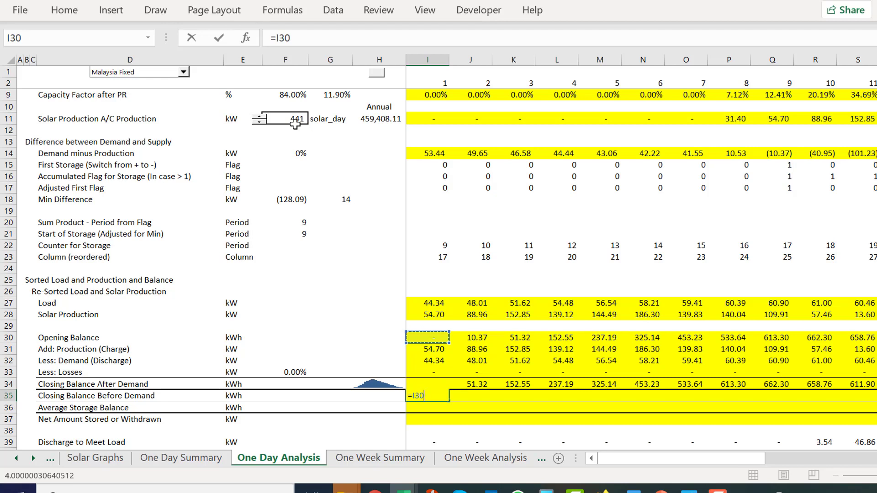
pyautogui.write('-')
pyautogui.press('Up')
pyautogui.press('Up')
pyautogui.press('Up')
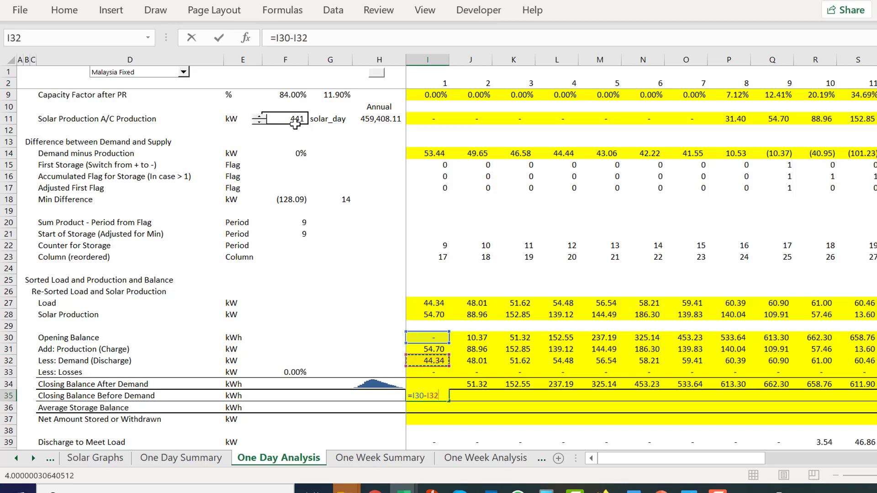
pyautogui.press('Return')
pyautogui.press('Up')
pyautogui.press('Left')
pyautogui.press('Right')
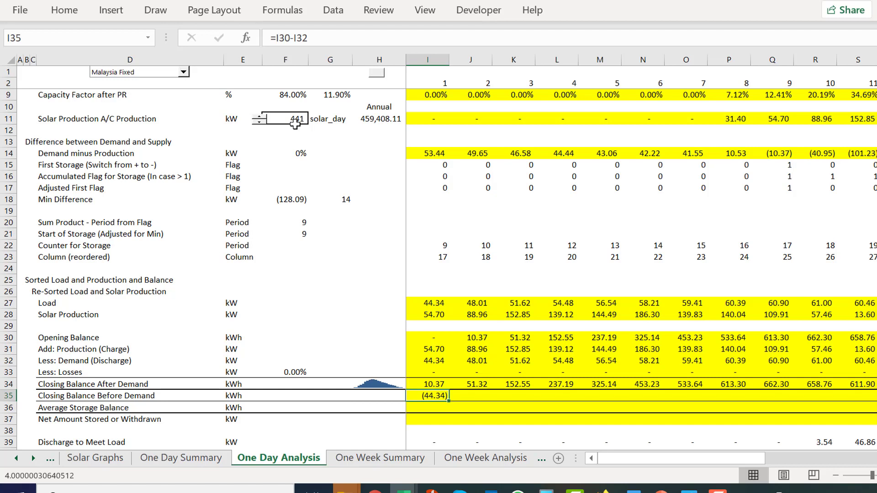
pyautogui.press('Delete')
# Step: Set Closing Balance Before Demand in I35 to =I34-I32 and fill the formula across row 35 through hour 24
pyautogui.write('=')
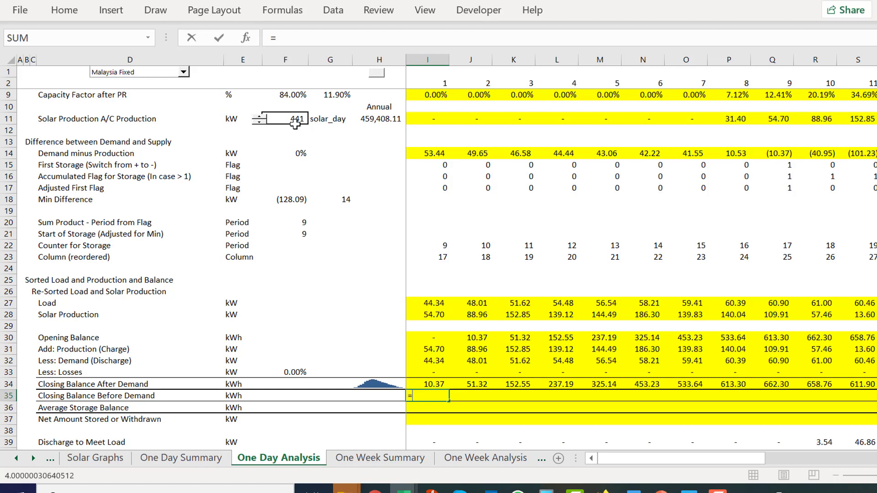
pyautogui.press('Up')
pyautogui.write('-')
pyautogui.press('Up')
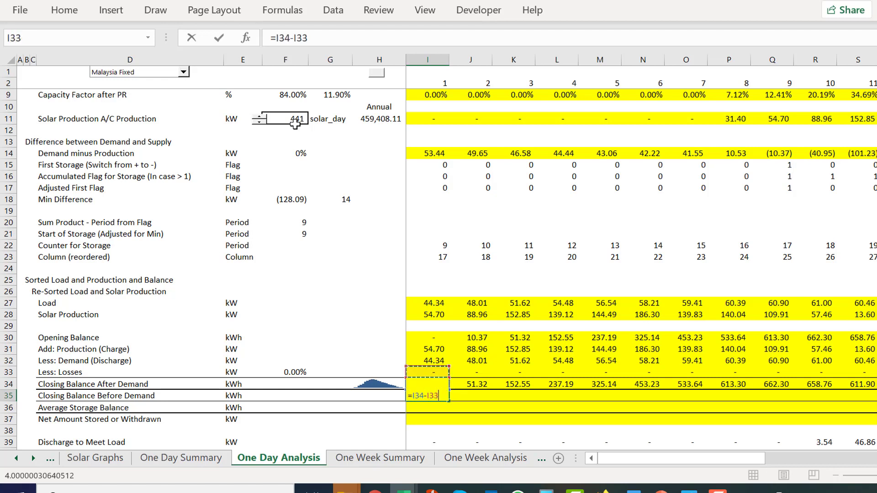
pyautogui.press('Up')
pyautogui.press('Left')
pyautogui.press('Right')
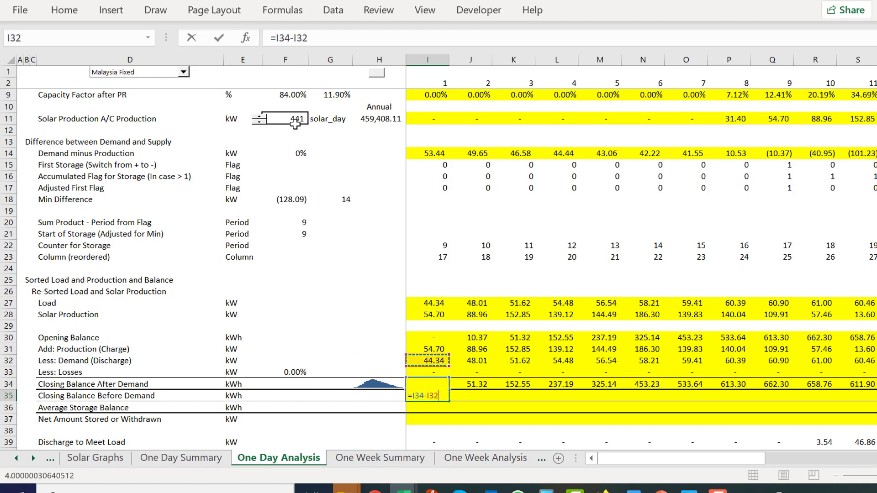
pyautogui.hotkey('ctrl', 'Return')
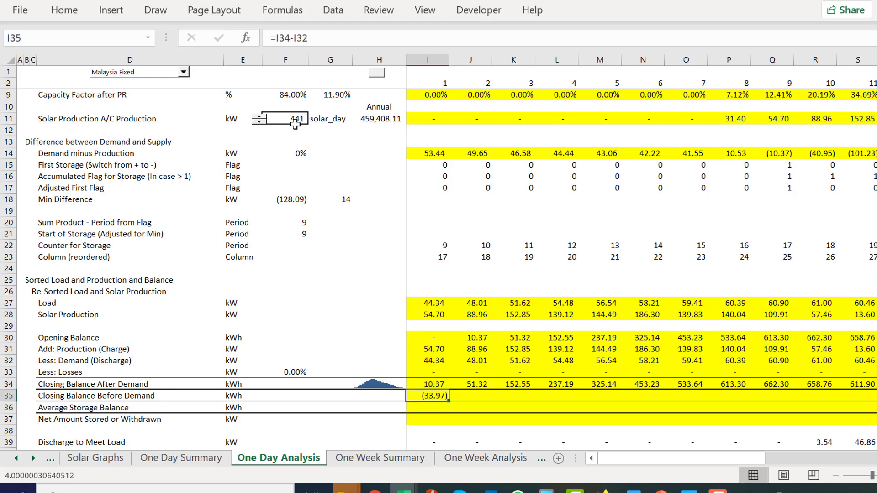
pyautogui.hotkey('ctrl', 'shift', 'Right')
pyautogui.hotkey('ctrl', 'r')
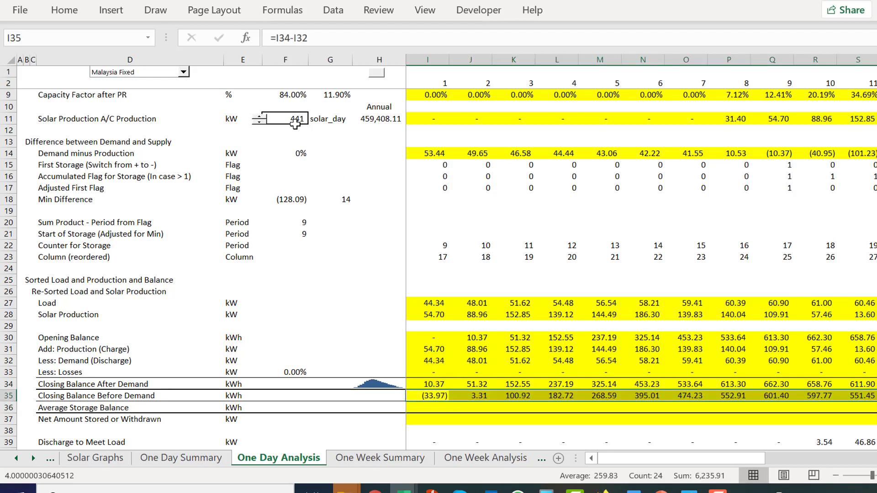
# Step: Set Average Storage Balance in I36 to =AVERAGE(I34:I35) and fill the formula across row 36 through hour 24
pyautogui.hotkey('ctrl', 'shift', 'Left')
pyautogui.press('Down')
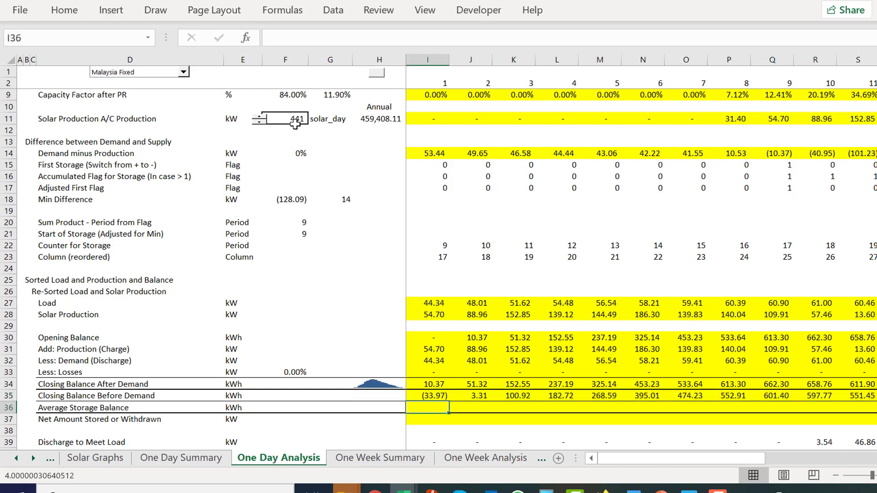
pyautogui.write('=av')
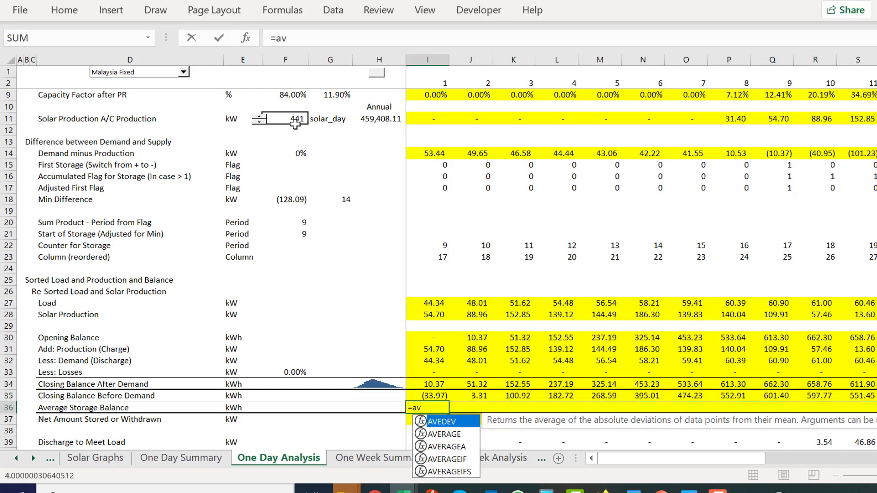
pyautogui.press('Down')
pyautogui.press('Down')
pyautogui.press('Up')
pyautogui.press('Tab')
pyautogui.press('Up')
pyautogui.press('Up')
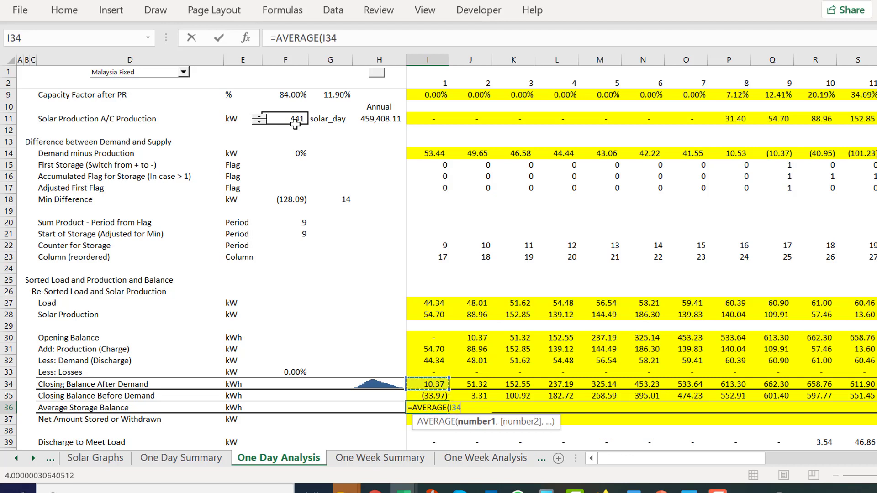
pyautogui.hotkey('shift', 'Down')
pyautogui.write(')')
pyautogui.press('Return')
pyautogui.press('Down')
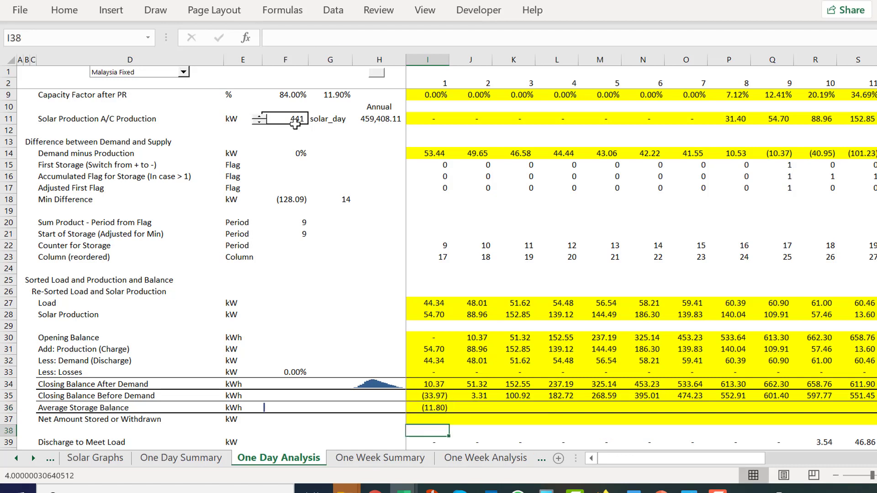
pyautogui.press('Up')
pyautogui.press('Up')
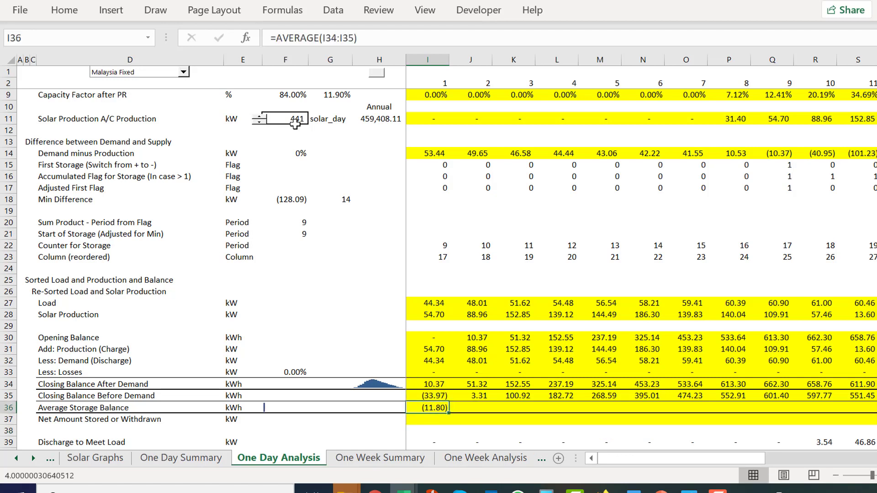
pyautogui.hotkey('ctrl', 'shift', 'Right')
pyautogui.hotkey('ctrl', 'r')
# Step: Clear the sparkline from F36 in the Average Storage Balance row
pyautogui.press('Left')
pyautogui.press('Left')
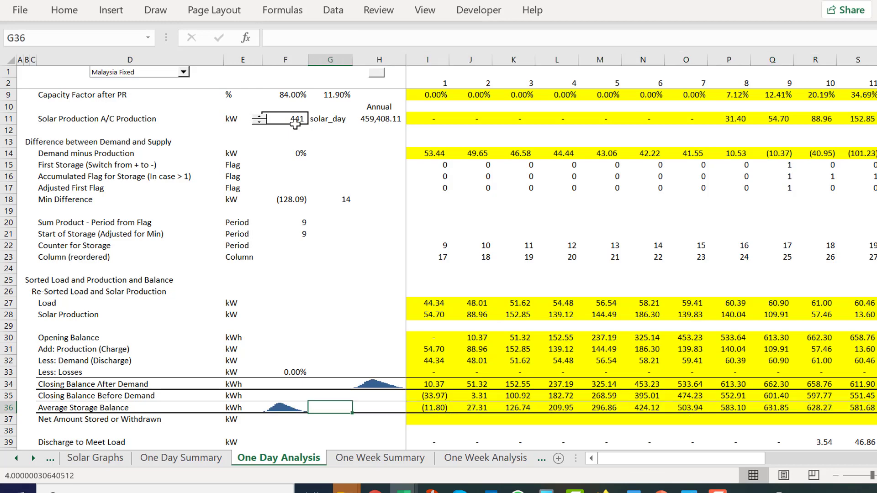
pyautogui.press('Left')
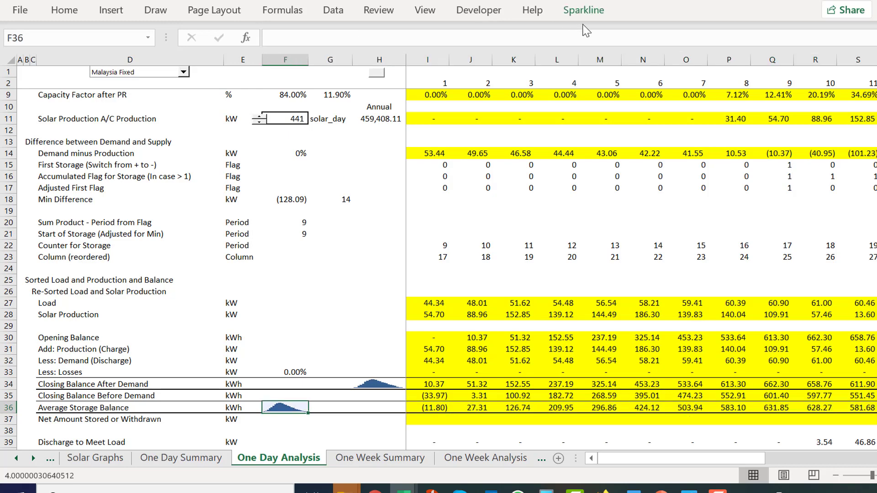
pyautogui.click(583, 10)
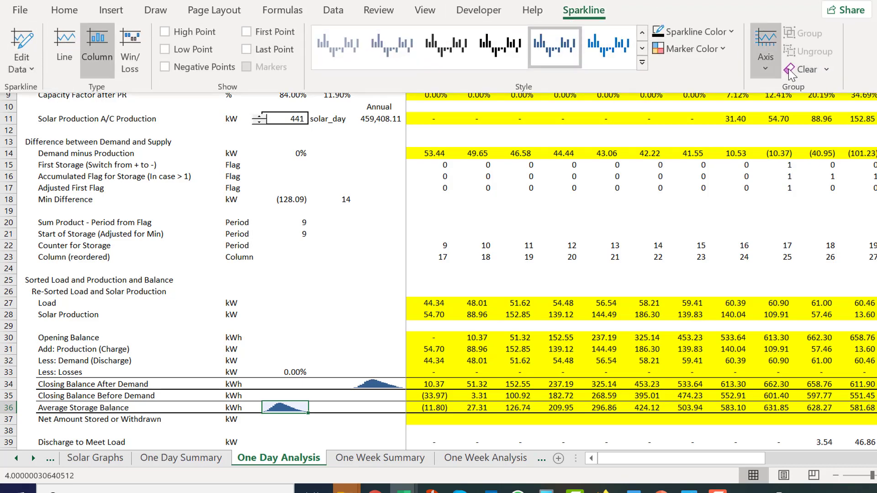
pyautogui.click(804, 69)
pyautogui.press('Right')
pyautogui.press('Right')
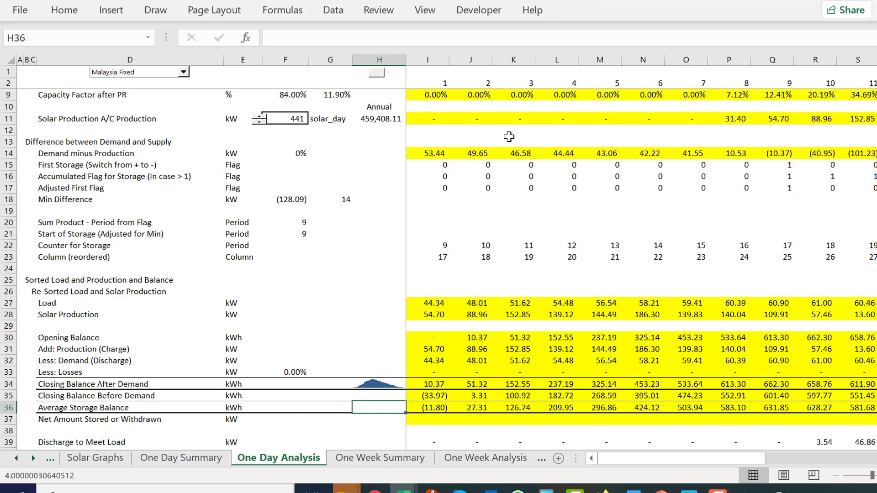
# Step: Examine the Closing Balance After Demand in row 34 across all 24 hours against the before-demand and average balances
pyautogui.press('Down')
pyautogui.press('Up')
pyautogui.press('Up')
pyautogui.press('Right')
pyautogui.press('Up')
pyautogui.press('Up')
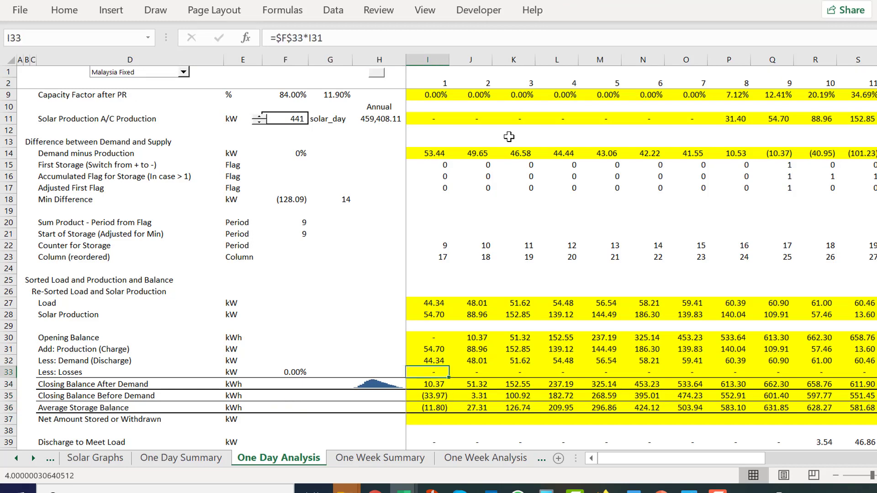
pyautogui.press('Down')
pyautogui.press('Right')
pyautogui.press('Right')
pyautogui.press('Right')
pyautogui.press('Right')
pyautogui.press('Right')
pyautogui.press('Right')
pyautogui.press('Right')
pyautogui.press('Right')
pyautogui.press('Right')
pyautogui.press('Right')
pyautogui.press('Right')
pyautogui.press('Right')
pyautogui.press('Right')
pyautogui.press('Right')
pyautogui.press('Right')
pyautogui.press('Right')
pyautogui.press('Right')
pyautogui.press('Right')
pyautogui.press('Right')
pyautogui.press('Right')
pyautogui.press('Right')
pyautogui.press('Right')
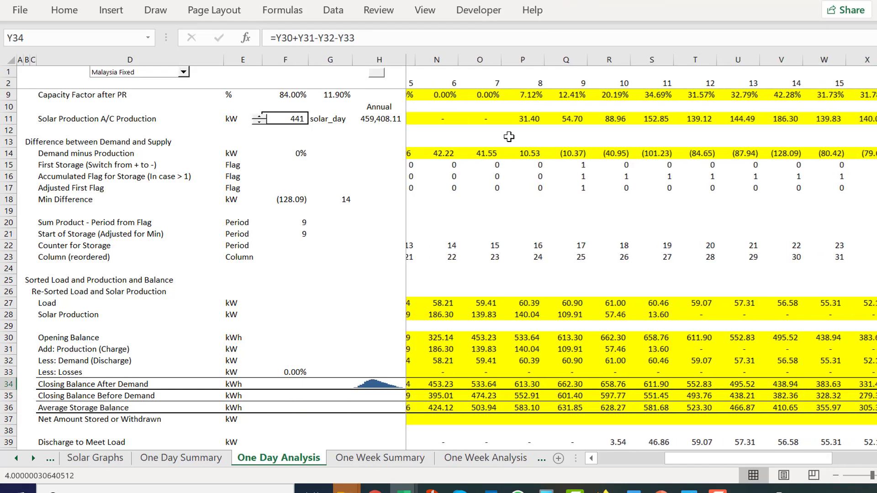
pyautogui.press('Right')
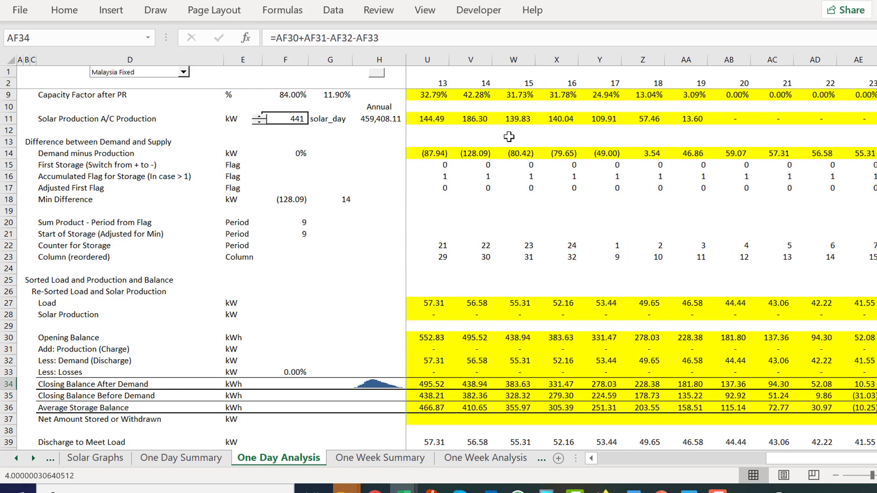
pyautogui.press('Left')
pyautogui.press('Left')
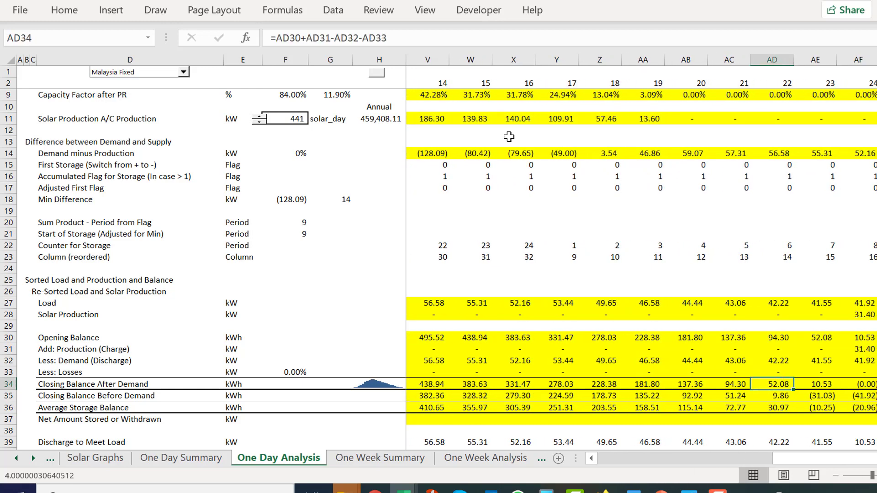
pyautogui.press('Left')
pyautogui.press('Left')
pyautogui.press('Left')
pyautogui.press('Left')
pyautogui.press('Left')
pyautogui.press('Left')
pyautogui.press('Left')
pyautogui.press('Left')
pyautogui.press('Left')
pyautogui.press('Left')
pyautogui.press('Left')
pyautogui.press('Left')
pyautogui.press('Left')
pyautogui.press('Left')
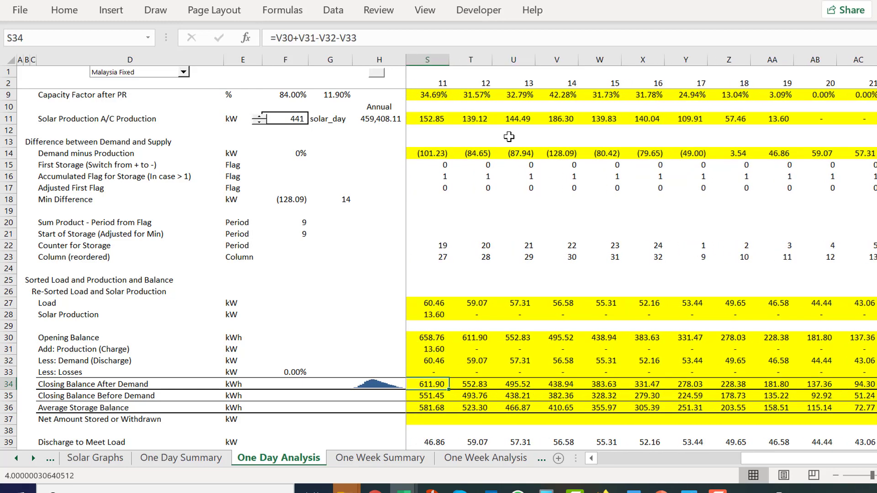
pyautogui.press('Left')
pyautogui.press('Left')
pyautogui.press('Left')
pyautogui.press('Left')
pyautogui.press('Left')
pyautogui.press('Left')
pyautogui.press('Left')
pyautogui.press('Left')
pyautogui.press('Left')
pyautogui.press('Left')
pyautogui.press('Left')
pyautogui.press('Left')
pyautogui.press('Left')
pyautogui.press('Left')
pyautogui.press('Left')
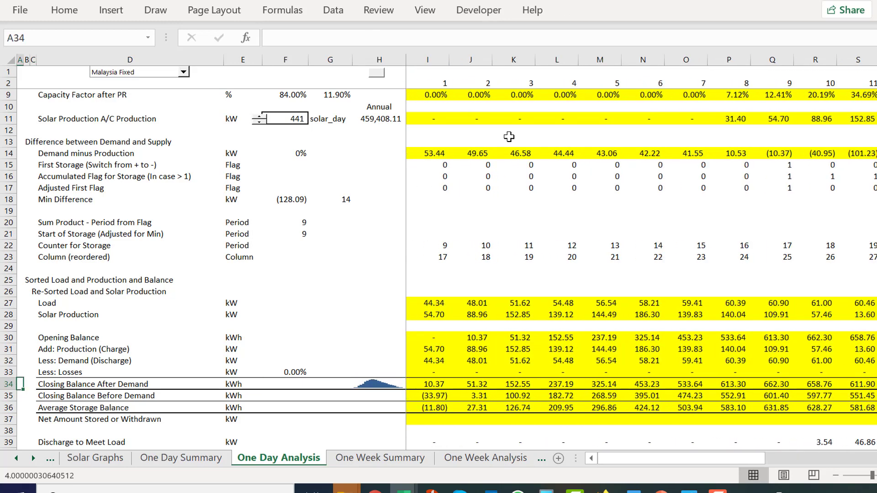
# Step: Set Net Amount Stored or Withdrawn in I37 to =MAX(I31:I32) and fill the formula across row 37 through hour 24
pyautogui.press('Down')
pyautogui.press('Down')
pyautogui.press('Down')
pyautogui.press('Down')
pyautogui.press('Down')
pyautogui.press('Down')
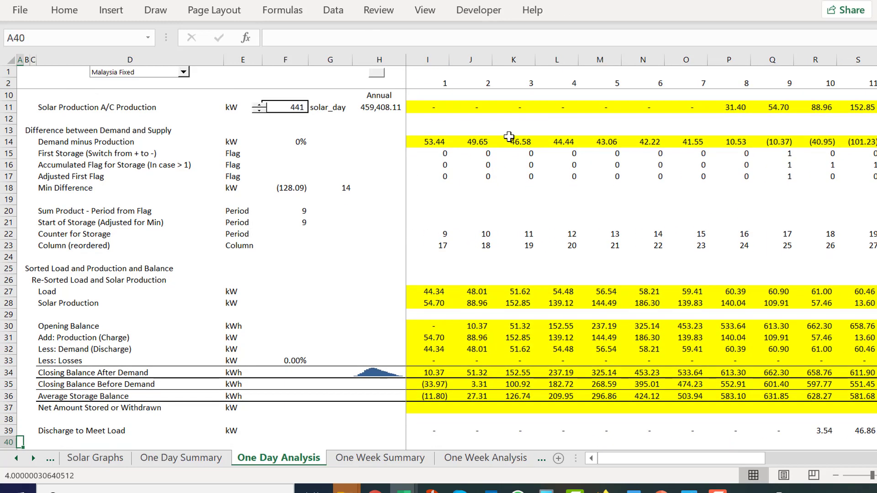
pyautogui.press('Up')
pyautogui.press('Right')
pyautogui.press('Right')
pyautogui.press('Right')
pyautogui.press('Right')
pyautogui.press('Right')
pyautogui.press('Right')
pyautogui.press('Right')
pyautogui.press('Right')
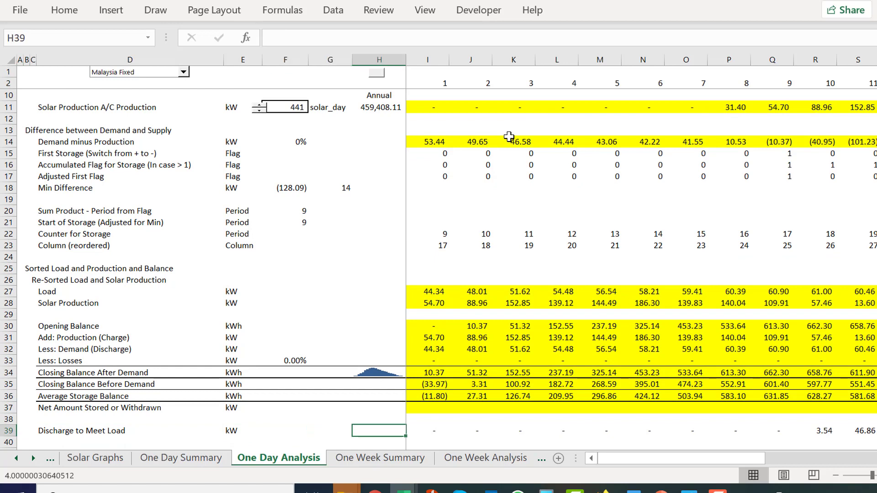
pyautogui.press('Up')
pyautogui.press('Up')
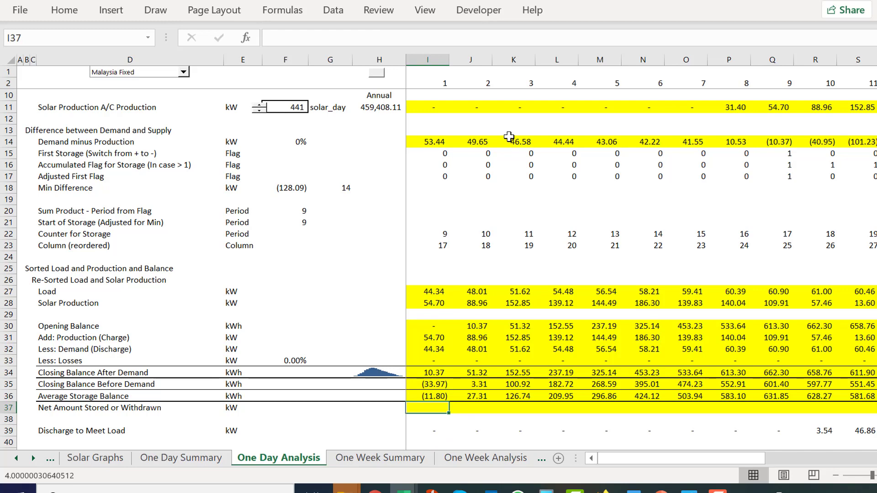
pyautogui.write('=max(')
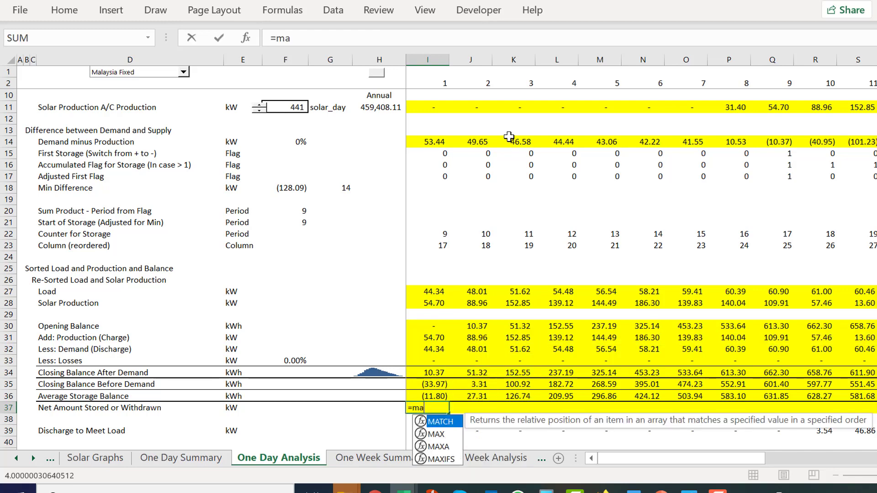
pyautogui.press('Up')
pyautogui.press('Up')
pyautogui.press('Up')
pyautogui.press('Up')
pyautogui.press('Up')
pyautogui.press('Up')
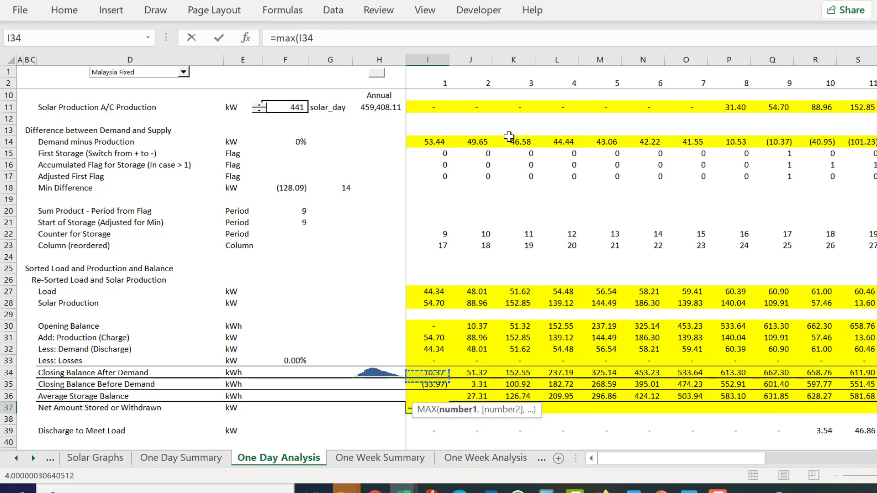
pyautogui.hotkey('shift', 'Down')
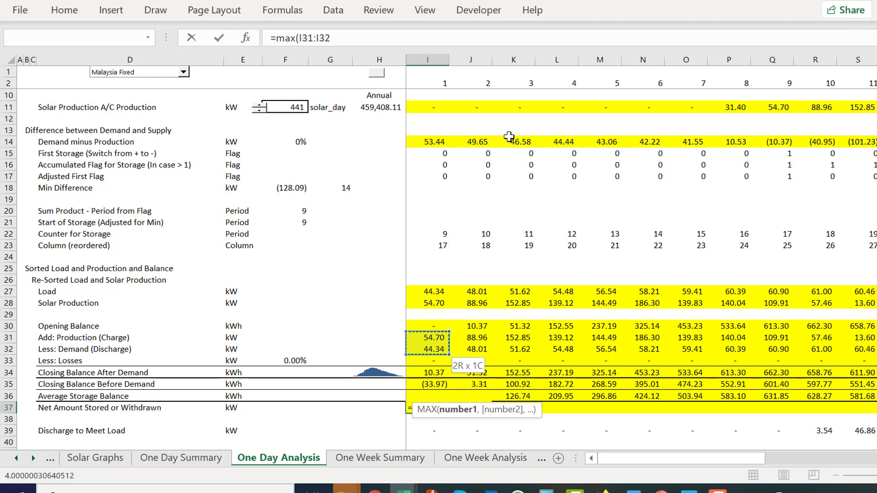
pyautogui.hotkey('ctrl', 'Return')
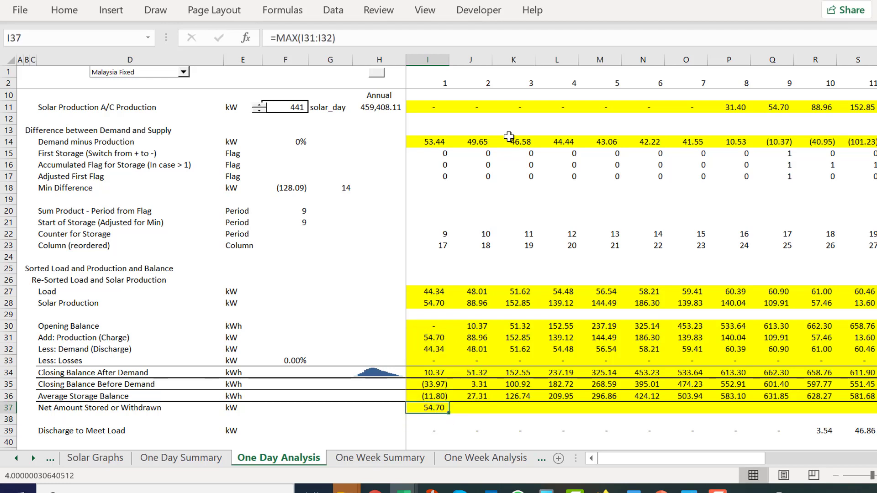
pyautogui.hotkey('ctrl', 'shift', 'Right')
pyautogui.hotkey('ctrl', 'r')
# Step: Check the Storage at End of Day formula in F42 and rerun the sheet's solve for the solar capacity
pyautogui.press('Left')
pyautogui.press('Down')
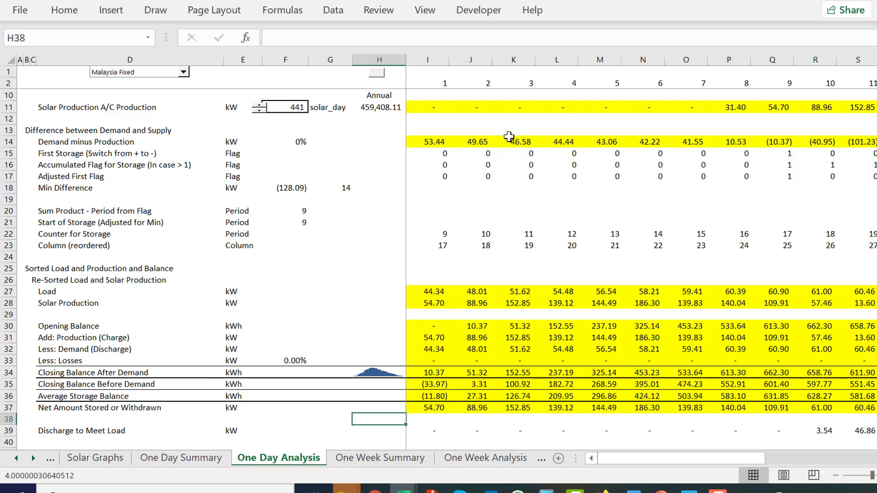
pyautogui.press('Down')
pyautogui.press('Down')
pyautogui.press('Down')
pyautogui.press('Down')
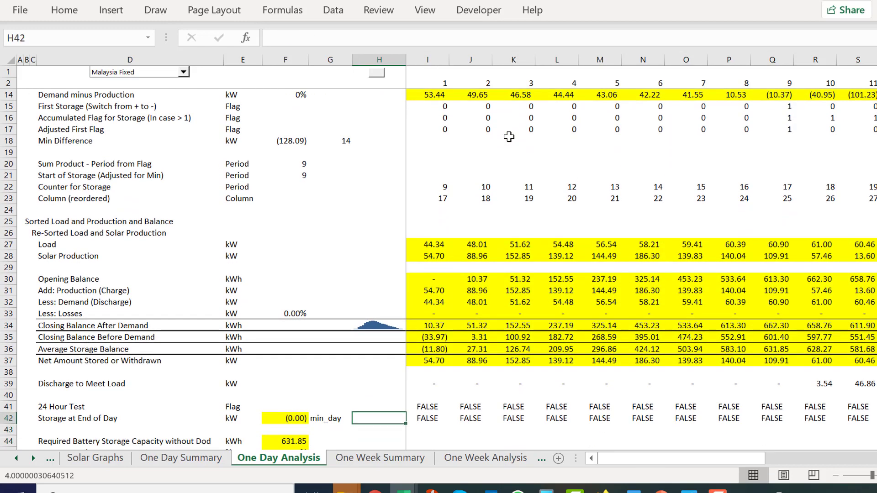
pyautogui.press('Left')
pyautogui.press('Left')
pyautogui.press('Right')
pyautogui.press('Right')
pyautogui.press('Left')
pyautogui.press('Left')
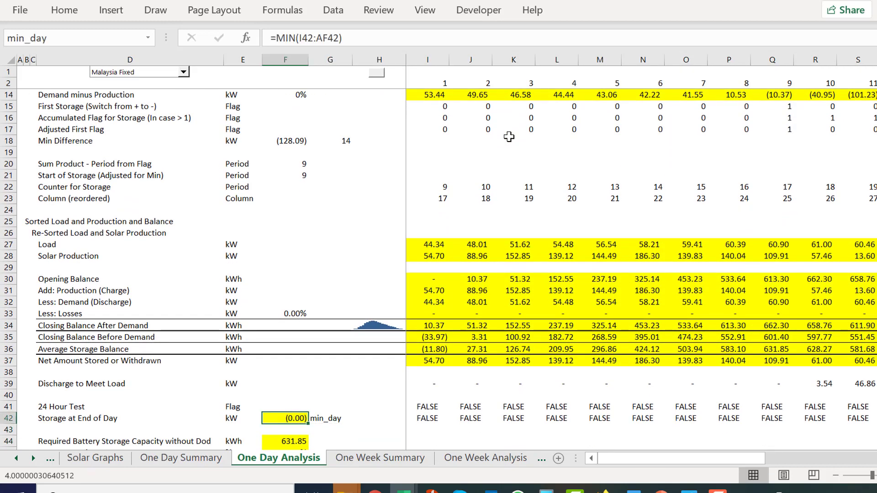
pyautogui.click(378, 76)
pyautogui.press('Down')
pyautogui.press('Down')
pyautogui.press('Down')
pyautogui.press('Down')
pyautogui.press('Up')
pyautogui.press('Up')
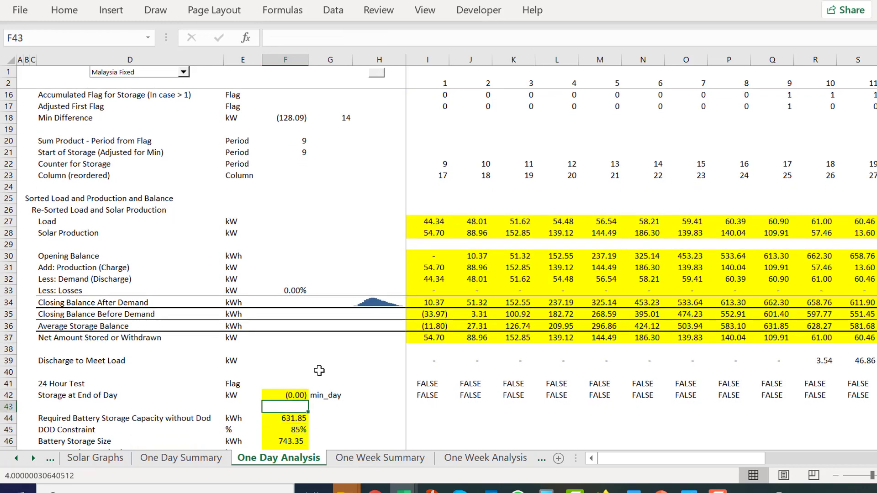
# Step: Set Required Battery Storage Capacity without Dod in F44 to =MAX(I34:AF34), the maximum Closing Balance After Demand
pyautogui.write('=')
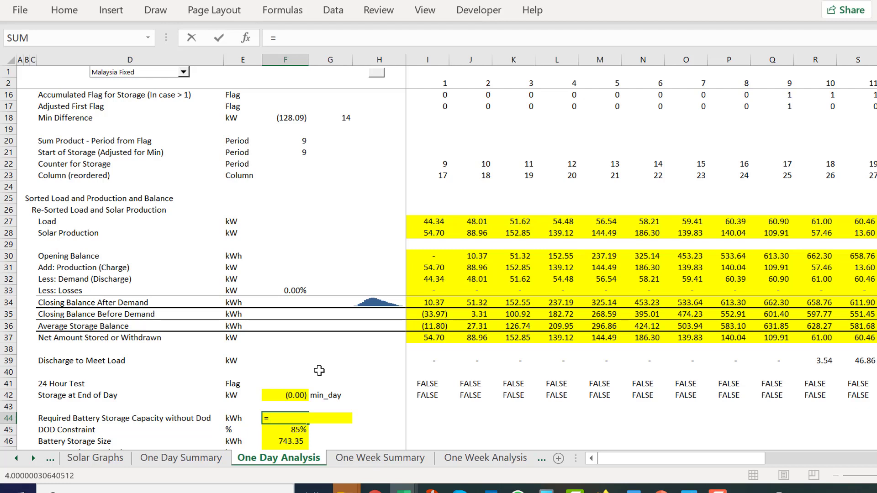
pyautogui.press('Escape')
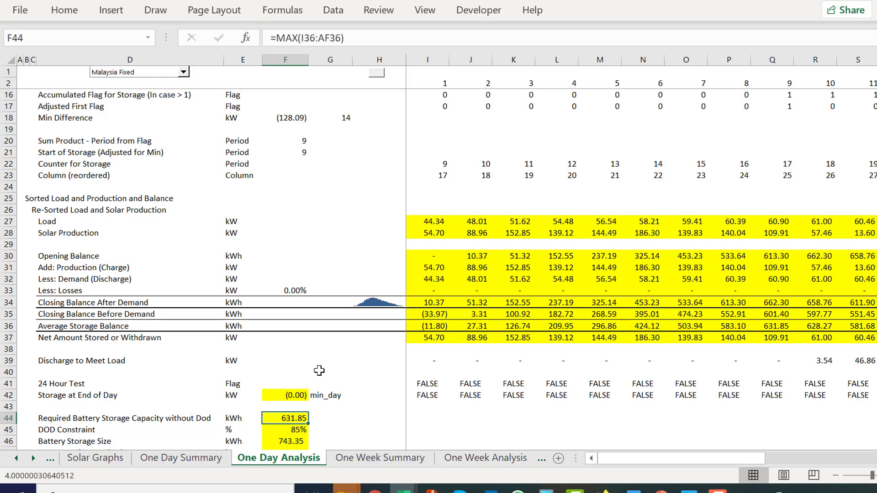
pyautogui.write('=m')
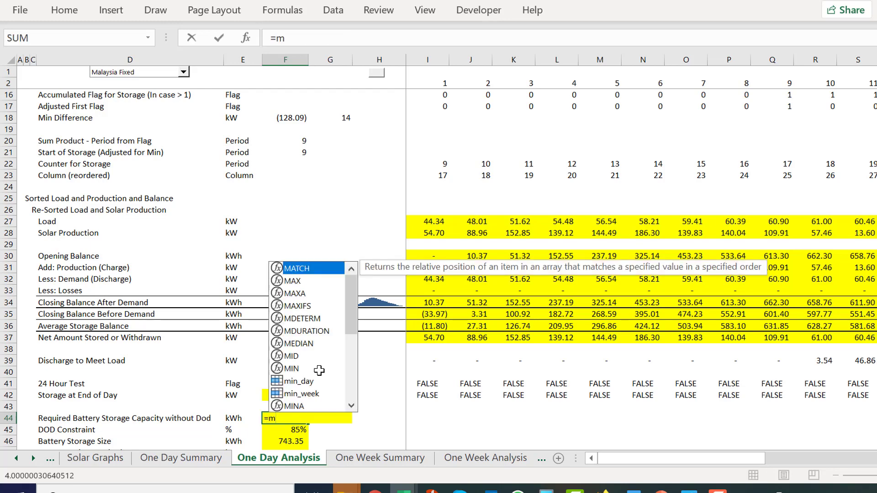
pyautogui.press('Down')
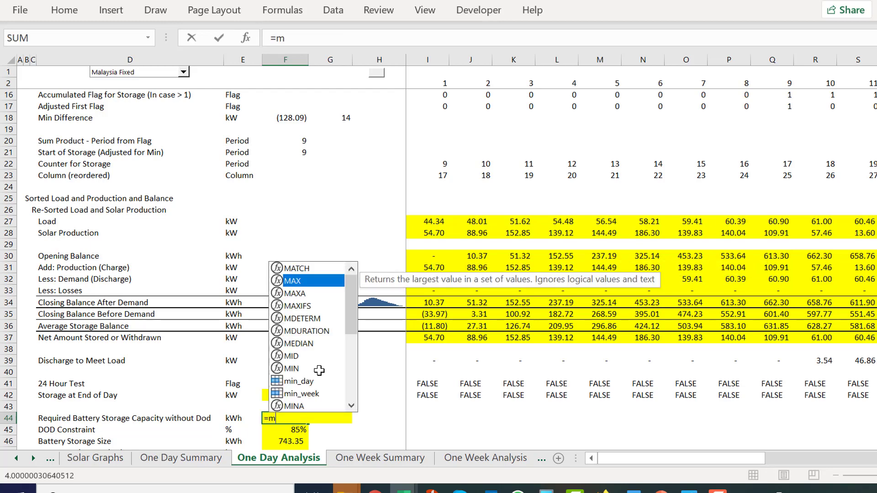
pyautogui.press('Tab')
pyautogui.press('Up')
pyautogui.press('Up')
pyautogui.press('Up')
pyautogui.press('Up')
pyautogui.press('Up')
pyautogui.press('Up')
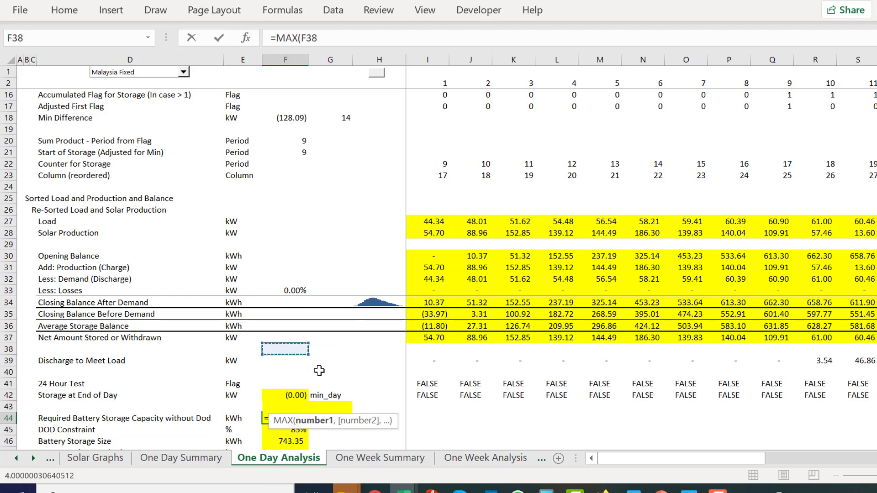
pyautogui.press('Right')
pyautogui.press('Right')
pyautogui.press('Right')
pyautogui.press('Up')
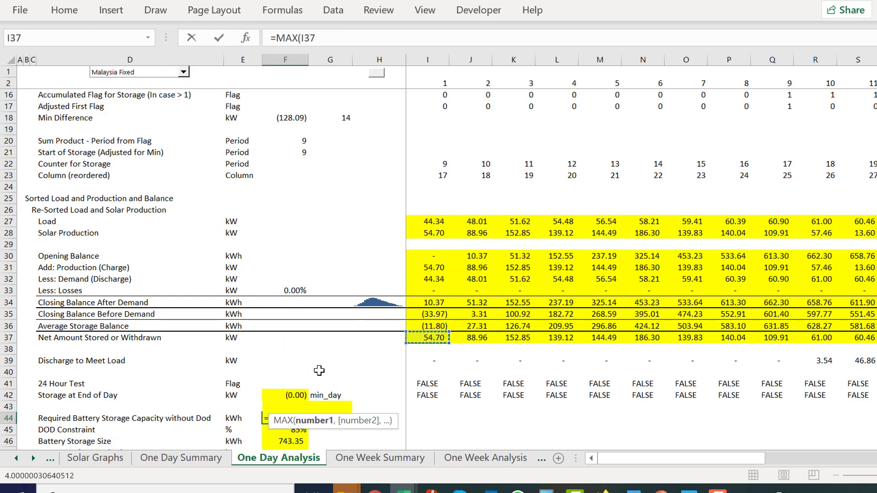
pyautogui.press('Up')
pyautogui.press('Up')
pyautogui.press('Up')
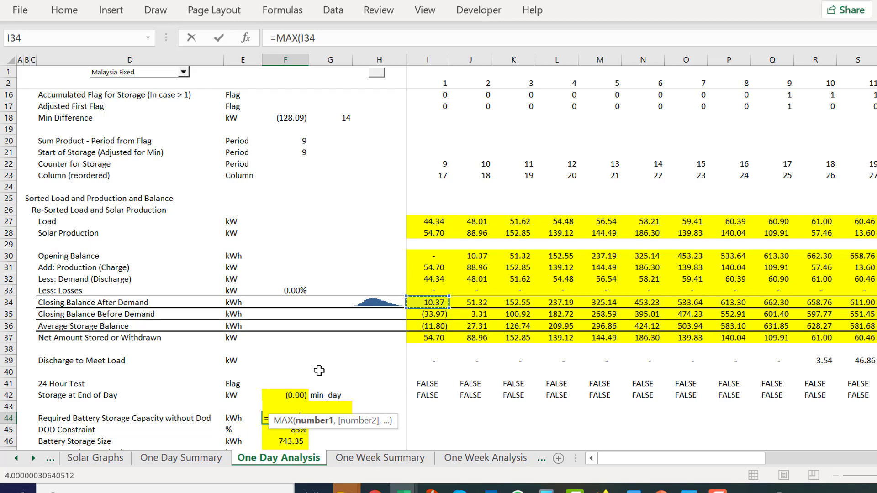
pyautogui.hotkey('ctrl', 'shift', 'Right')
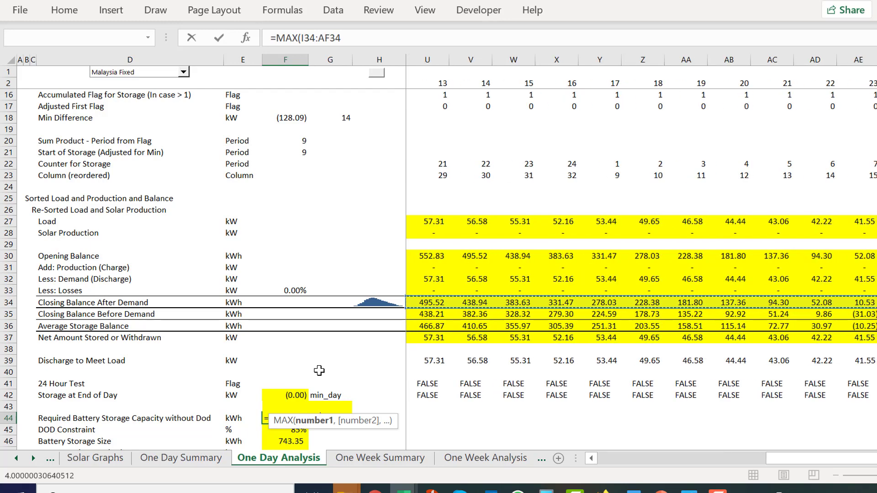
pyautogui.press('Return')
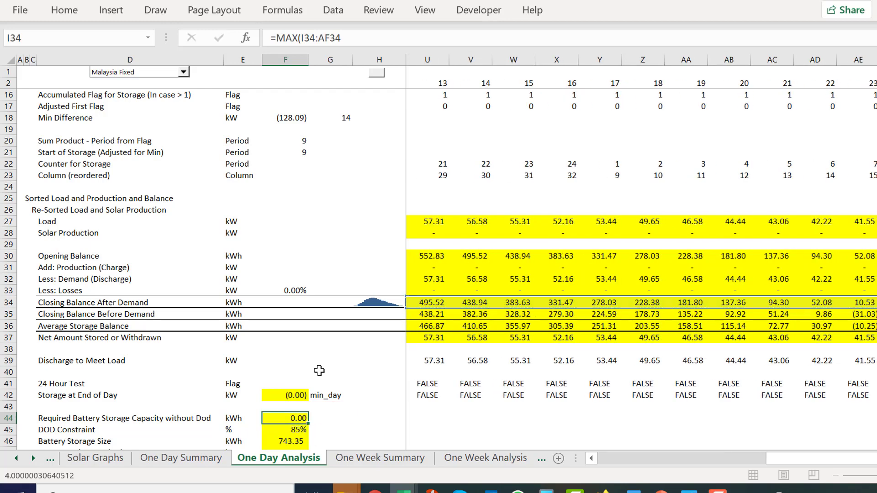
# Step: Review the hourly storage balances through hour 24 against the Required Battery Storage Capacity without Dod in row 44
pyautogui.press('Down')
pyautogui.press('Down')
pyautogui.press('Up')
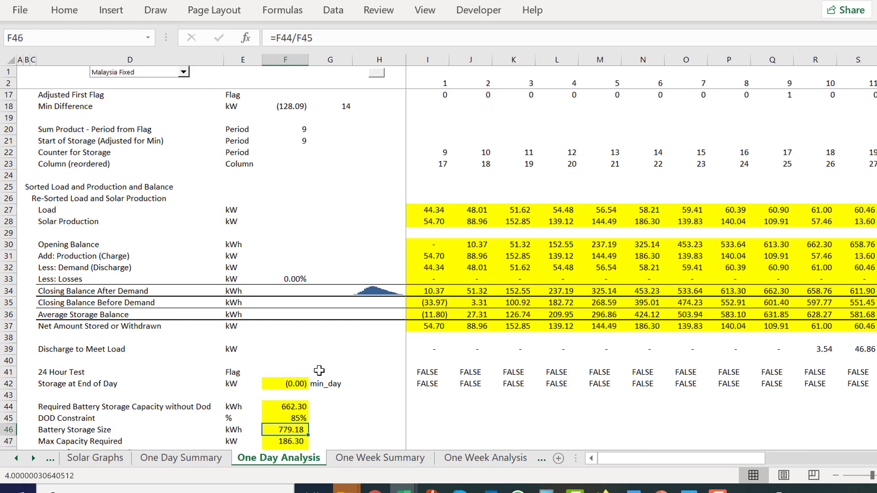
pyautogui.press('Up')
pyautogui.press('Up')
pyautogui.press('Right')
pyautogui.press('Right')
pyautogui.press('Right')
pyautogui.press('Right')
pyautogui.press('Right')
pyautogui.press('Right')
pyautogui.press('Right')
pyautogui.press('Right')
pyautogui.press('Right')
pyautogui.press('Right')
pyautogui.press('Right')
pyautogui.press('Right')
pyautogui.press('Right')
pyautogui.press('Right')
pyautogui.press('Right')
pyautogui.press('Right')
pyautogui.press('Right')
pyautogui.press('Right')
pyautogui.press('Right')
pyautogui.press('Right')
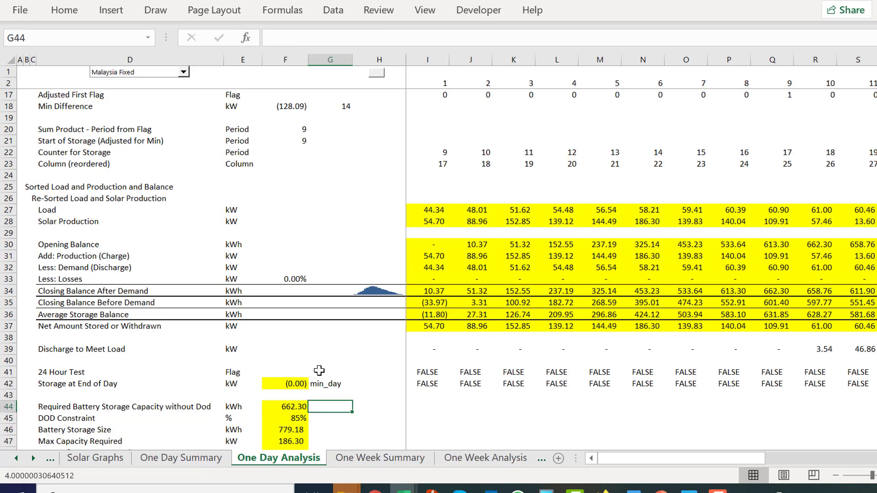
pyautogui.press('Right')
pyautogui.press('Right')
pyautogui.press('Right')
pyautogui.press('Right')
pyautogui.press('Right')
pyautogui.press('Right')
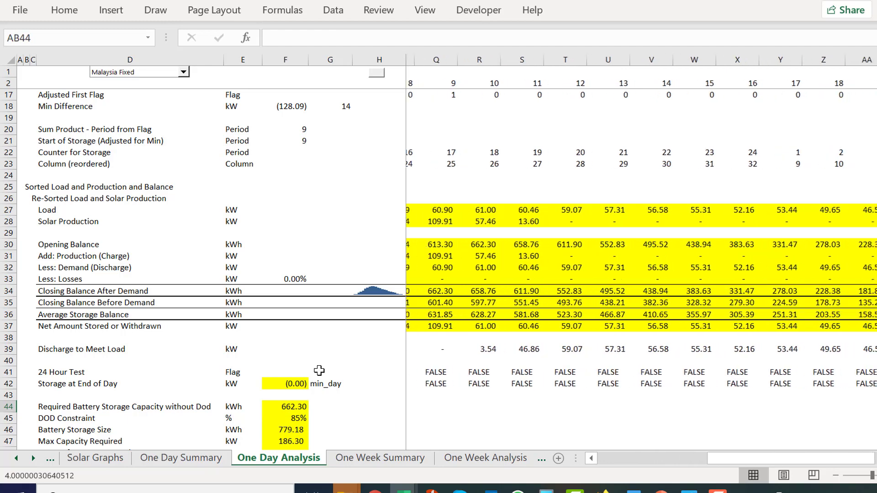
pyautogui.press('Right')
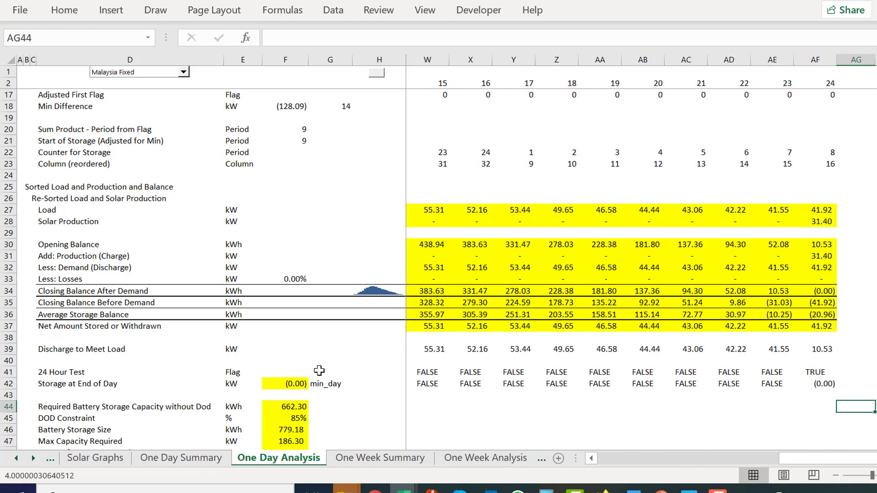
pyautogui.press('Left')
pyautogui.press('Left')
pyautogui.press('Left')
pyautogui.press('Left')
pyautogui.press('Left')
pyautogui.press('Left')
pyautogui.press('Left')
pyautogui.press('Left')
pyautogui.press('Left')
pyautogui.press('Left')
pyautogui.press('Left')
pyautogui.press('Left')
pyautogui.press('Left')
pyautogui.press('Left')
pyautogui.press('Left')
pyautogui.press('Left')
pyautogui.press('Left')
pyautogui.press('Left')
pyautogui.press('Left')
pyautogui.press('Left')
pyautogui.press('Left')
pyautogui.press('Left')
pyautogui.press('Left')
pyautogui.press('Left')
pyautogui.press('Left')
pyautogui.press('Left')
pyautogui.press('Left')
pyautogui.press('Left')
pyautogui.press('Left')
pyautogui.press('Left')
pyautogui.press('Left')
pyautogui.press('Left')
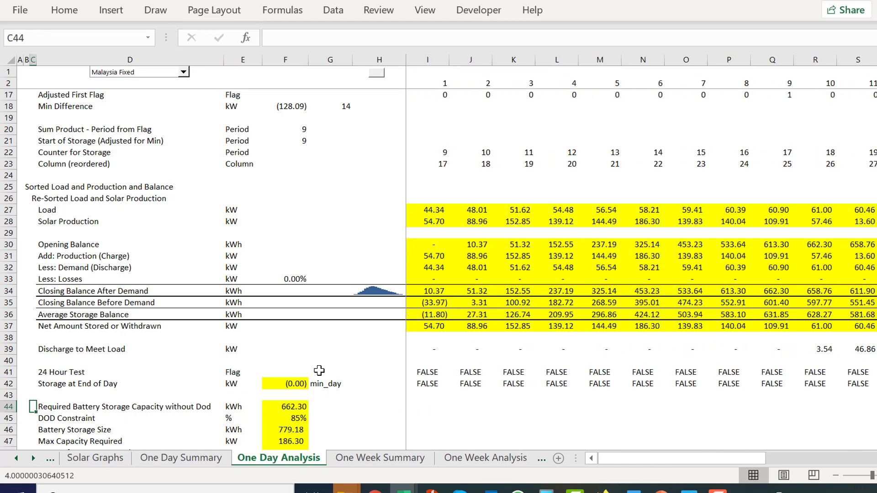
# Step: Check that the Battery Storage Size formula in F46 divides the required capacity in F44 by the DOD Constraint in F45
pyautogui.press('Down')
pyautogui.press('Right')
pyautogui.press('Right')
pyautogui.press('Right')
pyautogui.press('Right')
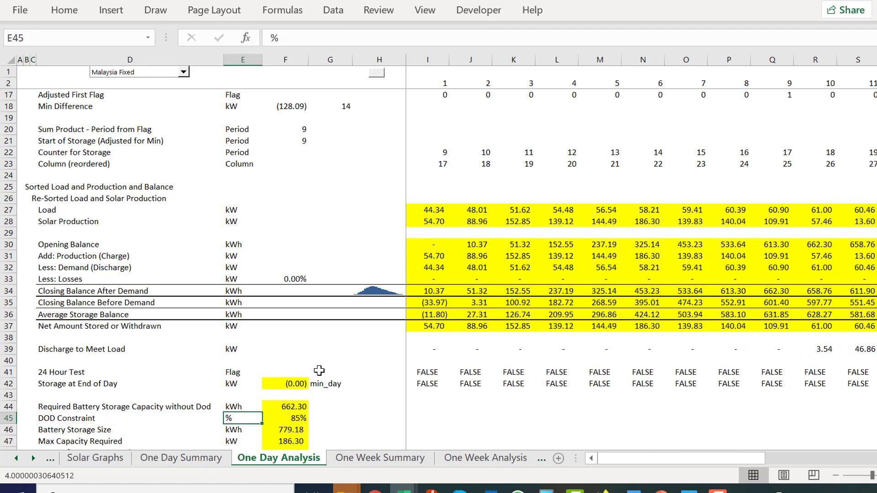
pyautogui.press('Right')
pyautogui.press('Up')
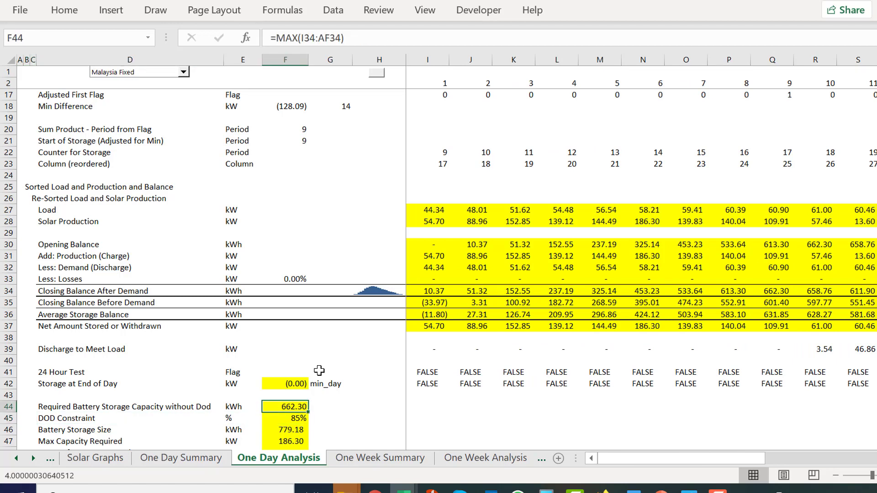
pyautogui.press('Down')
pyautogui.press('Down')
pyautogui.press('F2')
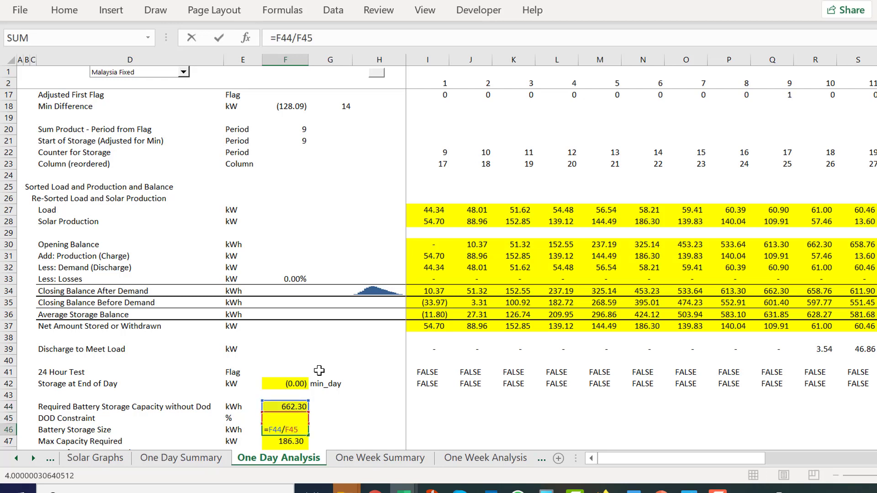
pyautogui.press('Escape')
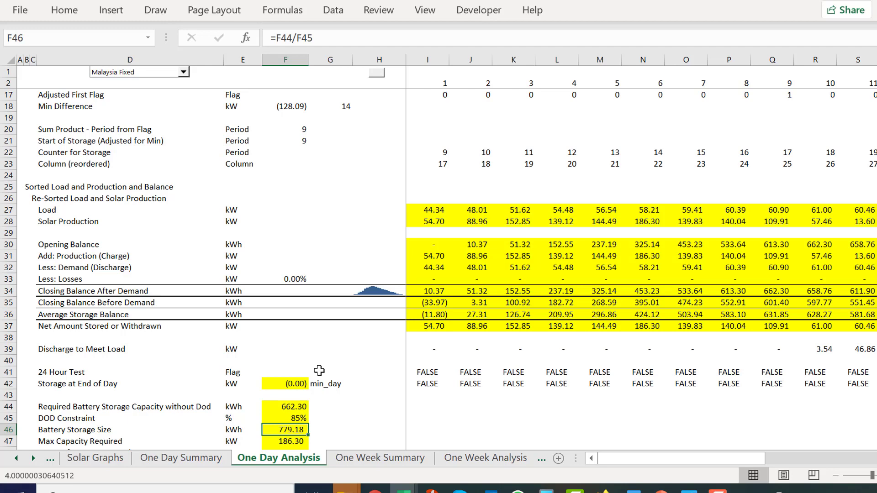
# Step: Set Max Capacity Required in F47 to =MAX(I37:AF37), the maximum Net Amount Stored or Withdrawn
pyautogui.press('Down')
pyautogui.press('Down')
pyautogui.press('Down')
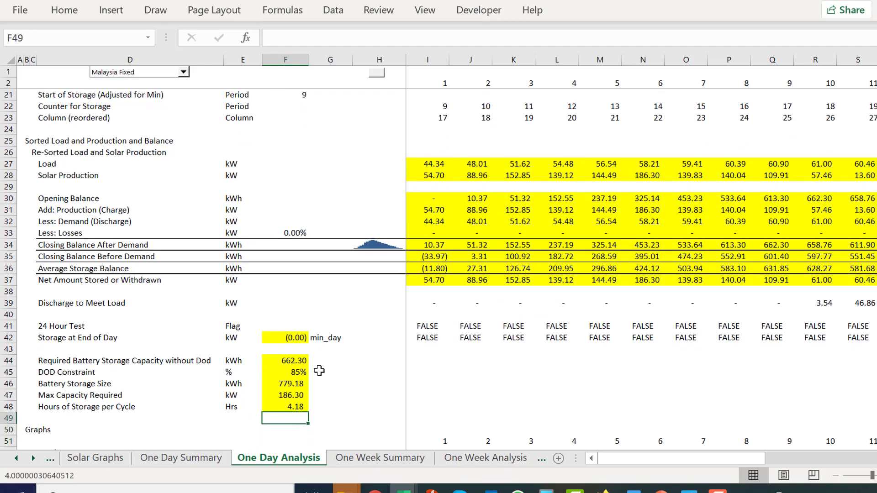
pyautogui.press('Up')
pyautogui.press('Up')
pyautogui.press('Left')
pyautogui.press('Right')
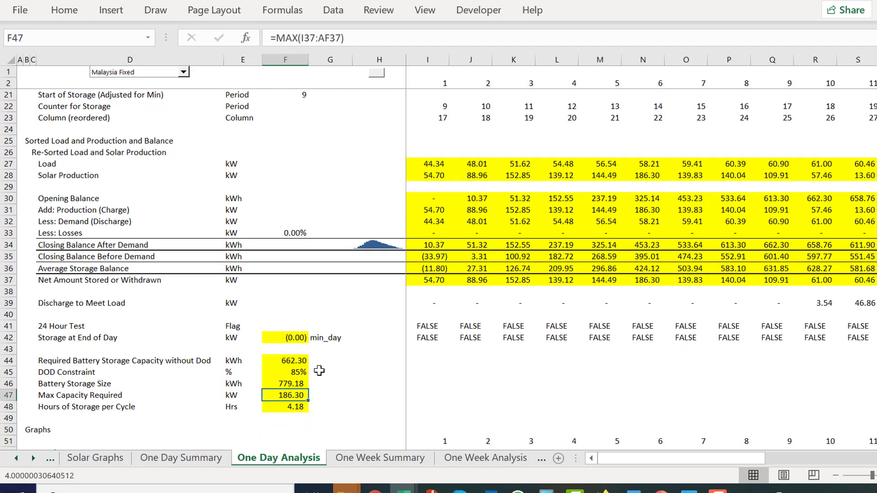
pyautogui.write('=')
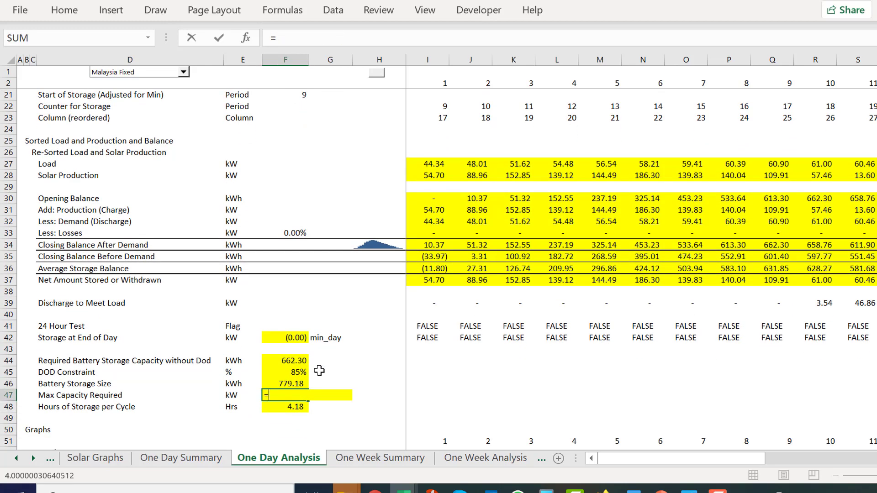
pyautogui.write('max(')
pyautogui.press('BackSpace')
pyautogui.press('BackSpace')
pyautogui.write('x(')
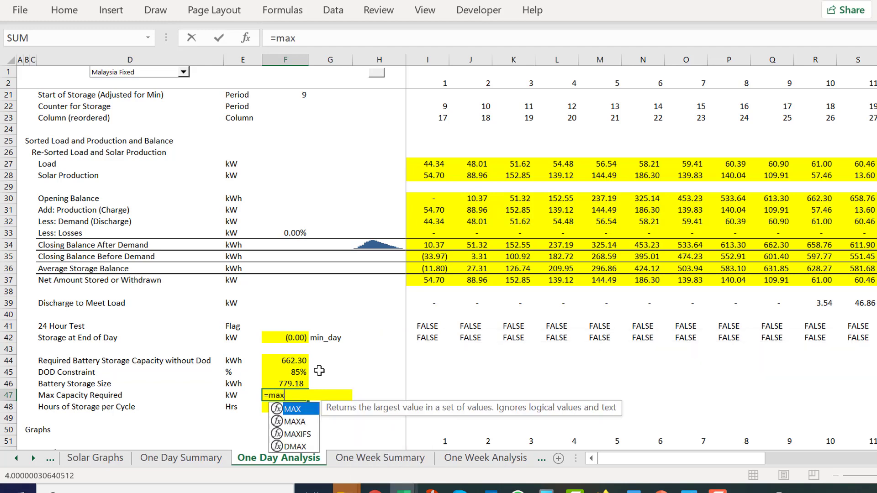
pyautogui.click(430, 278)
pyautogui.press('Up')
pyautogui.press('Up')
pyautogui.press('Down')
pyautogui.press('Down')
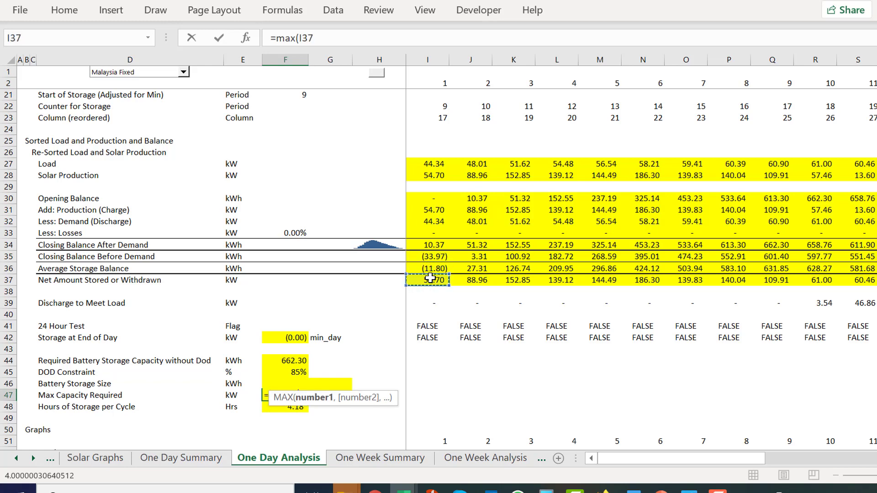
pyautogui.hotkey('ctrl', 'shift', 'Right')
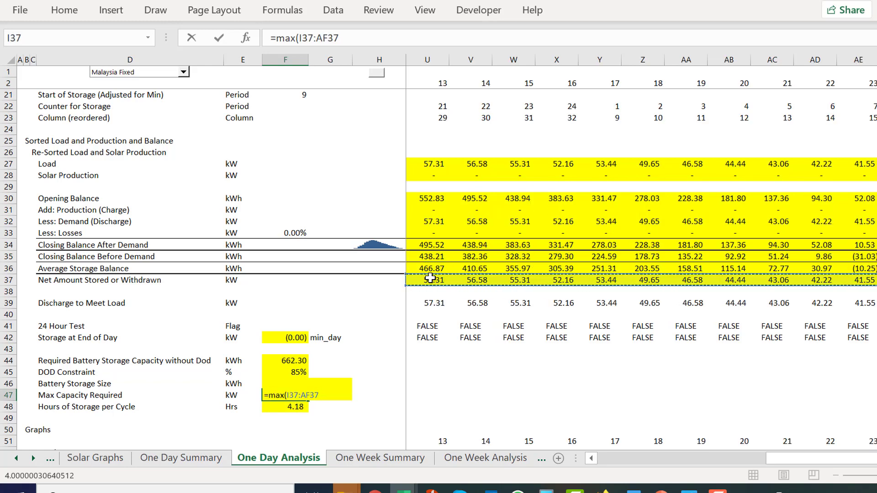
pyautogui.press('Return')
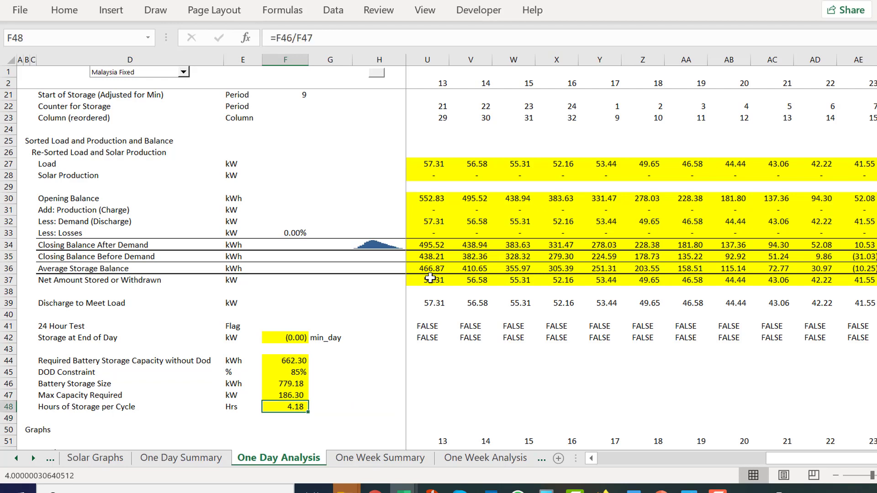
# Step: Inspect the Hours of Storage per Cycle formula in F48 and the cells it references
pyautogui.press('F2')
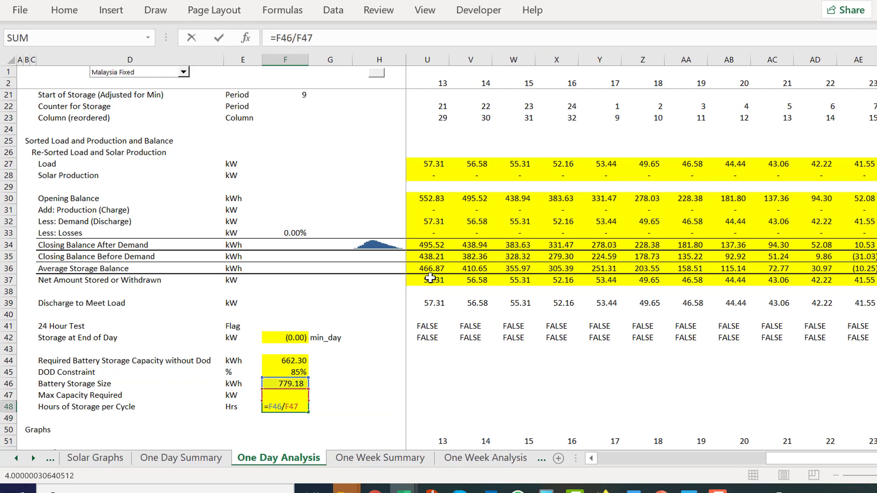
pyautogui.press('Escape')
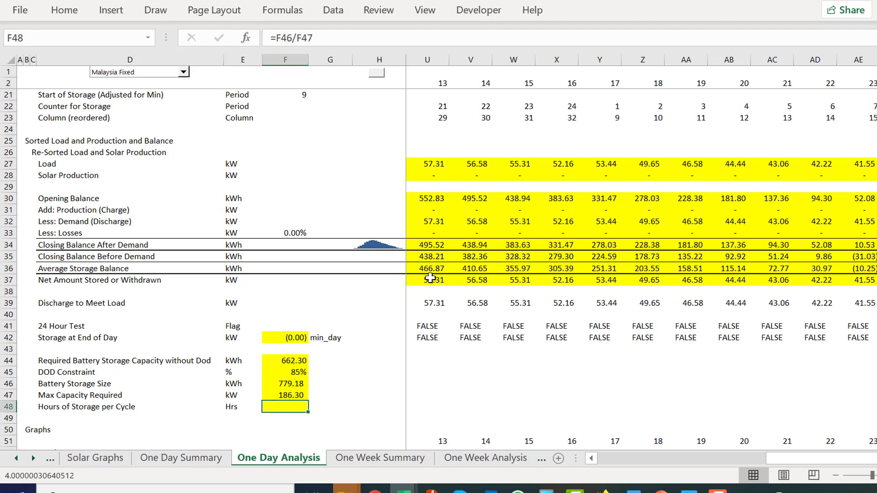
pyautogui.press('Up')
pyautogui.press('Down')
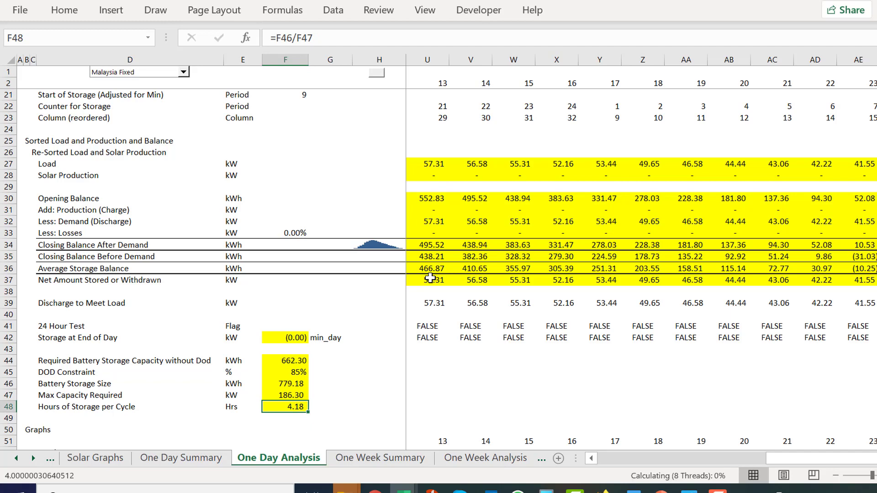
pyautogui.press('Down')
pyautogui.press('Down')
# Step: Review the battery sizing and charts on the One Day Summary sheet, then the costs and storage results on One Week Summary
pyautogui.hotkey('ctrl', 'pageup')
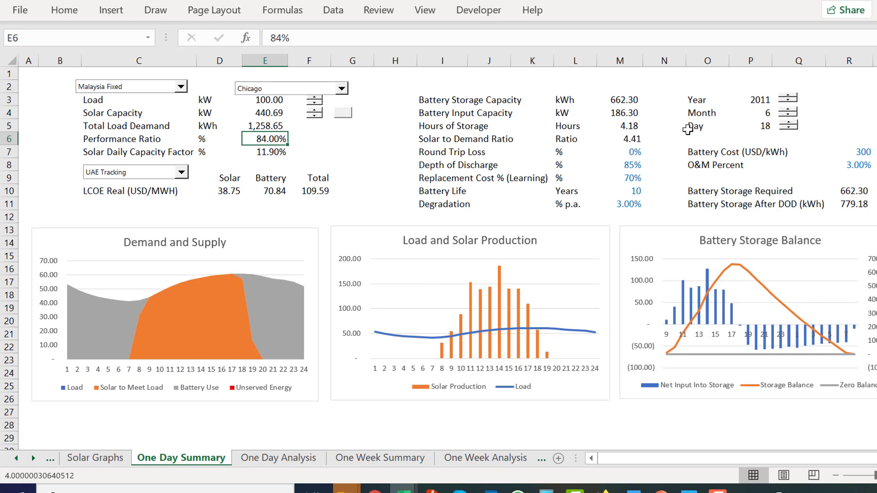
pyautogui.click(418, 84)
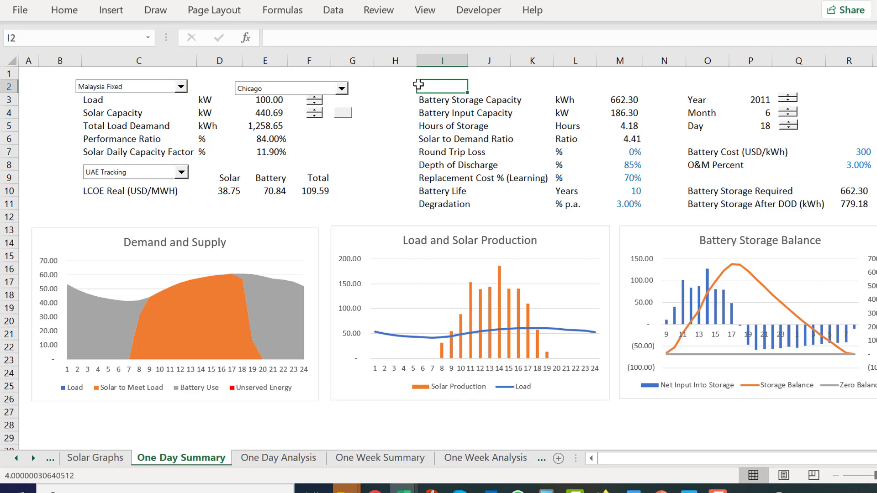
pyautogui.hotkey('ctrl', 'pagedown')
pyautogui.hotkey('ctrl', 'pagedown')
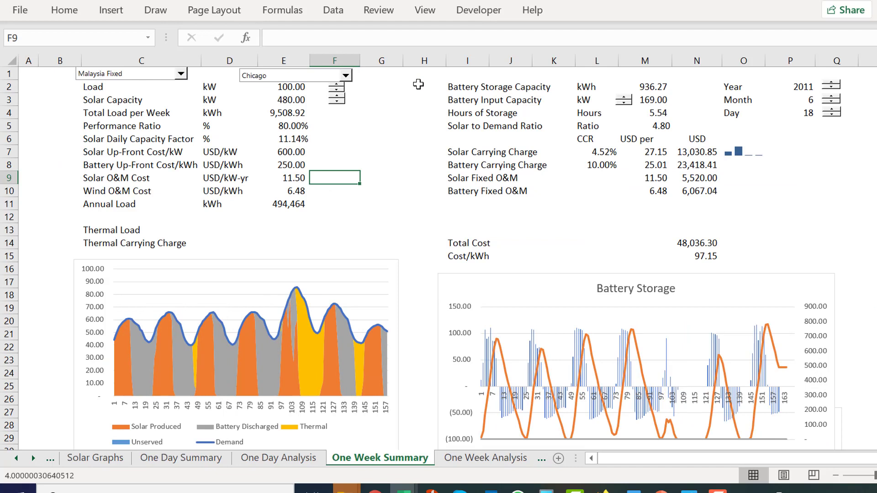
pyautogui.press('Left')
pyautogui.press('Left')
pyautogui.press('Left')
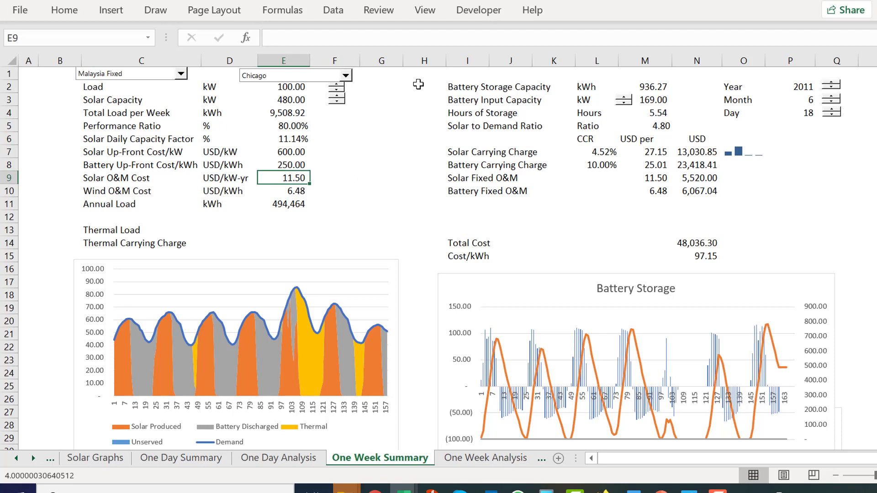
pyautogui.press('Right')
pyautogui.press('Right')
pyautogui.press('Right')
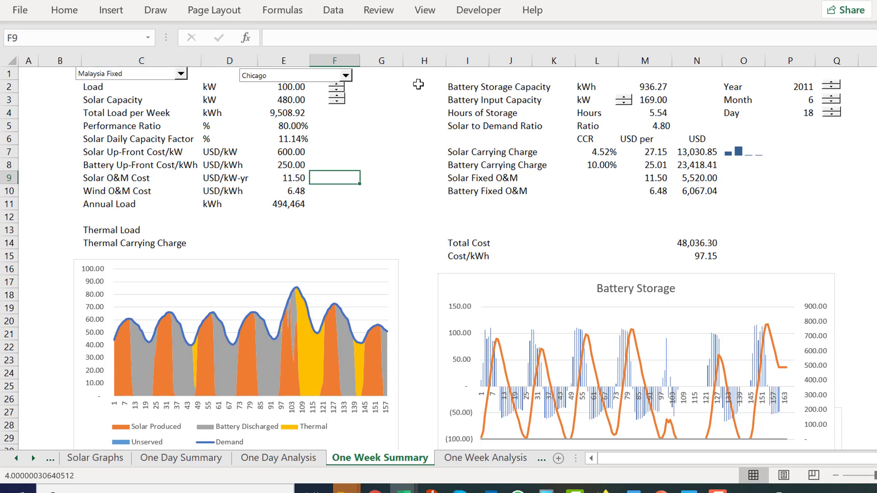
pyautogui.press('Left')
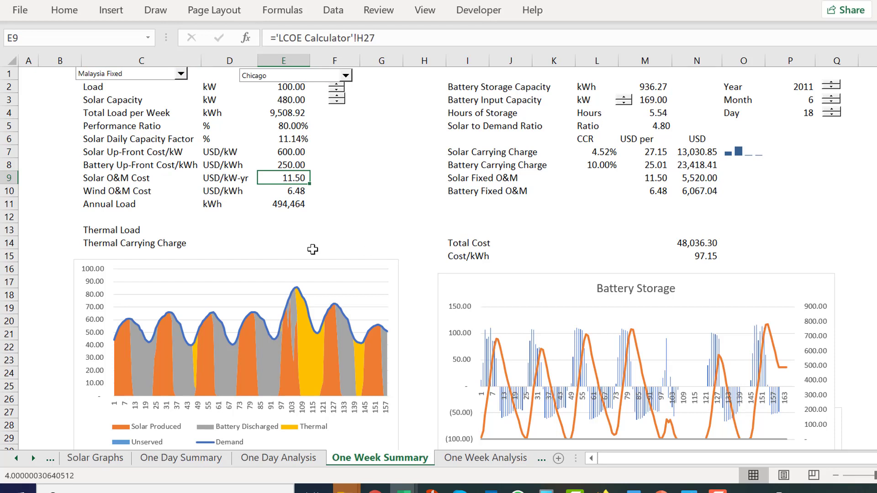
pyautogui.click(353, 219)
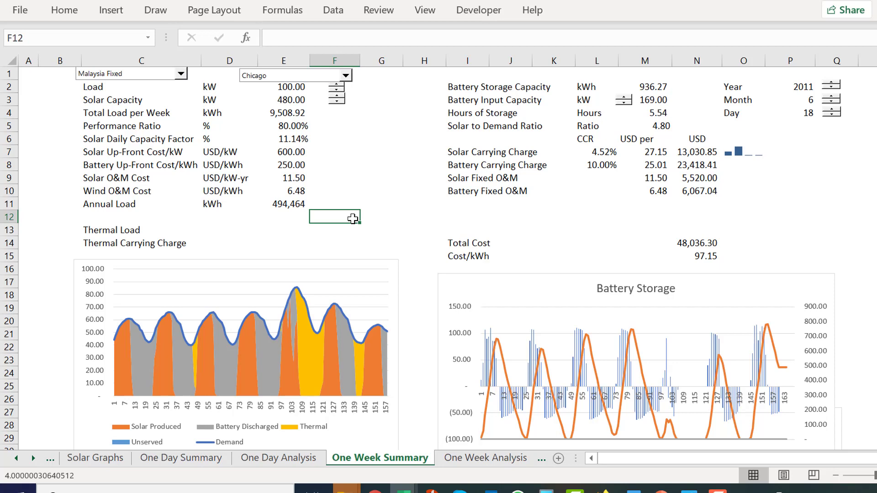
# Step: Return to the One Day Summary sheet, set the Year to 2010, and rerun the solve for the solar capacity
pyautogui.hotkey('ctrl', 'pageup')
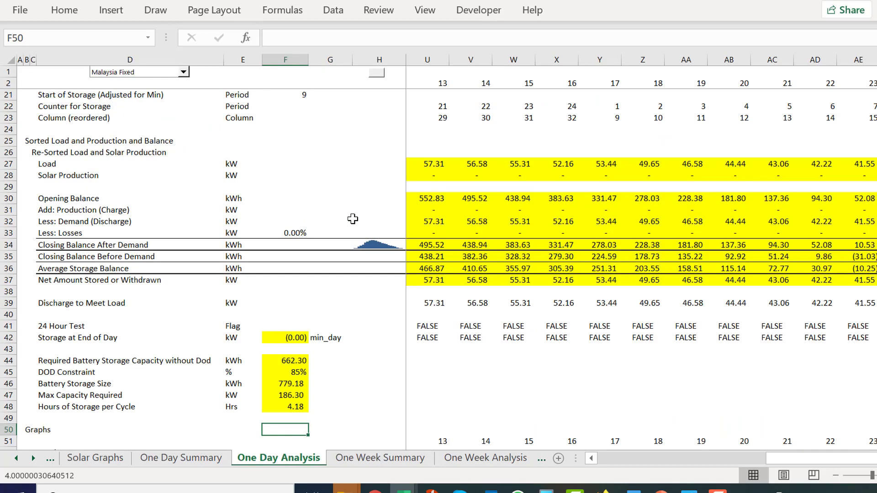
pyautogui.press('Right')
pyautogui.press('Right')
pyautogui.press('Right')
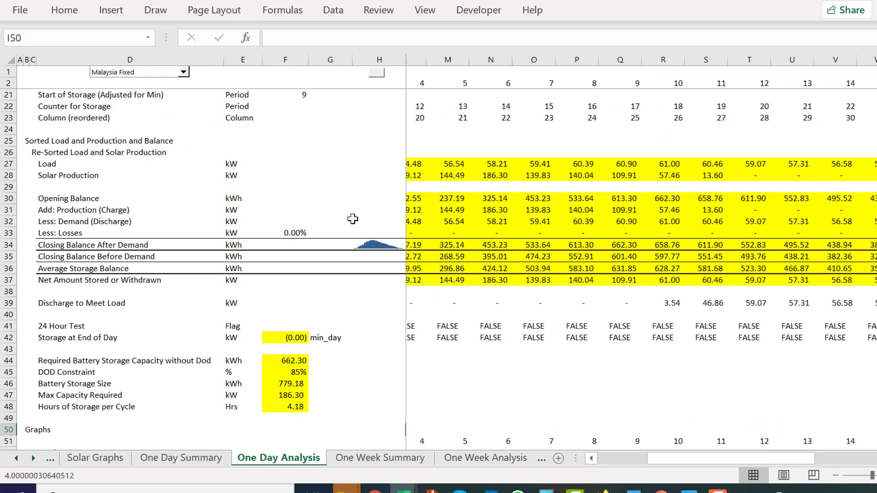
pyautogui.hotkey('ctrl', 'pageup')
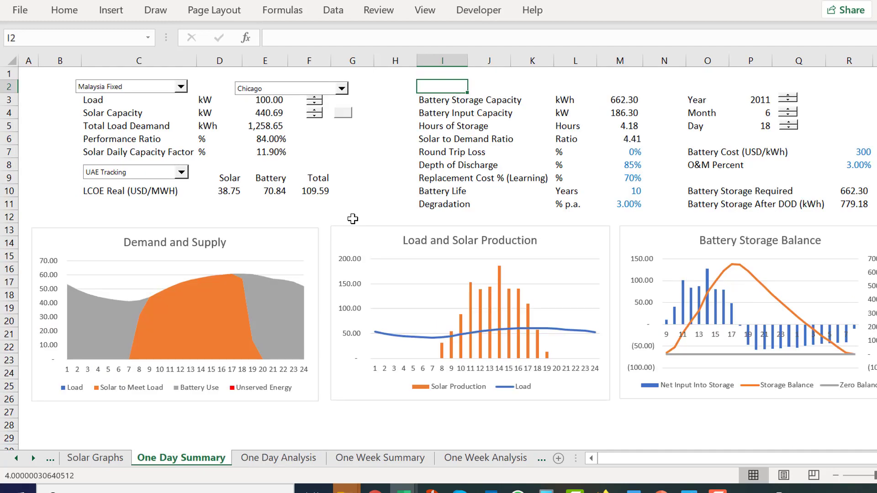
pyautogui.click(790, 107)
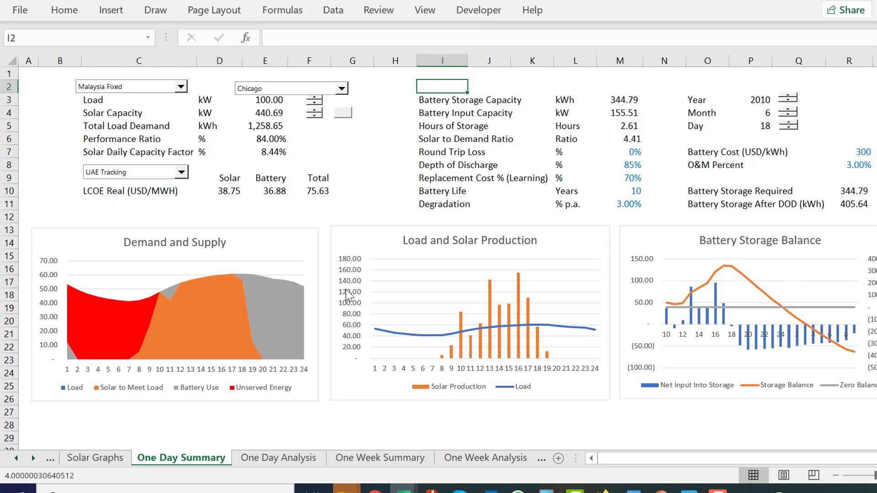
pyautogui.click(346, 114)
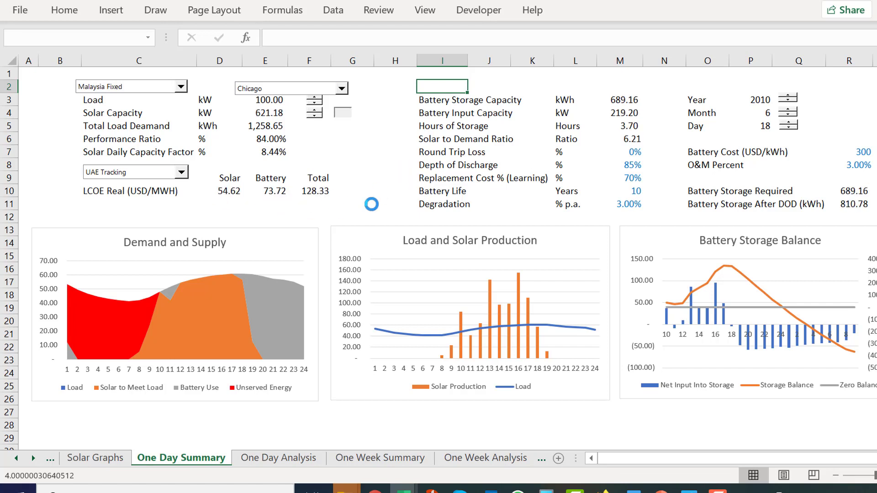
# Step: Examine the Solar and Battery LCOE Real formulas in D10 and E10 and their links to the LCOE Calculator sheet
pyautogui.click(228, 190)
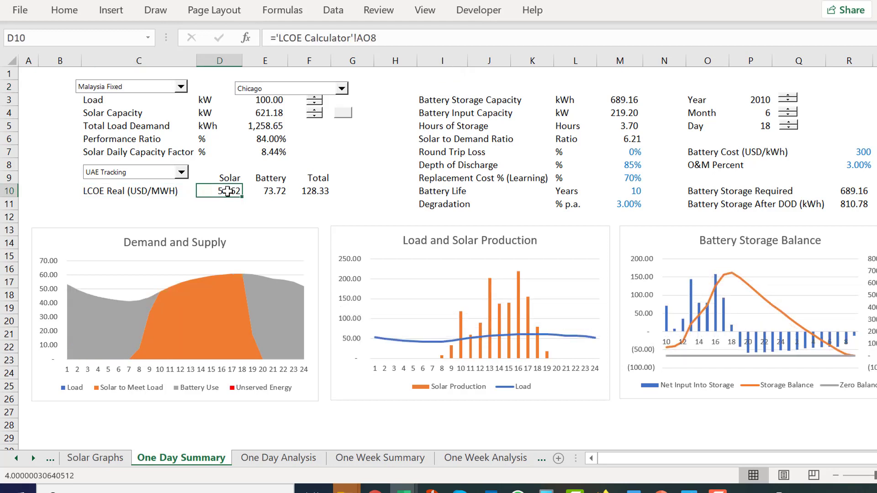
pyautogui.press('Right')
pyautogui.press('Left')
pyautogui.press('Left')
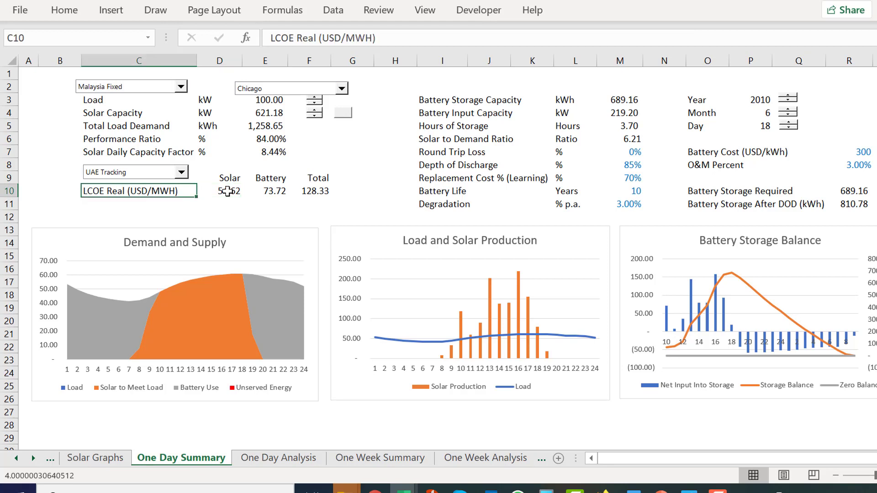
pyautogui.press('Right')
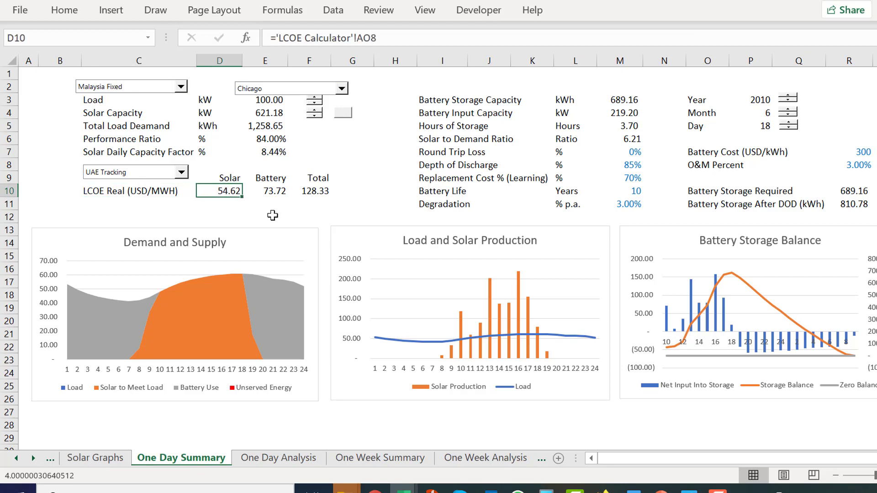
pyautogui.press('Right')
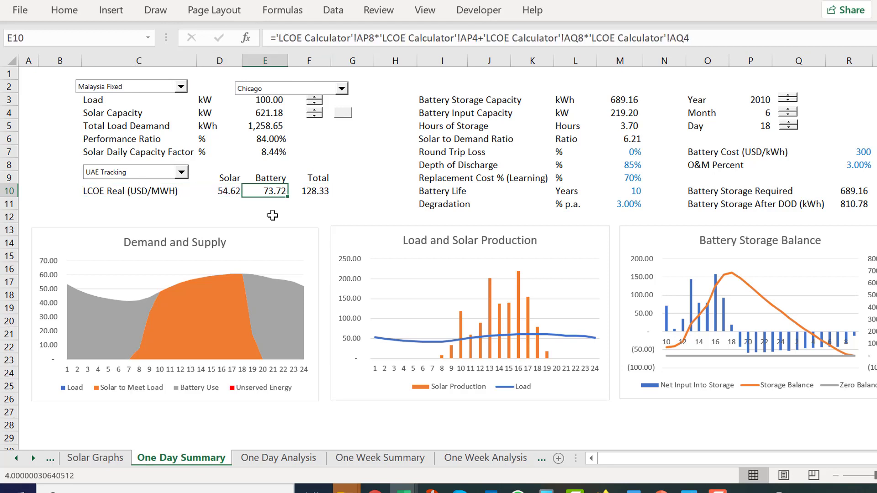
# Step: Choose Malaysia No Tracking as the solar case for the LCOE Real calculation on the One Day Summary sheet
pyautogui.click(160, 169)
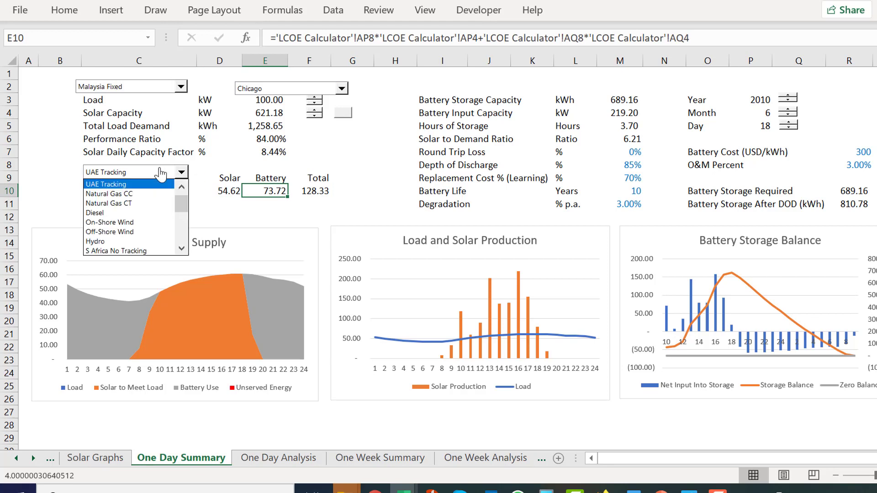
pyautogui.scroll(-5, 160, 169)
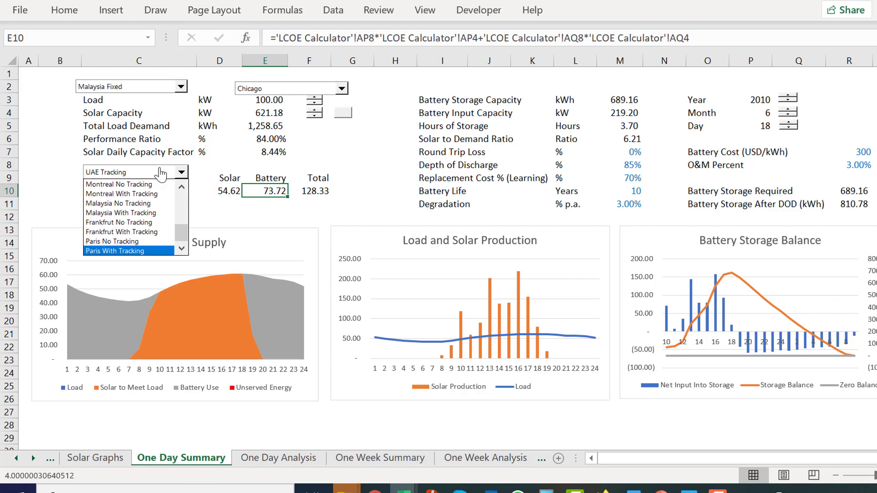
pyautogui.press('Up')
pyautogui.press('Up')
pyautogui.press('Up')
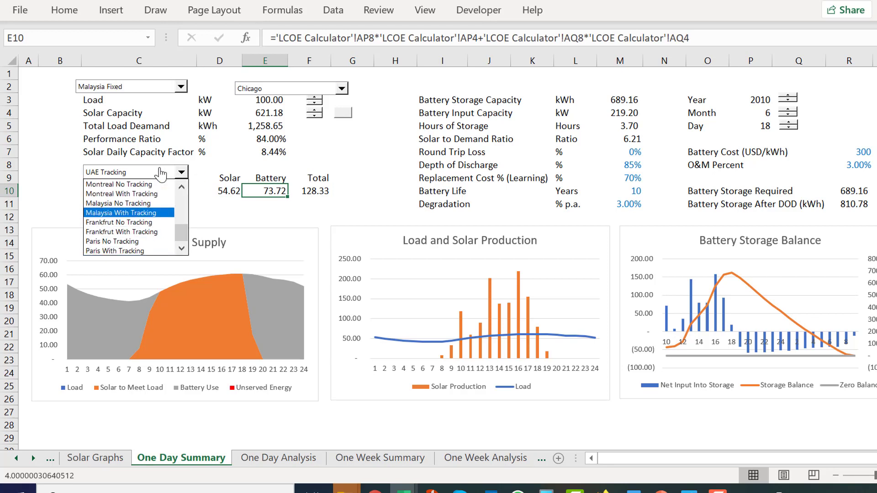
pyautogui.press('Up')
pyautogui.press('Return')
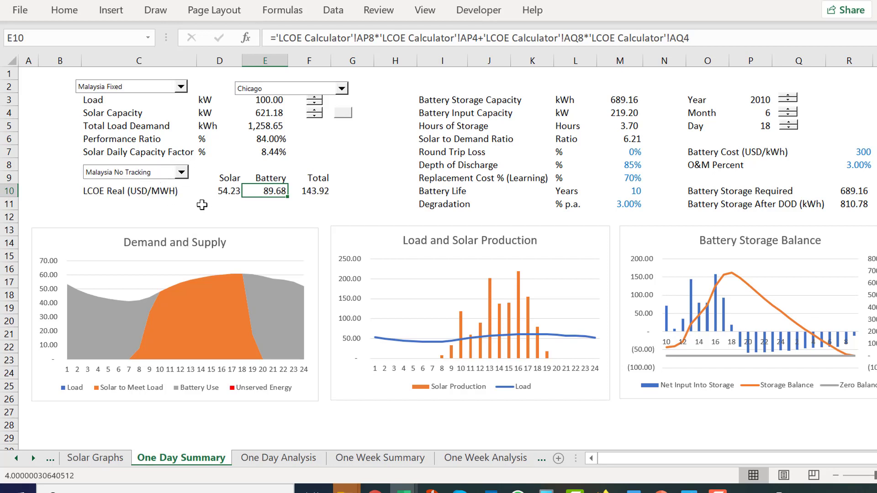
# Step: Set the Day to 17 and rerun the solve for the solar capacity
pyautogui.press('Left')
pyautogui.press('Right')
pyautogui.press('Right')
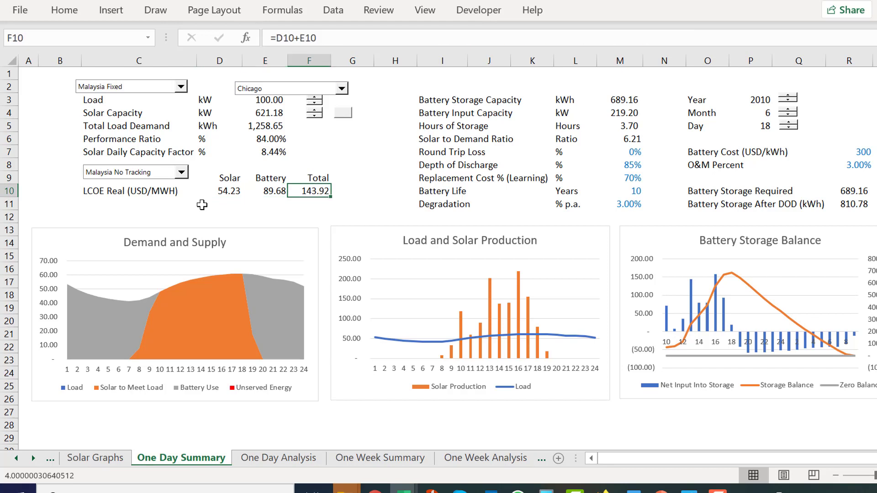
pyautogui.click(786, 128)
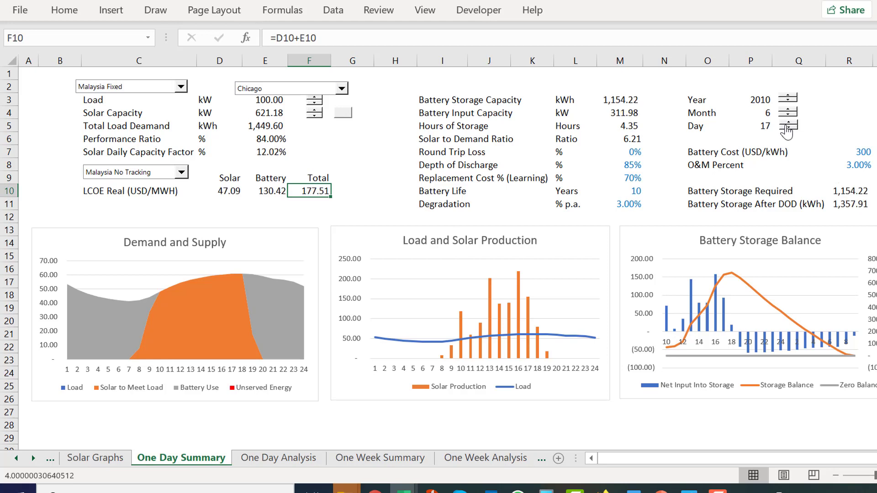
pyautogui.click(347, 115)
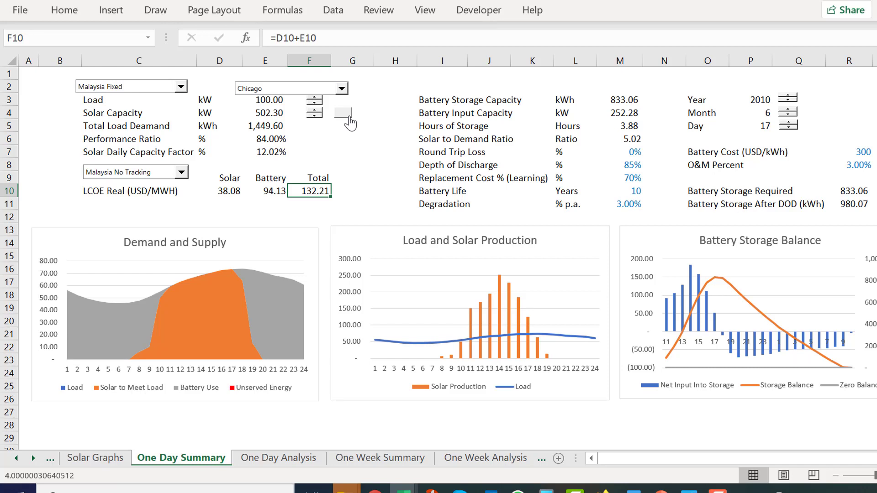
# Step: Review the Solar, Battery and Total LCOE Real values and formulas in D10 to F10
pyautogui.press('Left')
pyautogui.press('Left')
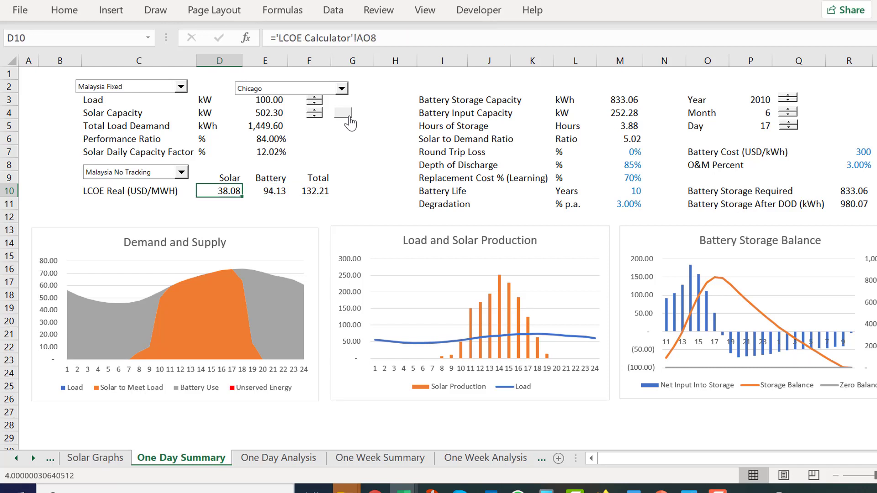
pyautogui.press('Right')
pyautogui.press('Right')
pyautogui.press('Left')
pyautogui.press('Left')
pyautogui.press('Right')
pyautogui.press('Right')
pyautogui.press('Left')
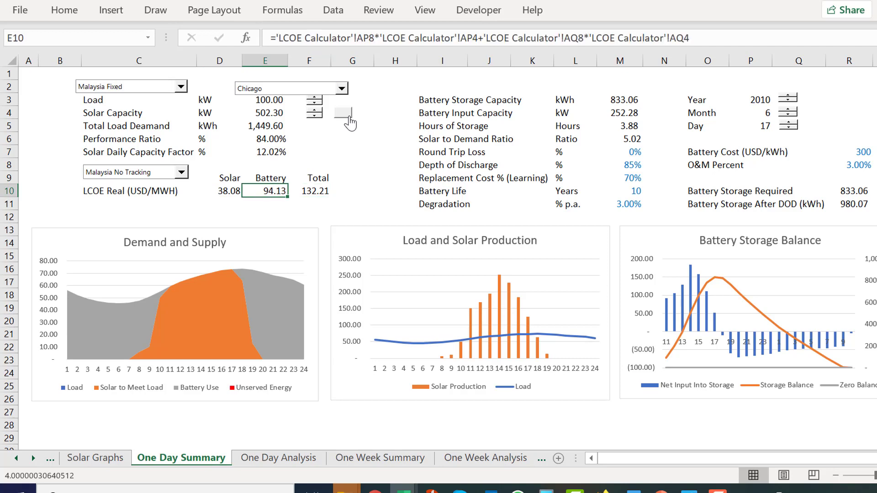
# Step: Go to the LCOE Calculator sheet and examine the size, cost and annual energy inputs for One Day Load Shifting with No Backup
pyautogui.press('Left')
pyautogui.hotkey('ctrl', 'pageup')
pyautogui.hotkey('ctrl', 'pageup')
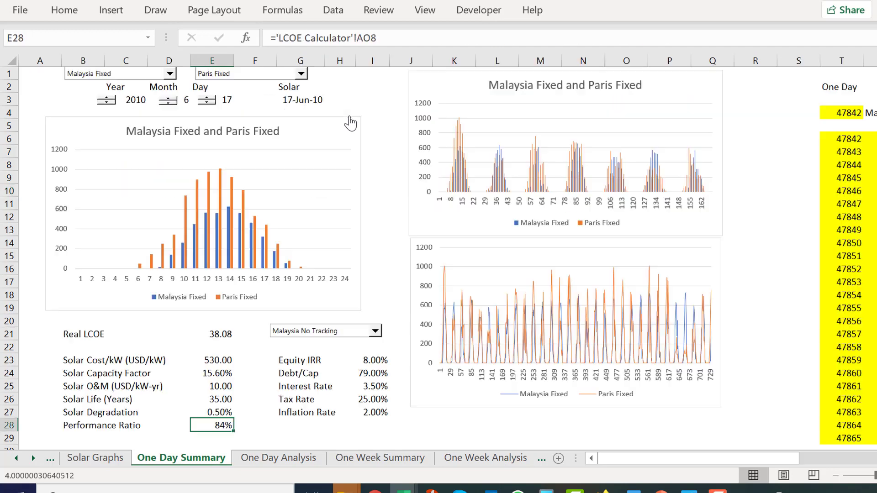
pyautogui.hotkey('ctrl', 'pageup')
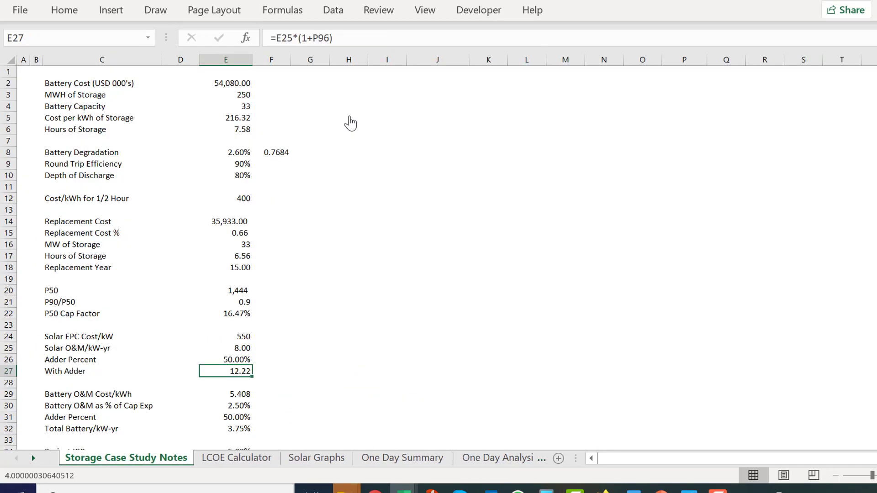
pyautogui.hotkey('ctrl', 'pagedown')
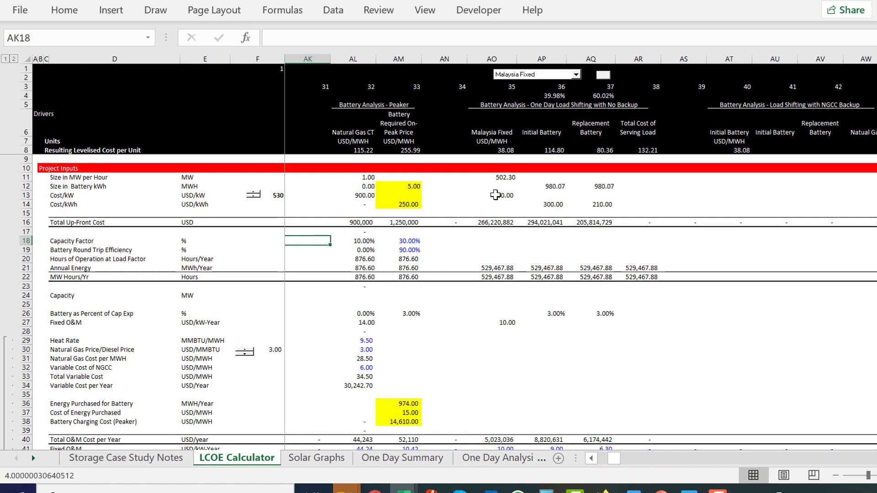
pyautogui.click(495, 197)
pyautogui.press('Down')
pyautogui.press('Down')
pyautogui.press('Down')
pyautogui.press('Down')
pyautogui.press('Down')
pyautogui.press('Down')
pyautogui.press('Down')
pyautogui.press('Down')
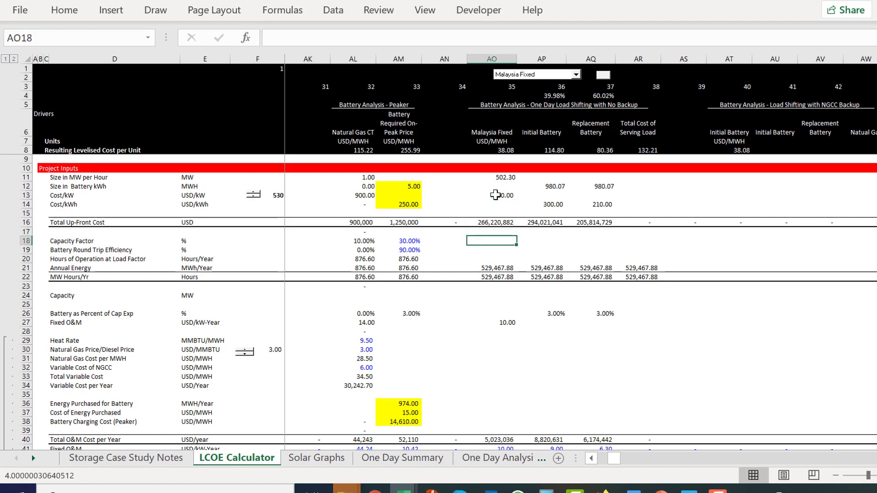
pyautogui.press('Right')
pyautogui.press('Right')
pyautogui.press('Right')
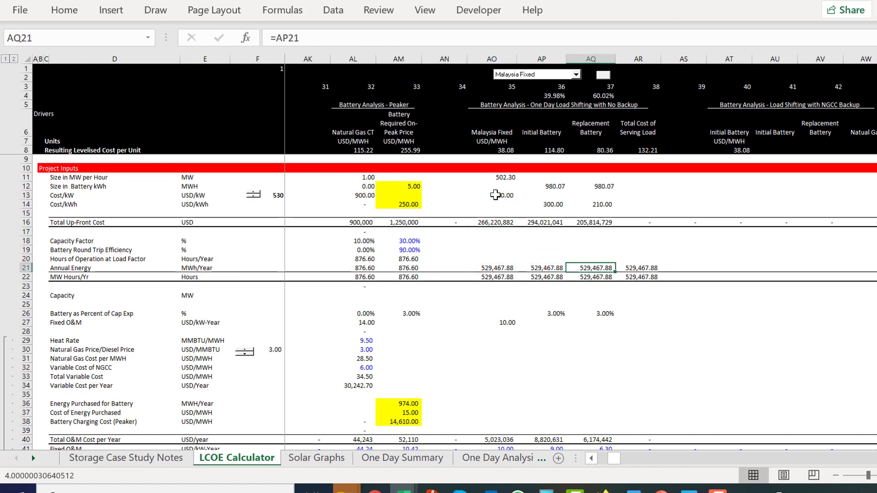
pyautogui.press('Left')
pyautogui.press('Left')
pyautogui.press('Left')
pyautogui.press('Up')
pyautogui.press('Up')
pyautogui.press('Up')
pyautogui.press('Up')
pyautogui.press('Up')
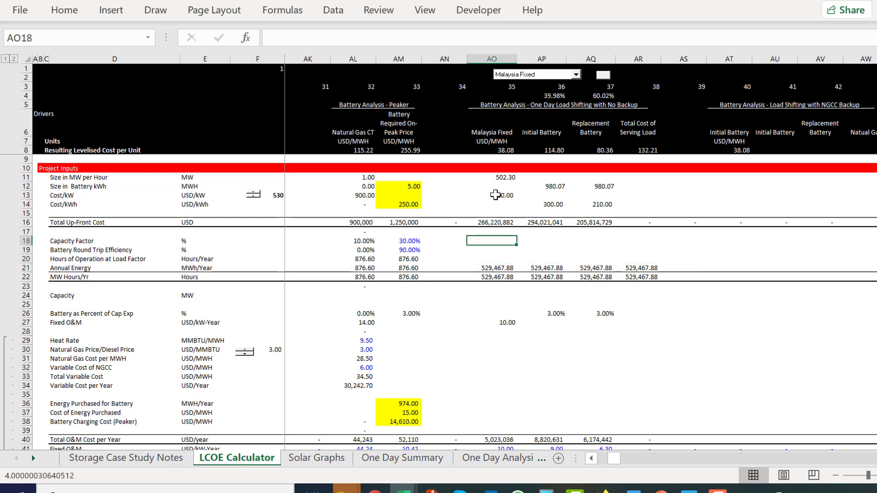
# Step: Examine the remaining project inputs down to the Fixed O&M formula in AO41 for the one-day load shifting case
pyautogui.press('Right')
pyautogui.press('Right')
pyautogui.press('Right')
pyautogui.press('Down')
pyautogui.press('Down')
pyautogui.press('Down')
pyautogui.press('Down')
pyautogui.press('Down')
pyautogui.press('Down')
pyautogui.press('Down')
pyautogui.press('Down')
pyautogui.press('Down')
pyautogui.press('Down')
pyautogui.press('Down')
pyautogui.press('Down')
pyautogui.press('Down')
pyautogui.press('Down')
pyautogui.press('Down')
pyautogui.press('Down')
pyautogui.press('Down')
pyautogui.press('Down')
pyautogui.press('Down')
pyautogui.press('Down')
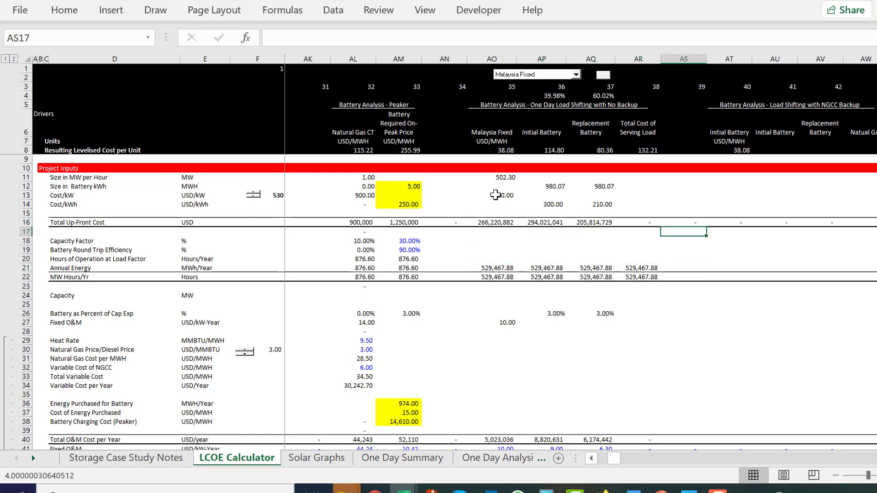
pyautogui.press('Left')
pyautogui.press('Left')
pyautogui.press('Left')
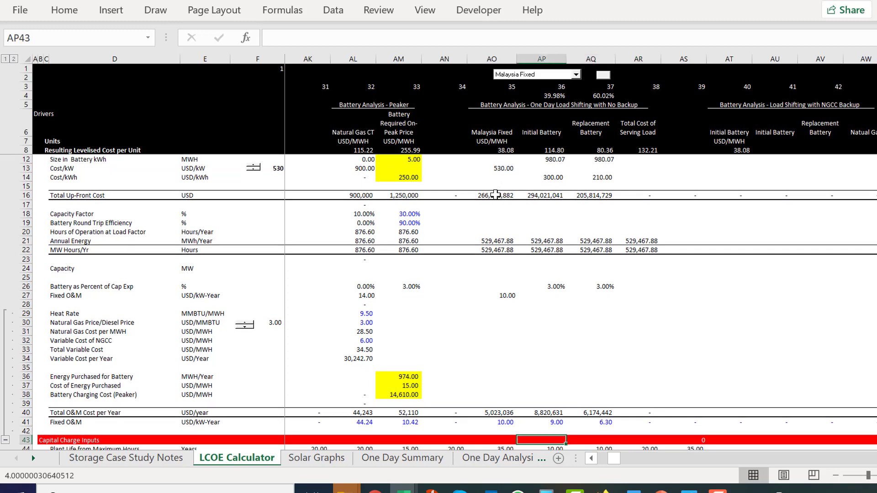
pyautogui.press('Up')
pyautogui.press('Up')
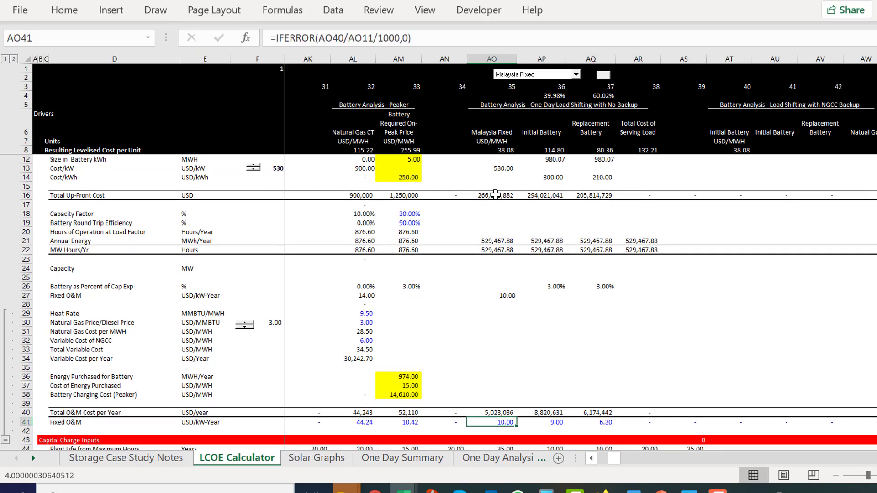
# Step: Examine the capital charge inputs, carrying charge rates, capital recovery and O&M cost rows in column AO
pyautogui.press('Down')
pyautogui.press('Down')
pyautogui.press('Down')
pyautogui.press('Down')
pyautogui.press('Down')
pyautogui.press('Down')
pyautogui.press('Down')
pyautogui.press('Down')
pyautogui.press('Down')
pyautogui.press('Down')
pyautogui.press('Down')
pyautogui.press('Down')
pyautogui.press('Down')
pyautogui.press('Down')
pyautogui.press('Down')
pyautogui.press('Down')
pyautogui.press('Down')
pyautogui.press('Down')
pyautogui.press('Down')
pyautogui.press('Down')
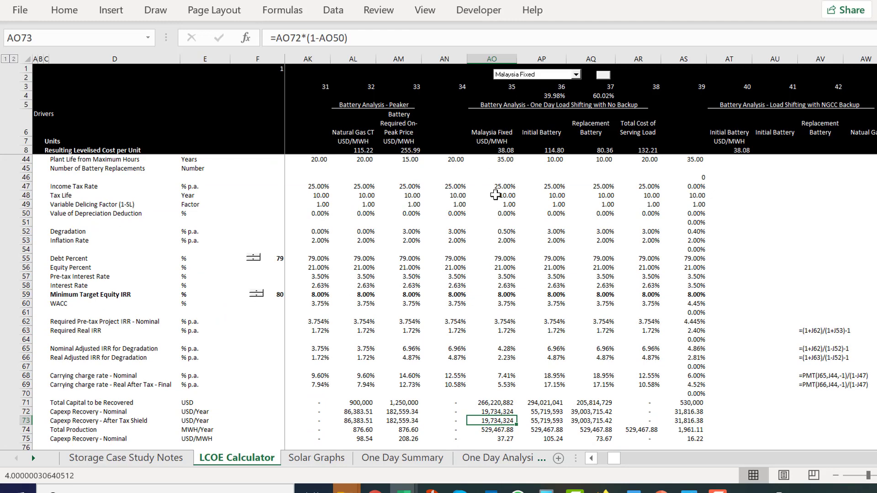
pyautogui.press('Down')
pyautogui.press('Down')
pyautogui.press('Down')
pyautogui.press('Down')
pyautogui.press('Down')
pyautogui.press('Down')
pyautogui.press('Down')
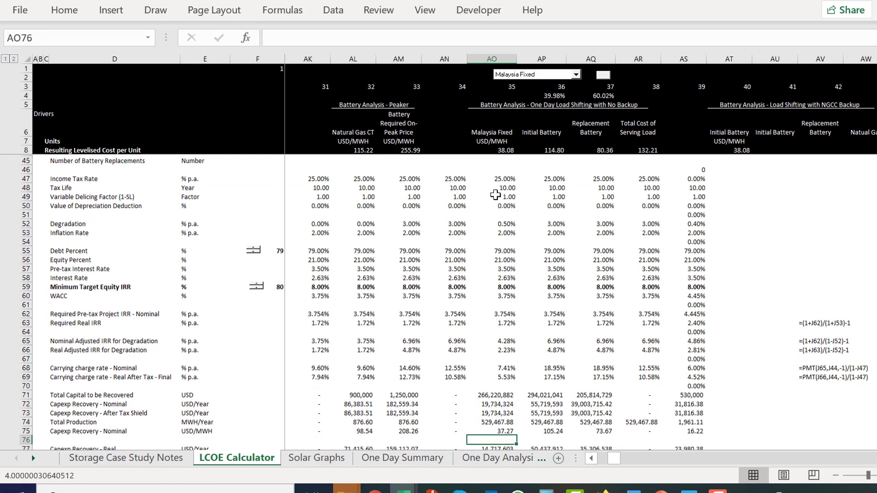
pyautogui.press('Down')
pyautogui.press('Down')
pyautogui.press('Down')
pyautogui.press('Down')
pyautogui.press('Down')
pyautogui.press('Down')
pyautogui.press('Down')
pyautogui.press('Down')
pyautogui.press('Down')
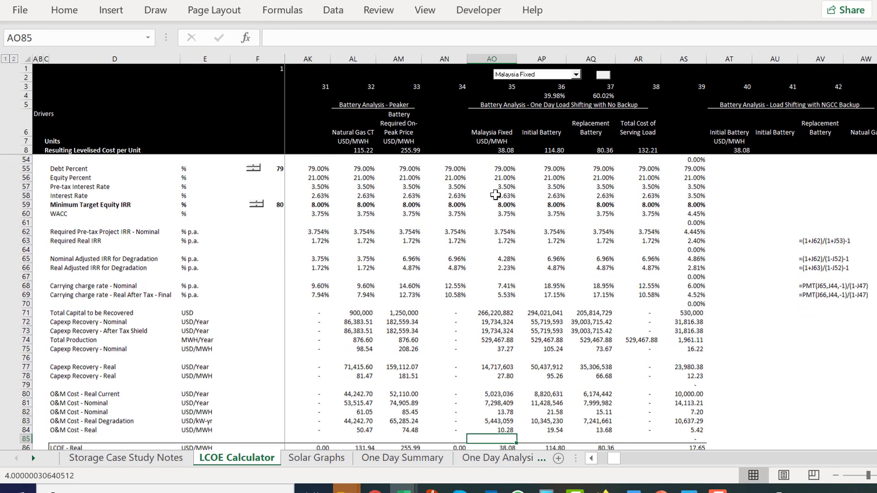
# Step: Compare the LCOE Real and Nominal formulas in rows 86 and 87 for the solar, initial battery and replacement battery columns
pyautogui.press('Up')
pyautogui.press('Up')
pyautogui.press('Right')
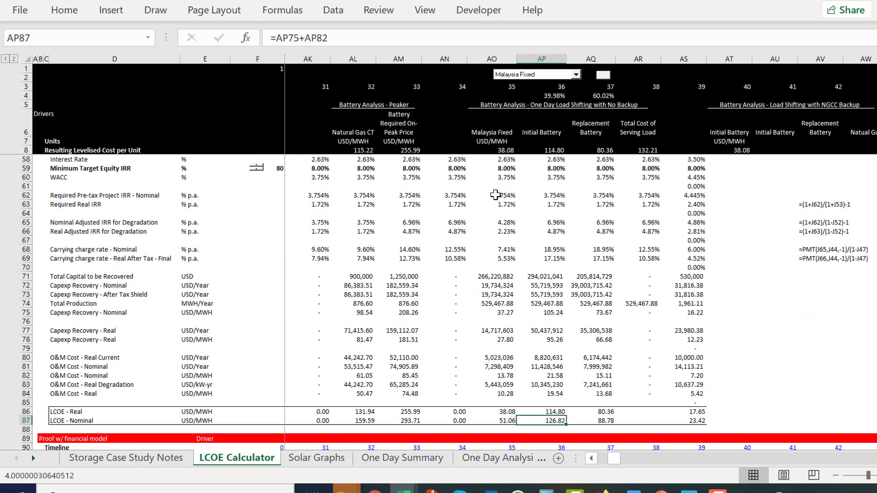
pyautogui.press('Up')
pyautogui.press('Left')
pyautogui.press('Right')
pyautogui.press('Right')
pyautogui.press('Left')
pyautogui.press('Left')
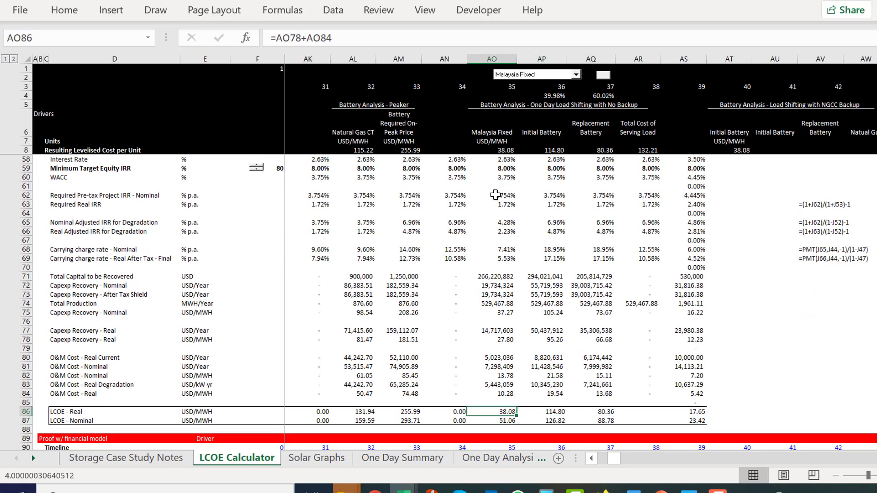
pyautogui.press('Right')
pyautogui.press('Right')
pyautogui.press('Right')
pyautogui.press('Left')
pyautogui.press('Left')
pyautogui.press('Left')
# Step: Return to the Project Inputs section at the start of the LCOE Calculator sheet
pyautogui.press('Up')
pyautogui.press('Up')
pyautogui.press('Up')
pyautogui.press('Up')
pyautogui.press('Up')
pyautogui.press('Up')
pyautogui.press('Up')
pyautogui.press('Up')
pyautogui.press('Up')
pyautogui.press('Up')
pyautogui.press('Up')
pyautogui.press('Up')
pyautogui.press('Up')
pyautogui.press('Up')
pyautogui.press('Up')
pyautogui.press('Up')
pyautogui.press('Up')
pyautogui.press('Up')
pyautogui.press('Up')
pyautogui.press('Up')
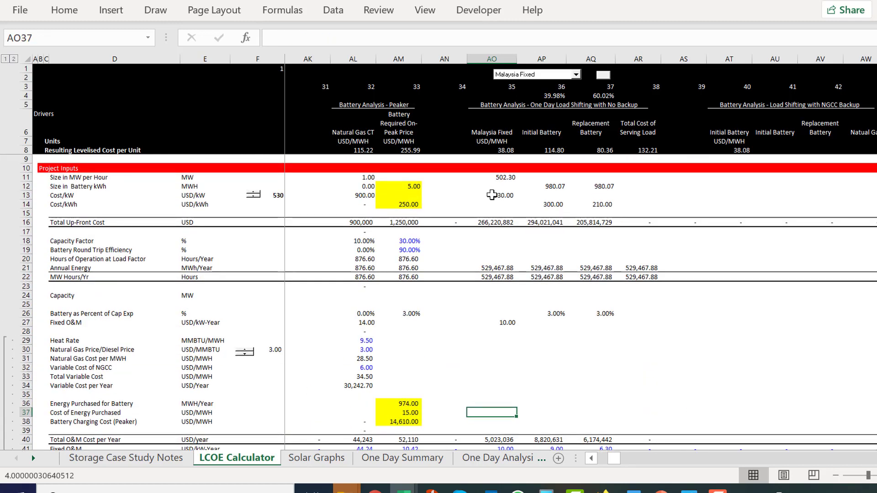
pyautogui.click(588, 394)
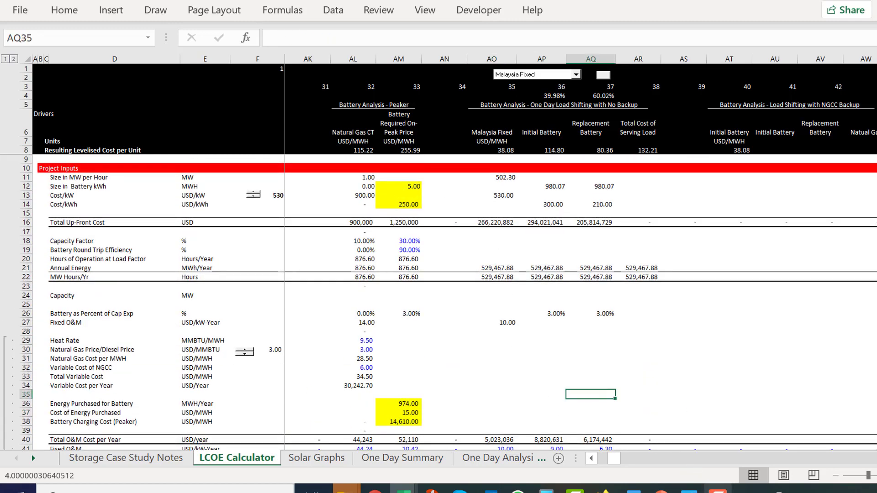
pyautogui.click(717, 490)
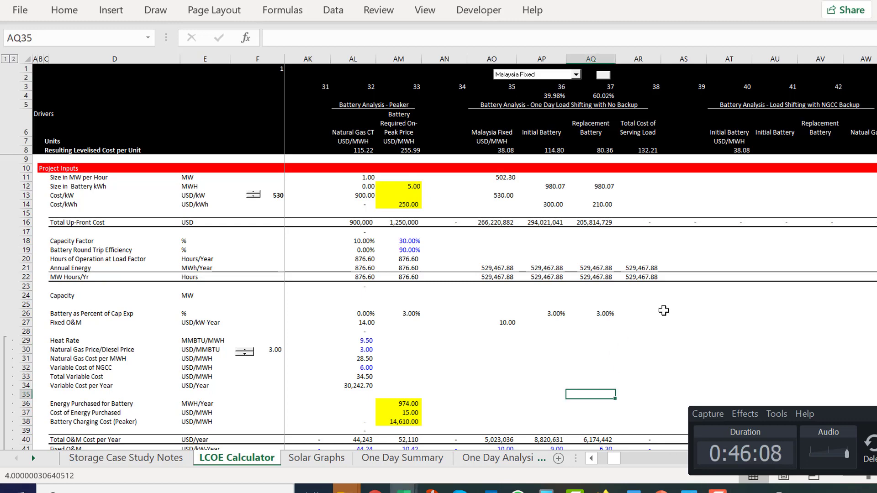